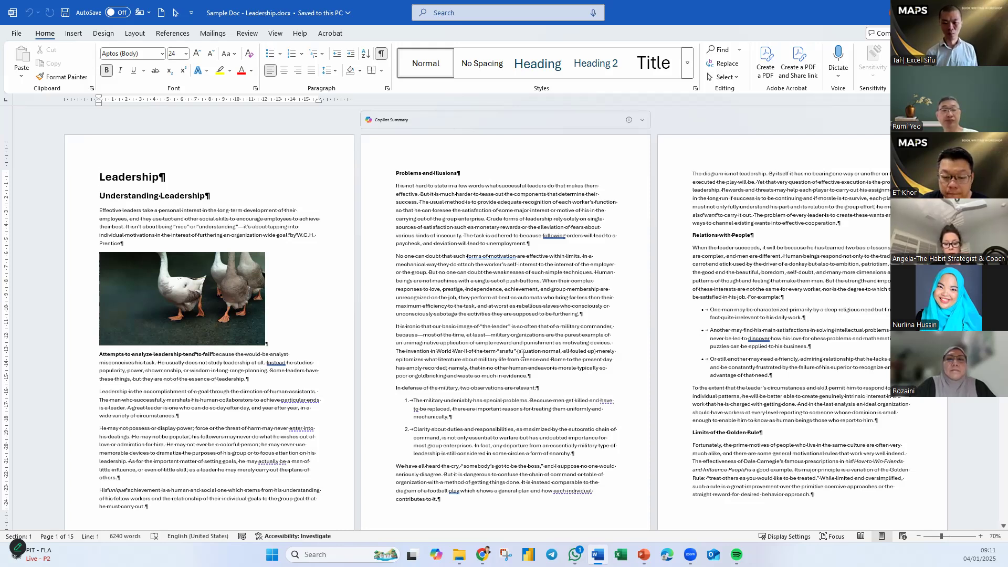
scroll(525, 351, down, 20)
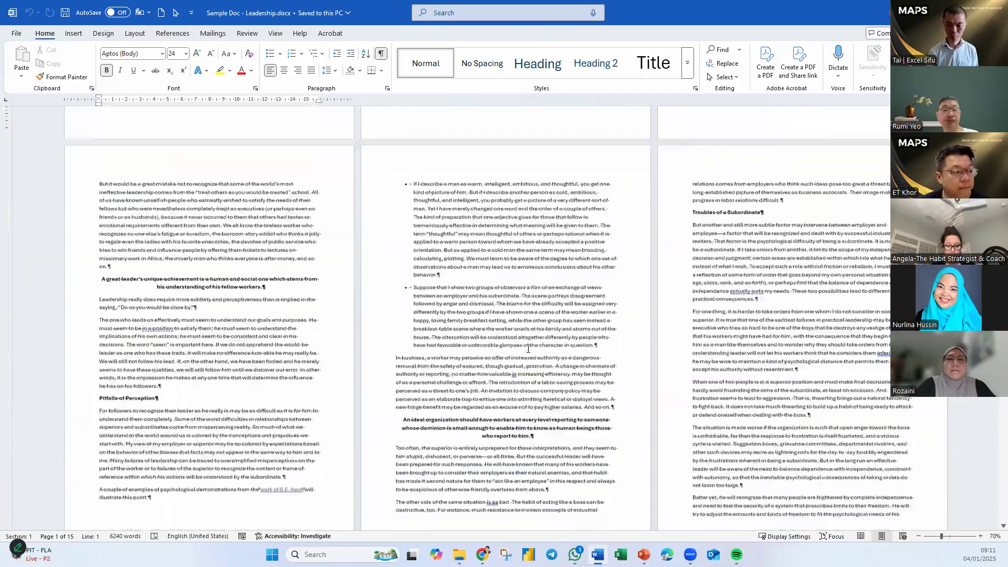
scroll(528, 349, down, 5)
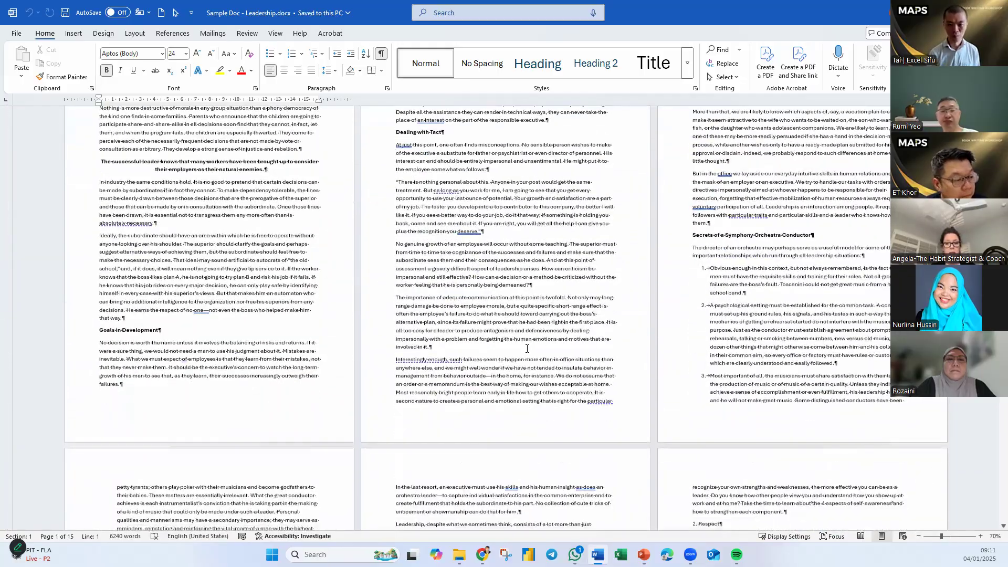
scroll(527, 349, down, 15)
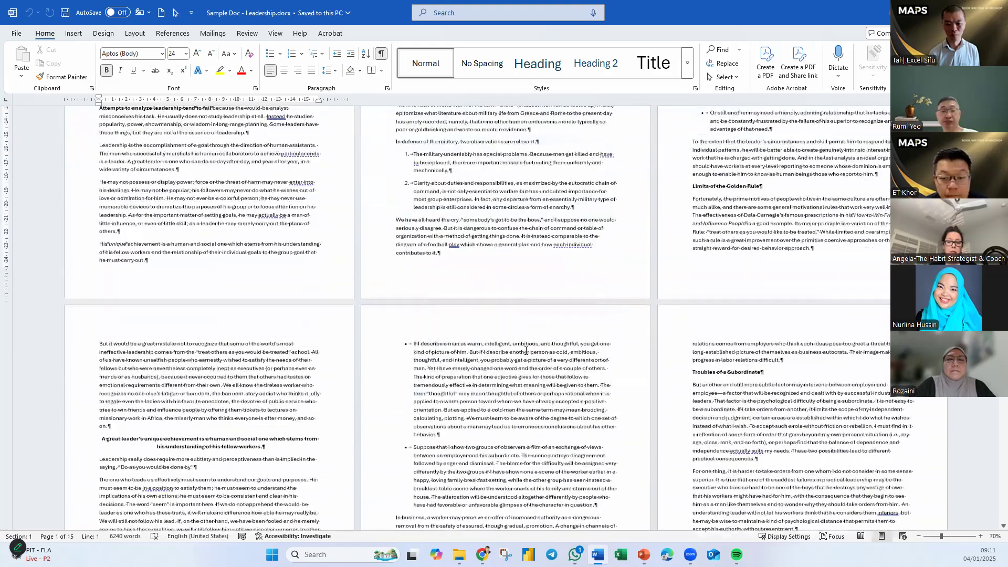
scroll(524, 351, up, 3)
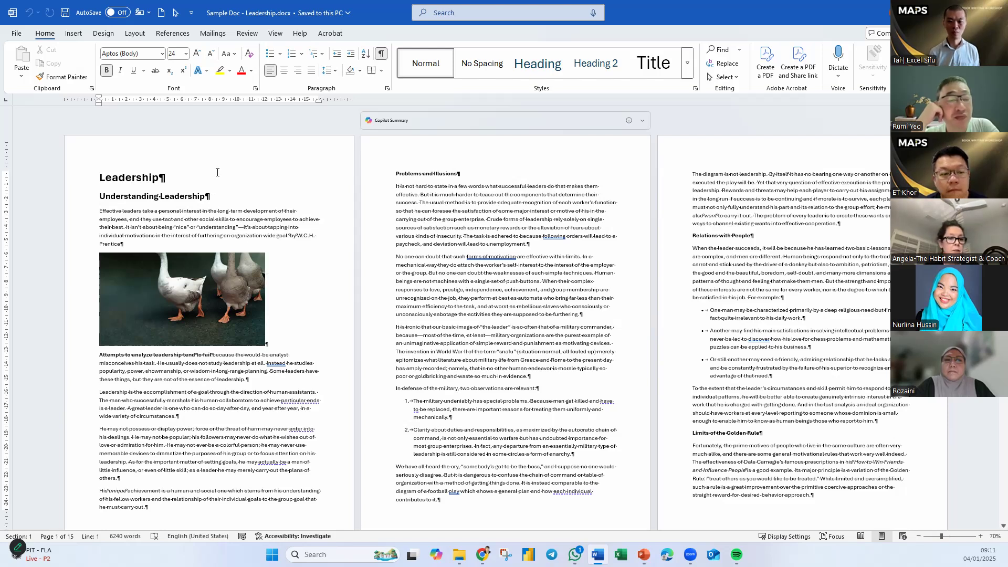
Step: Try manual formatting on the "Leadership" title with 48 pt red text, and undo both changes
click(186, 56)
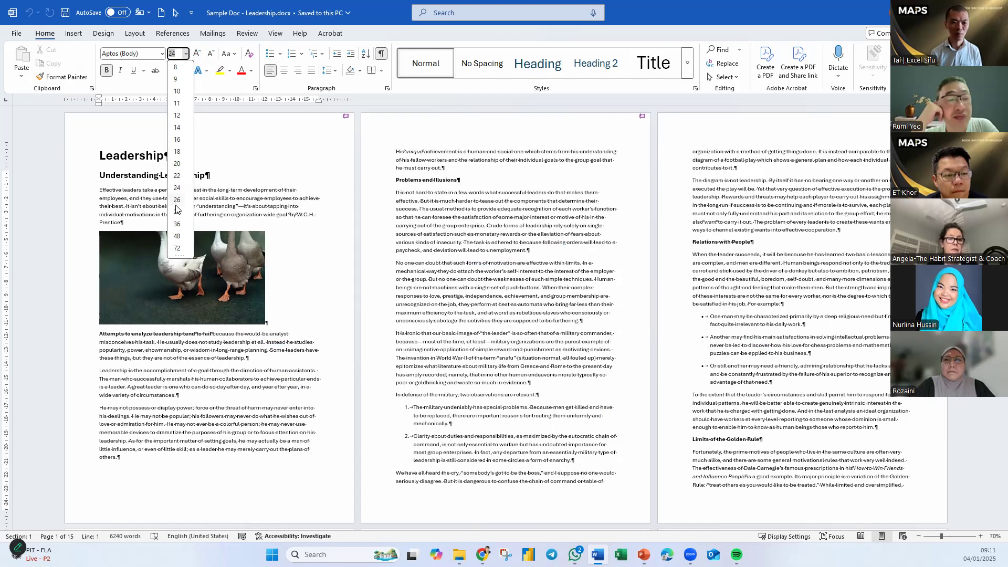
click(177, 236)
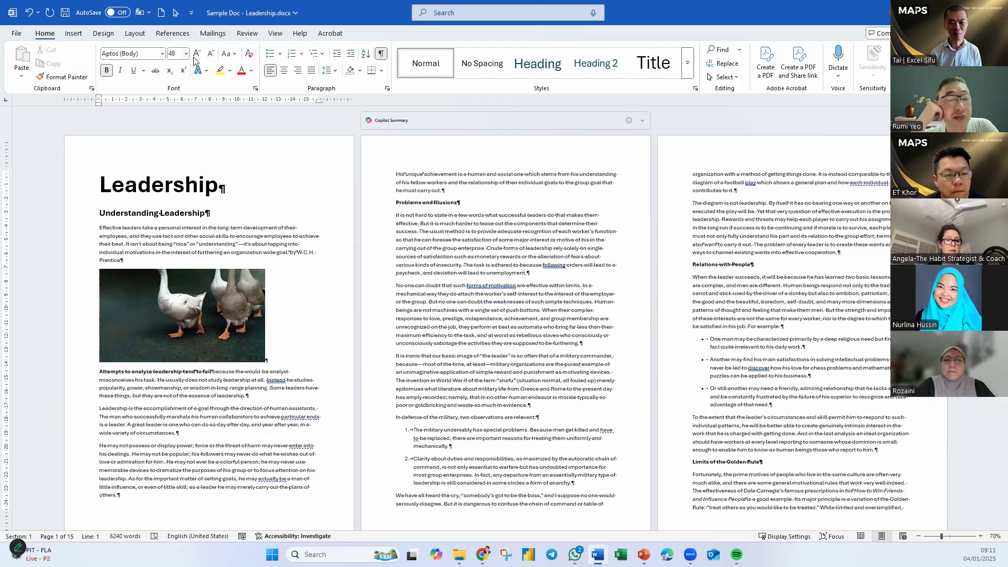
click(243, 73)
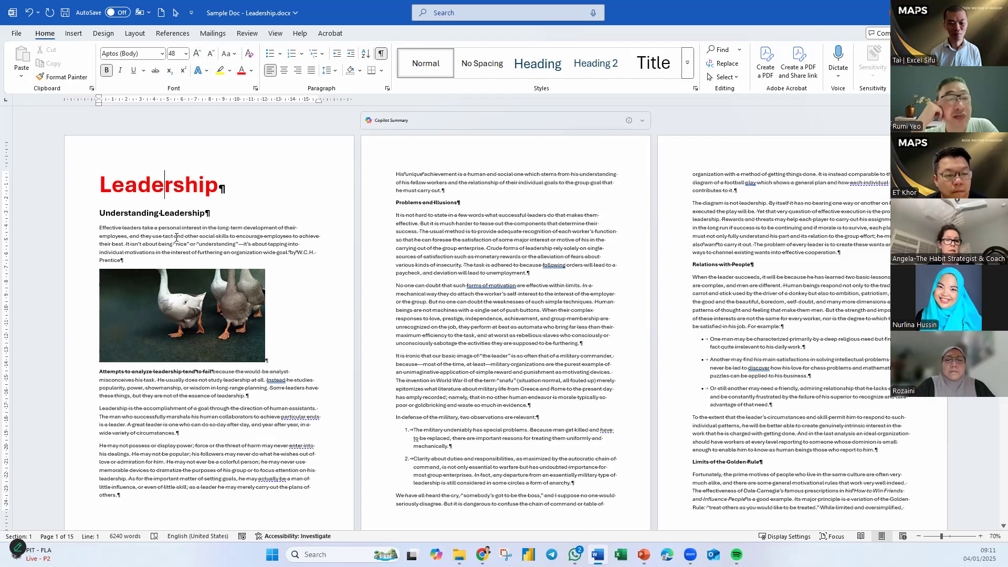
click(29, 12)
click(29, 12)
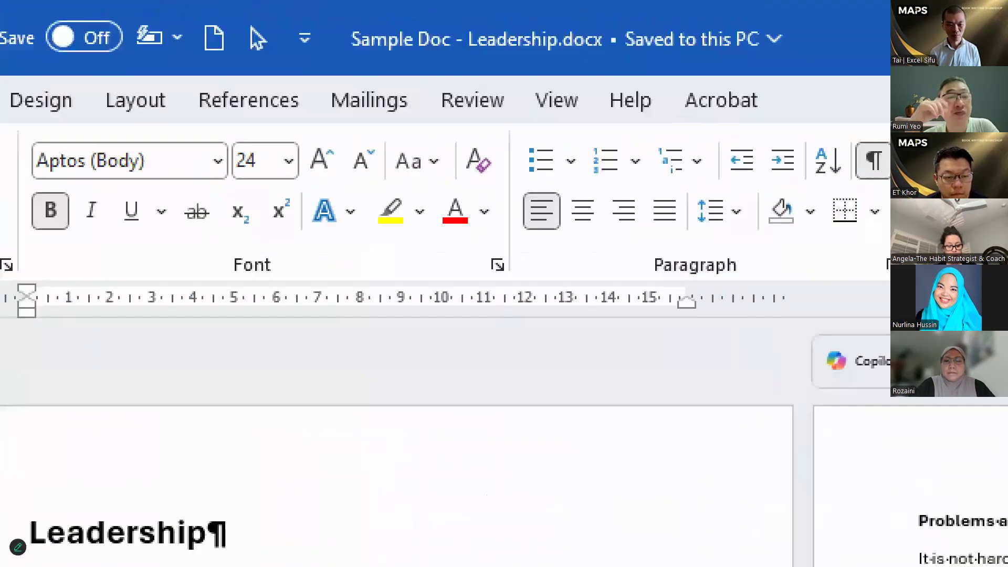
drag(110, 136, 891, 305)
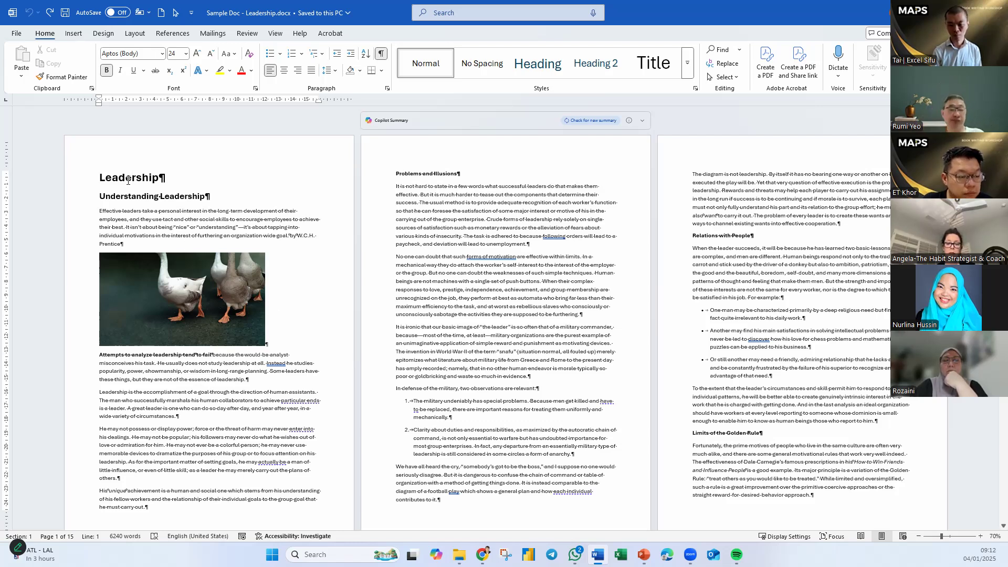
Step: Show the full list of styles in a wider pane and apply the Title style to "Leadership"
click(695, 89)
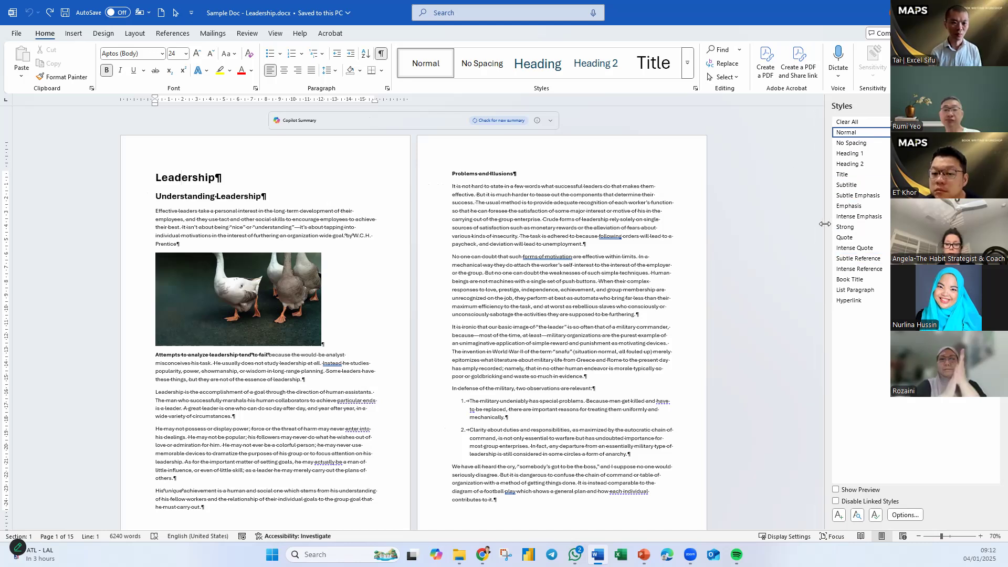
drag(825, 224, 757, 225)
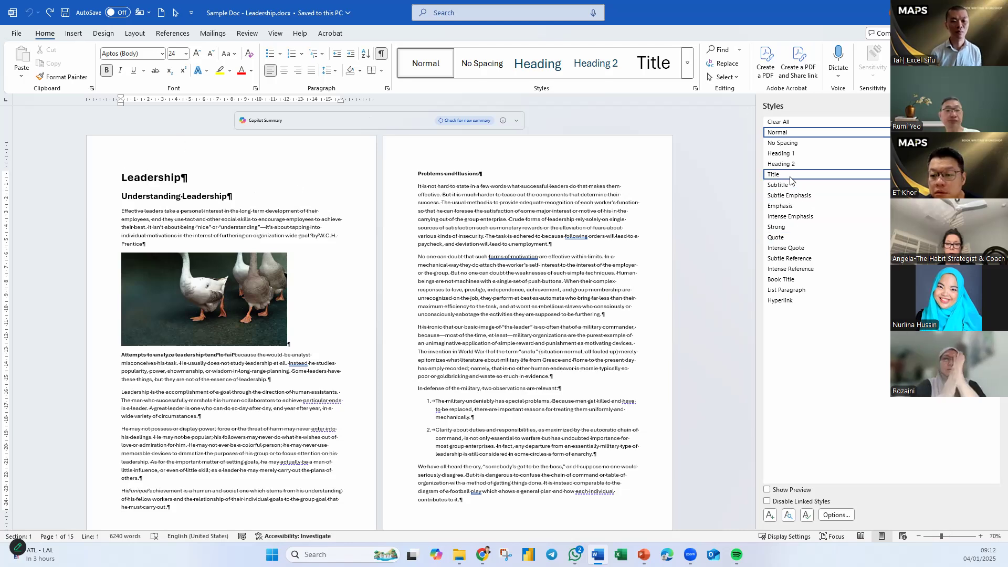
click(773, 175)
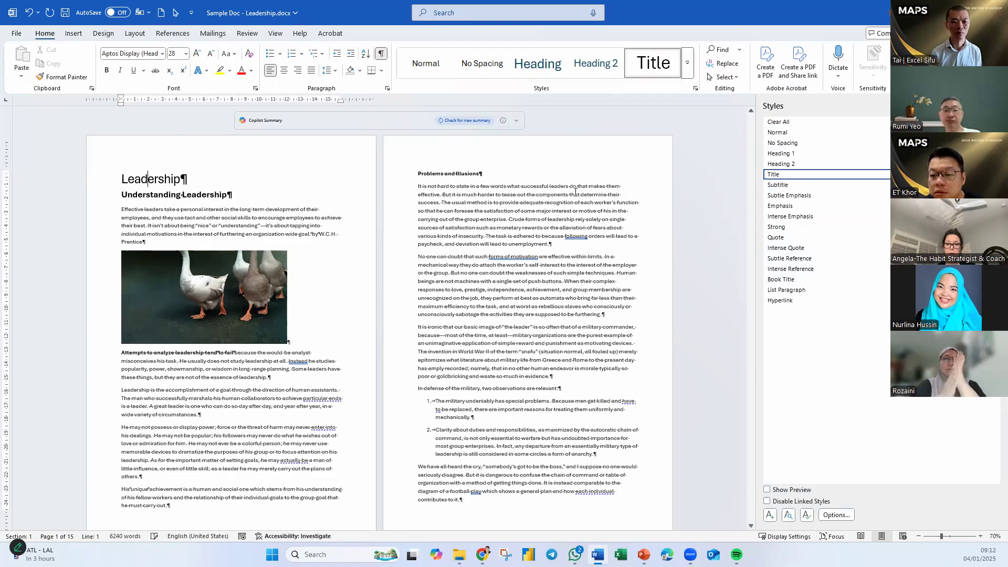
Step: Apply the Heading 1 style to the "Understanding Leadership" line
click(203, 196)
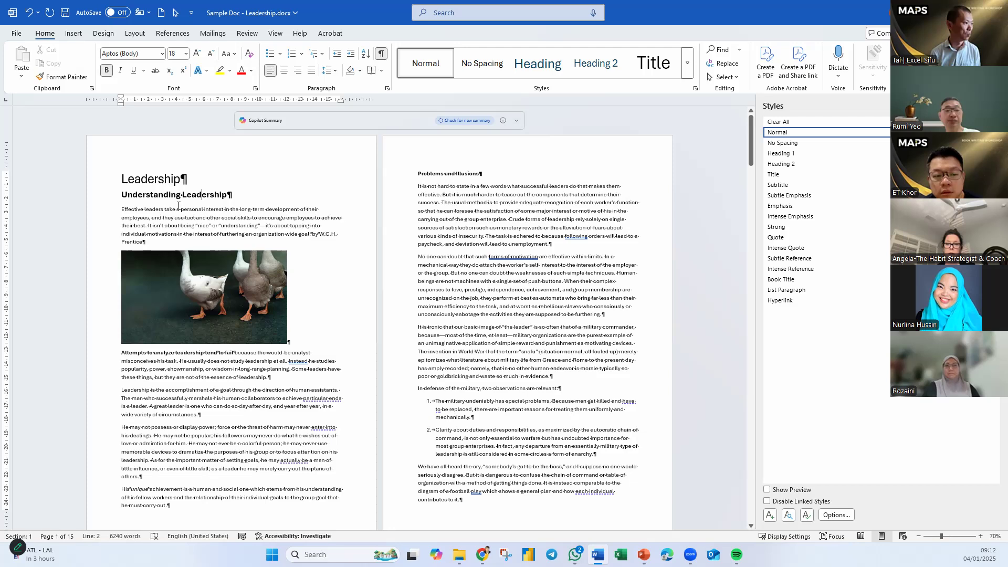
ctrl+scroll(178, 205, up, 8)
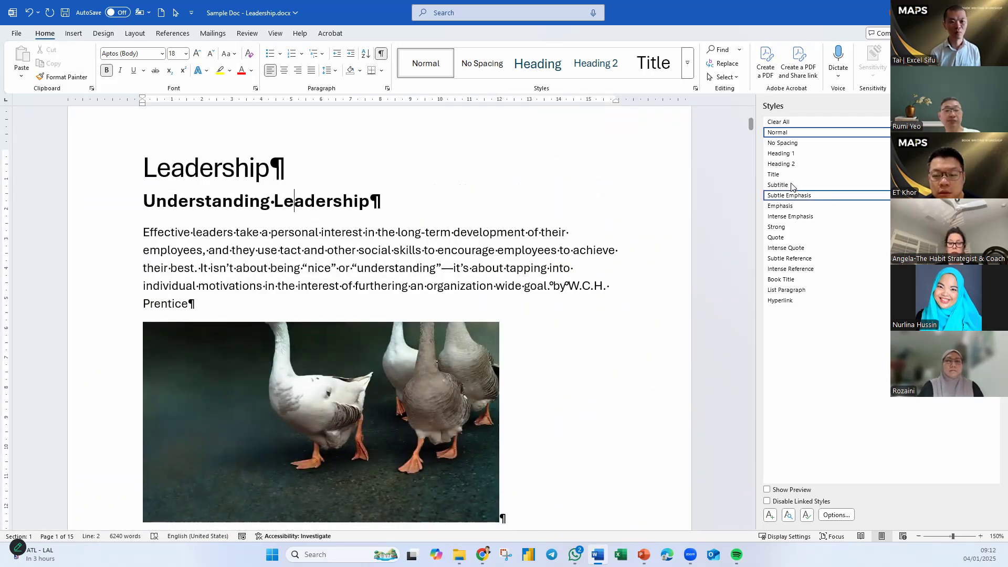
click(796, 153)
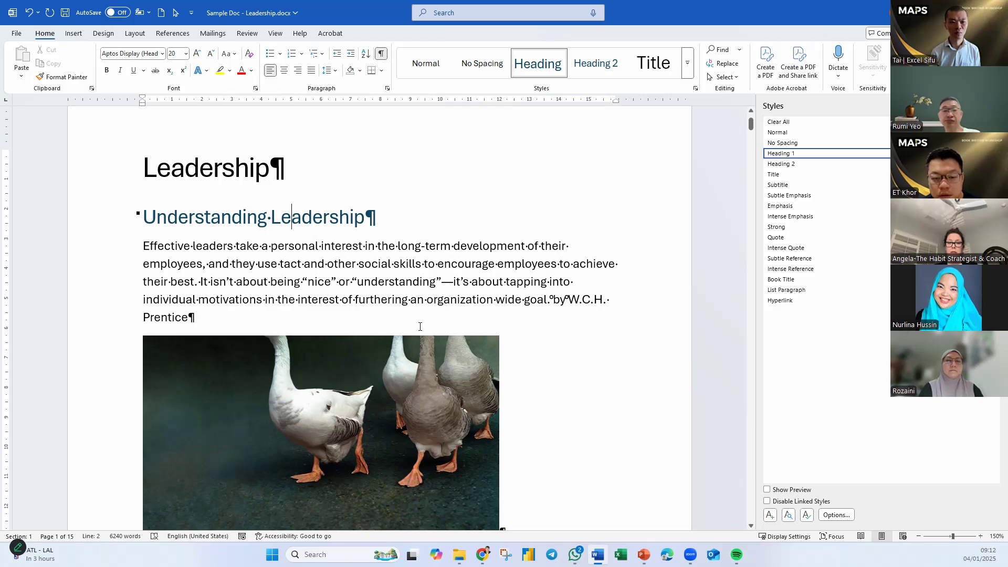
Step: Apply the Heading 2 style to the "Problems and Illusions" line
ctrl+scroll(422, 336, down, 6)
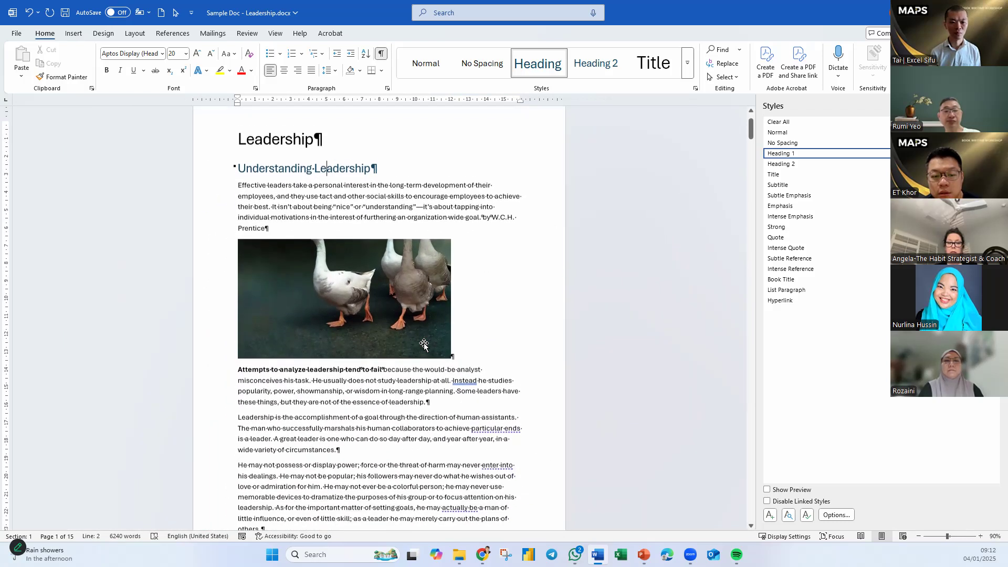
scroll(391, 394, down, 6)
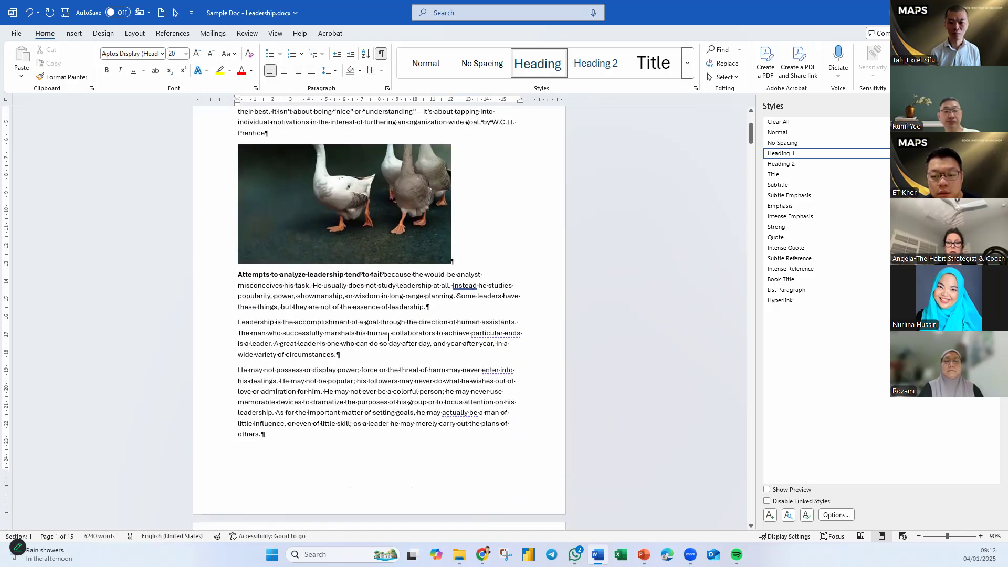
scroll(333, 372, down, 2)
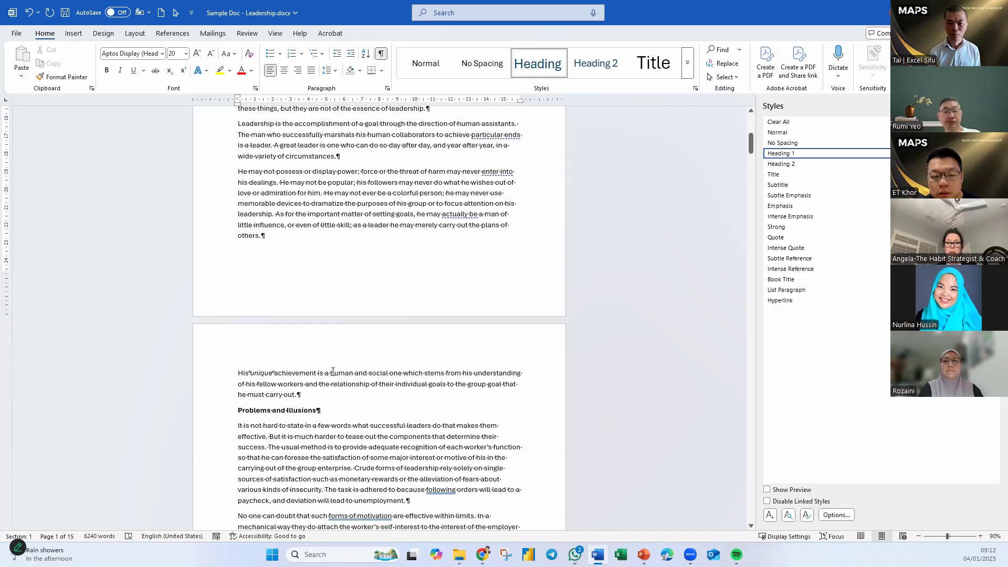
scroll(353, 416, down, 1)
click(299, 389)
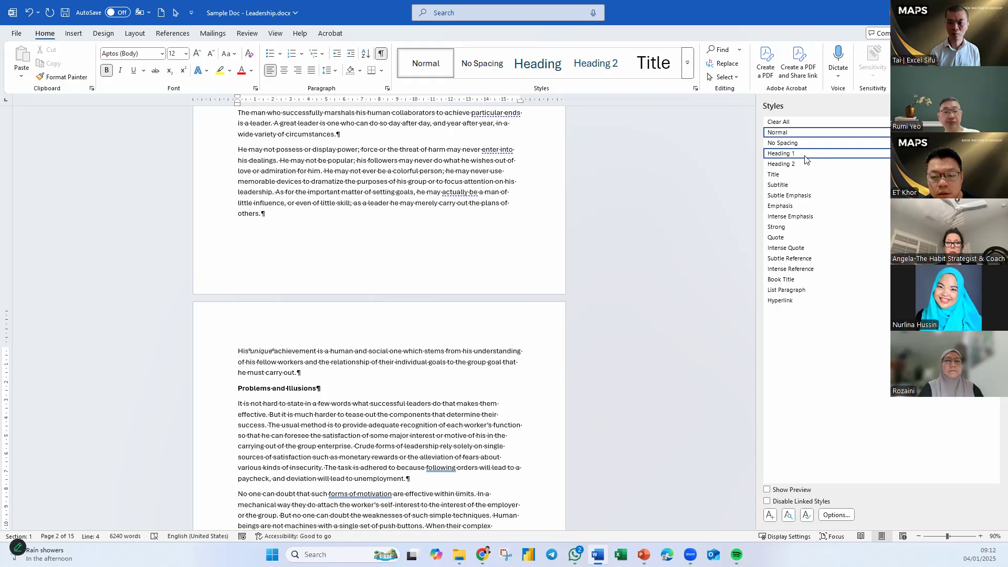
mouse_move(805, 159)
scroll(480, 250, up, 10)
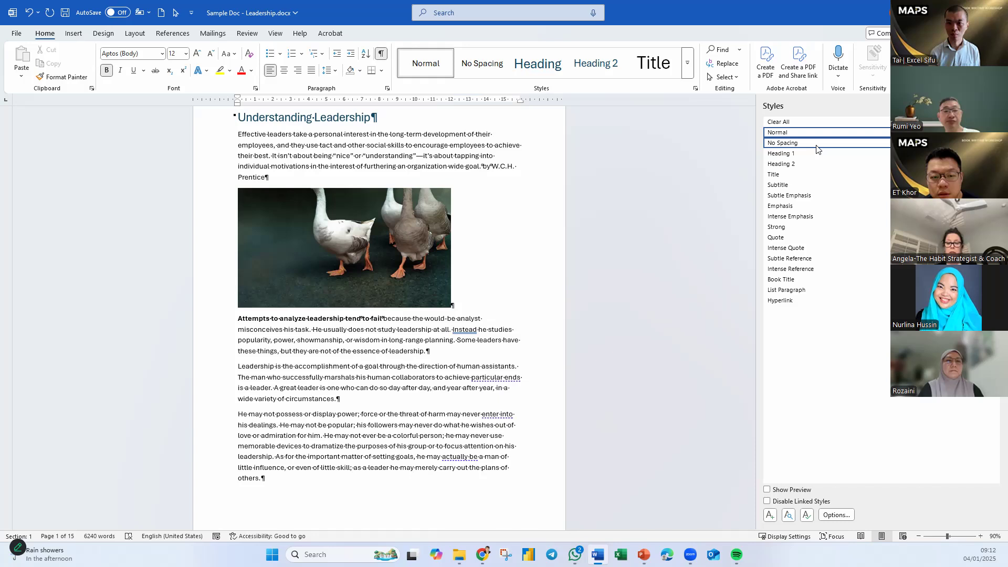
scroll(382, 373, down, 5)
scroll(382, 373, down, 2)
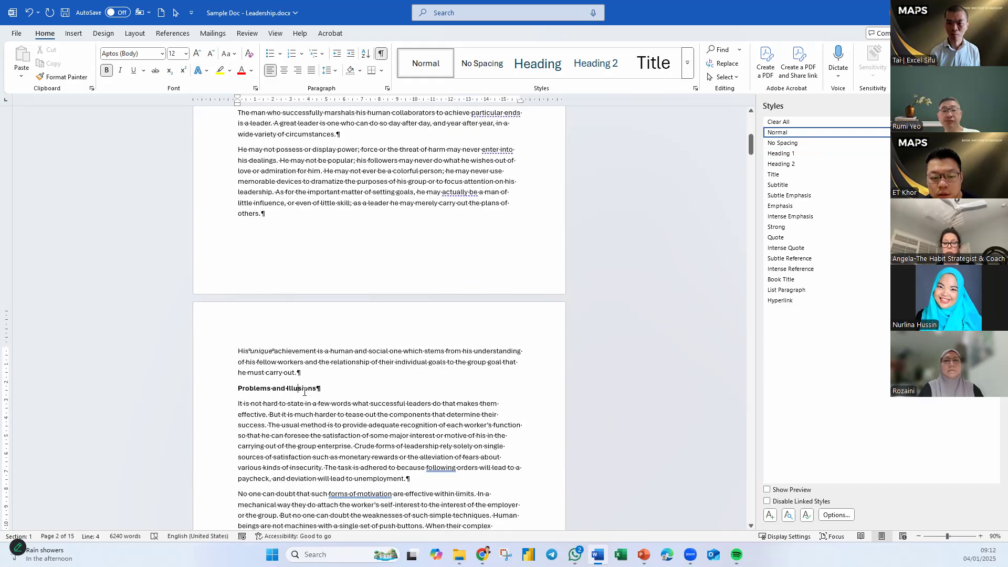
click(790, 165)
Step: Apply the Heading 2 style to "In defense of the military, two observations are relevant:" and to "Relations with People"
scroll(377, 419, down, 6)
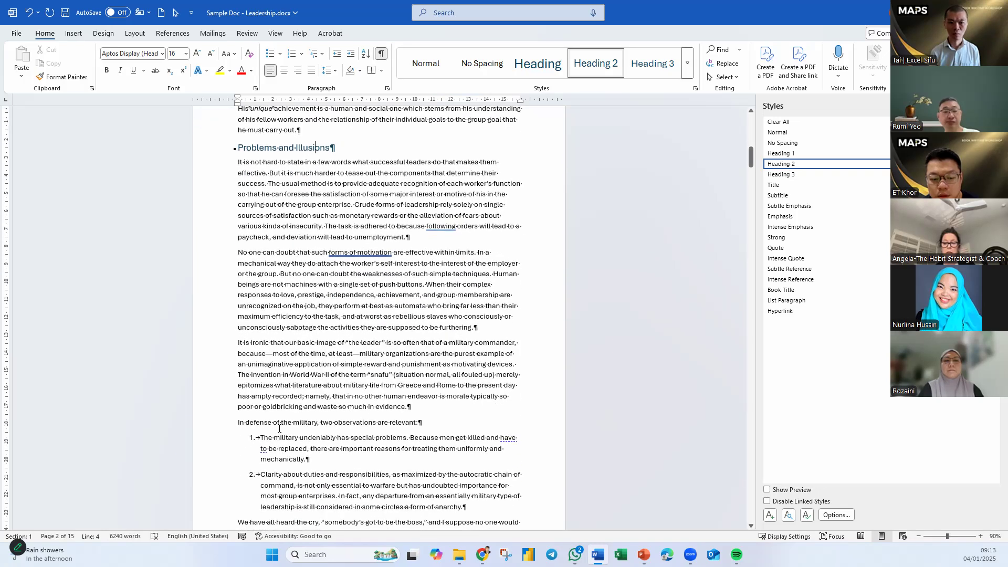
click(282, 423)
click(596, 63)
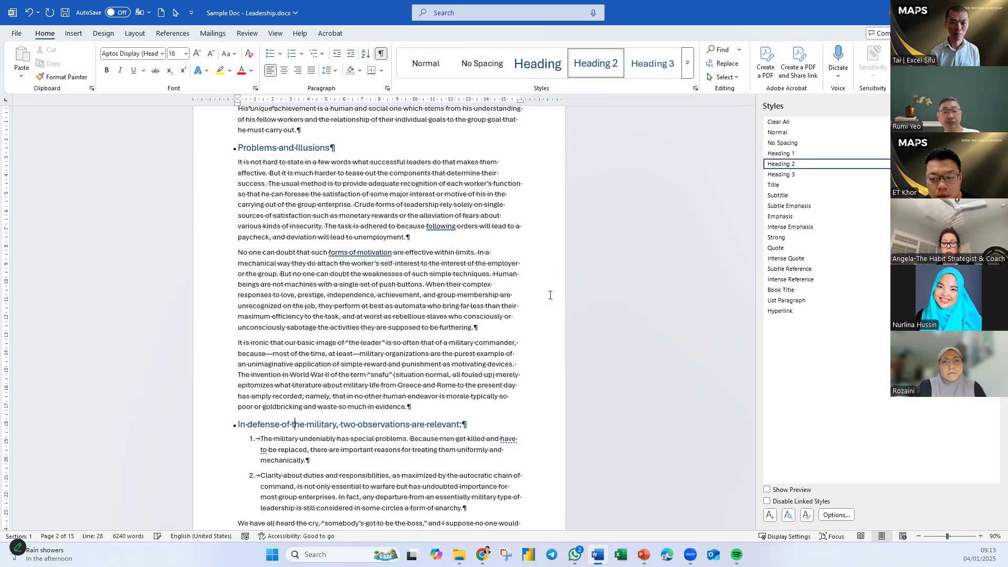
scroll(441, 411, down, 3)
scroll(441, 411, down, 5)
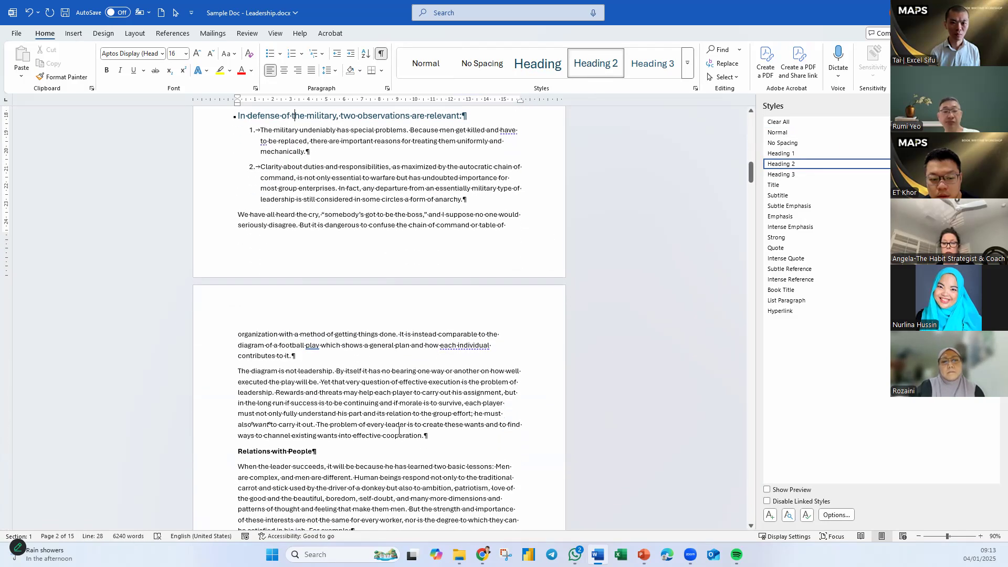
click(292, 450)
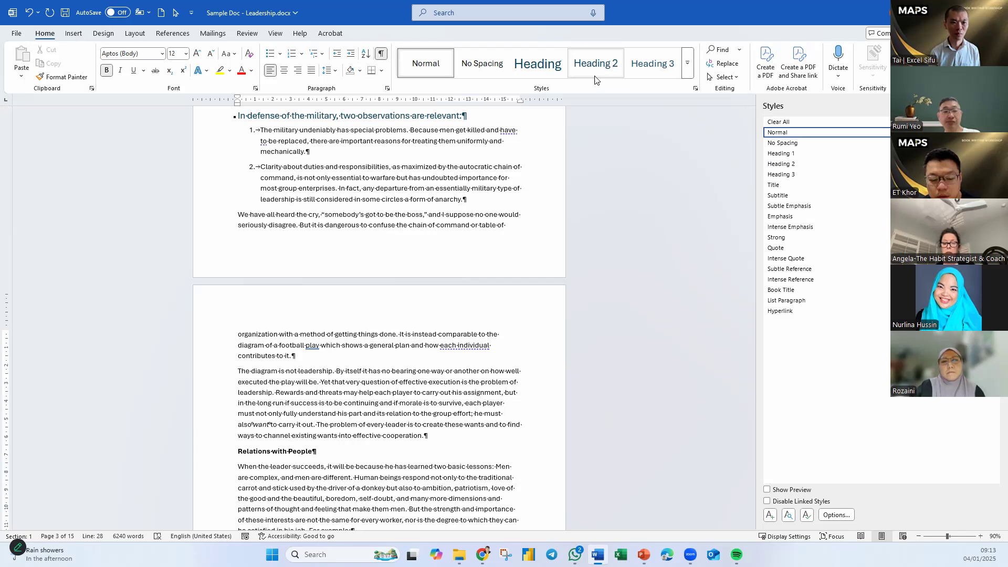
click(596, 63)
Step: Apply the Heading 2 style to the "Limits of the Golden Rule" and "Pitfalls of Perception" lines
scroll(440, 342, down, 5)
scroll(440, 342, down, 4)
click(300, 332)
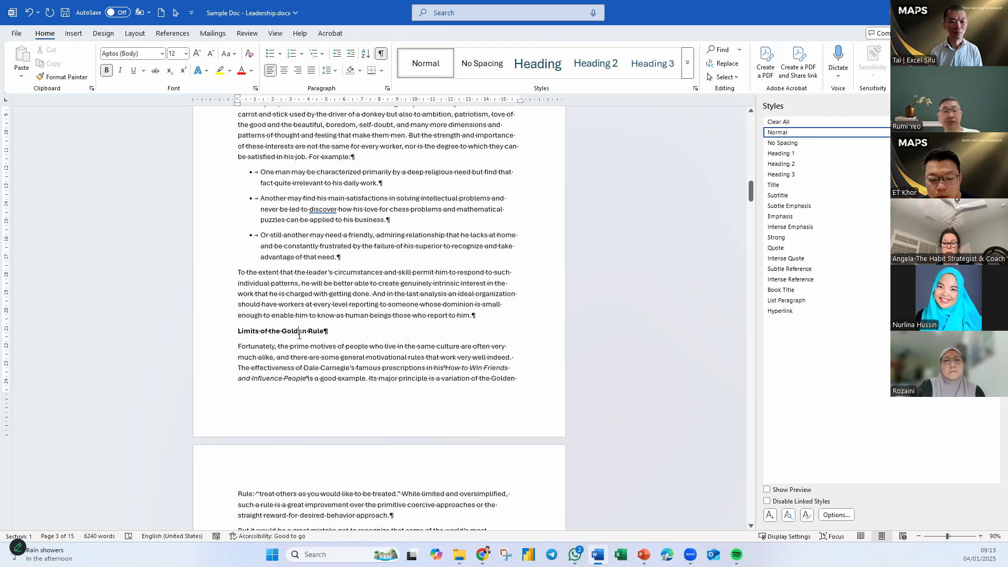
click(595, 63)
scroll(411, 434, down, 1)
scroll(412, 434, down, 7)
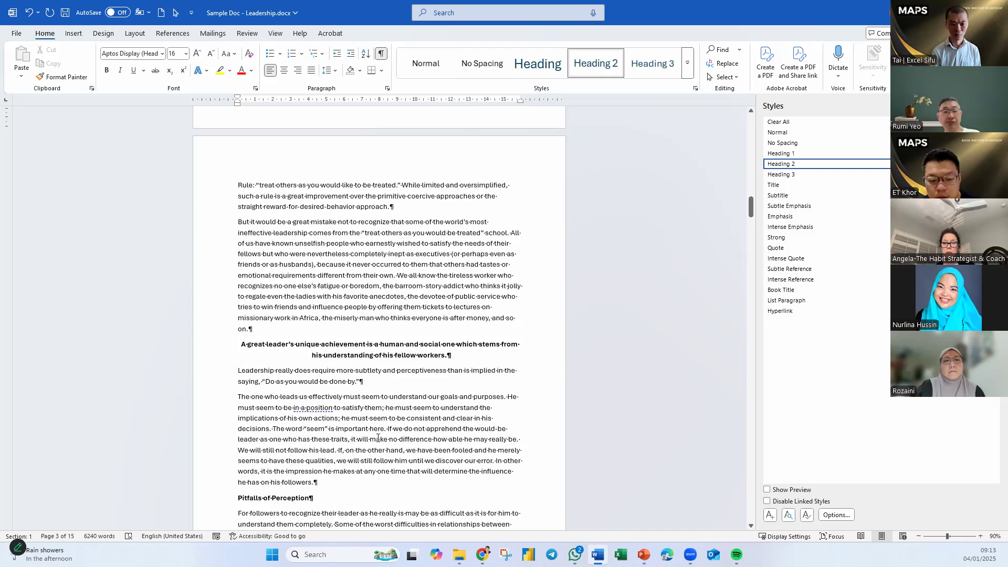
scroll(378, 438, down, 3)
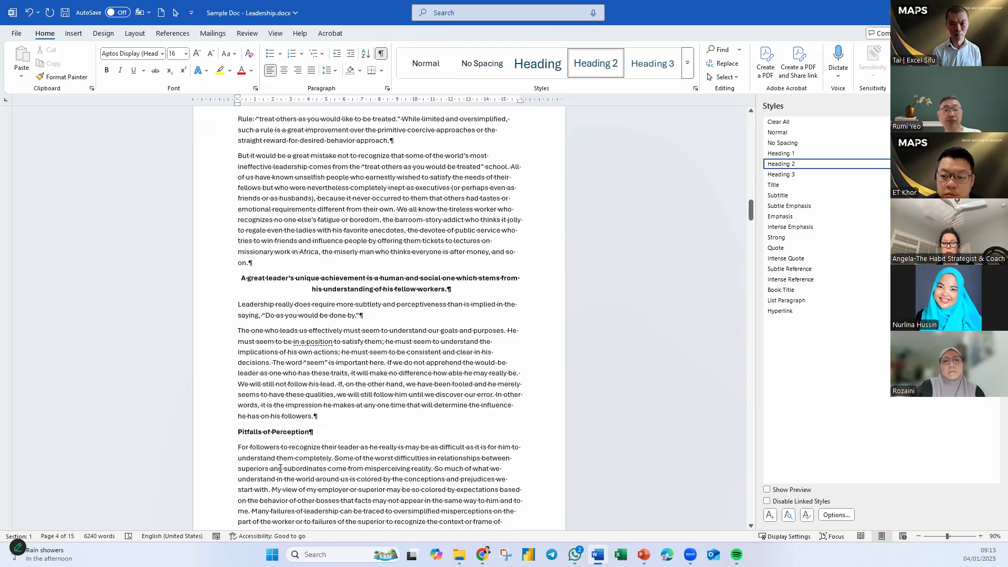
click(294, 432)
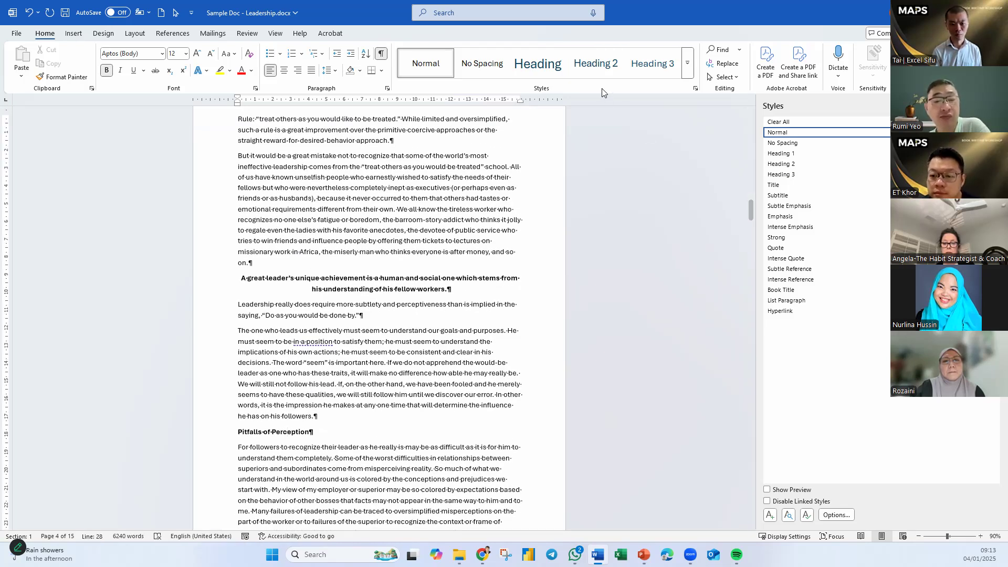
click(595, 63)
Step: Apply the Heading 2 style to the "Troubles of a Subordinate" and "Goals in Development" lines
scroll(349, 428, down, 20)
scroll(363, 422, down, 15)
click(295, 346)
click(595, 63)
scroll(396, 374, down, 8)
scroll(397, 375, down, 20)
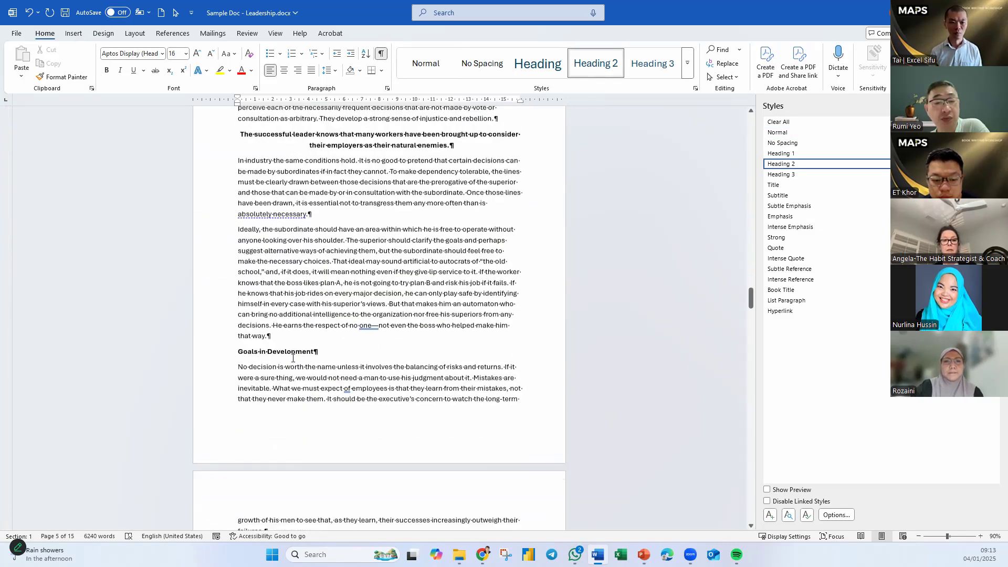
click(292, 358)
click(595, 63)
Step: Apply the Heading 2 style to the "Dealing with Tact" and "Secrets of a Symphony Orchestra Conductor" lines
scroll(382, 380, down, 4)
scroll(382, 380, down, 8)
click(269, 312)
click(607, 76)
scroll(381, 374, down, 10)
scroll(382, 375, down, 14)
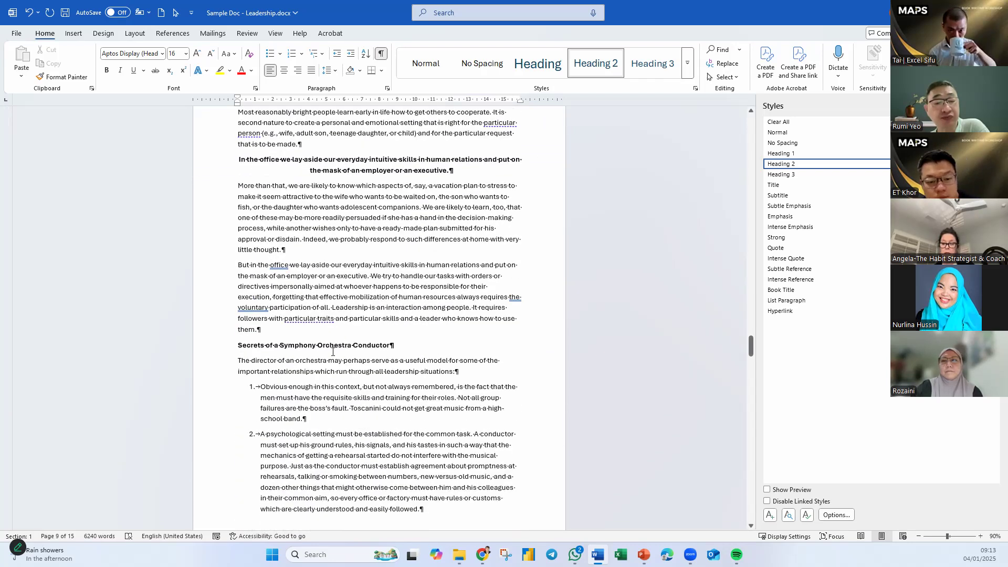
click(333, 348)
click(614, 62)
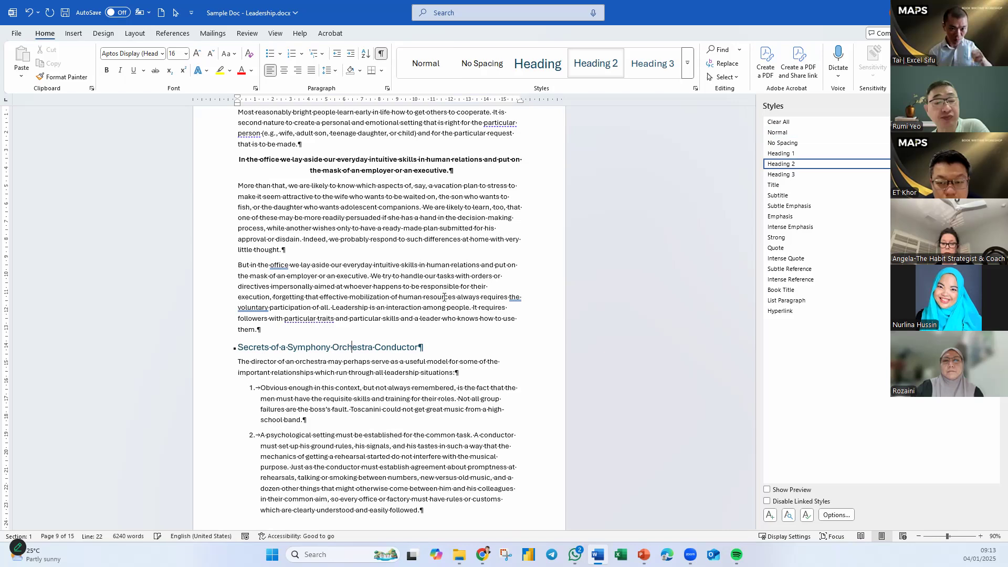
Step: Apply the Heading 2 style to the "Low-Pressure" Leadership line
scroll(443, 297, down, 15)
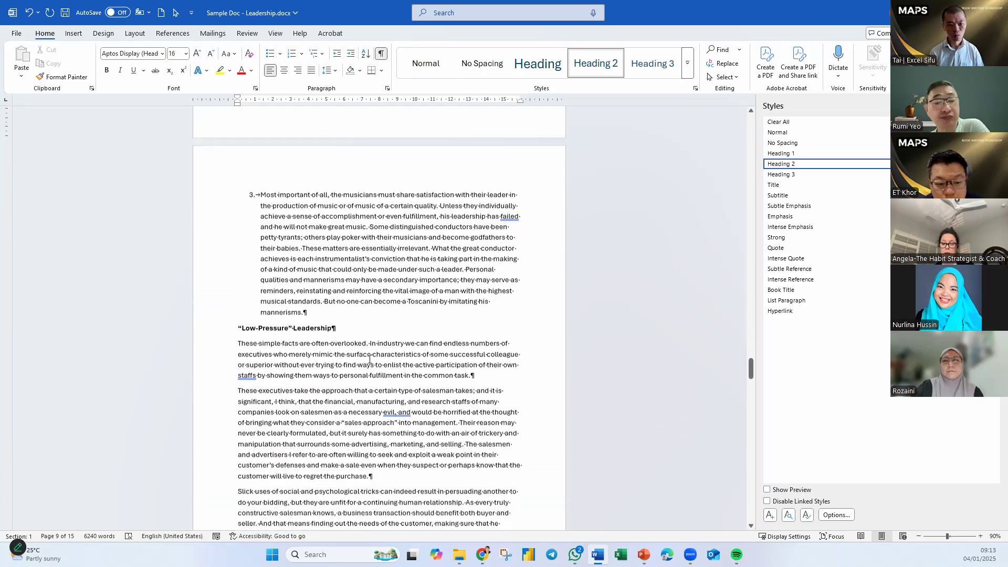
click(329, 328)
click(596, 63)
Step: Delete the empty paragraph above the "12 Essential Qualities of Effective Leadership" line
scroll(388, 380, down, 15)
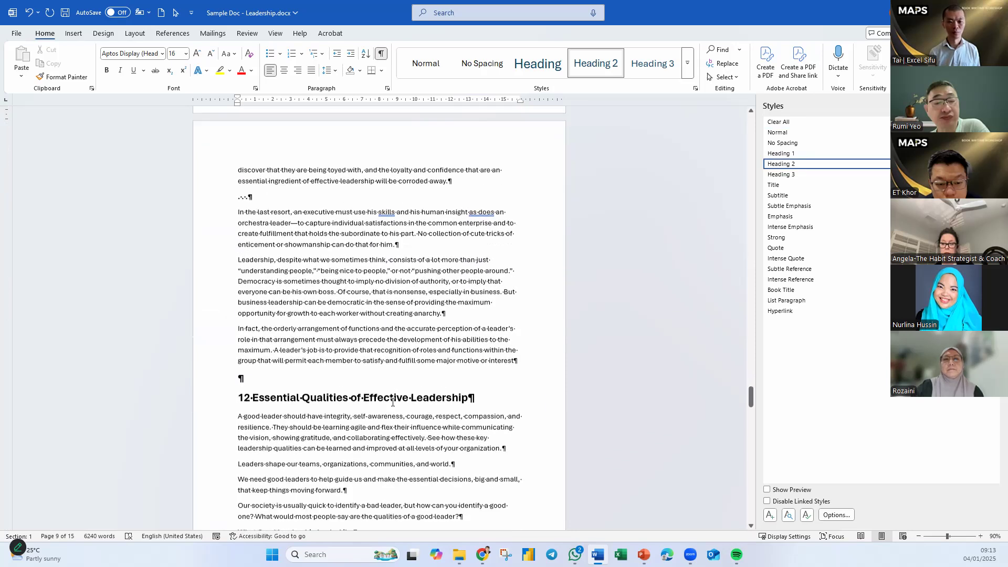
scroll(392, 402, down, 2)
click(250, 319)
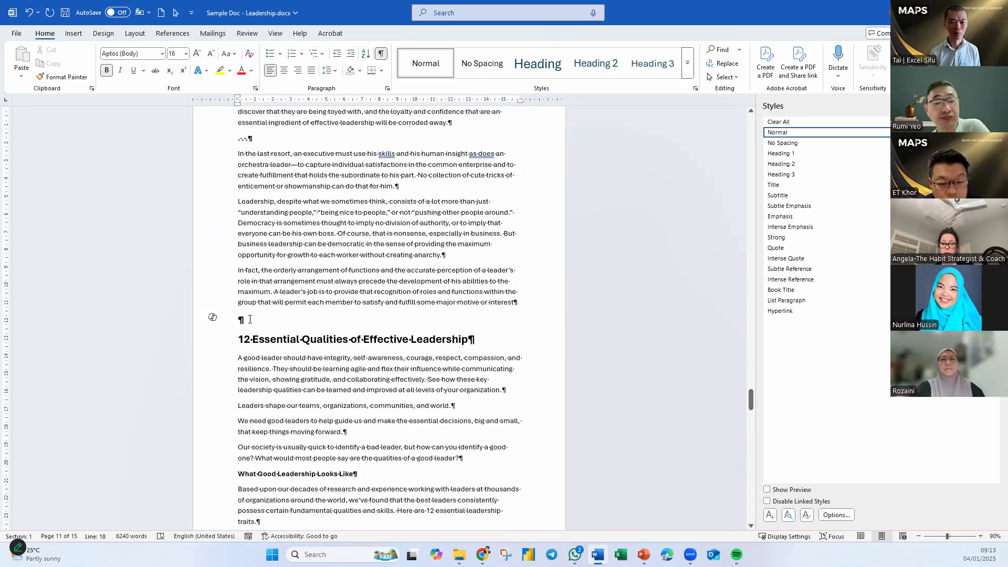
key(Delete)
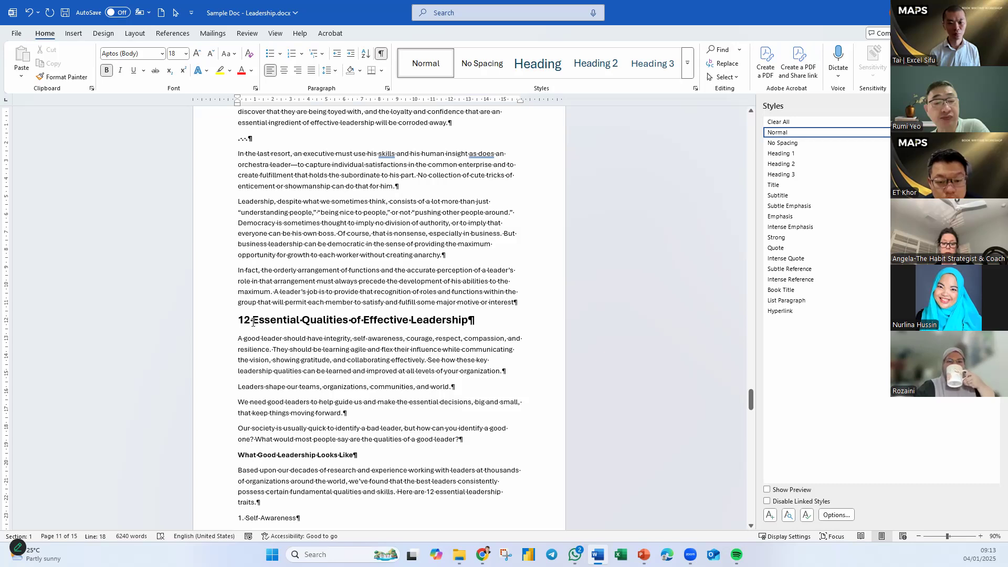
Step: Remove the leading "12" from the "Essential Qualities of Effective Leadership" line and apply the Heading 1 style to it
double_click(237, 319)
key(Delete)
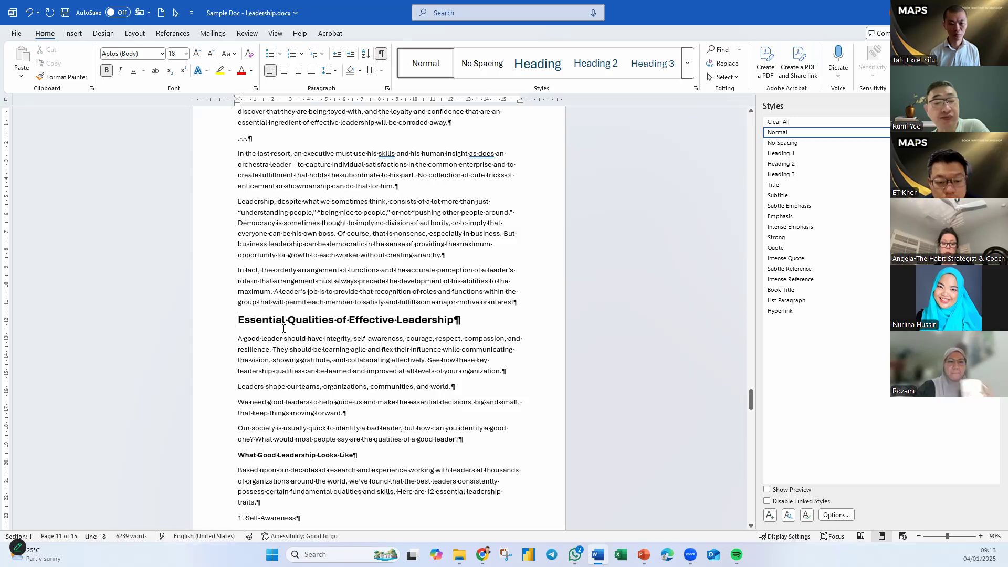
click(536, 63)
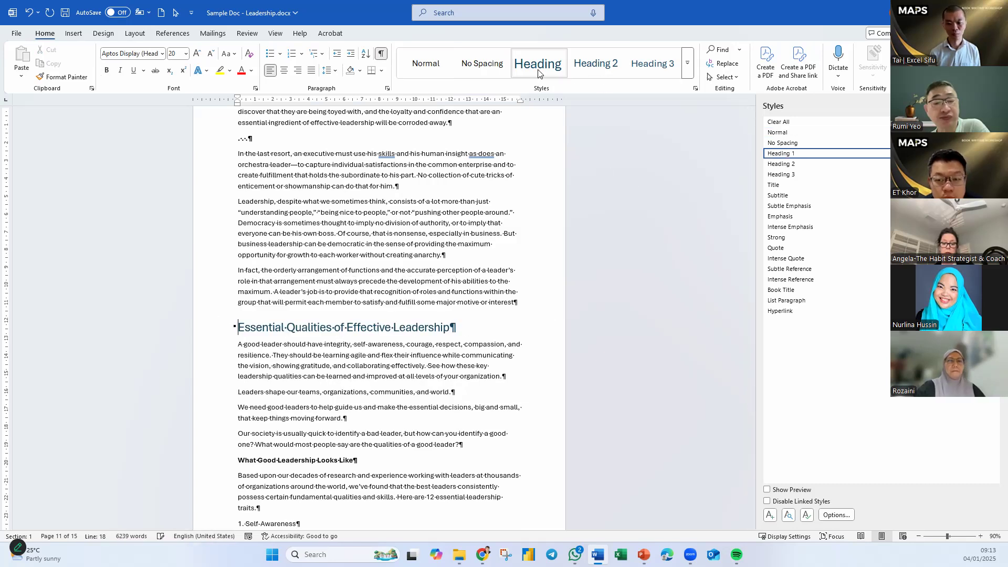
Step: Apply the Heading 2 style to the "1. Self-Awareness" and "2. Respect" lines
scroll(434, 437, down, 12)
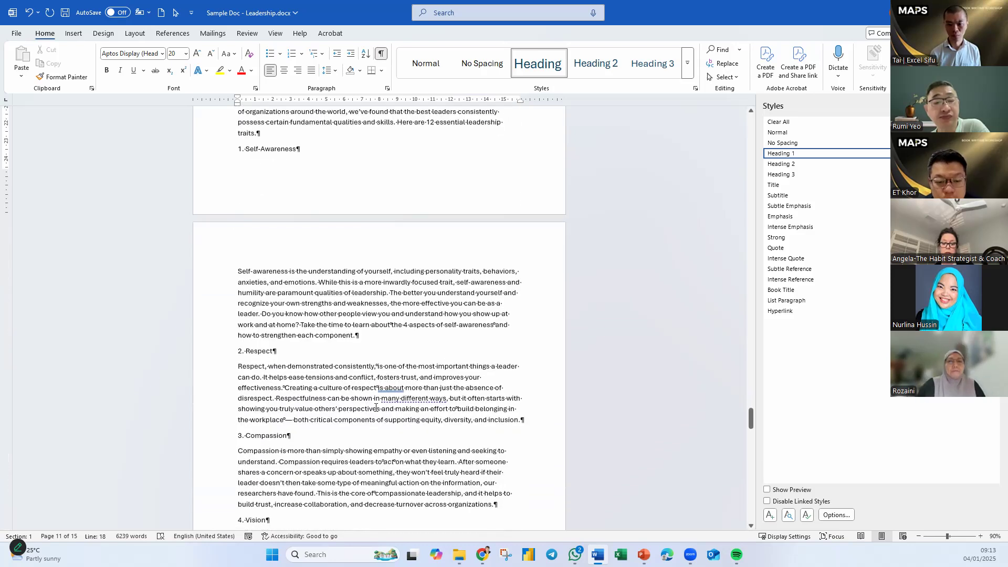
scroll(265, 361, up, 3)
click(257, 235)
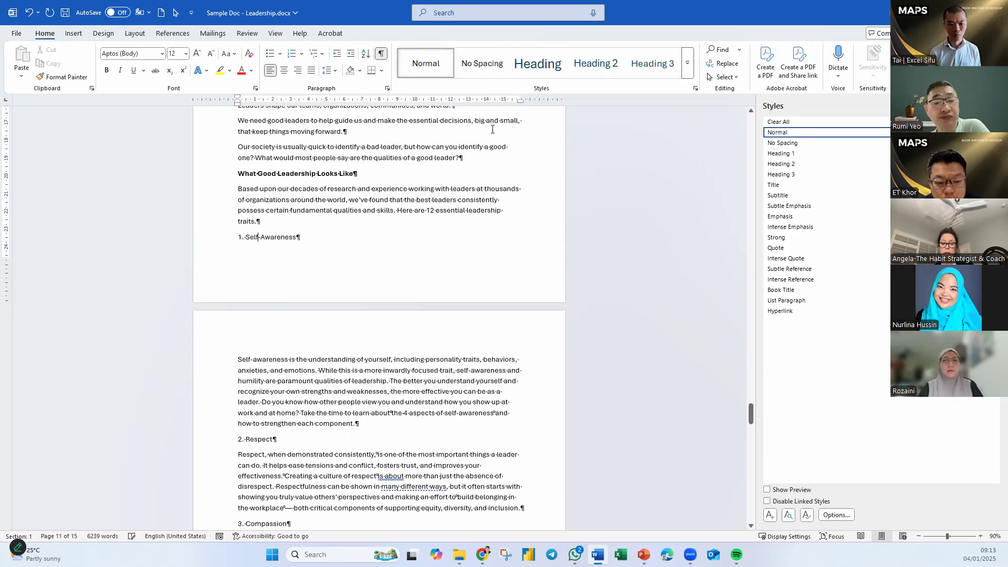
click(588, 64)
scroll(259, 352, down, 4)
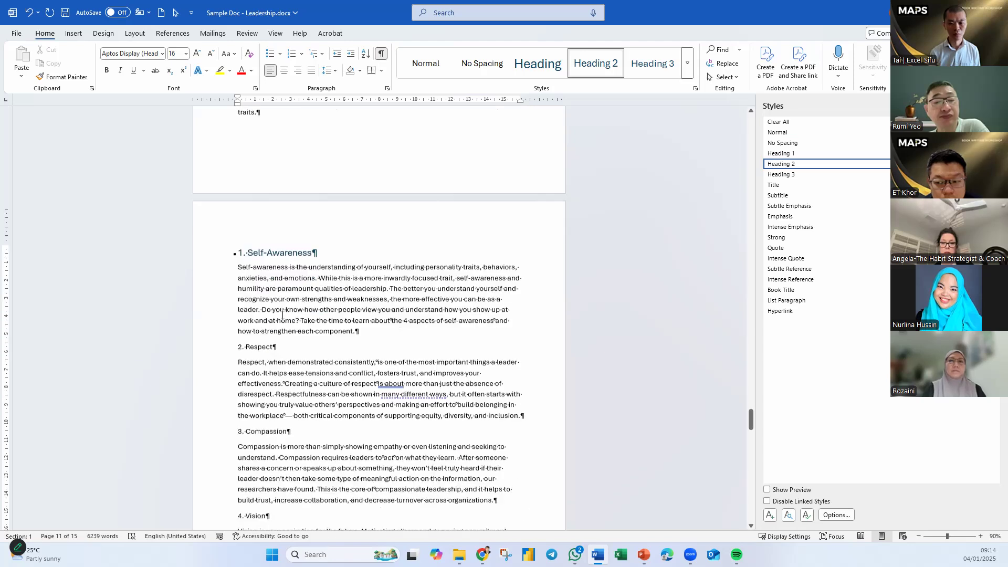
click(259, 352)
click(596, 63)
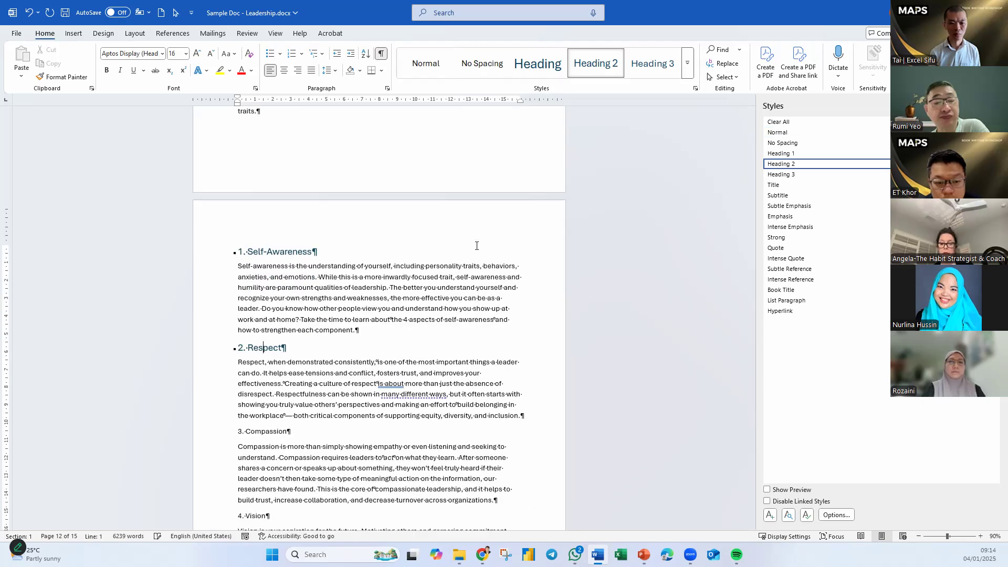
Step: Apply the Heading 2 style to the "3. Compassion", "4. Vision" and "5. Communication" lines
scroll(330, 379, down, 3)
click(260, 318)
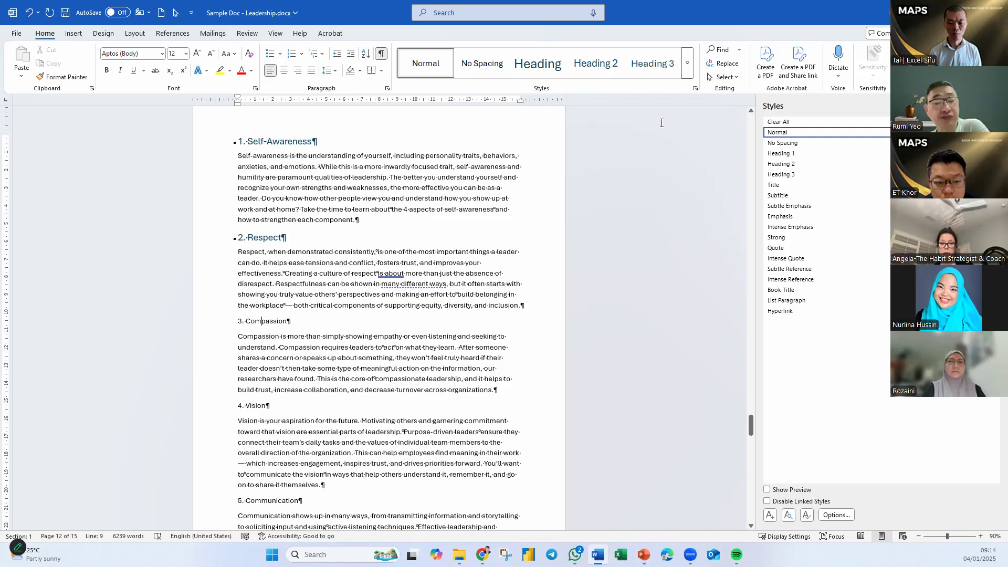
click(596, 63)
click(263, 406)
click(595, 63)
scroll(371, 407, down, 3)
click(284, 327)
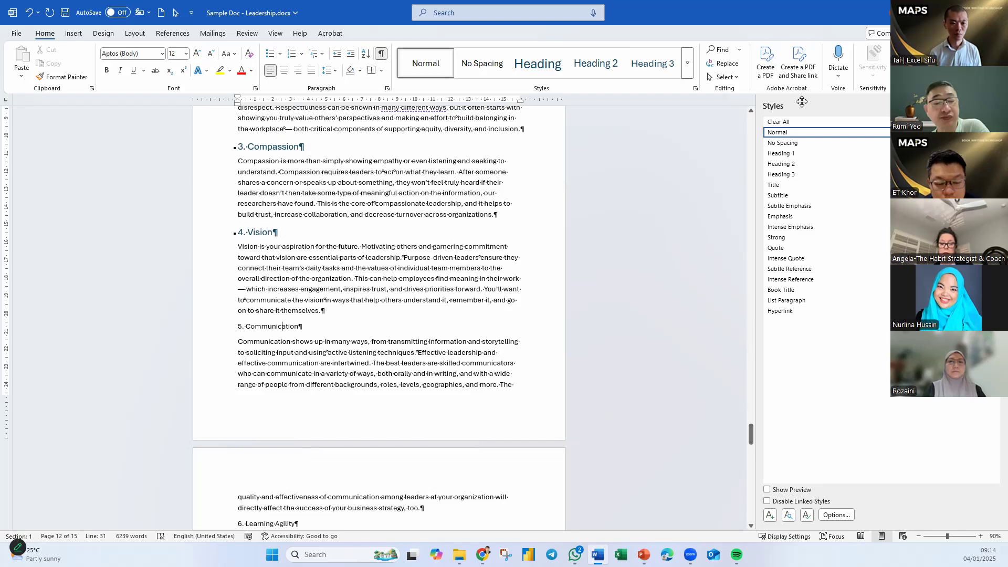
click(576, 73)
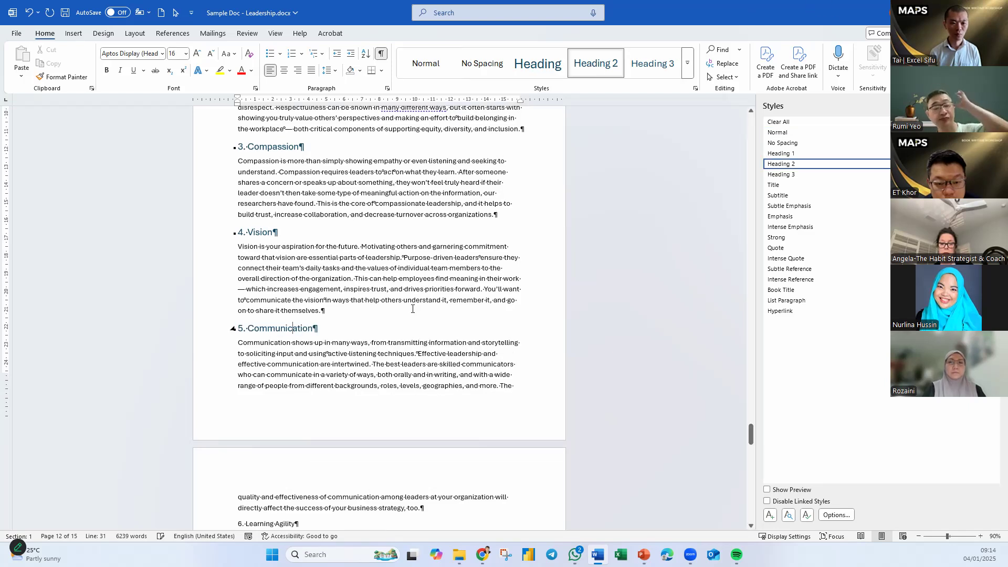
Step: Apply the Heading 2 style to the "6. Learning Agility" and "7. Collaboration" lines
scroll(286, 311, down, 4)
click(285, 305)
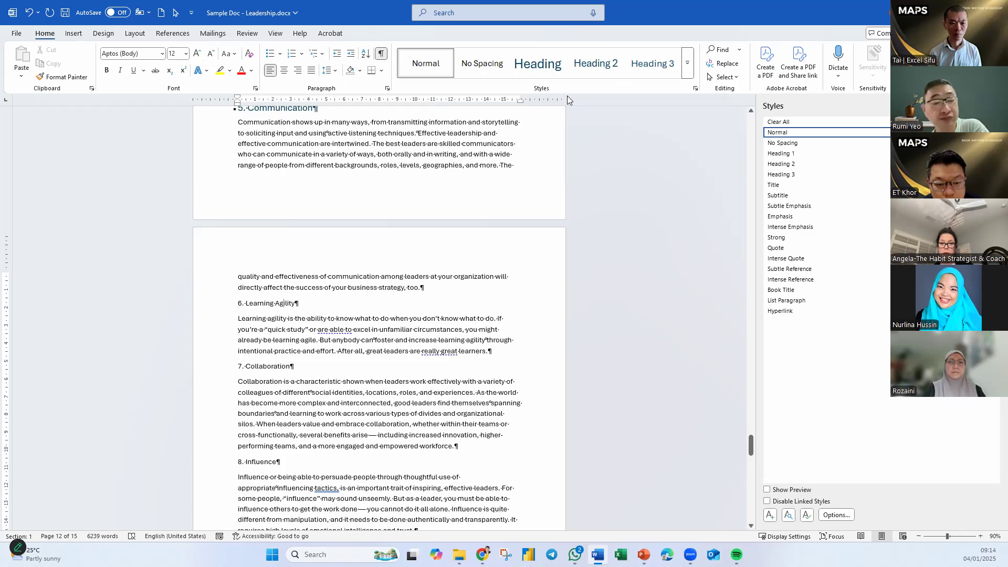
click(588, 69)
click(286, 366)
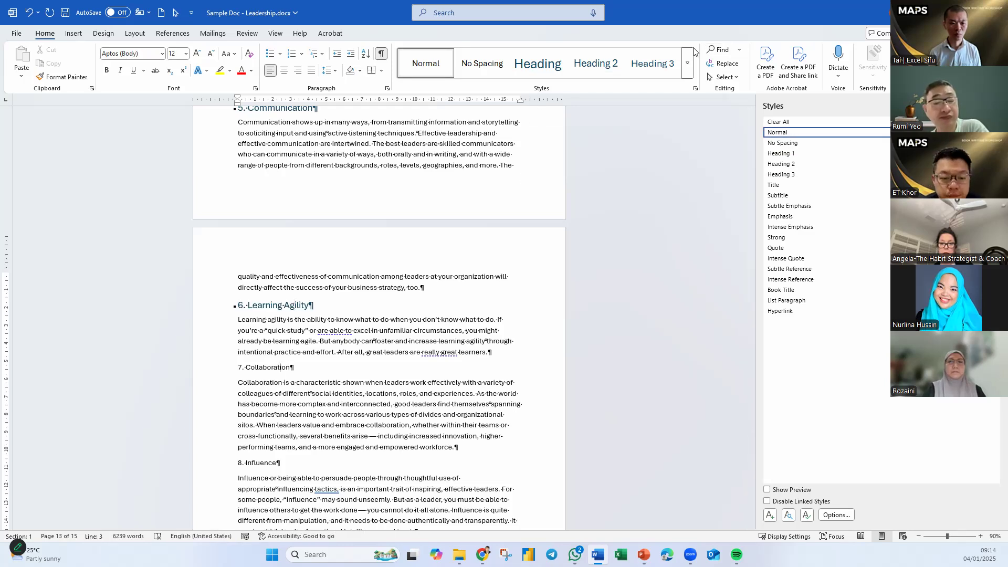
click(595, 63)
click(325, 465)
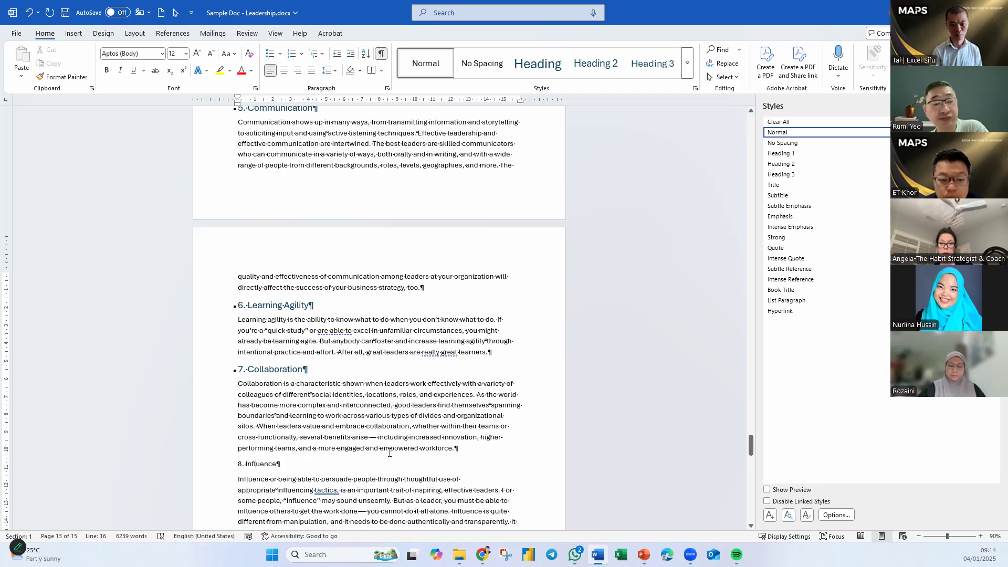
scroll(256, 465, down, 3)
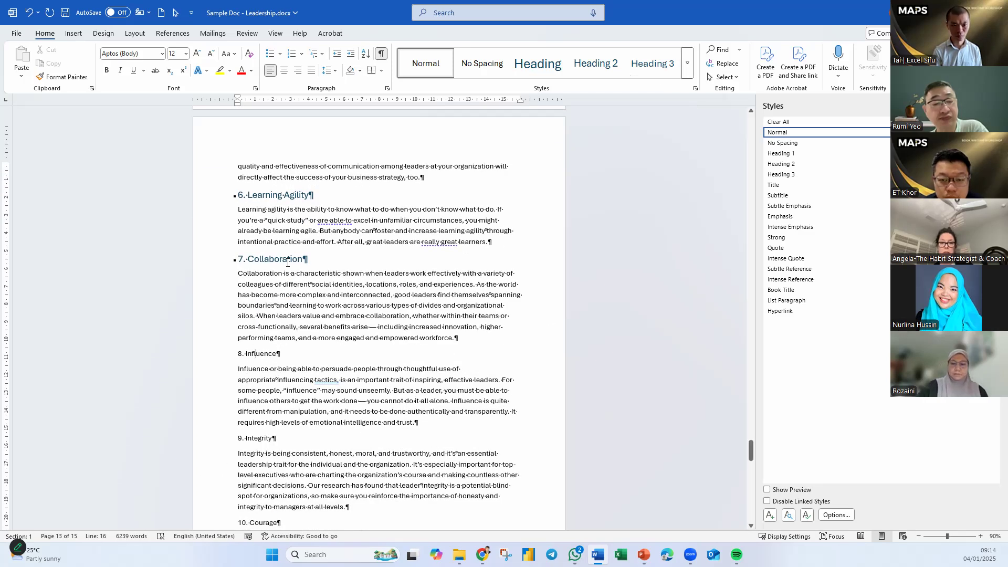
Step: Show the Navigation Pane and use its heading outline to jump to "Relations with People", "Dealing with Tact" and "7. Collaboration"
click(277, 34)
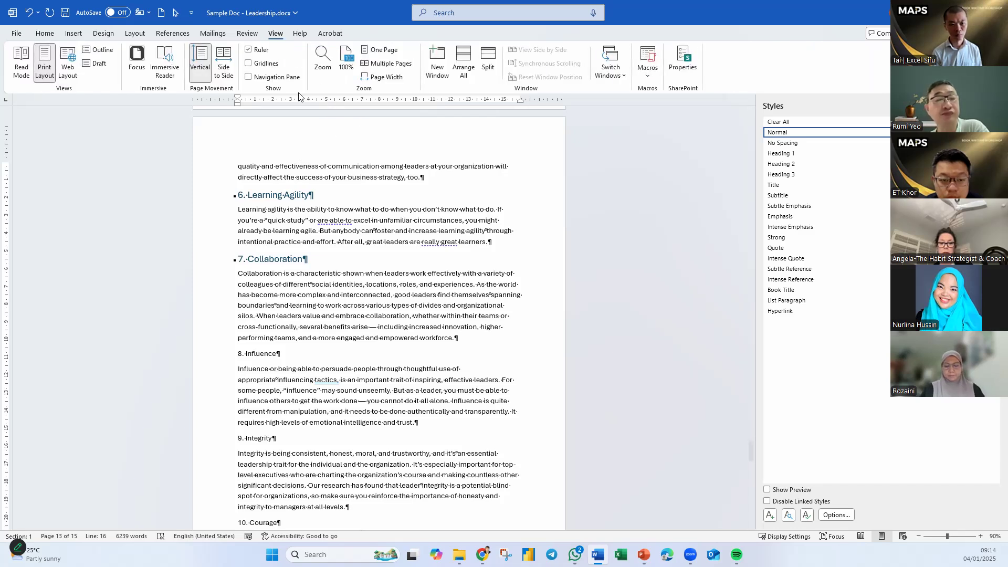
click(270, 78)
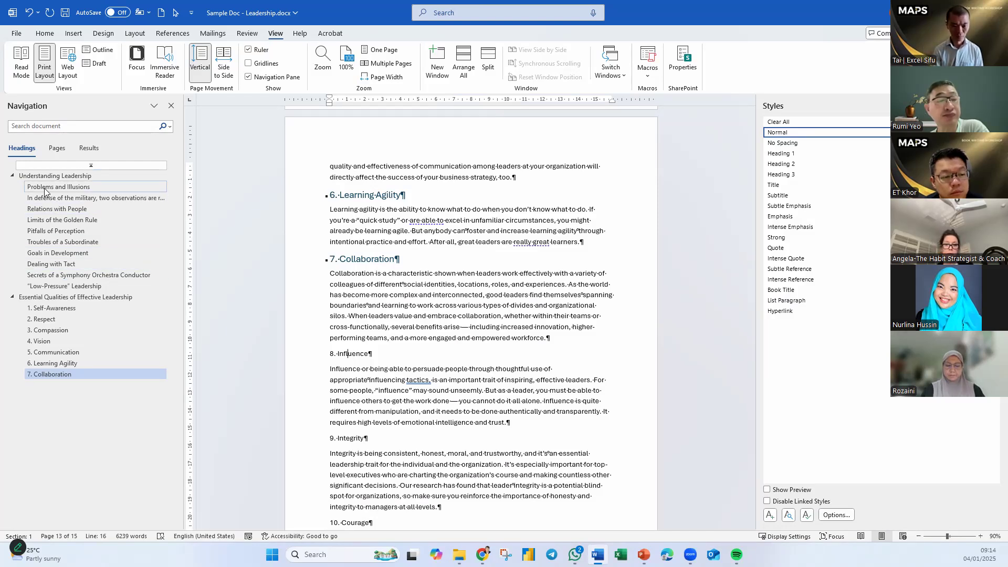
click(52, 210)
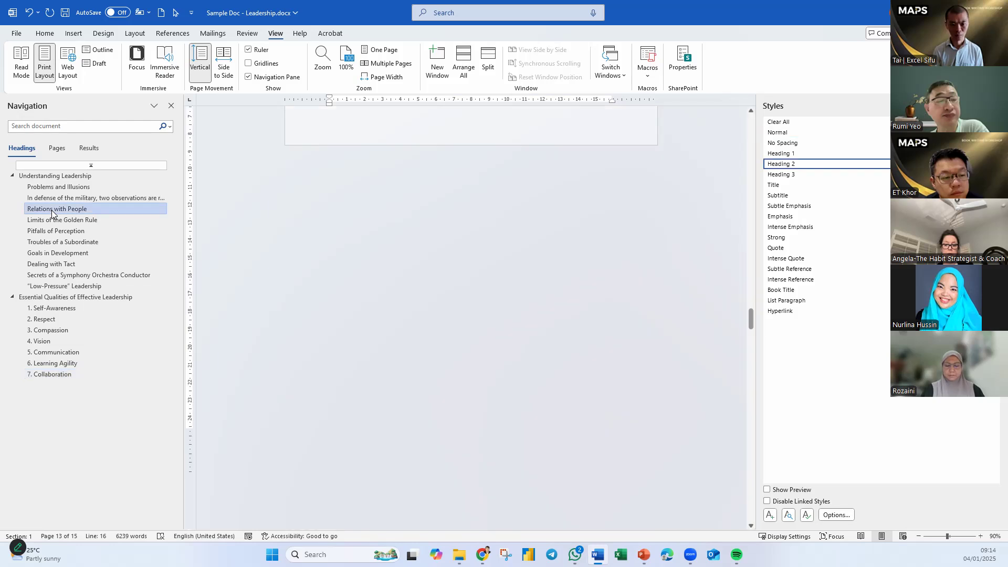
click(64, 265)
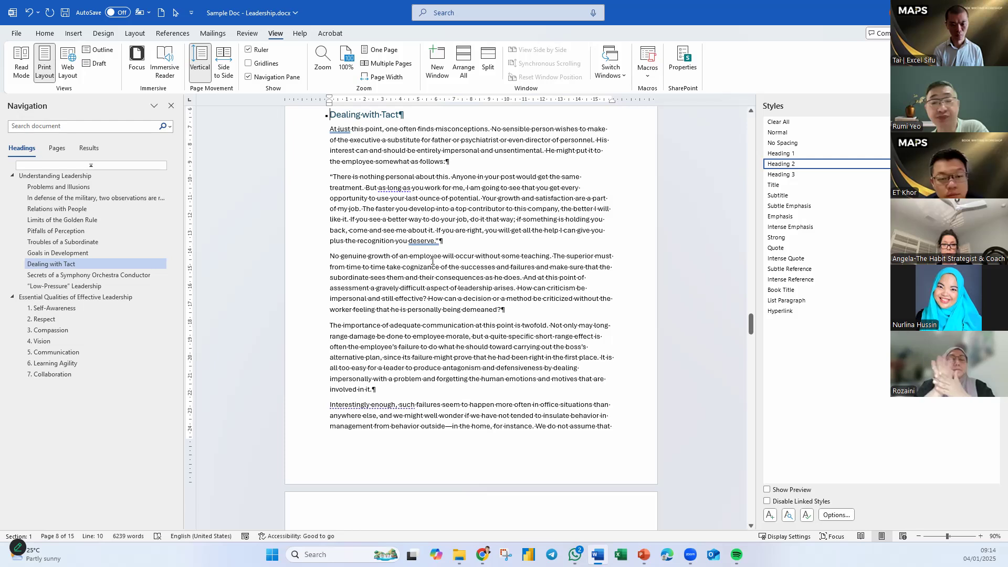
click(45, 374)
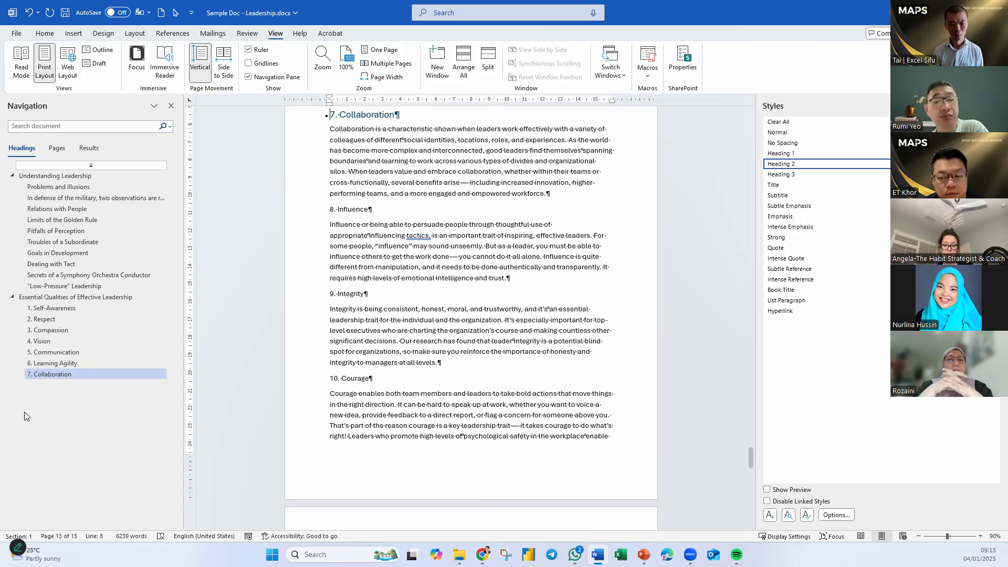
Step: Apply the Heading 2 style to the "8. Influence", "9. Integrity" and "10. Courage" lines
click(45, 33)
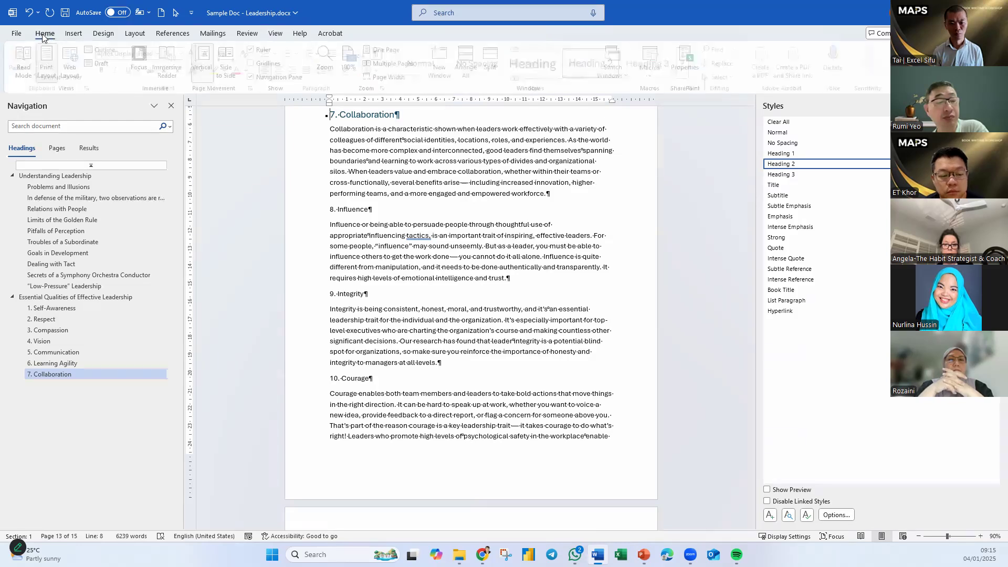
click(347, 210)
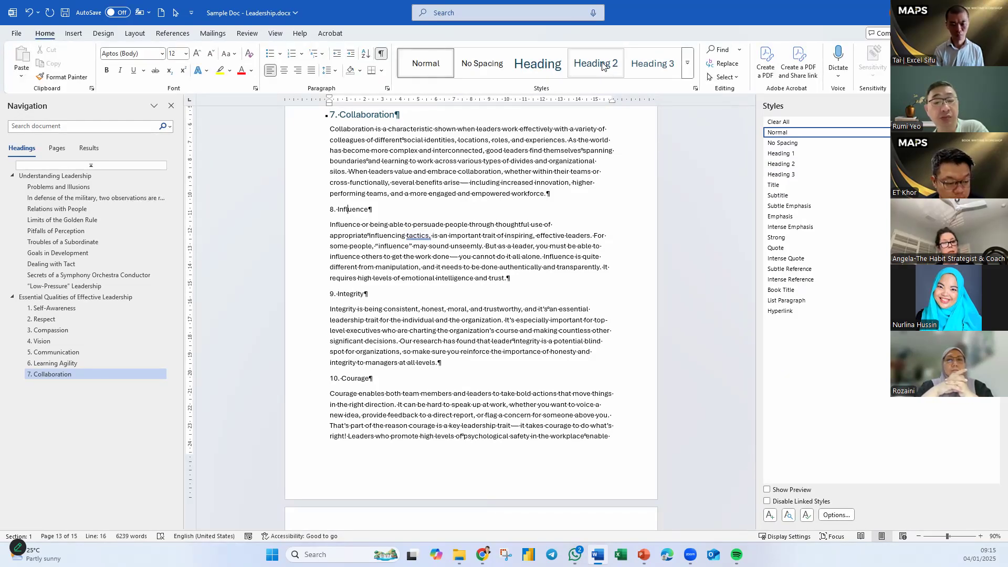
key(ctrl+alt+2)
click(345, 295)
click(583, 55)
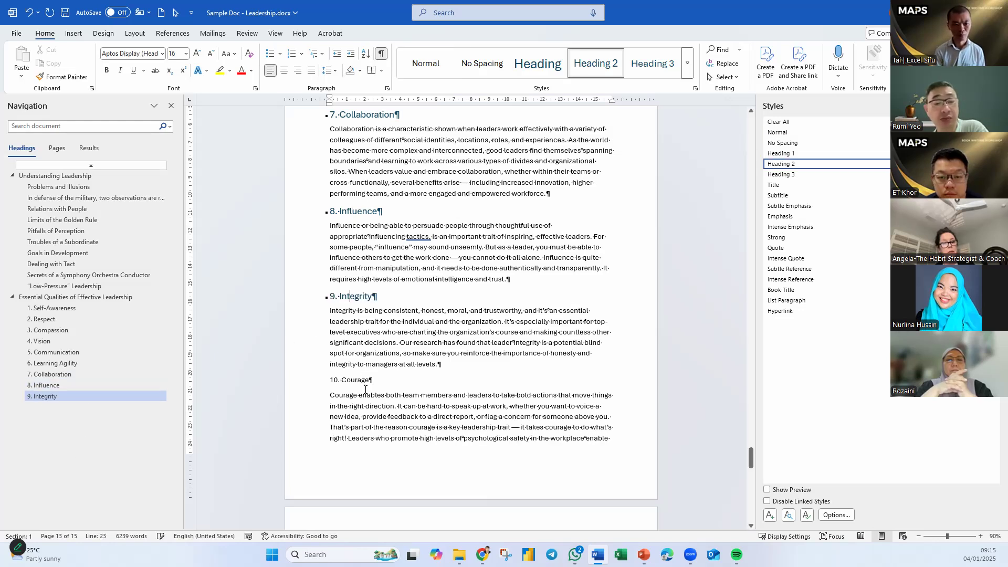
click(360, 384)
click(595, 63)
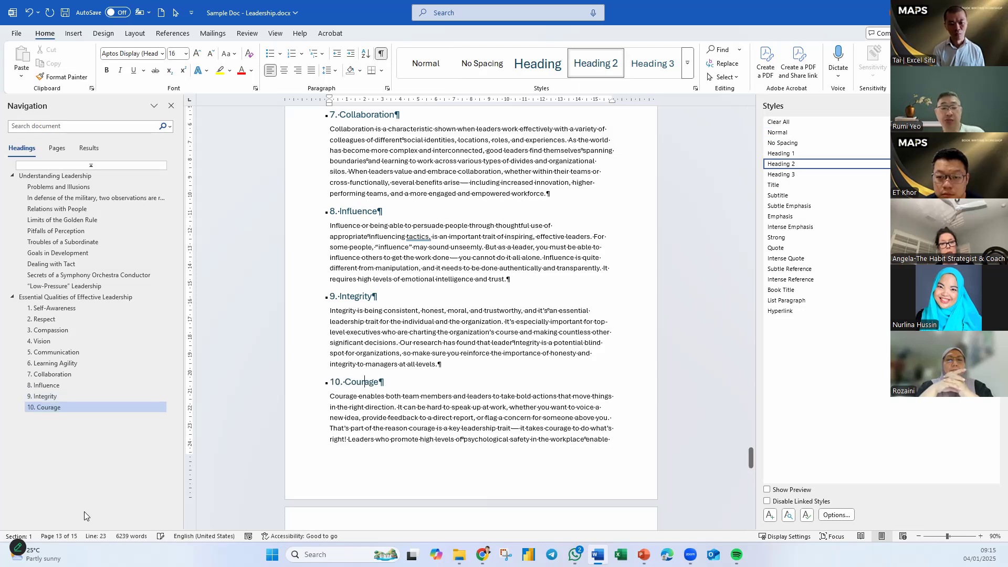
Step: Apply the Heading 2 style to the "11. Gratitude" and "12. Resilience" lines
scroll(367, 315, down, 8)
click(369, 319)
click(595, 63)
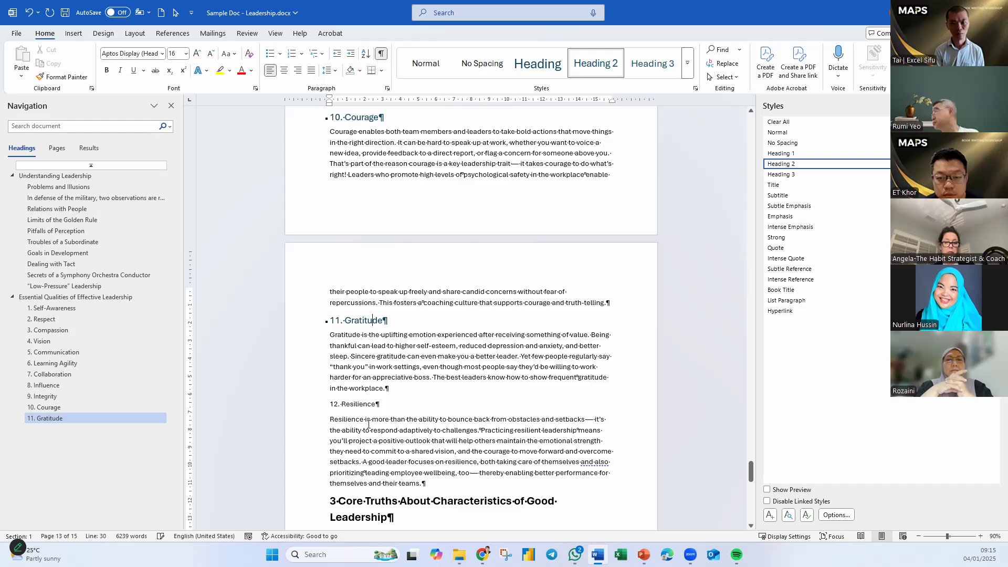
click(357, 404)
click(595, 63)
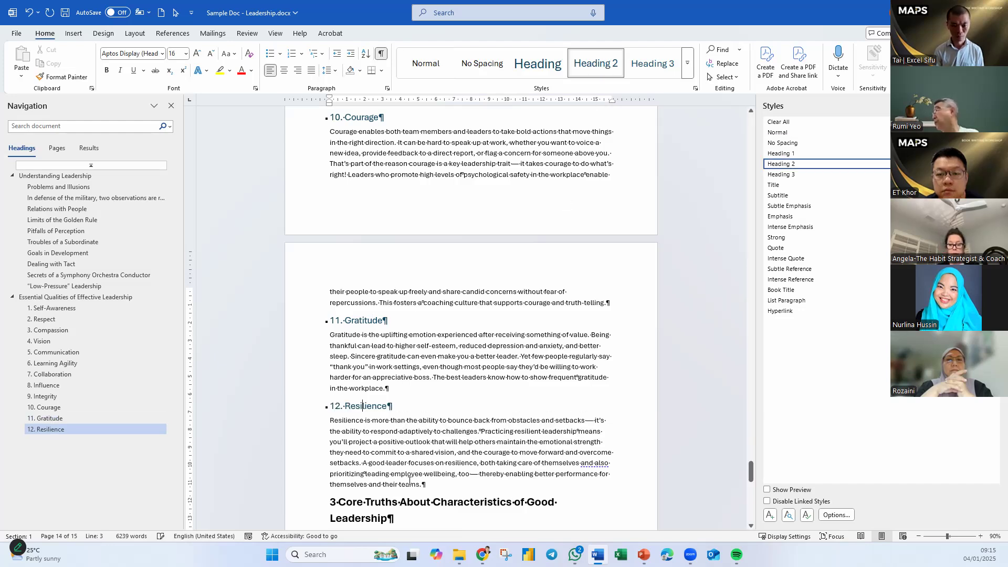
Step: Remove the leading "3" from the "Core Truths About Characteristics of Good Leadership" line and apply the Heading 1 style to it
scroll(410, 476, down, 3)
scroll(368, 420, down, 2)
click(339, 303)
key(BackSpace)
key(BackSpace)
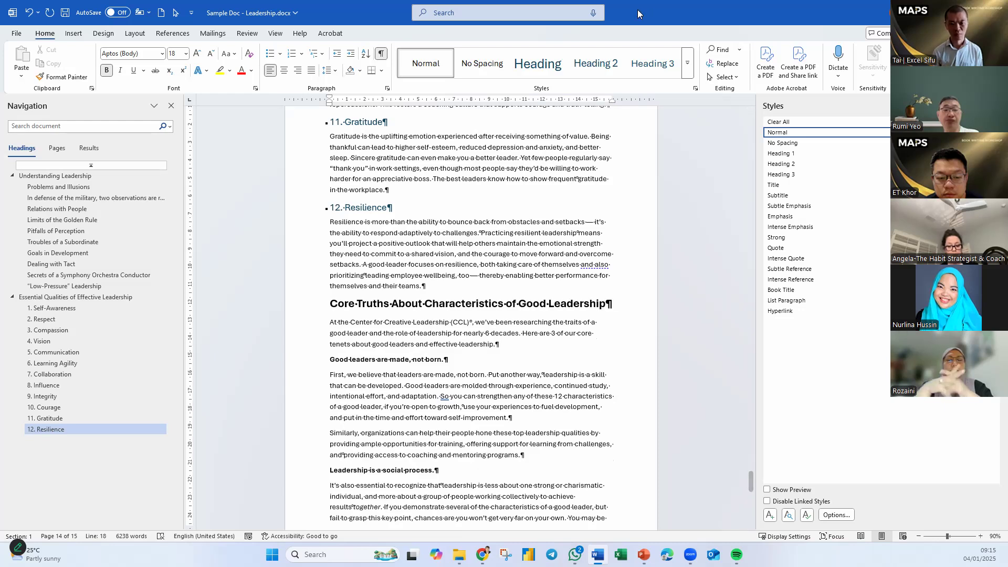
click(537, 63)
Step: Apply the Heading 2 style to "Good leaders are made, not born.", "Leadership is a social process." and "Good leadership never stops."
click(382, 365)
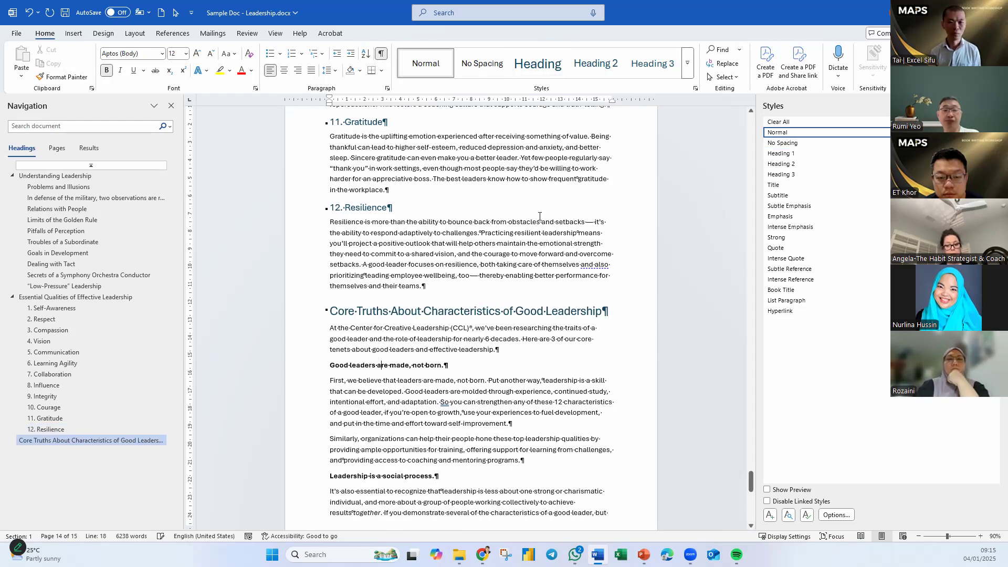
click(593, 63)
click(397, 477)
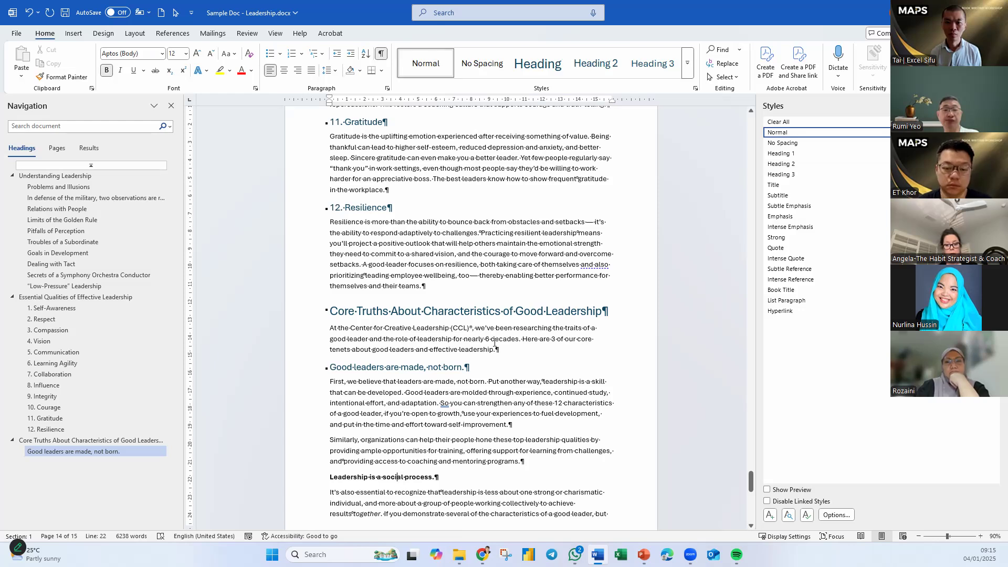
click(593, 63)
scroll(441, 377, down, 8)
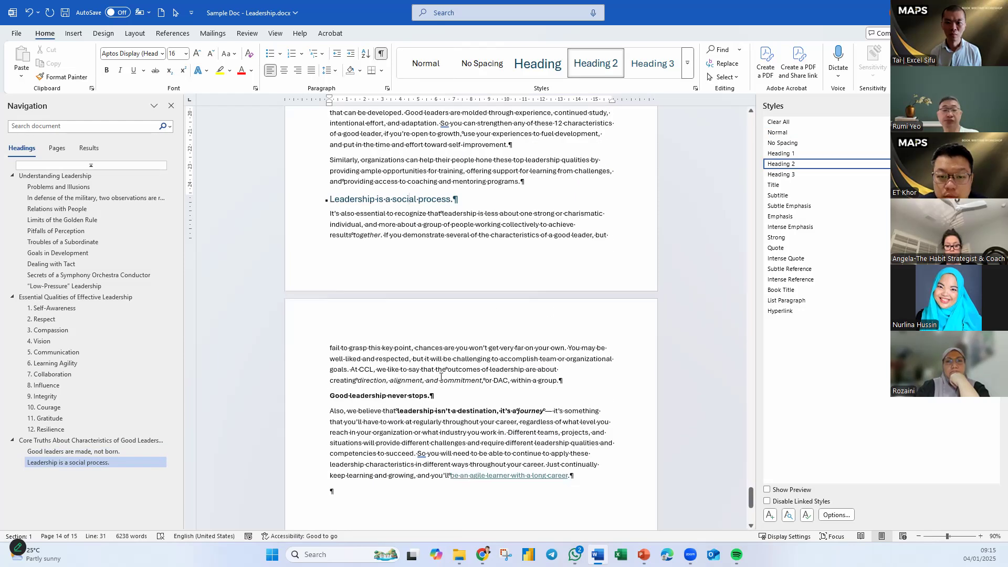
scroll(441, 377, down, 2)
click(427, 346)
click(593, 64)
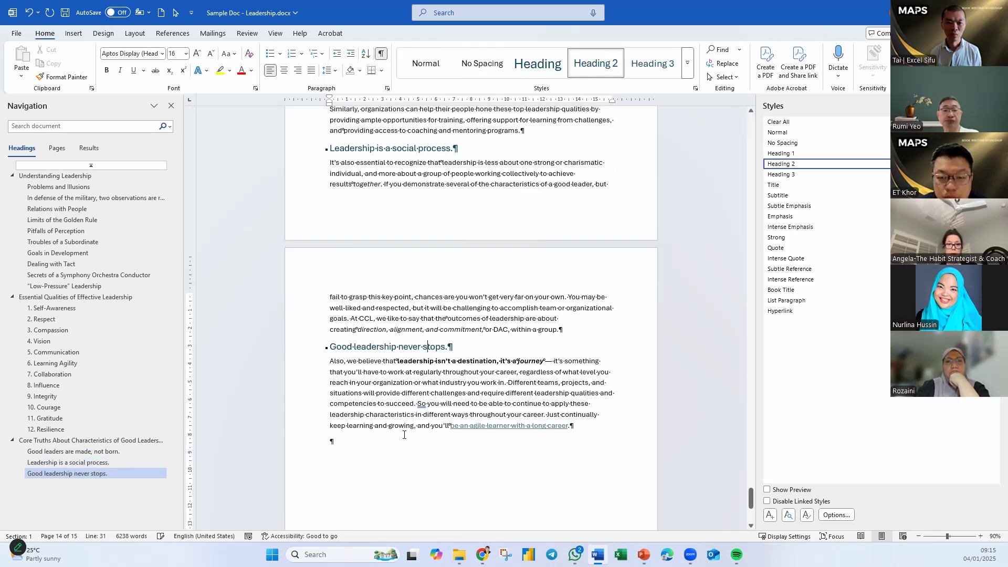
Step: Hide the Styles pane beside the document
scroll(405, 438, down, 4)
scroll(410, 445, up, 9)
scroll(412, 447, up, 20)
scroll(412, 447, up, 9)
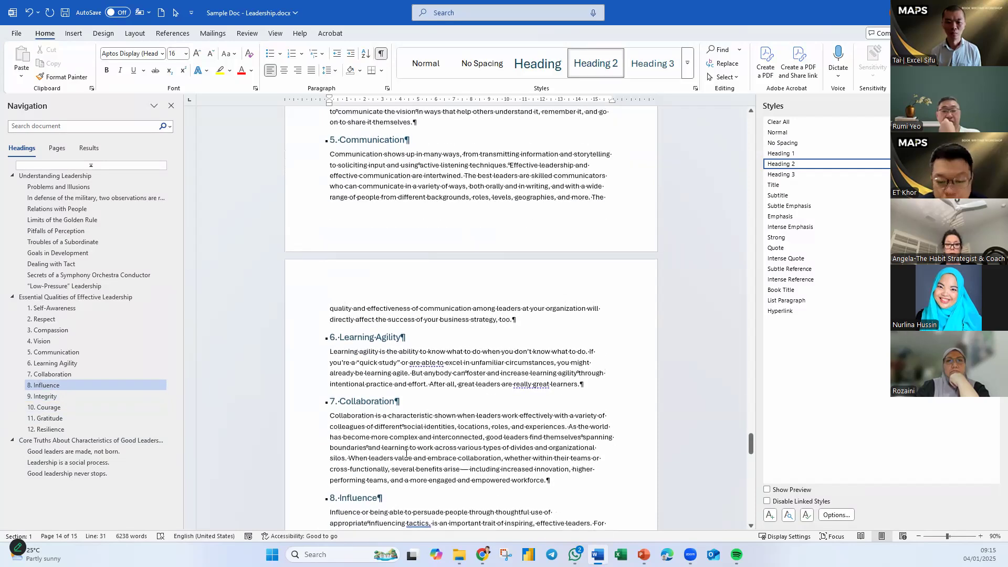
scroll(406, 453, up, 3)
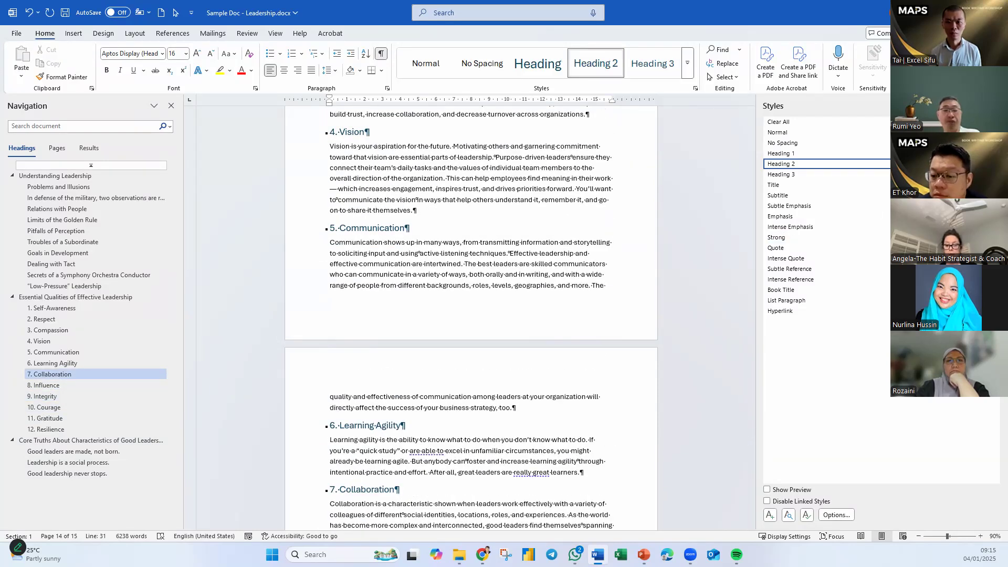
click(696, 89)
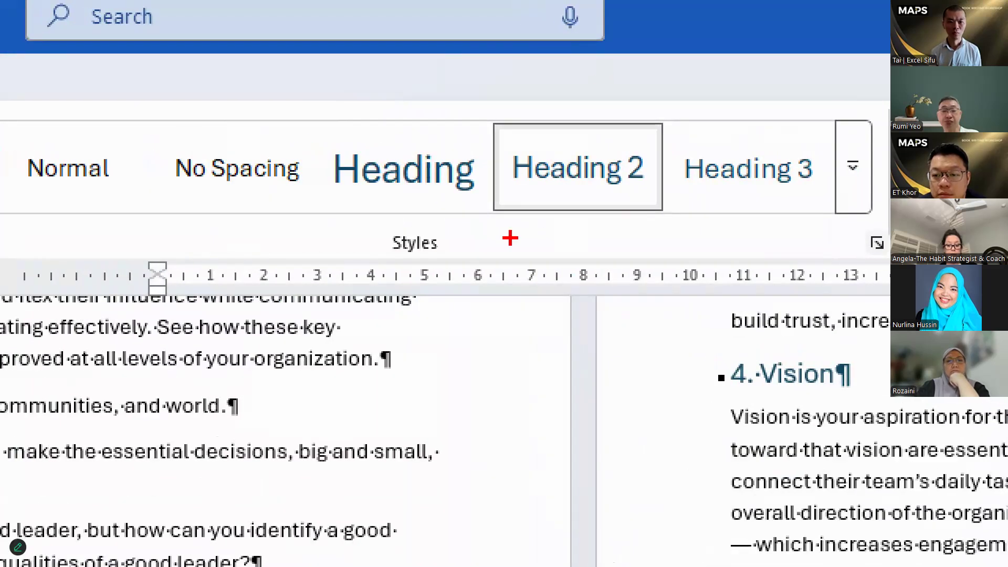
Step: Show the Styles pane beside the document and jump to the "Understanding Leadership" section
drag(890, 215, 865, 267)
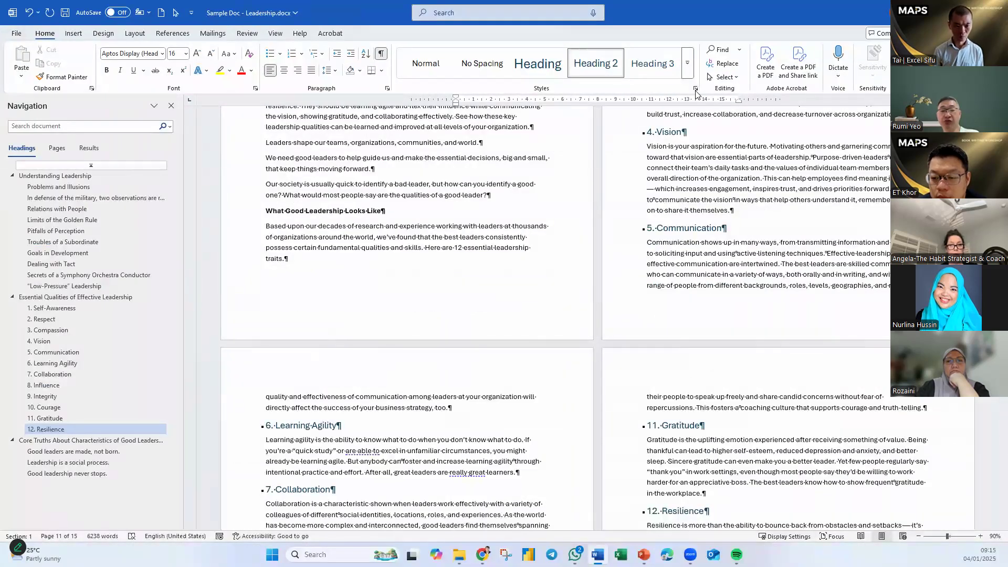
click(877, 244)
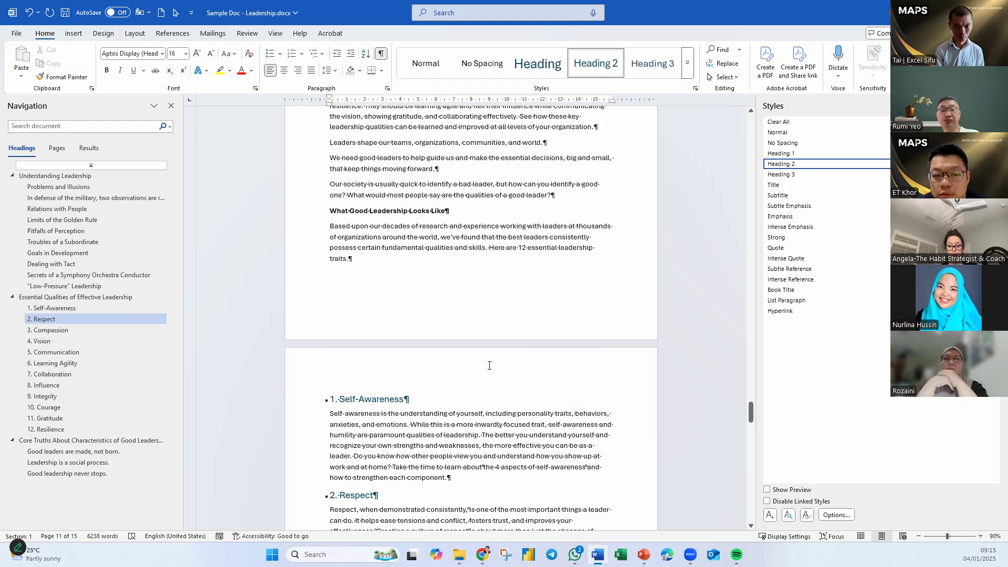
scroll(488, 364, up, 3)
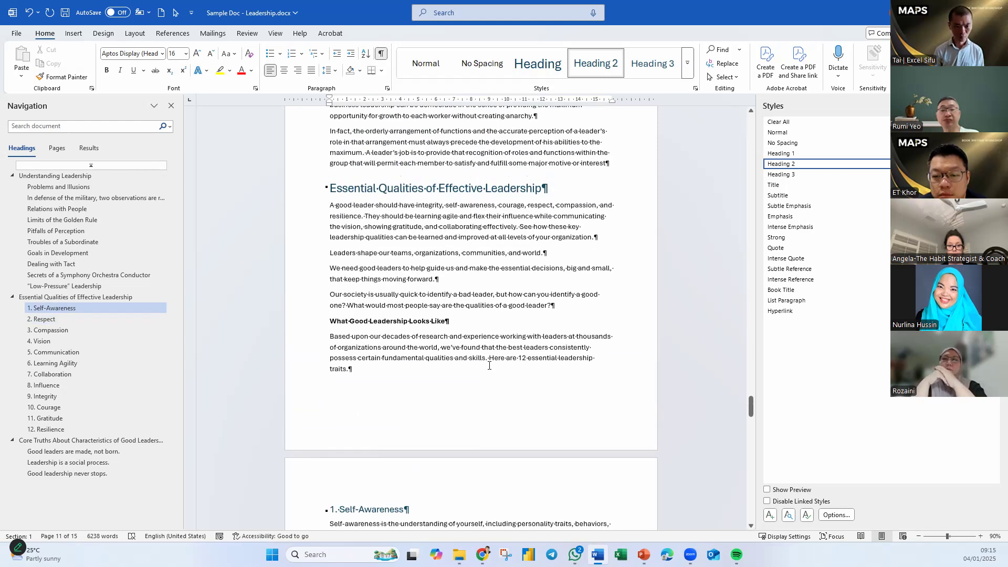
click(52, 176)
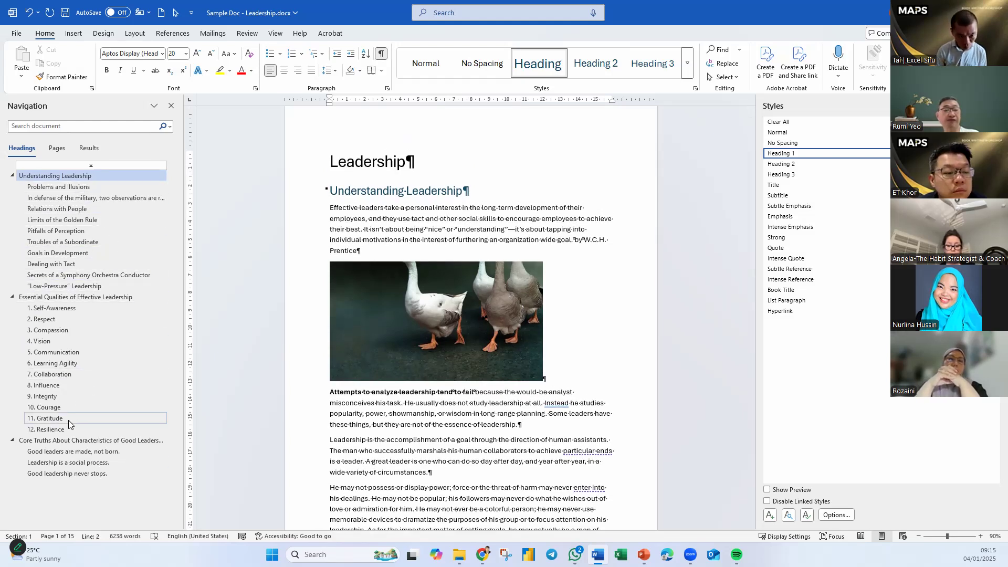
Step: Collapse and re-expand the main headings in the outline, and jump to the "Troubles of a Subordinate" section
click(11, 176)
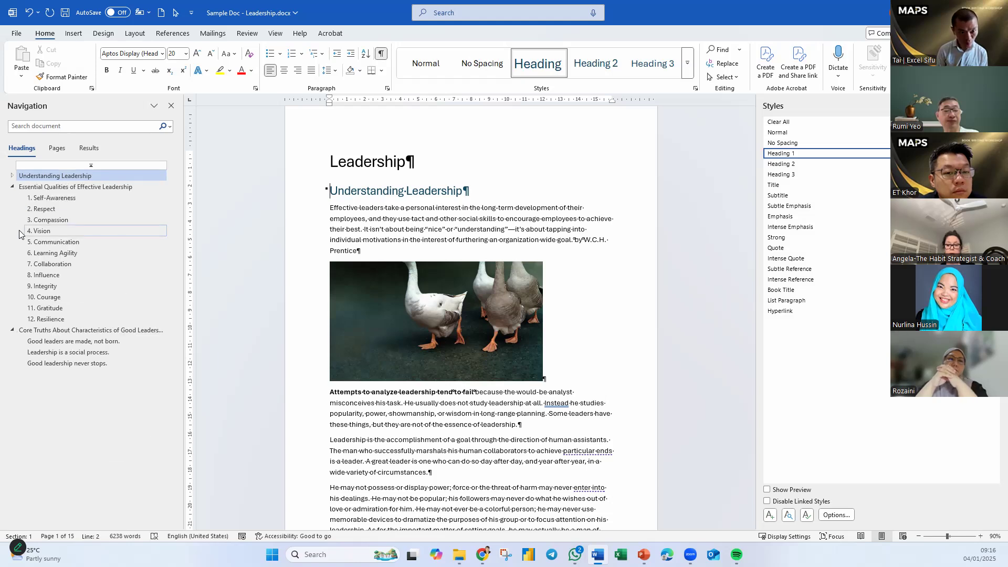
click(12, 187)
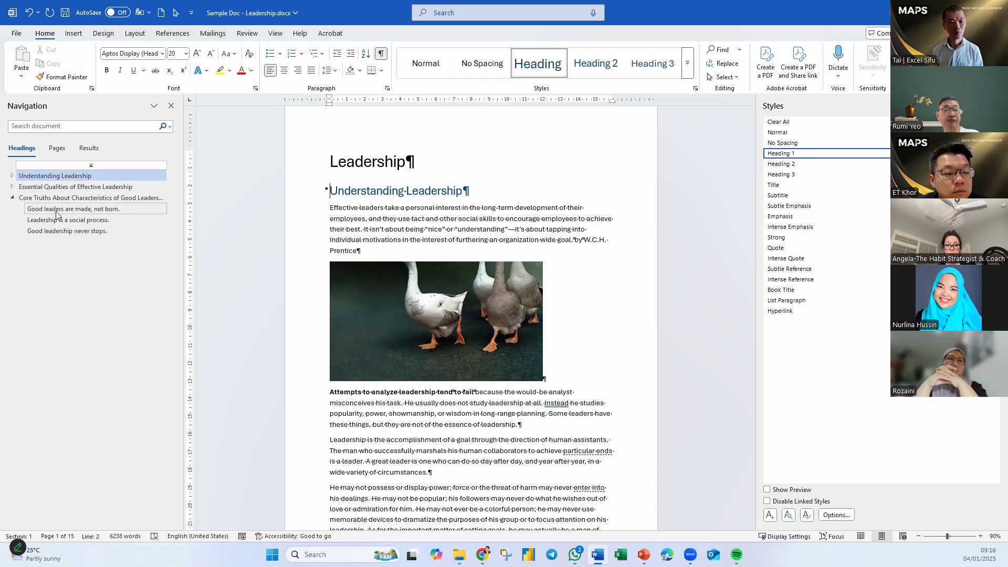
click(12, 198)
click(12, 198)
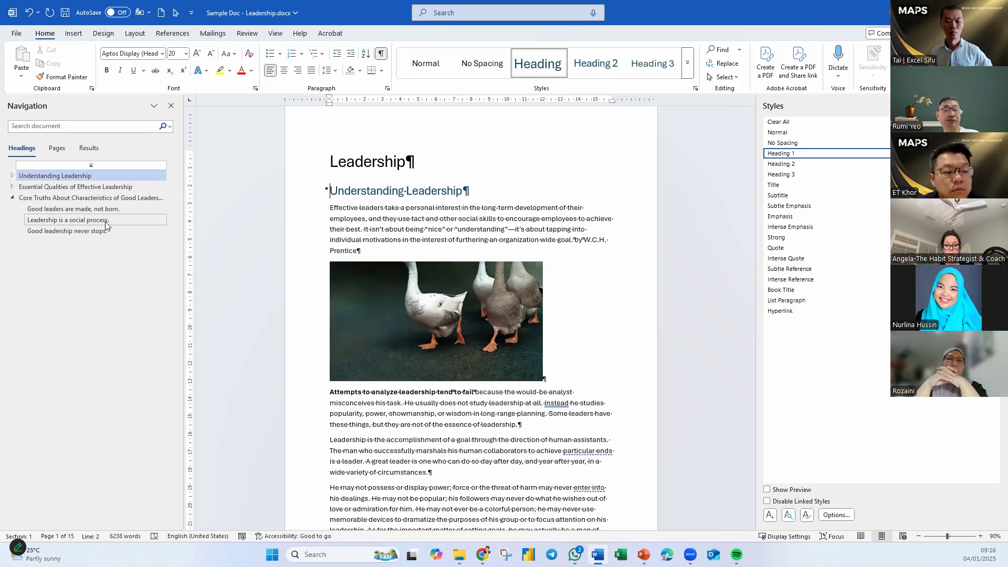
click(12, 176)
click(12, 298)
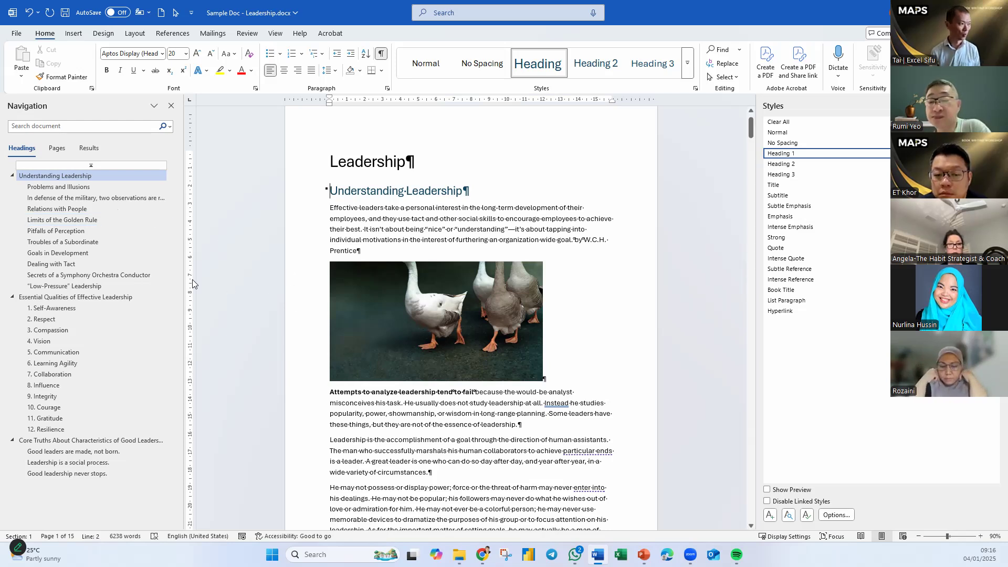
click(54, 243)
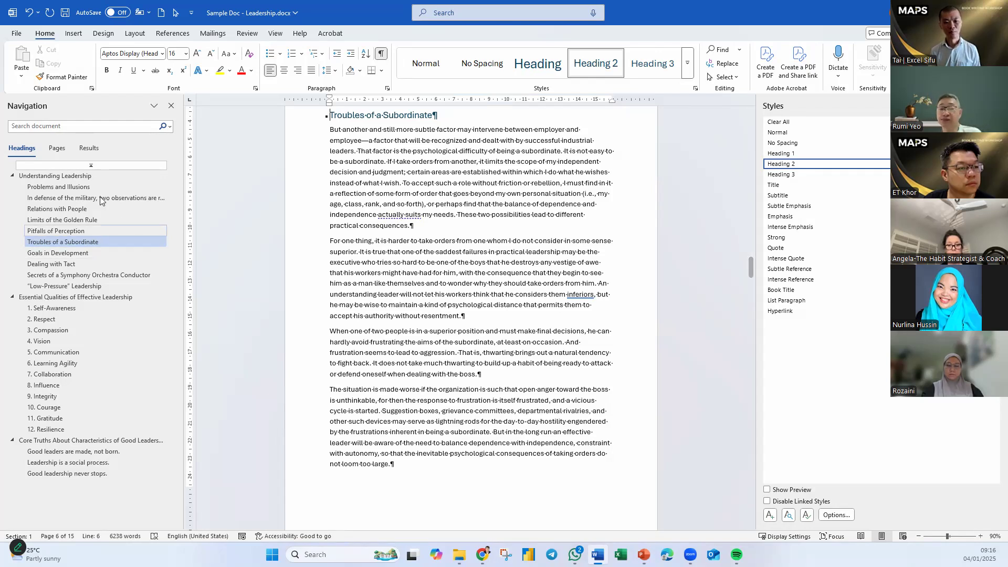
Step: From the "Understanding Leadership" heading, modify the Heading 1 style to the standard Blue font colour and size 24
click(58, 176)
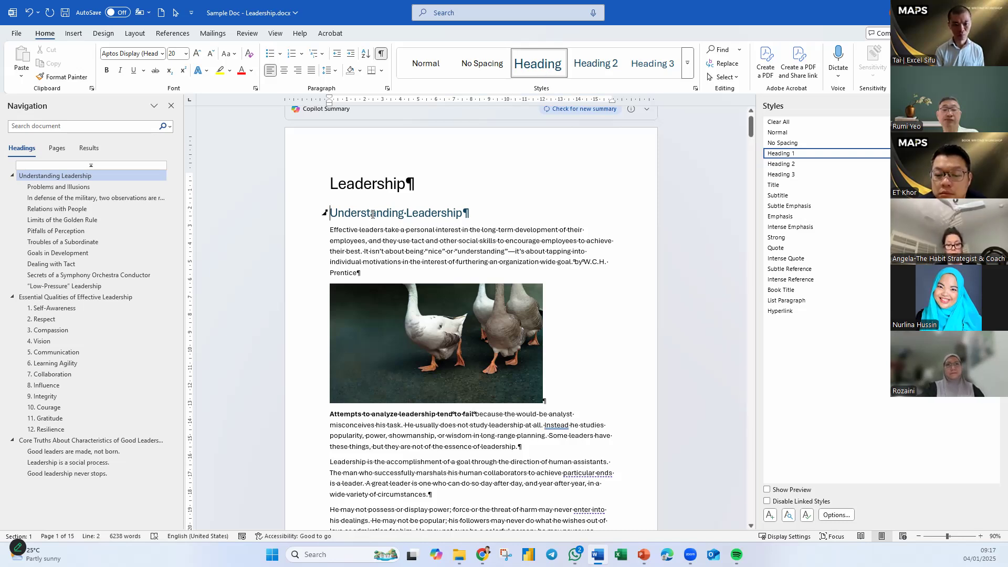
right_click(535, 67)
click(560, 88)
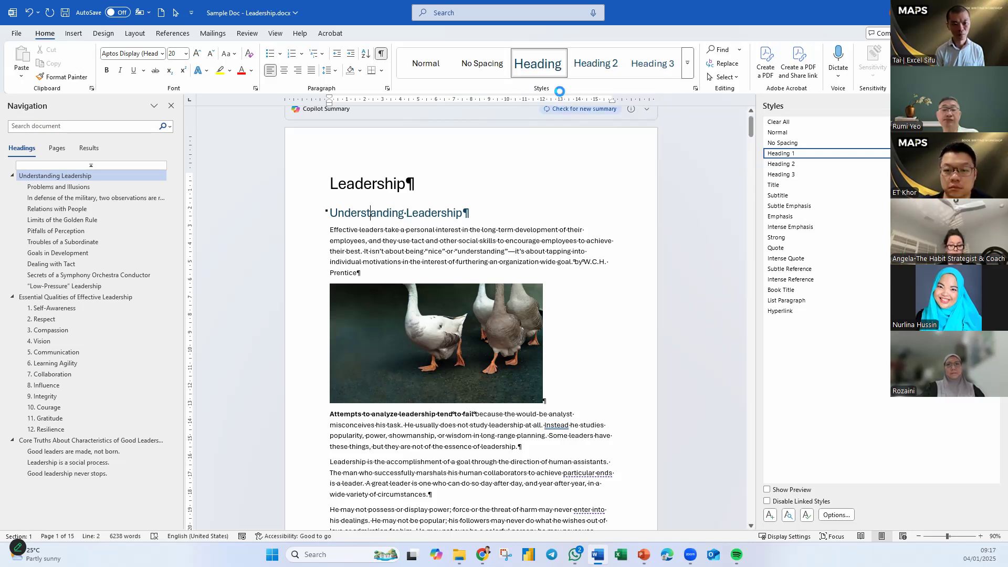
drag(405, 130, 692, 114)
click(709, 207)
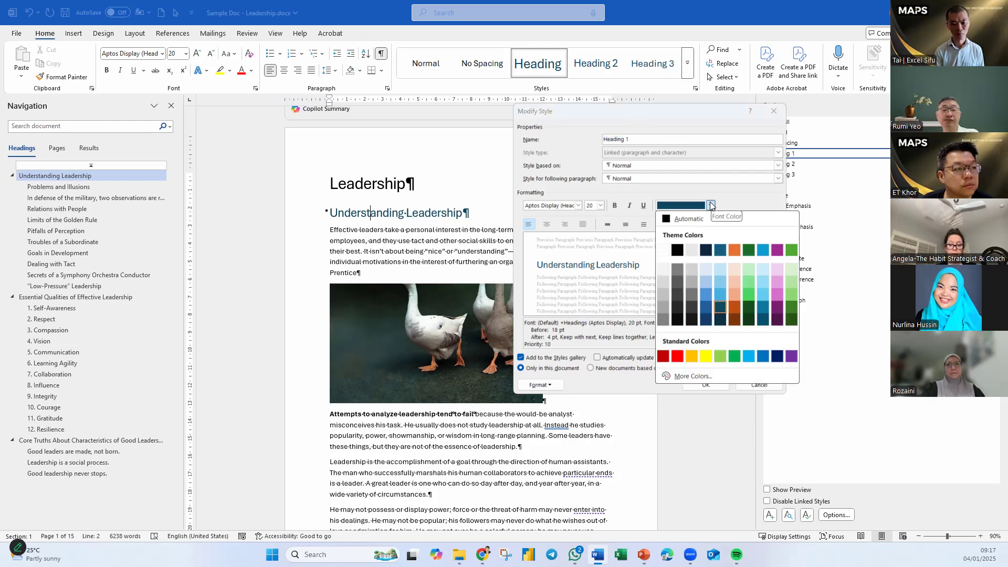
click(762, 356)
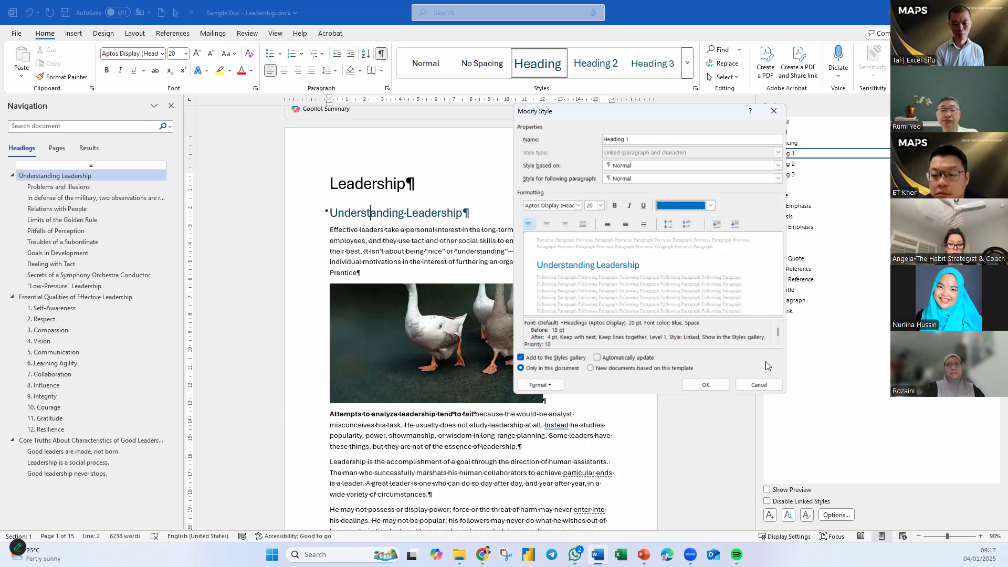
click(601, 206)
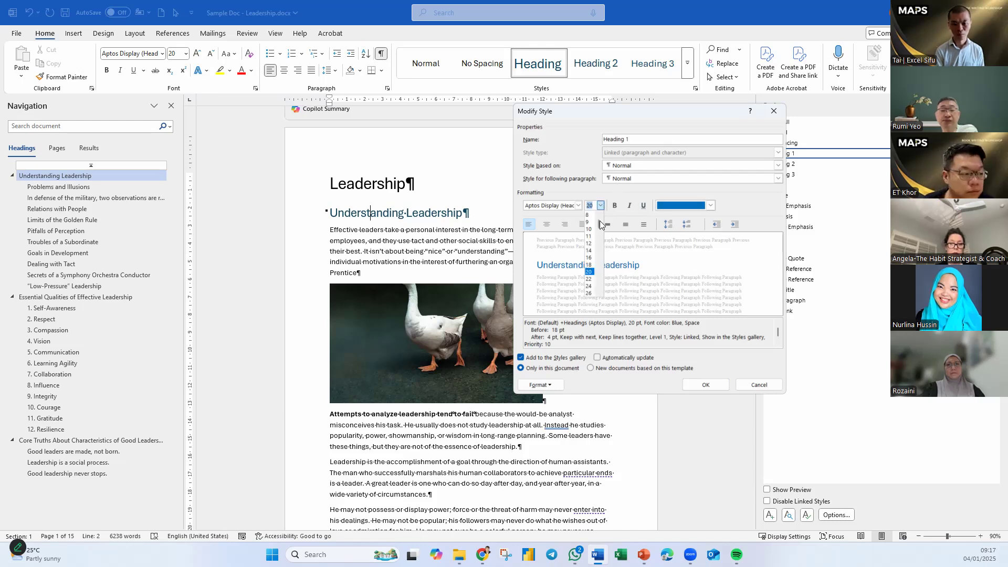
click(588, 287)
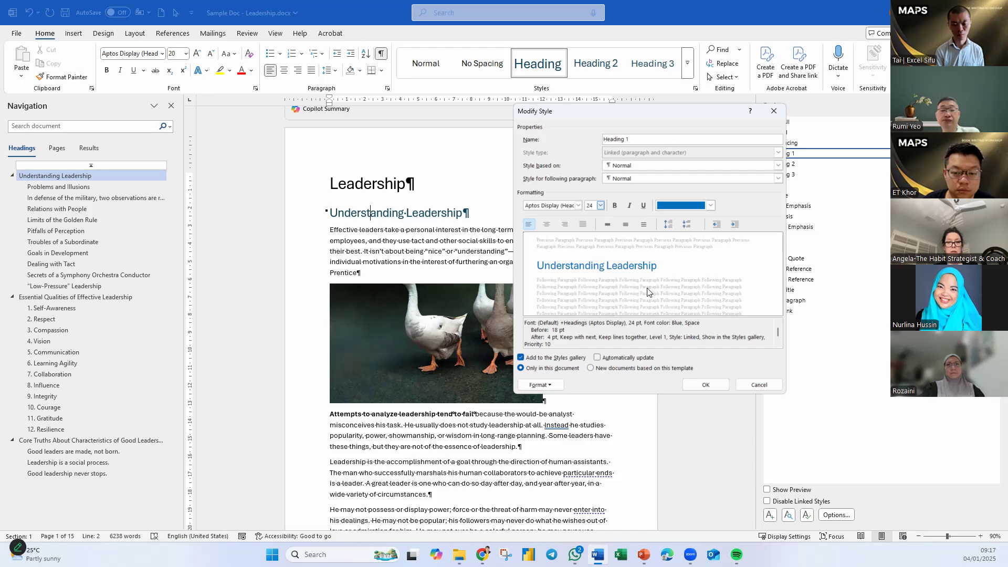
click(705, 385)
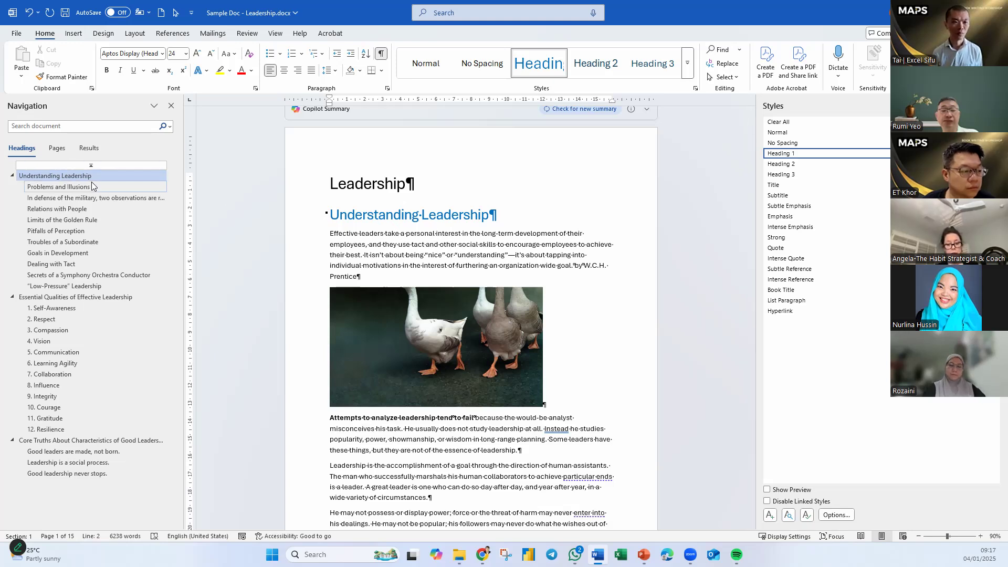
Step: Check the Heading 1 formatting at "Essential Qualities of Effective Leadership", "Core Truths About Characteristics of Good Leadership" and "Understanding Leadership"
click(27, 302)
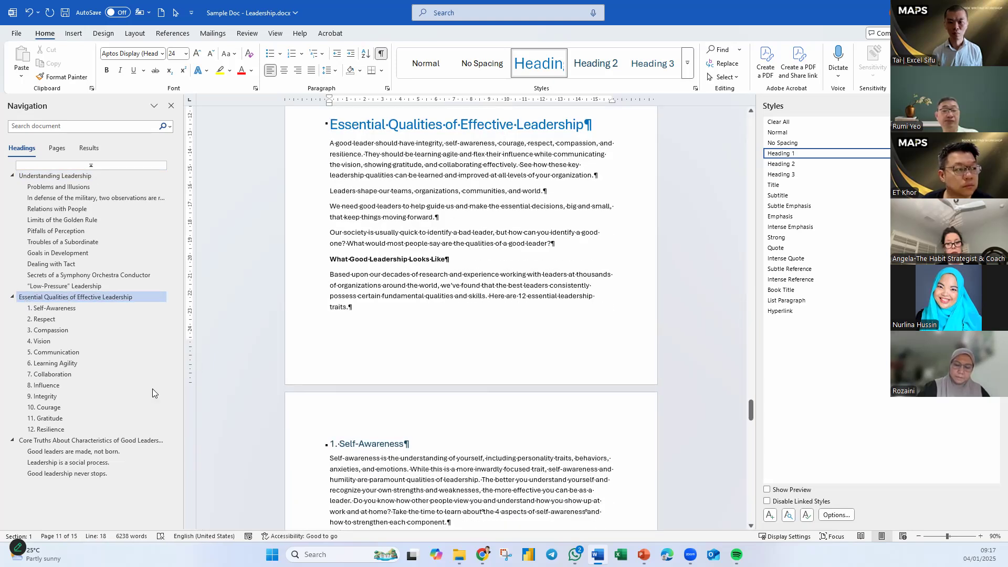
click(27, 441)
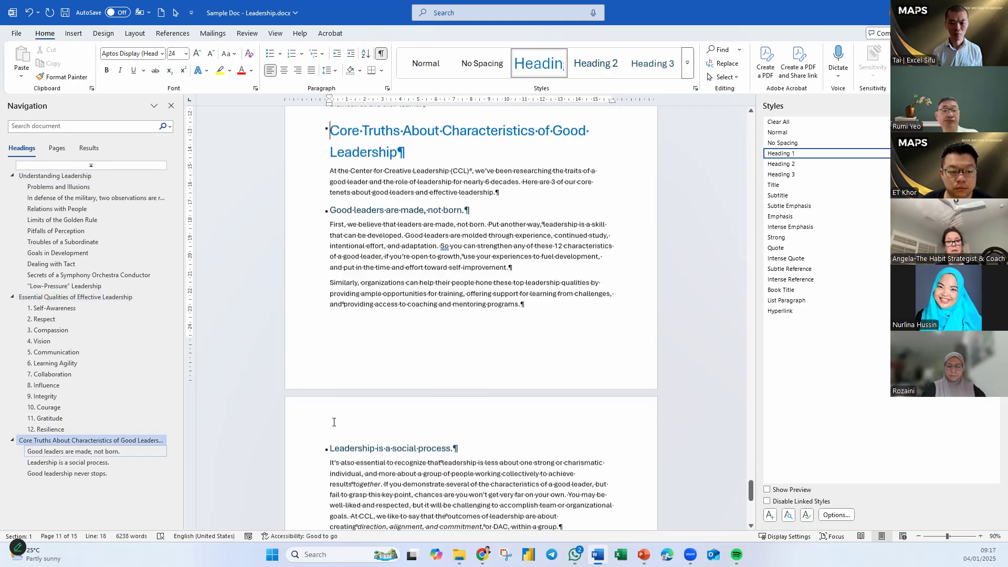
click(62, 188)
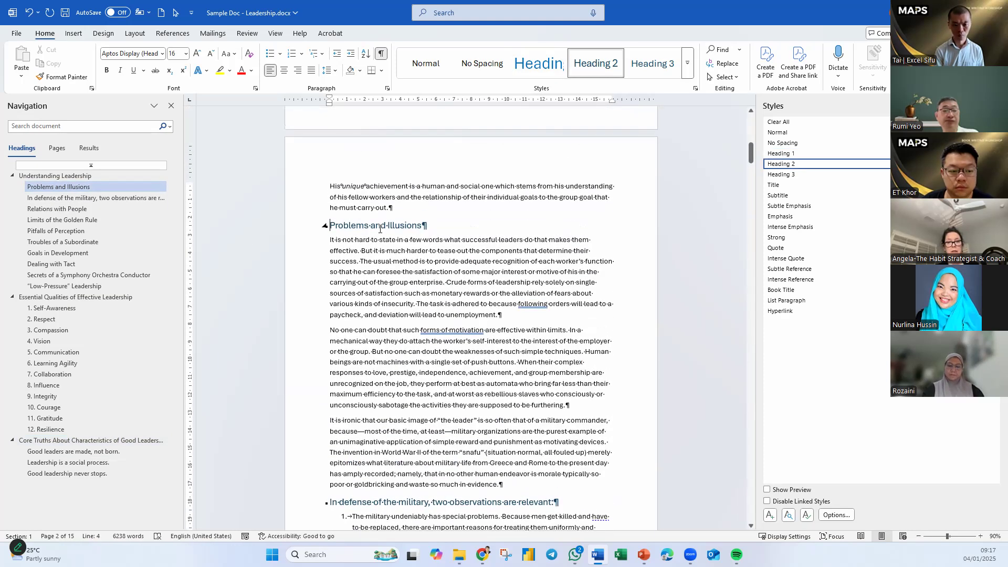
click(62, 178)
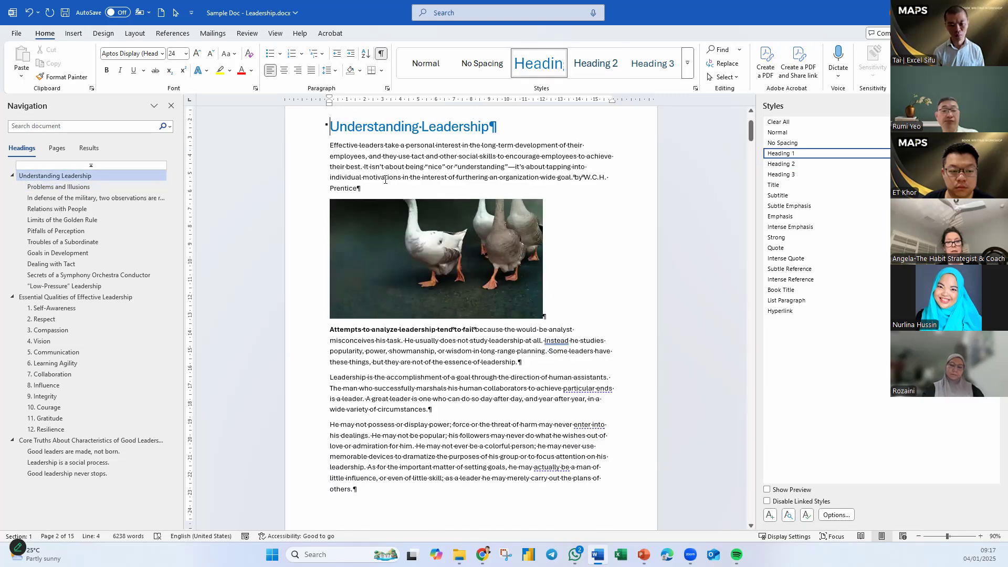
Step: From the "Problems and Illusions" heading, modify the Heading 2 style to the purple Accent 5 font colour and size 20
click(105, 188)
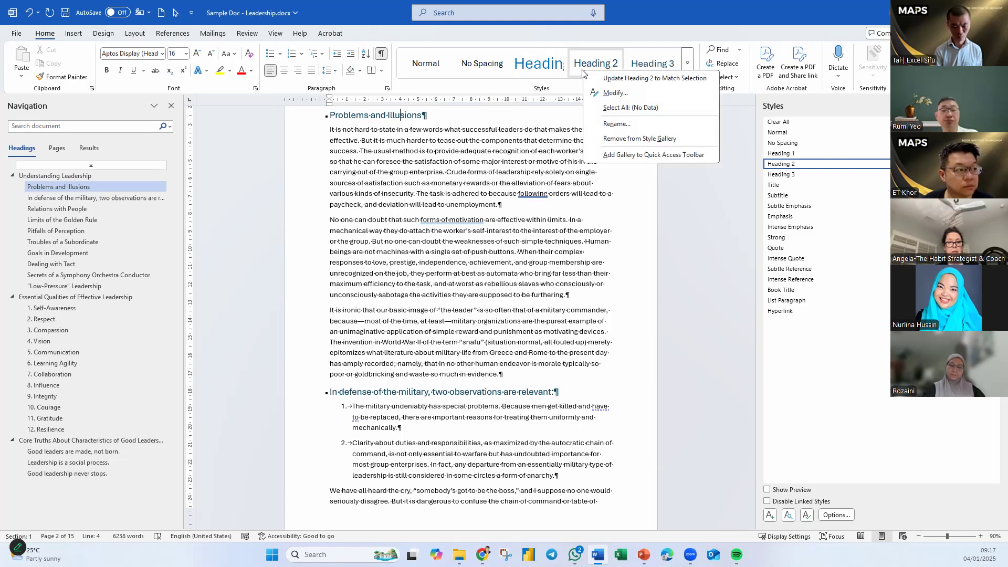
click(619, 93)
drag(679, 118, 581, 155)
click(623, 243)
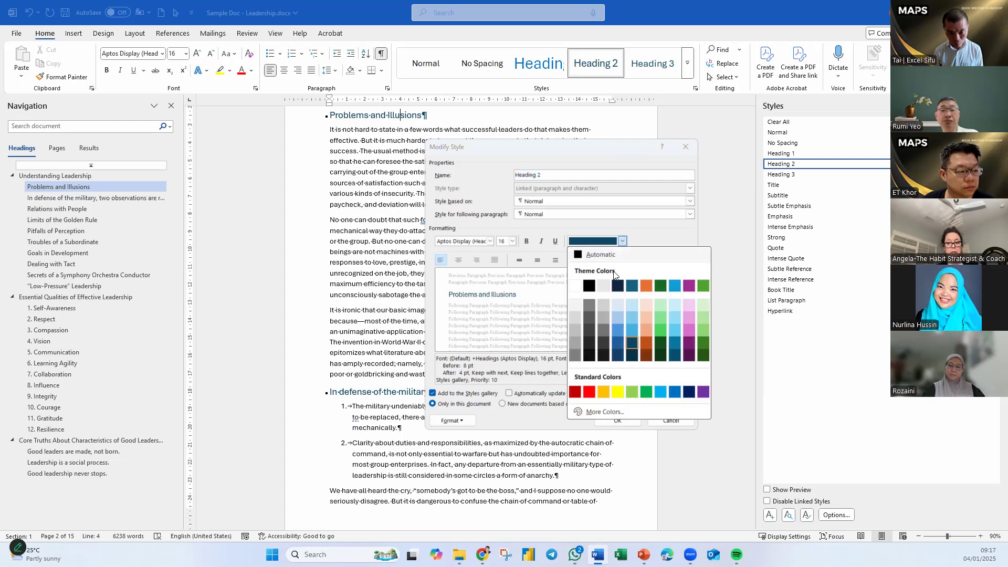
click(645, 288)
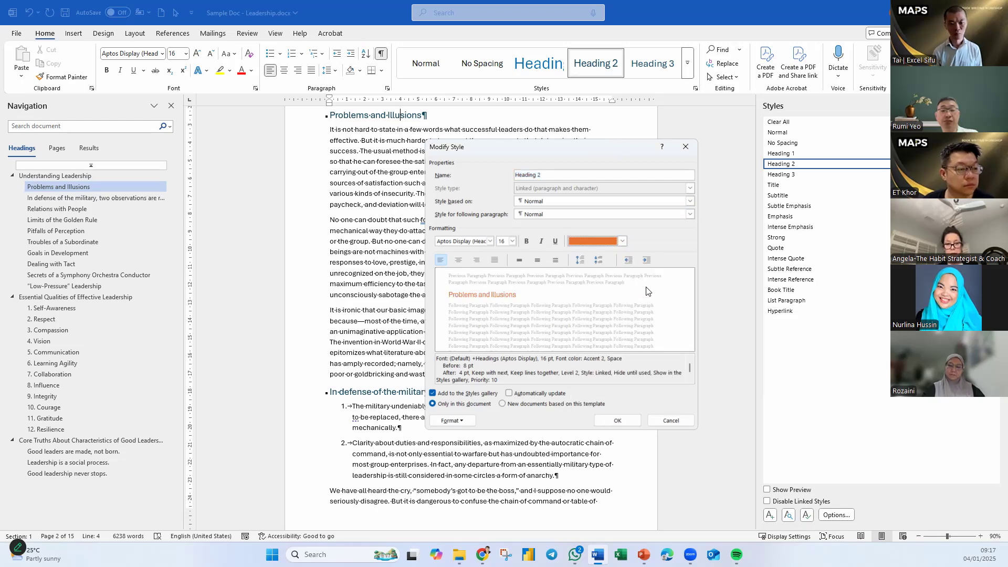
click(622, 242)
click(702, 393)
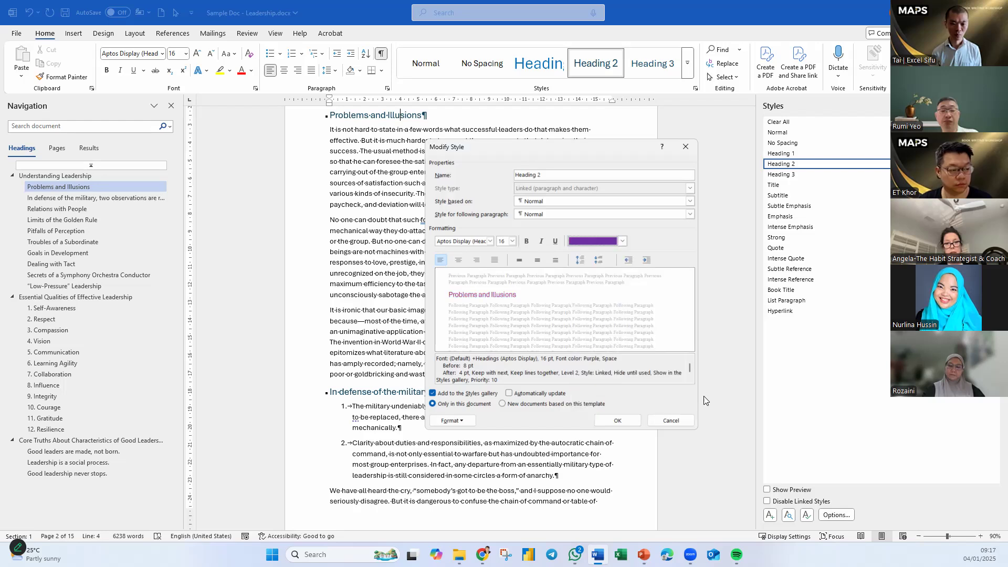
click(623, 242)
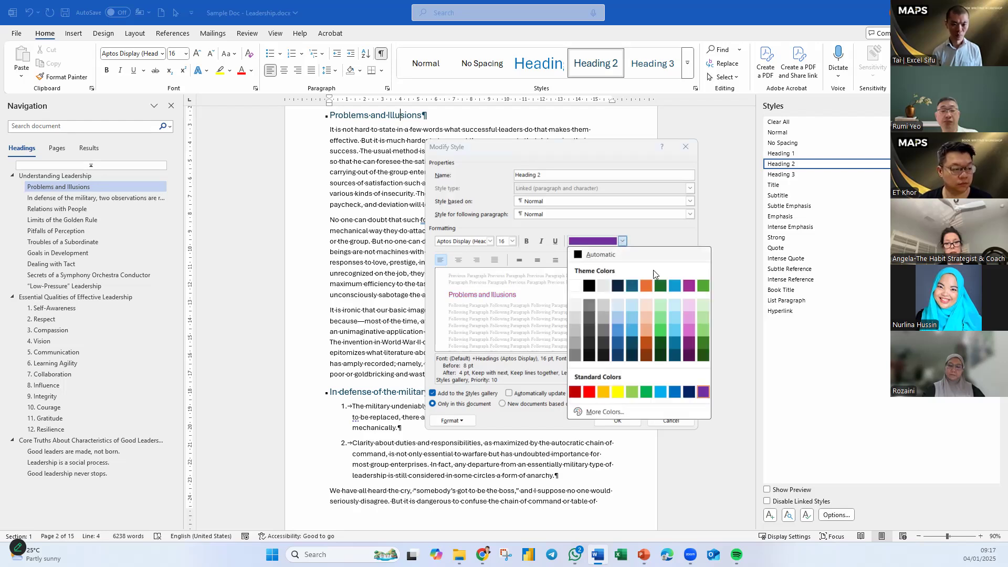
click(689, 283)
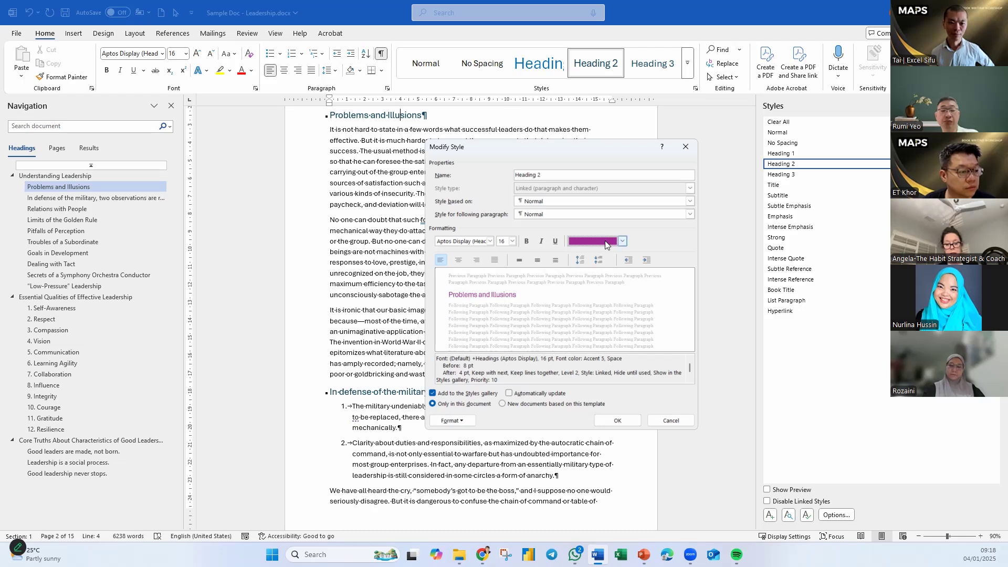
click(511, 241)
click(507, 301)
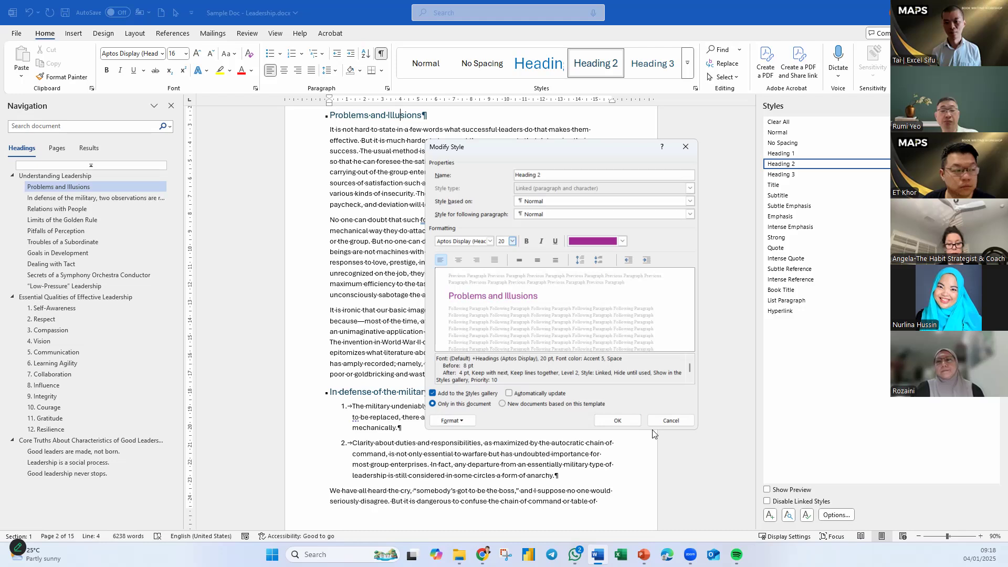
click(617, 421)
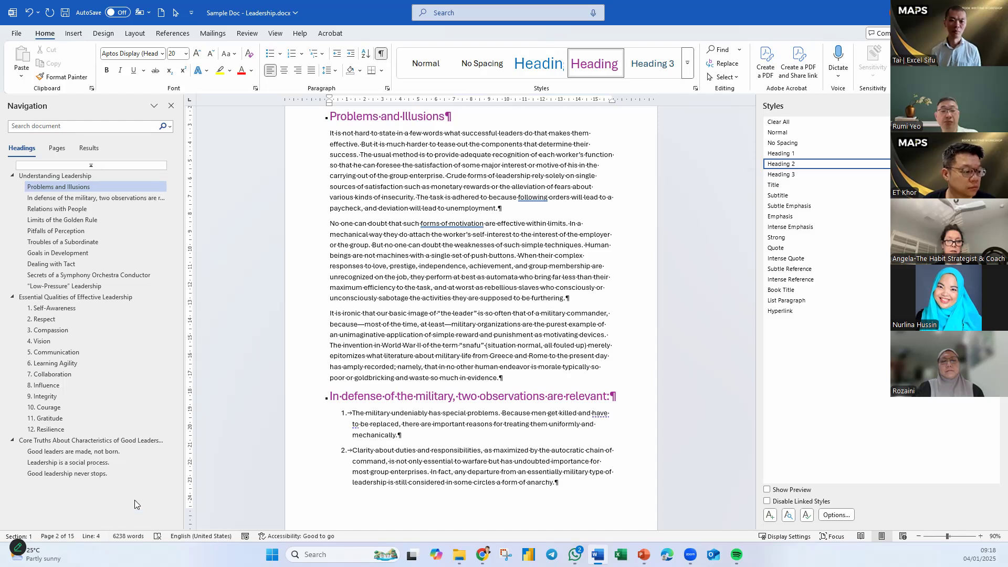
Step: Review the Heading 2 formatting from "6. Learning Agility" back up to "1. Self-Awareness"
click(69, 362)
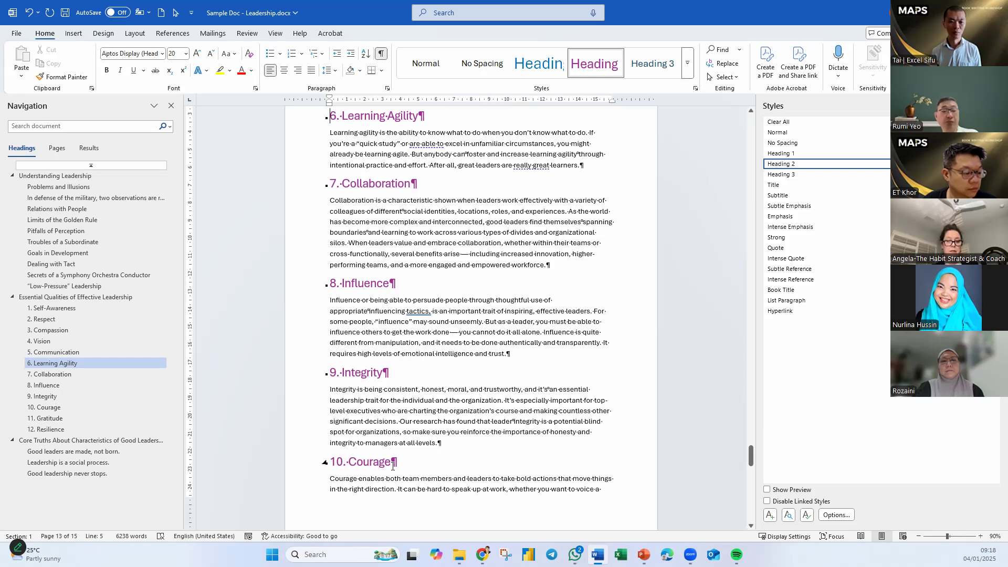
scroll(447, 414, up, 10)
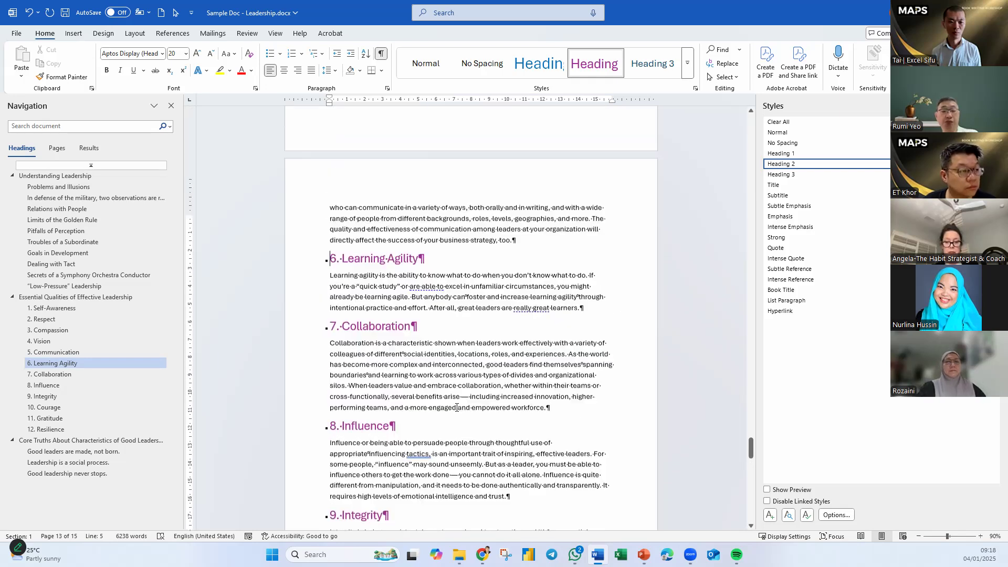
scroll(456, 405, up, 15)
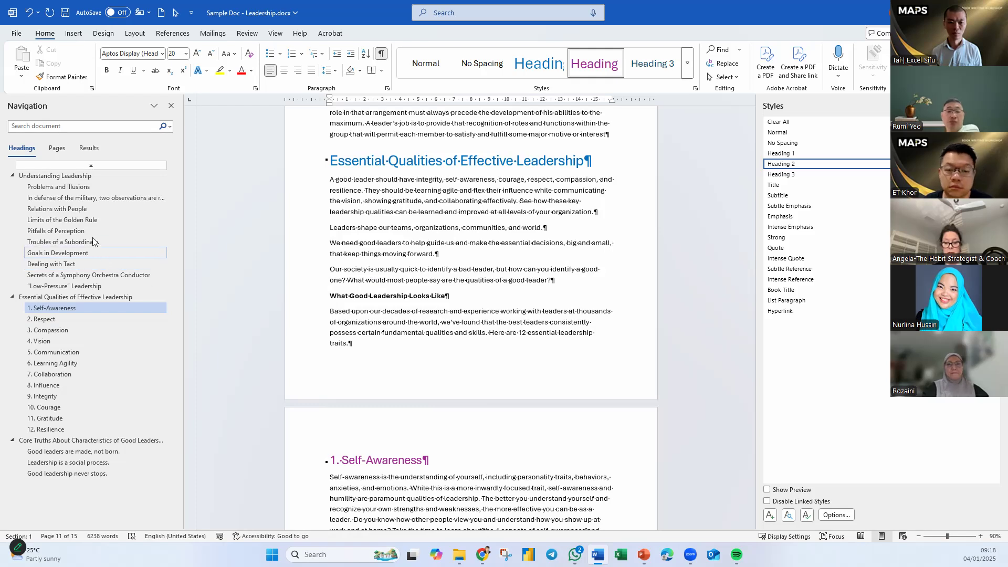
Step: From the first body paragraph under "Understanding Leadership", modify the Normal style's line spacing to 1.5 lines and review the page
click(67, 175)
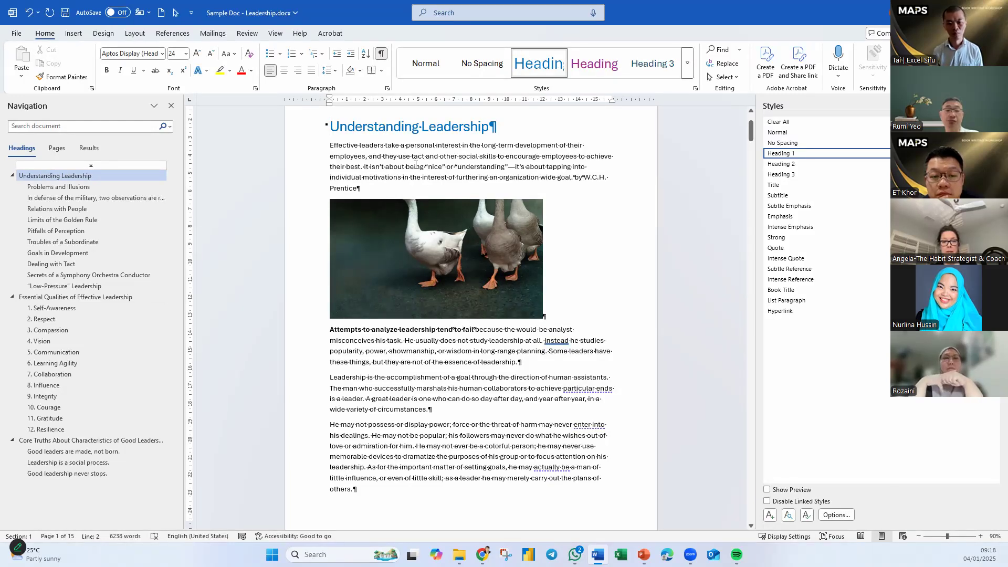
click(388, 156)
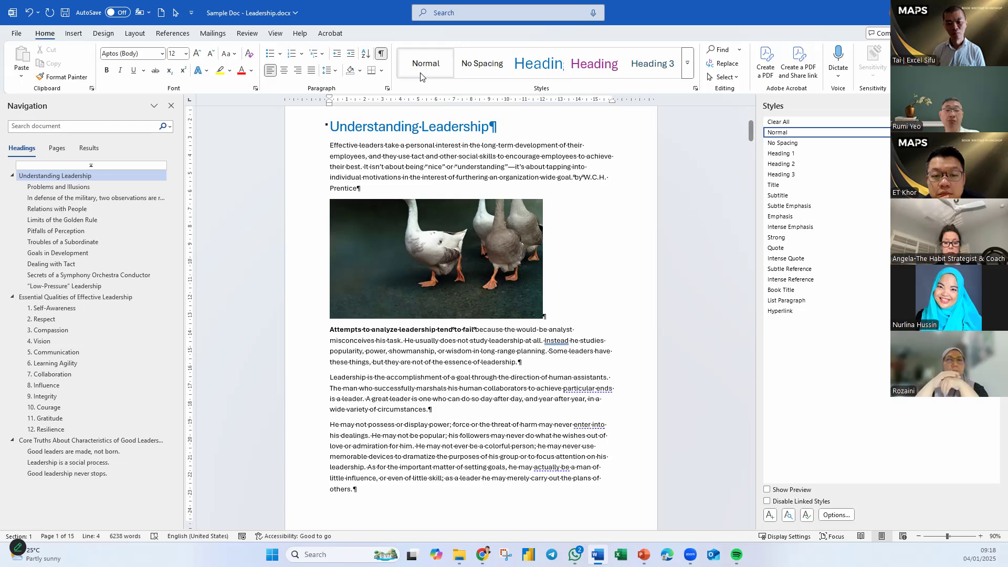
right_click(421, 65)
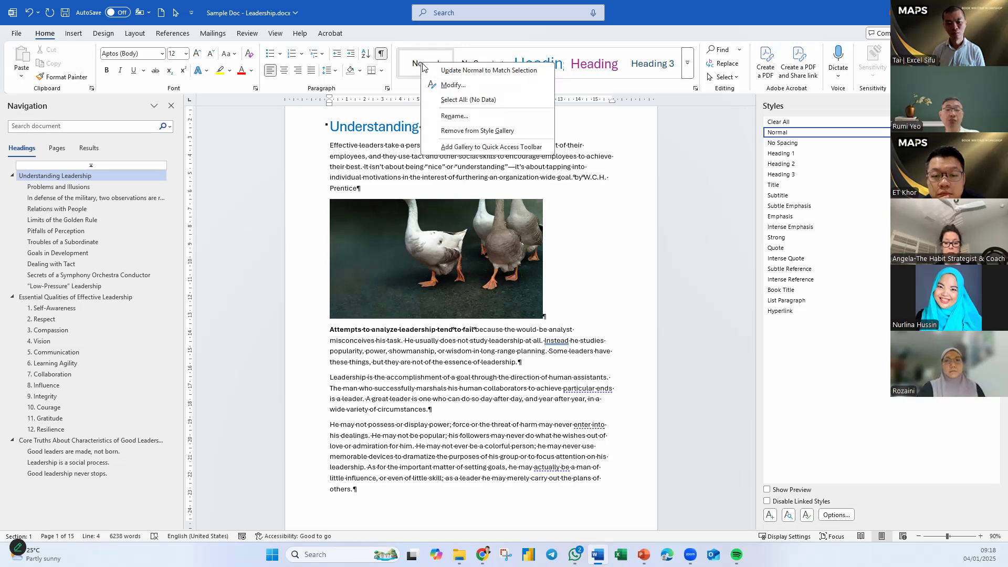
click(463, 87)
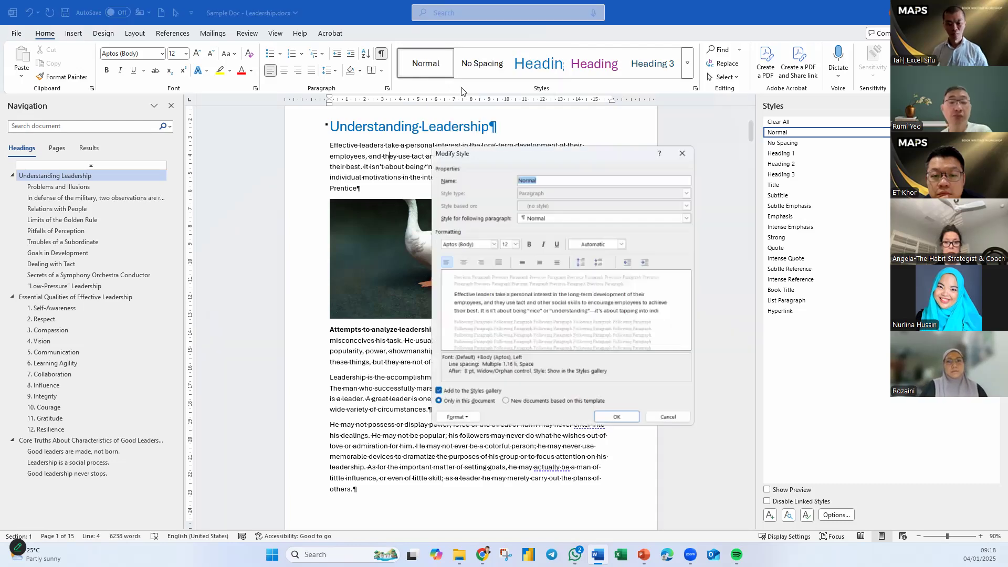
click(452, 421)
click(463, 445)
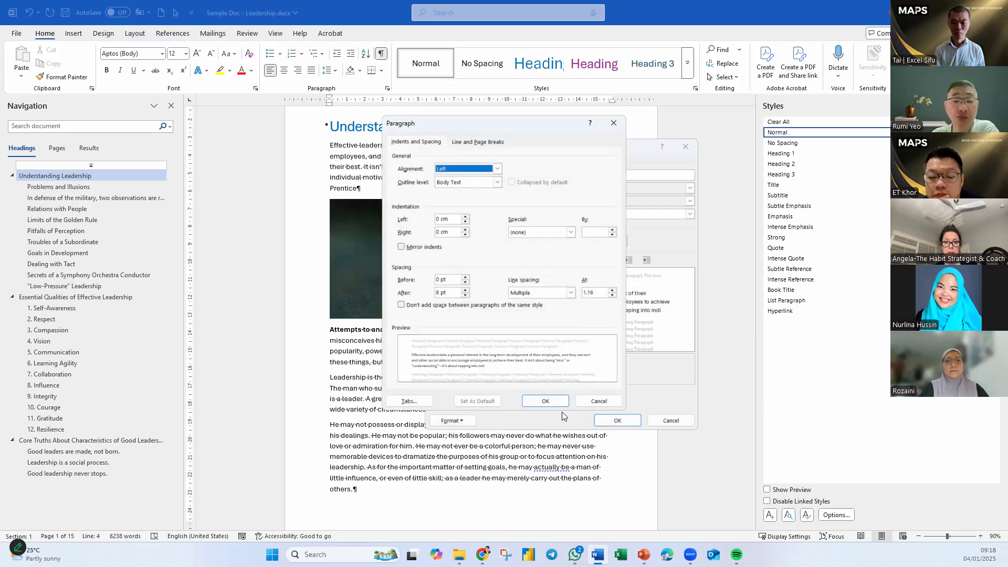
click(571, 294)
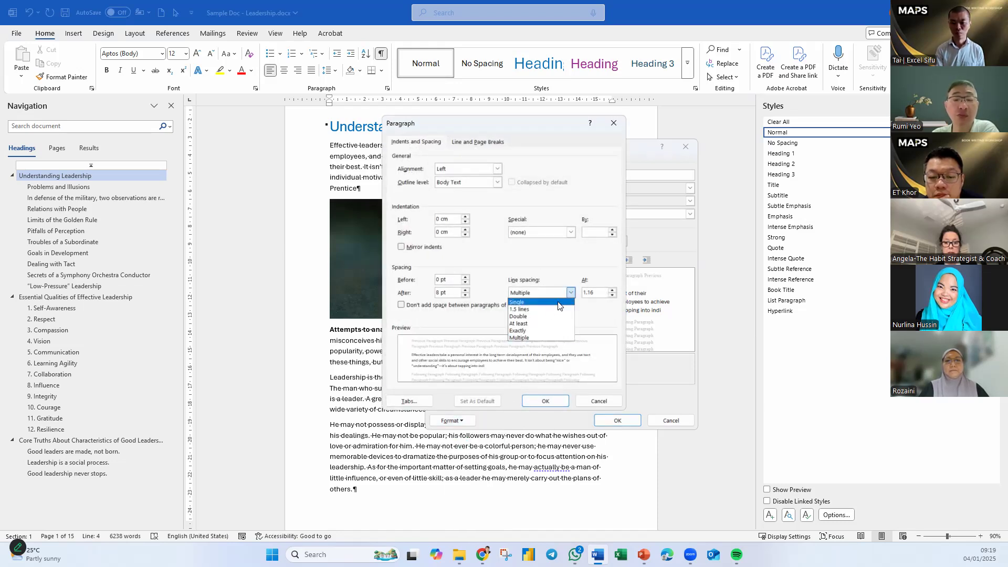
click(544, 313)
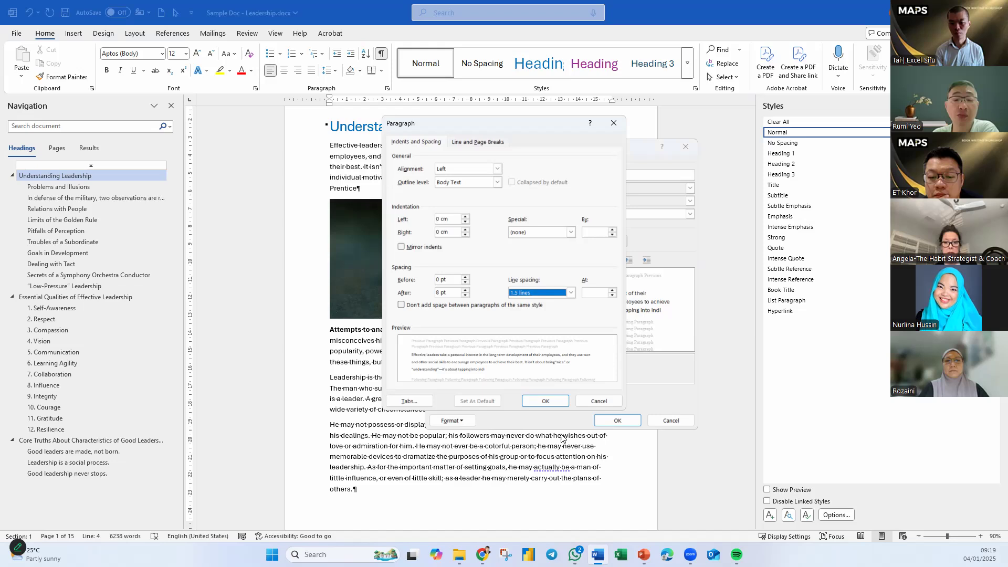
click(546, 402)
click(620, 421)
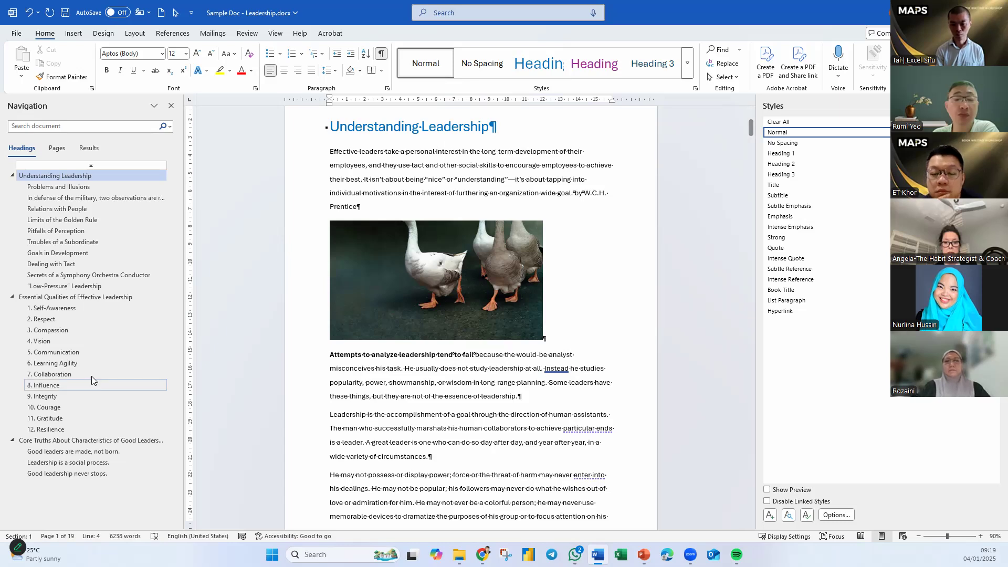
scroll(445, 395, down, 8)
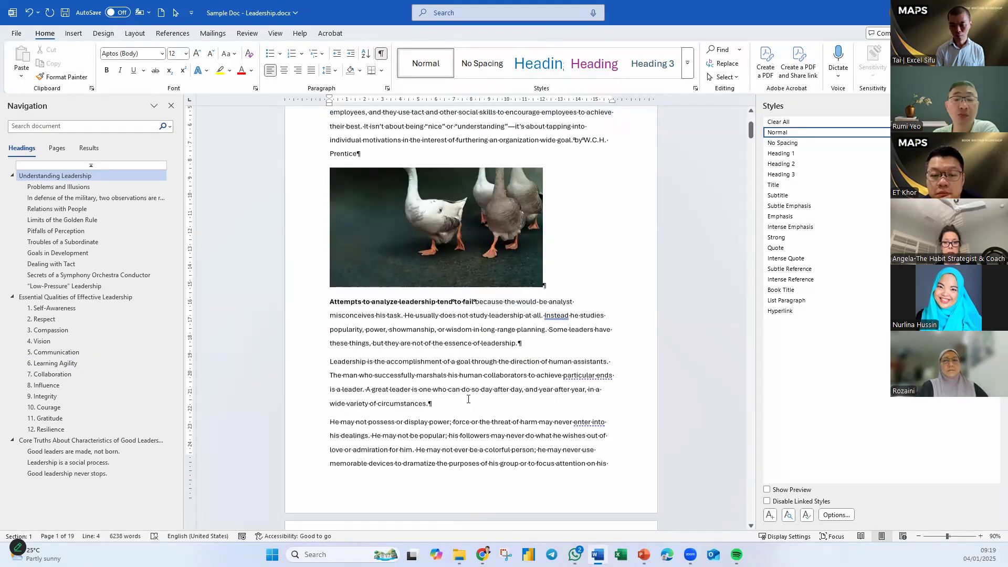
scroll(515, 399, up, 15)
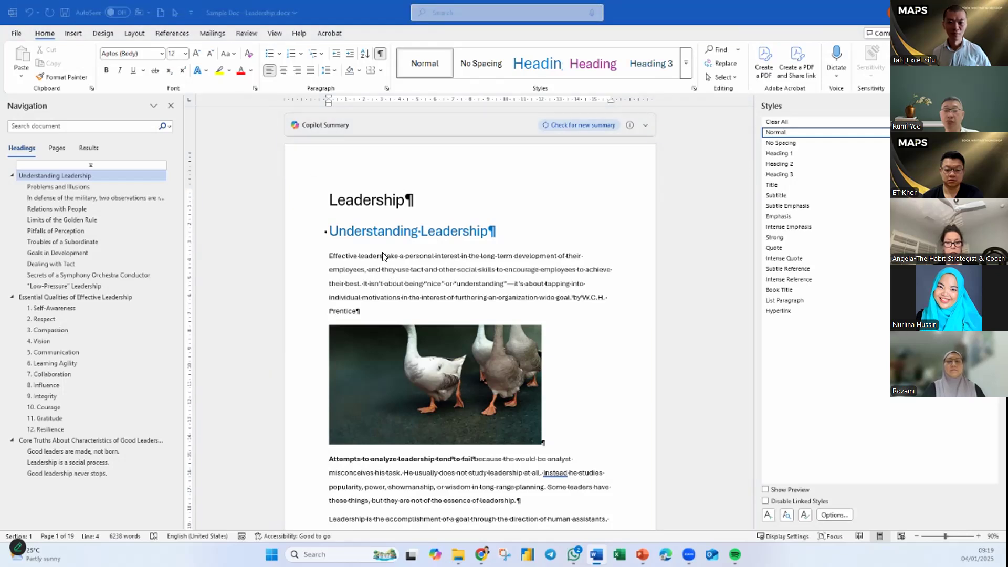
Step: Create a new blank document
click(443, 256)
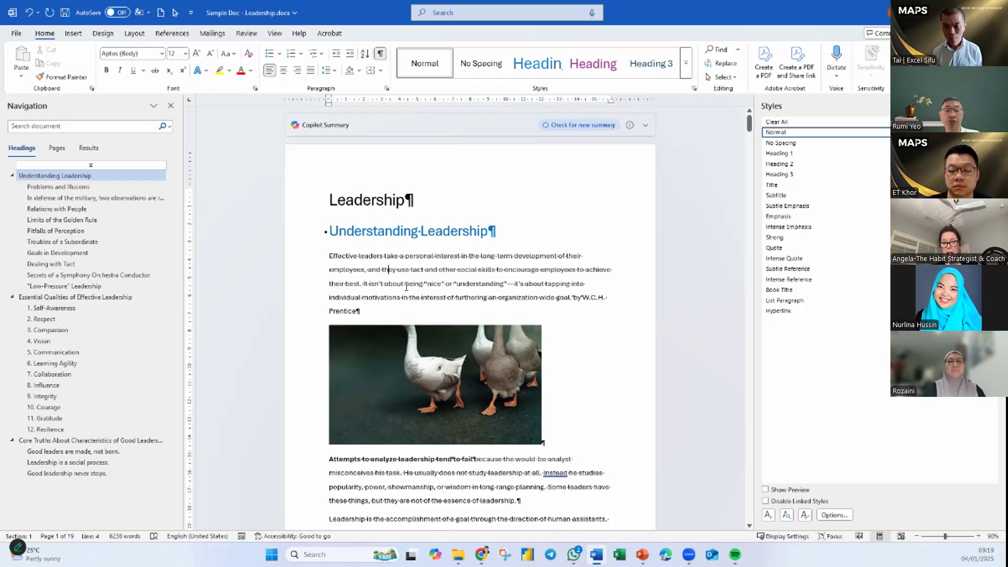
click(163, 14)
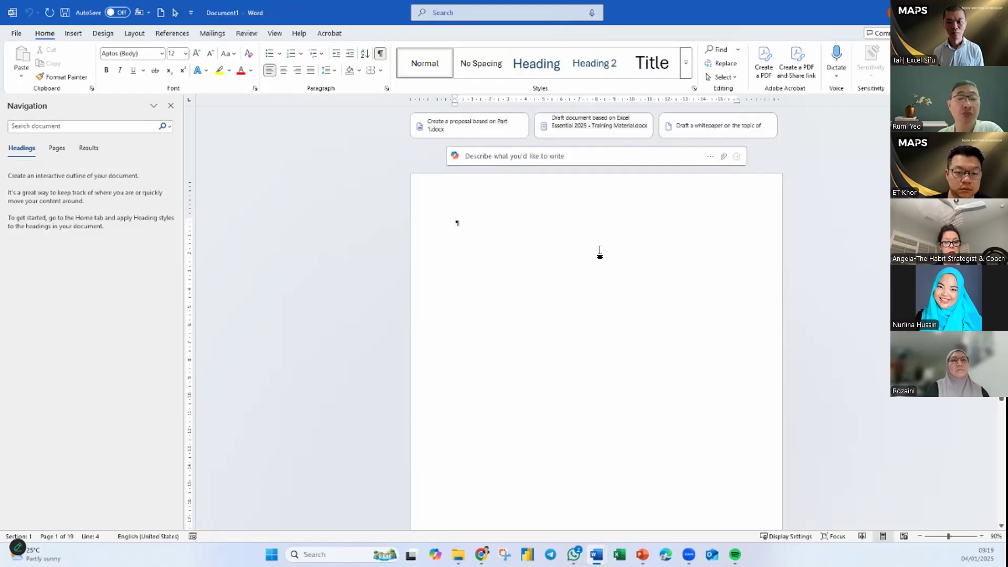
Step: Try to generate sample text in the blank document with =rand(13.5), and clear the entry
text(=rand)
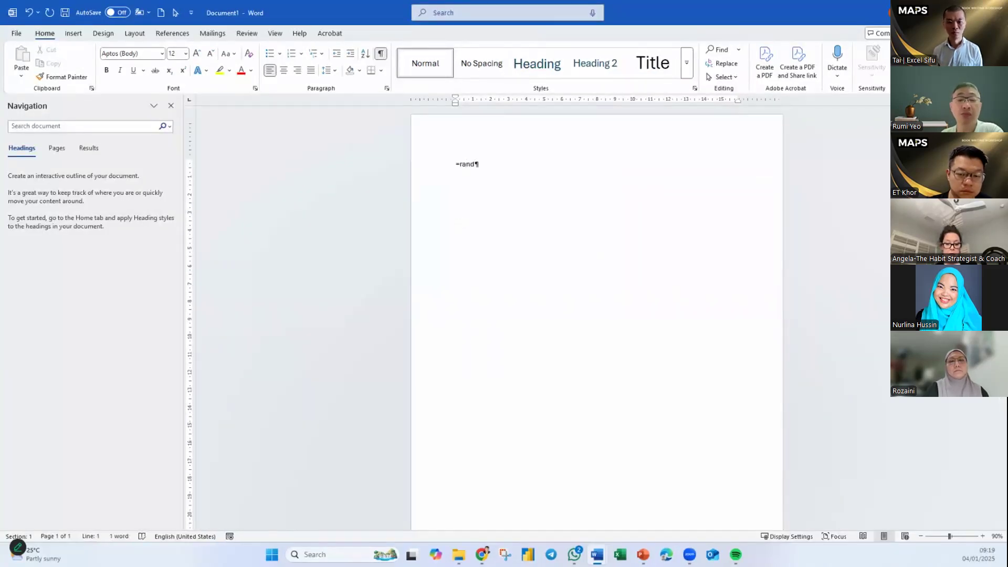
text(()
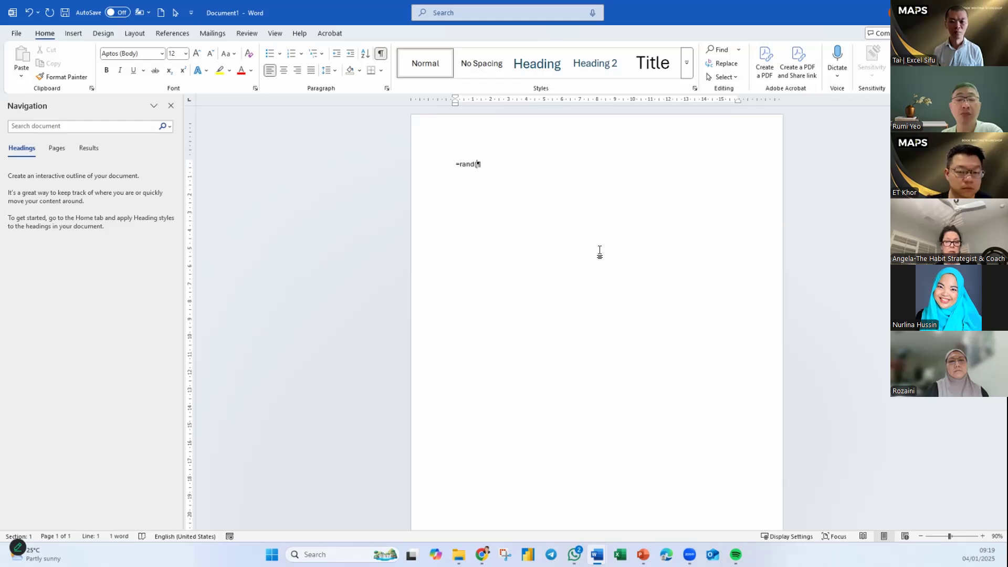
text(13,)
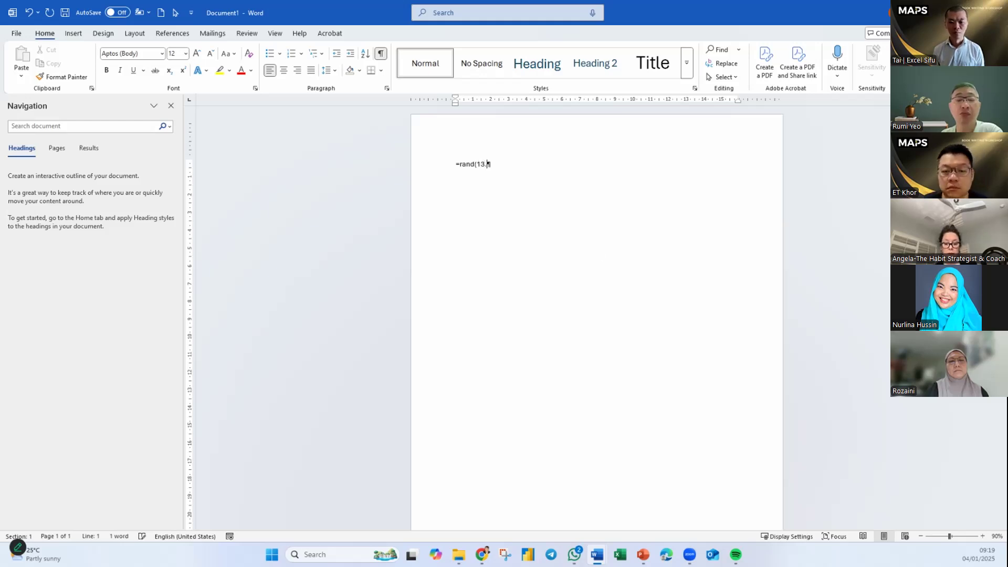
text(5))
key(Return)
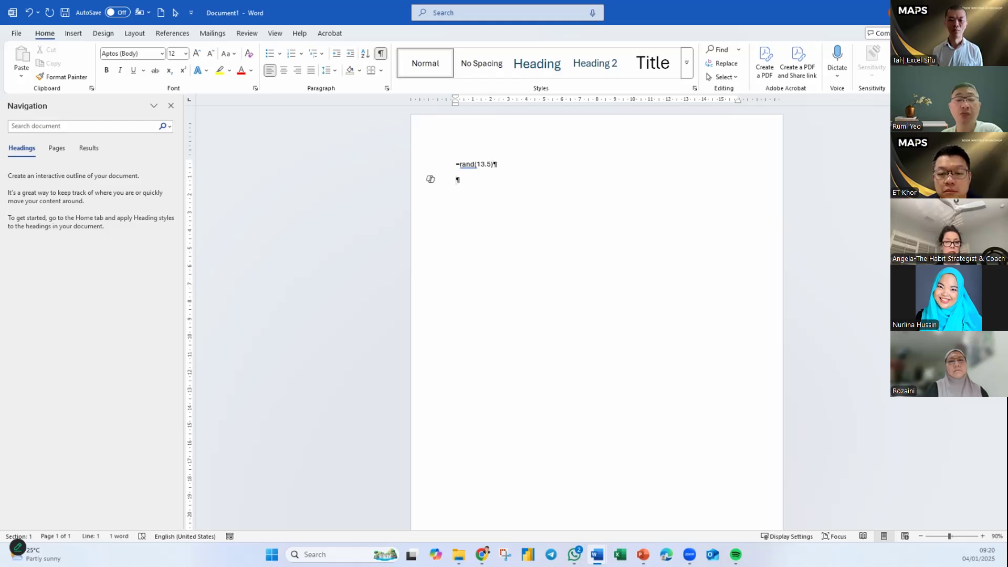
key(BackSpace)
key(BackSpace)
key(BackSpace)
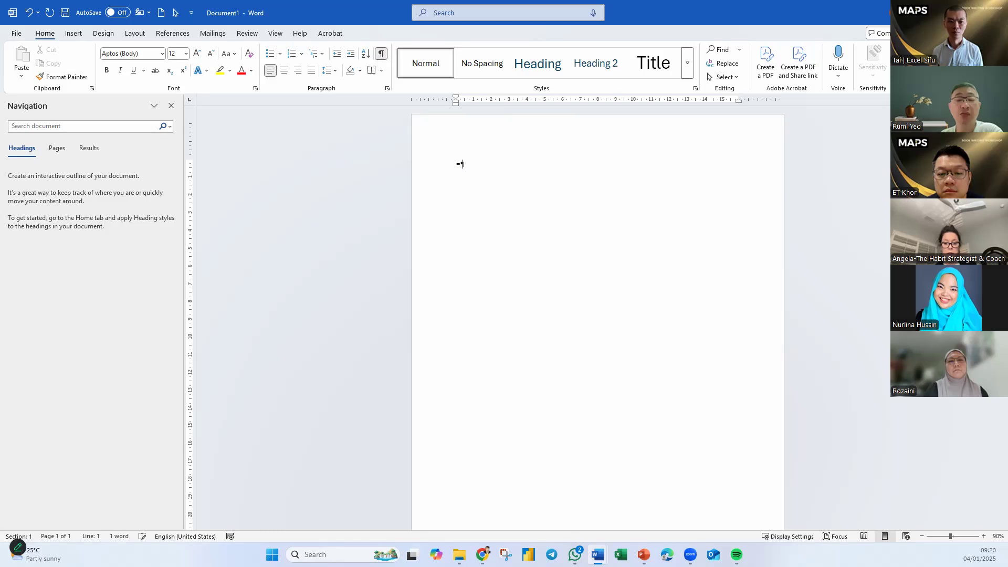
key(BackSpace)
Step: Try to generate placeholder text with =lorem(5.7), and delete the entered line
text(=)
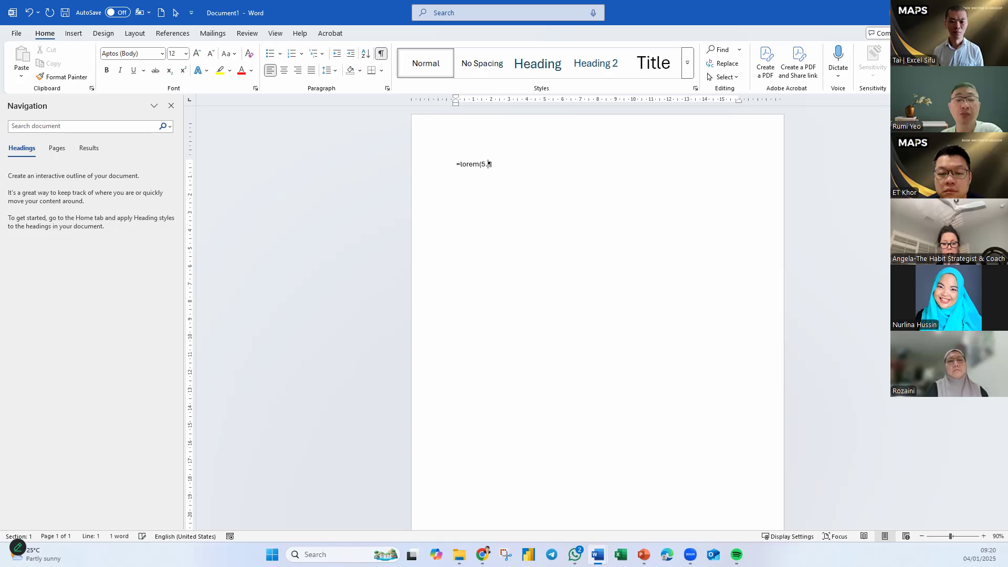
key(Return)
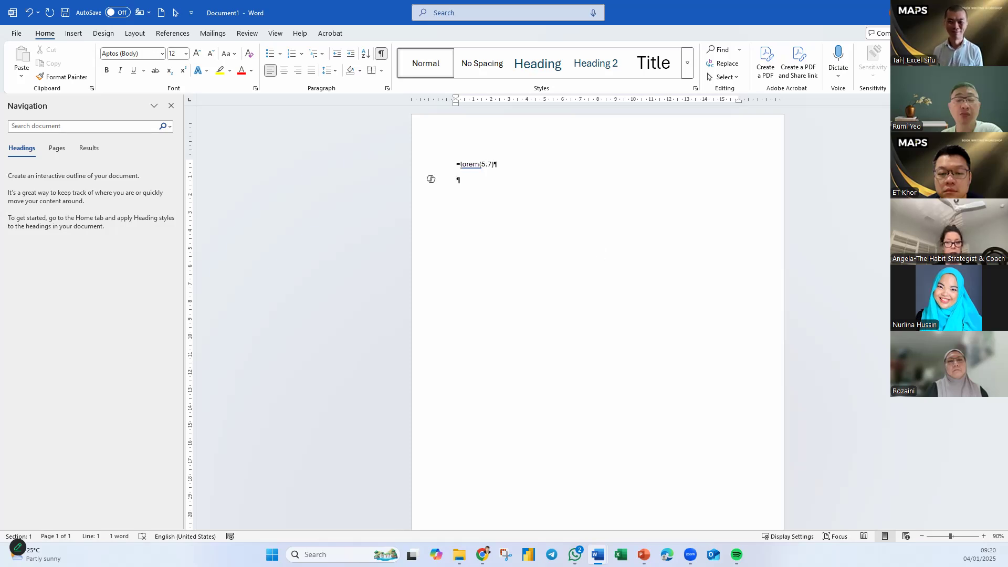
drag(474, 188, 456, 173)
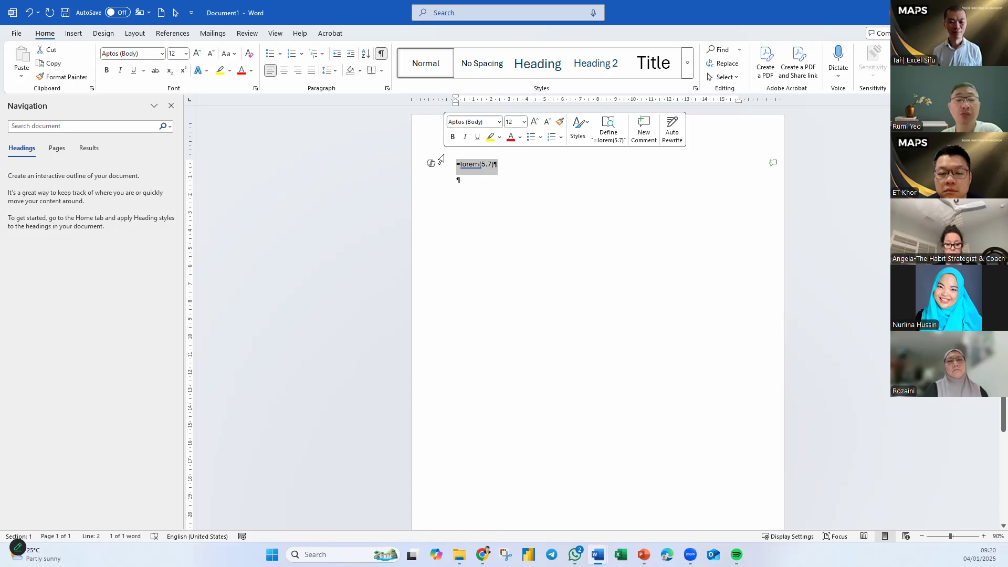
key(Delete)
Step: Copy the passage from "these things, but they are not" to "his followers may never" in the leadership document into the blank document
mouse_move(598, 550)
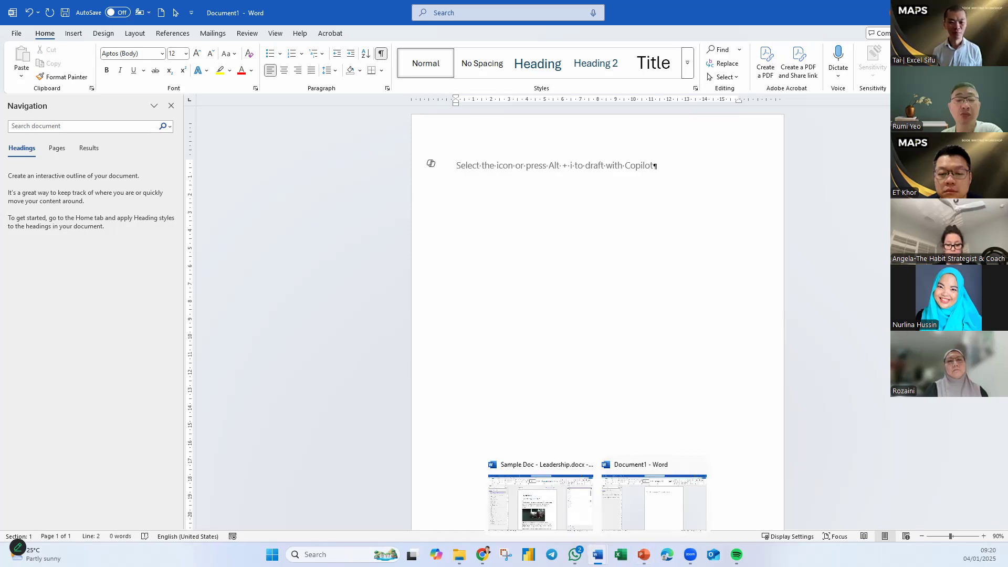
click(583, 506)
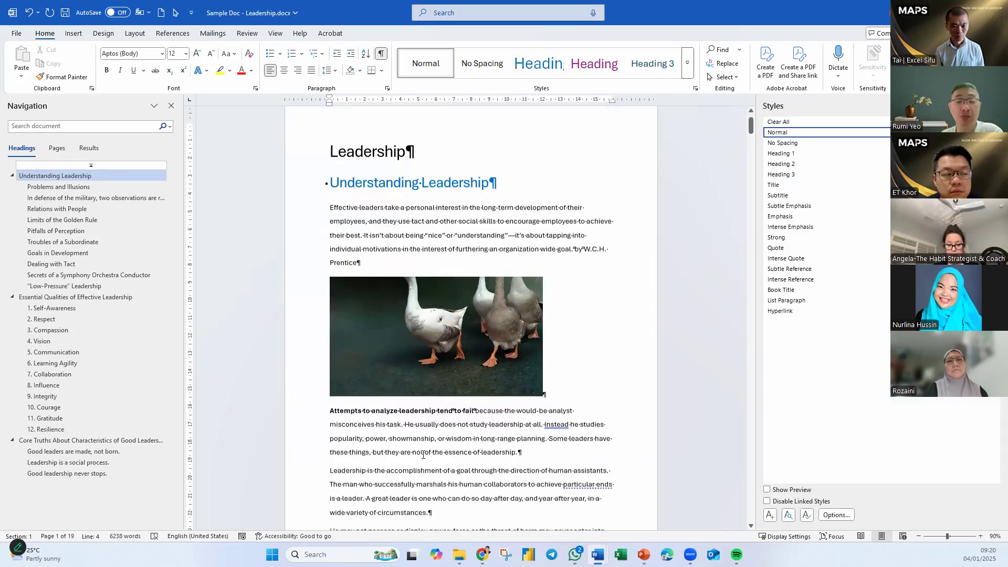
scroll(353, 362, down, 3)
drag(330, 323, 525, 418)
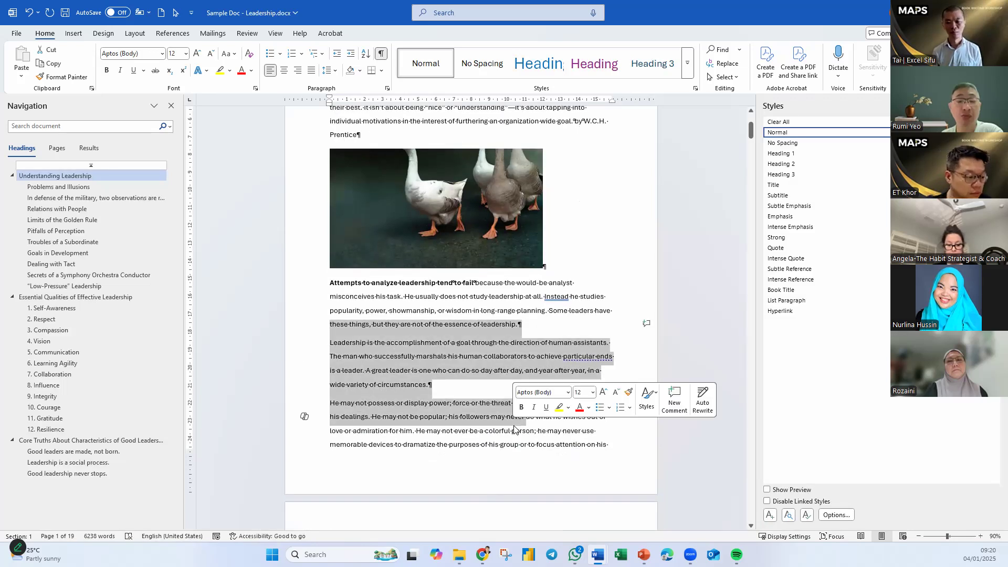
key(ctrl+c)
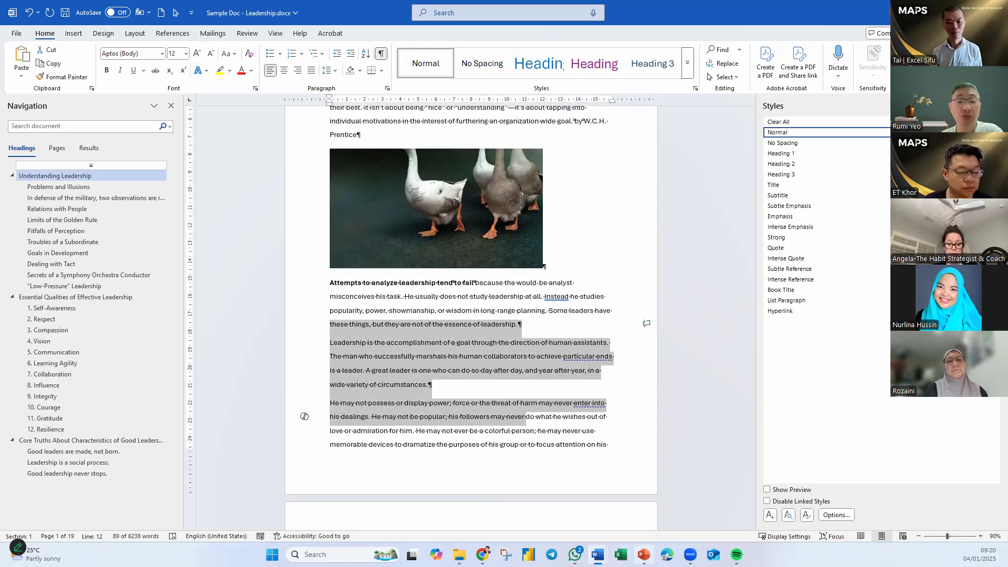
mouse_move(598, 554)
click(676, 507)
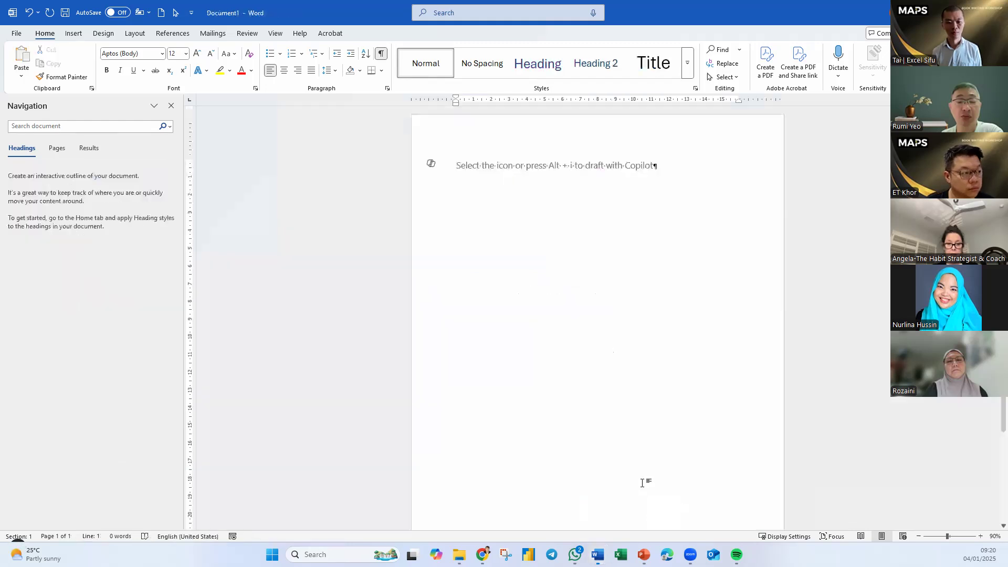
key(ctrl+v)
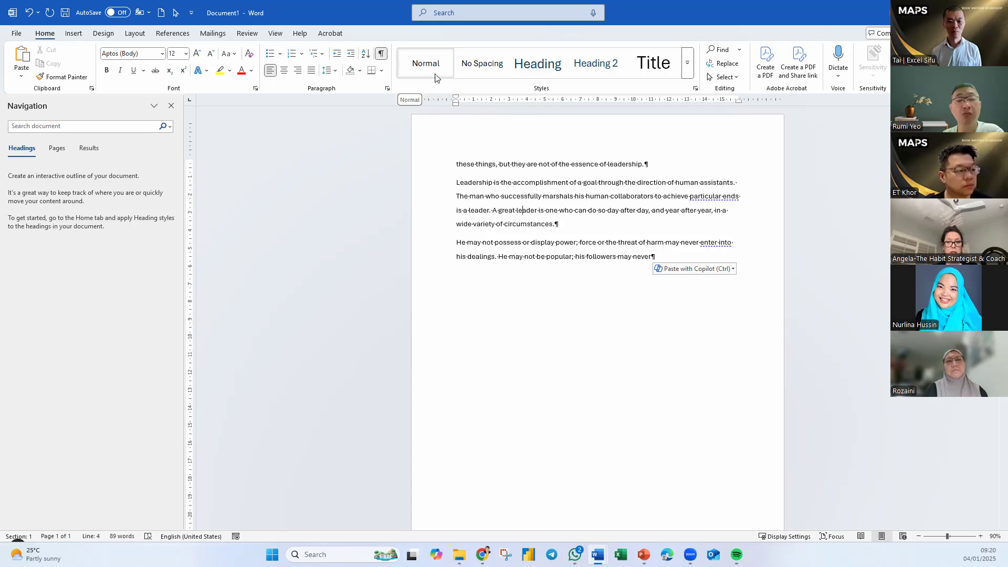
Step: Check the paragraph spacing settings of the pasted paragraph beginning "Leadership is the accomplishment of a goal" without changing them
drag(456, 183, 559, 227)
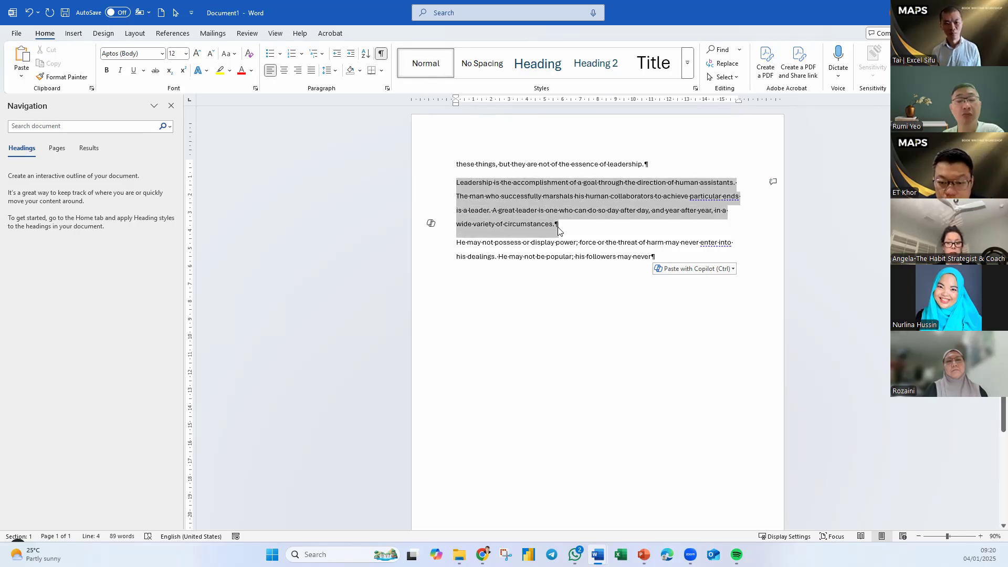
click(387, 89)
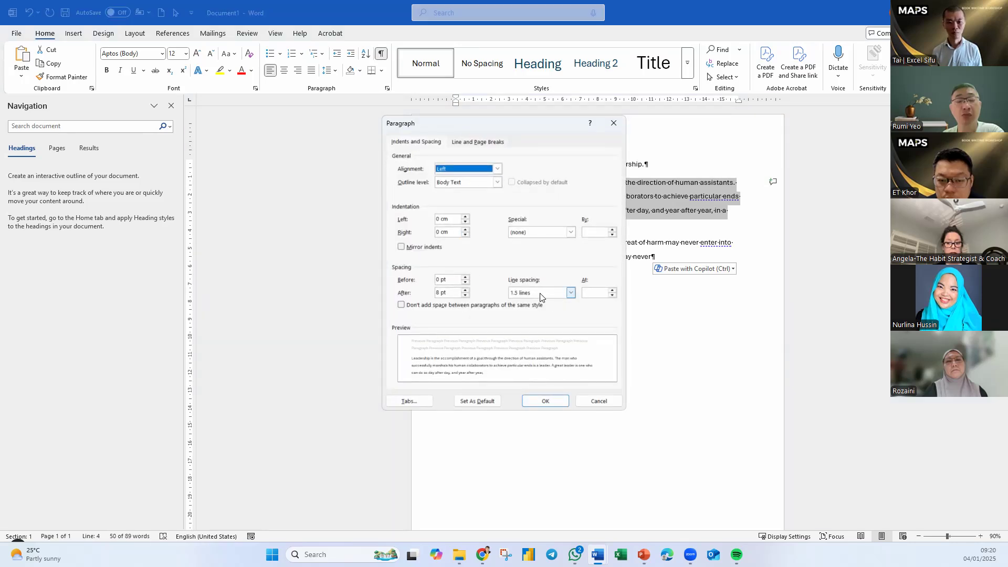
click(599, 401)
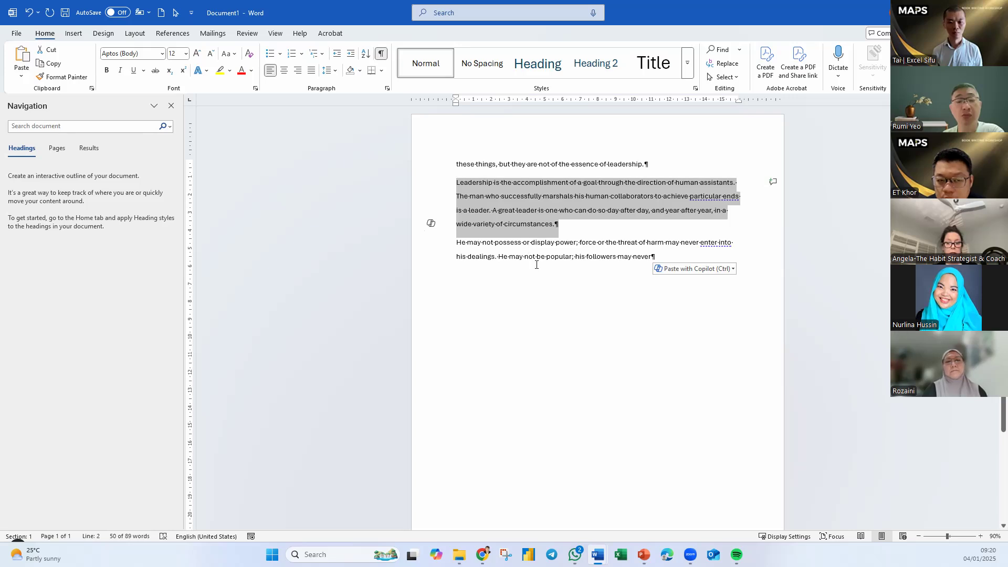
click(535, 256)
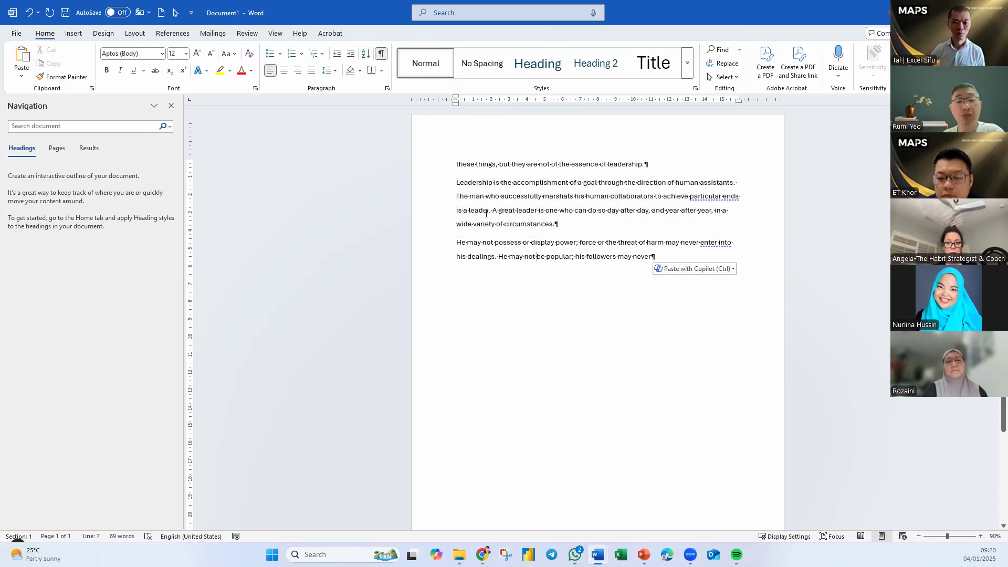
Step: Set the Normal style's line spacing to Double in the new document, and close that document without saving
right_click(425, 71)
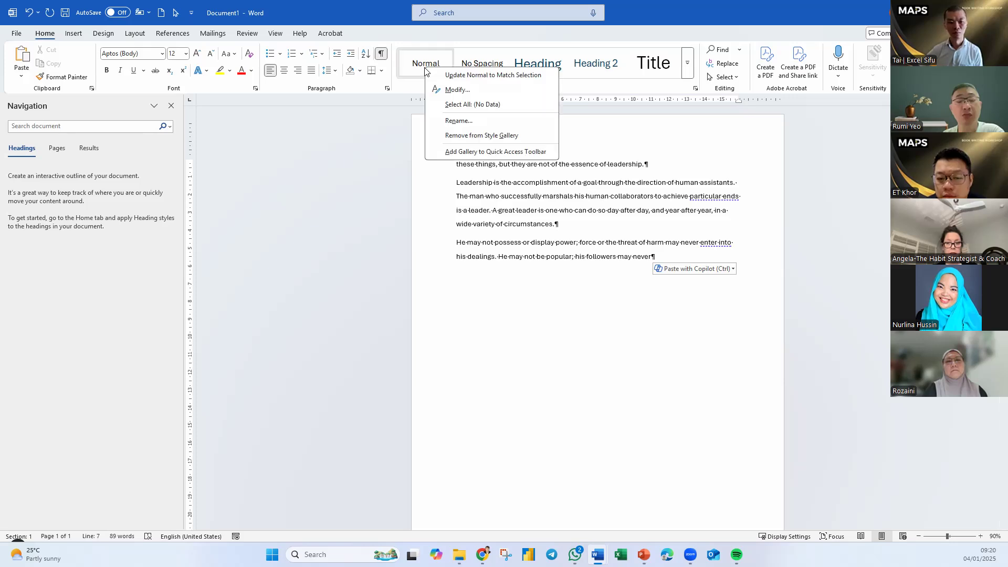
click(454, 91)
click(450, 420)
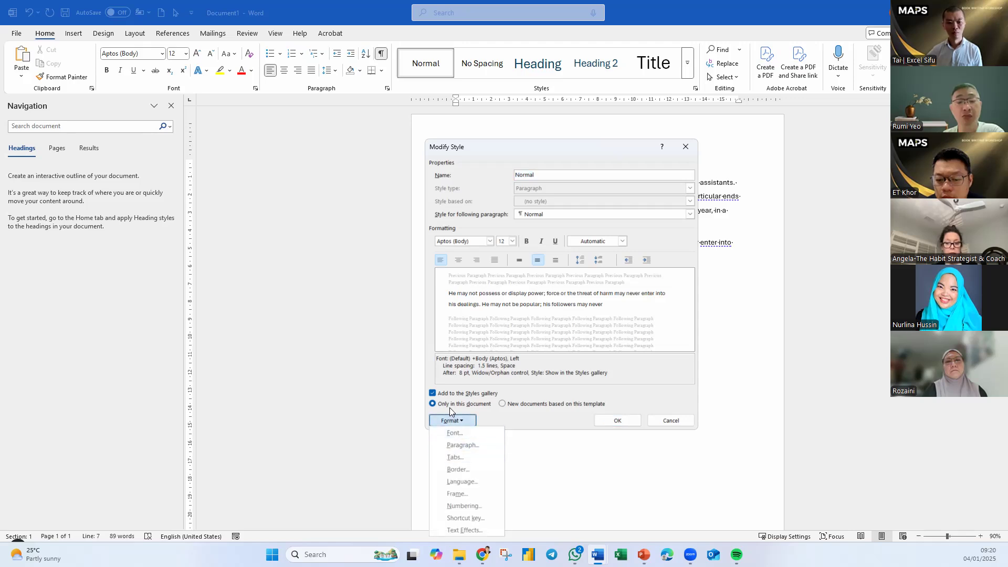
click(472, 446)
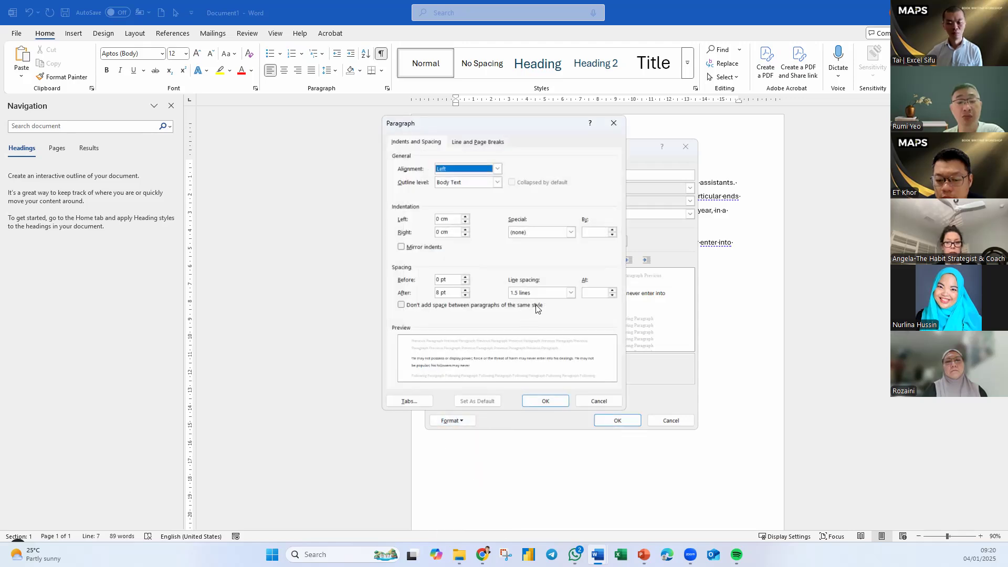
click(571, 292)
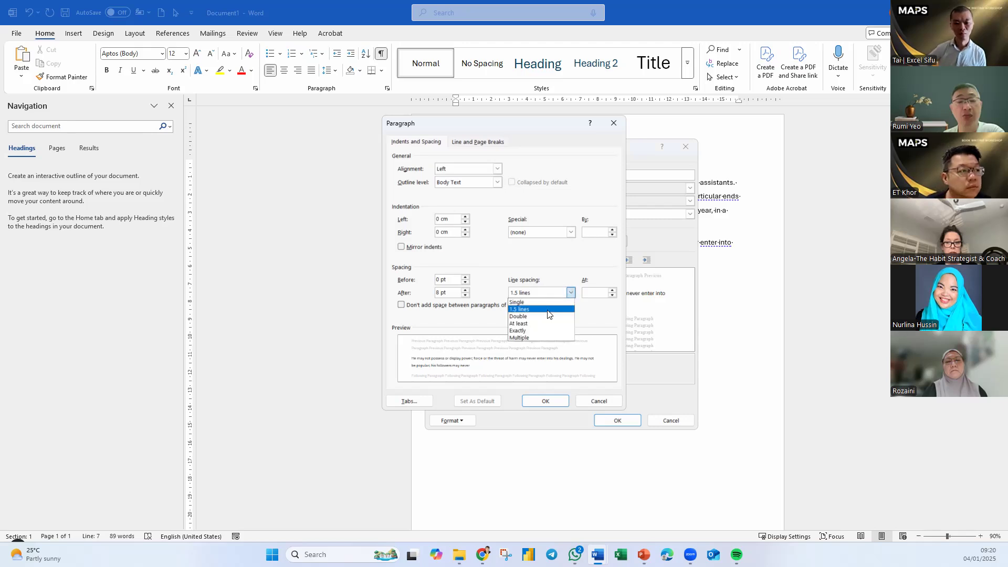
click(541, 316)
click(538, 405)
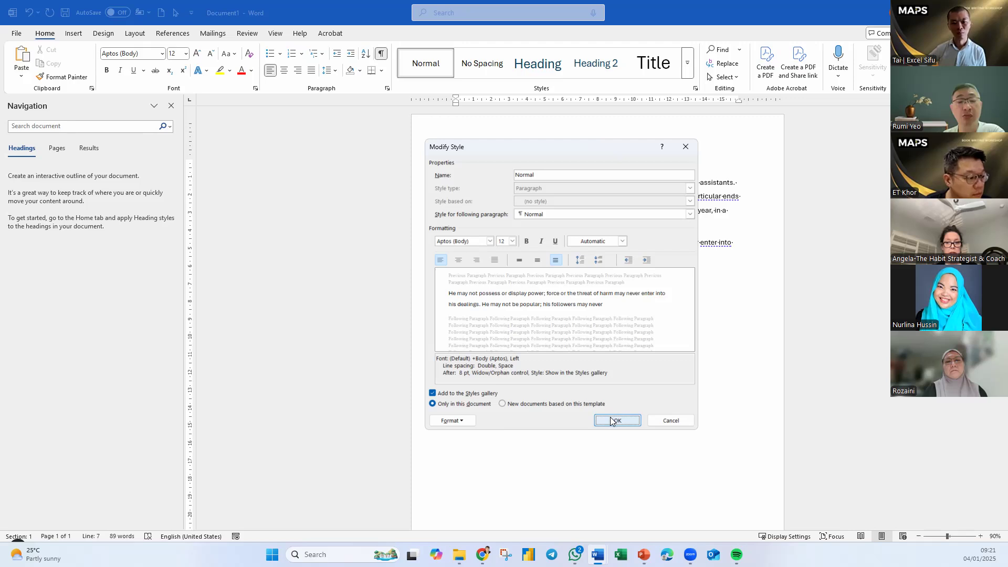
click(614, 420)
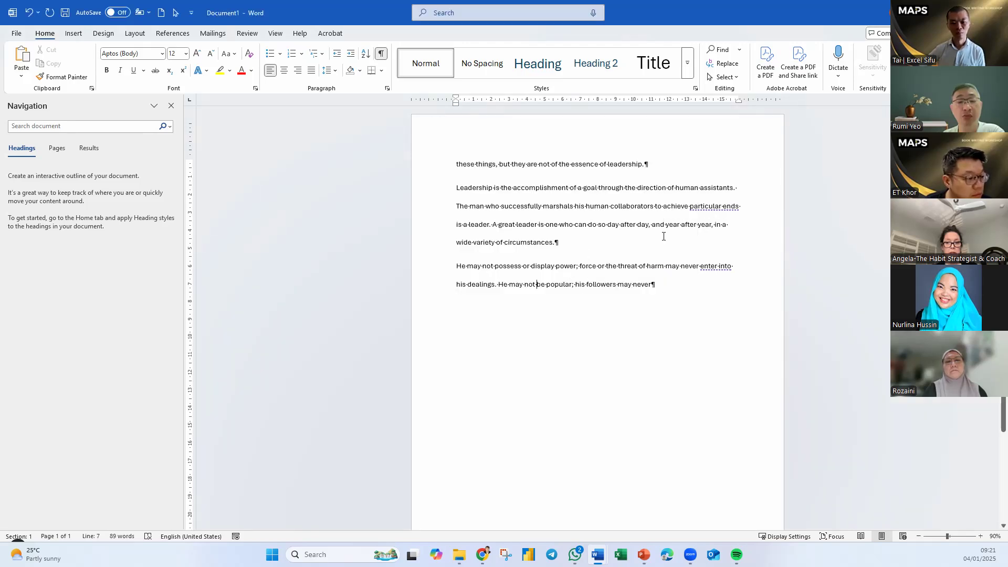
key(ctrl+w)
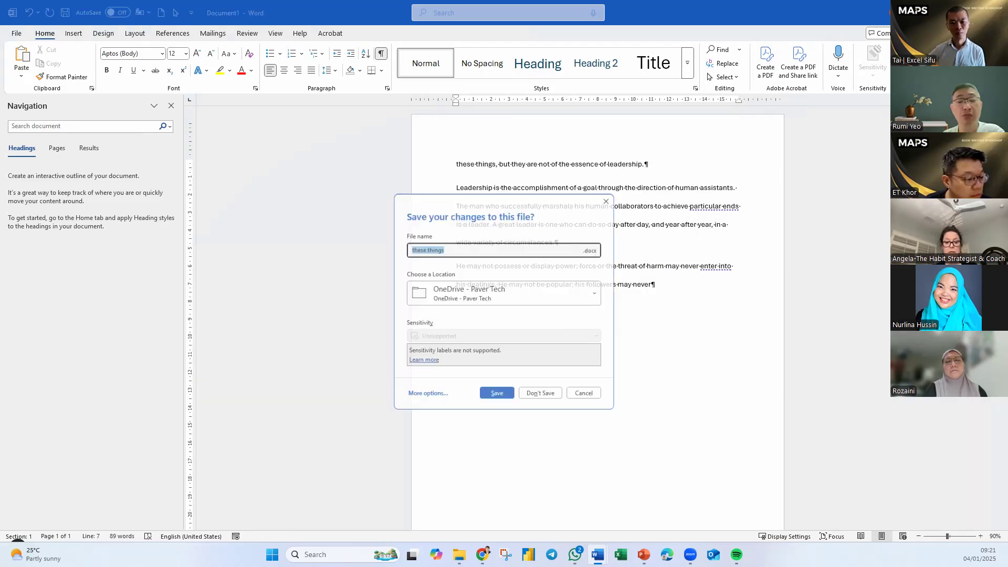
click(541, 394)
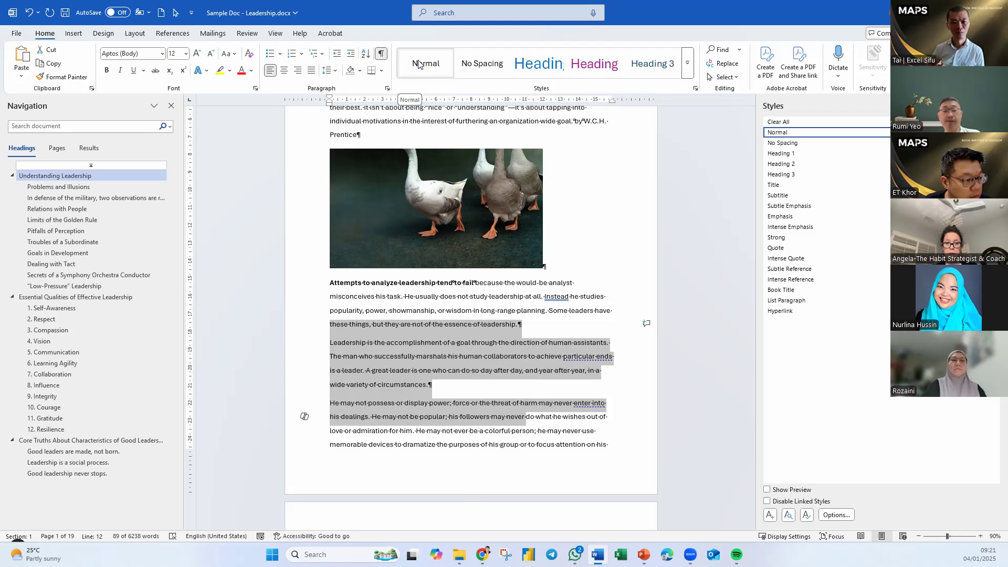
Step: Set the Normal style's line spacing to Double in the leadership document
click(441, 357)
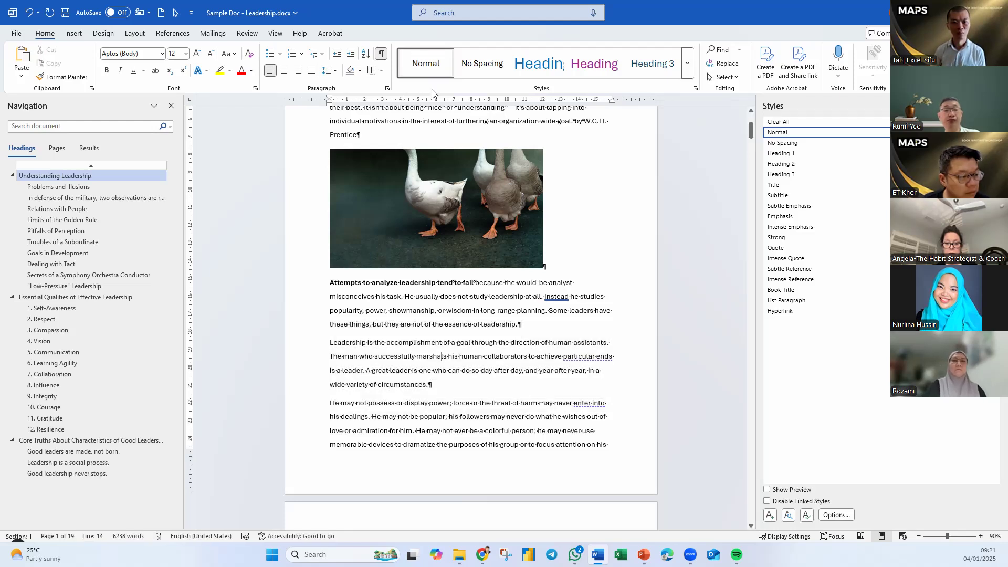
right_click(422, 63)
click(449, 88)
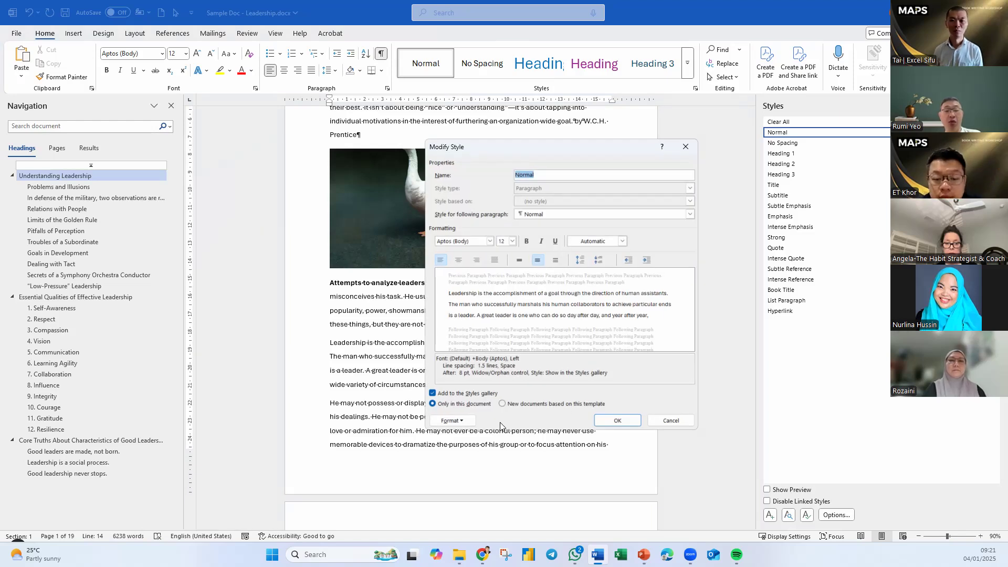
click(458, 421)
click(471, 444)
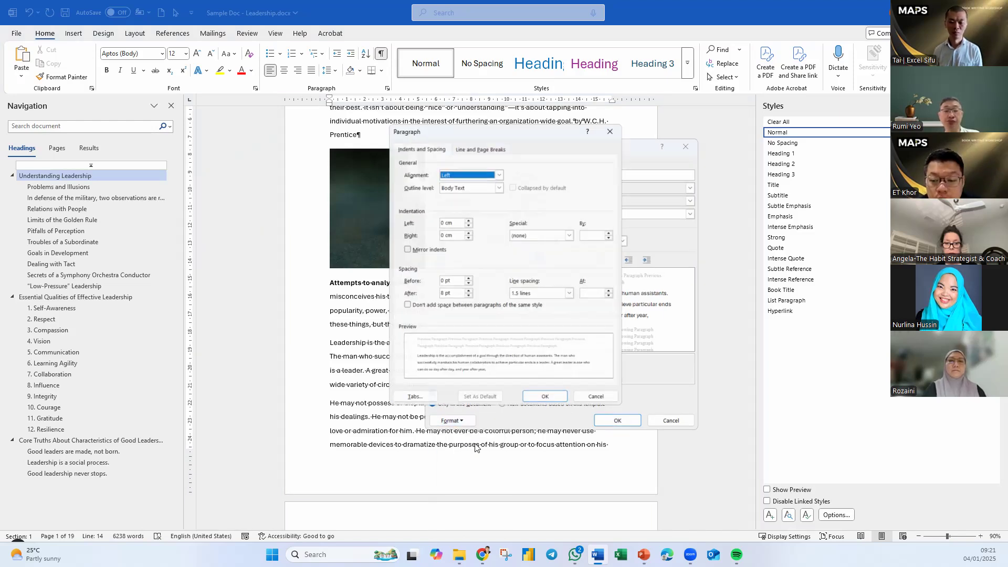
click(551, 294)
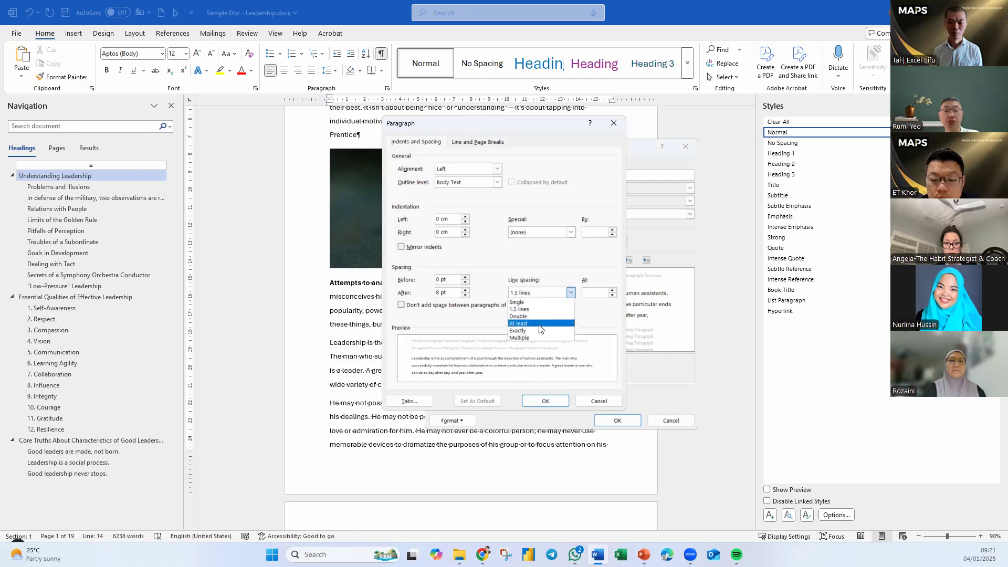
click(541, 318)
click(545, 401)
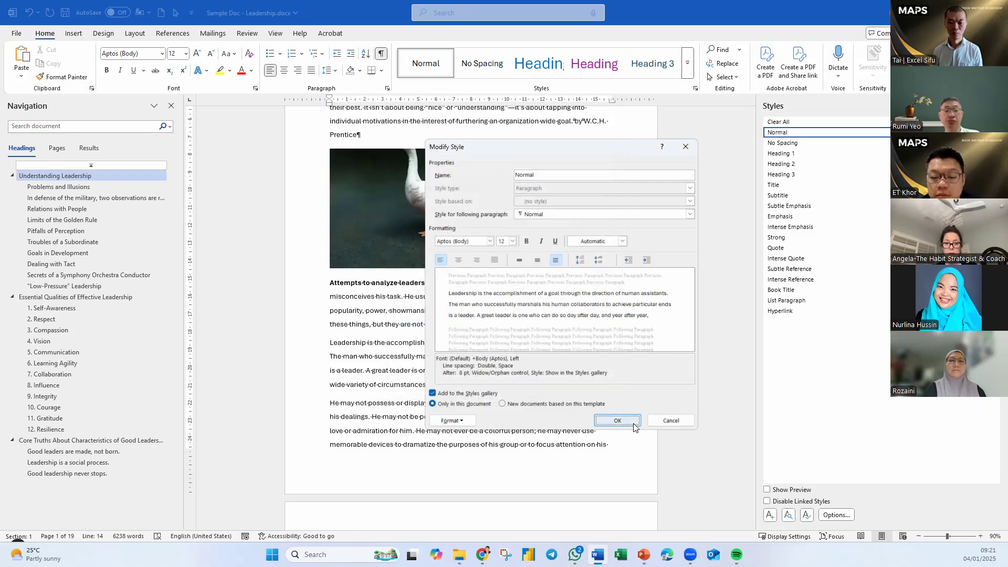
click(630, 420)
Step: Examine the body text spacing on the first page and around the "Leadership is a social process." heading near the document's end
scroll(418, 371, up, 5)
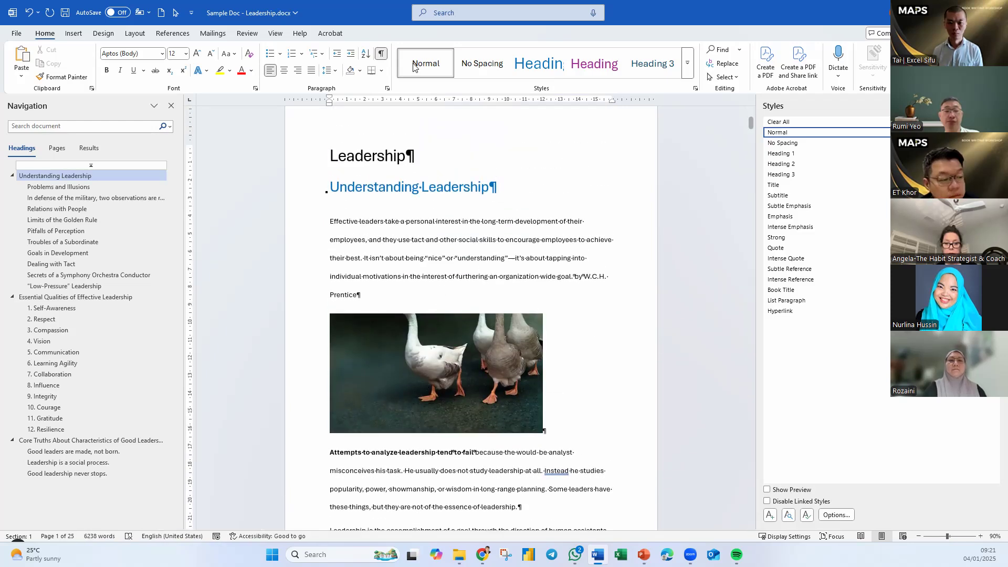
click(36, 366)
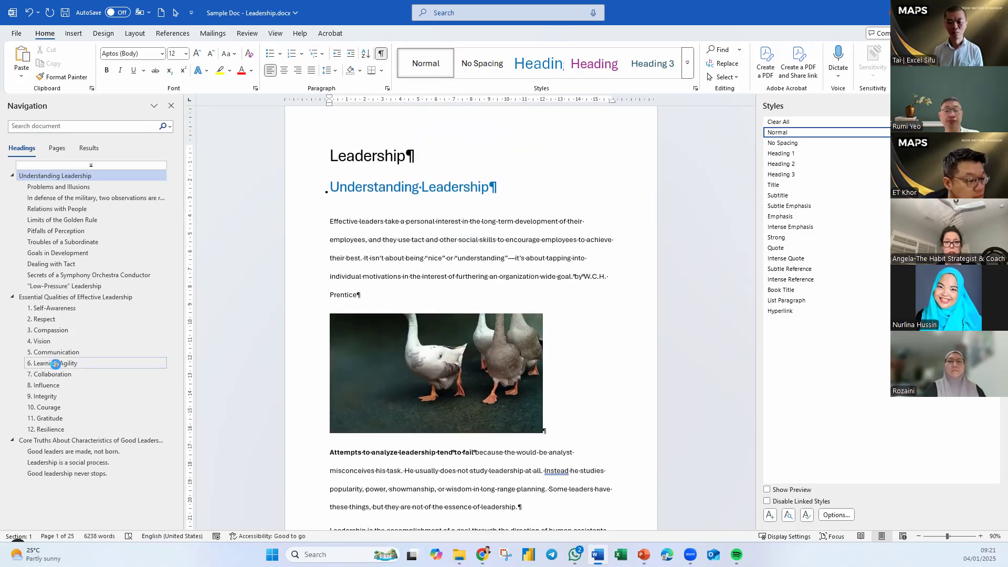
click(76, 460)
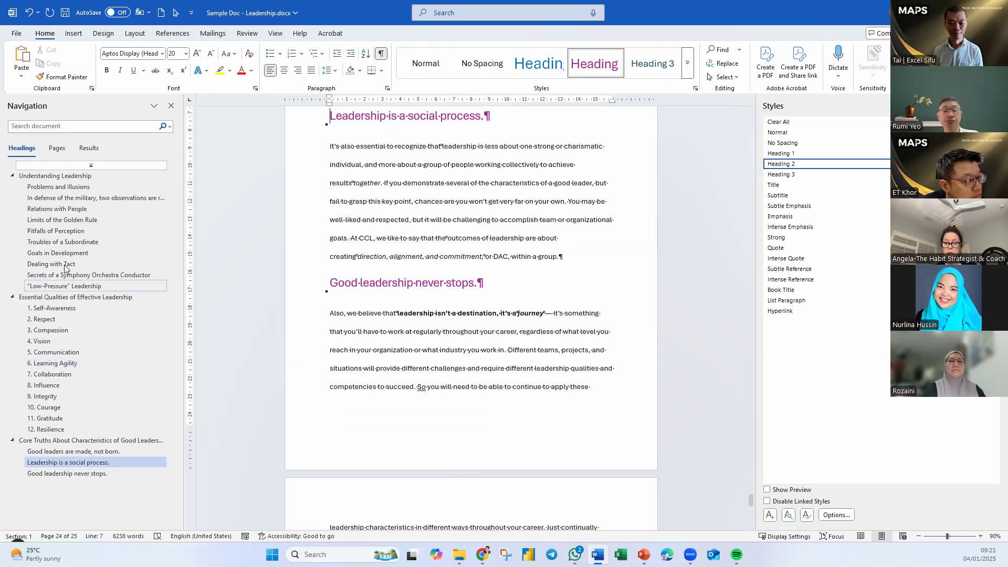
scroll(543, 233, up, 1)
scroll(543, 234, up, 4)
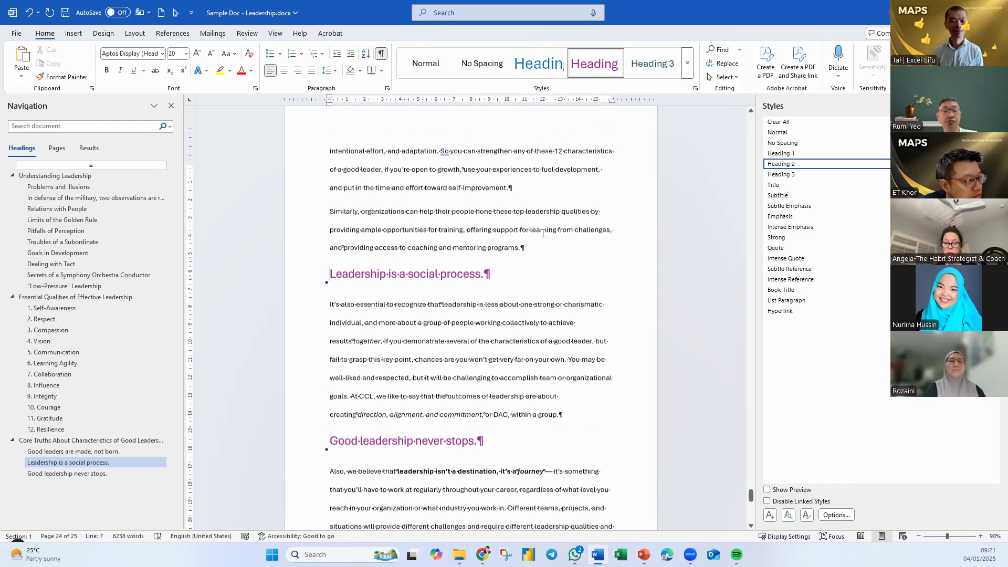
drag(331, 313, 314, 141)
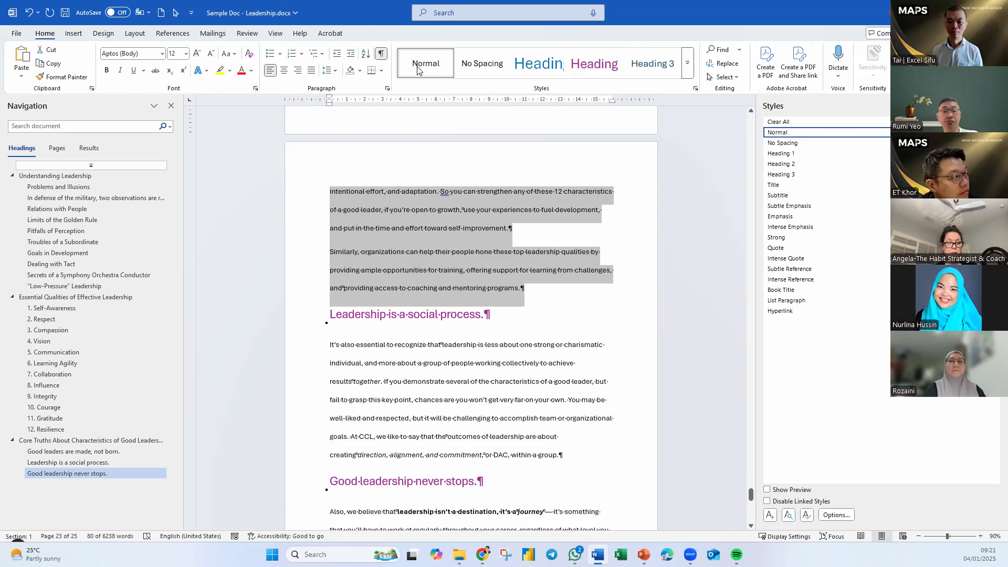
click(433, 205)
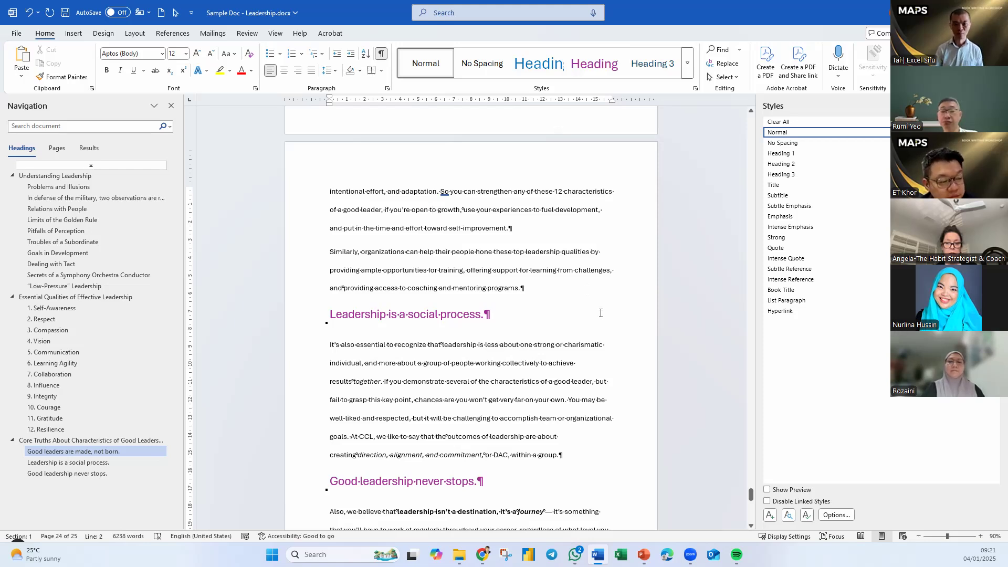
drag(564, 456, 330, 345)
drag(546, 296, 330, 191)
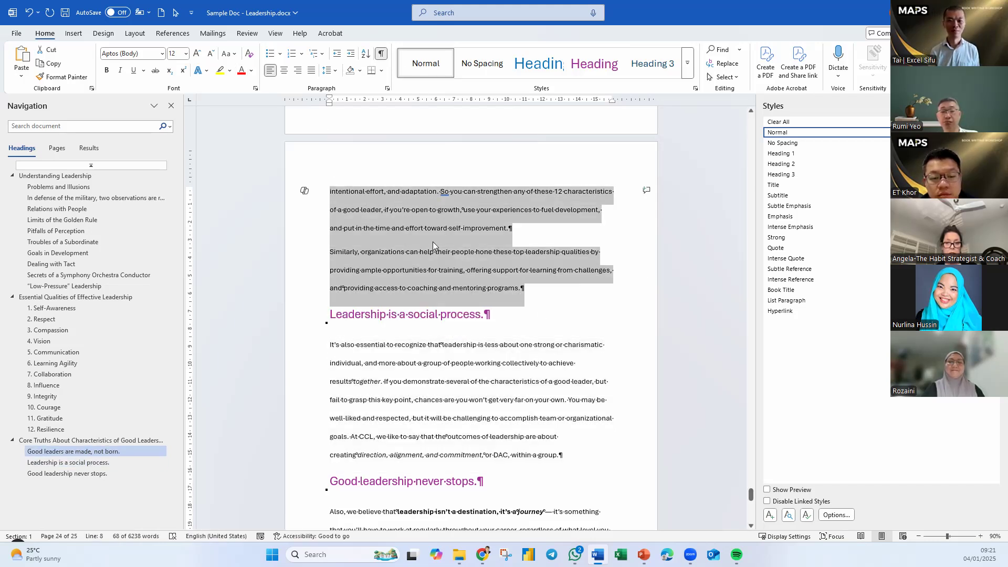
Step: Set the Normal style's line spacing to 1.5 lines in the leadership document
click(431, 229)
right_click(436, 78)
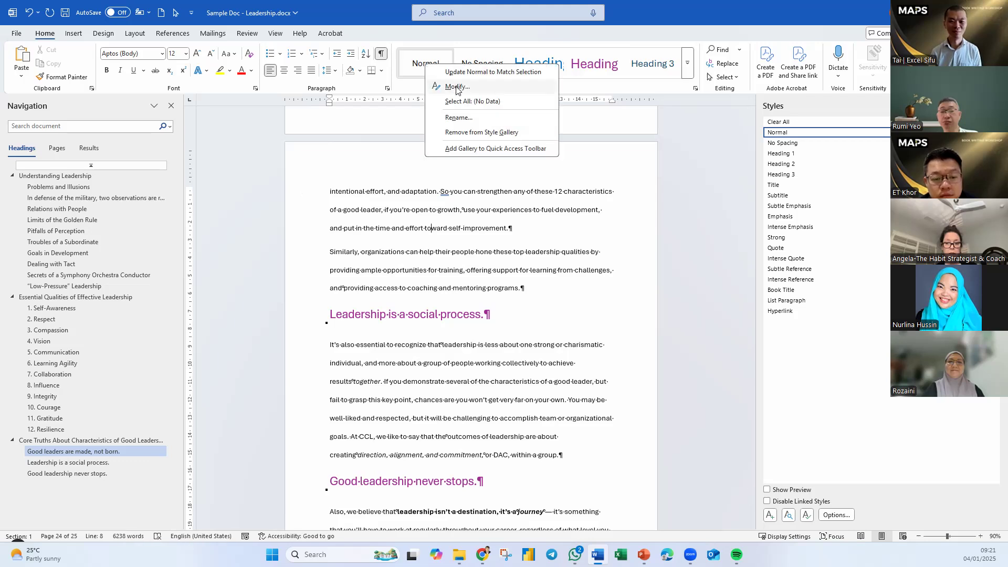
click(456, 86)
click(452, 421)
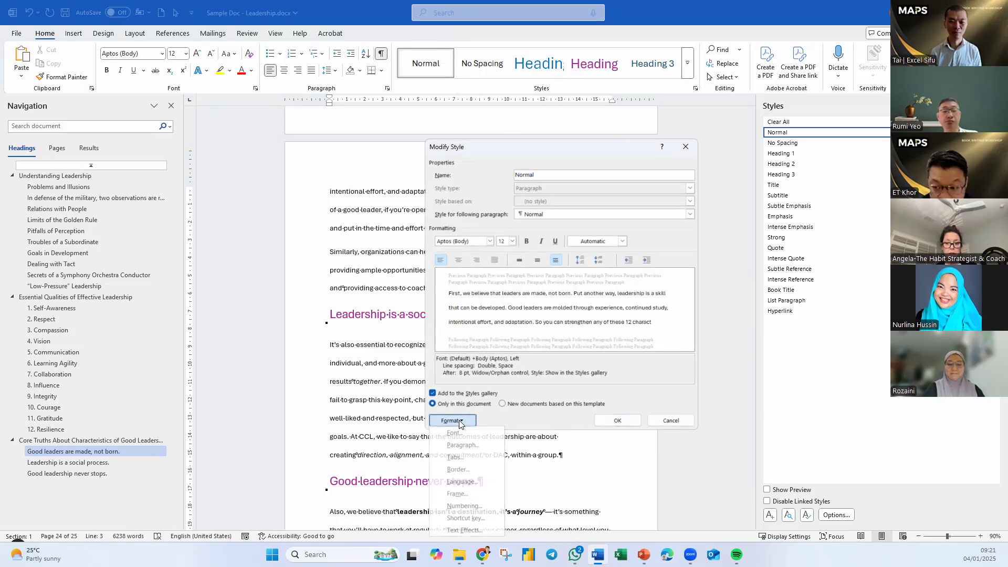
click(473, 445)
click(570, 292)
click(553, 310)
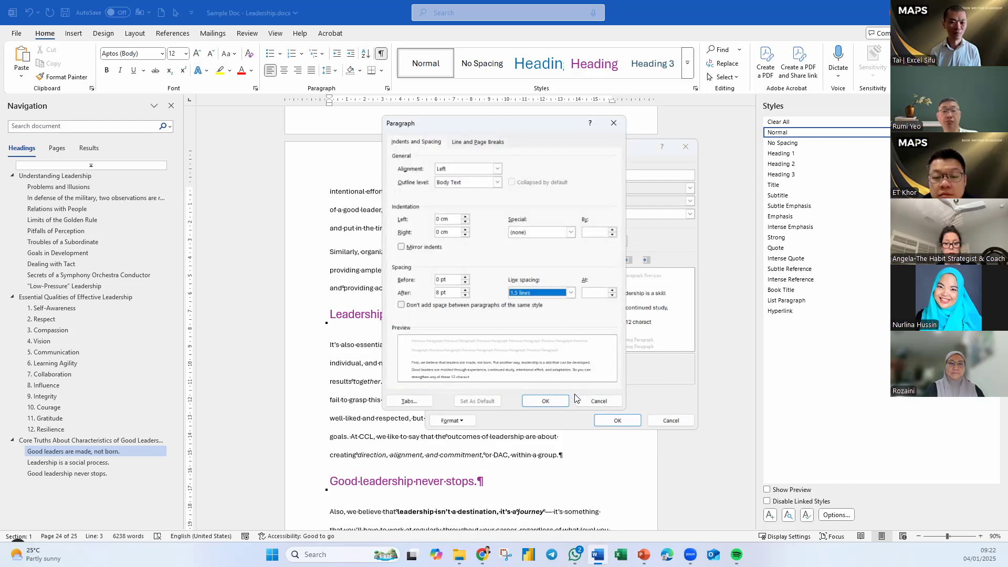
click(545, 401)
click(617, 420)
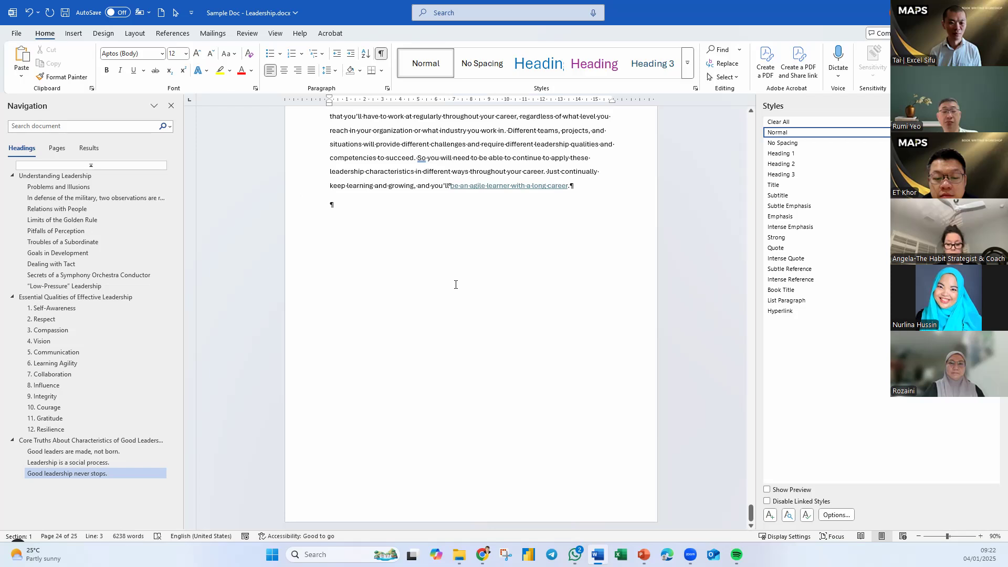
Step: Apply the Quote style to the bold centred paragraph beginning "A great leader's unique achievement", trying Intense Quote on it before settling on Quote
key(ctrl+Home)
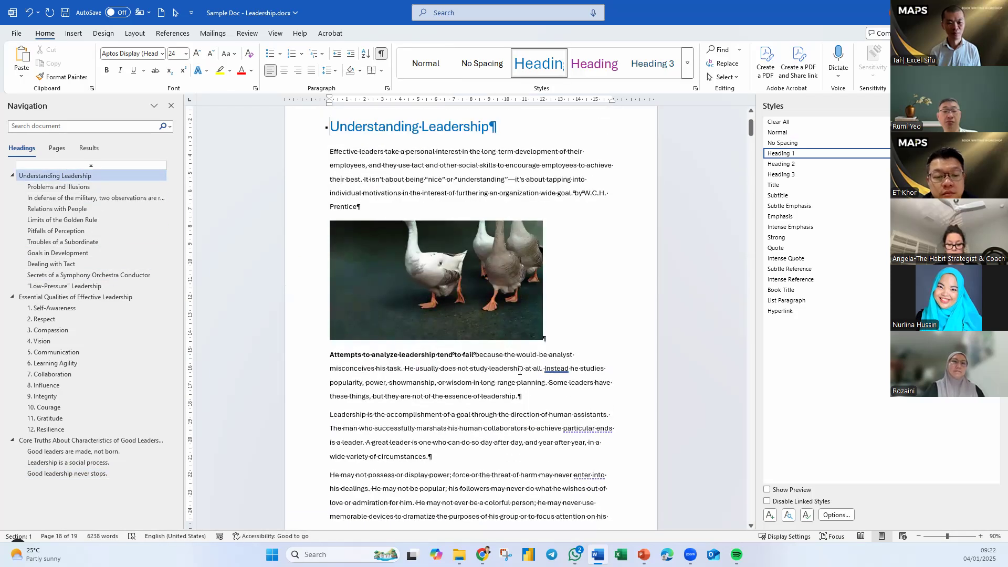
scroll(522, 370, up, 3)
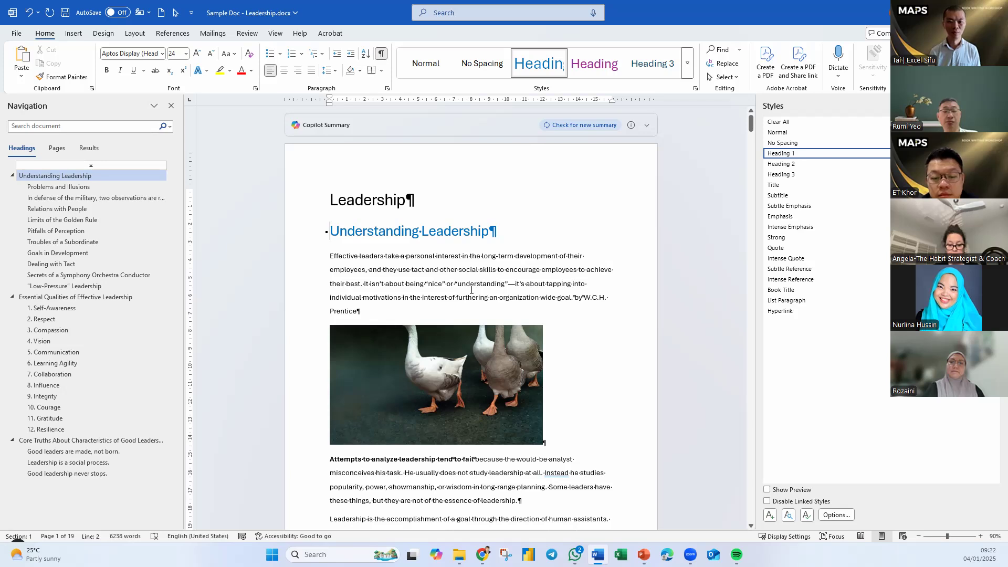
scroll(549, 267, down, 10)
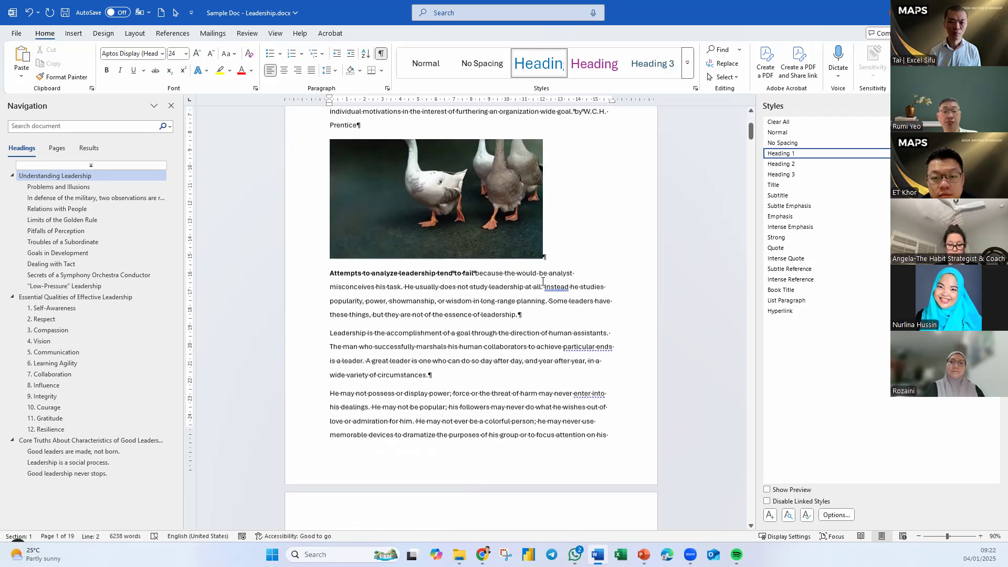
scroll(540, 282, down, 15)
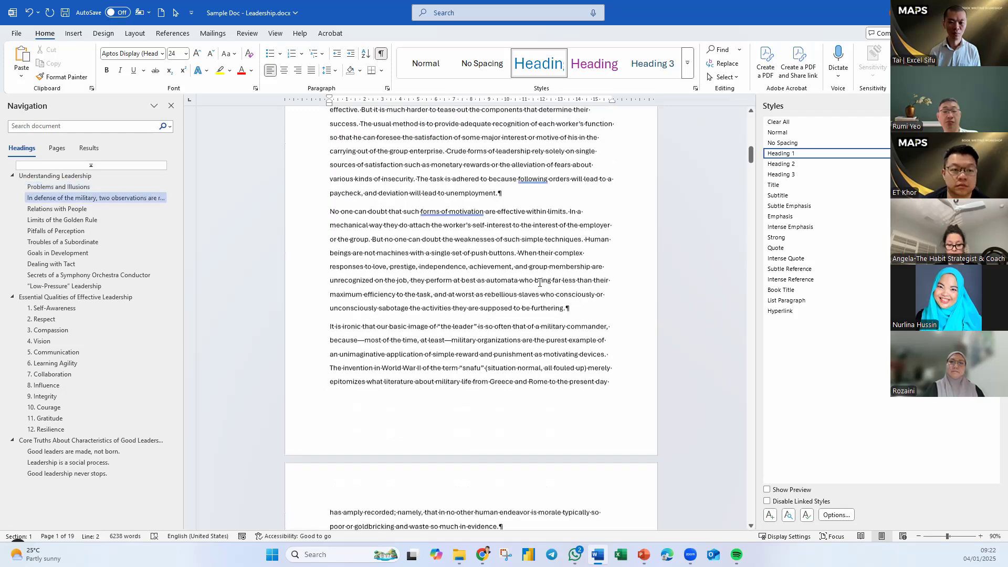
scroll(539, 284, down, 15)
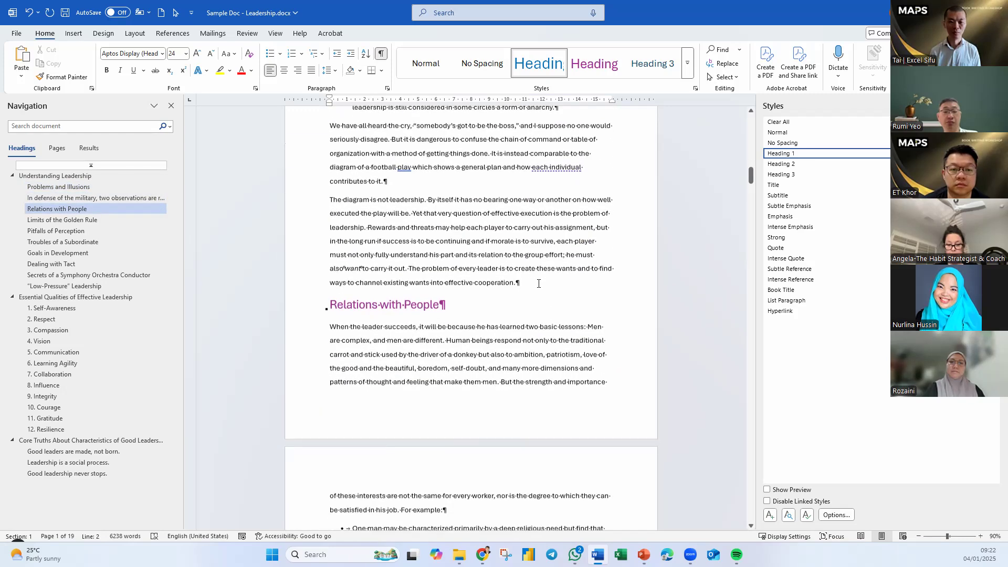
scroll(538, 283, down, 15)
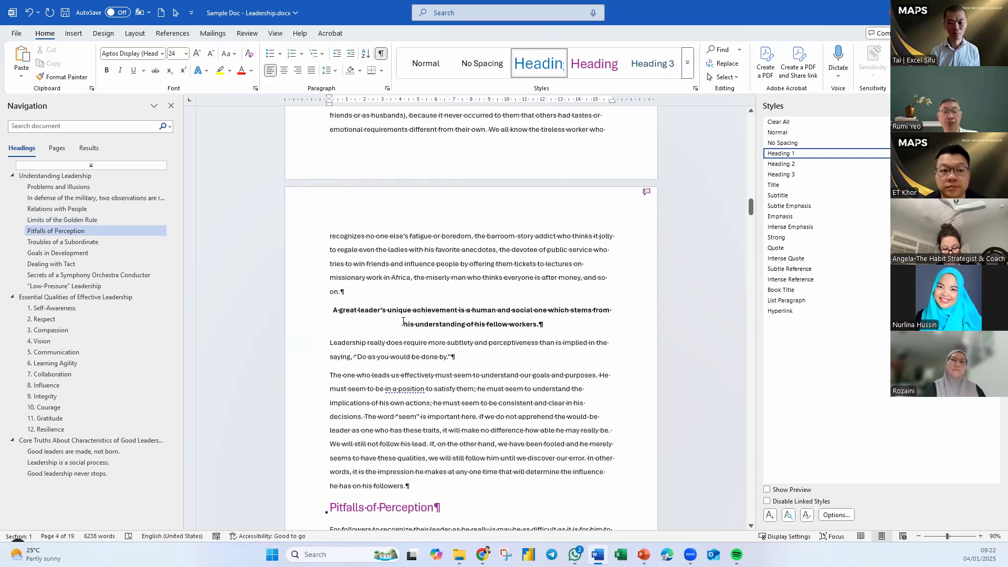
drag(303, 316, 307, 329)
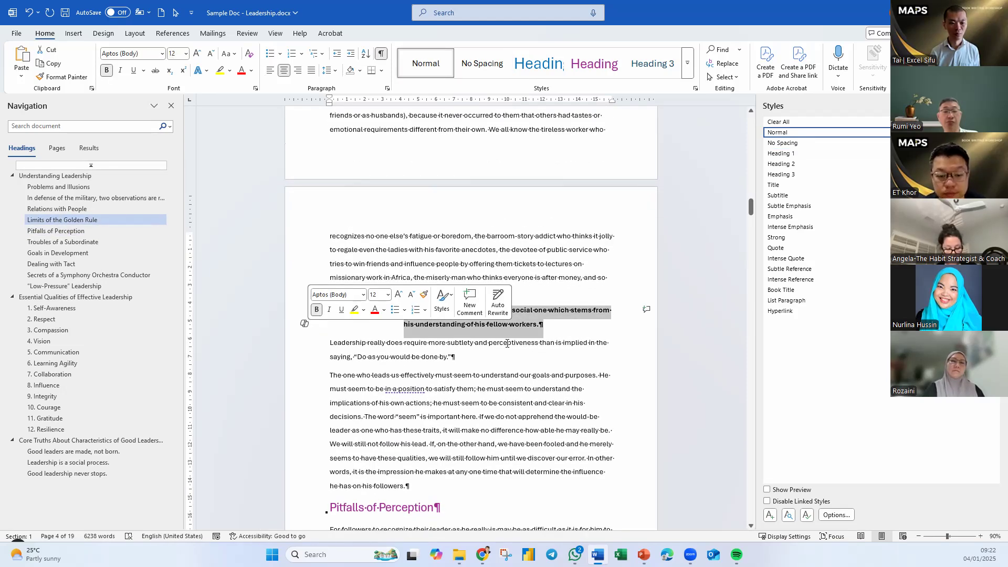
click(481, 317)
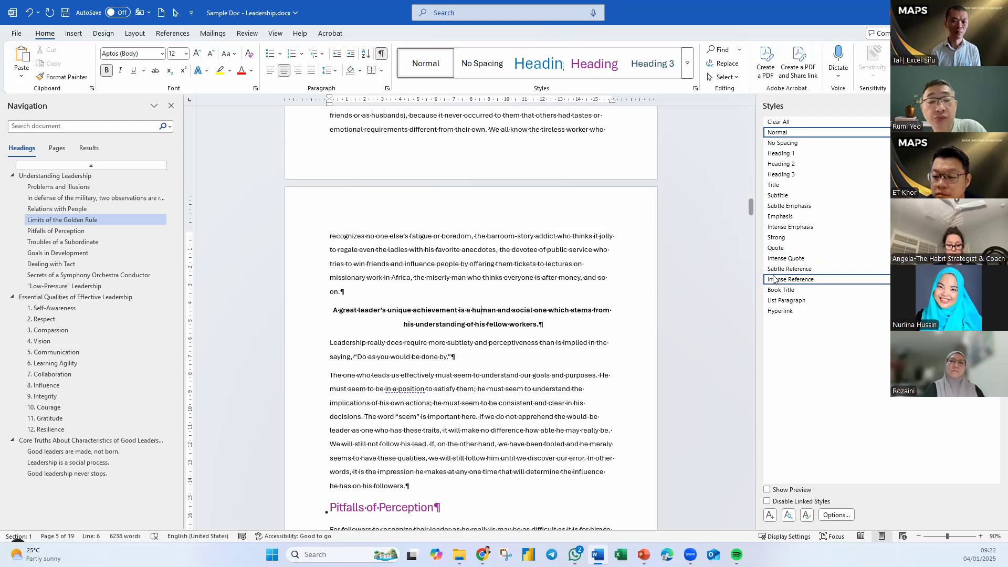
click(782, 248)
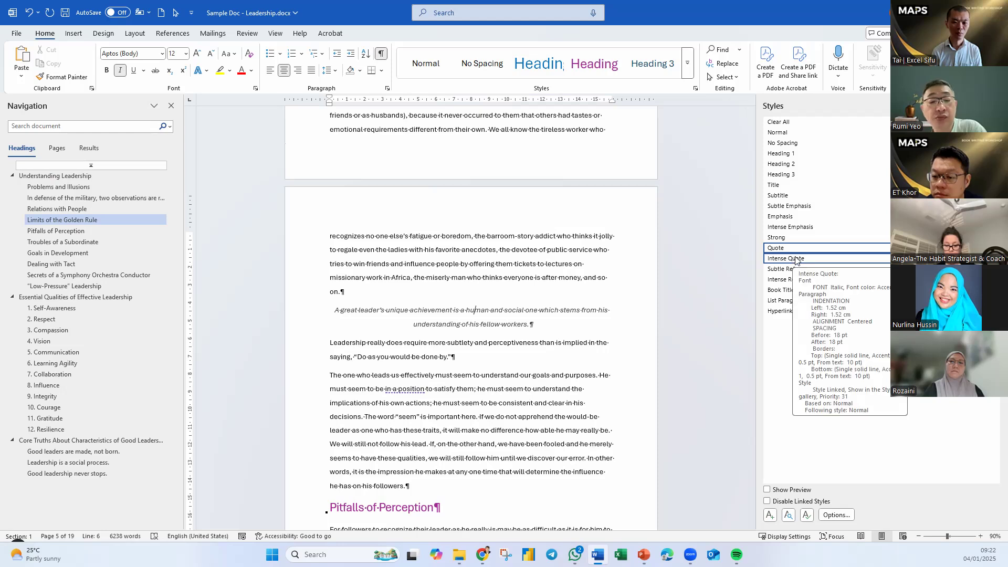
click(792, 259)
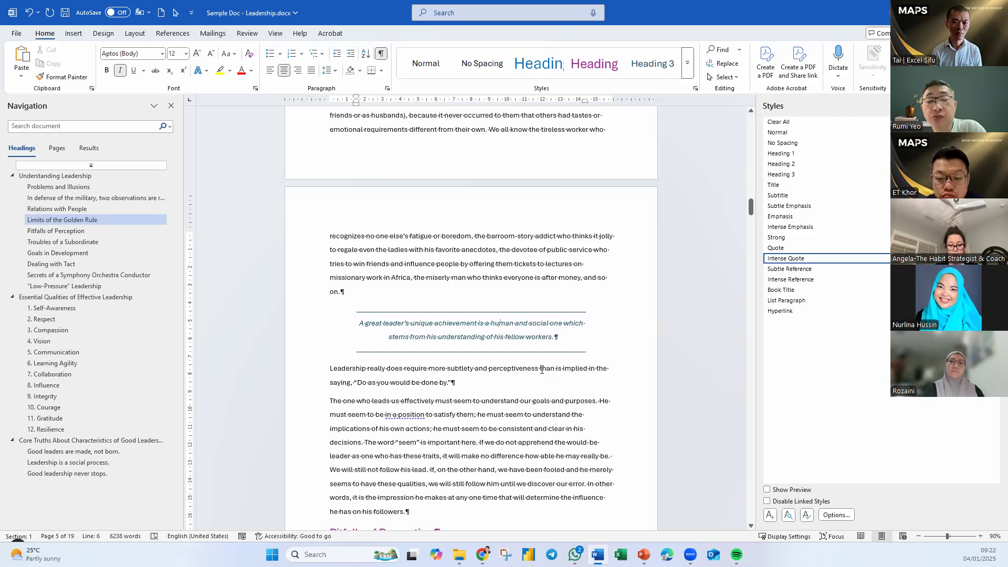
click(794, 249)
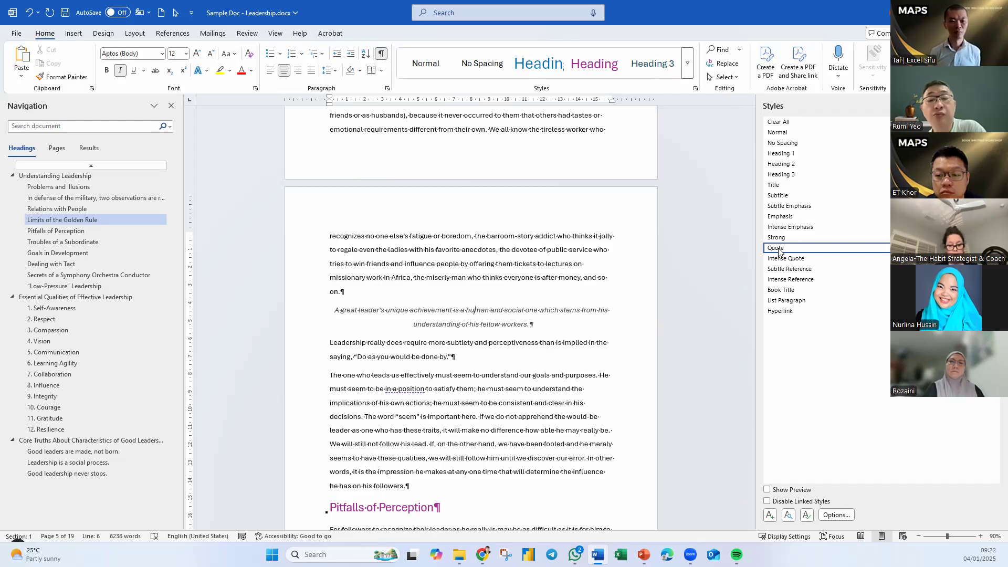
Step: Set the Quote style's left and right indents to 1.5 cm each
click(909, 275)
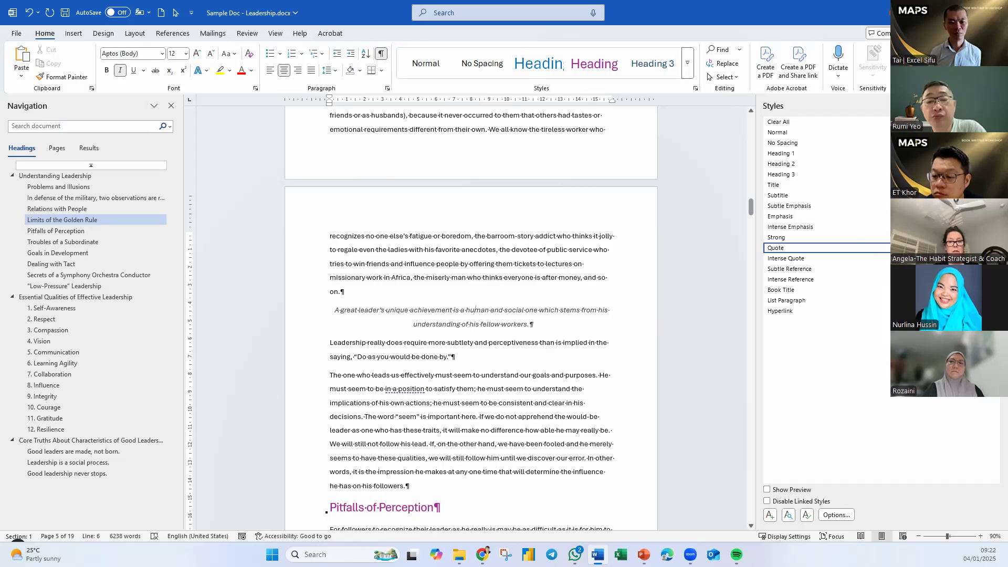
drag(571, 148, 496, 47)
click(390, 319)
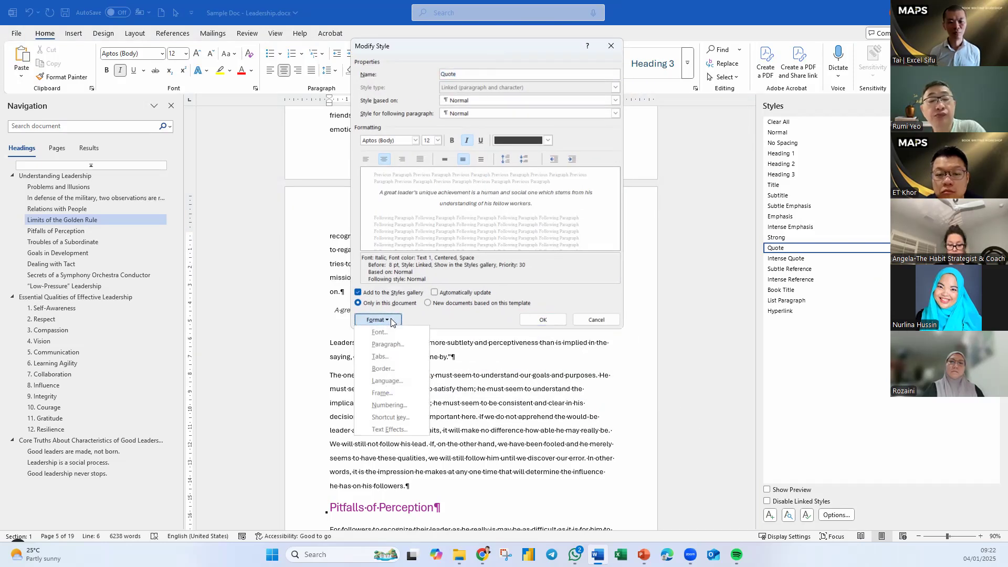
click(391, 346)
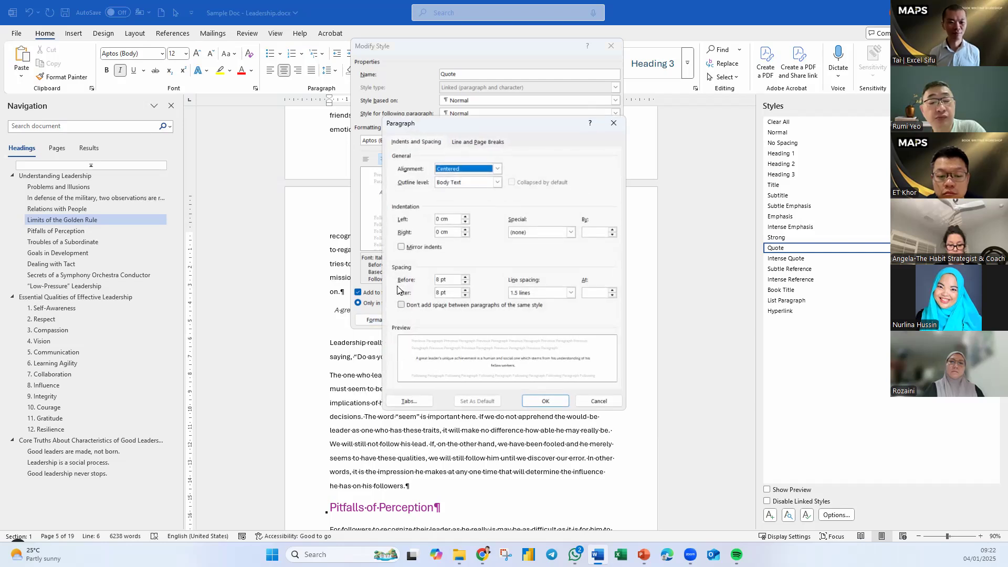
click(439, 221)
key(BackSpace)
text(2)
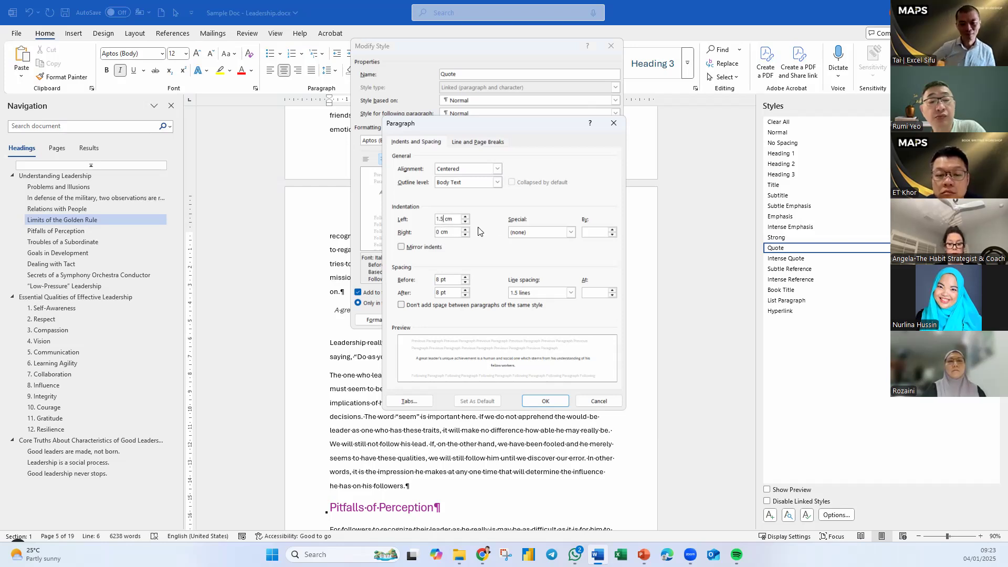
click(439, 232)
key(BackSpace)
text(1.5)
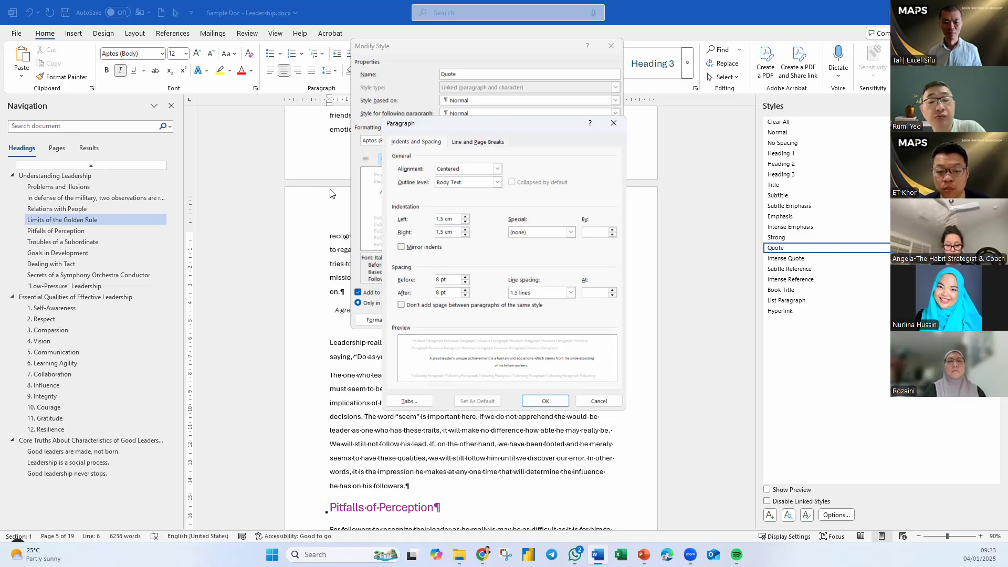
click(546, 402)
click(544, 320)
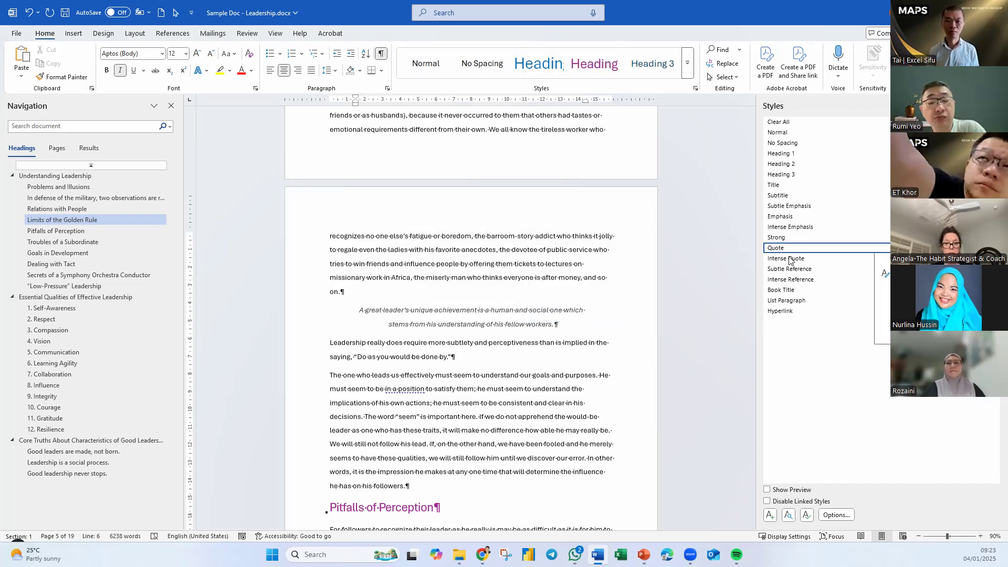
Step: Set the Quote style's font size to 14 and its font colour to standard red
click(904, 275)
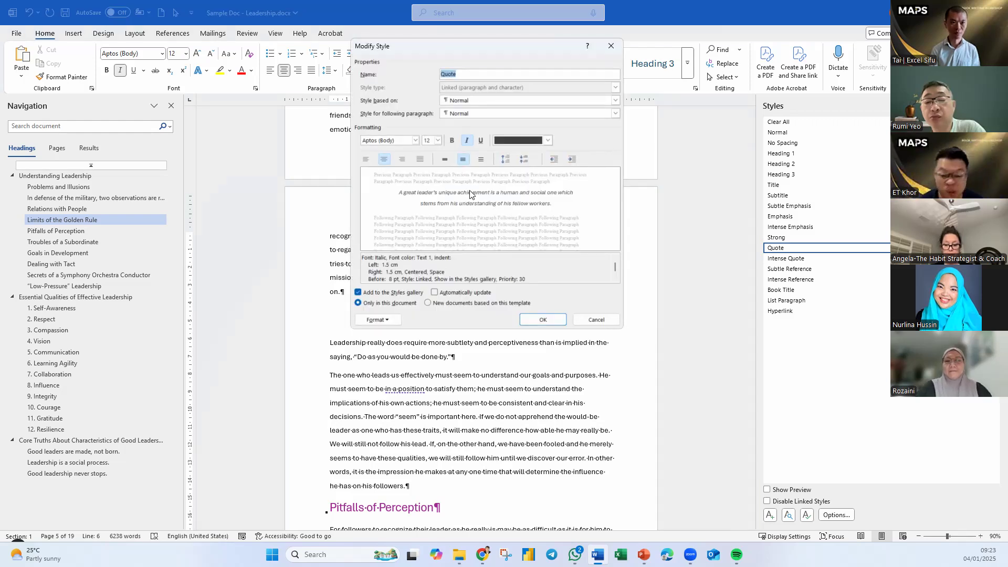
click(438, 141)
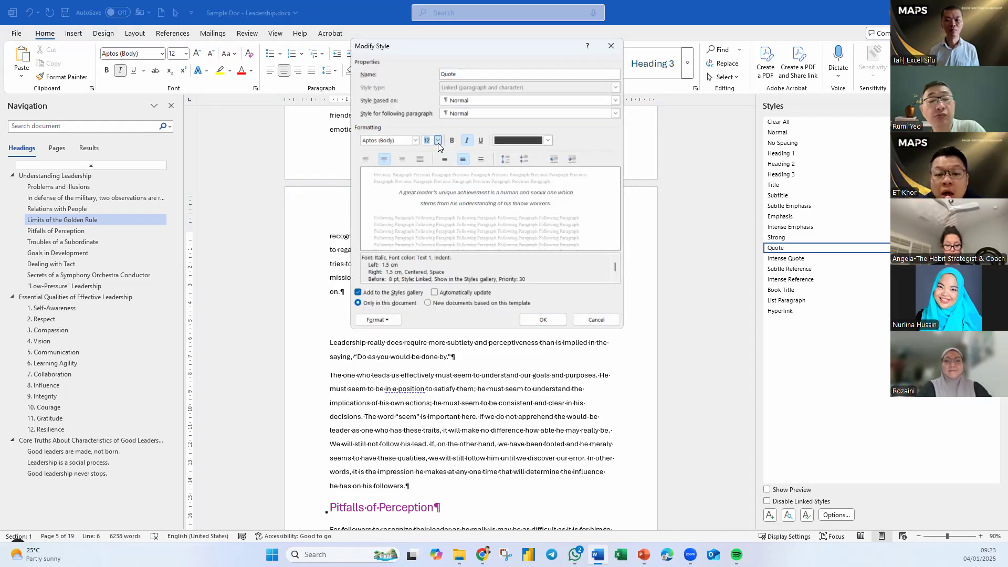
click(428, 185)
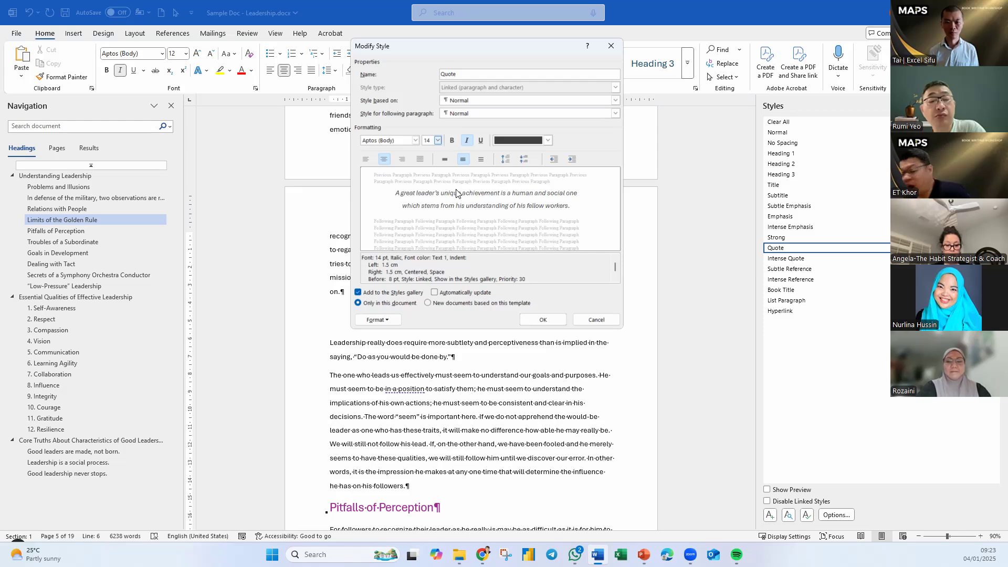
click(548, 141)
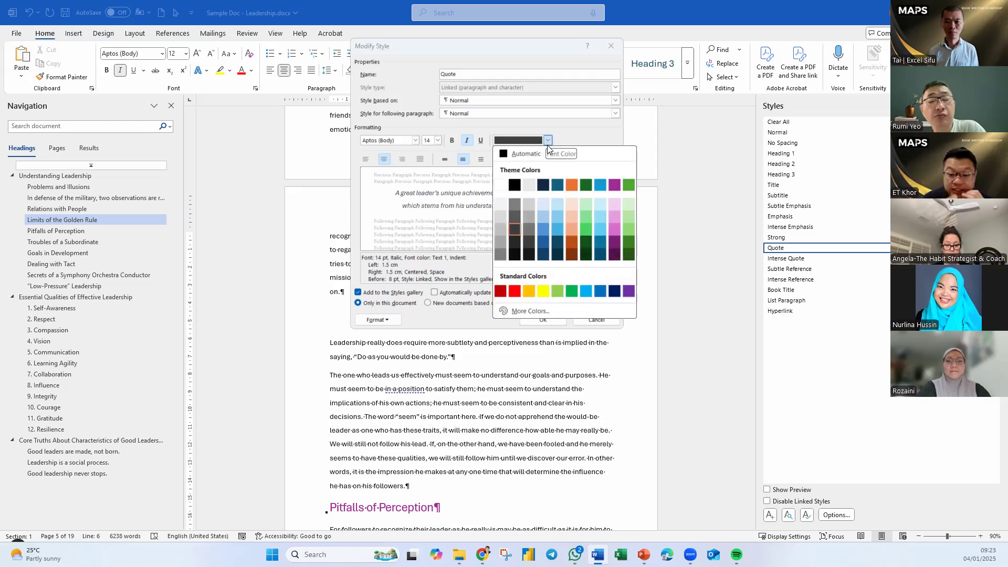
click(513, 291)
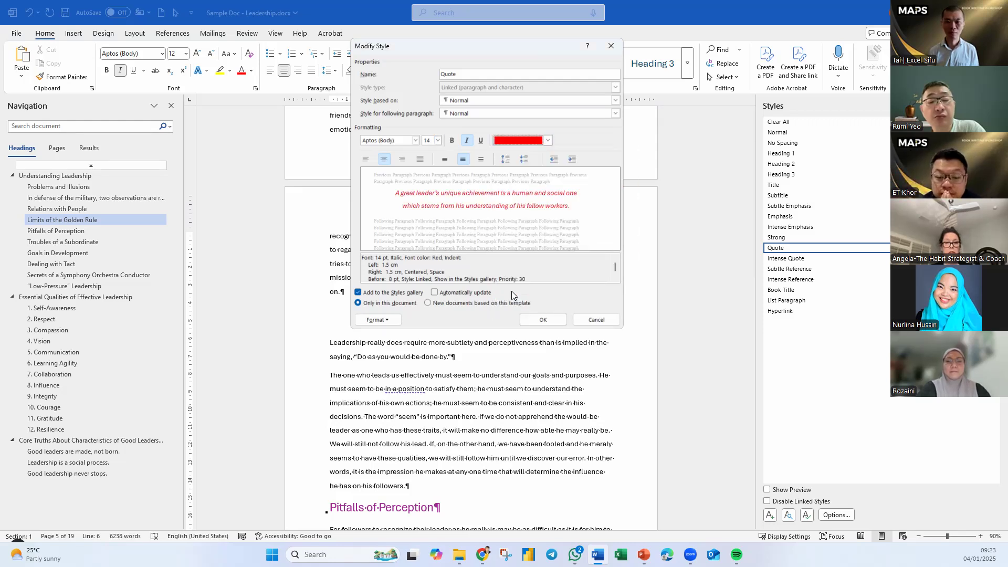
Step: Set the Quote style's line spacing to Single
click(378, 320)
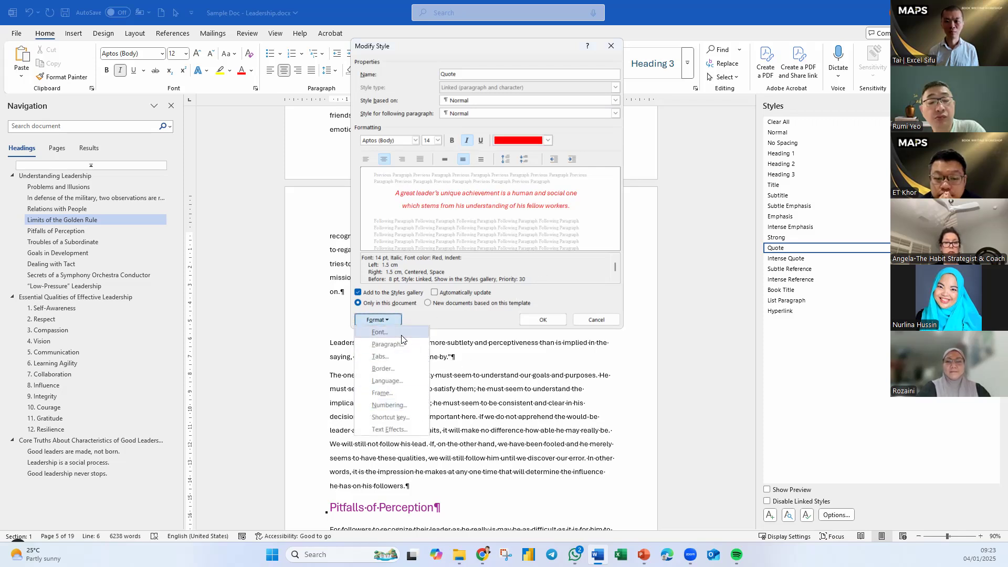
click(402, 342)
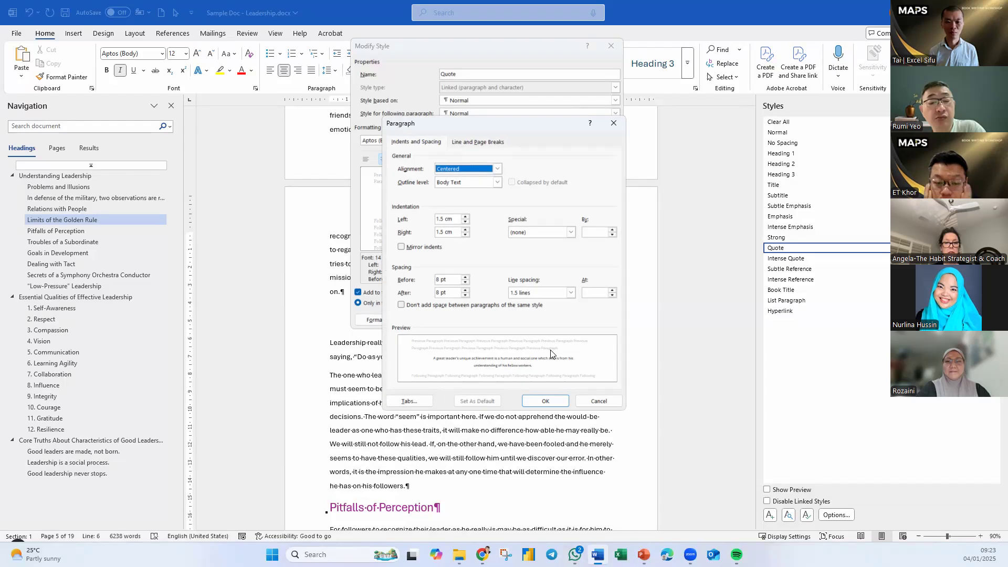
click(571, 293)
click(552, 302)
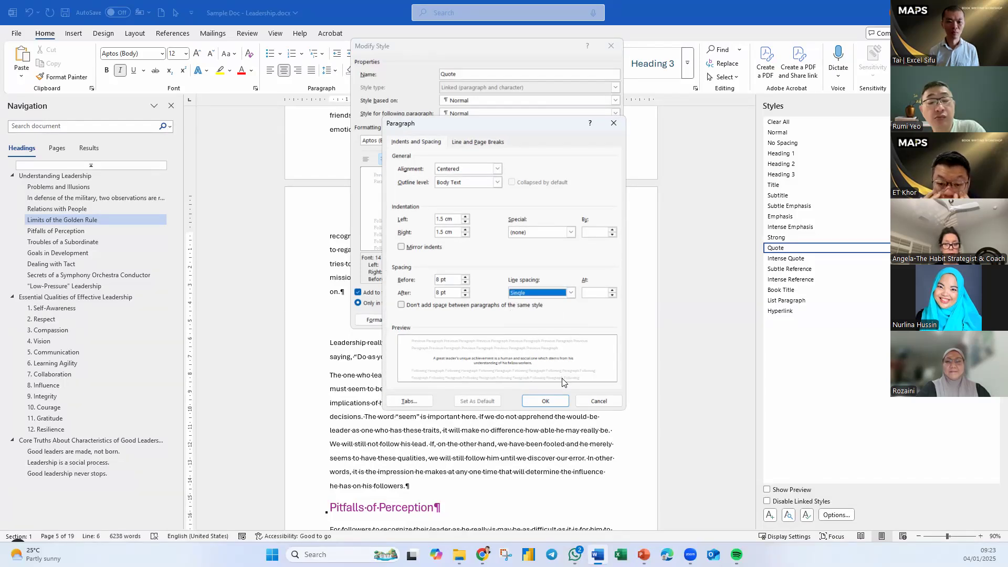
click(546, 403)
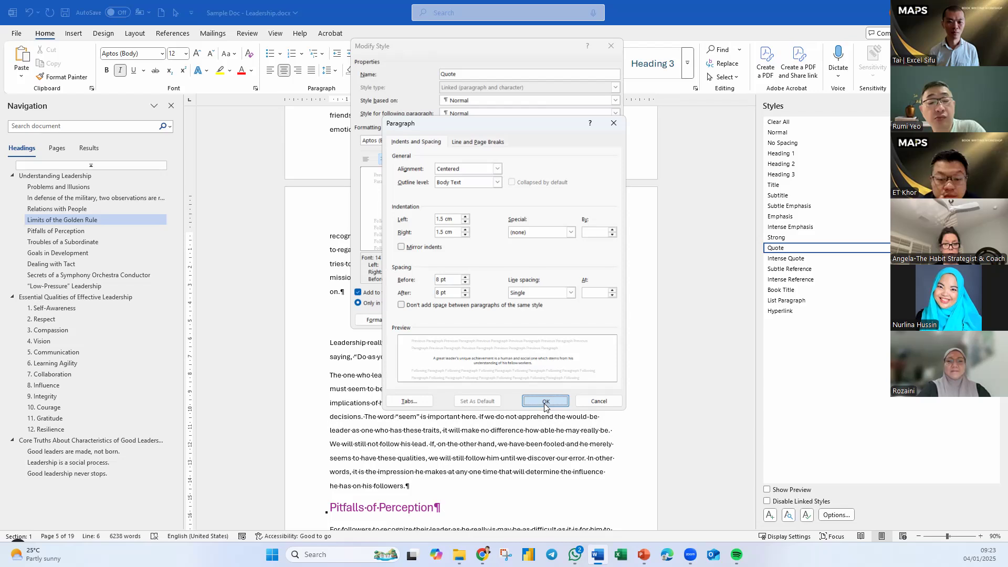
Step: Add a very light orange shading fill to the Quote style and apply the style changes
click(389, 321)
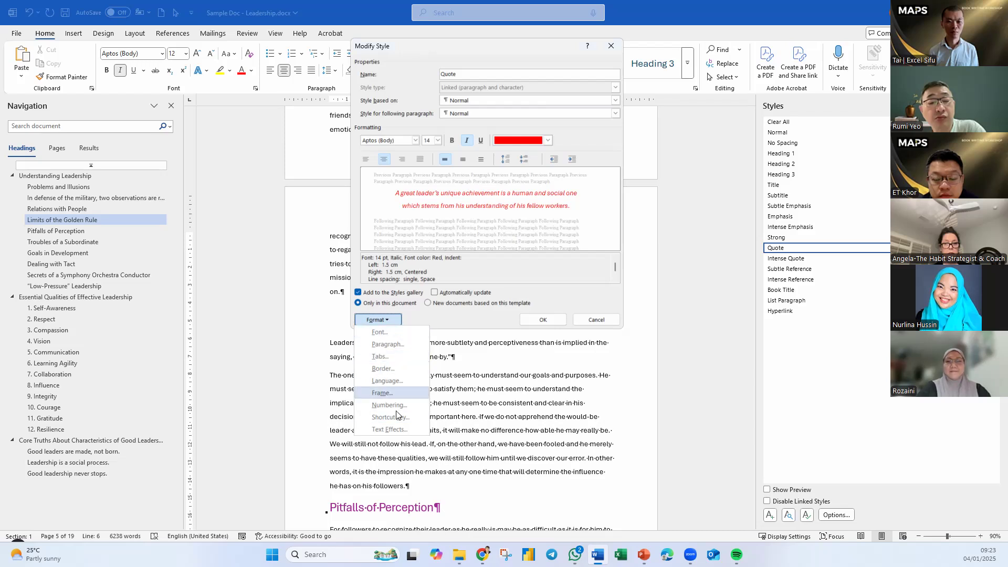
click(382, 369)
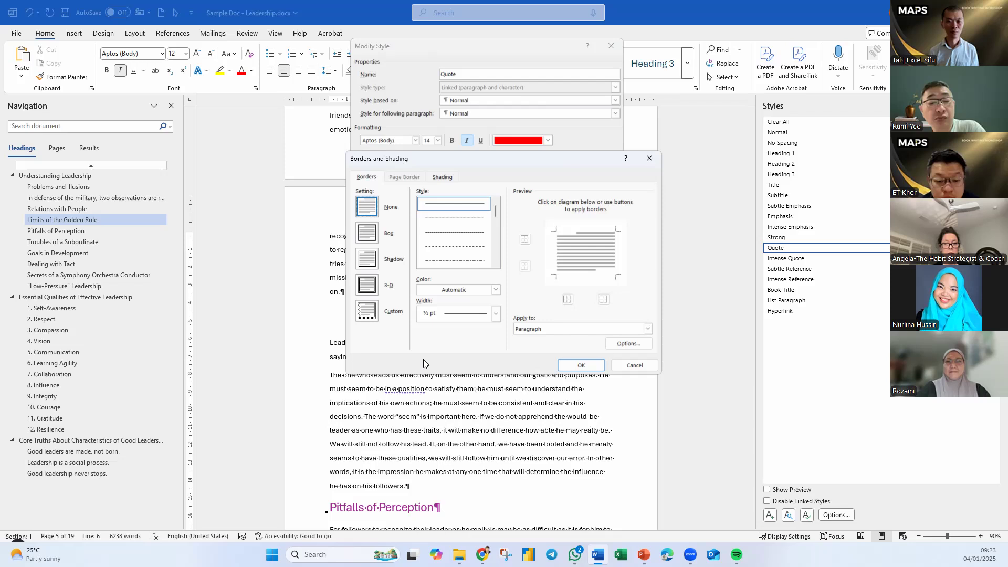
click(443, 177)
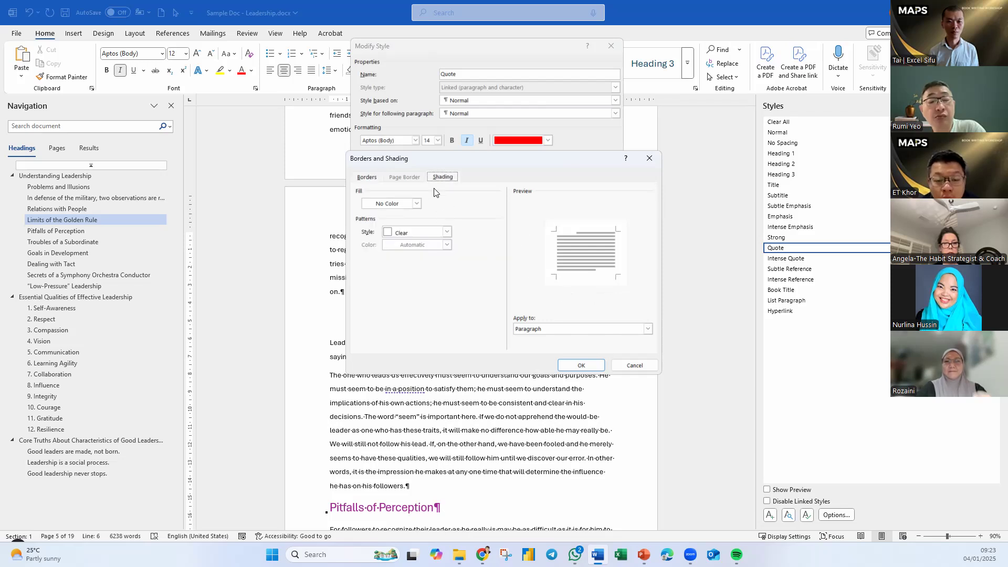
click(416, 203)
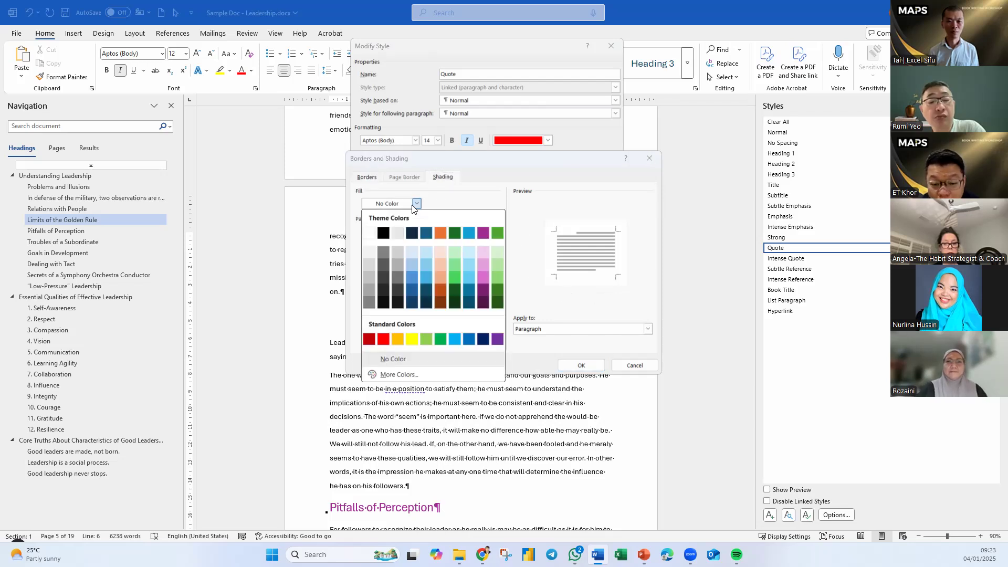
click(438, 251)
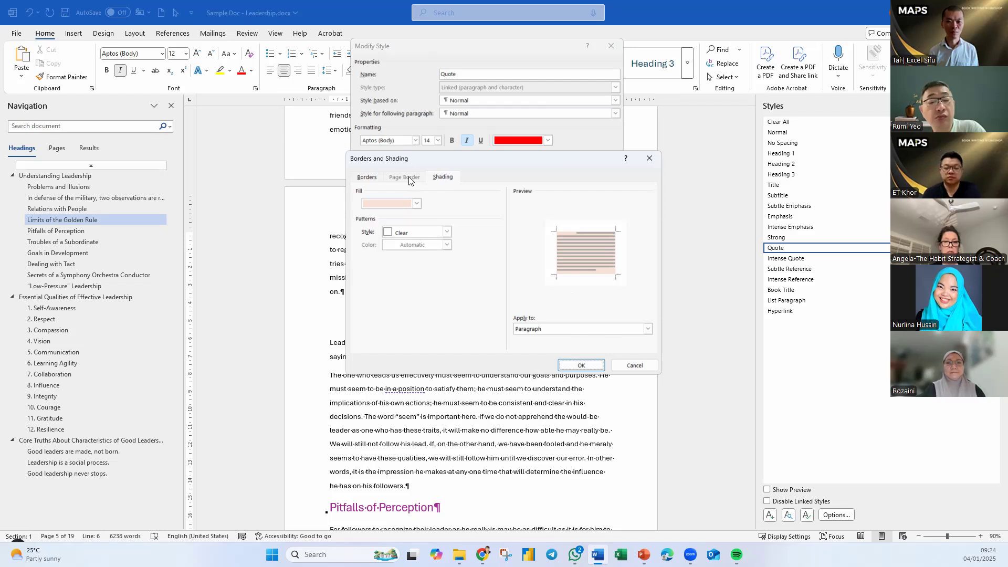
click(572, 367)
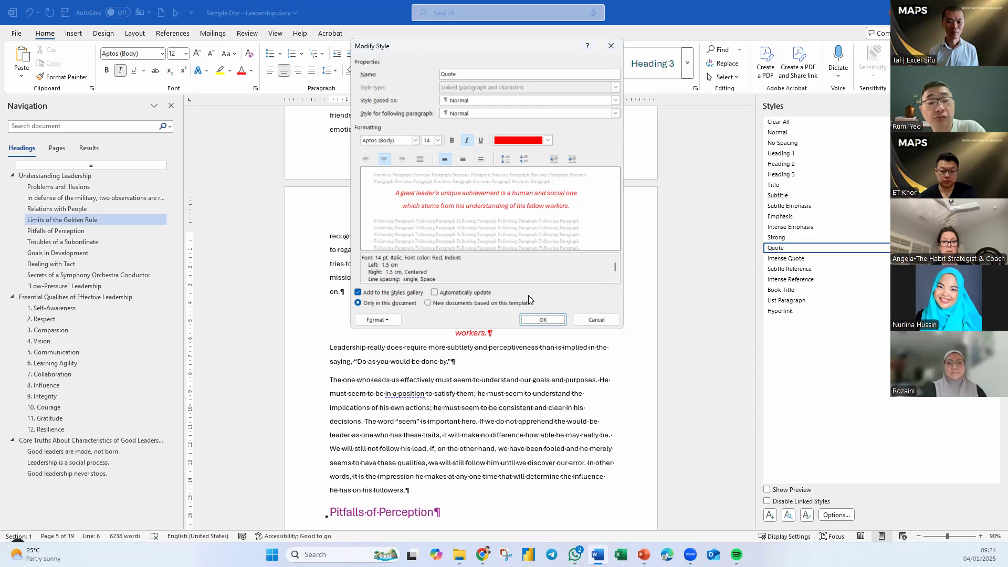
click(543, 319)
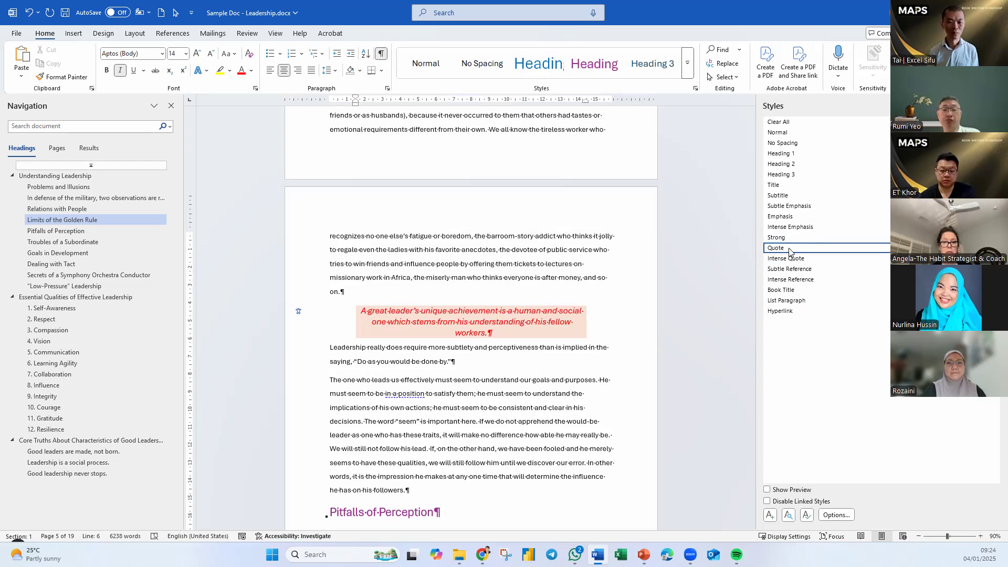
Step: Set the Quote style's shading to No Color and give it an orange ½ pt Box border
click(919, 275)
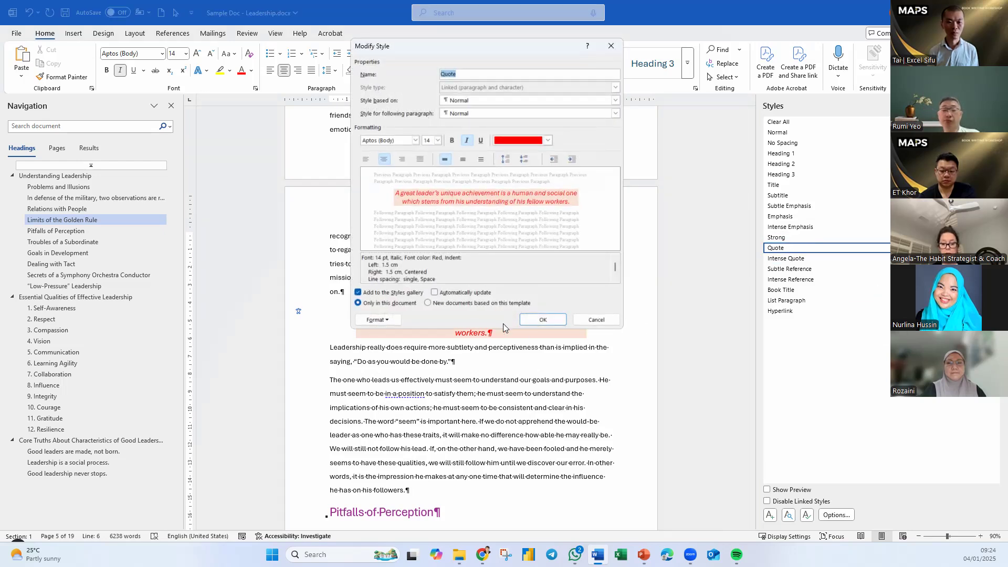
click(377, 320)
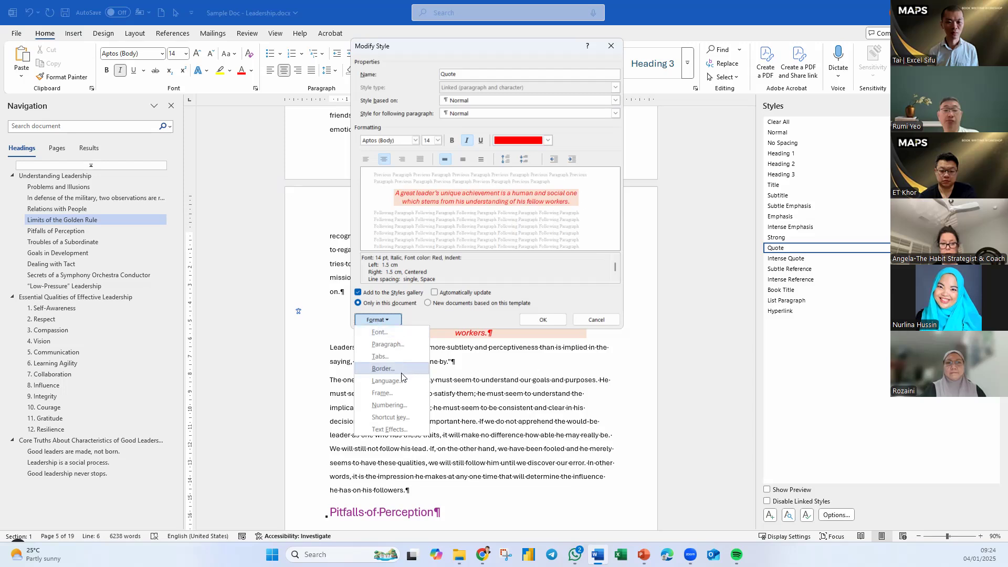
click(384, 369)
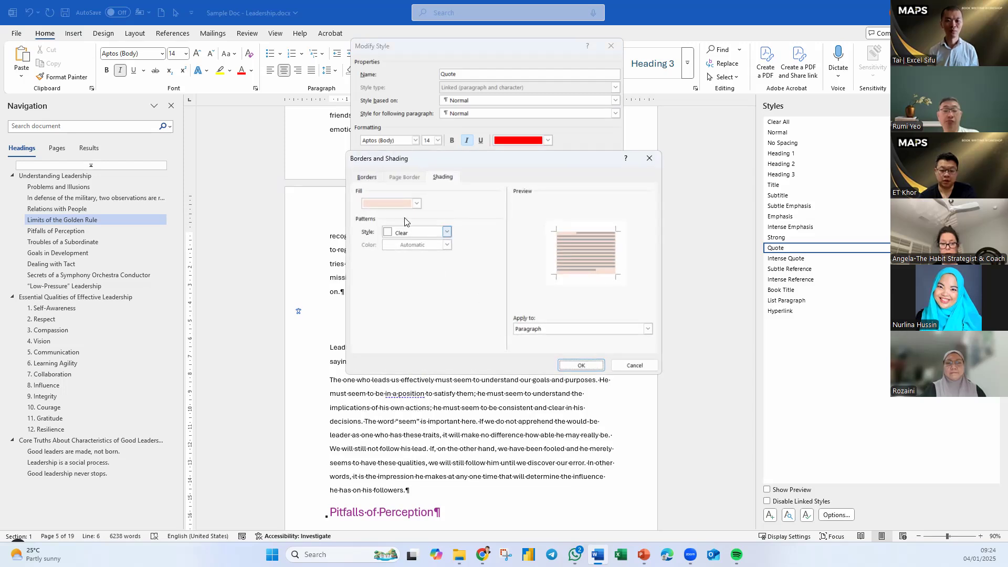
click(443, 177)
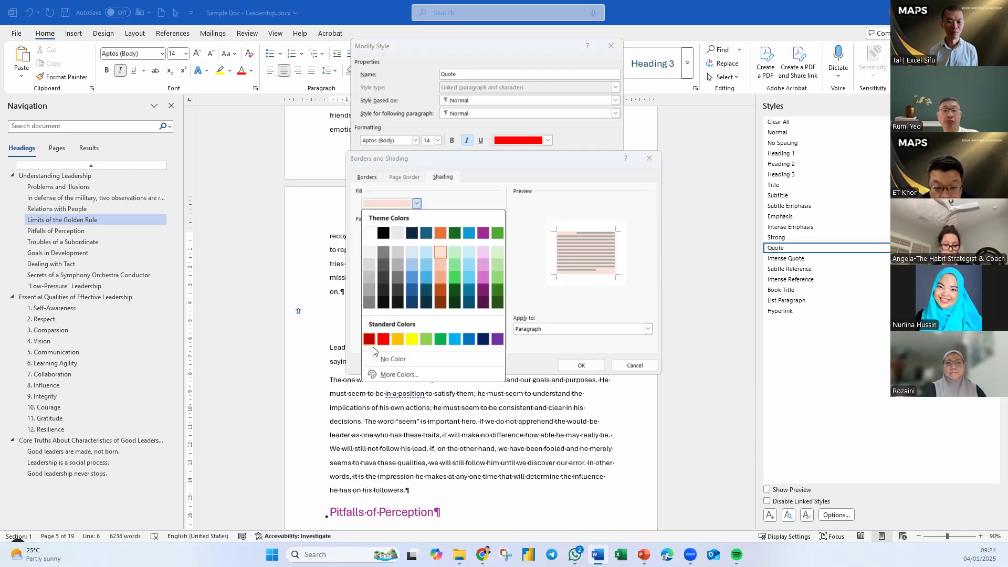
click(389, 359)
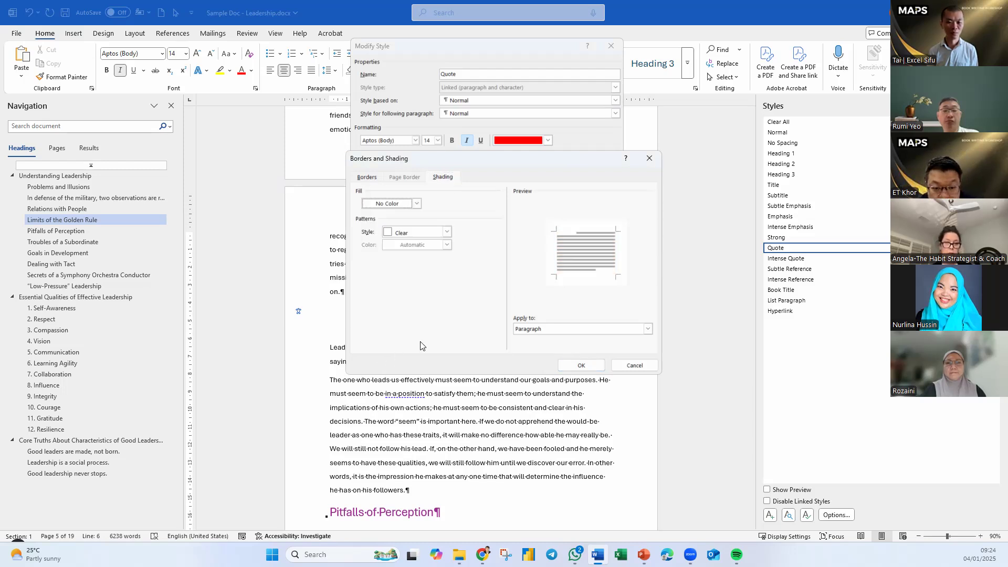
click(367, 177)
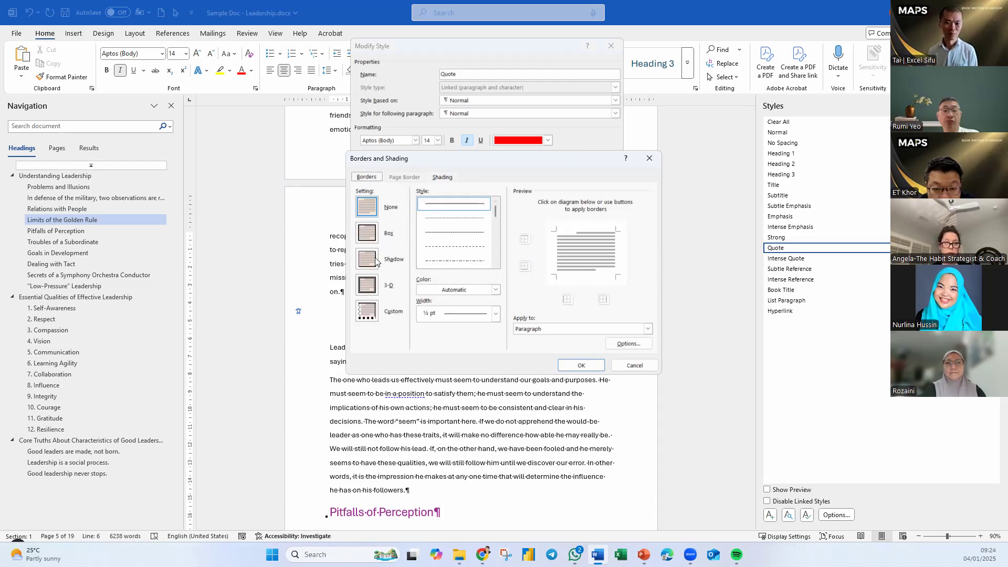
click(366, 235)
click(495, 290)
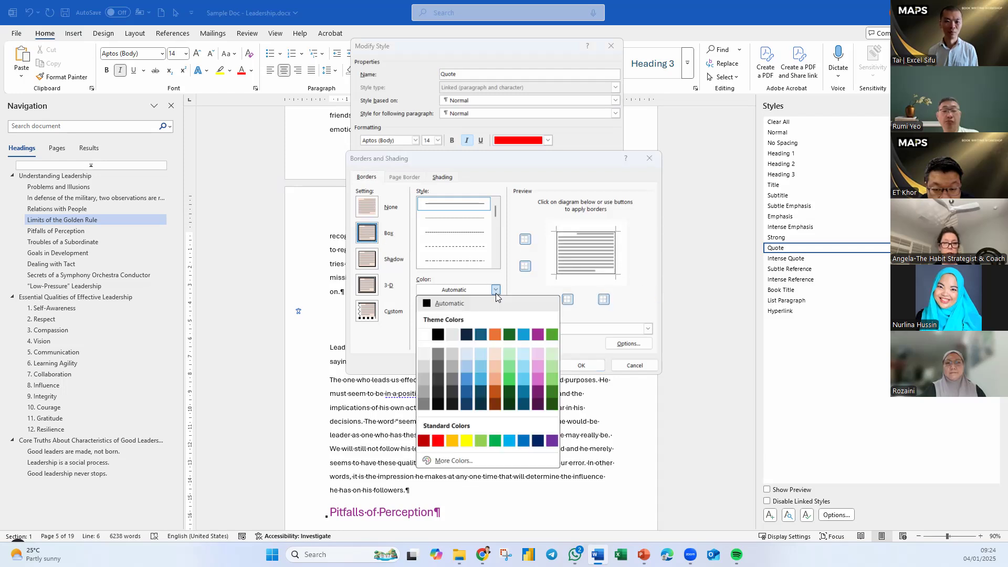
click(494, 334)
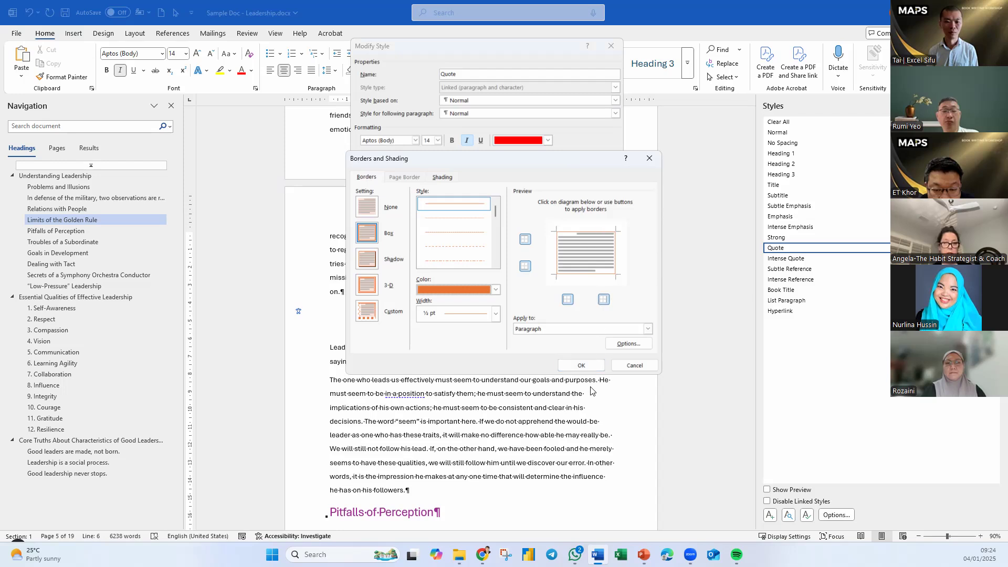
click(601, 367)
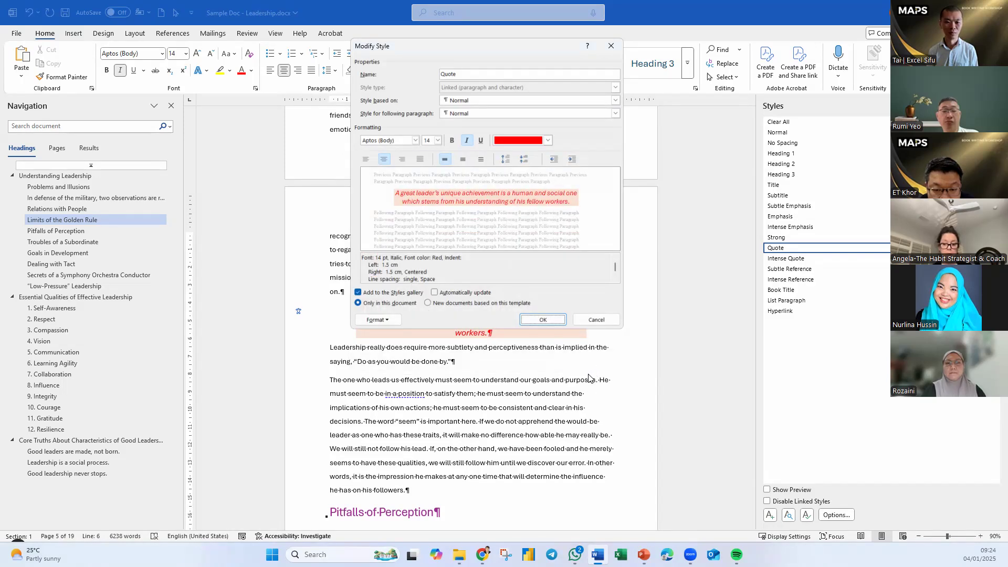
click(529, 318)
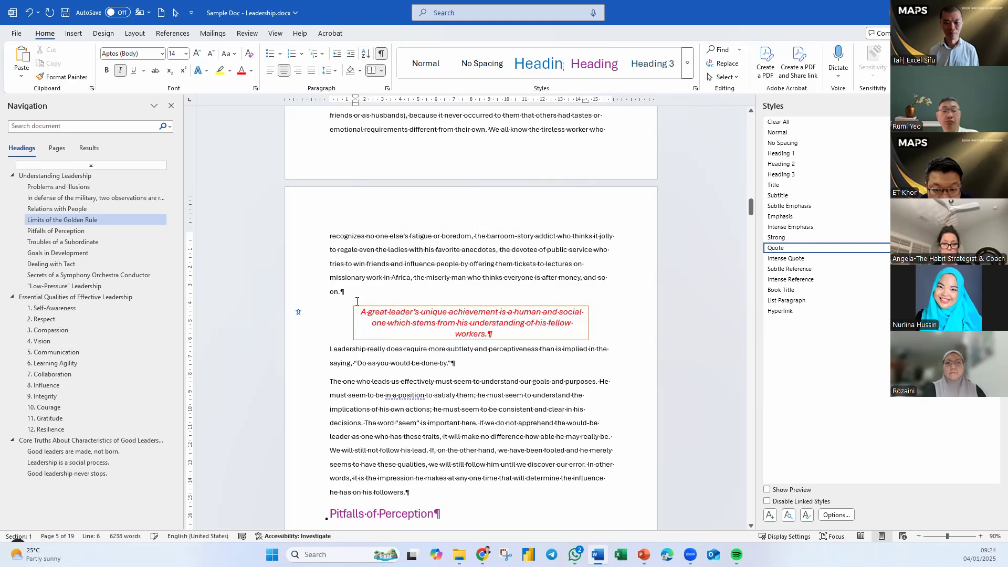
Step: Apply the Quote style to the bold paragraph beginning "An ideal organization should have workers at every level"
click(533, 432)
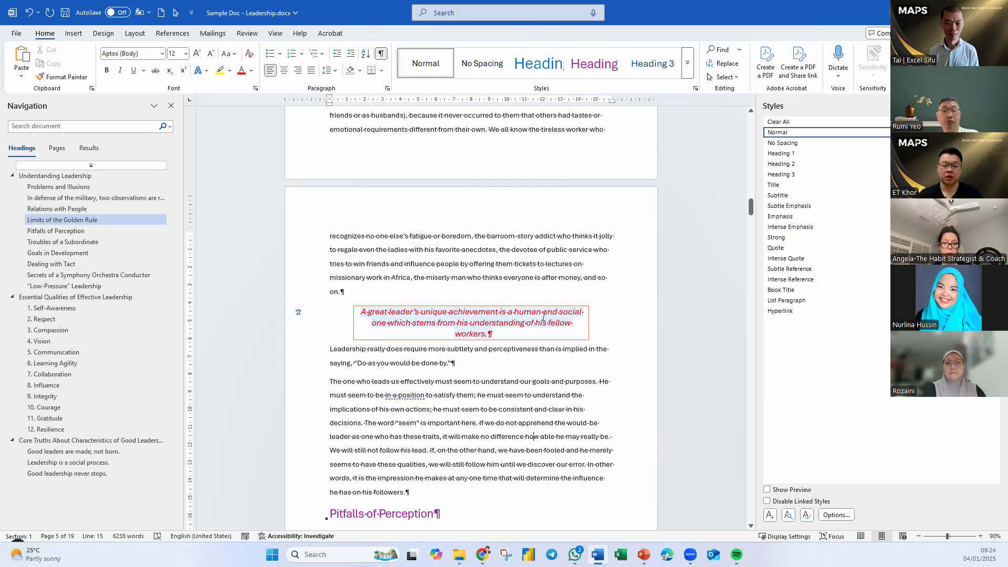
scroll(519, 336, down, 8)
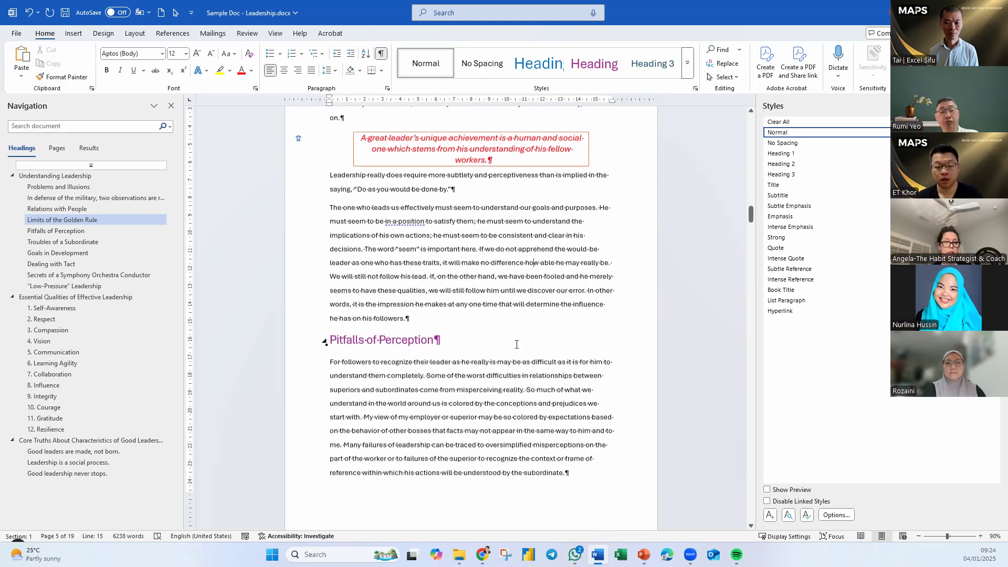
scroll(516, 344, down, 15)
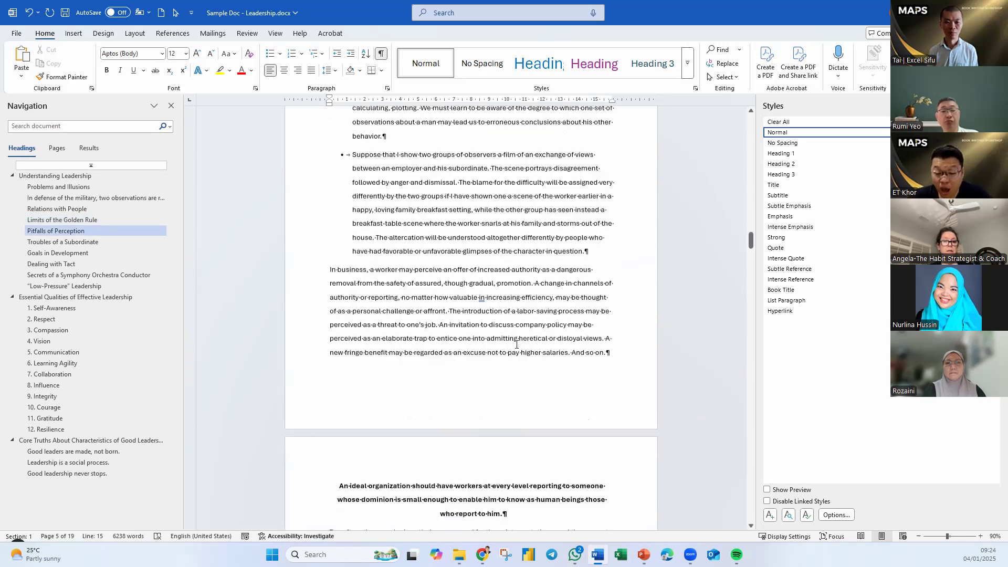
click(490, 326)
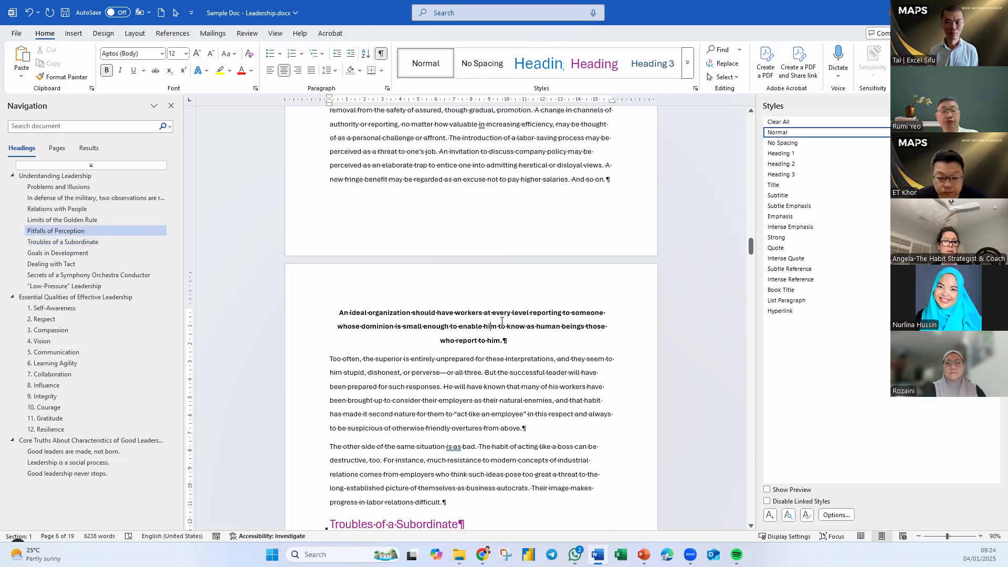
click(797, 251)
Step: Apply the Quote style to the bold paragraph beginning "The successful leader knows that many workers"
scroll(494, 374, down, 10)
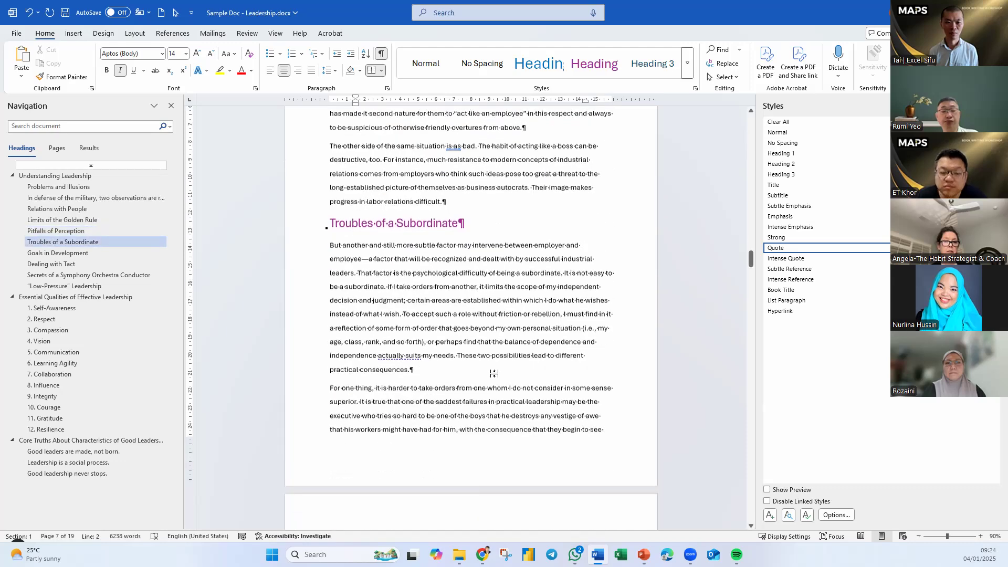
scroll(494, 375, down, 12)
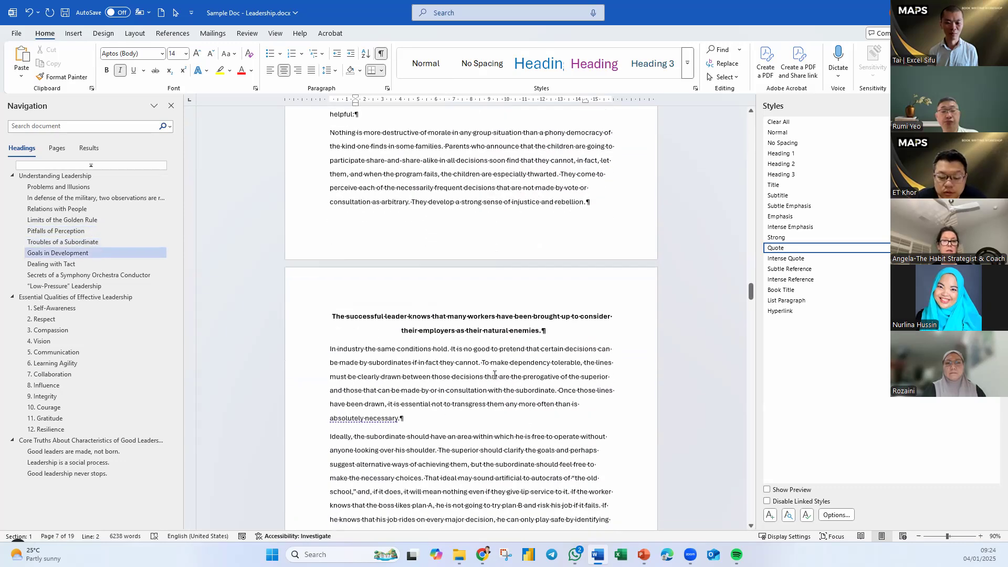
click(468, 231)
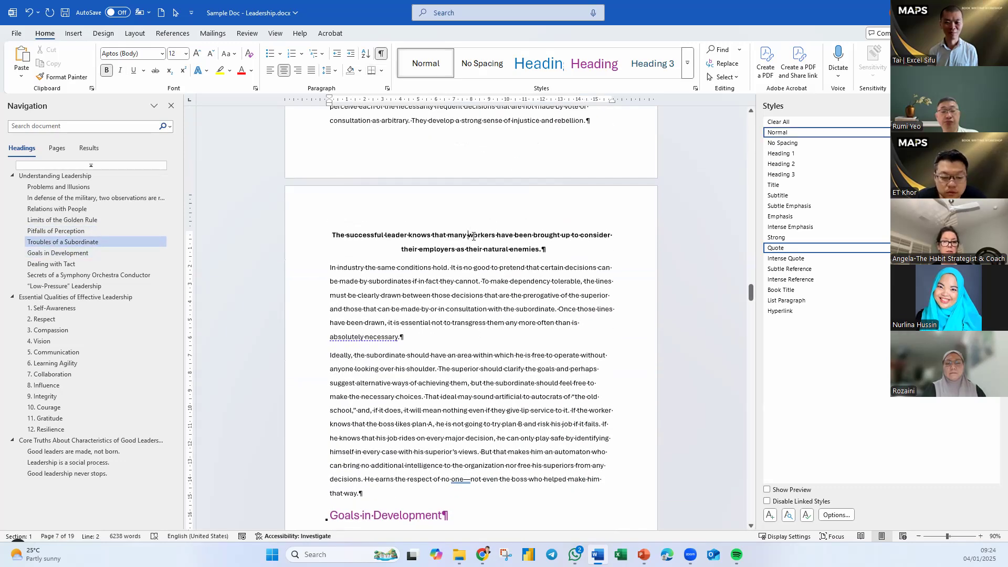
click(779, 249)
Step: Apply the Quote style to the bold paragraph beginning "In the office we lay aside our everyday intuitive skills"
scroll(451, 349, down, 7)
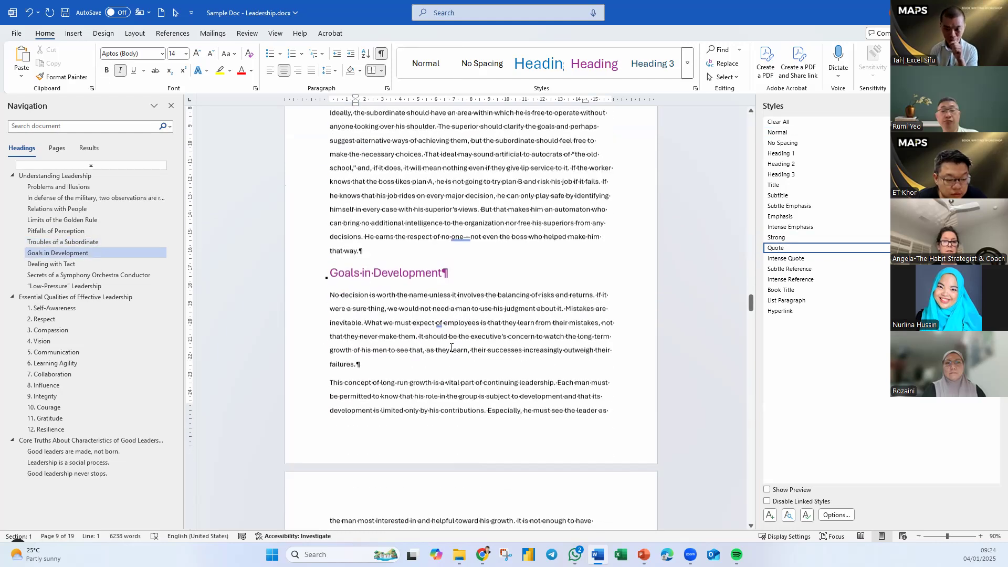
scroll(452, 350, down, 12)
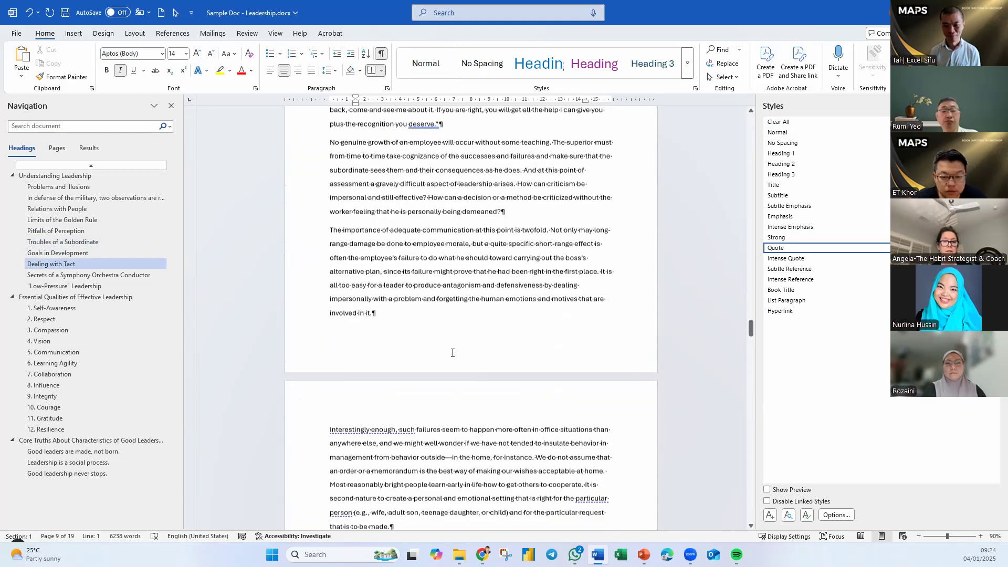
scroll(453, 353, down, 1)
click(596, 317)
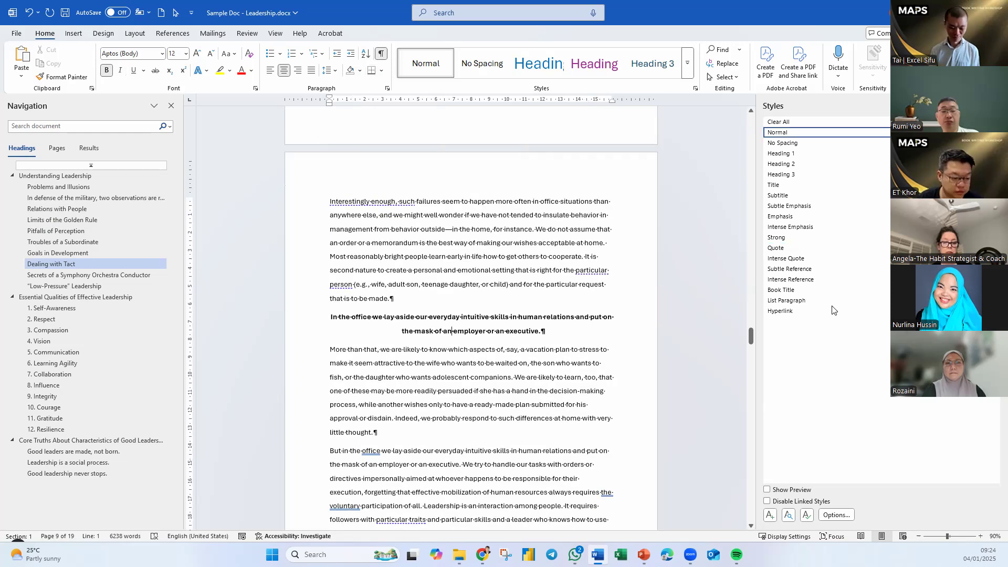
click(785, 249)
Step: Look through the following sections for more quotations and examine how the Self-Awareness paragraph runs across the page break
scroll(454, 395, down, 14)
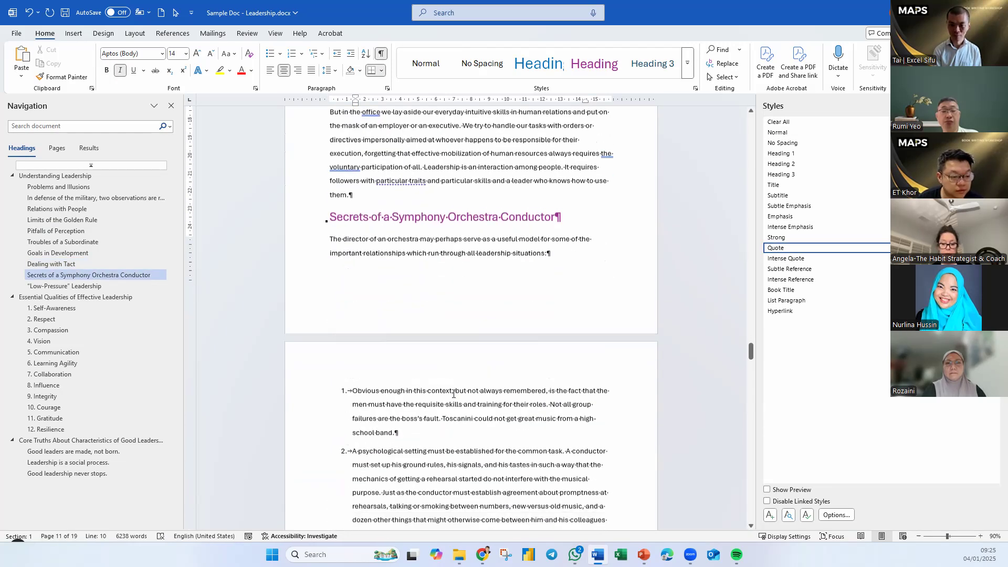
scroll(454, 394, down, 18)
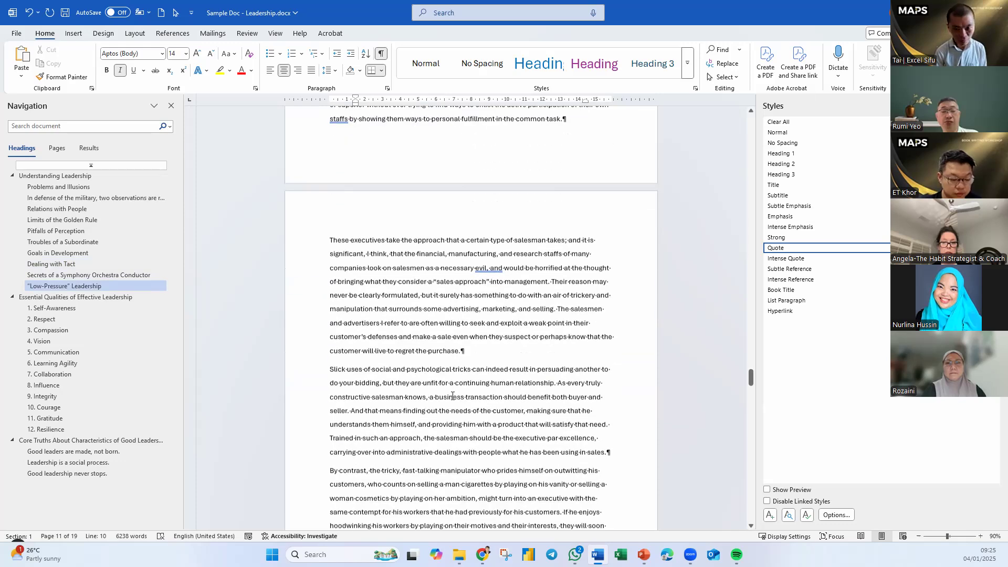
scroll(453, 396, down, 14)
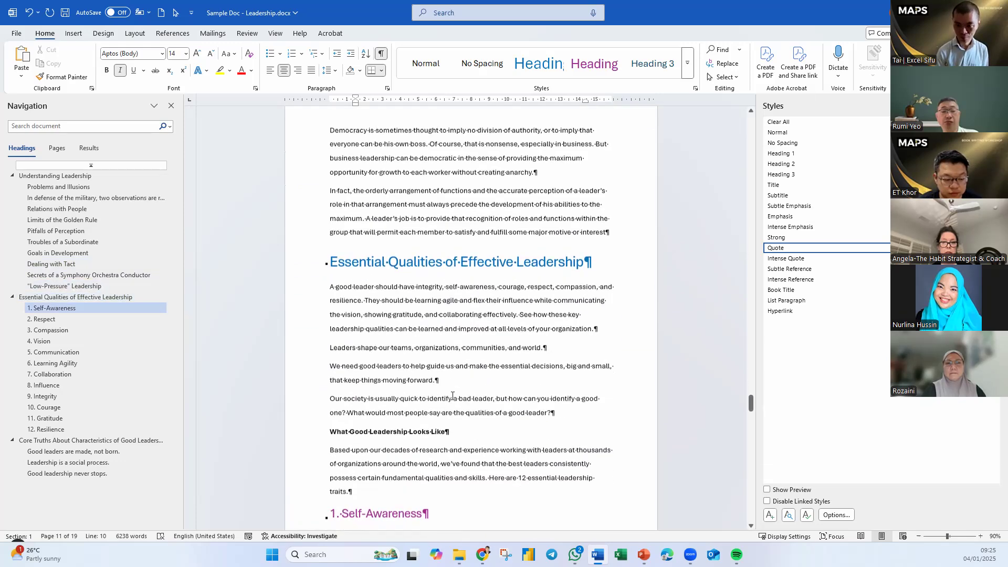
scroll(451, 396, down, 6)
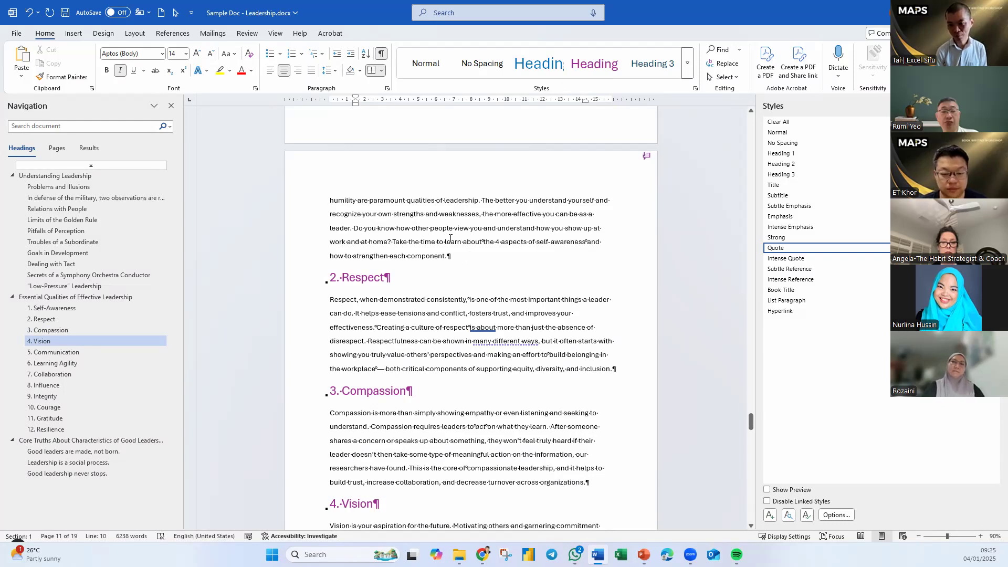
click(492, 228)
scroll(483, 347, up, 10)
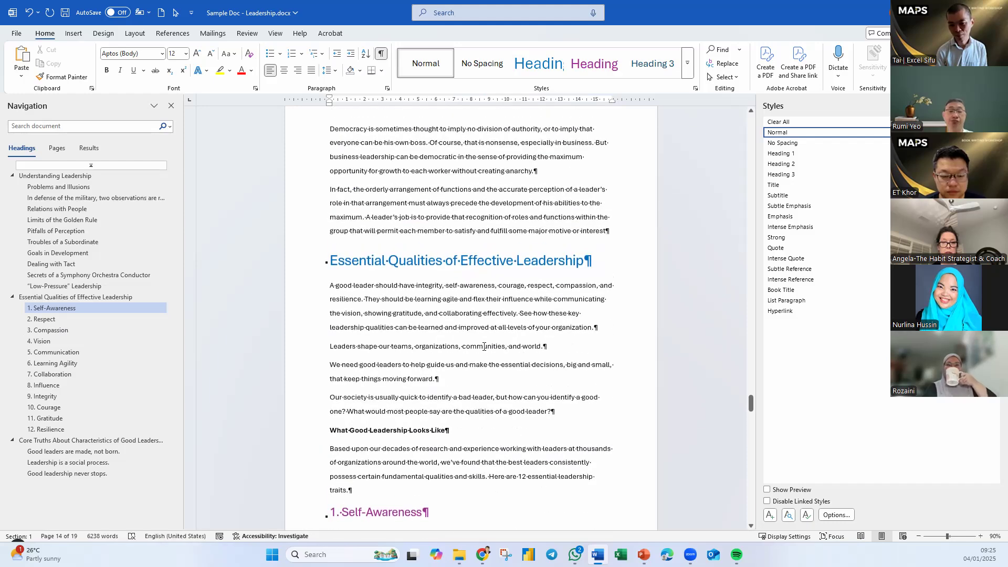
scroll(483, 346, up, 10)
scroll(482, 345, down, 10)
scroll(479, 343, down, 4)
click(383, 206)
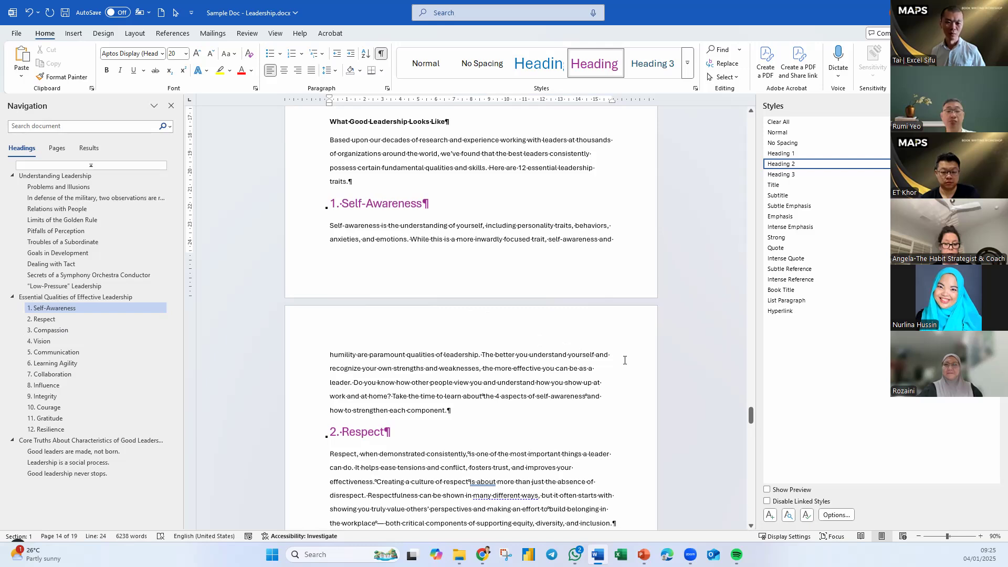
click(421, 239)
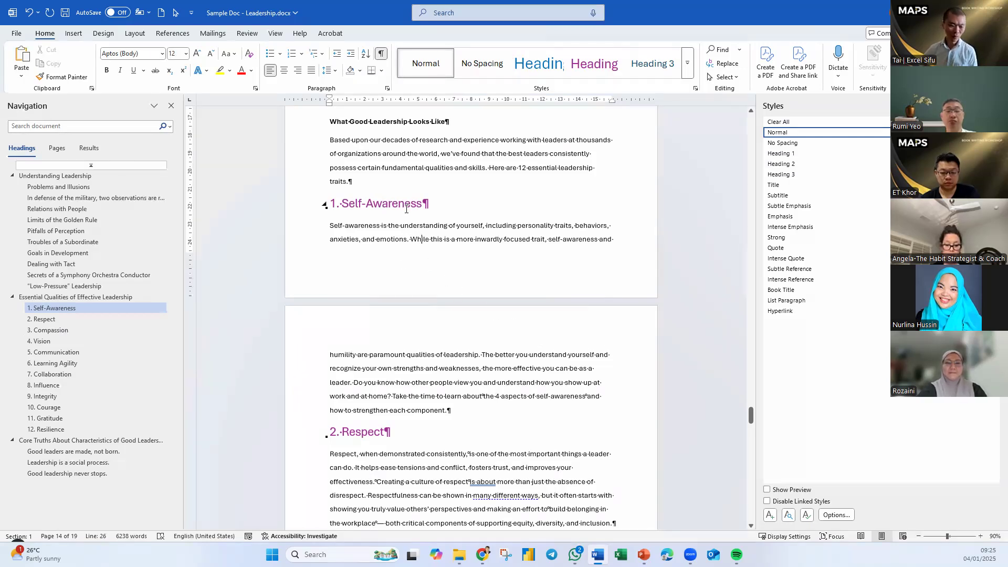
click(414, 368)
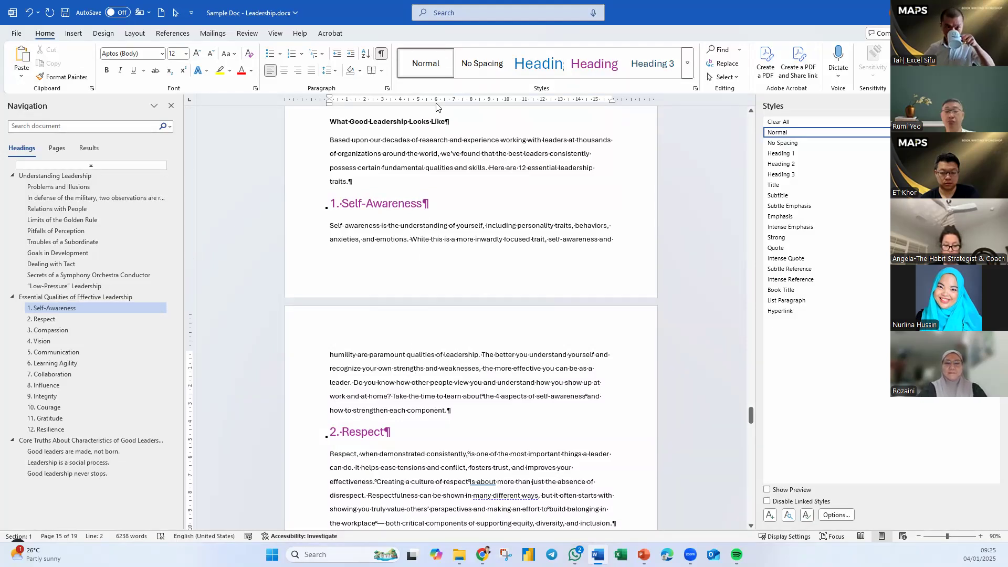
Step: Modify the Normal style's line and page break settings to keep lines together, and apply the style change
right_click(431, 71)
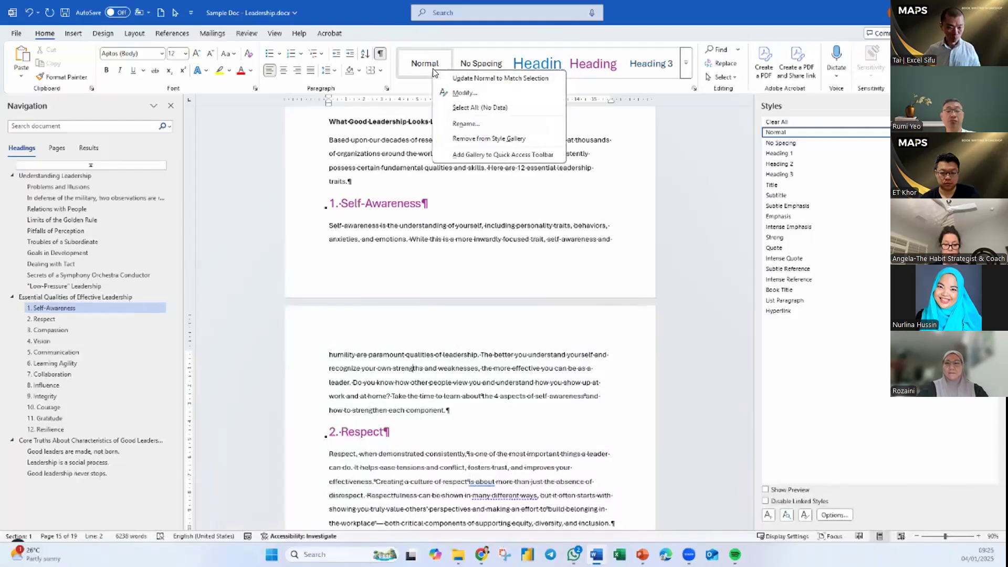
click(477, 98)
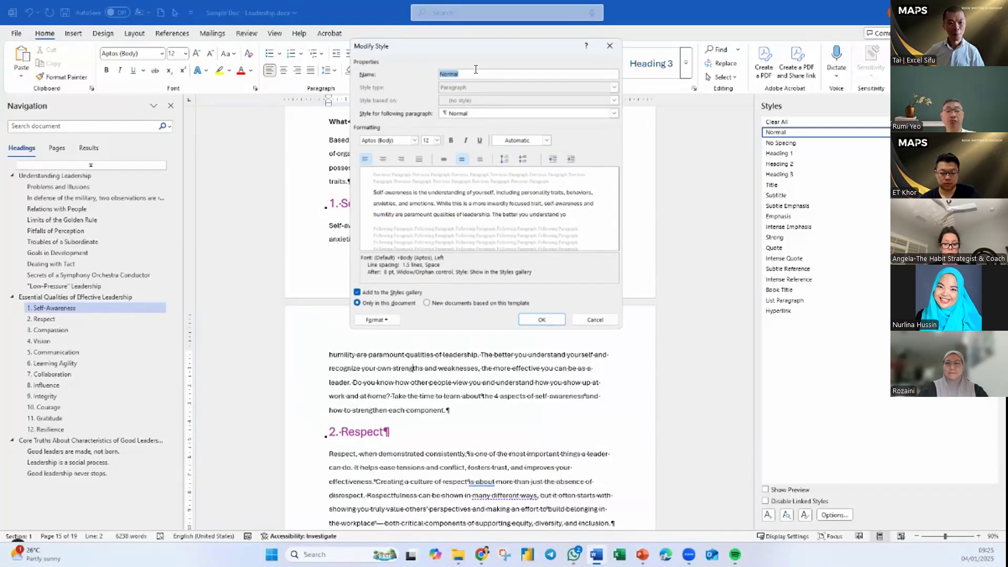
drag(461, 43, 541, 56)
click(470, 331)
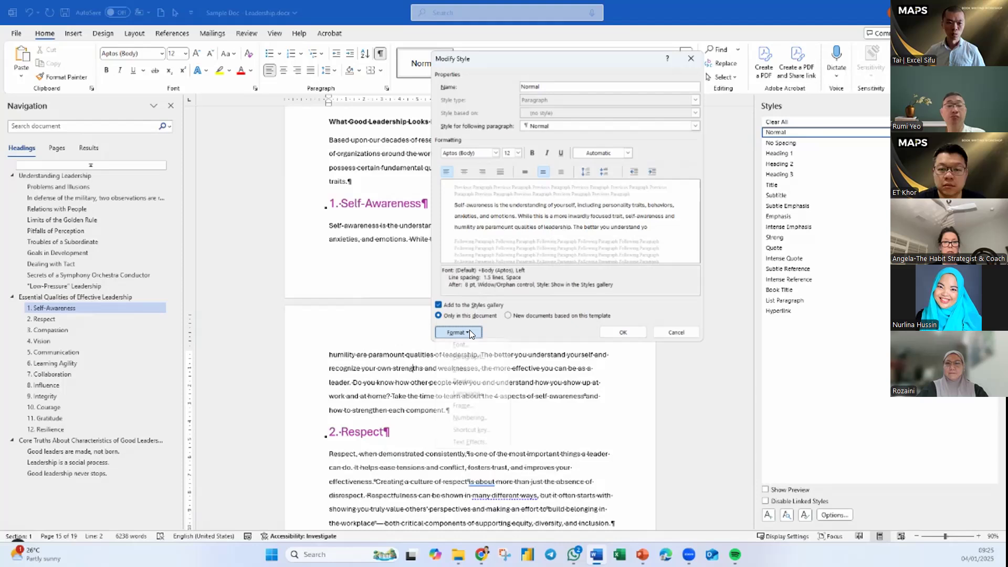
click(476, 356)
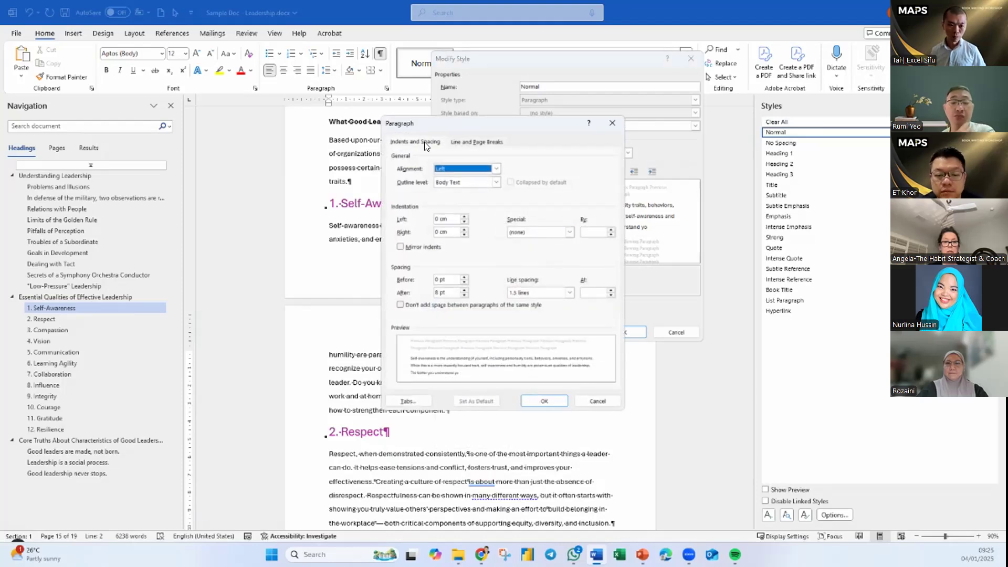
click(476, 141)
drag(458, 124, 519, 125)
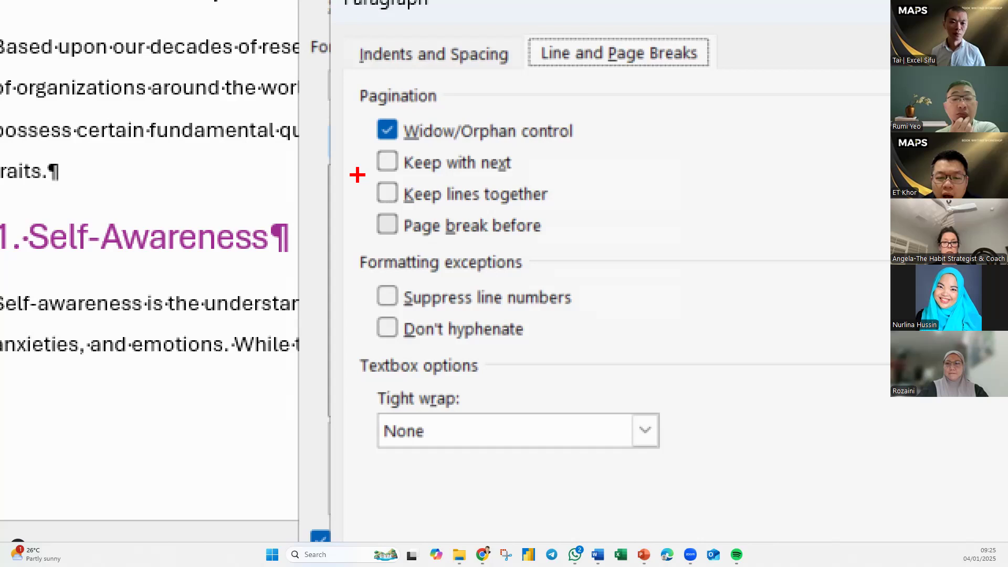
drag(358, 175, 571, 214)
key(Escape)
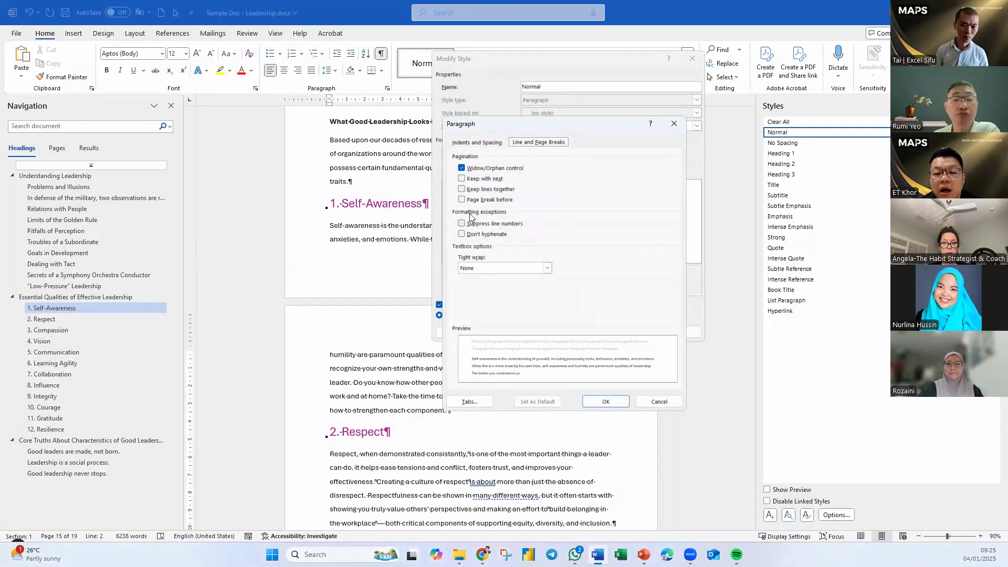
click(463, 193)
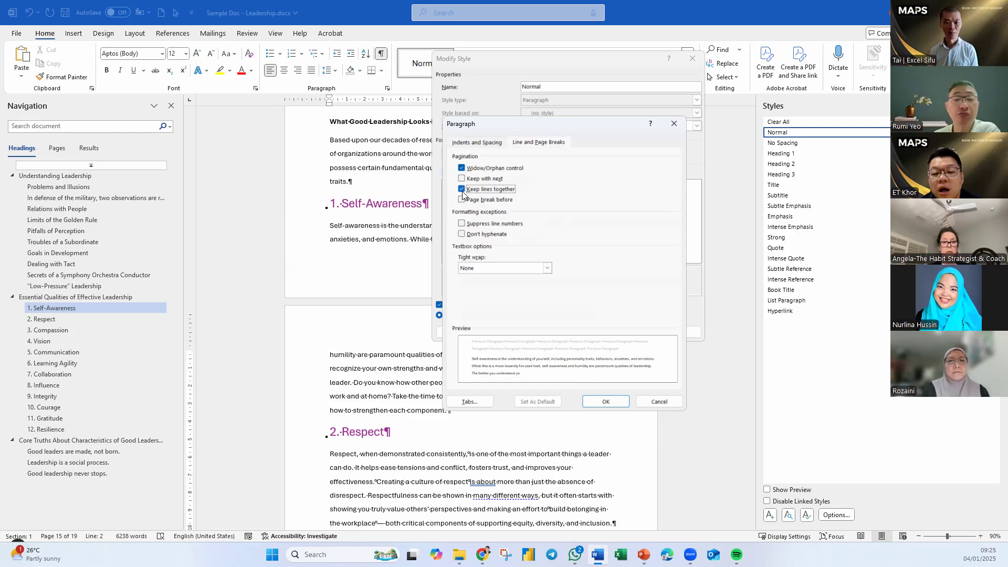
click(605, 402)
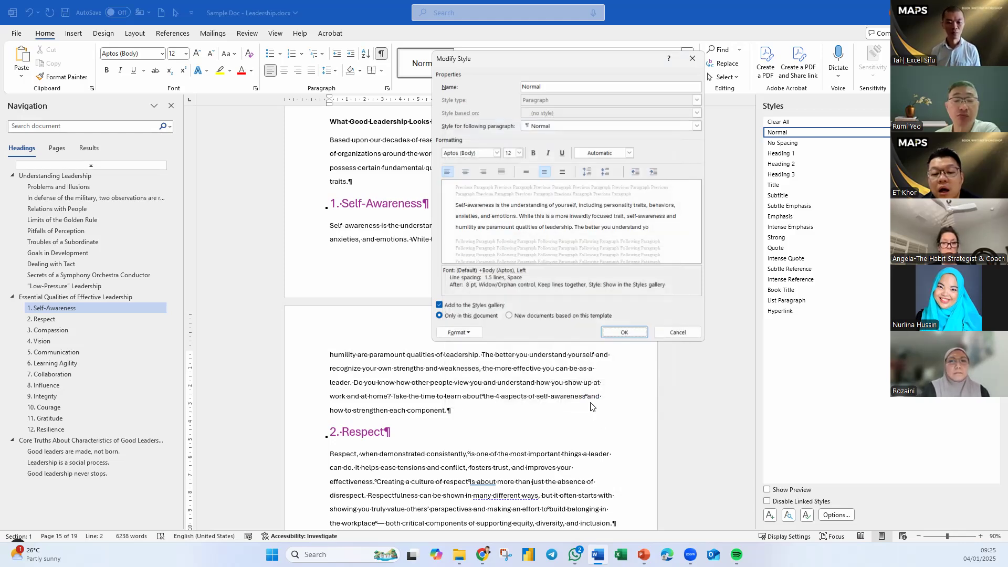
click(624, 332)
Step: Examine how paragraphs sit around the page breaks, from the "Low-Pressure" Leadership section through Self-Awareness to the Influence and Integrity sections
scroll(402, 391, up, 3)
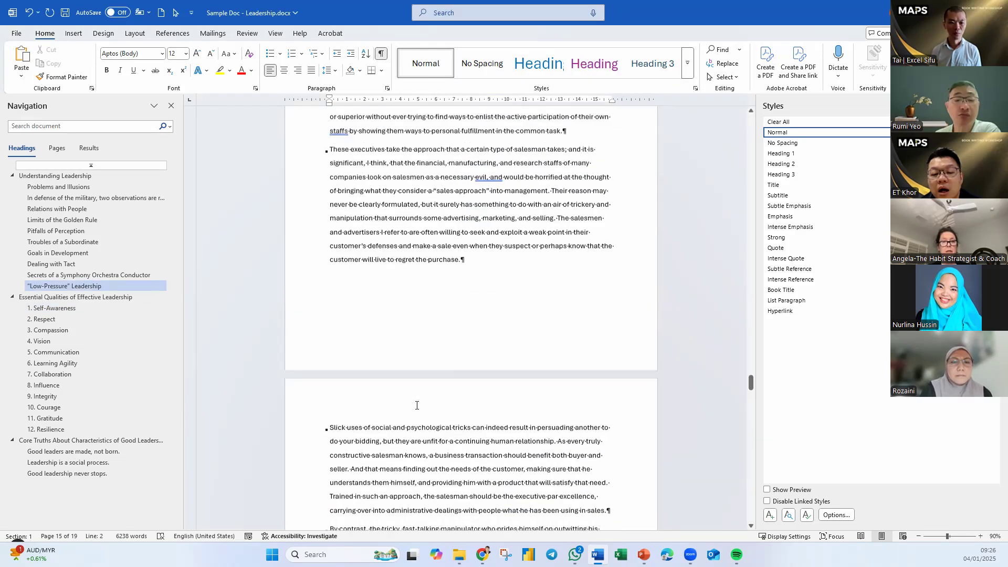
scroll(417, 405, down, 15)
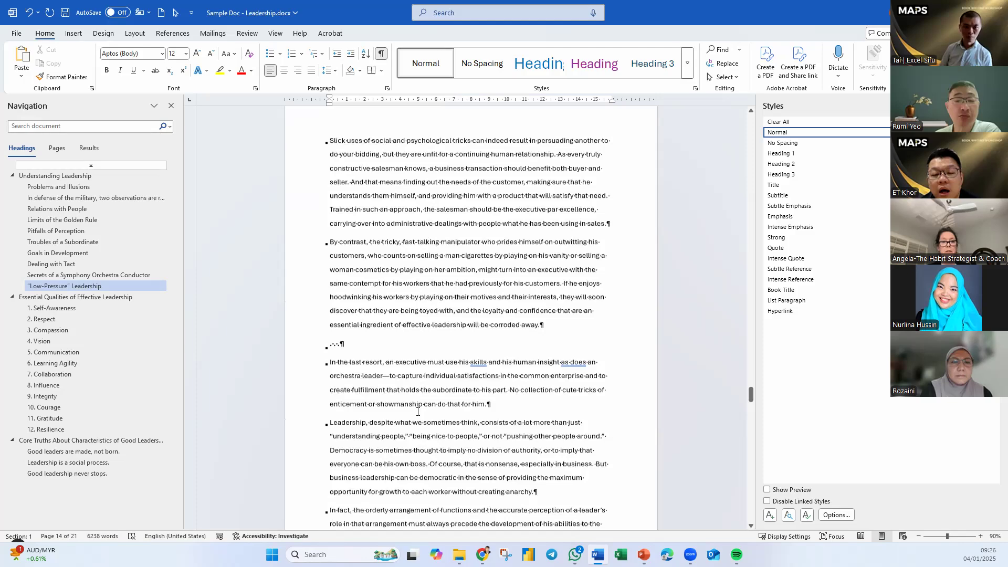
scroll(418, 412, up, 10)
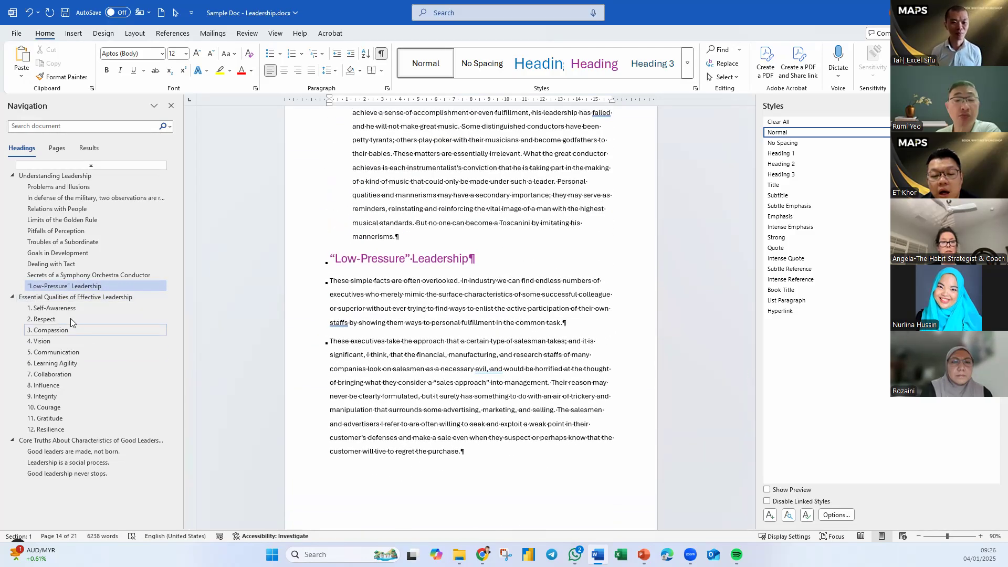
click(70, 309)
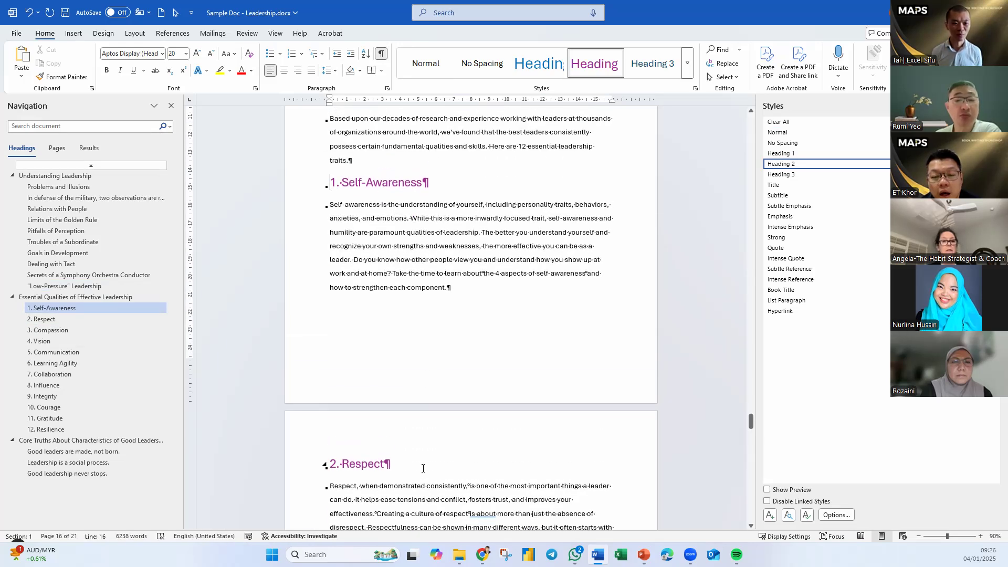
scroll(381, 280, up, 3)
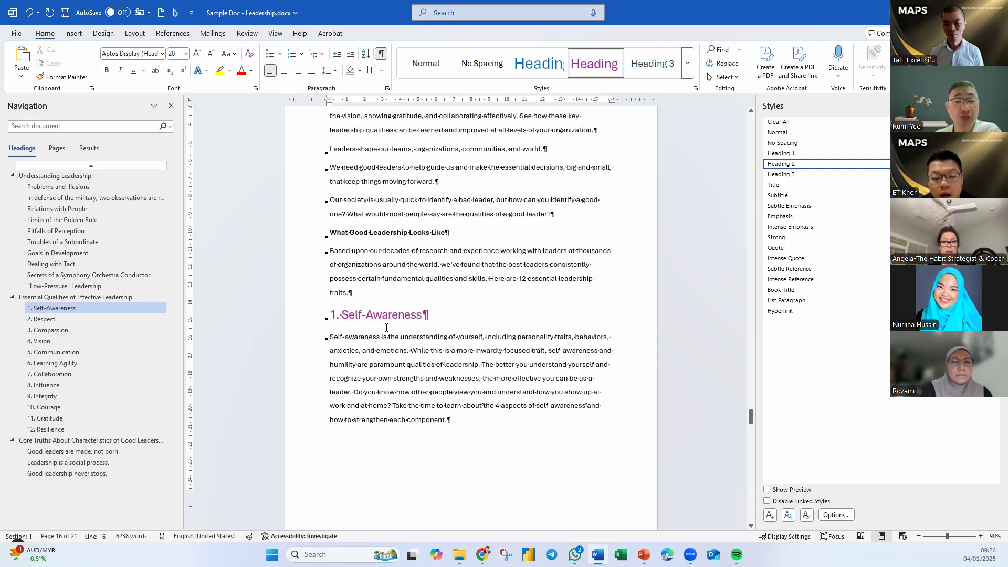
scroll(391, 352, down, 5)
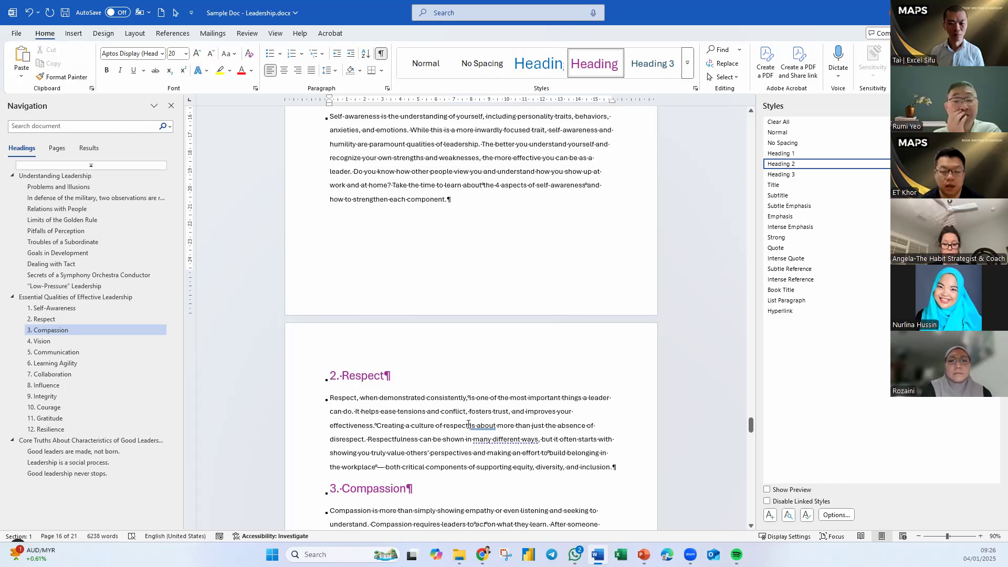
scroll(424, 338, down, 5)
scroll(455, 449, down, 9)
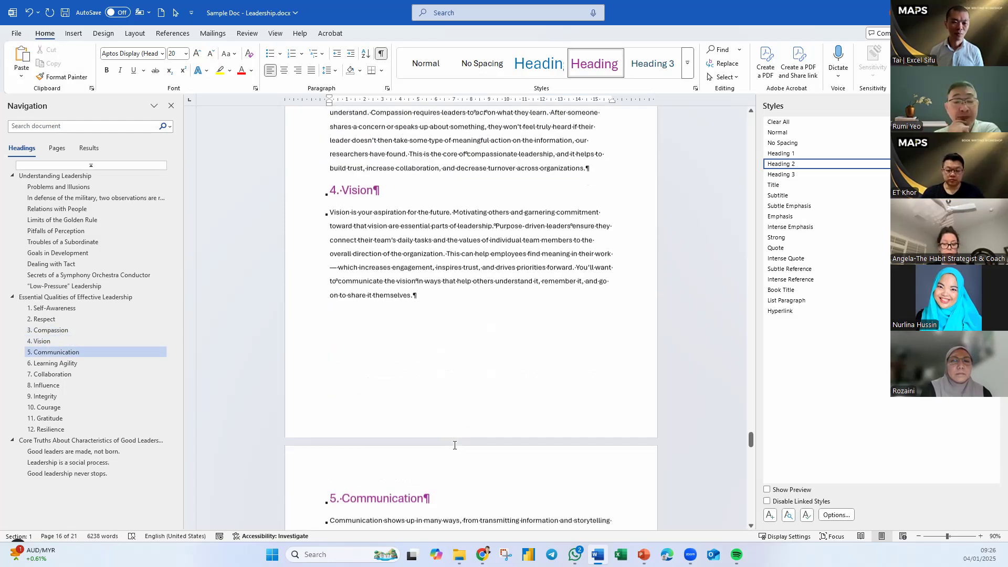
scroll(435, 353, down, 8)
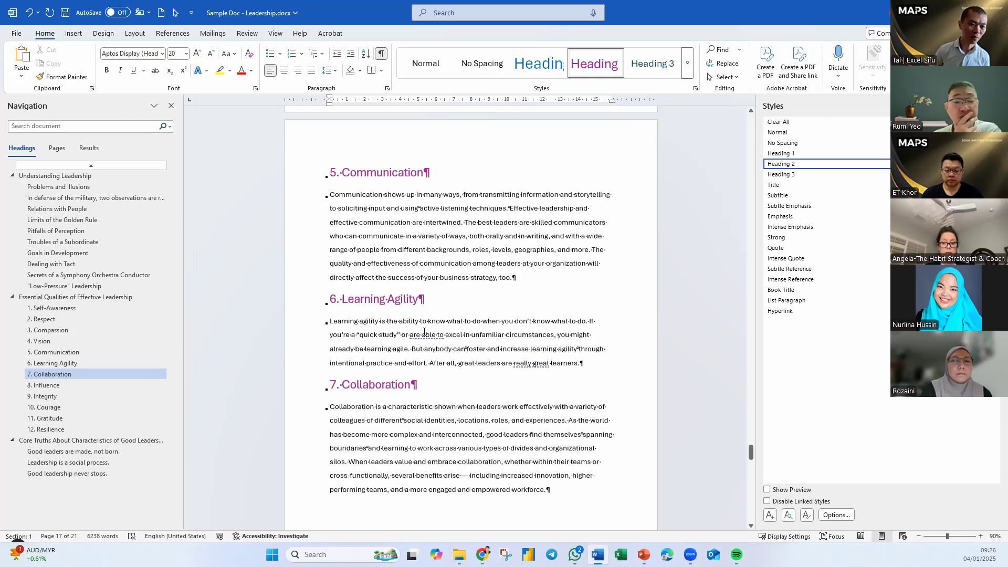
scroll(446, 364, down, 2)
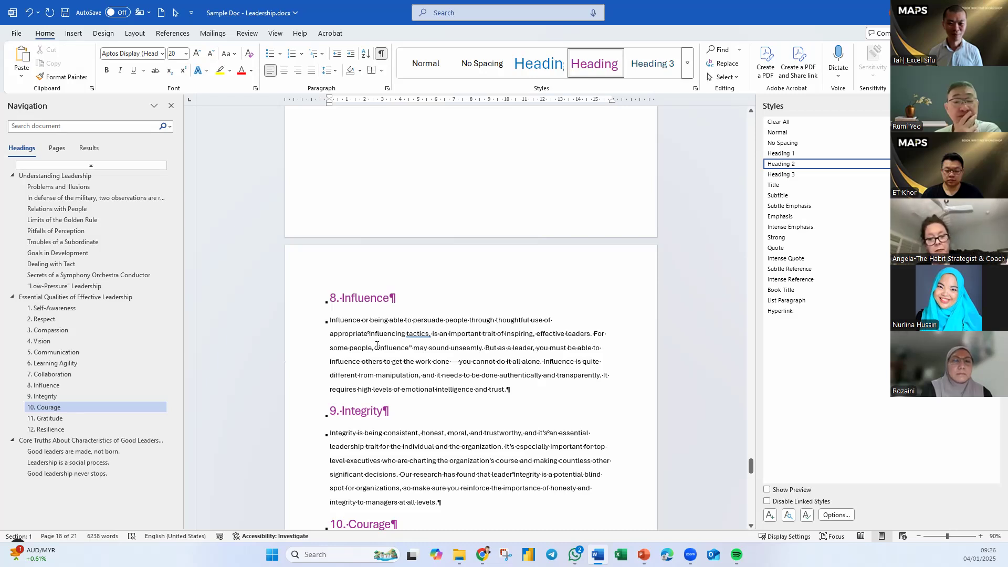
Step: Modify the Heading 1 style's line and page break settings to add a page break before, working from the "Core Truths About Characteristics of Good Leadership" heading
scroll(377, 345, down, 10)
scroll(377, 347, down, 6)
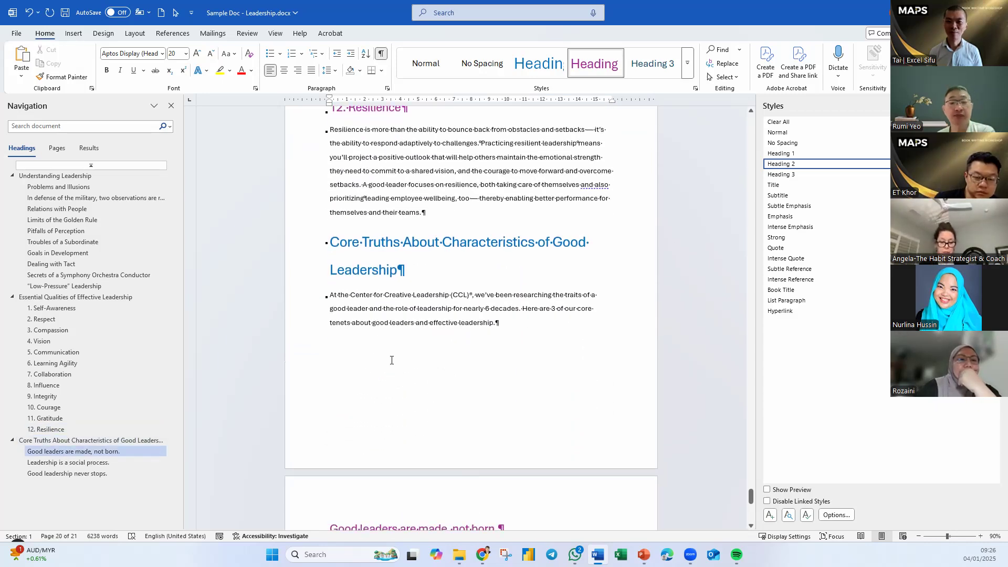
click(373, 244)
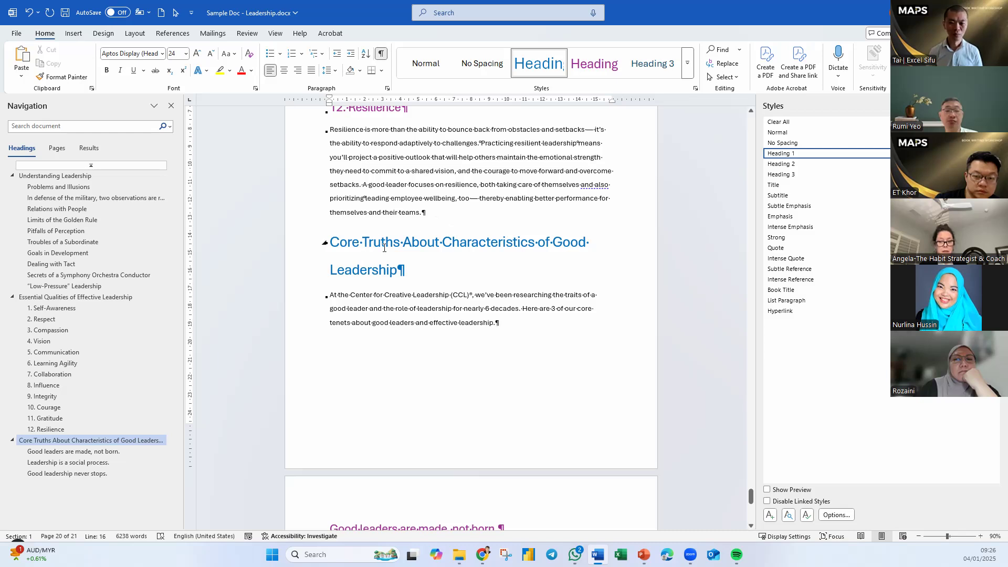
scroll(396, 227, up, 1)
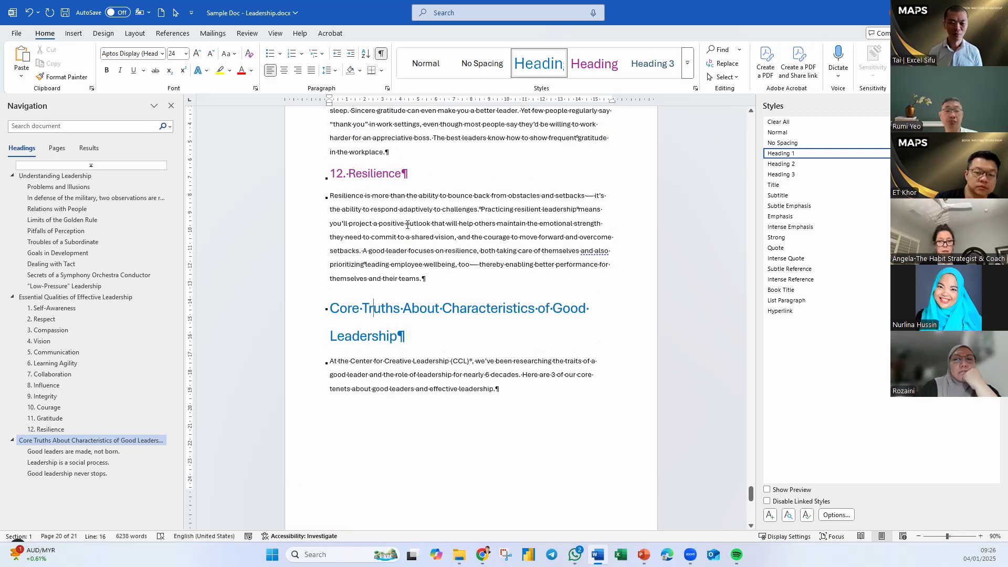
right_click(535, 74)
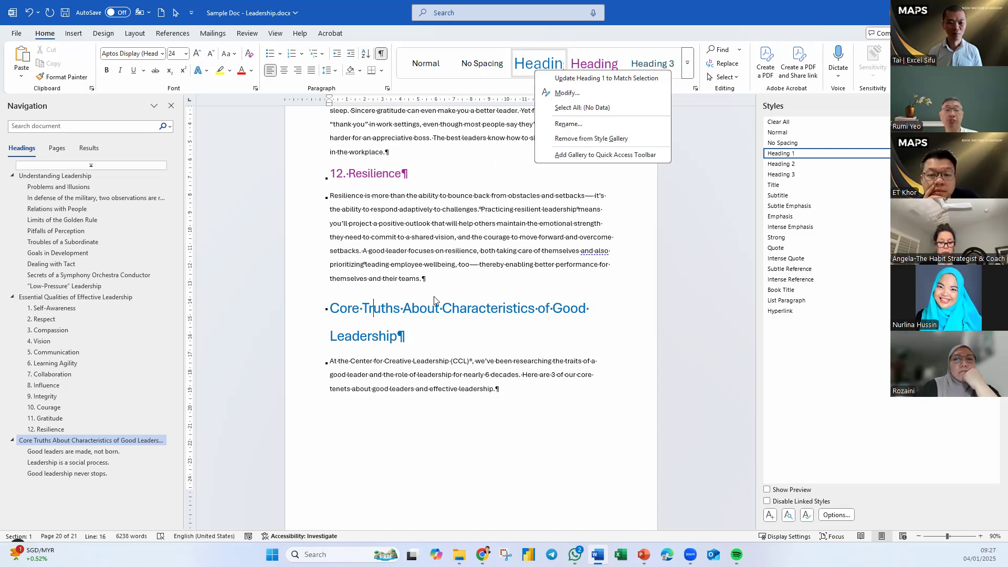
click(414, 302)
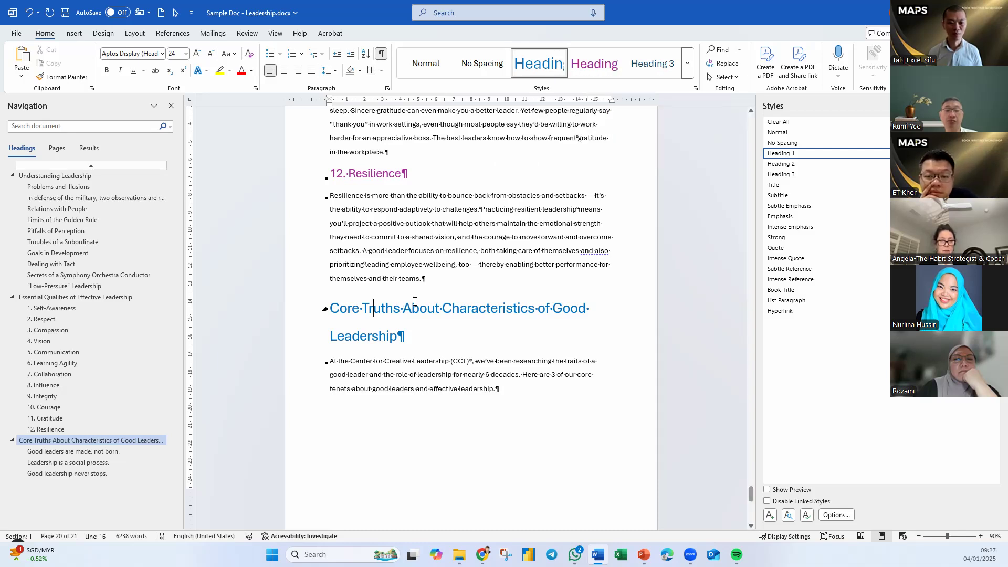
right_click(530, 68)
click(554, 89)
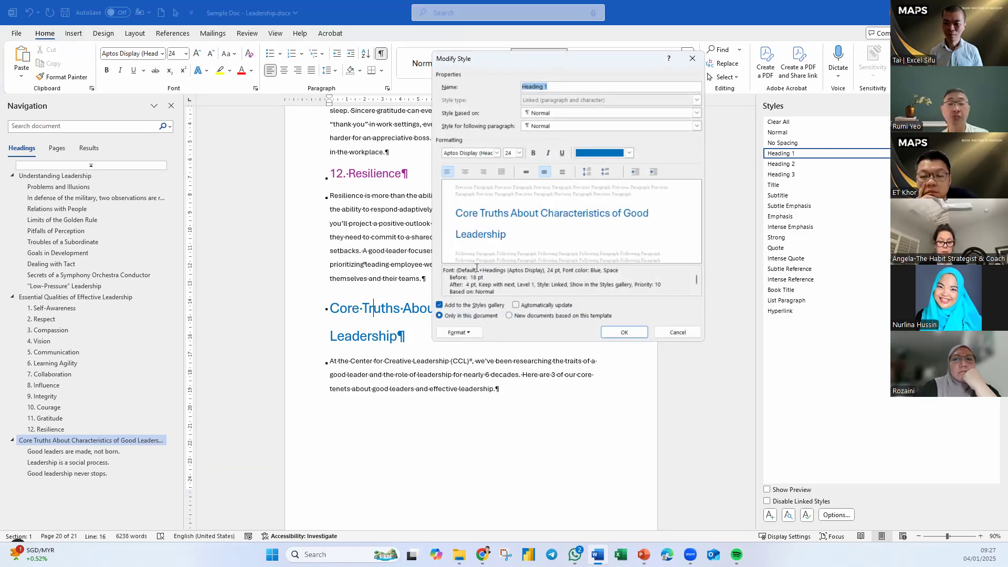
click(458, 332)
click(475, 353)
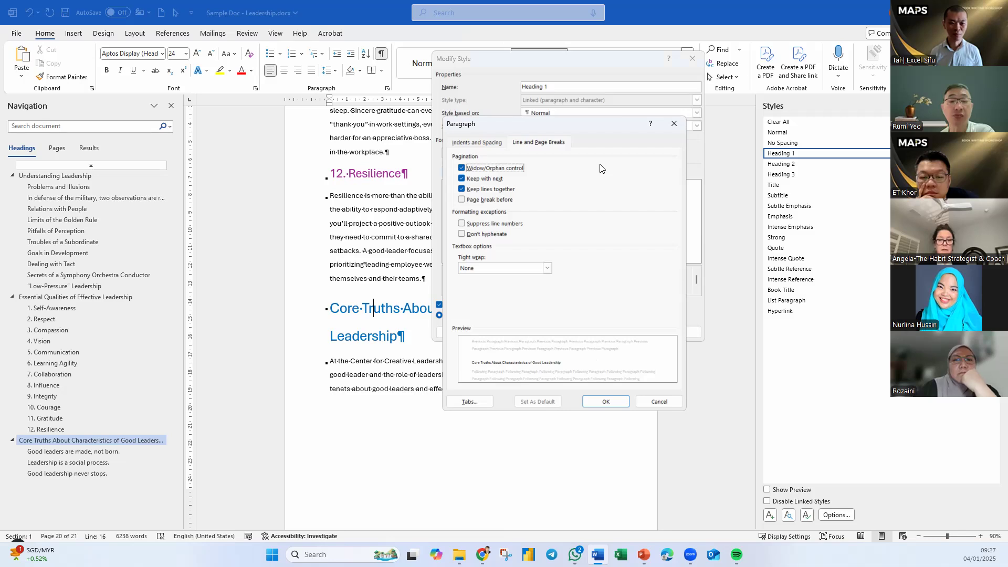
click(462, 201)
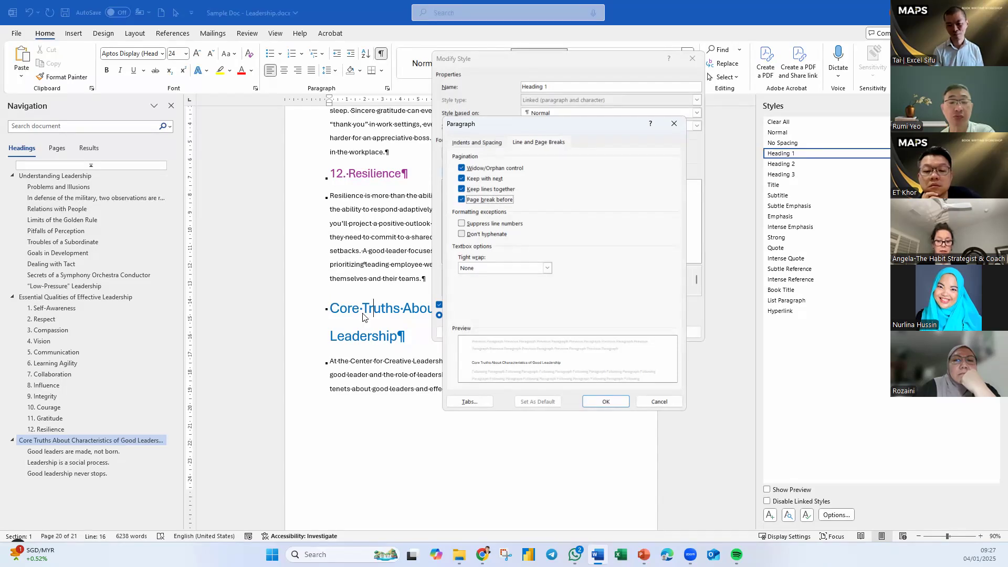
click(609, 400)
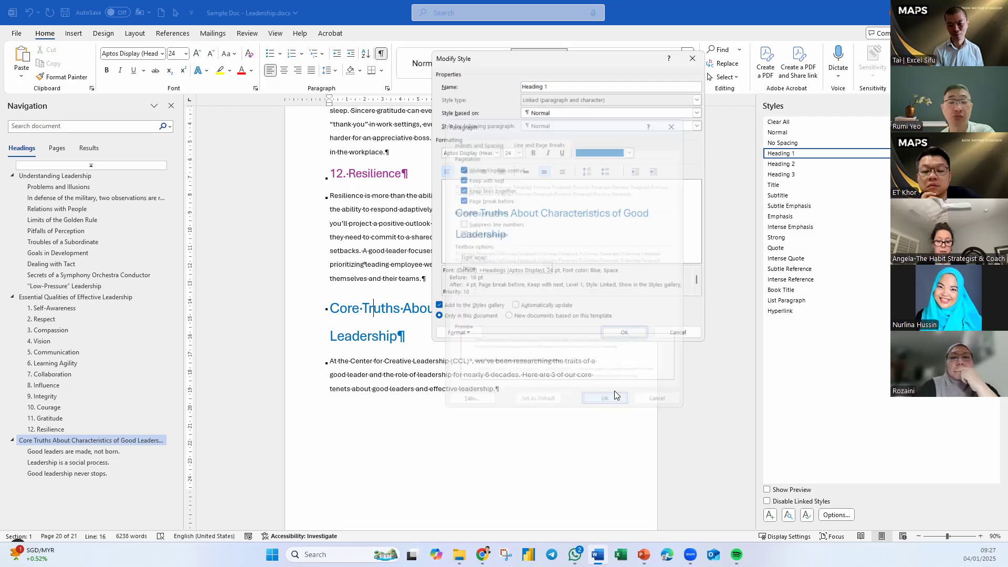
click(630, 332)
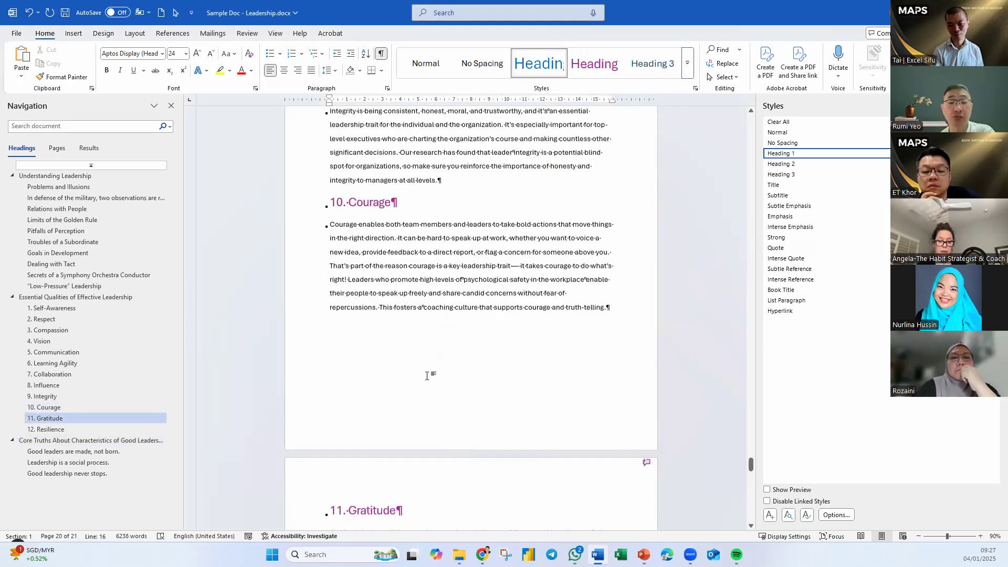
Step: Check where the Core Truths and Understanding Leadership headings start relative to the preceding pages, including the Leadership title page
scroll(426, 376, down, 15)
click(381, 350)
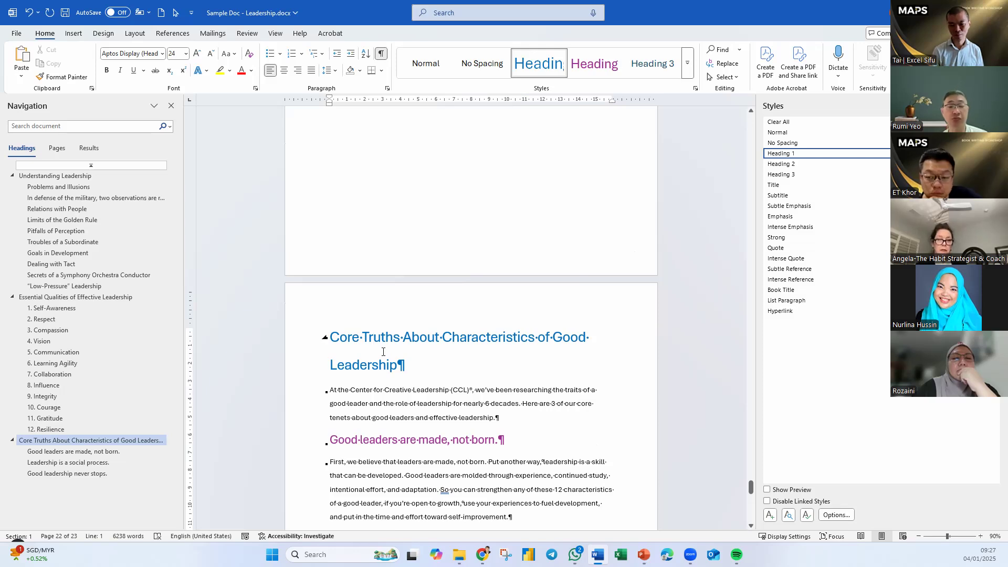
scroll(385, 352, up, 3)
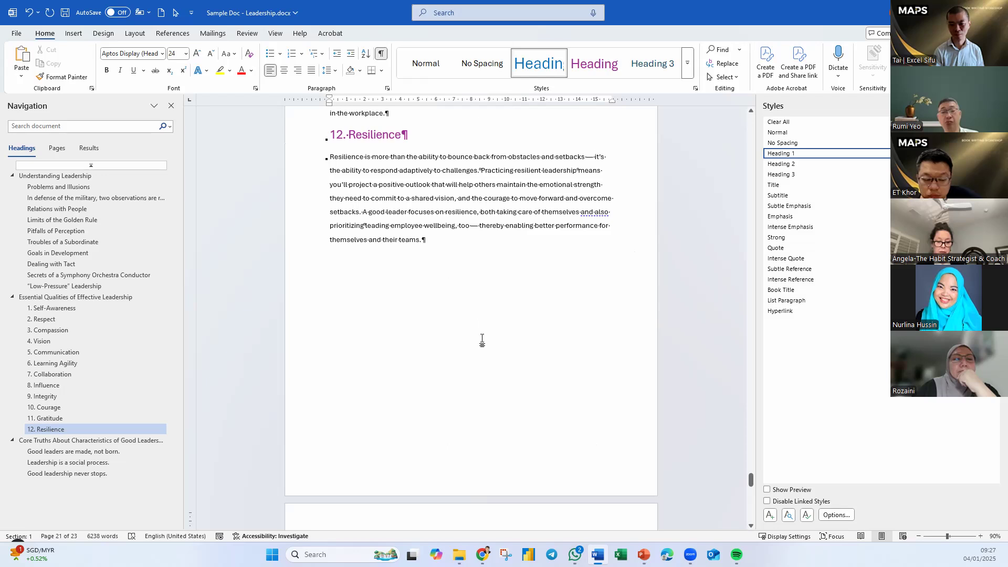
click(70, 177)
scroll(409, 288, up, 4)
scroll(415, 278, up, 10)
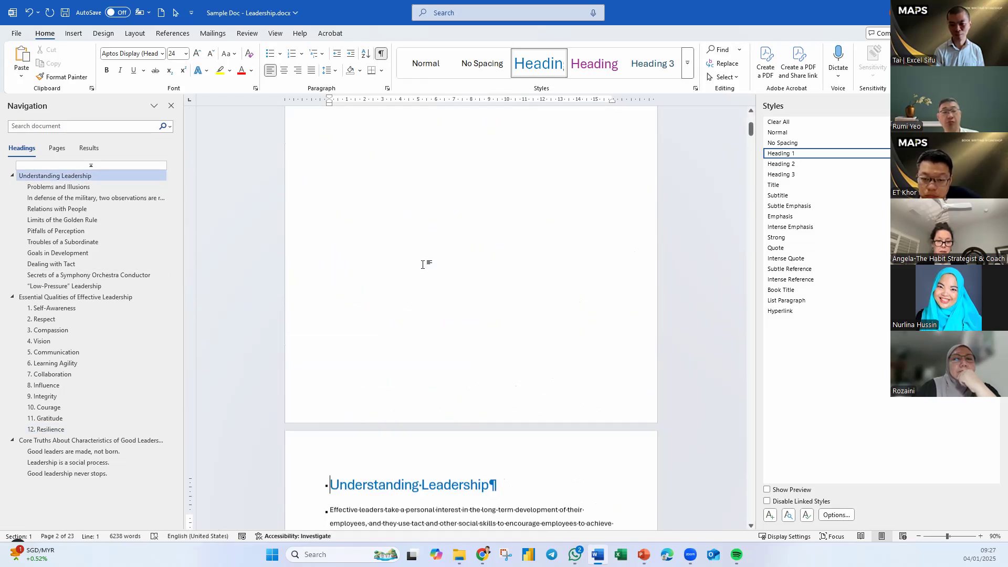
click(370, 197)
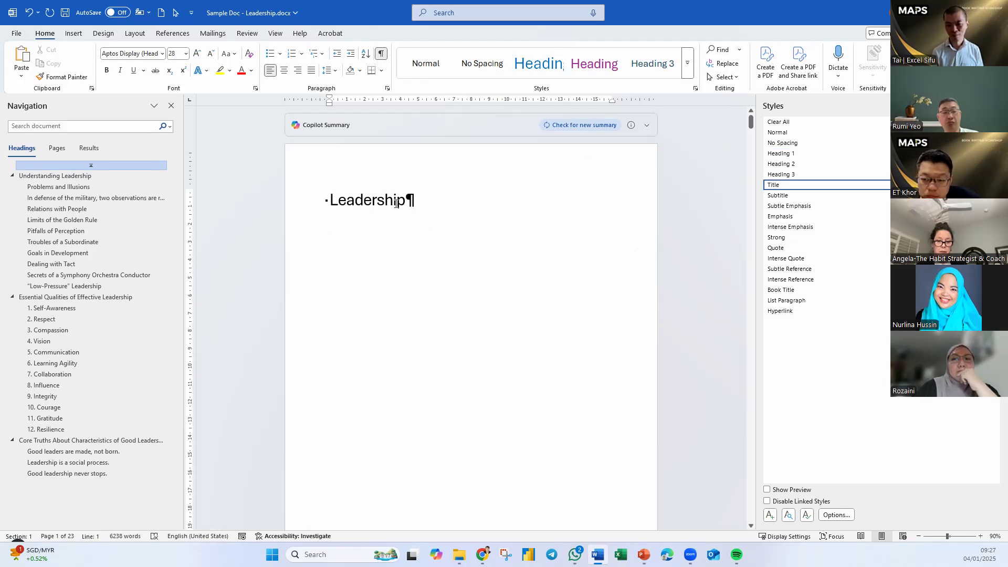
scroll(438, 364, down, 5)
scroll(443, 362, down, 4)
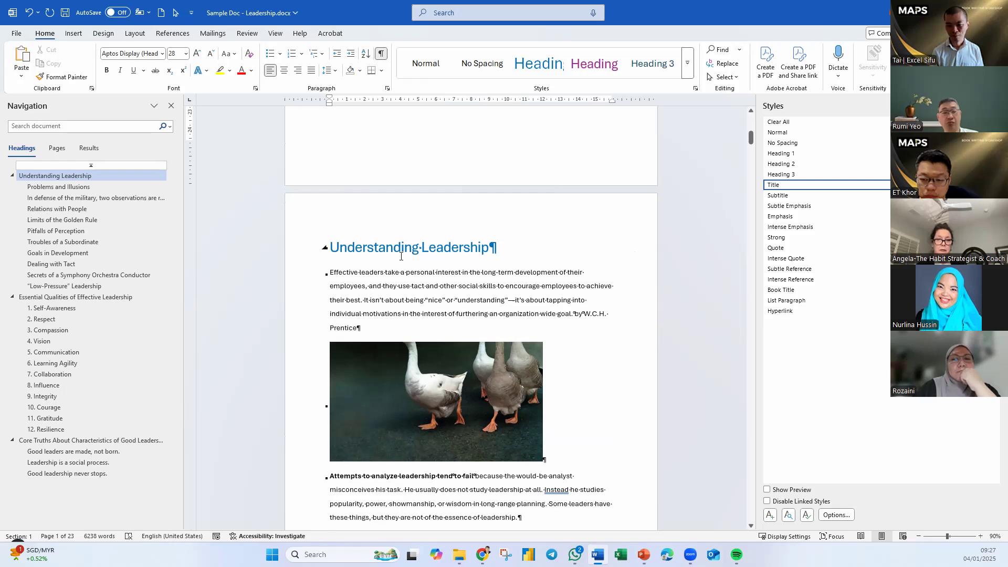
scroll(396, 255, up, 7)
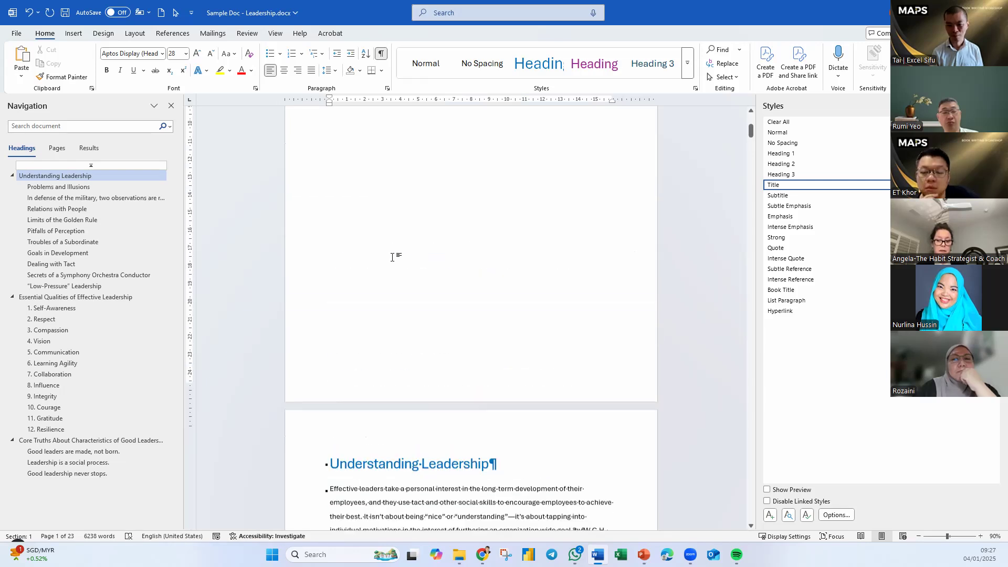
click(372, 179)
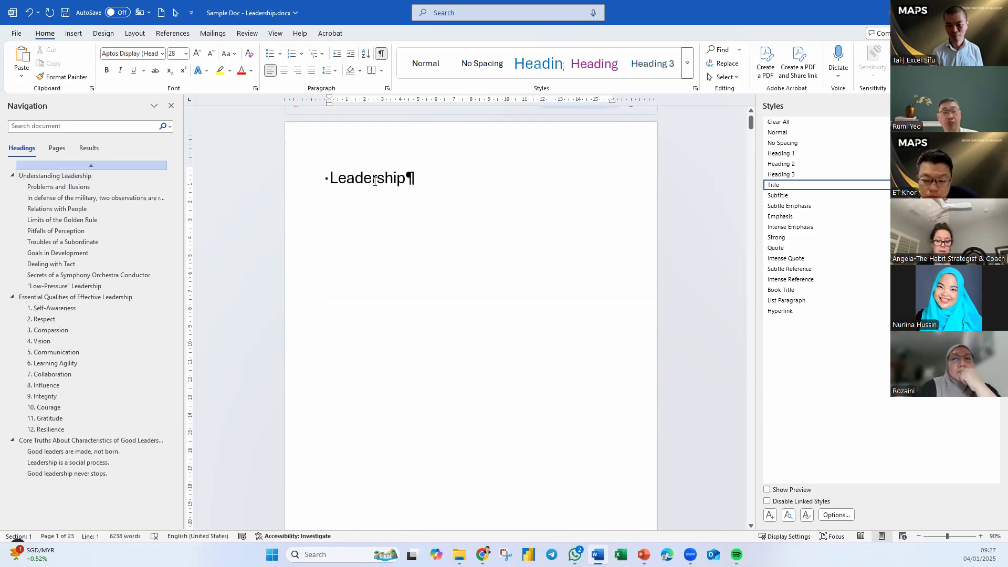
scroll(427, 379, down, 7)
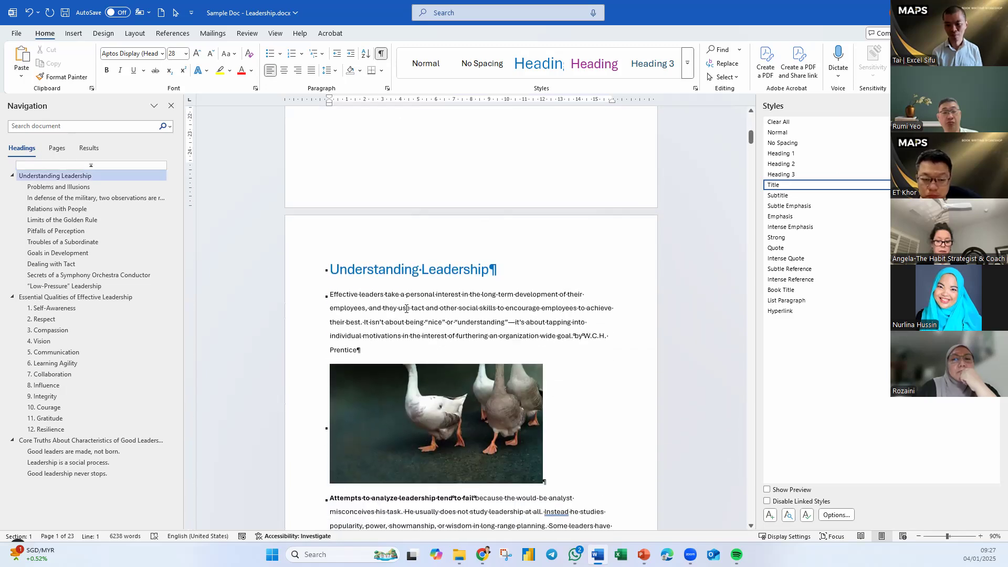
scroll(396, 275, down, 1)
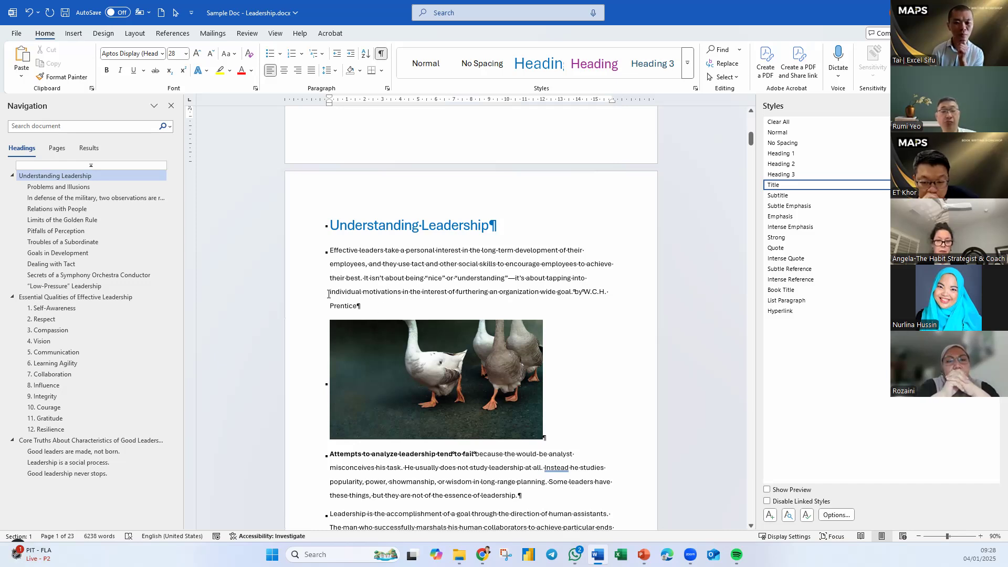
Step: Examine how paragraphs and headings sit around the page breaks from the Understanding Leadership introduction through to Relations with People
scroll(314, 323, down, 9)
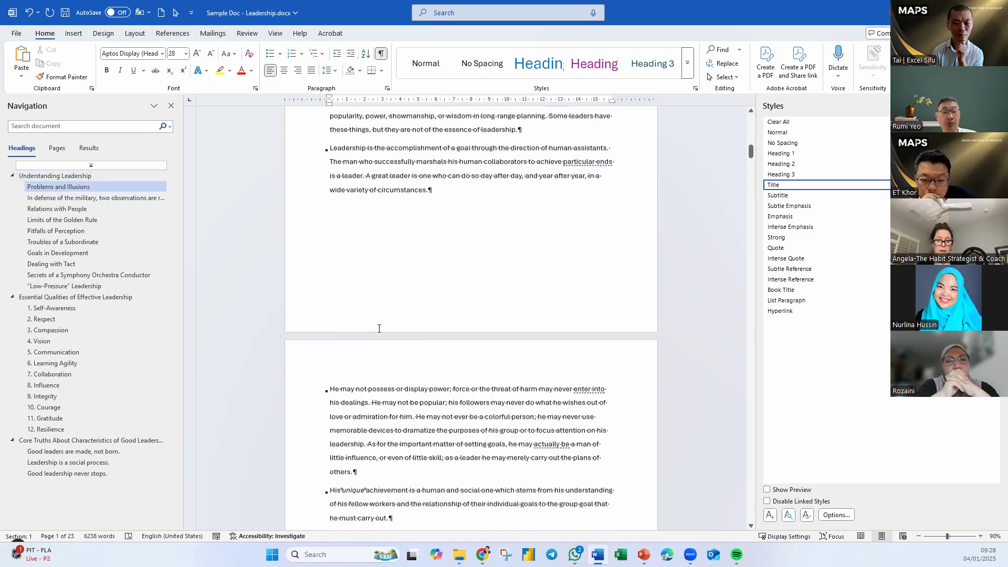
scroll(378, 329, down, 5)
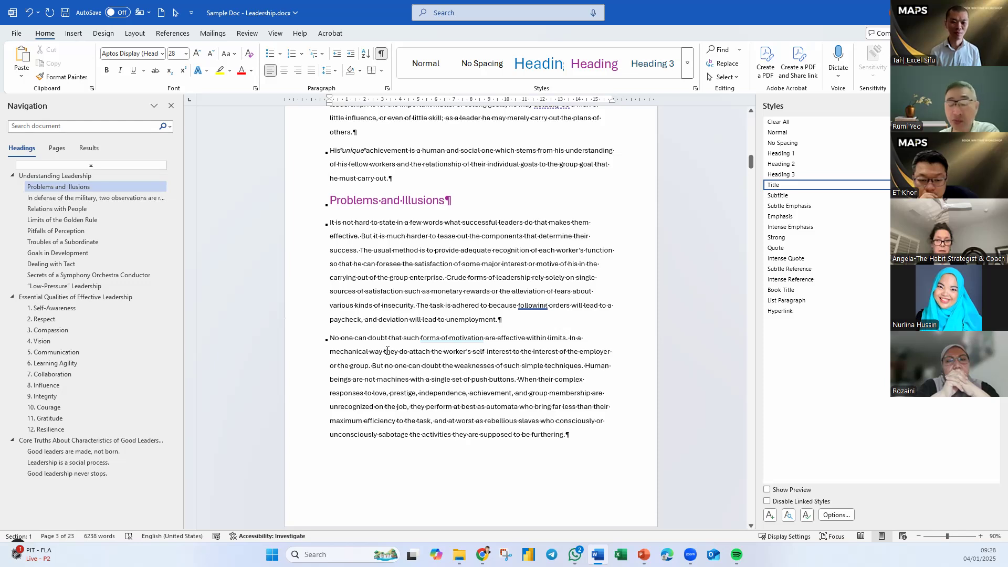
scroll(387, 350, up, 2)
scroll(361, 250, down, 1)
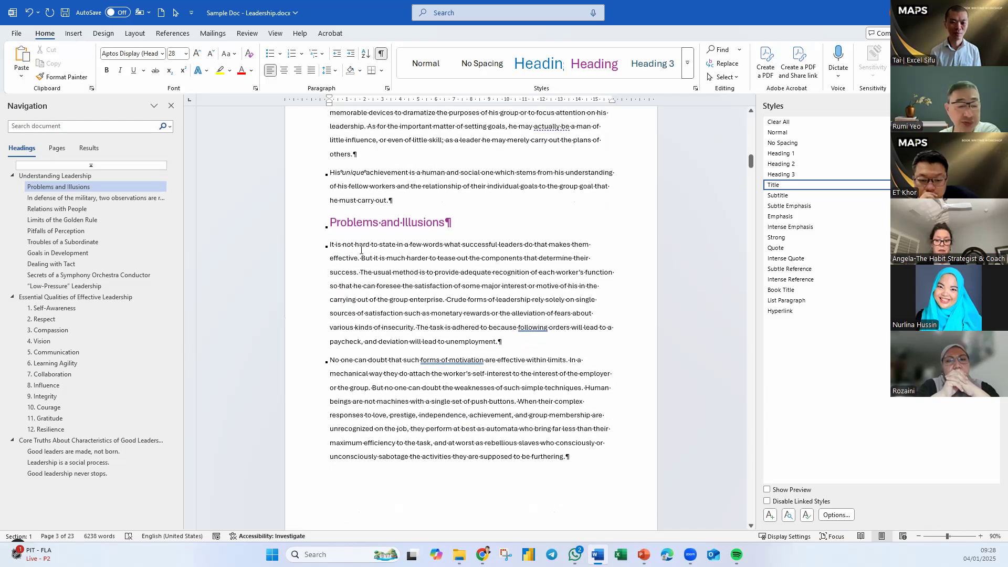
scroll(375, 462, down, 3)
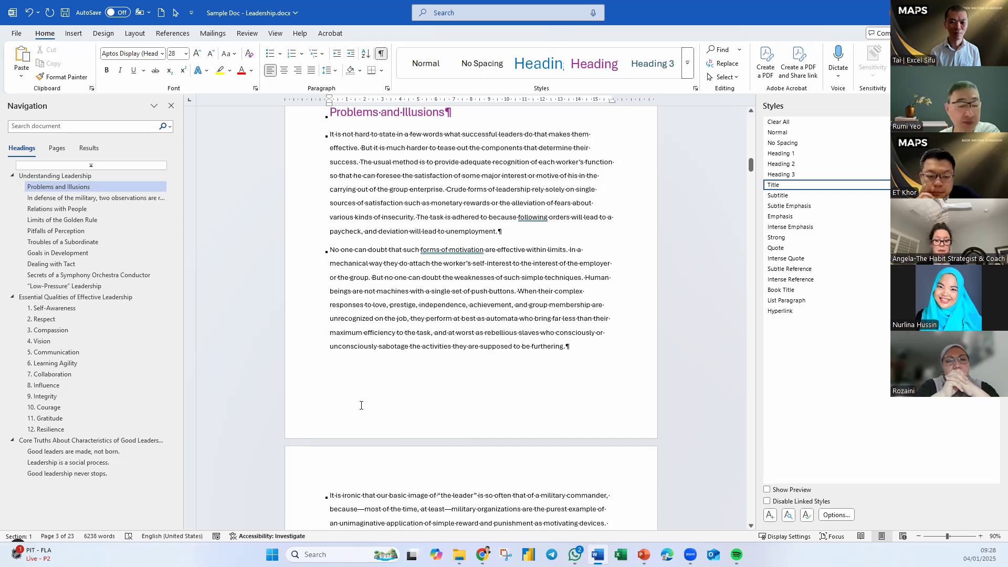
scroll(372, 399, down, 3)
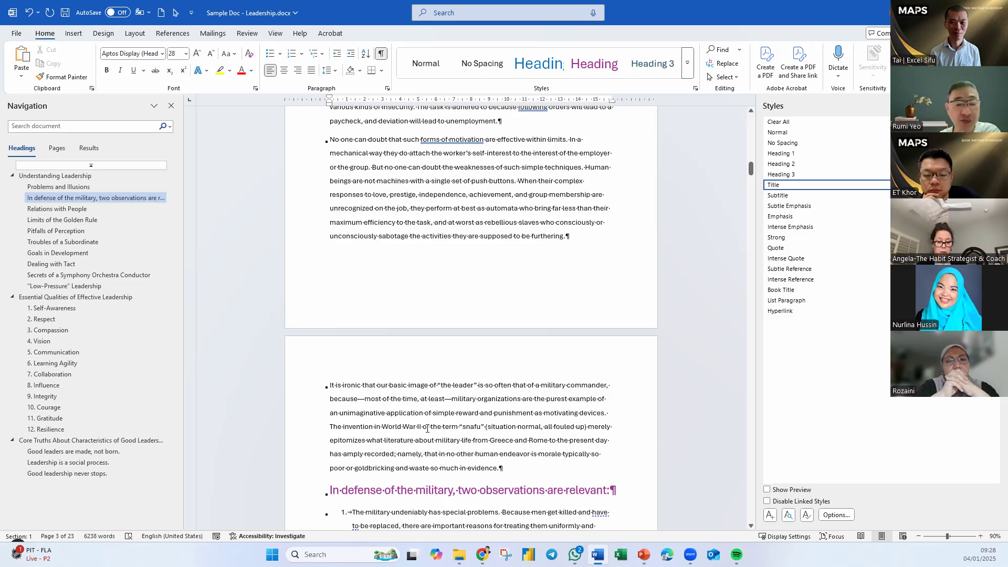
scroll(427, 430, down, 2)
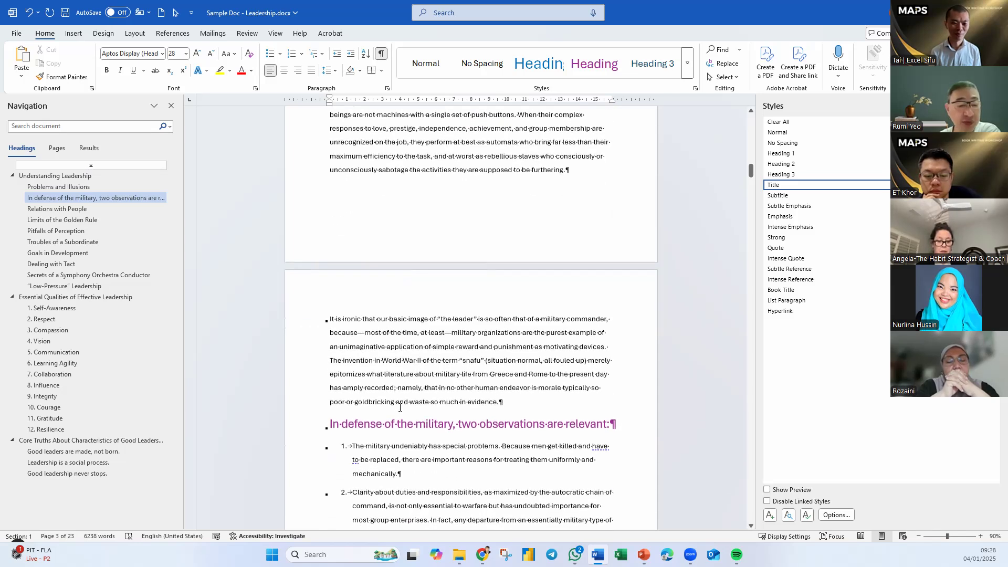
scroll(400, 407, down, 12)
scroll(400, 407, down, 4)
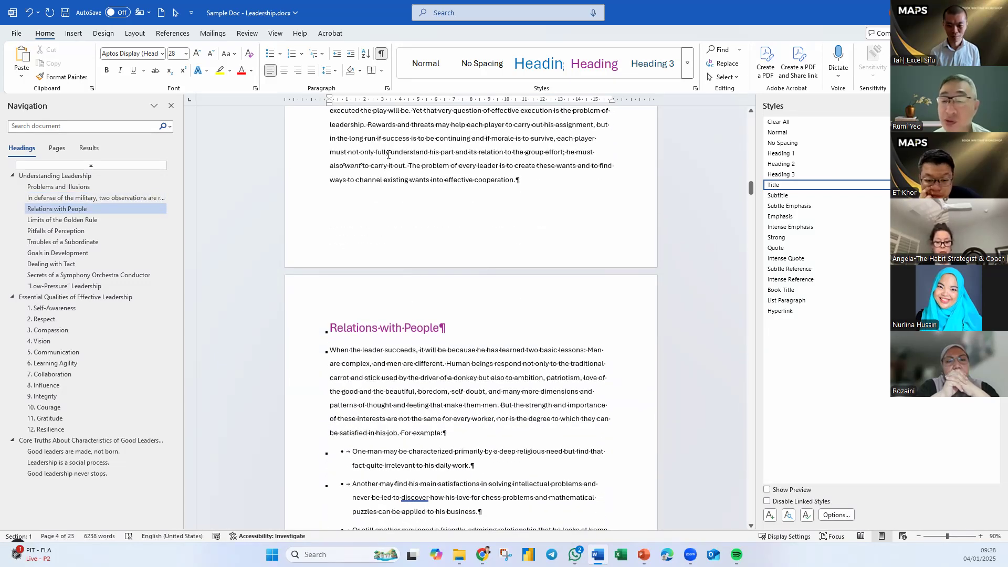
click(393, 153)
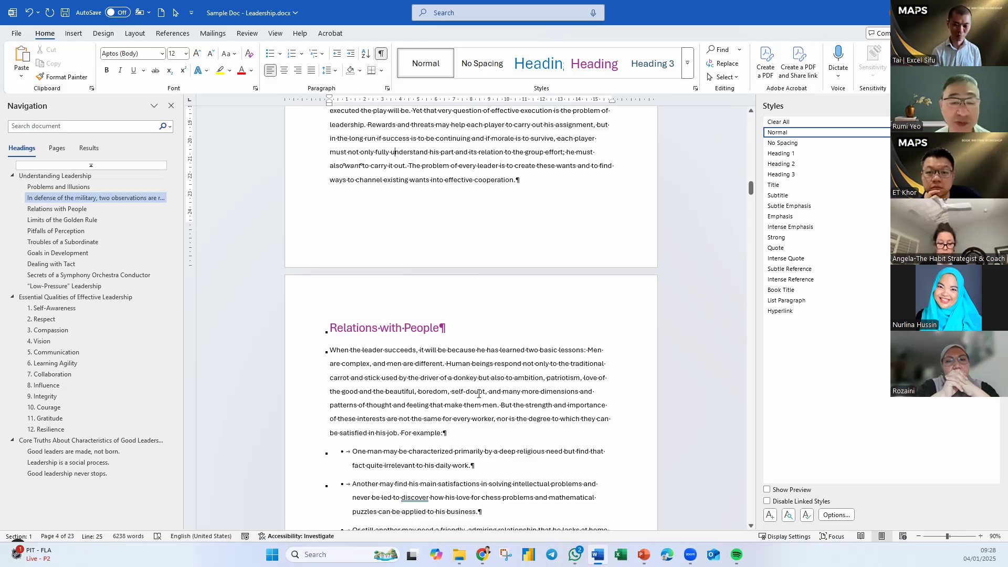
Step: Return to the Leadership title page and examine its title and the page break ahead of Understanding Leadership
scroll(479, 393, up, 8)
click(45, 176)
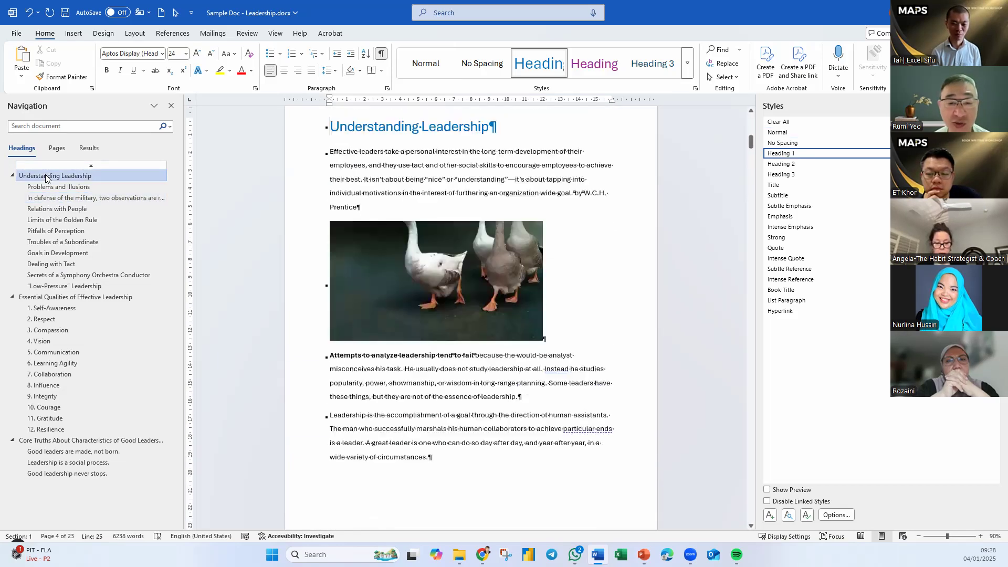
scroll(508, 307, up, 5)
scroll(507, 307, up, 10)
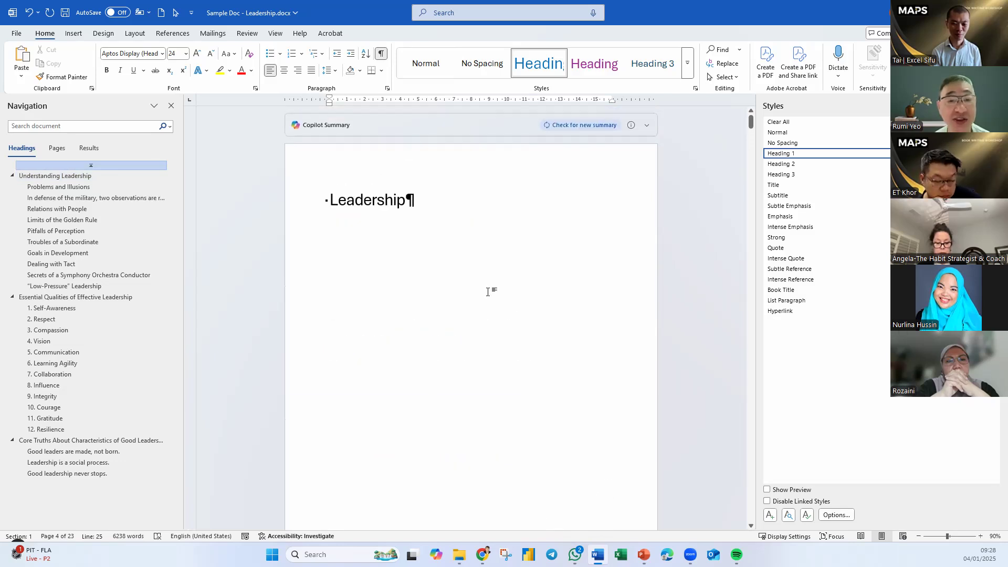
click(395, 206)
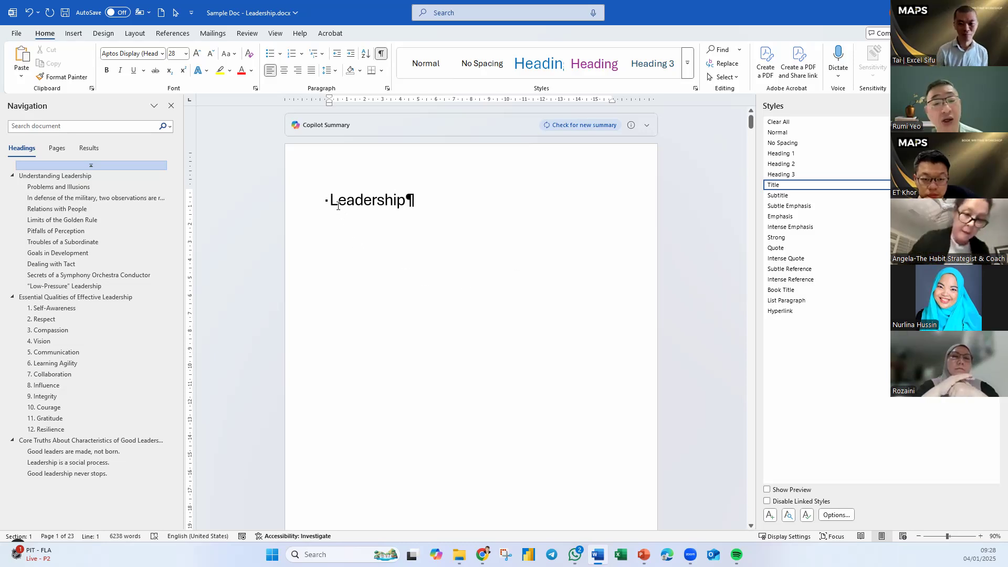
drag(342, 244, 452, 338)
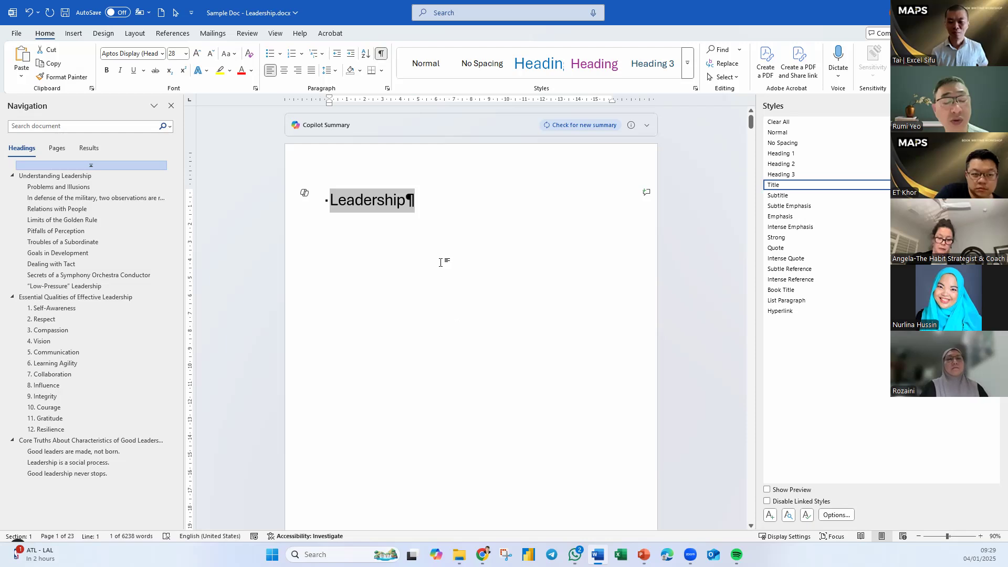
scroll(409, 435, down, 10)
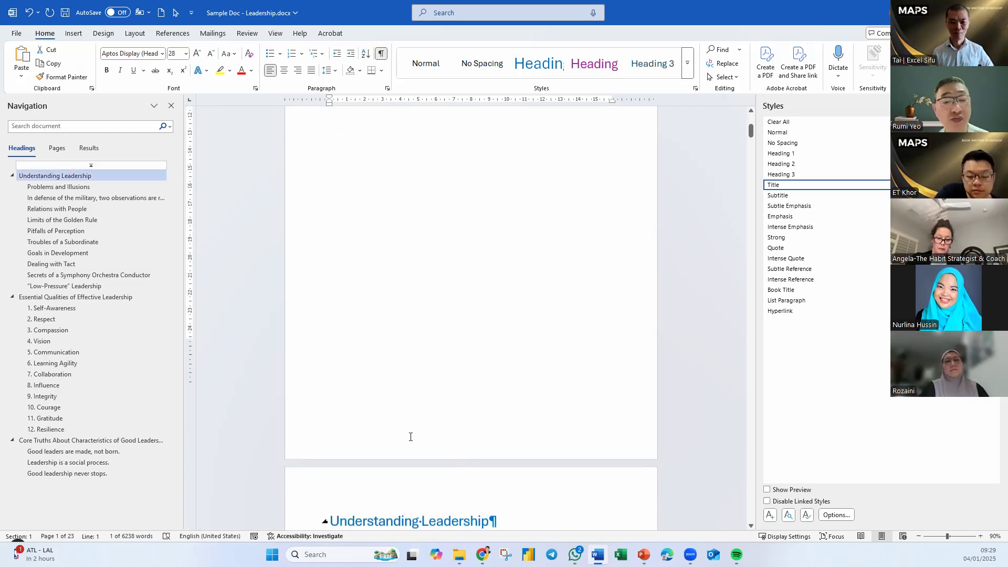
scroll(411, 437, down, 3)
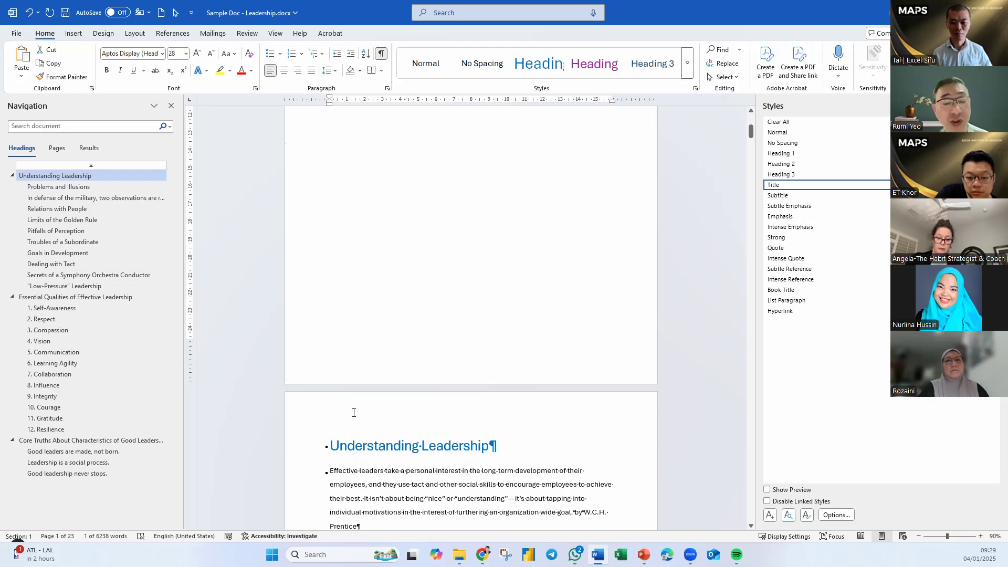
scroll(431, 386, up, 15)
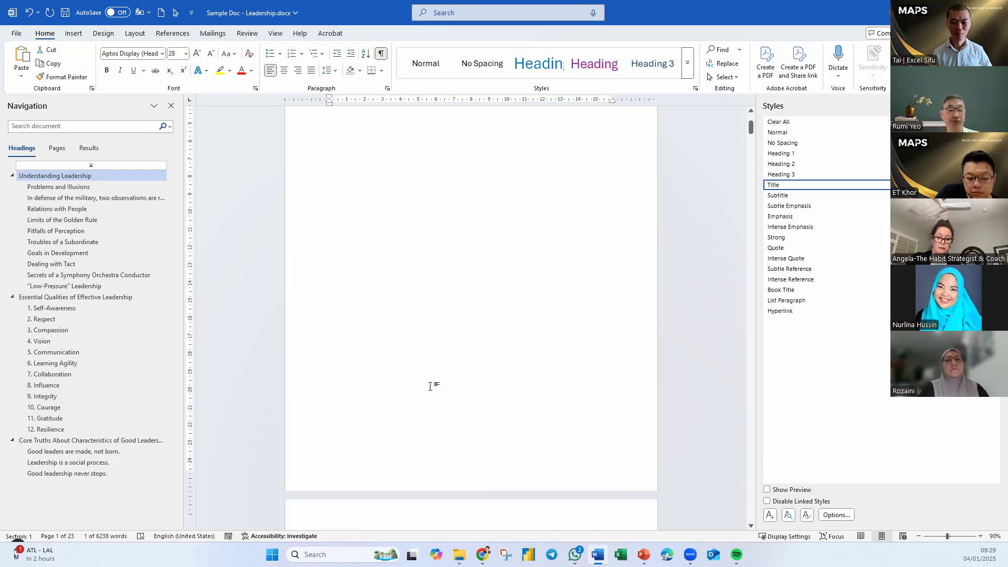
click(411, 343)
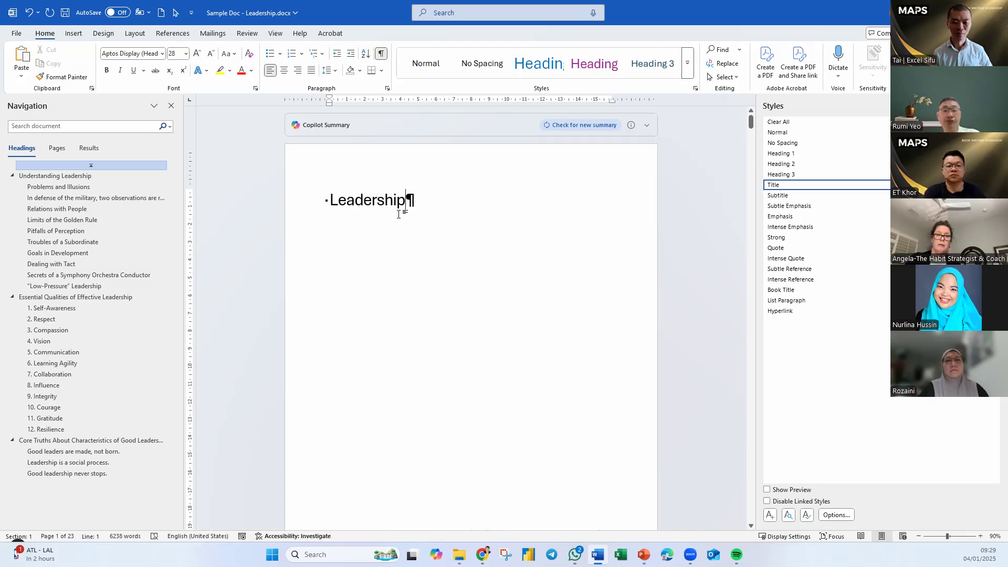
Step: Add a new paragraph below the Leadership title and insert the Automatic Table 2 table of contents there
scroll(436, 436, down, 10)
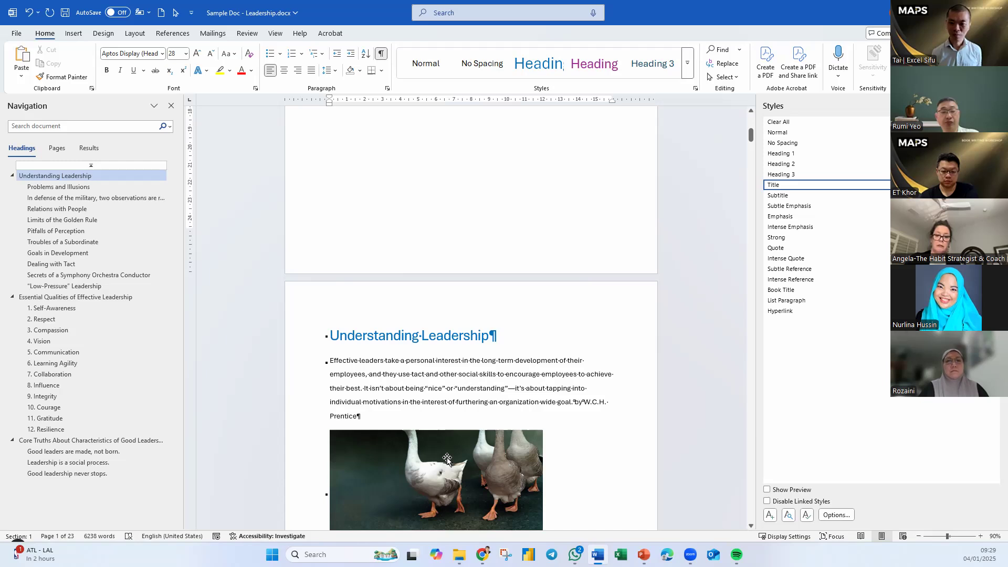
scroll(436, 409, up, 10)
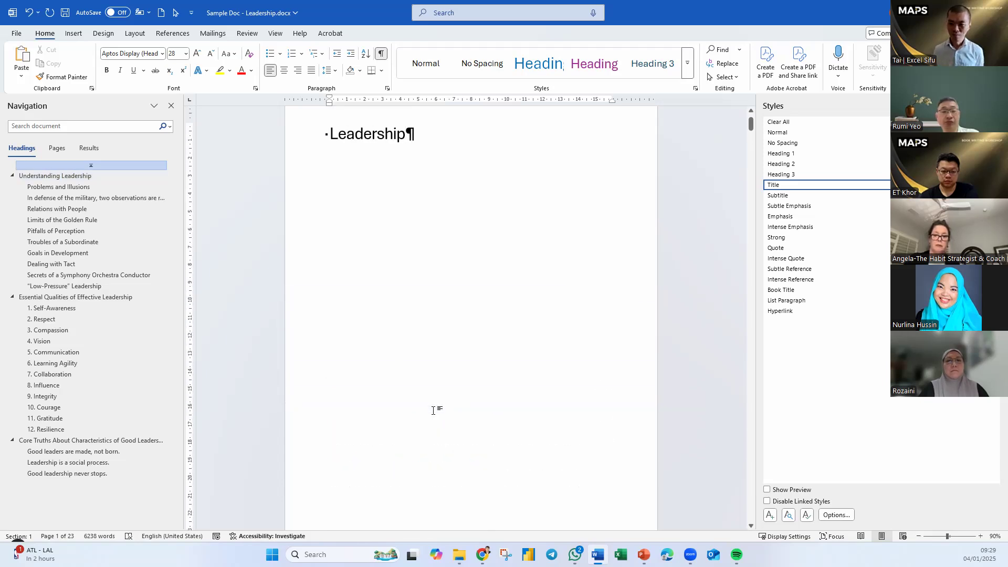
key(Return)
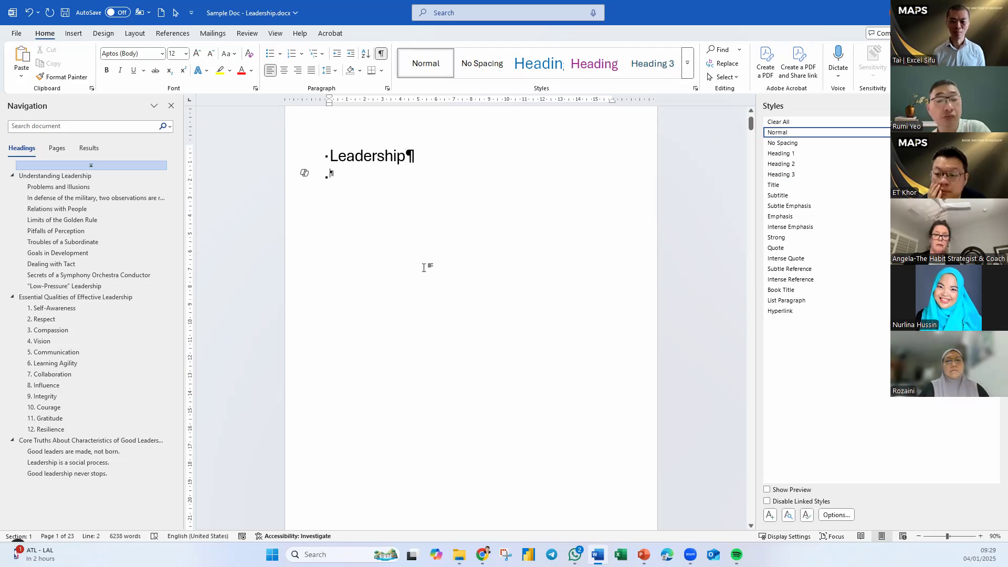
click(173, 34)
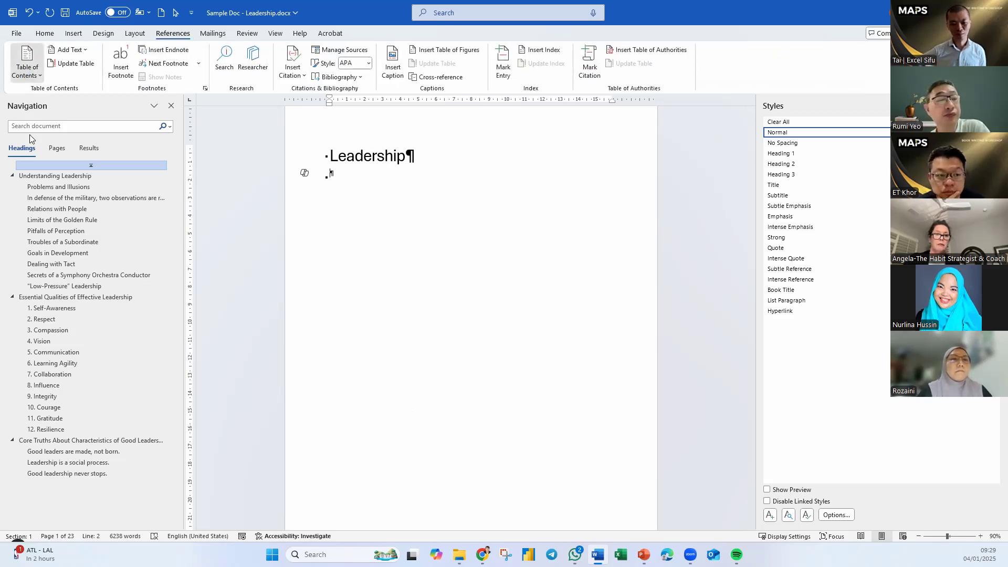
click(27, 66)
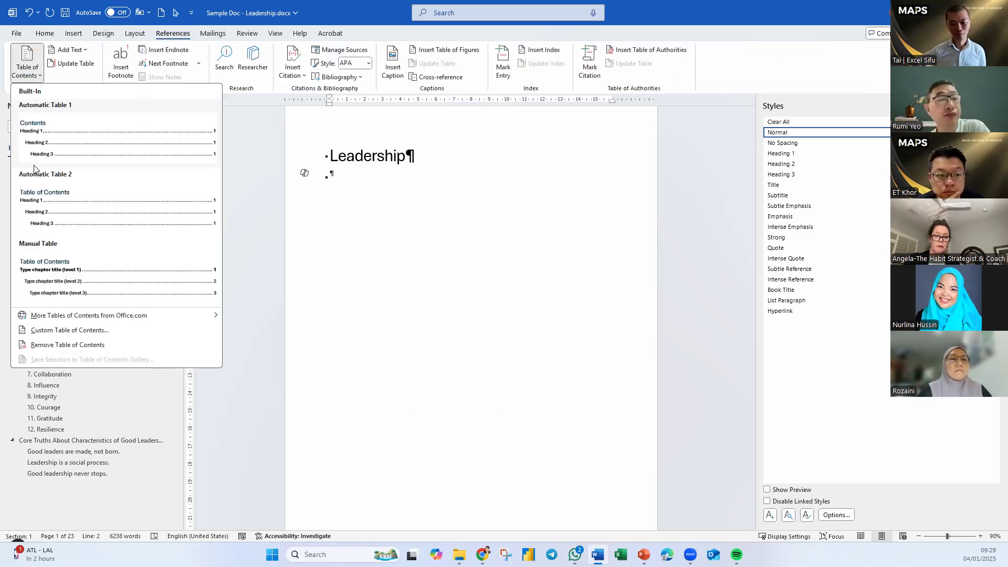
click(55, 194)
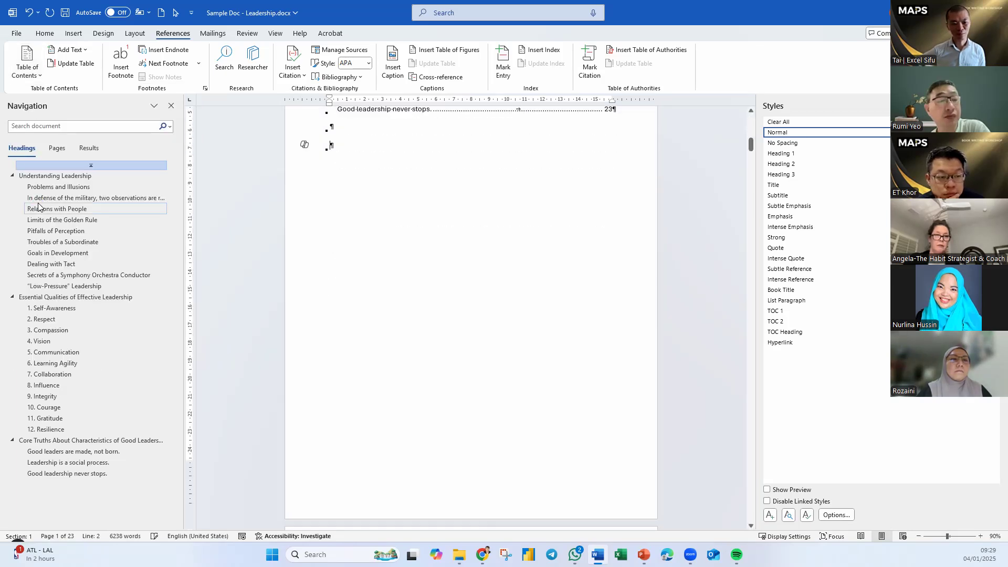
scroll(590, 347, up, 15)
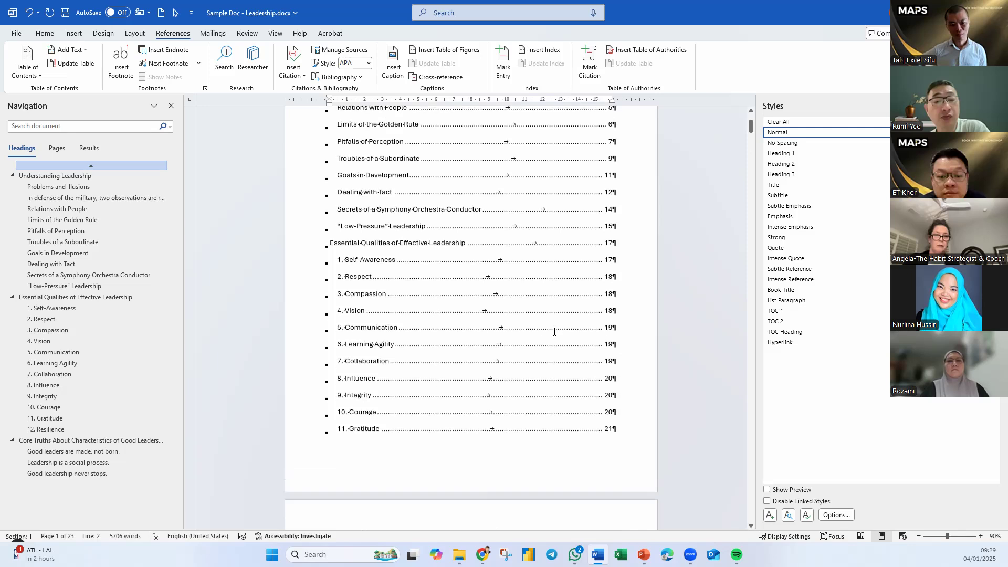
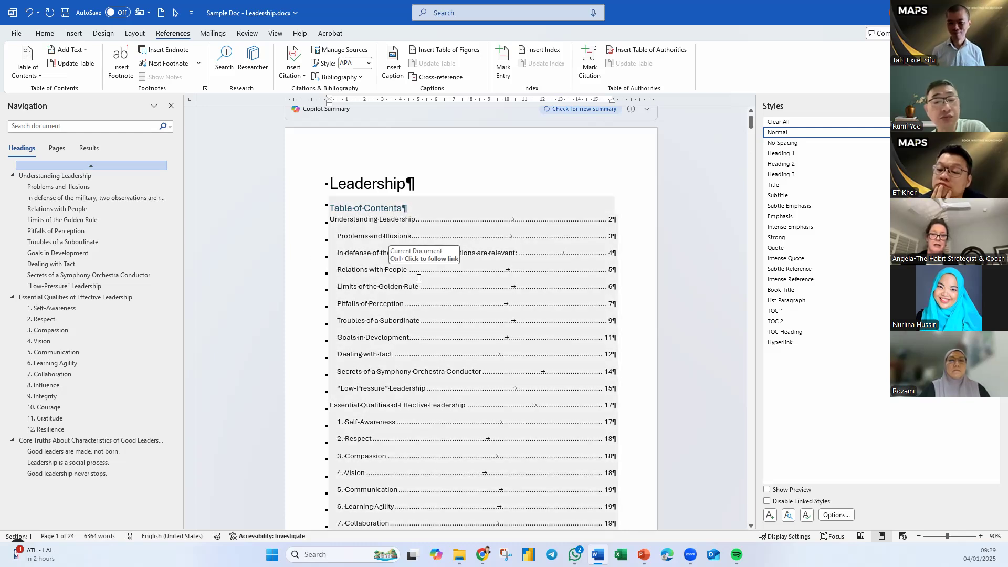
Step: Modify the TOC 2 style's paragraph line spacing to Single, working from the "Problems and Illusions" entry in the table of contents
click(365, 245)
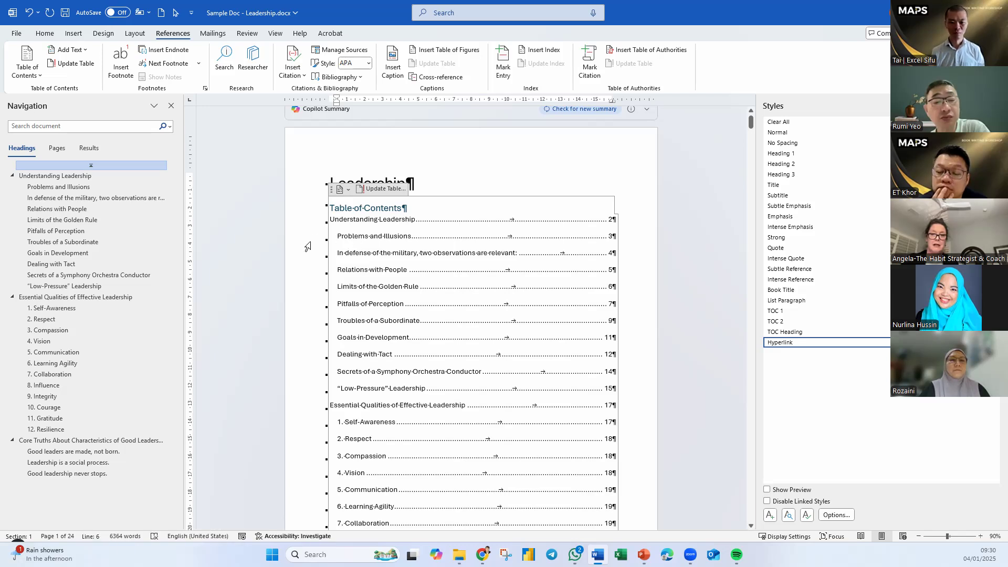
click(307, 243)
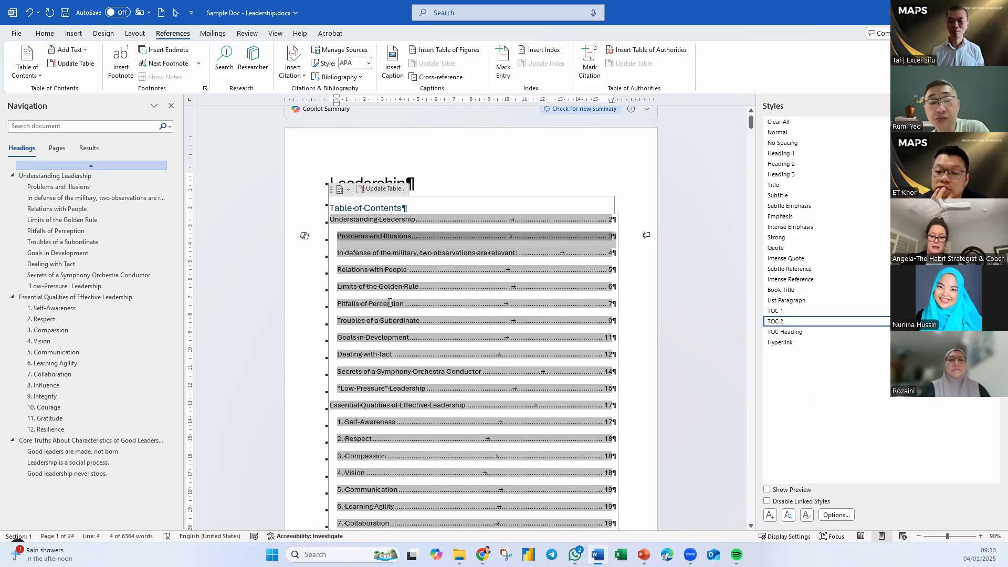
right_click(802, 321)
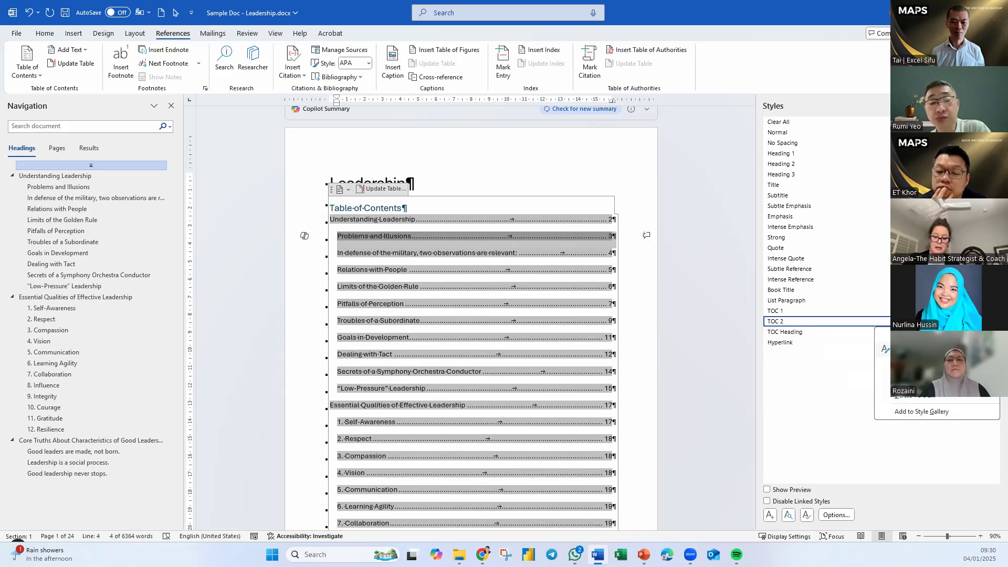
click(913, 364)
click(470, 333)
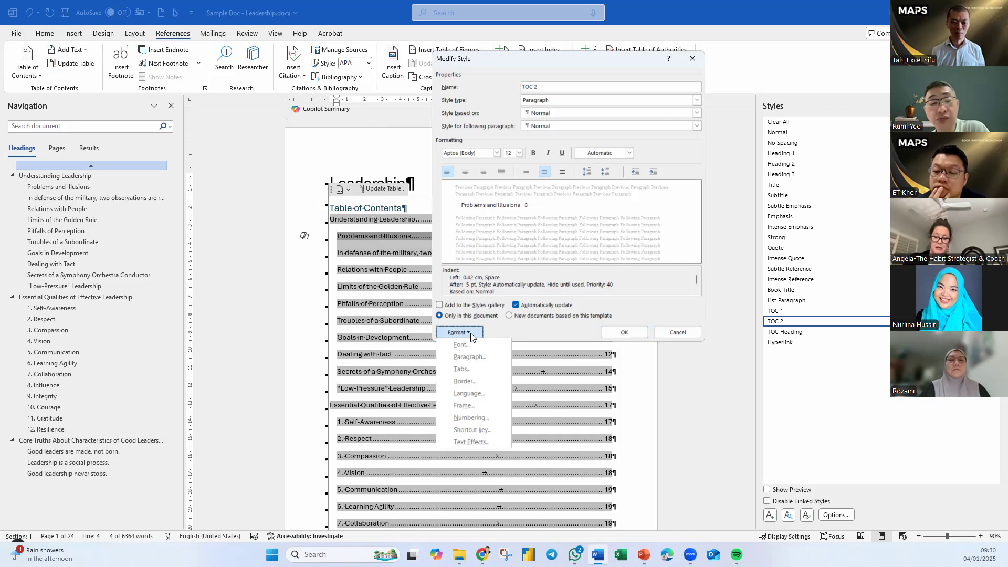
click(484, 355)
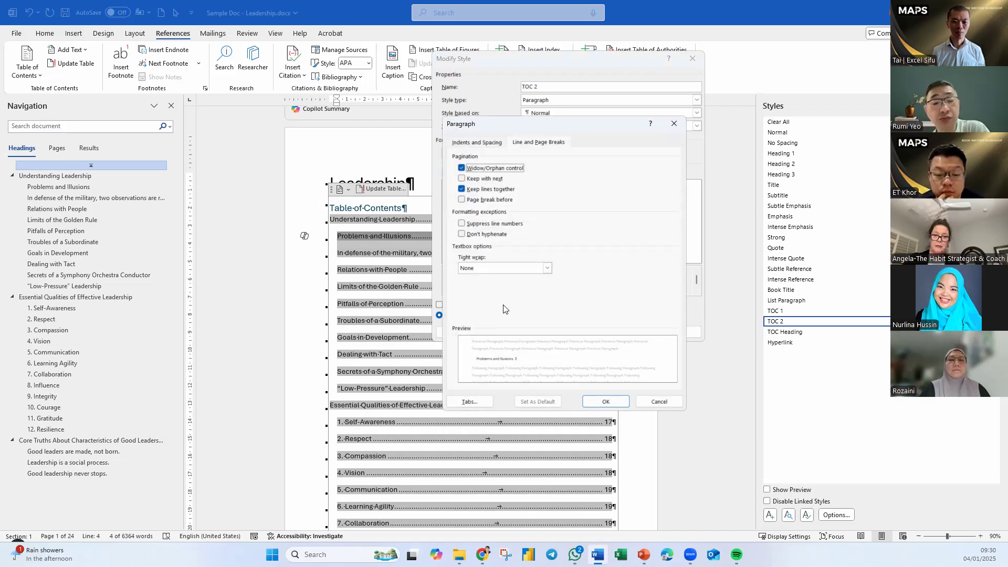
click(477, 142)
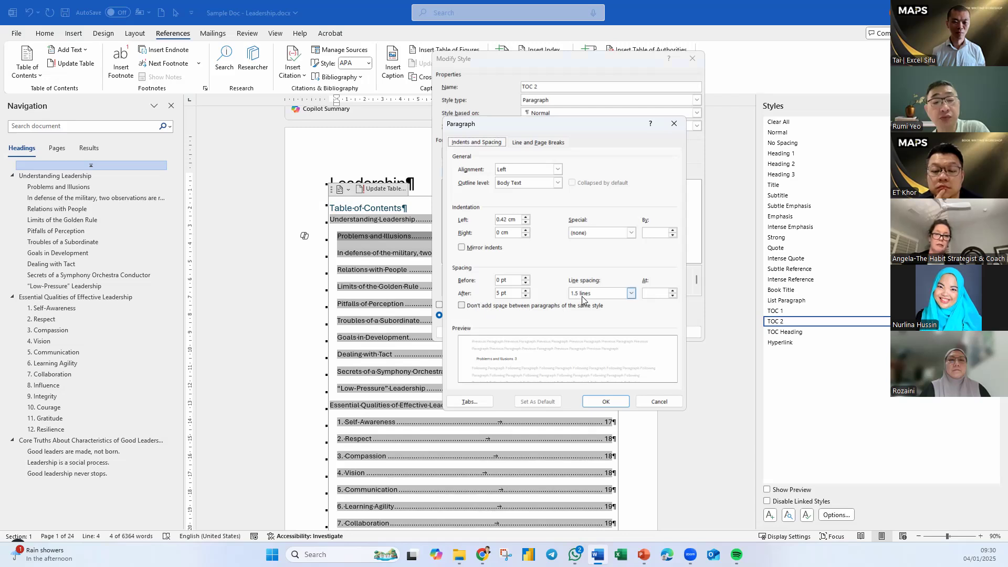
click(631, 295)
click(614, 302)
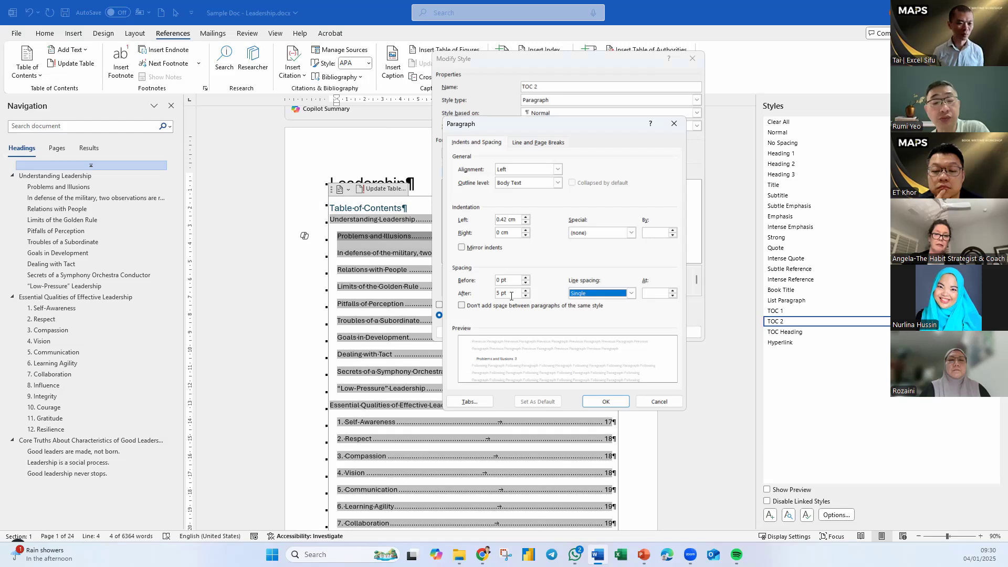
click(606, 401)
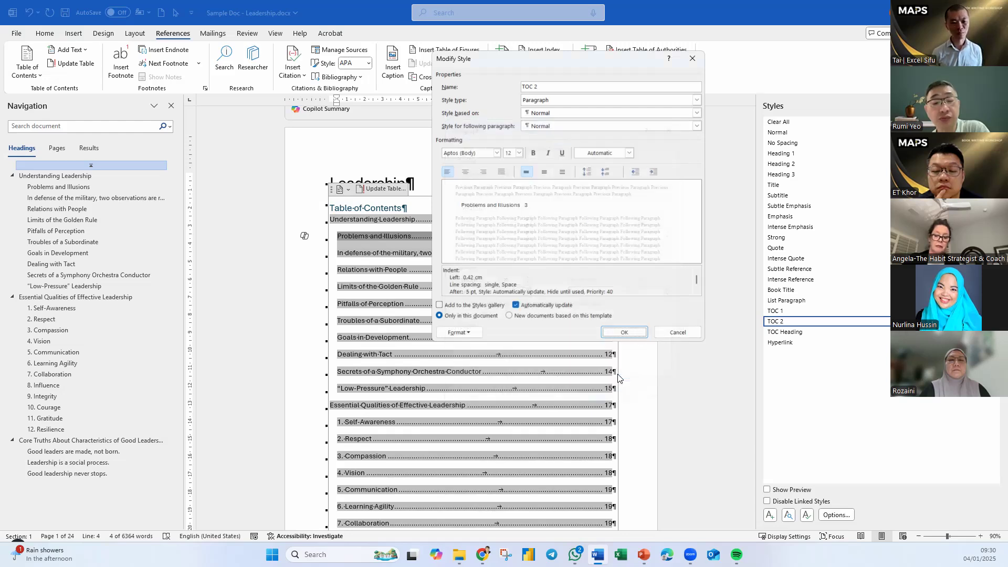
click(624, 336)
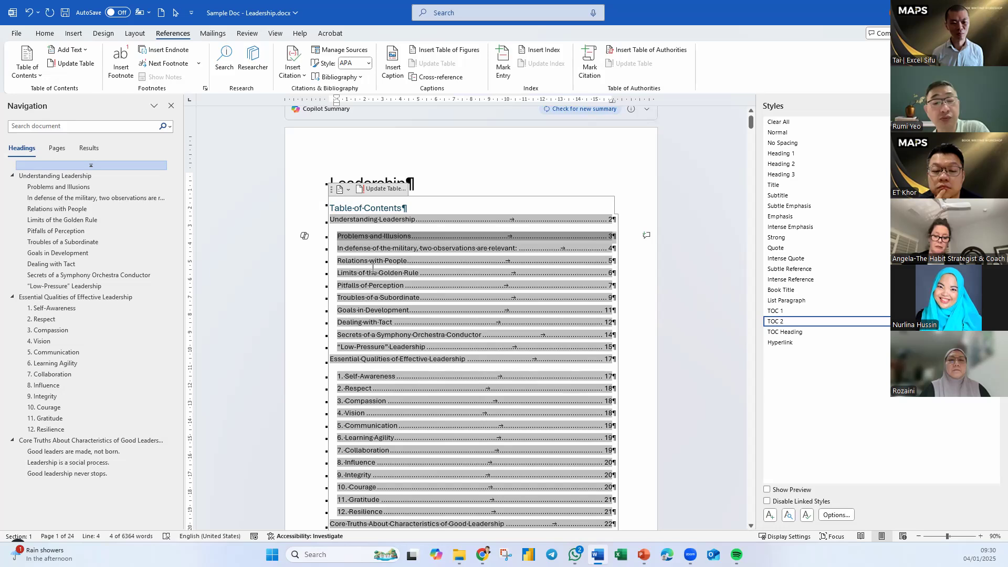
Step: Check that the table of contents fits before the Understanding Leadership page, and update the entire table
click(643, 413)
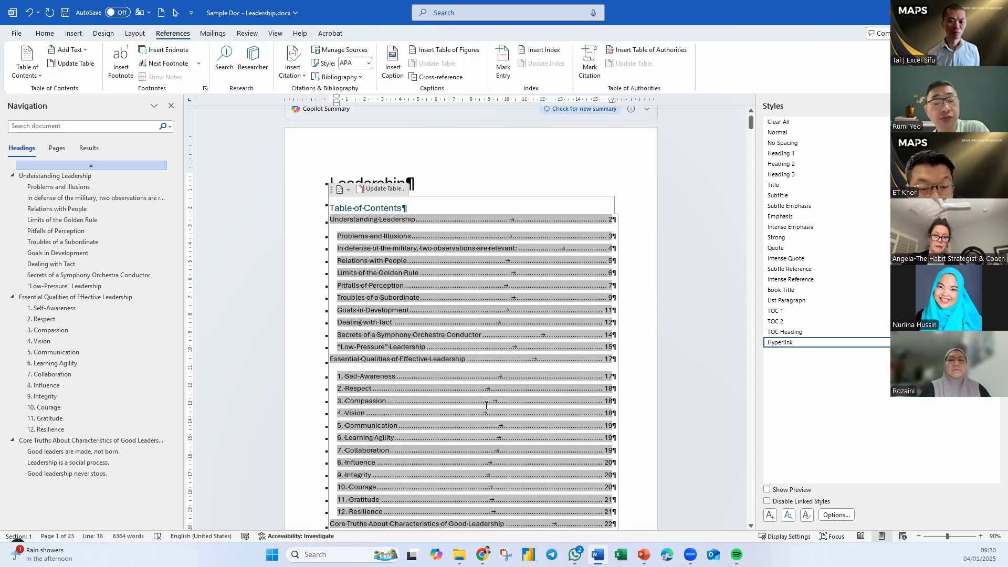
scroll(486, 405, down, 10)
scroll(487, 415, up, 3)
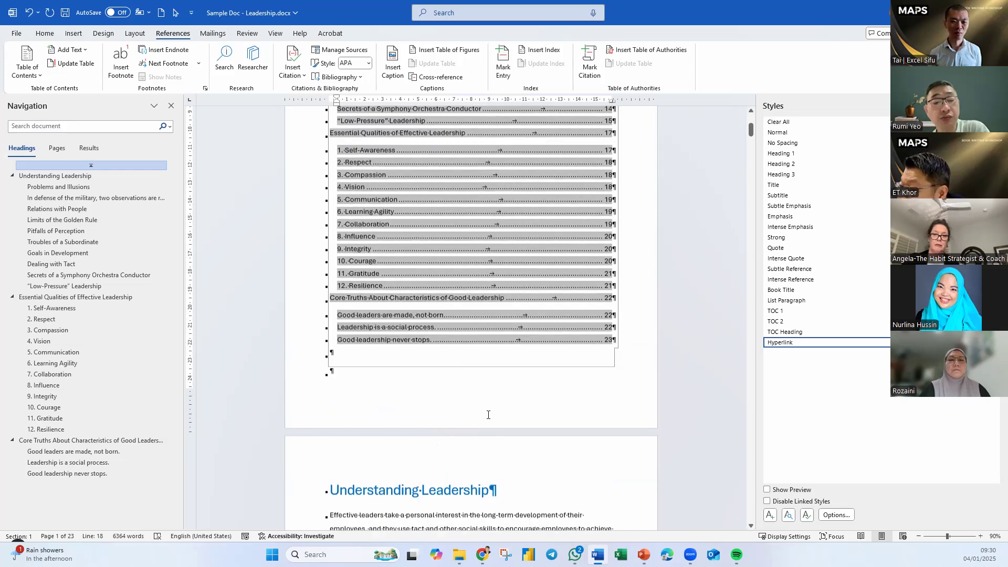
scroll(488, 414, up, 2)
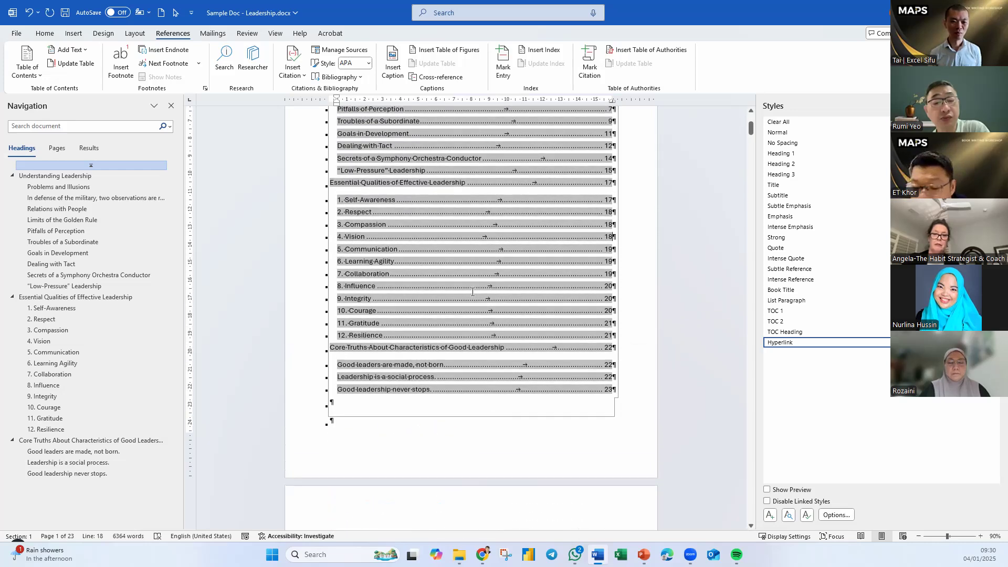
click(581, 406)
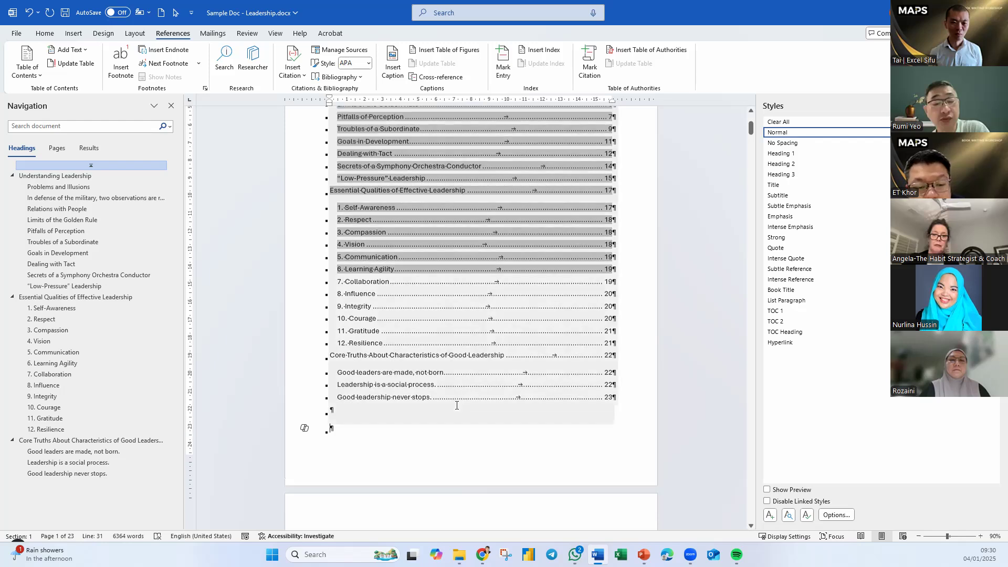
scroll(599, 241, up, 6)
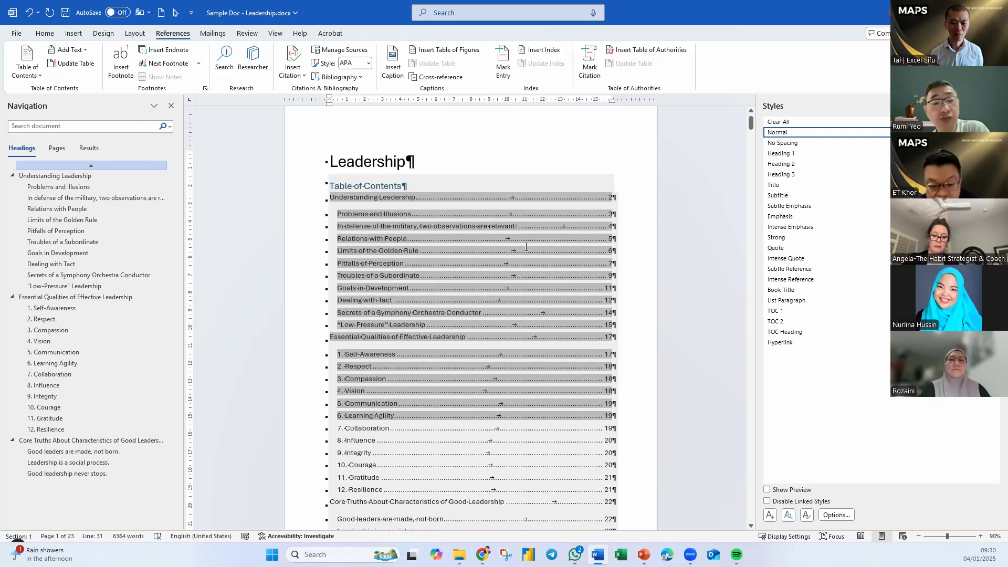
right_click(468, 236)
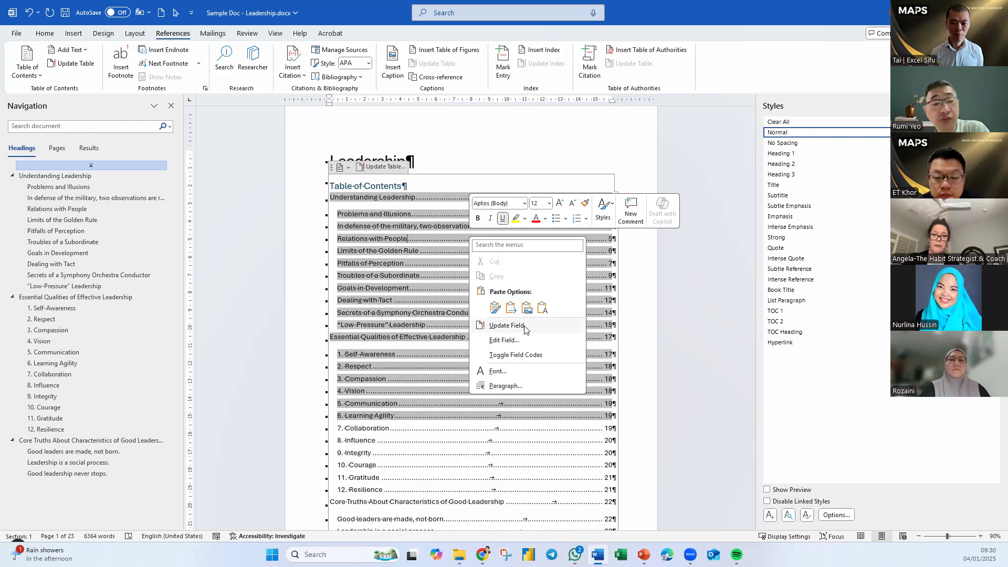
click(507, 326)
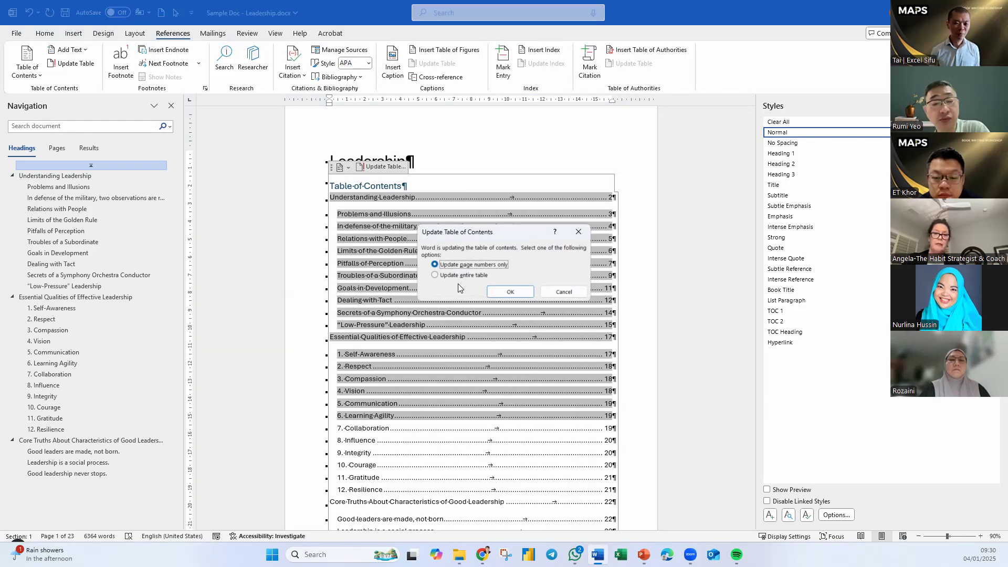
click(445, 275)
click(507, 292)
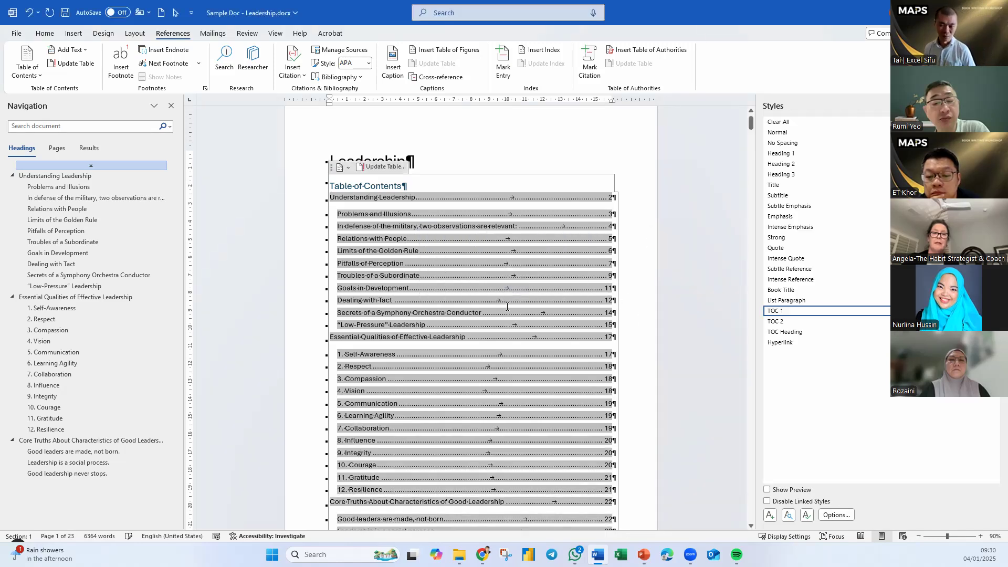
Step: Examine the first- and second-level entries of the table of contents and where it ends relative to the Understanding Leadership page
scroll(467, 294, down, 3)
scroll(467, 294, down, 8)
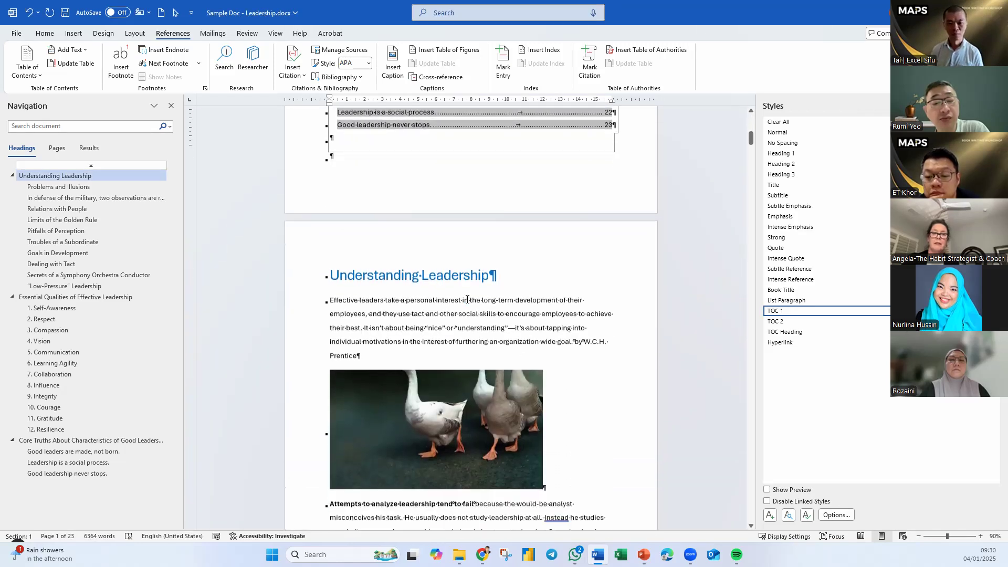
scroll(467, 299, up, 8)
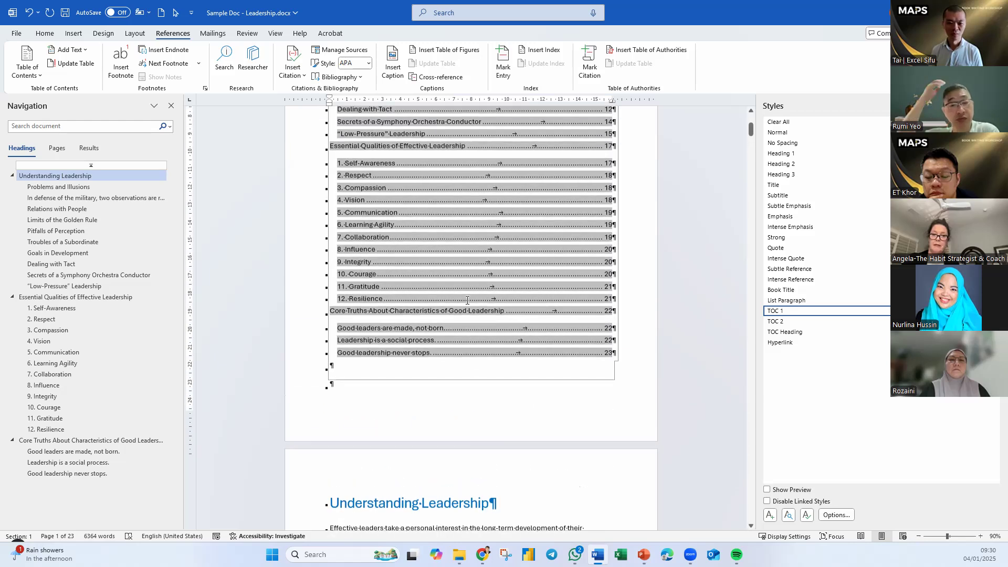
scroll(467, 300, up, 2)
click(495, 356)
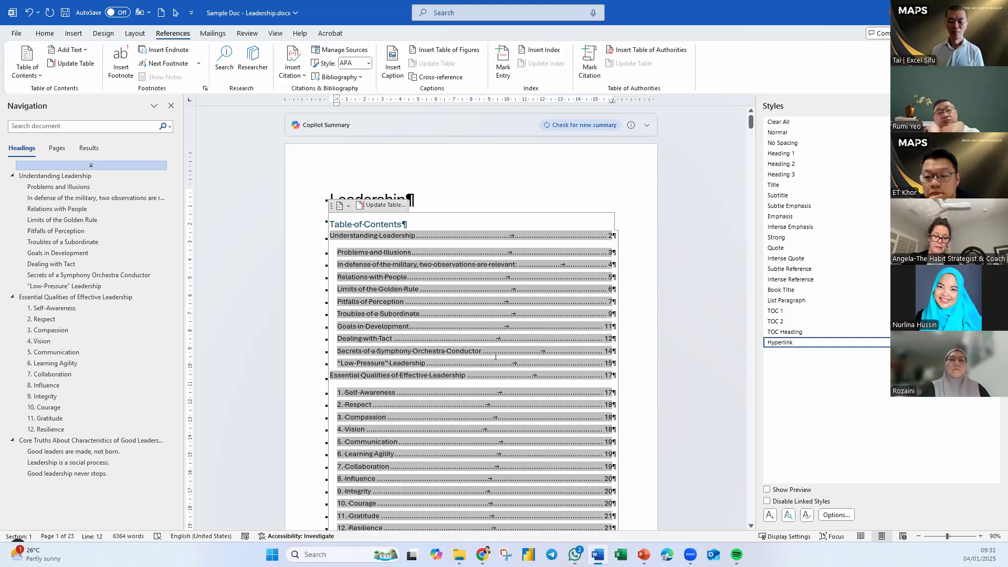
click(433, 226)
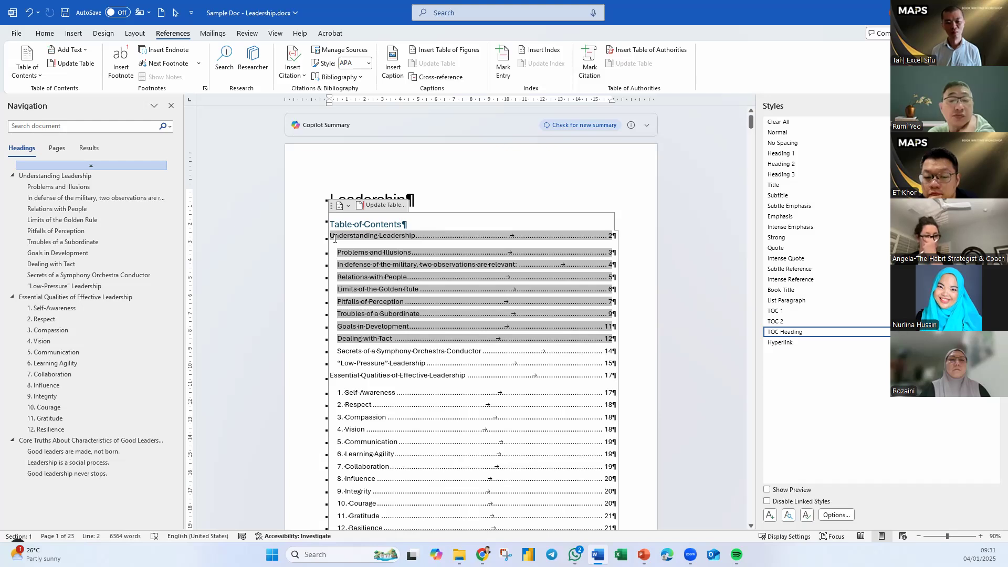
click(358, 236)
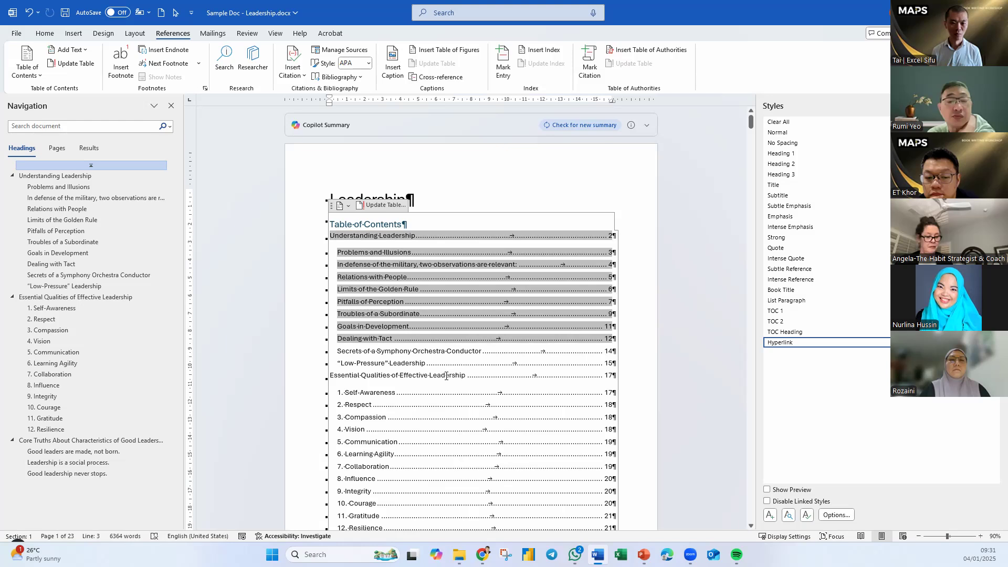
drag(292, 255, 304, 374)
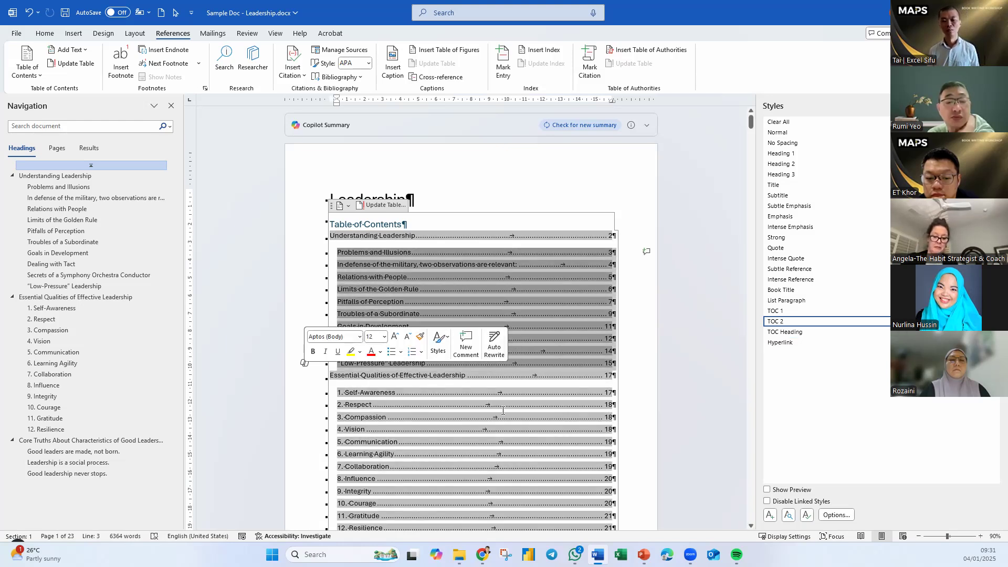
click(445, 417)
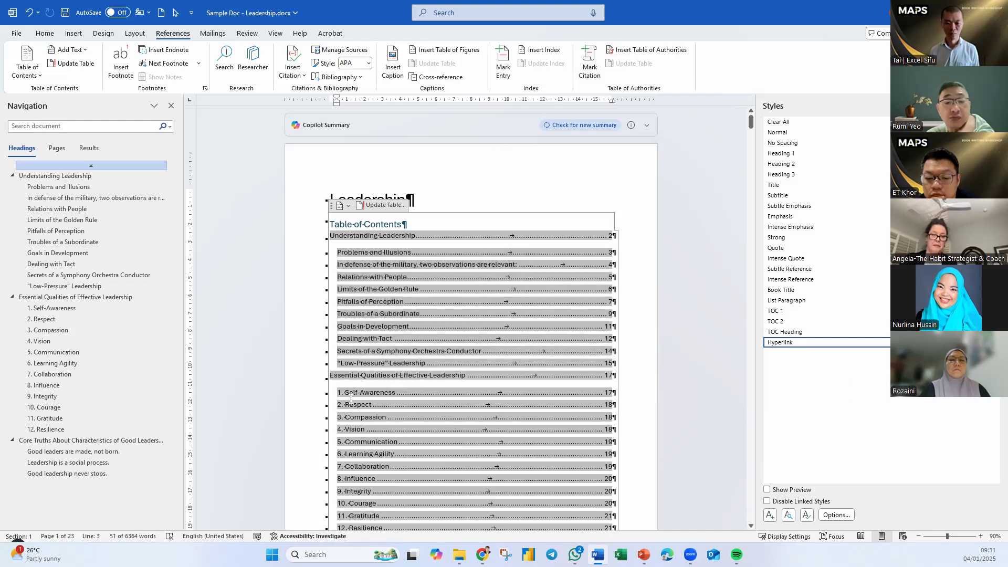
Step: Go to the "1. Self-Awareness" heading and examine the text around it on its page
click(41, 310)
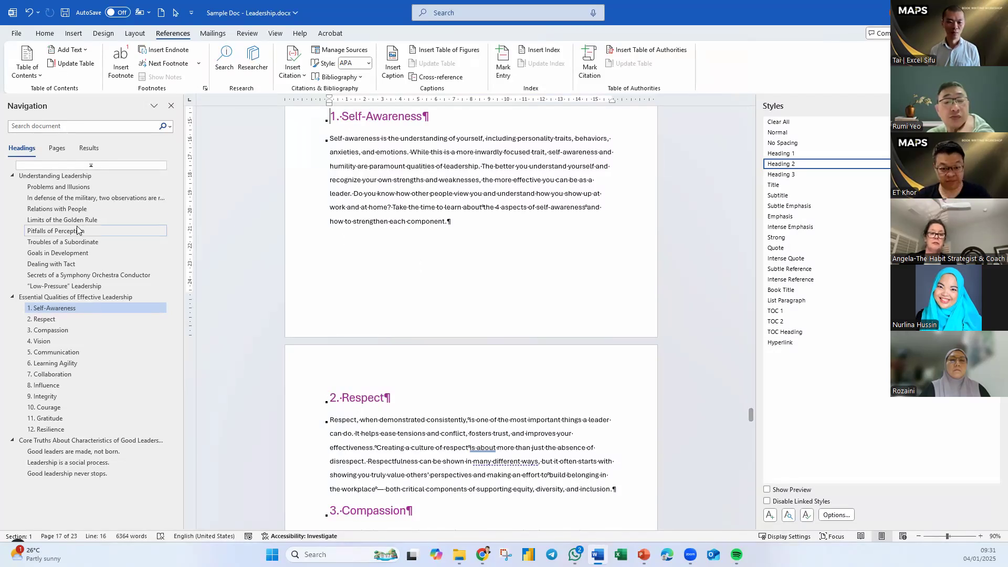
scroll(410, 283, up, 3)
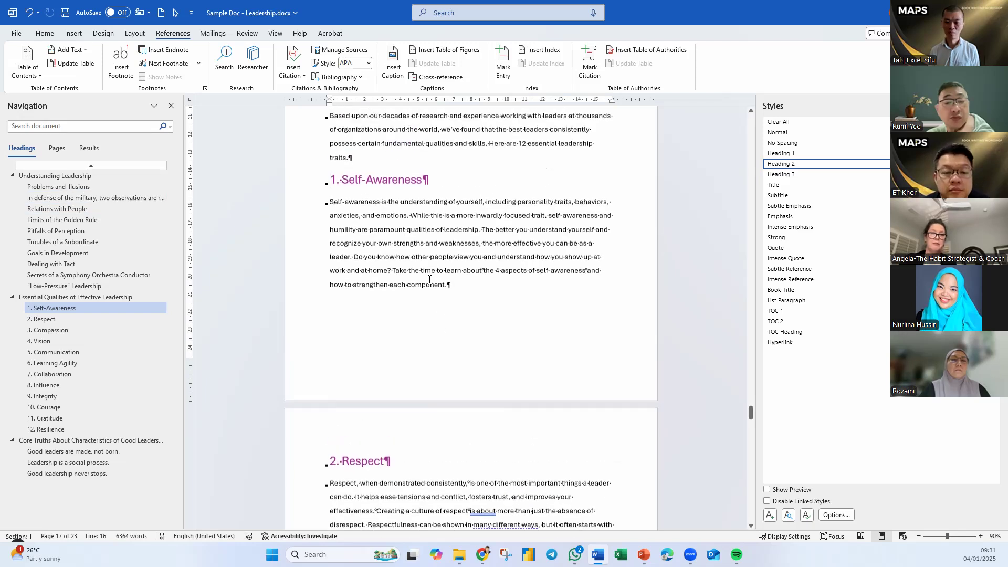
scroll(404, 283, up, 1)
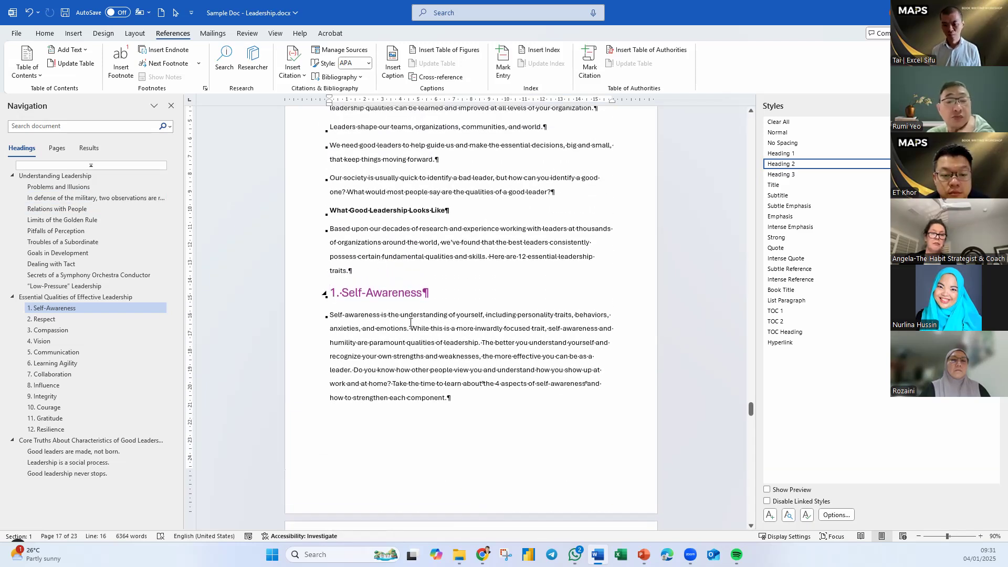
Step: Delete the number "1." from the start of the Self-Awareness heading
scroll(452, 322, up, 2)
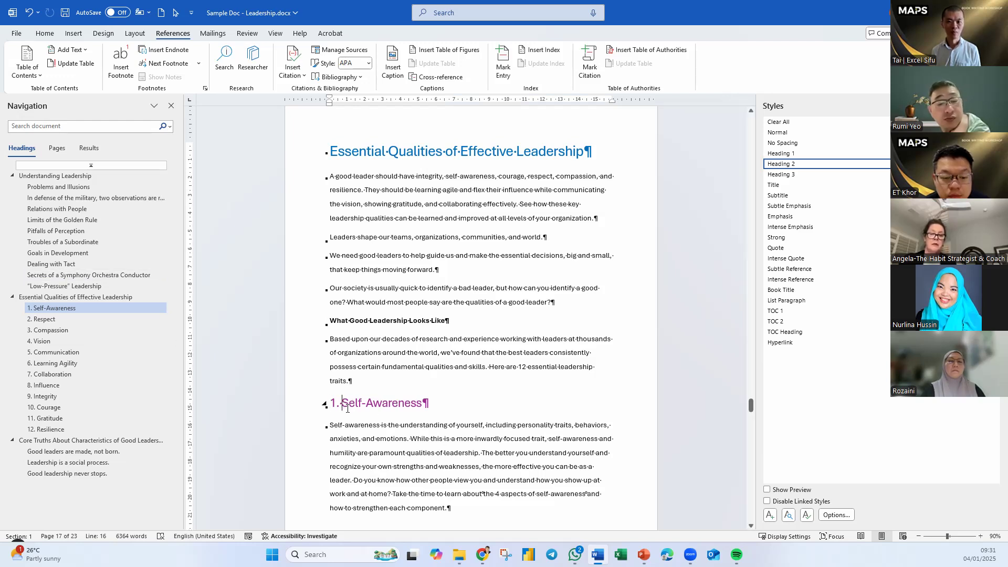
key(BackSpace)
key(BackSpace)
key(BackSpace)
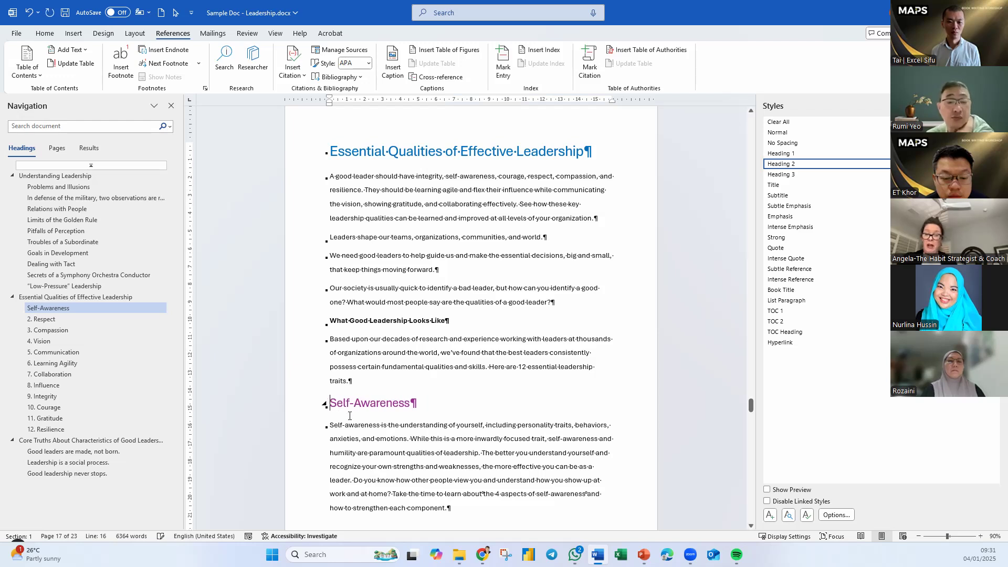
Step: Return to the table of contents and update the entire table
click(33, 177)
scroll(387, 288, up, 6)
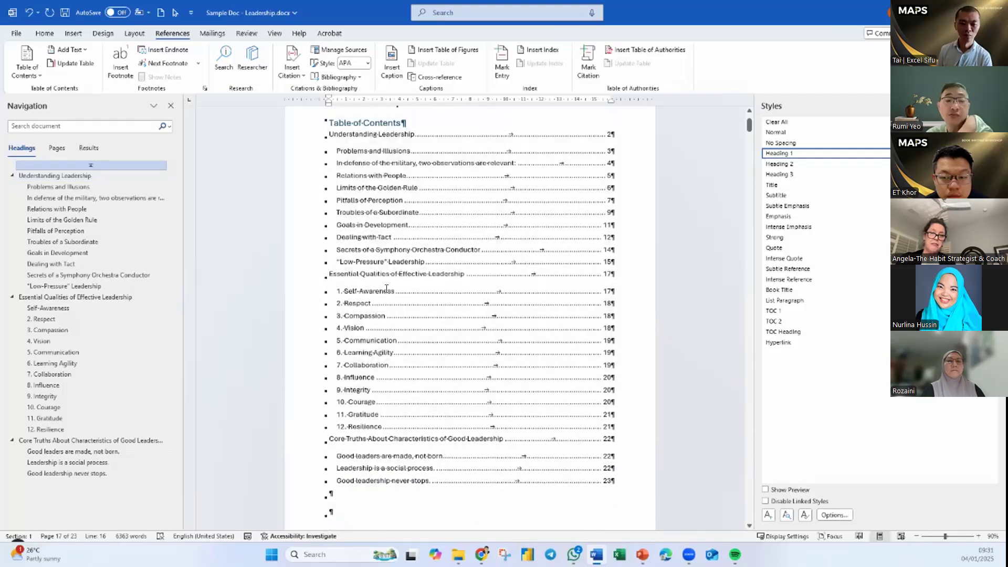
right_click(360, 310)
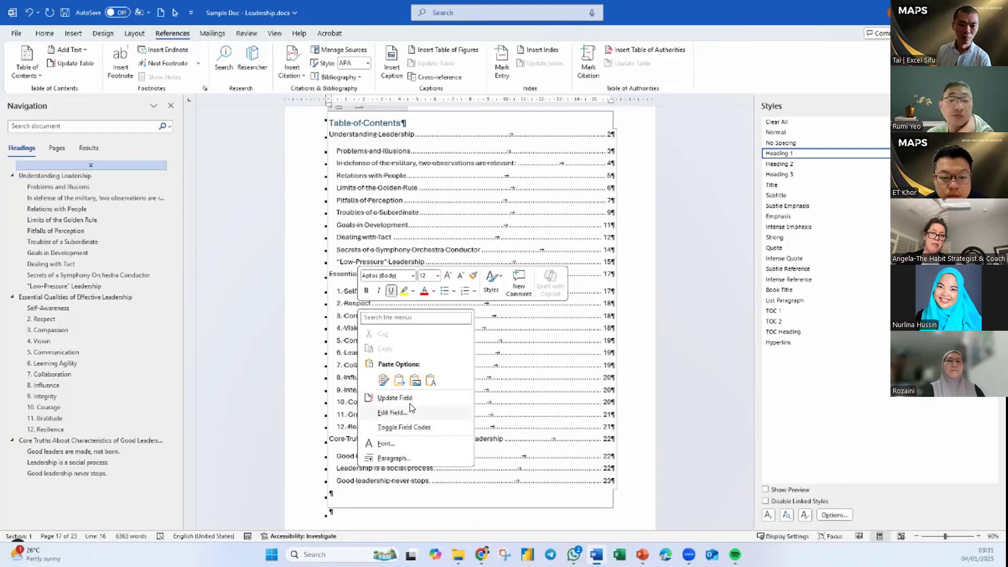
click(415, 398)
click(434, 275)
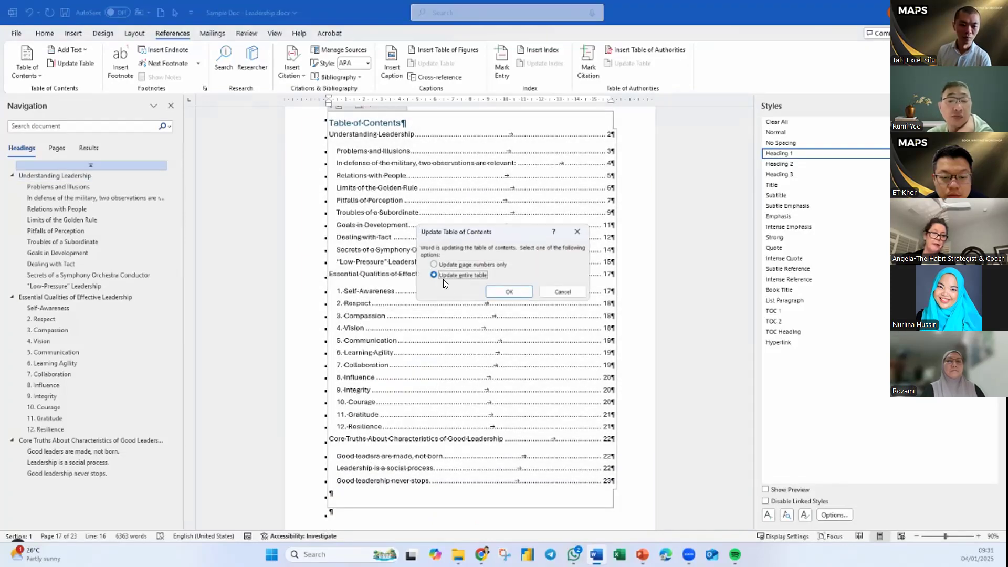
click(492, 292)
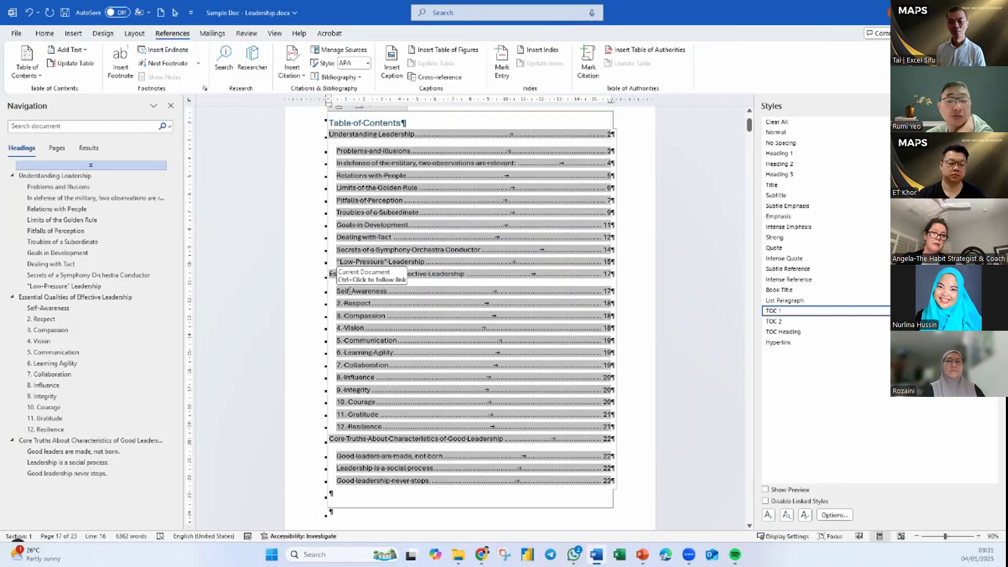
Step: Go back to the Self-Awareness heading, compare it with "2. Respect", and insert "1." before its text
click(48, 308)
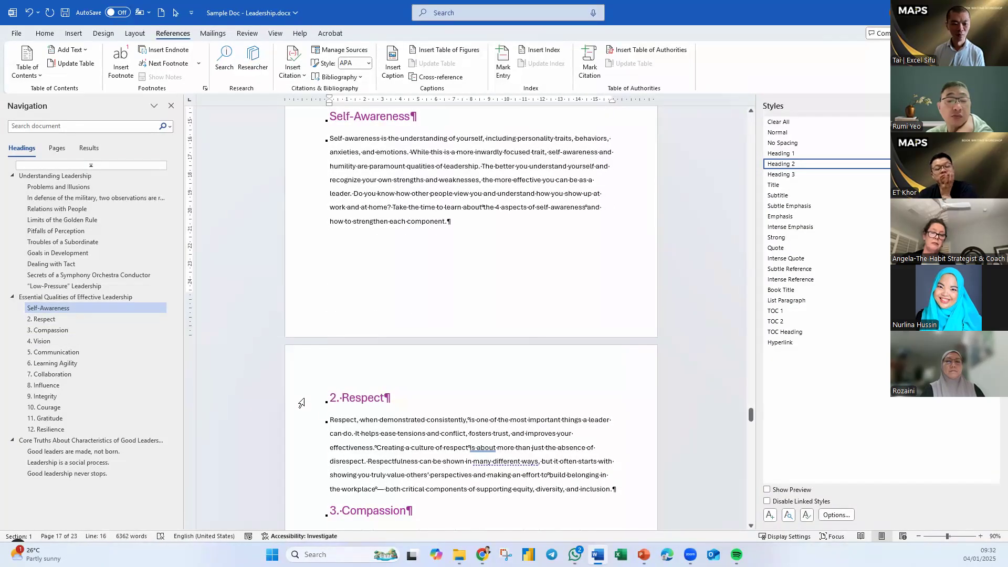
click(343, 399)
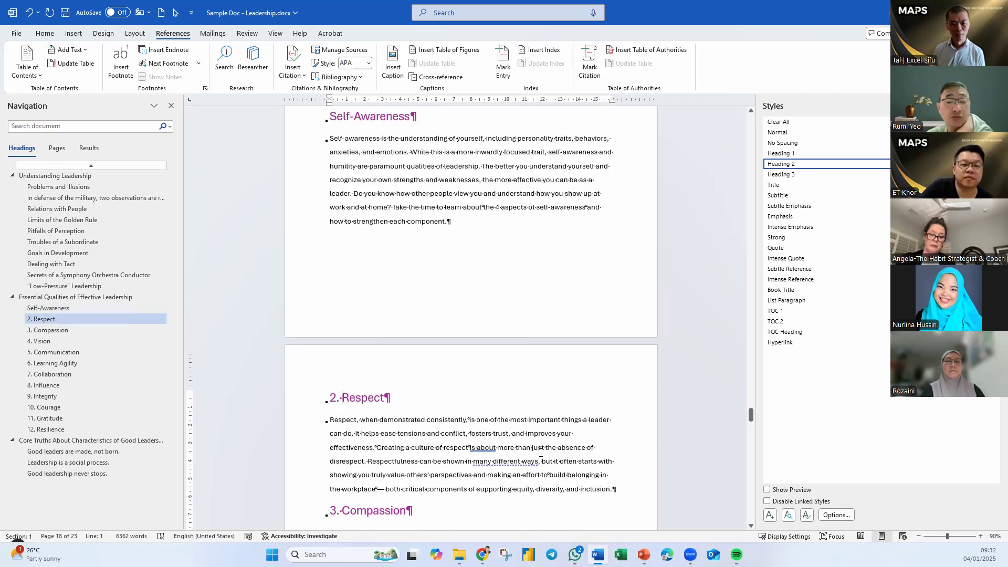
click(331, 118)
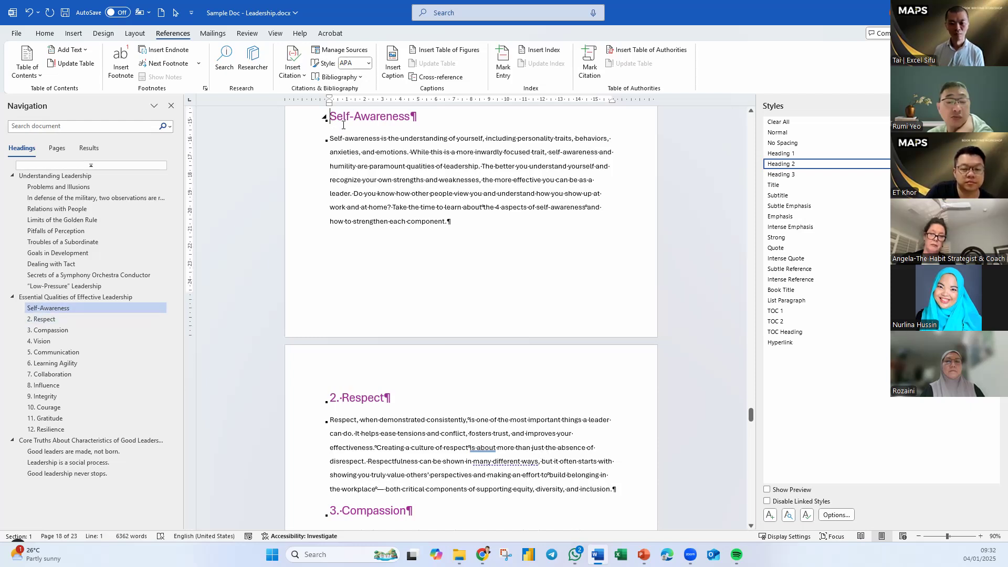
text(1.)
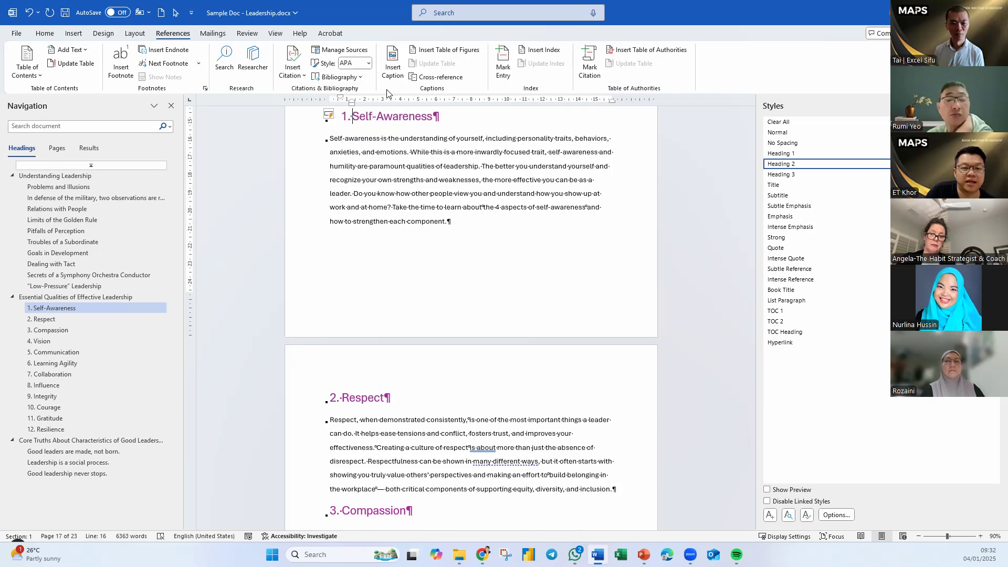
Step: Try removing the automatic number from Self-Awareness, then undo the removal and the automatic list formatting to keep "1." as plain text
key(BackSpace)
key(BackSpace)
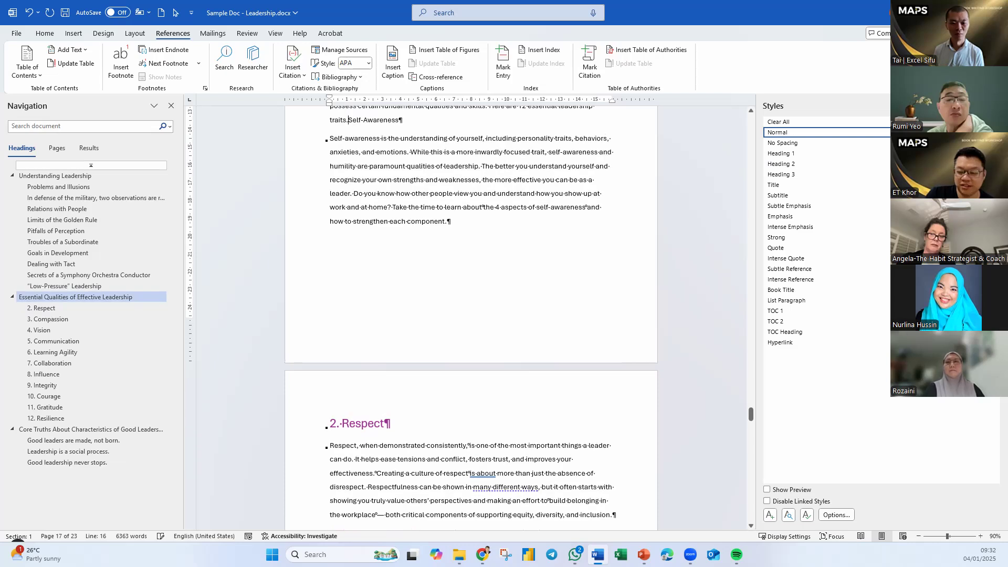
key(ctrl+z)
key(ctrl+z)
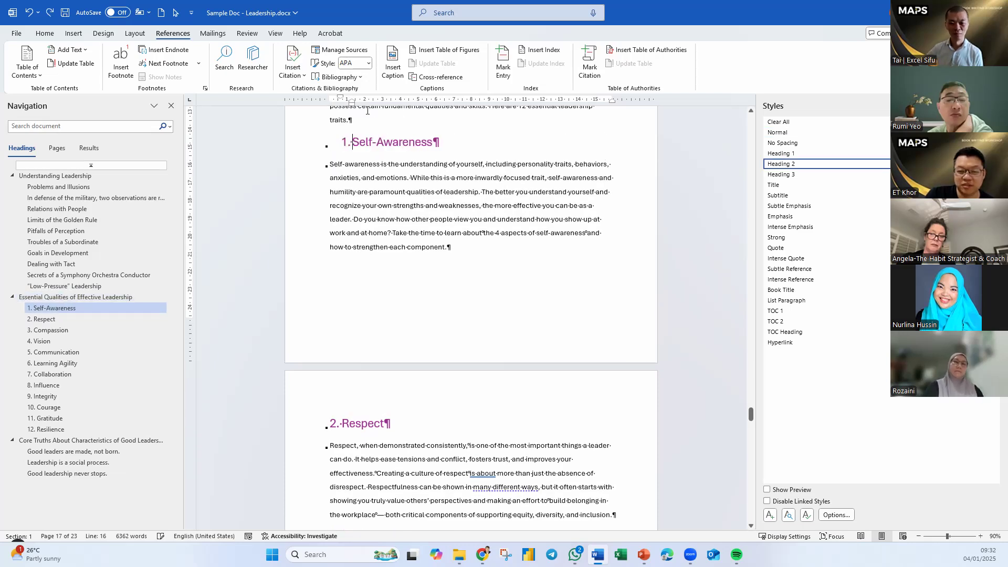
key(ctrl+z)
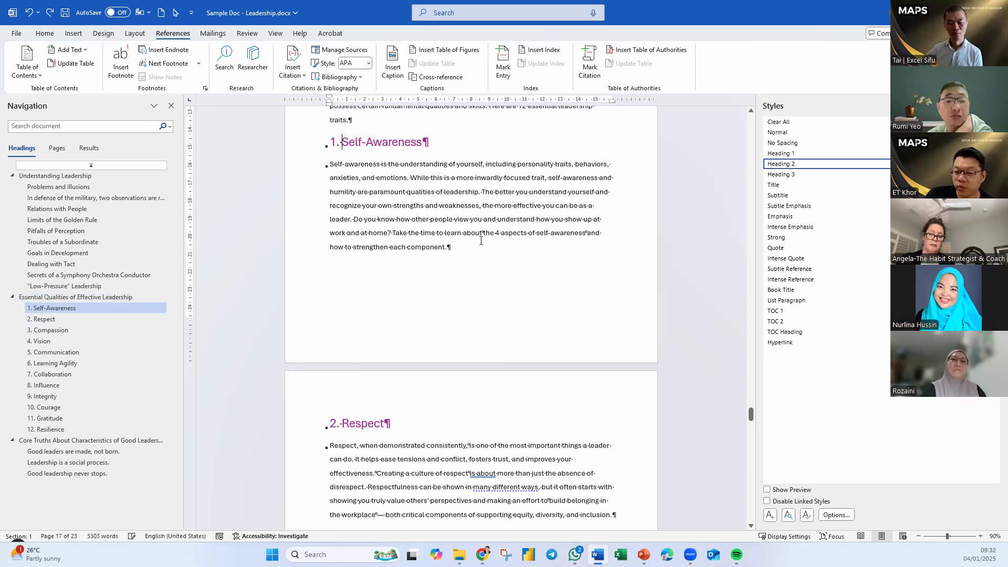
Step: Delete the extra empty paragraph between the table of contents and the Understanding Leadership page
click(57, 208)
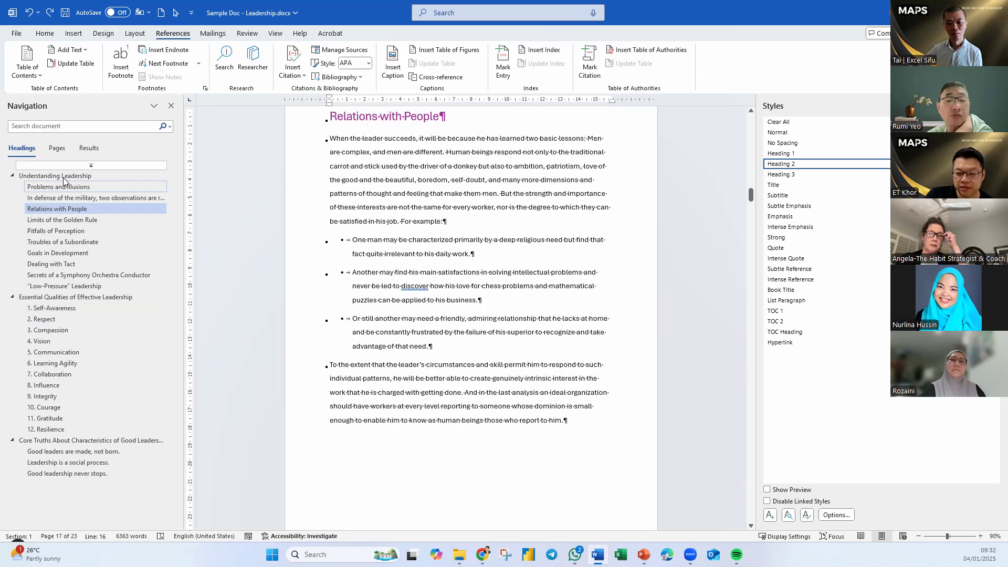
click(59, 176)
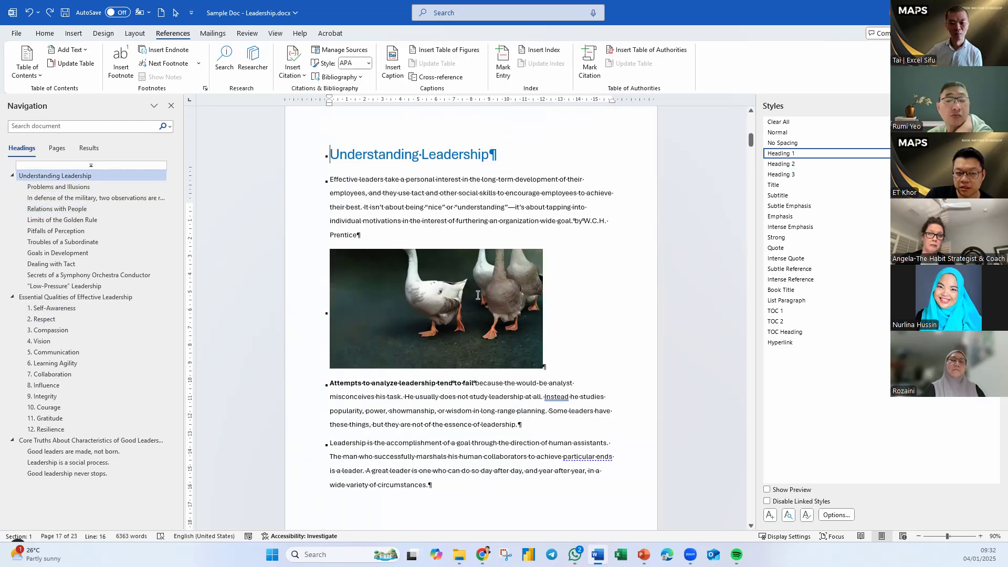
scroll(478, 295, up, 8)
click(333, 337)
key(BackSpace)
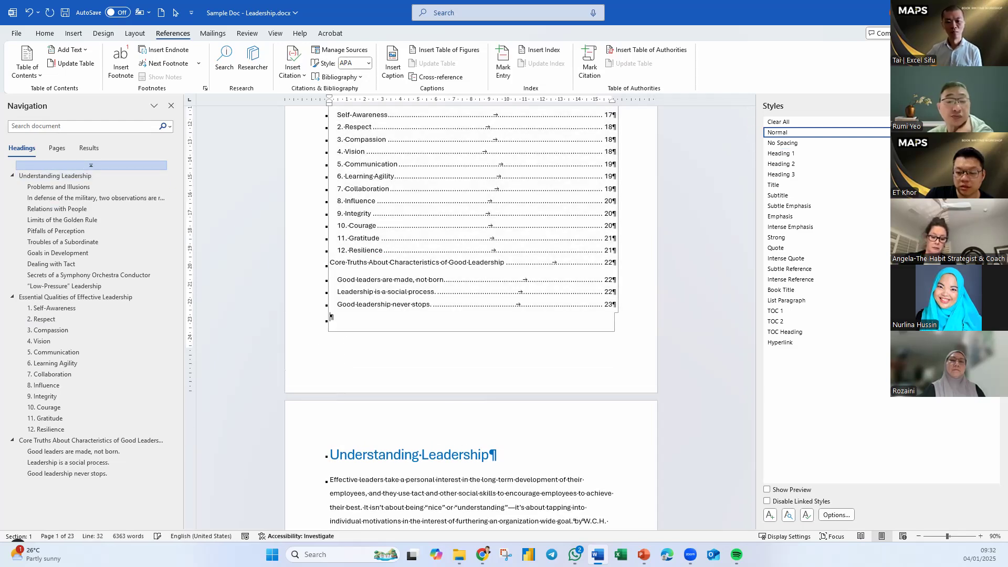
scroll(388, 374, up, 6)
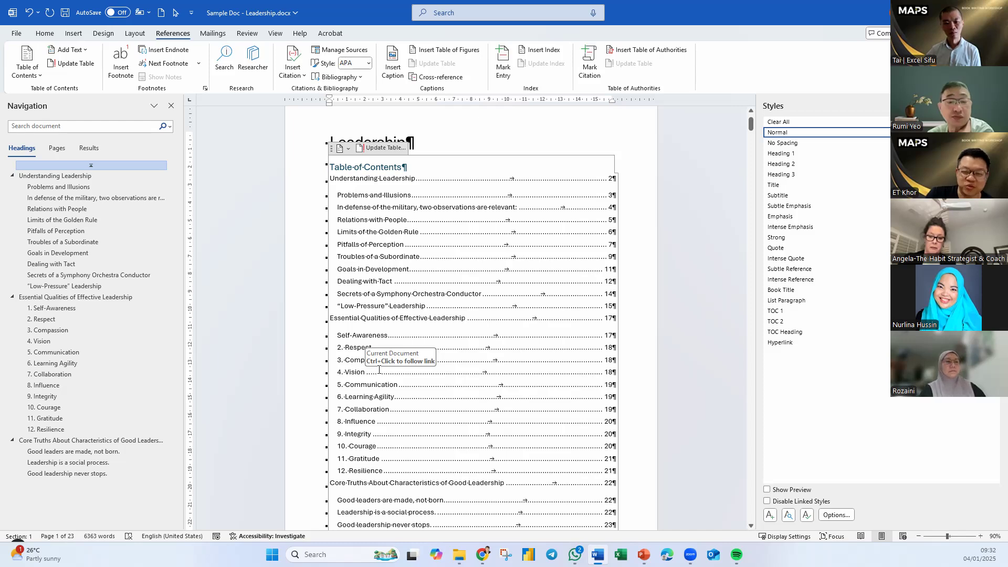
Step: Modify the TOC 2 style from the "Problems and Illusions" entry, applying the 1. 2. 3. numbering format
click(399, 224)
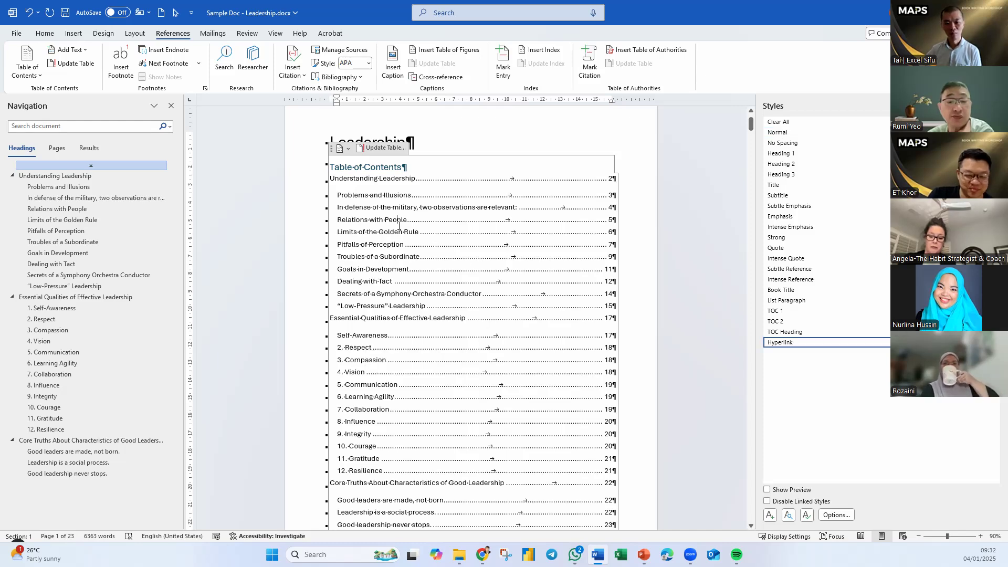
click(297, 195)
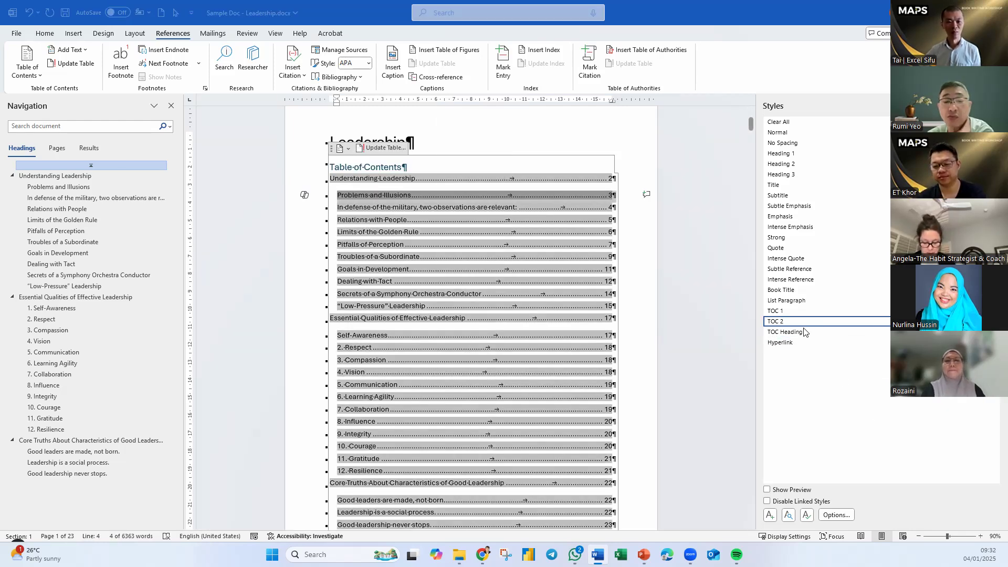
click(473, 335)
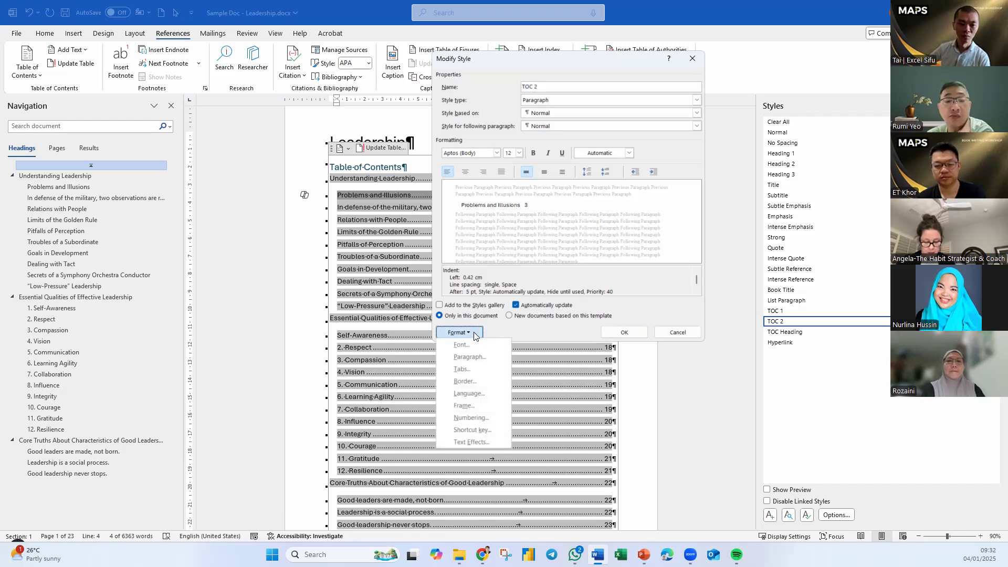
click(483, 417)
click(573, 159)
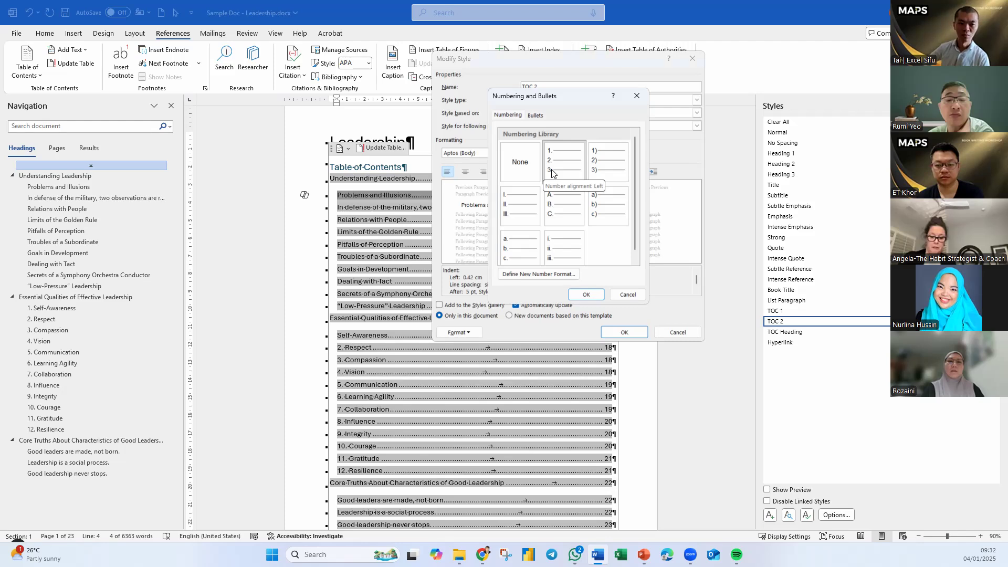
click(586, 295)
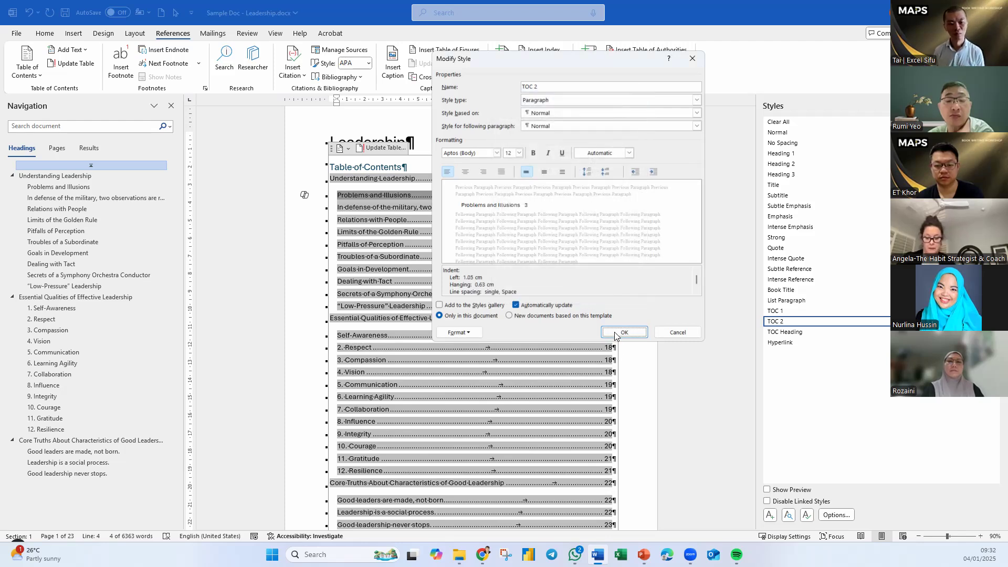
click(616, 329)
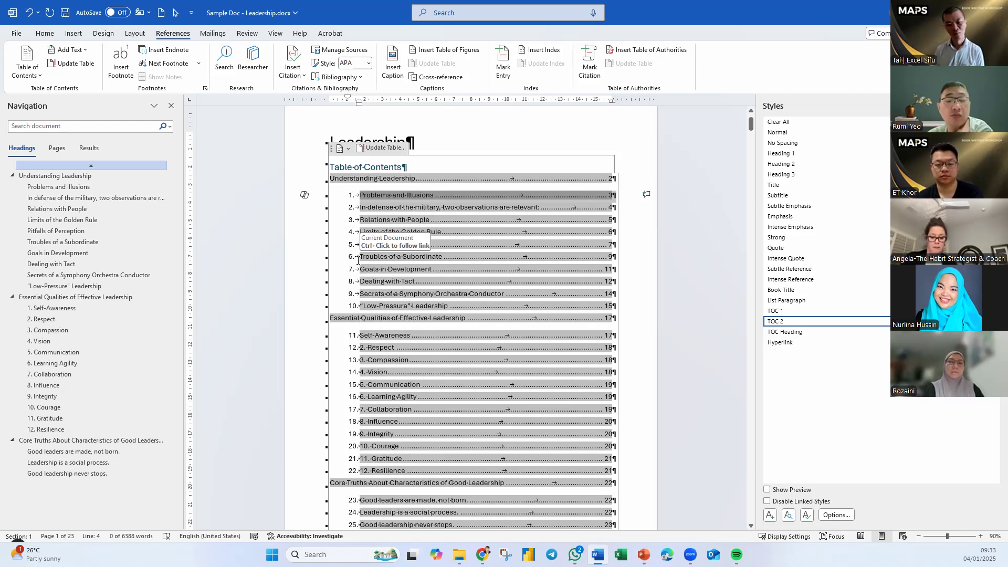
Step: Review the numbered second-level entries in the table of contents and set the TOC 2 style's numbering to None
right_click(829, 327)
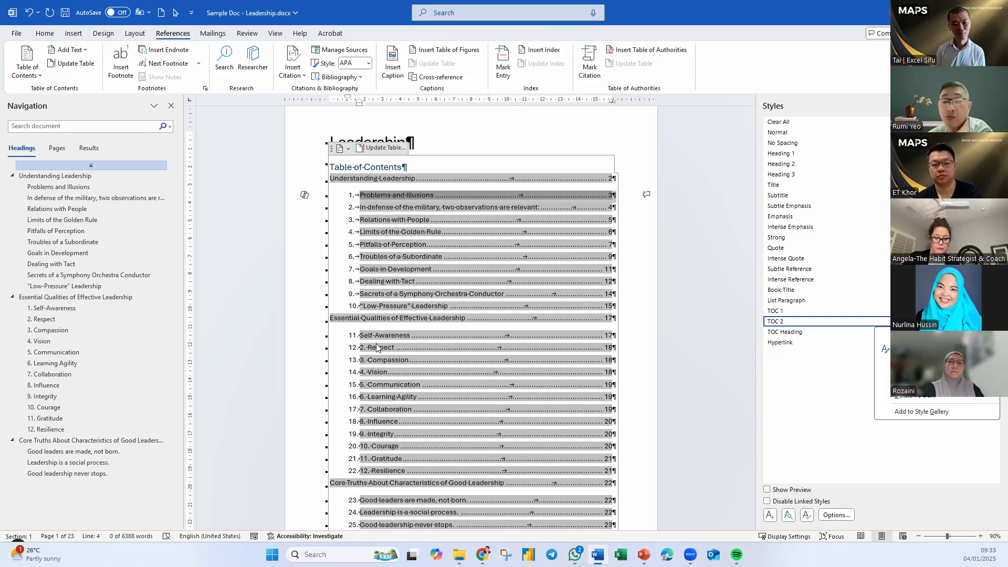
scroll(386, 492, down, 4)
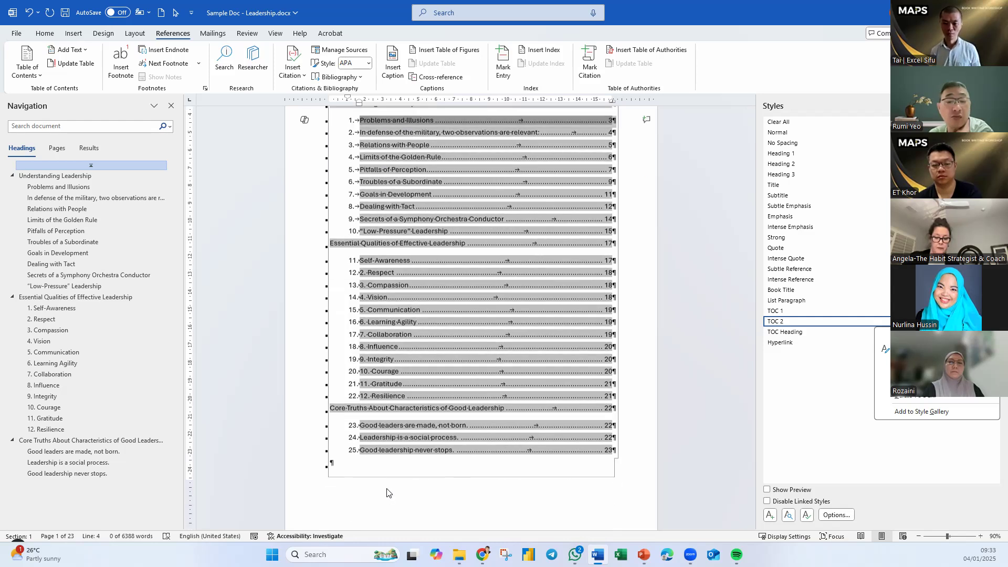
scroll(394, 418, up, 5)
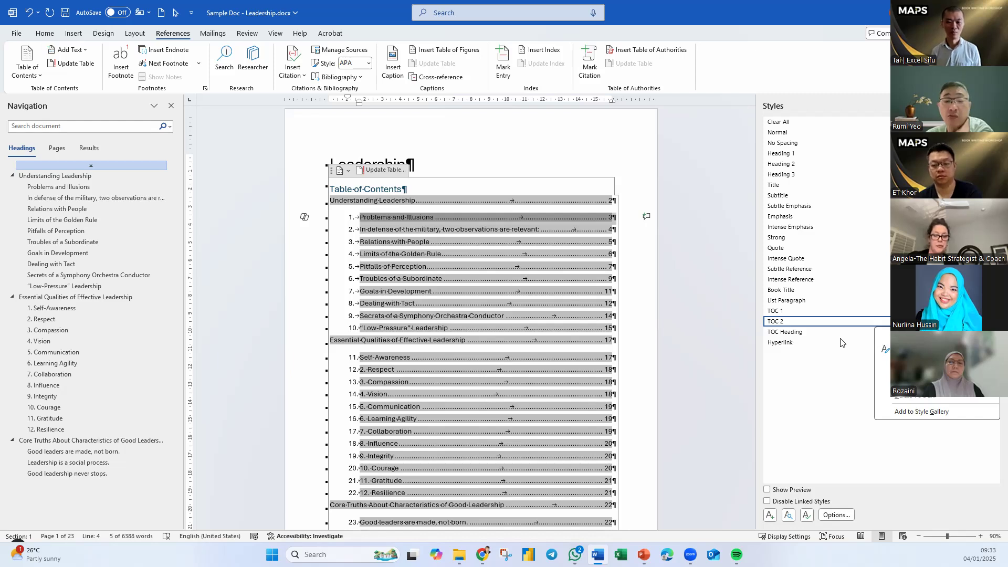
click(779, 322)
right_click(779, 322)
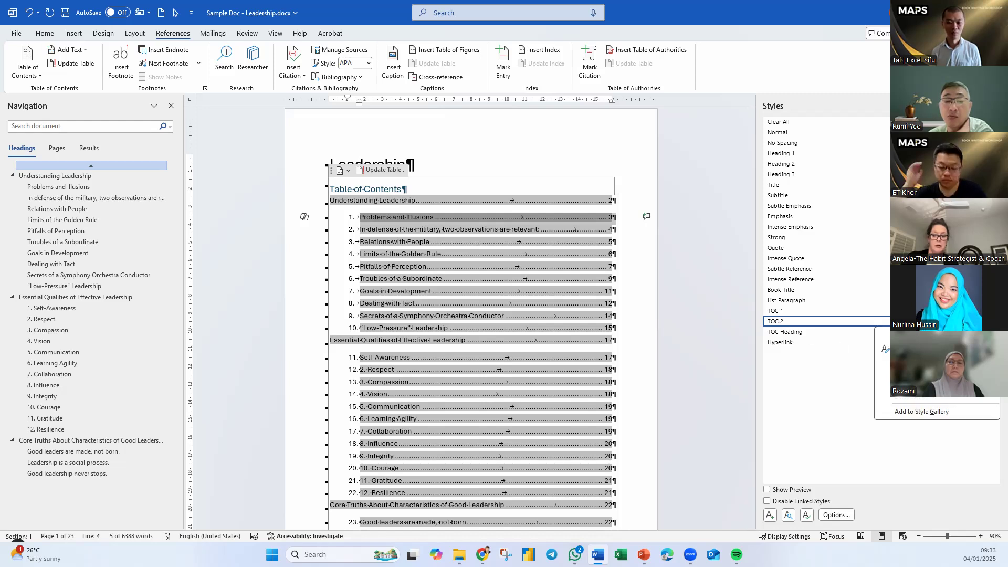
click(907, 349)
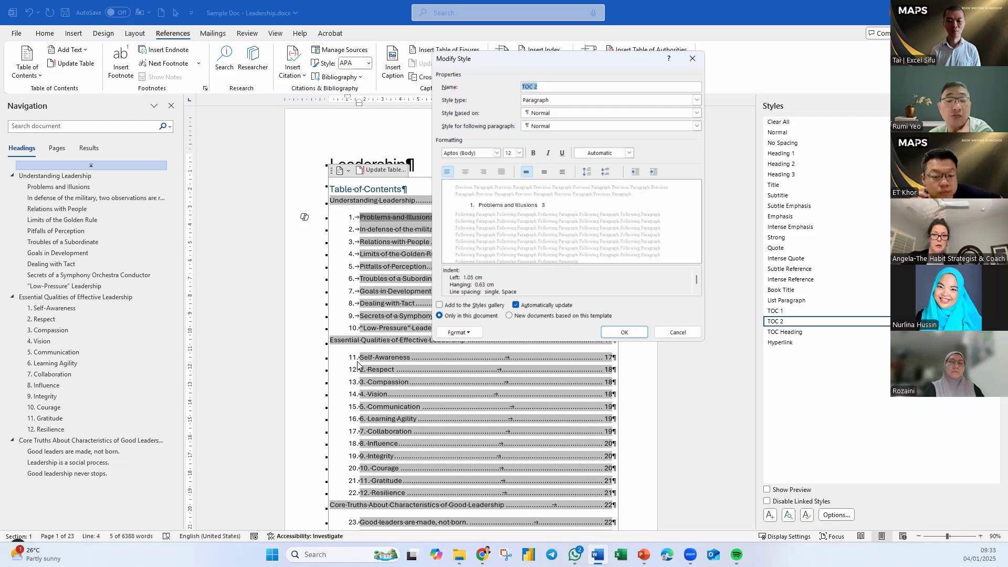
click(458, 332)
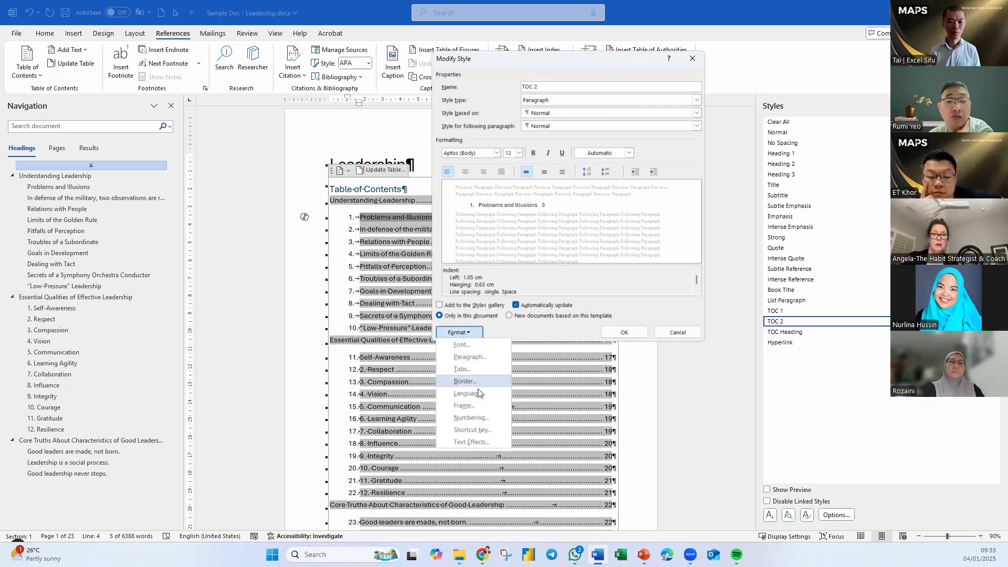
click(480, 417)
click(523, 173)
click(587, 295)
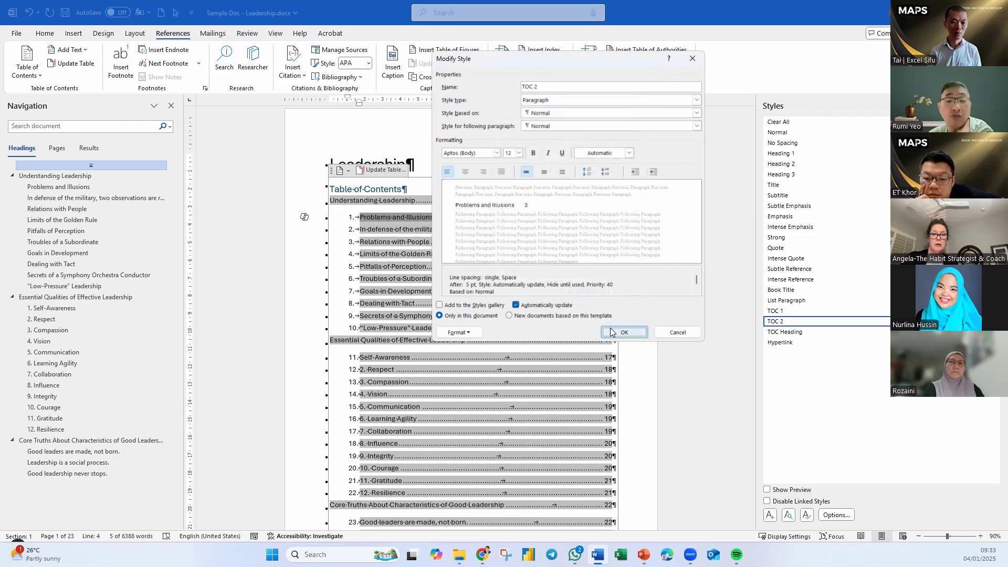
click(623, 332)
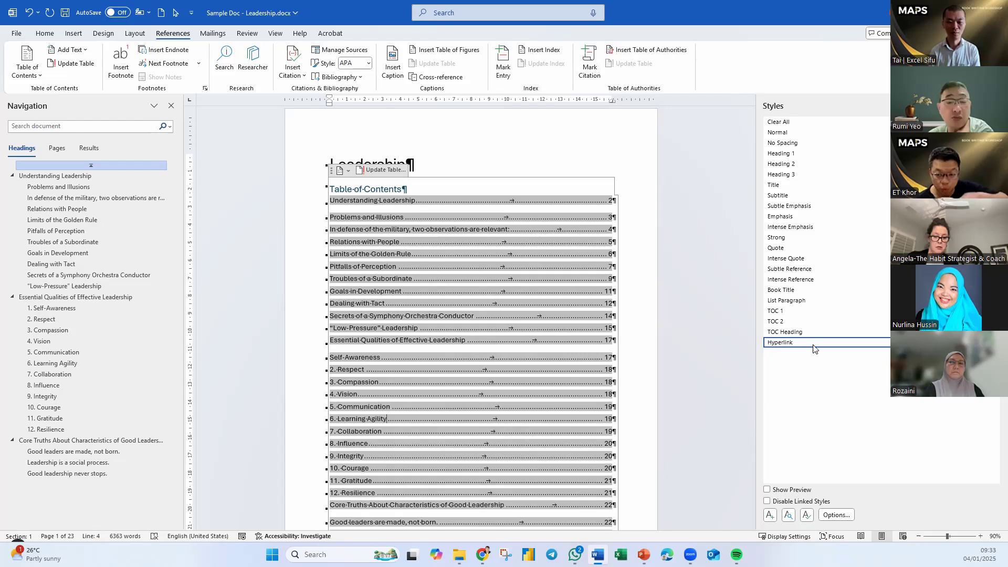
Step: Modify the TOC 2 style's paragraph format, setting the right indent to 0.4 cm
right_click(815, 322)
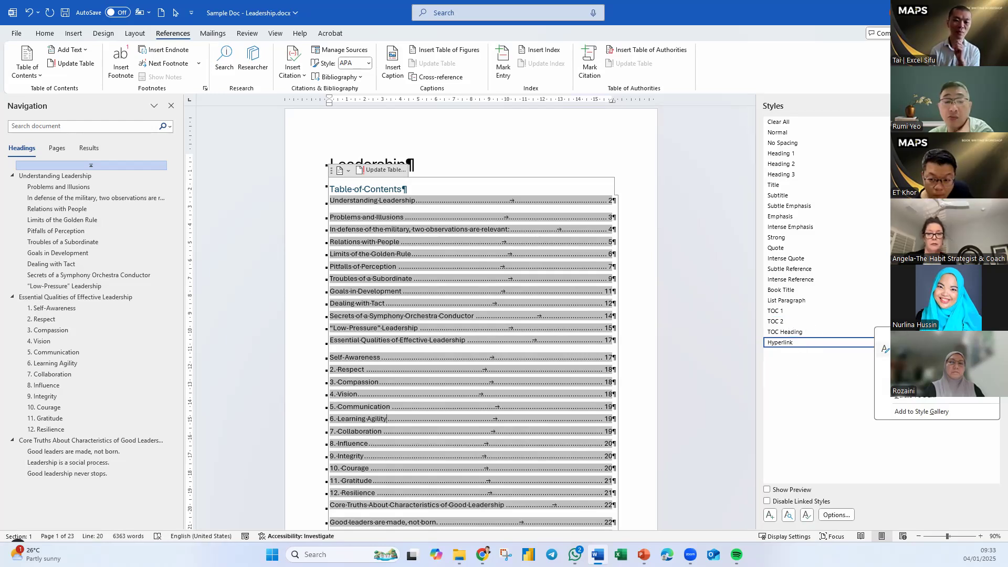
click(902, 349)
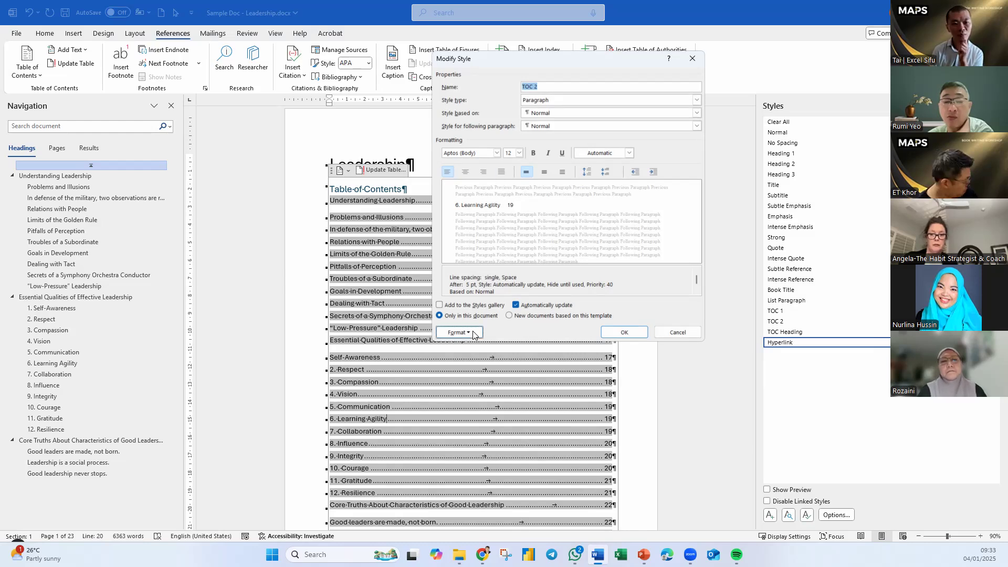
click(472, 333)
click(468, 356)
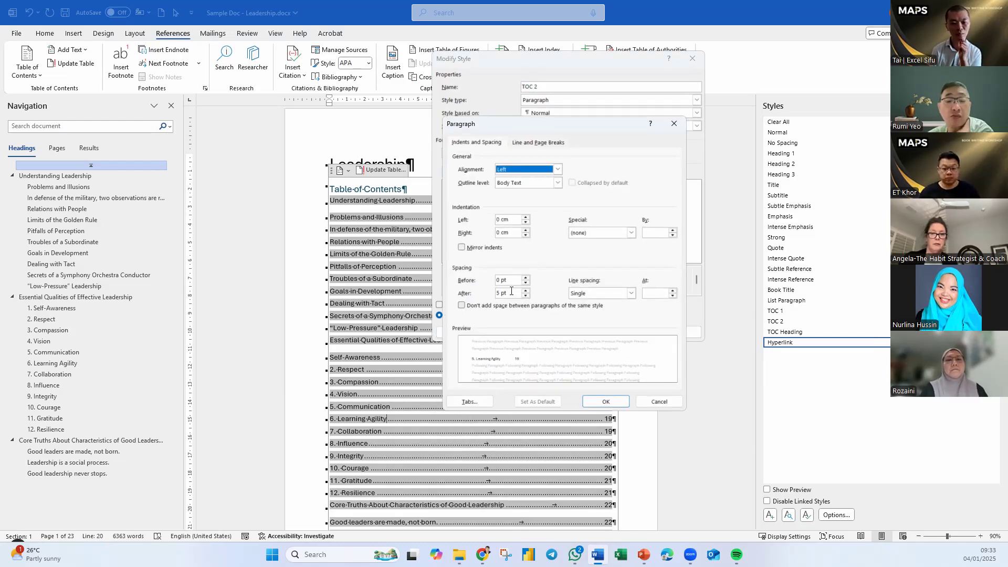
click(525, 230)
click(525, 230)
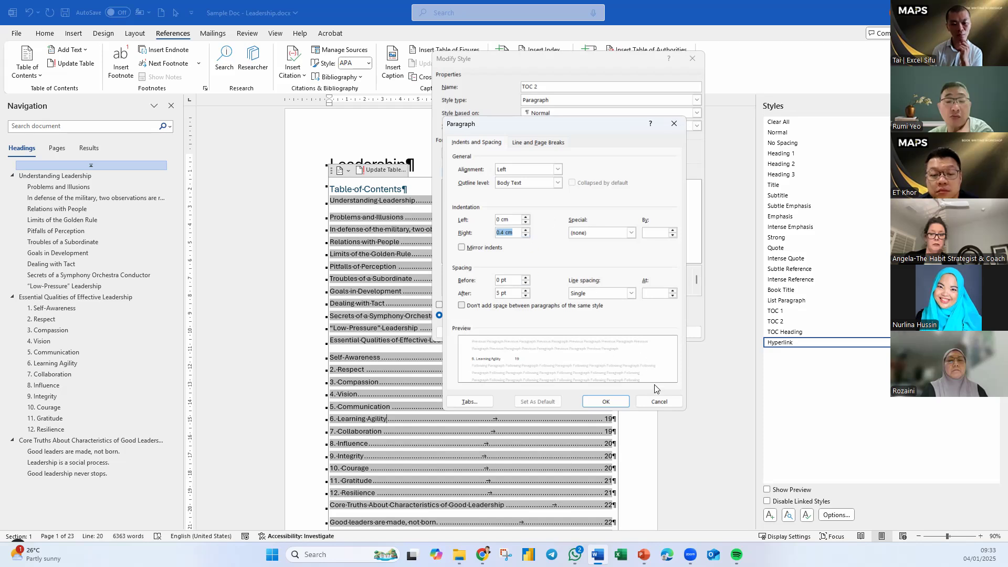
click(606, 401)
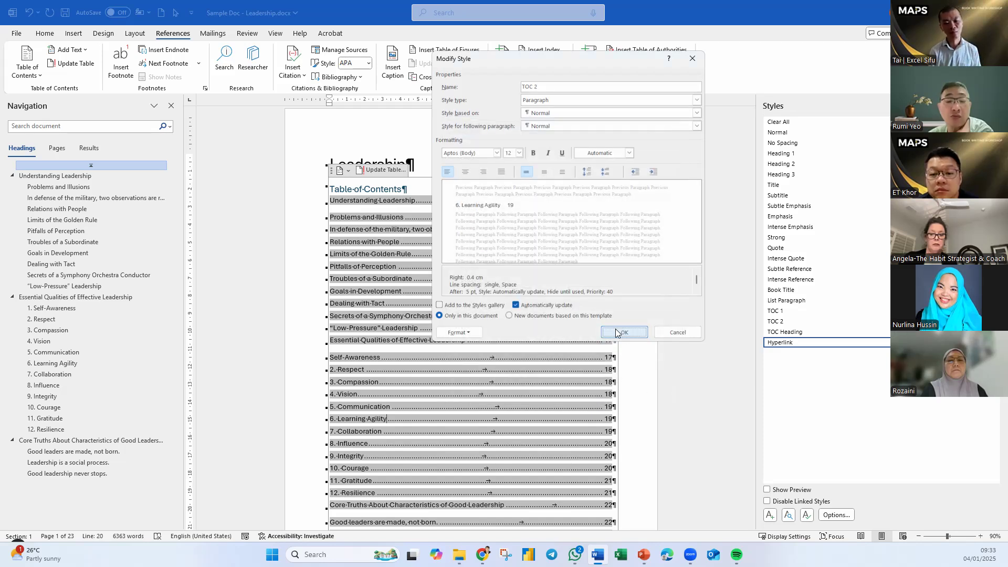
click(618, 332)
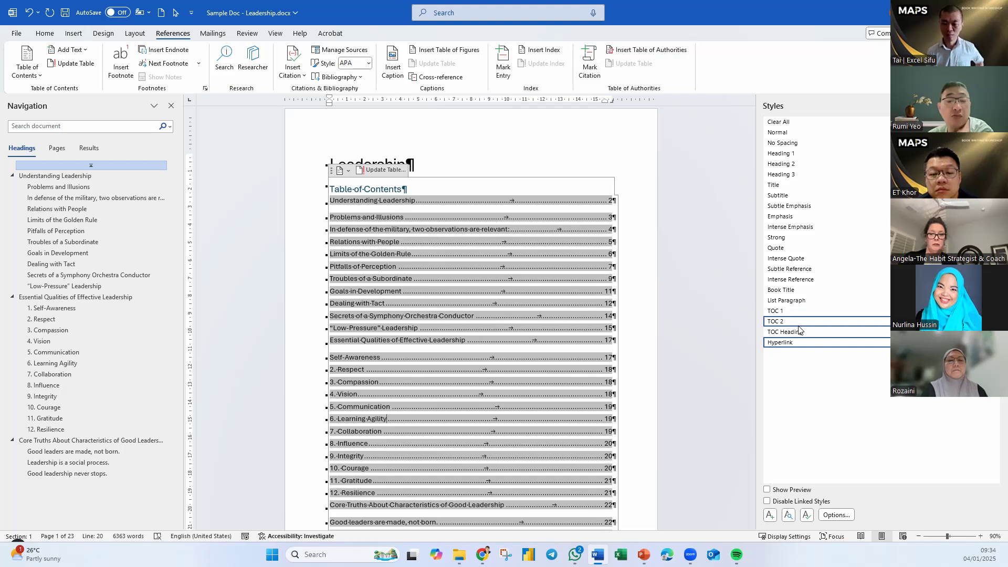
mouse_move(798, 326)
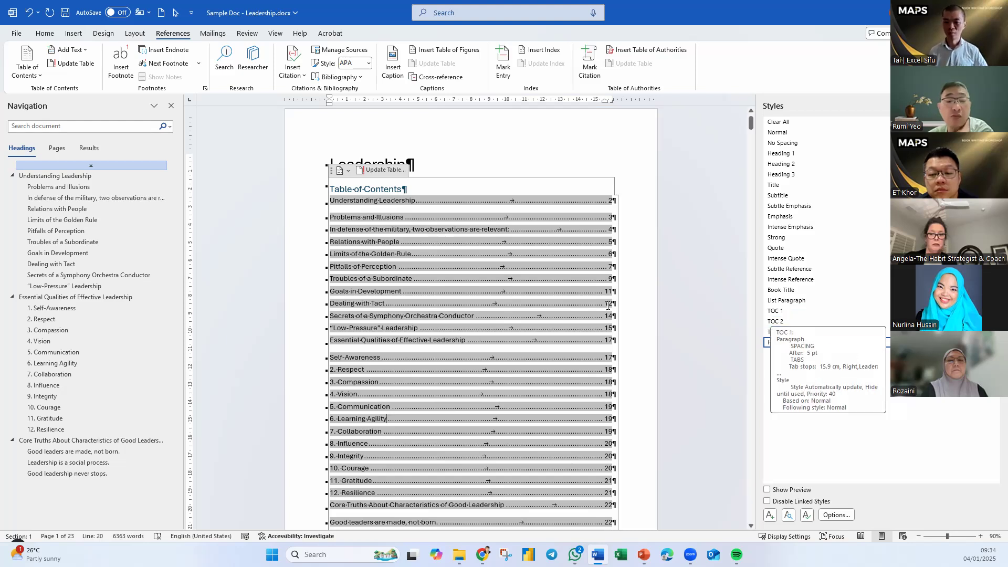
right_click(810, 322)
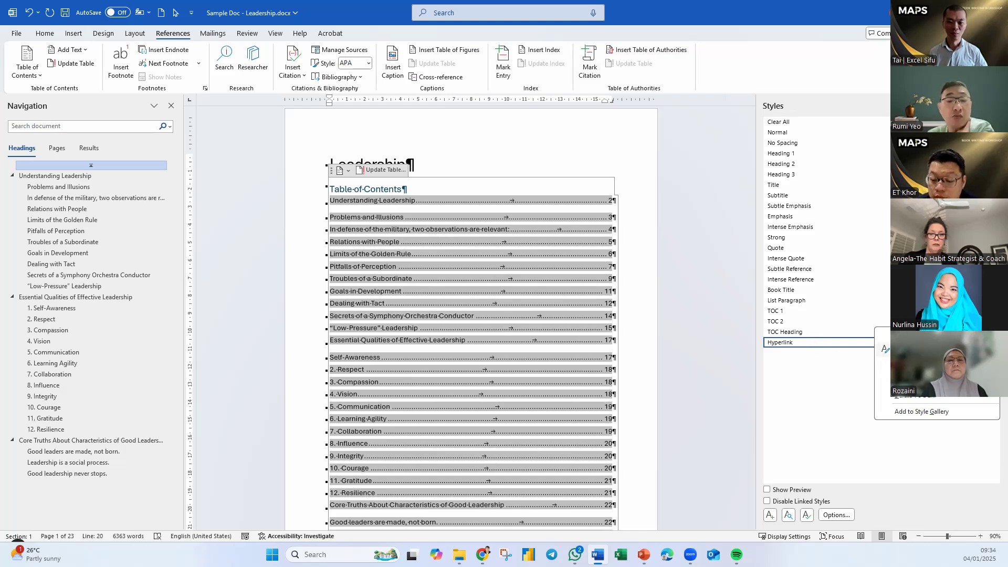
click(908, 348)
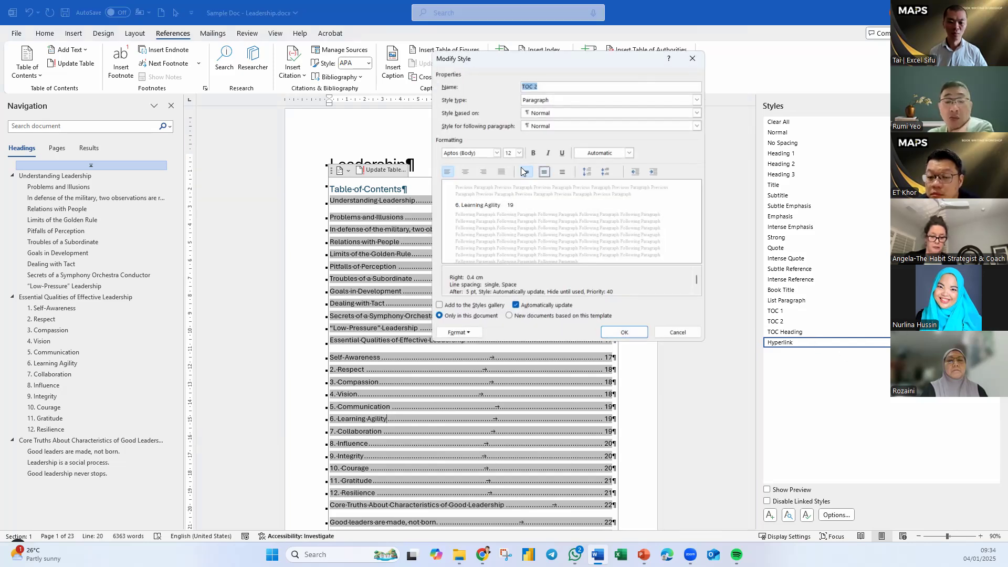
click(674, 331)
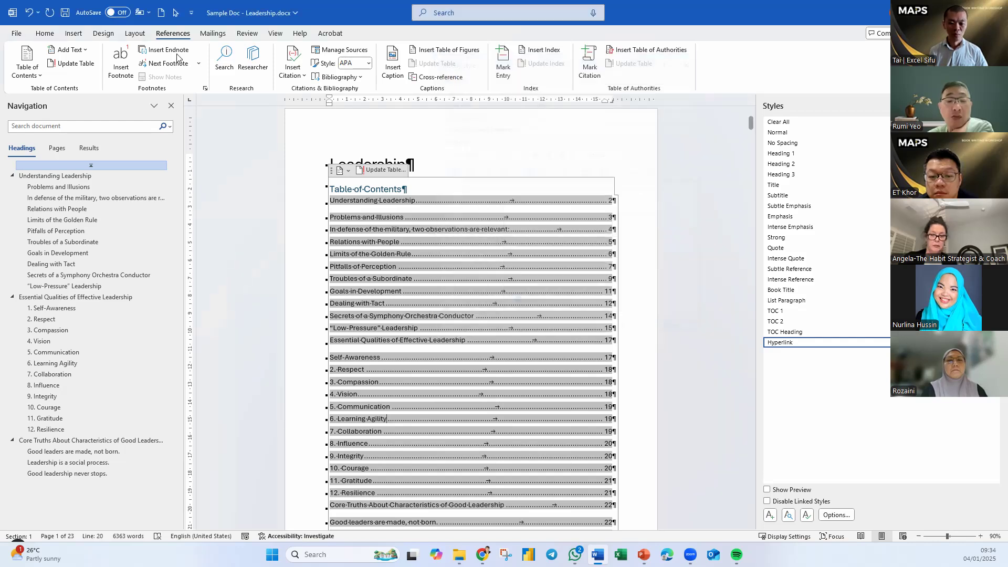
Step: Undo the recent TOC 2 style changes, including the right indent, the numbering removal and the 1. 2. 3. numbering
click(24, 15)
click(18, 11)
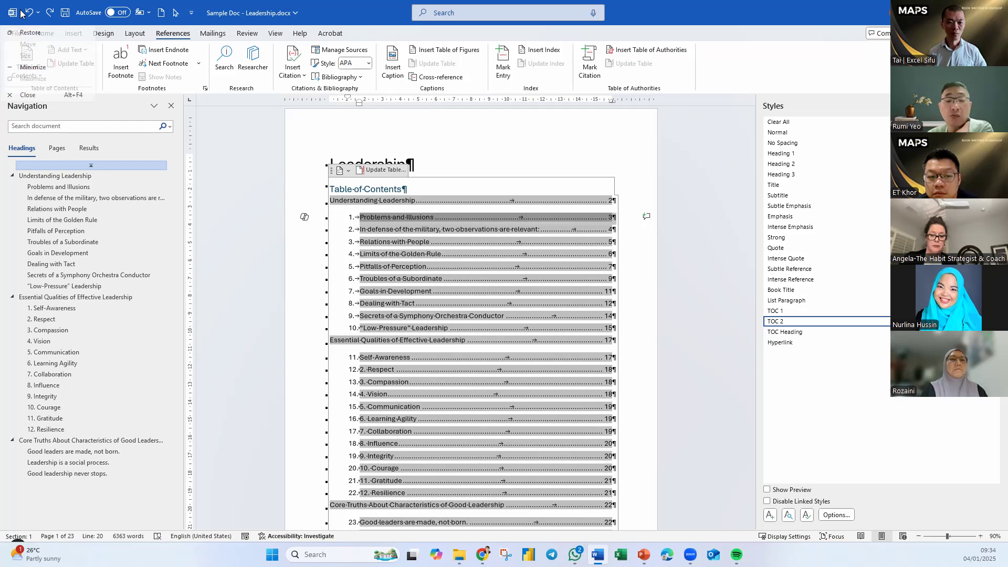
click(29, 12)
click(29, 12)
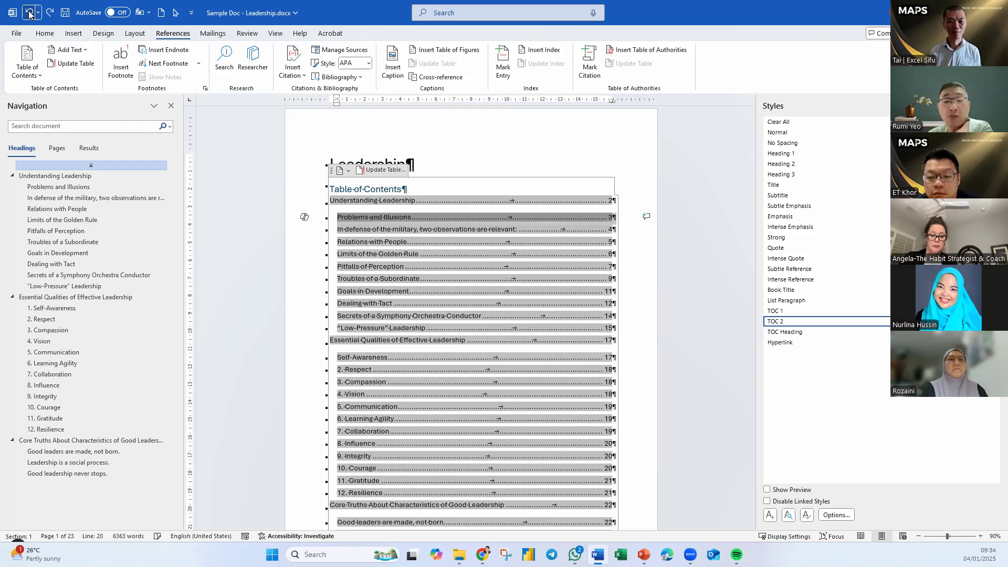
Step: Check the "1. Self-Awareness" heading in the body and update the entire table of contents to pick up its number
click(399, 356)
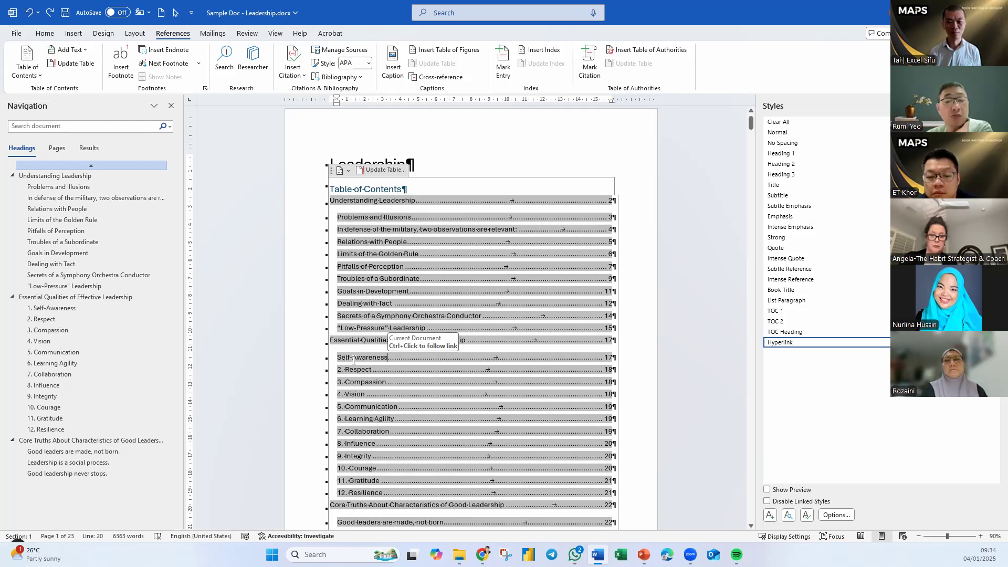
click(62, 308)
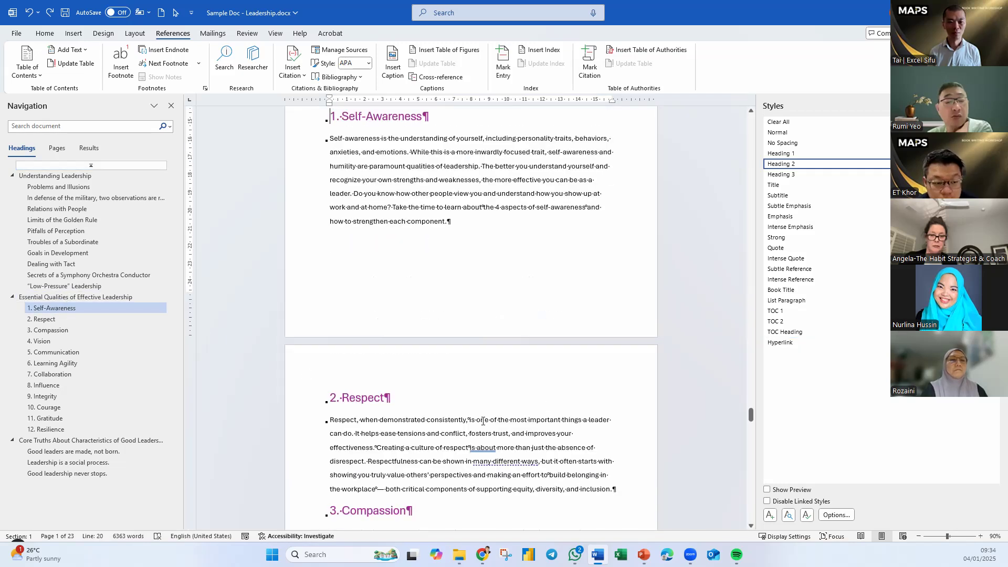
click(55, 176)
scroll(363, 297, up, 6)
scroll(362, 297, up, 3)
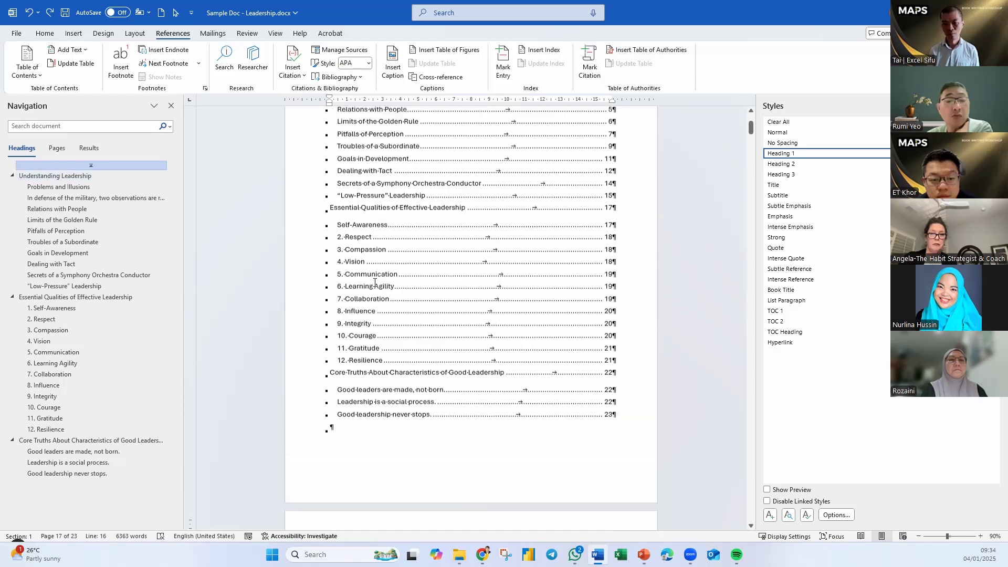
right_click(381, 282)
click(412, 366)
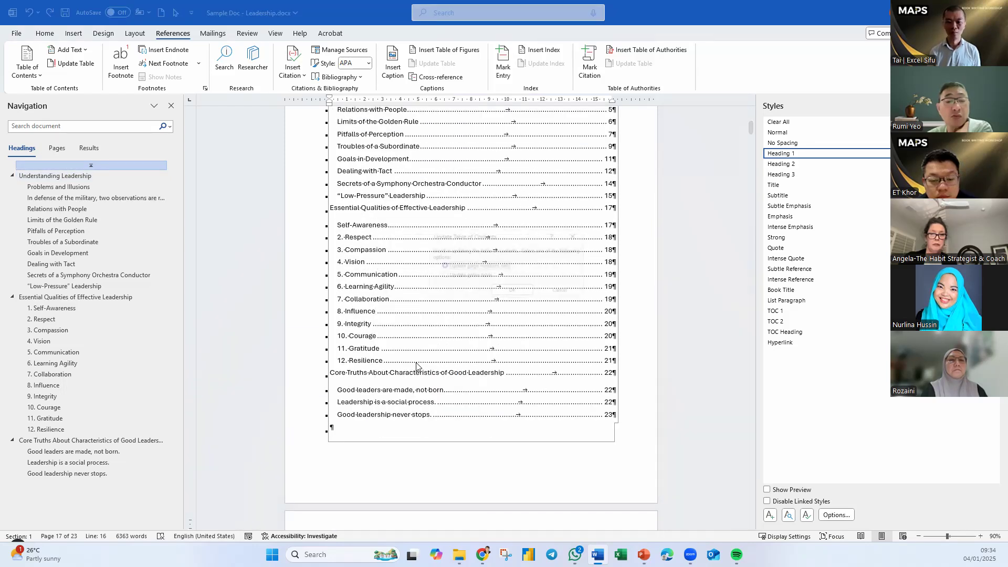
click(435, 274)
click(510, 292)
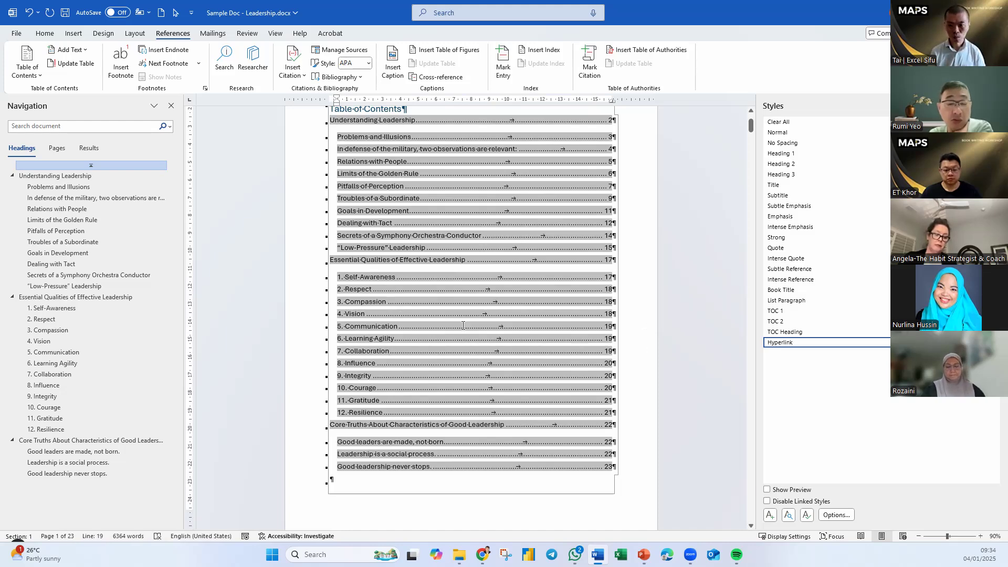
Step: Follow the "1. Self-Awareness" contents entry to its section and compare the bold line "What Good Leadership Looks Like" with the table of contents
scroll(466, 376, up, 3)
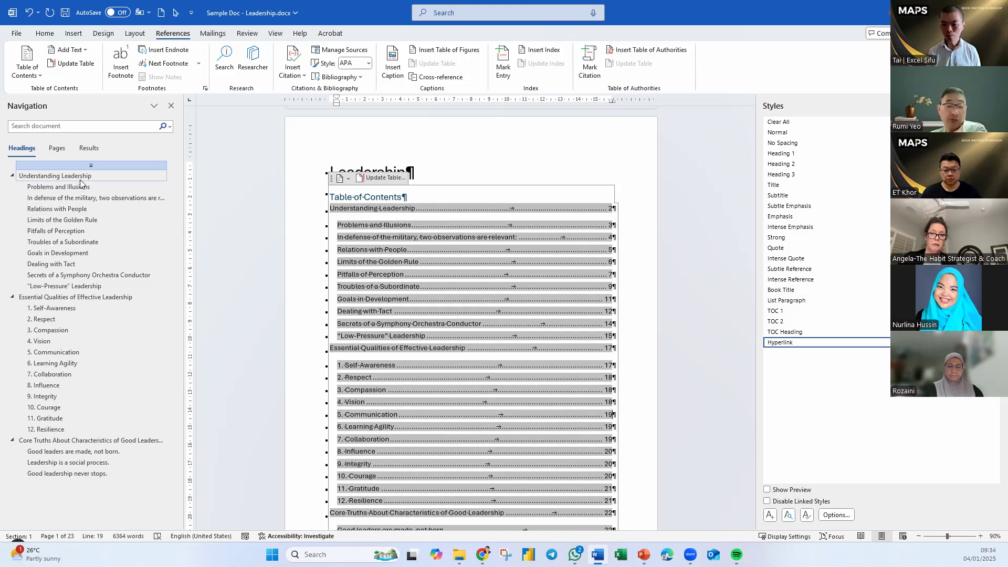
scroll(450, 312, down, 4)
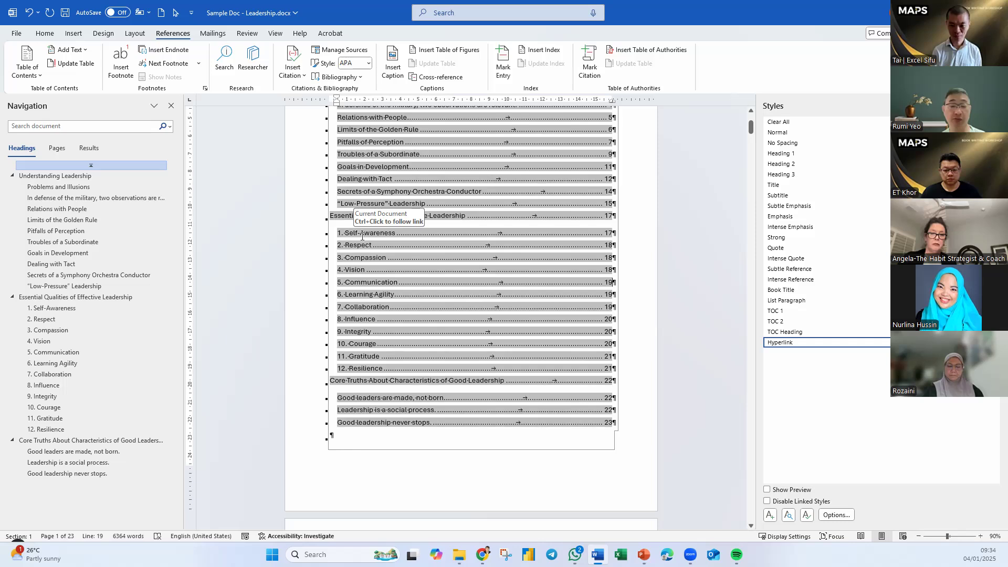
ctrl+click(363, 238)
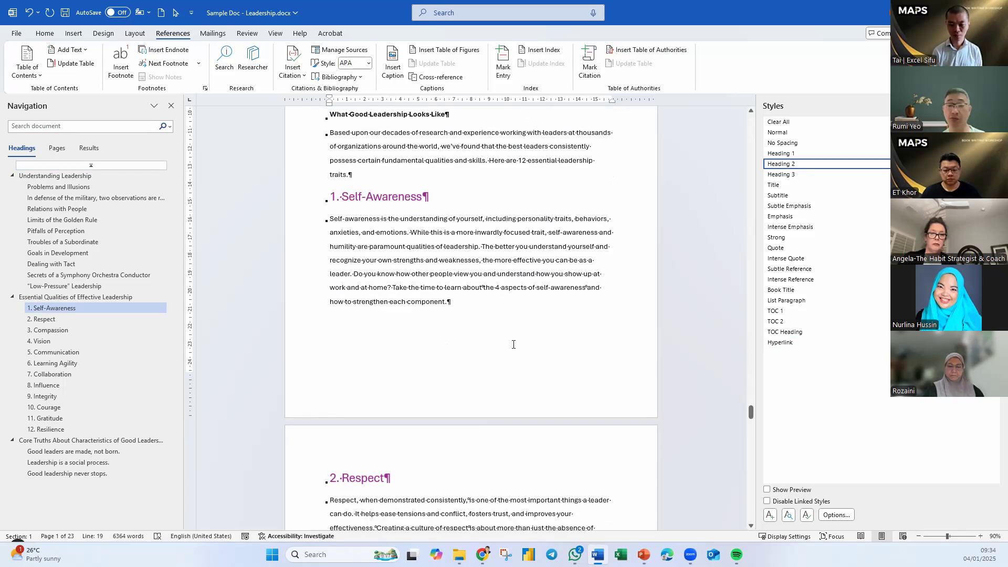
scroll(513, 344, up, 3)
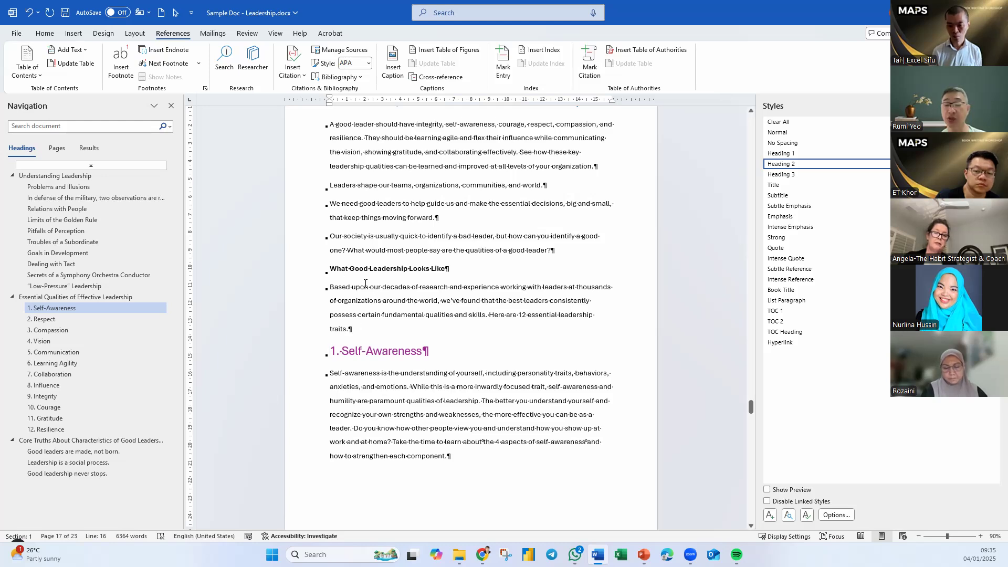
click(299, 272)
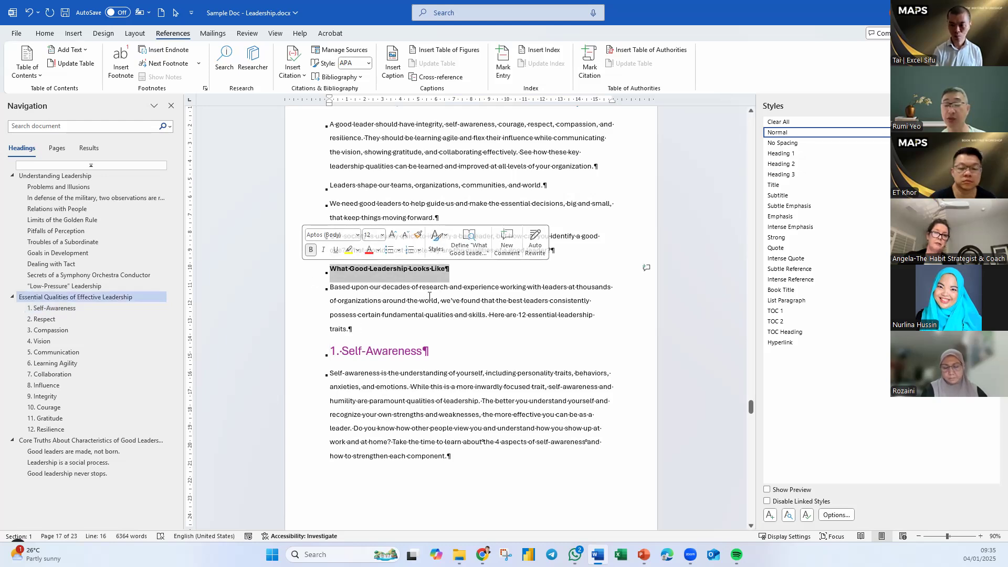
click(410, 287)
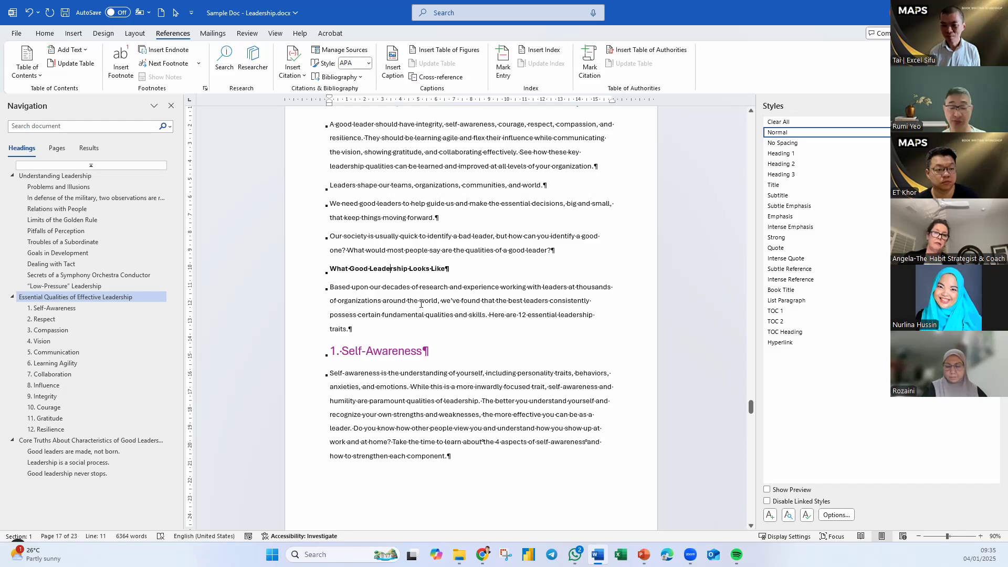
click(44, 33)
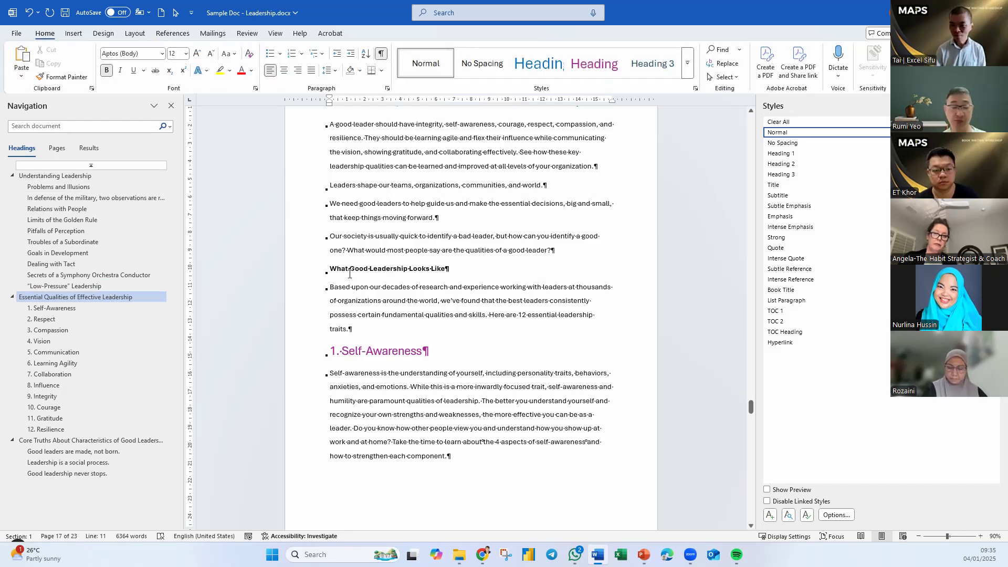
click(46, 176)
scroll(452, 281, up, 10)
scroll(452, 280, up, 1)
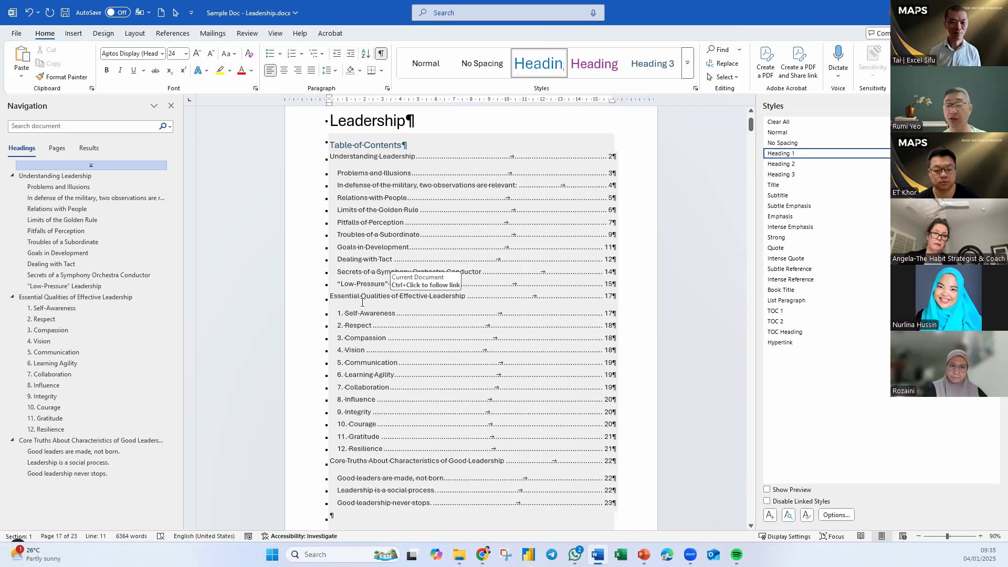
Step: Apply the Heading 2 style to the line "What Good Leadership Looks Like" above the Self-Awareness section
click(67, 309)
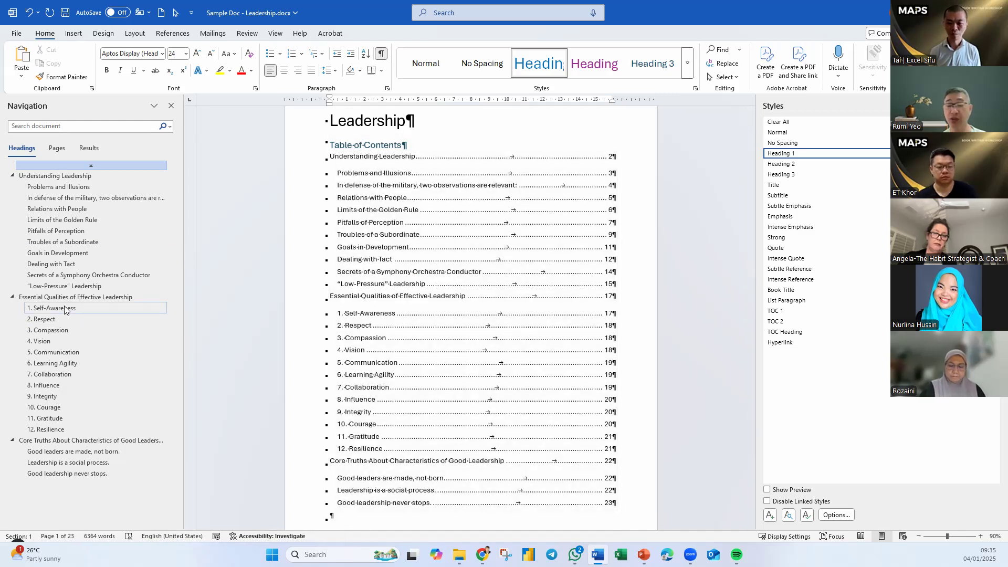
scroll(429, 315, up, 3)
scroll(429, 315, up, 5)
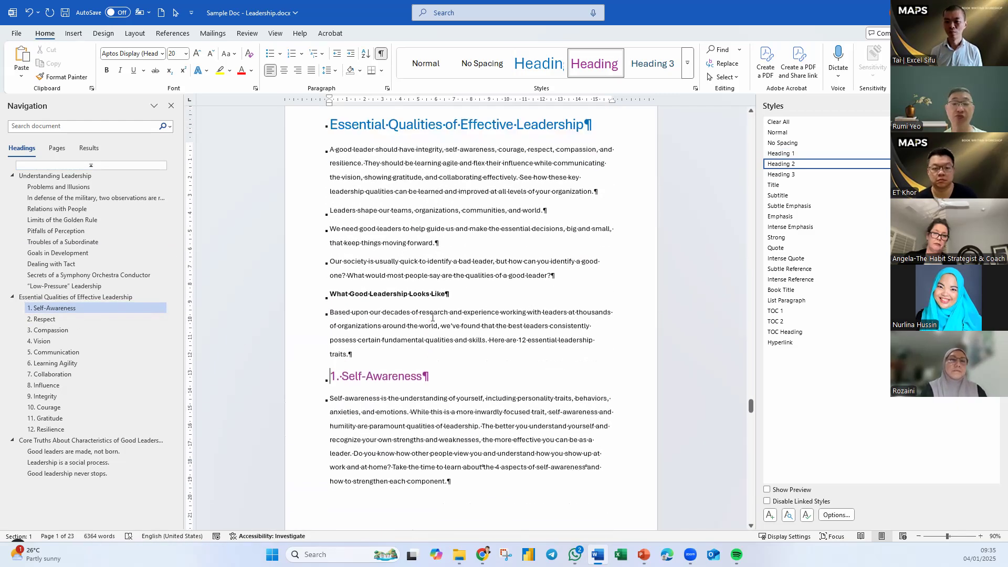
click(397, 342)
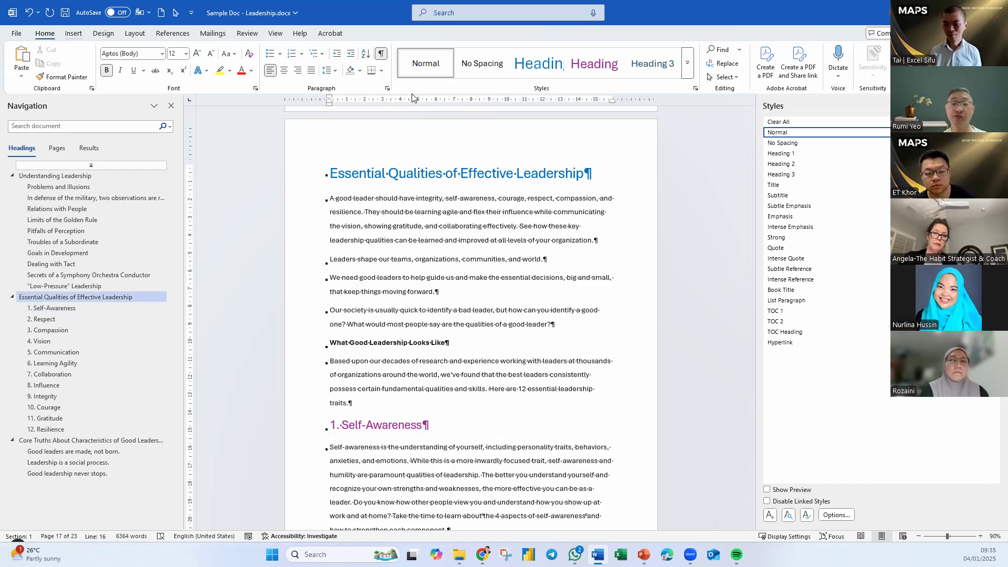
click(594, 63)
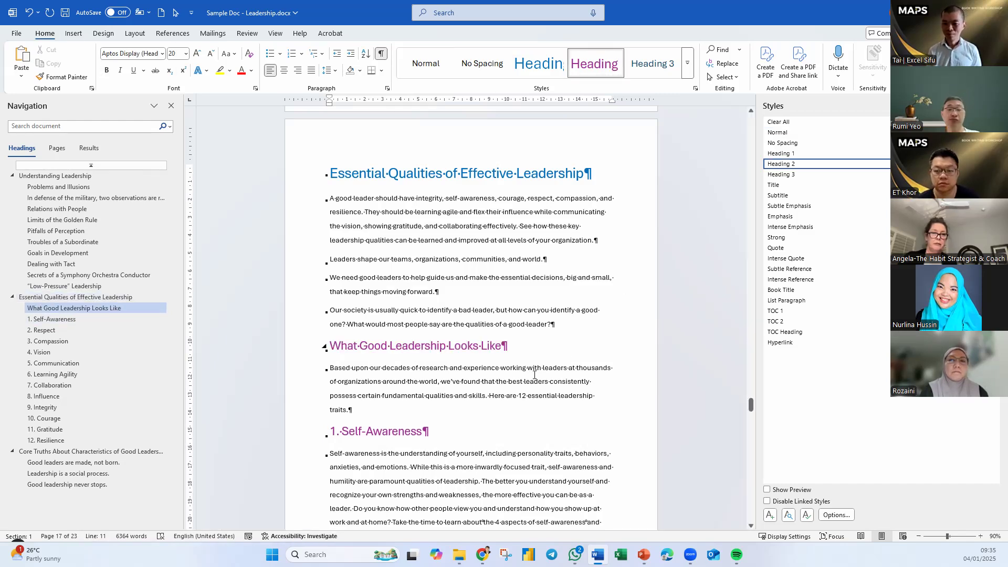
Step: Update the entire table of contents to include the "What Good Leadership Looks Like" heading
click(87, 181)
scroll(402, 280, up, 10)
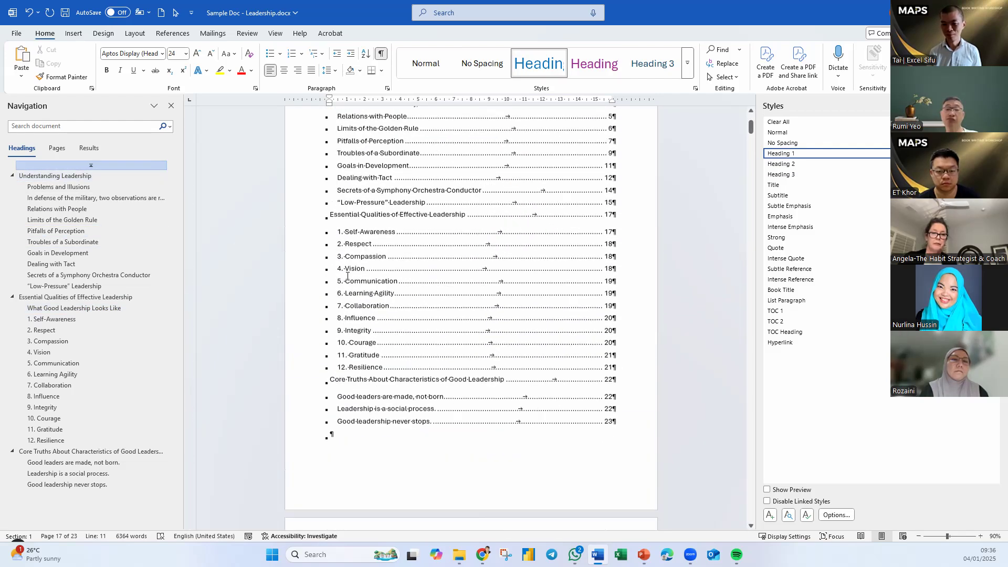
right_click(402, 281)
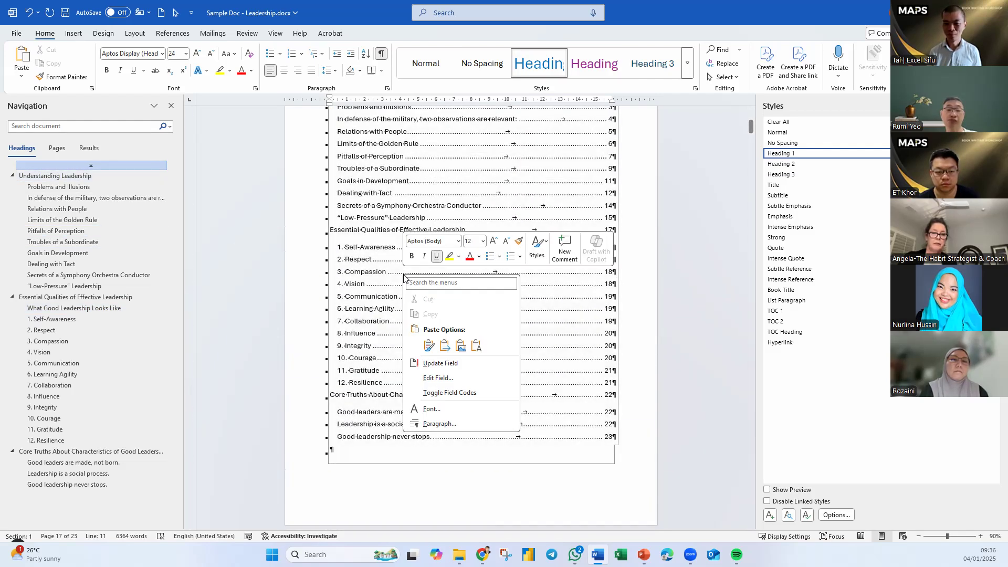
click(444, 364)
click(444, 275)
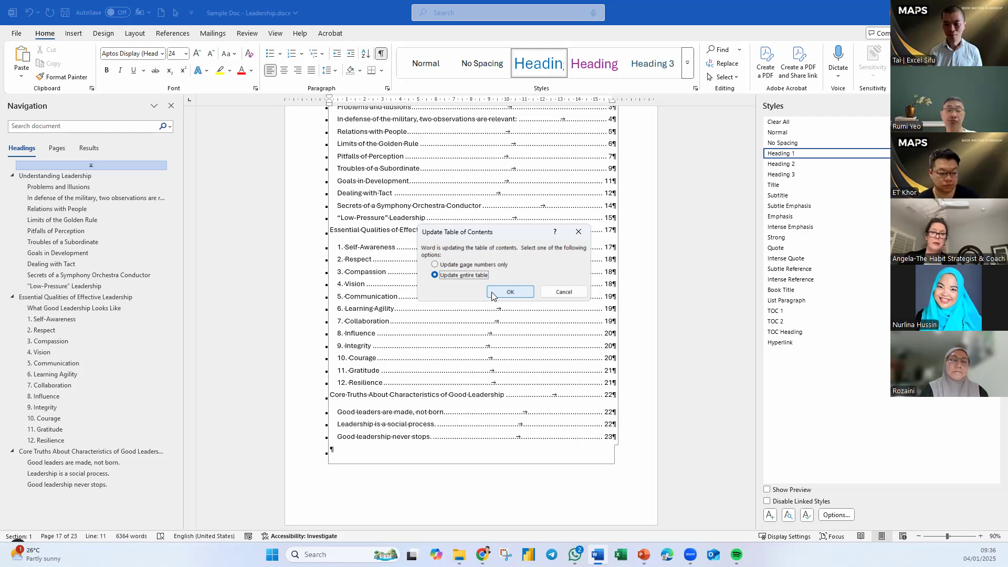
click(504, 293)
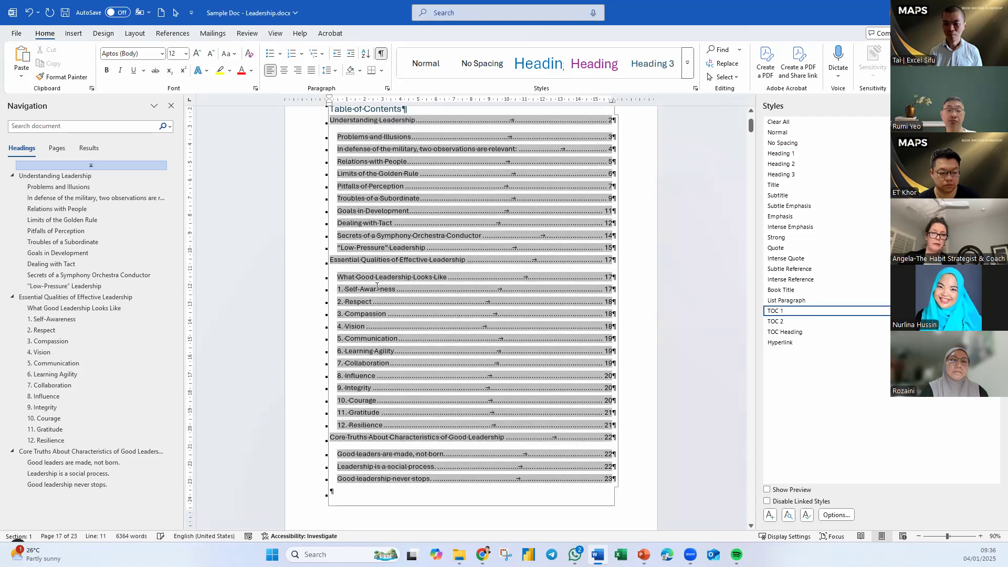
Step: Review the updated table of contents entries and the Understanding Leadership heading on the following page
click(418, 389)
click(536, 498)
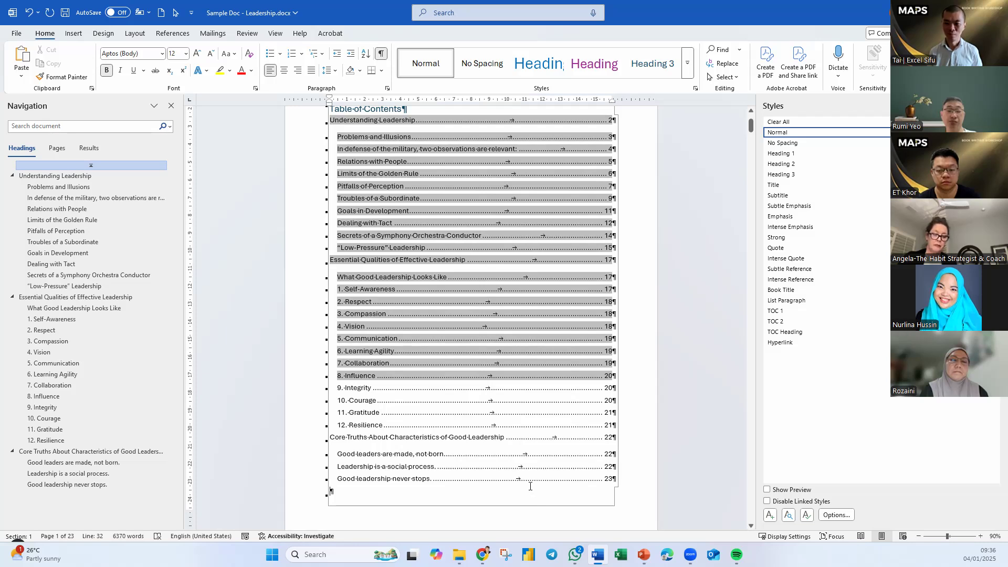
right_click(429, 190)
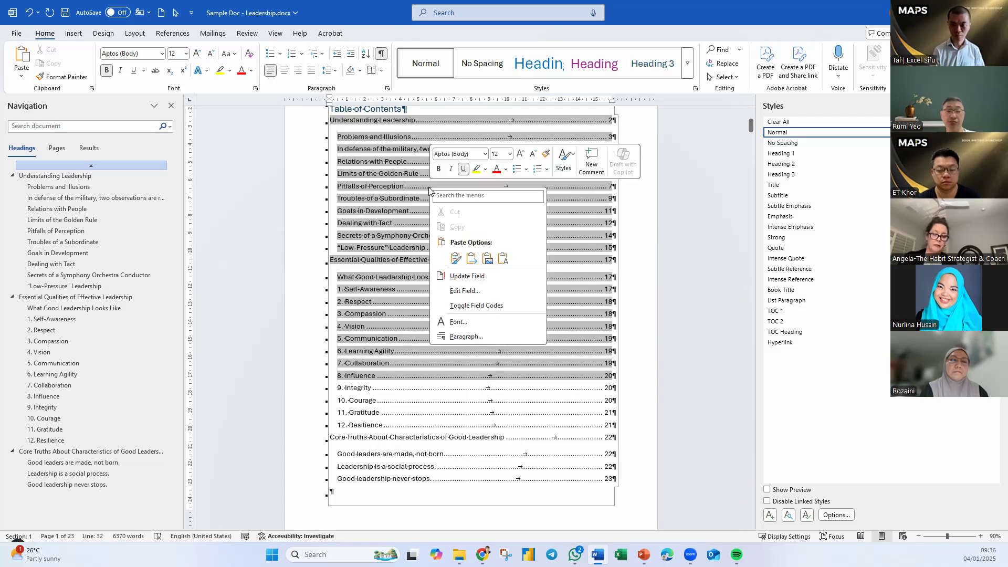
scroll(316, 293, up, 3)
click(386, 203)
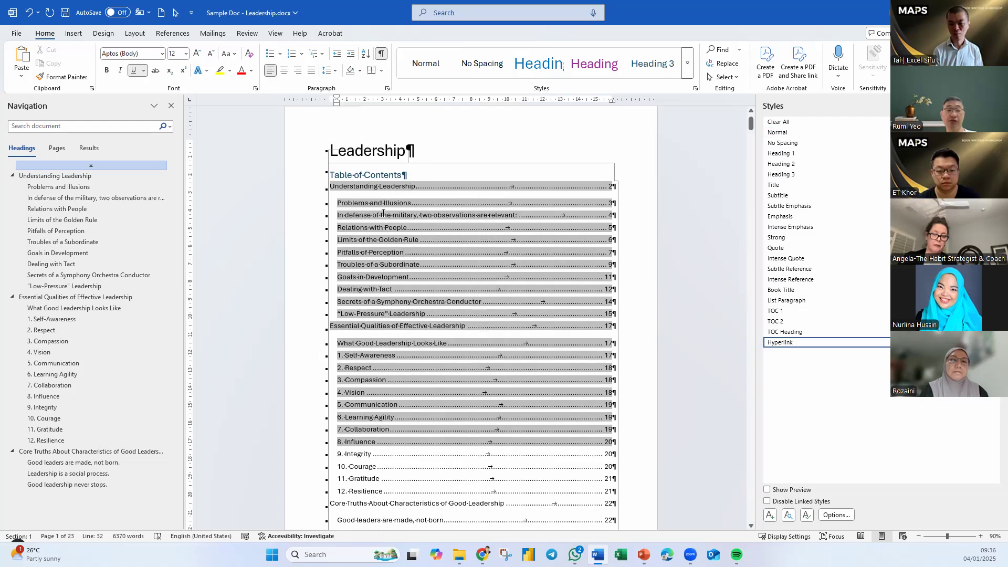
right_click(429, 227)
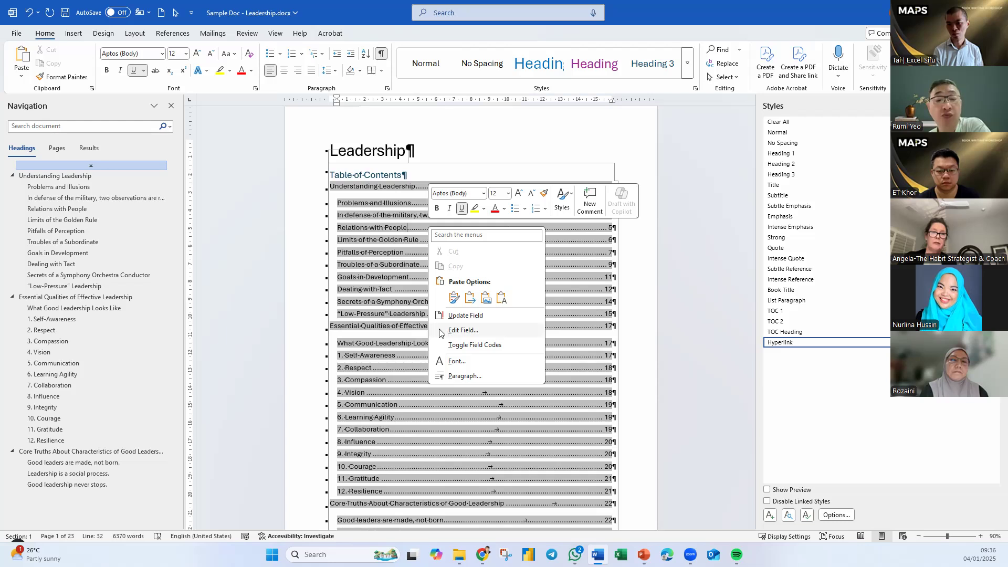
click(372, 372)
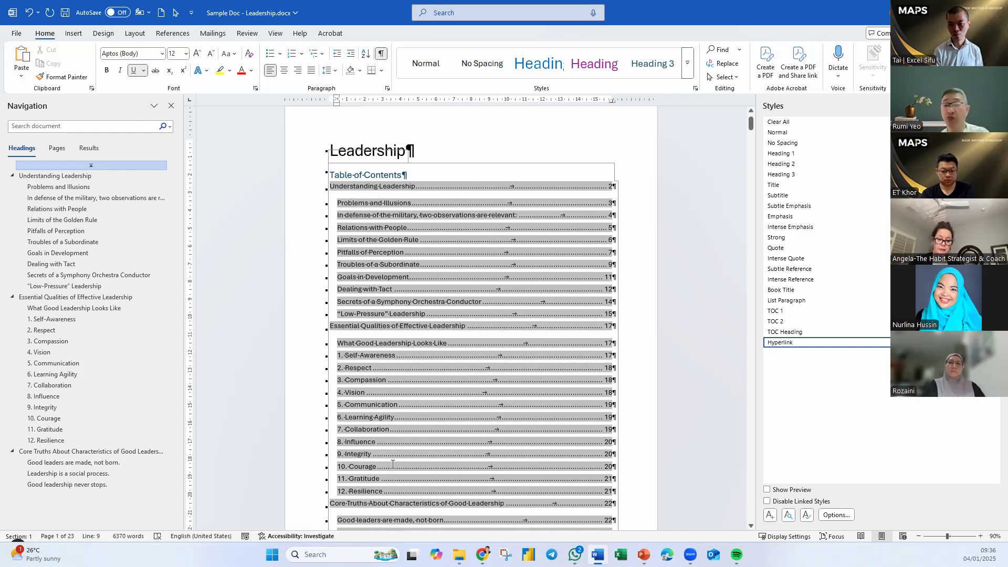
scroll(393, 464, down, 8)
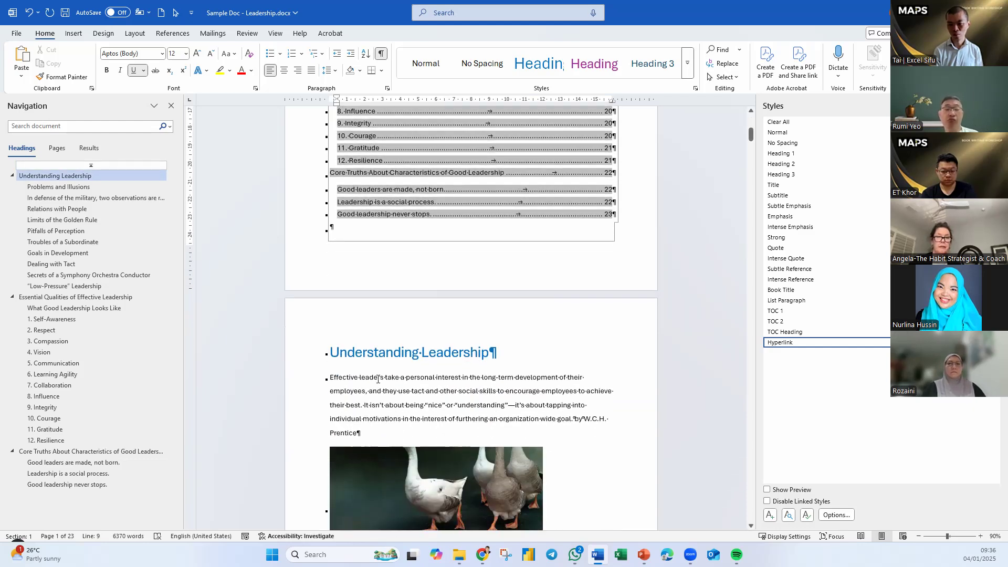
click(373, 353)
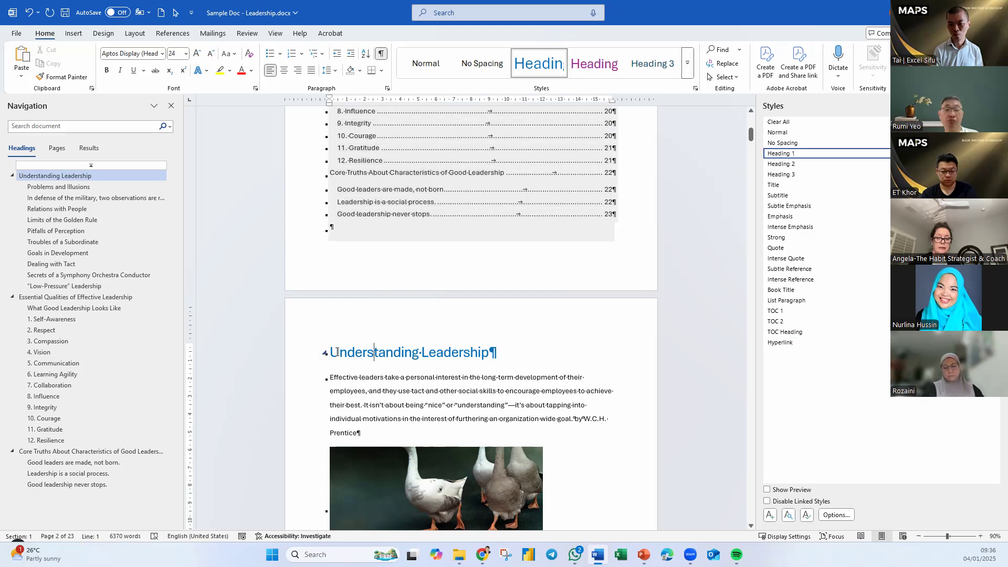
Step: Apply the multilevel list numbering that uses the "Chapter 1" heading format to the "Understanding Leadership" heading
scroll(399, 398, down, 3)
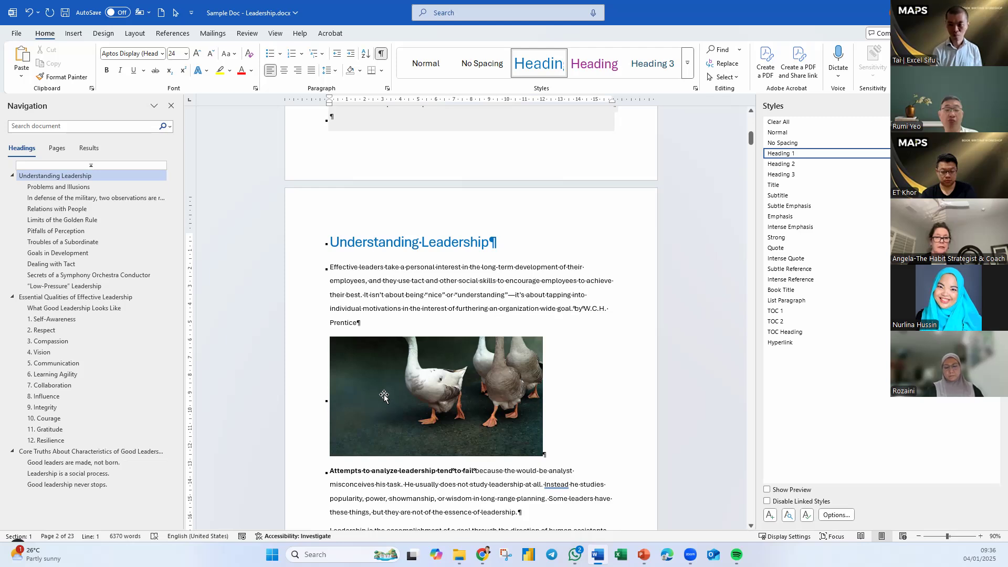
scroll(315, 368, up, 2)
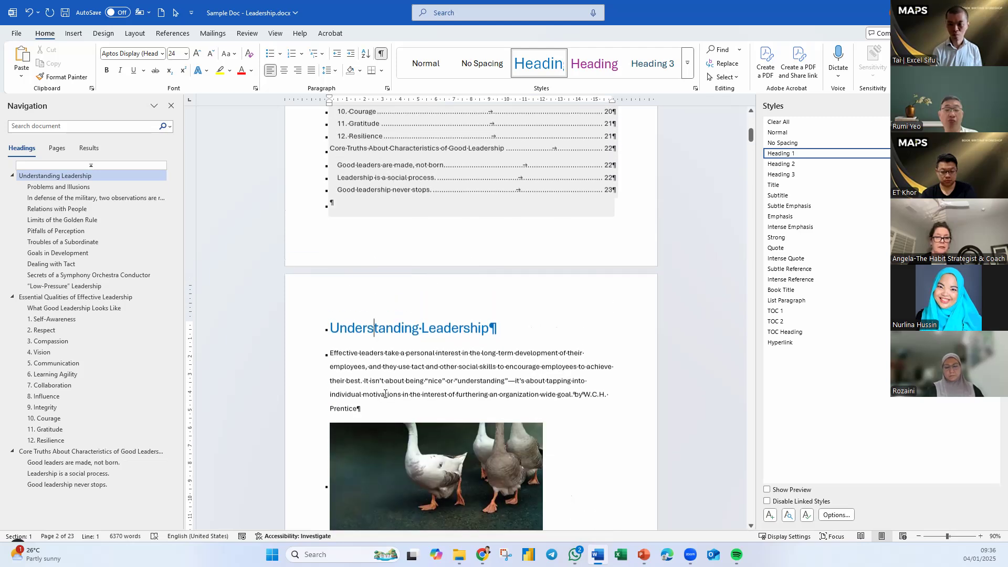
click(300, 340)
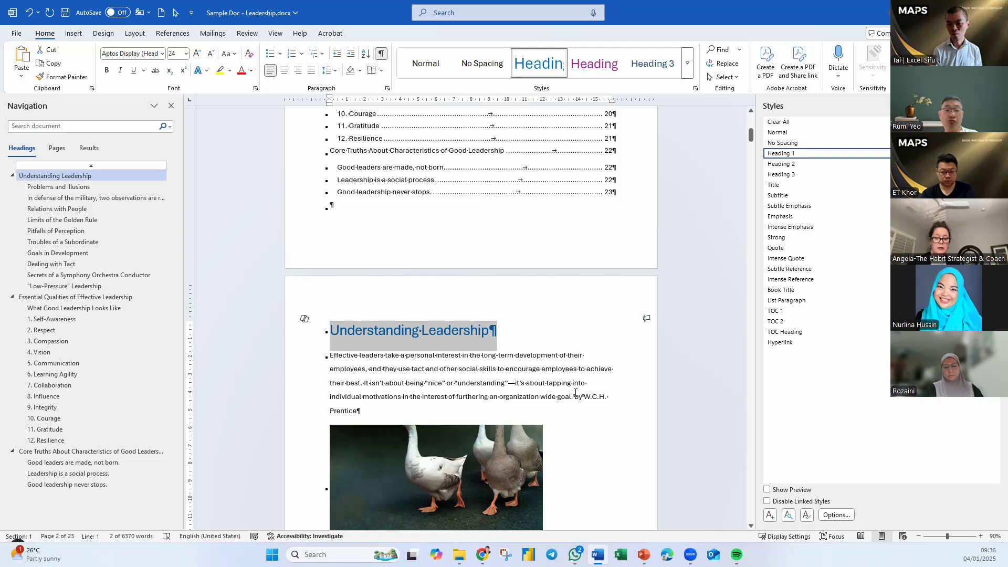
scroll(617, 221, up, 2)
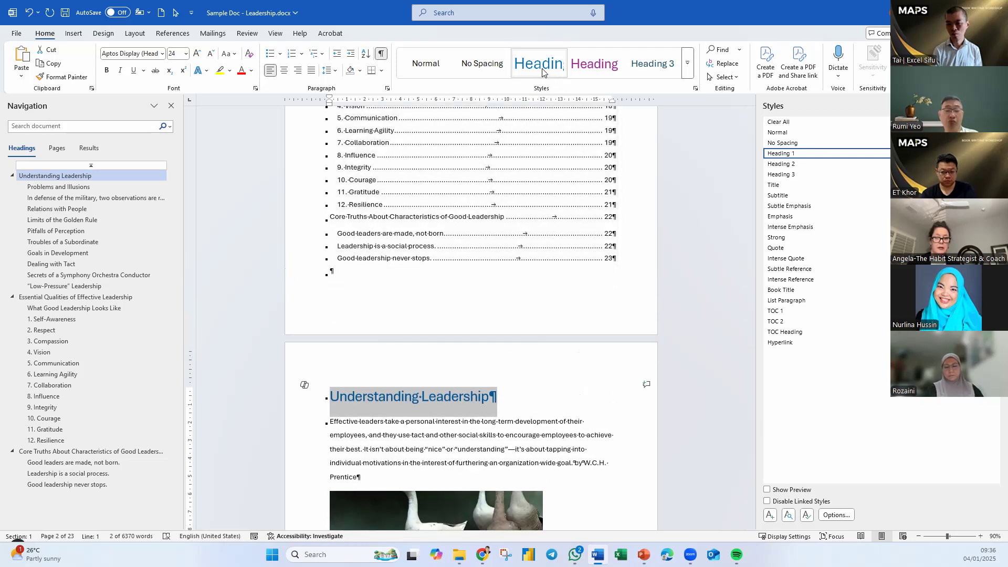
click(430, 405)
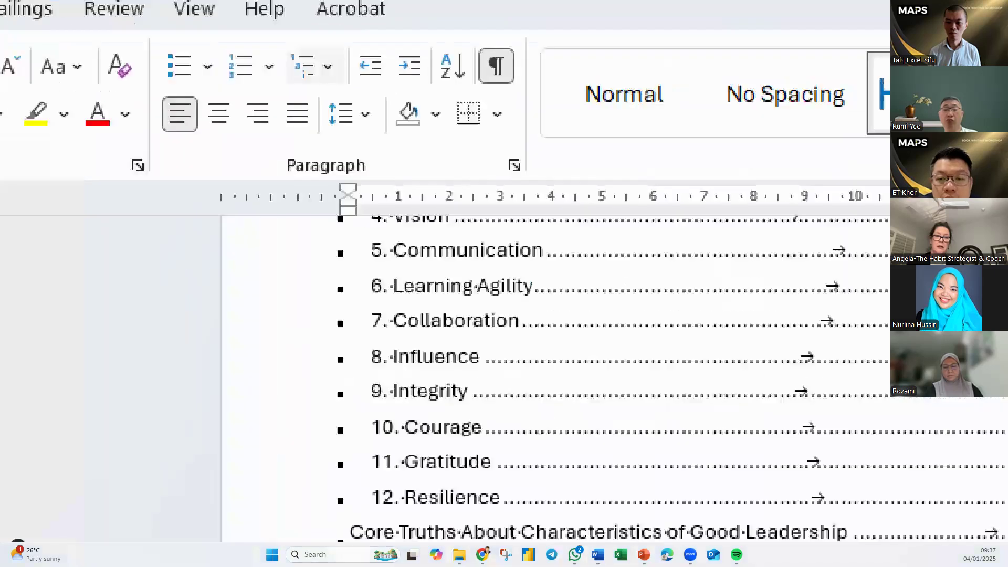
drag(276, 35, 334, 96)
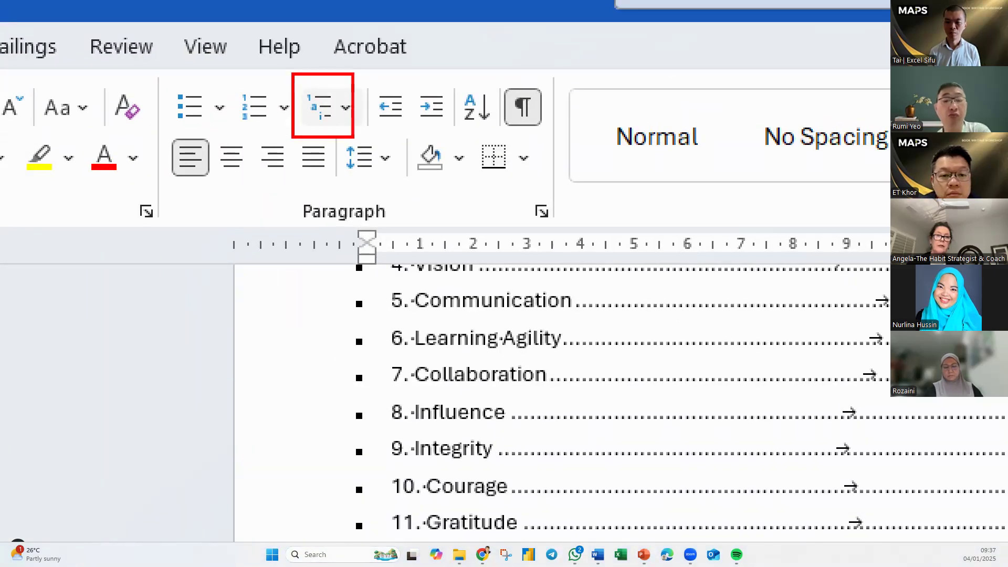
drag(354, 138, 369, 146)
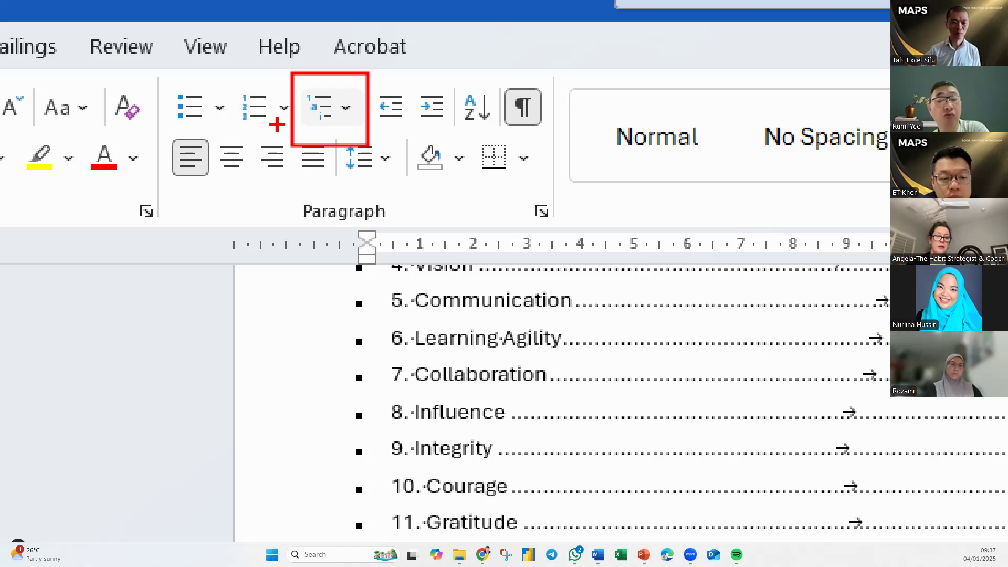
key(Escape)
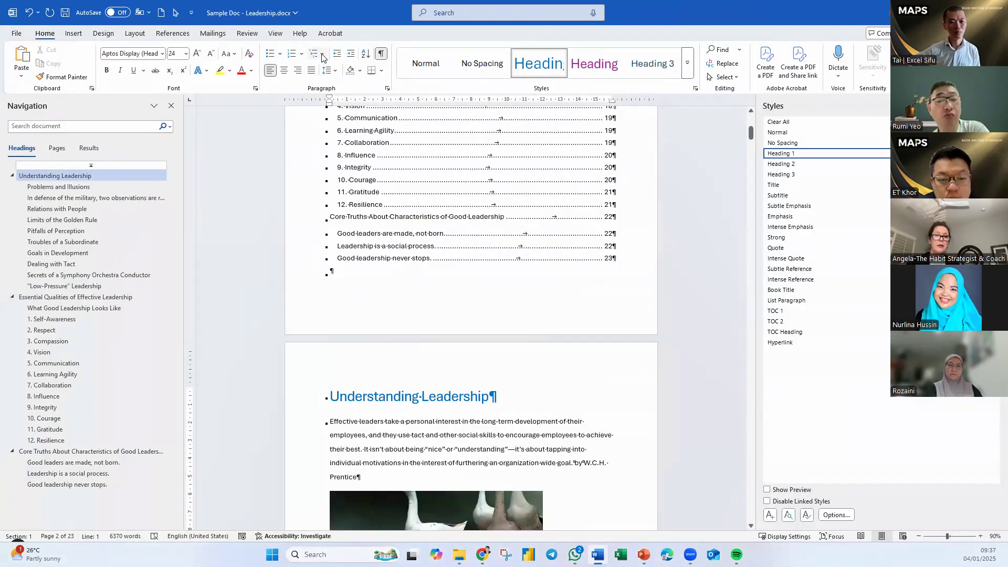
click(322, 54)
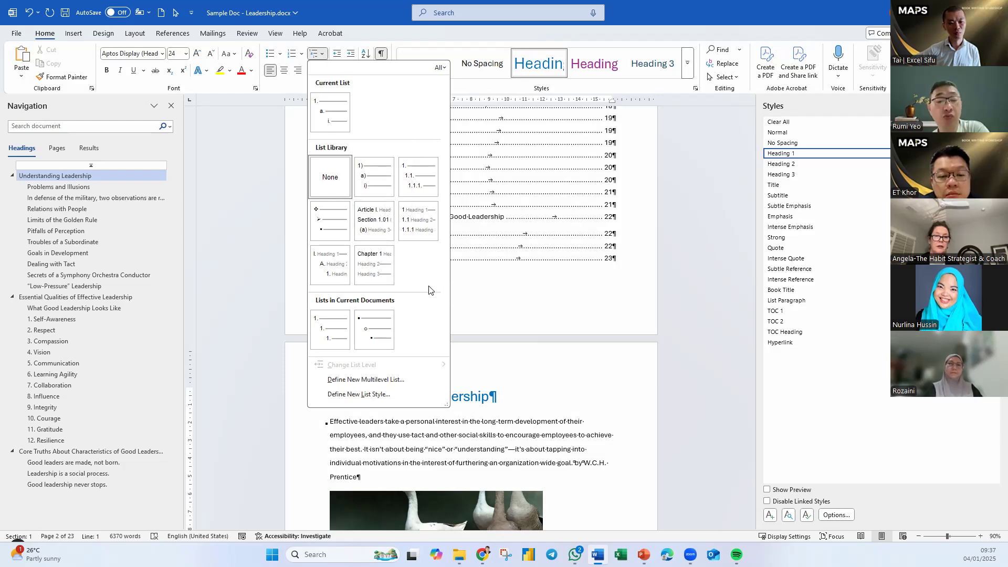
click(373, 269)
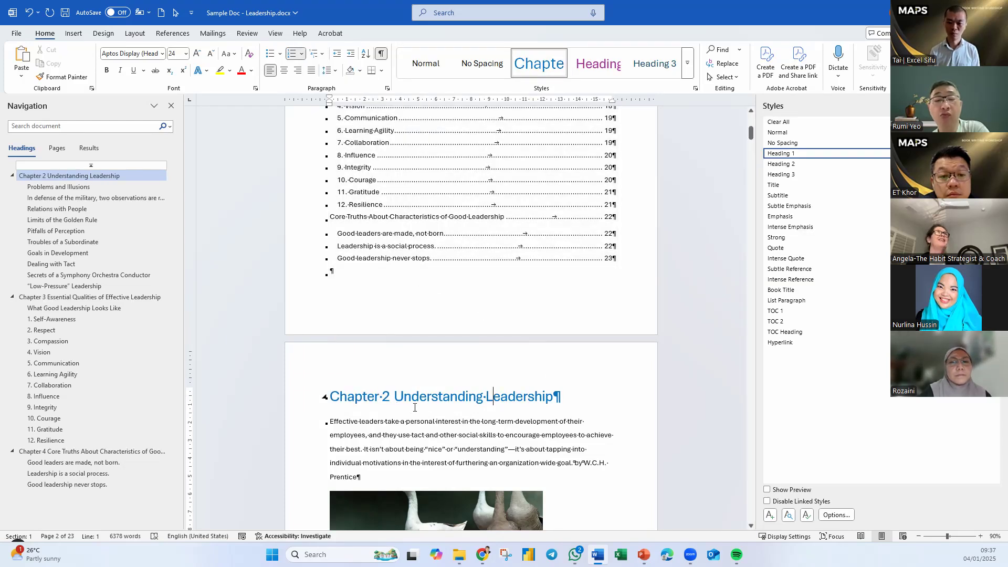
Step: Change the "Table of Contents" title to the Normal style so it is excluded from the chapter numbering
scroll(416, 406, up, 5)
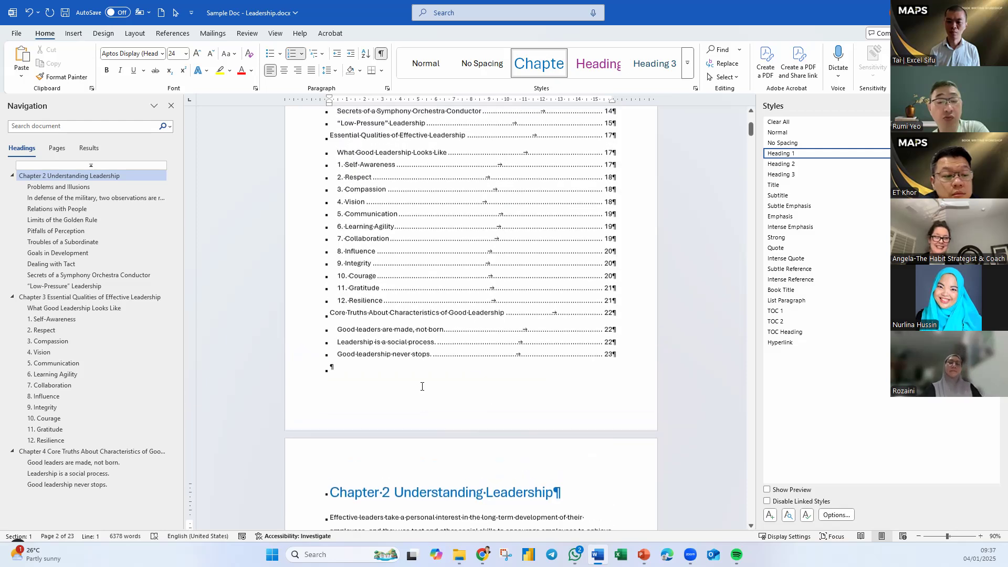
scroll(423, 382, up, 4)
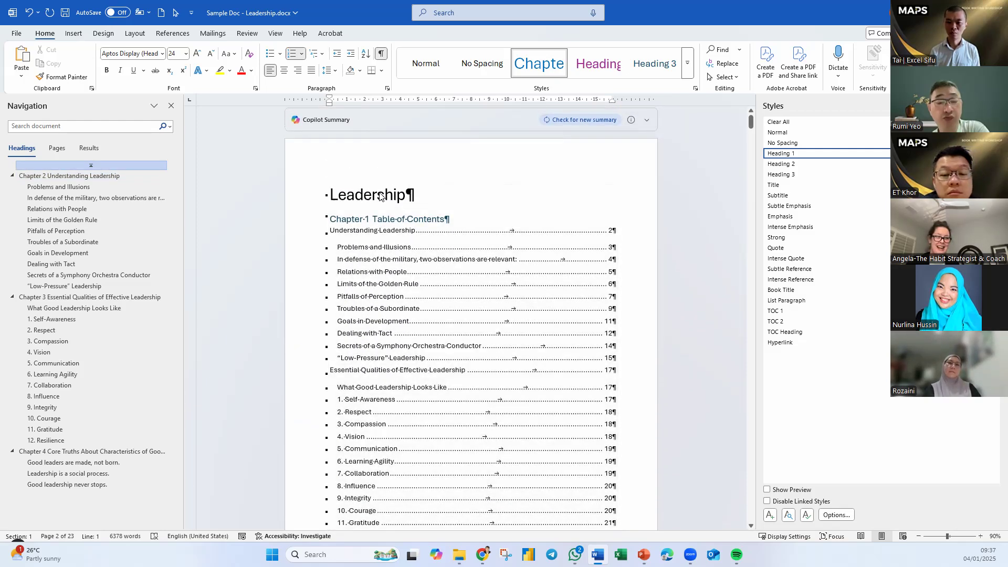
click(408, 221)
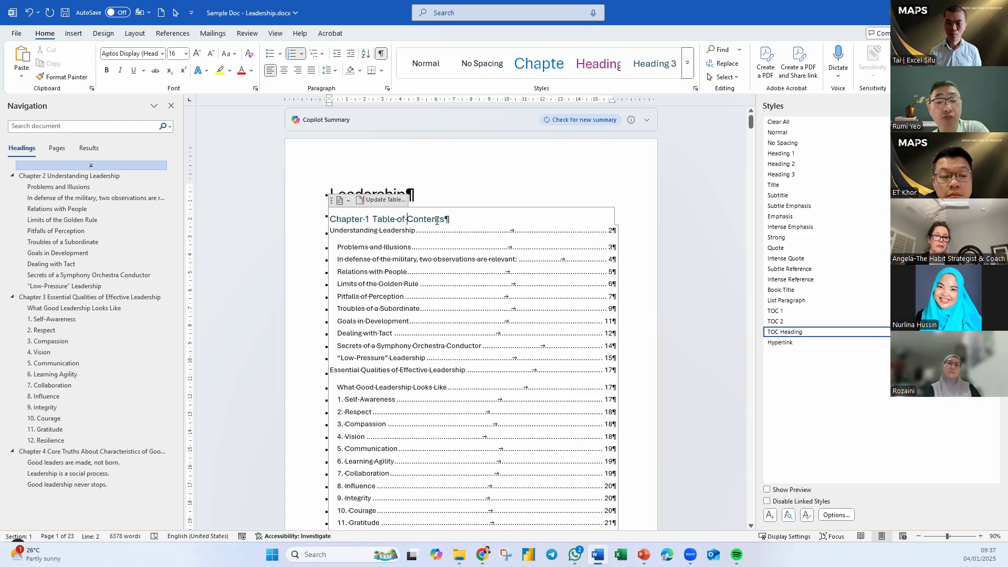
click(787, 134)
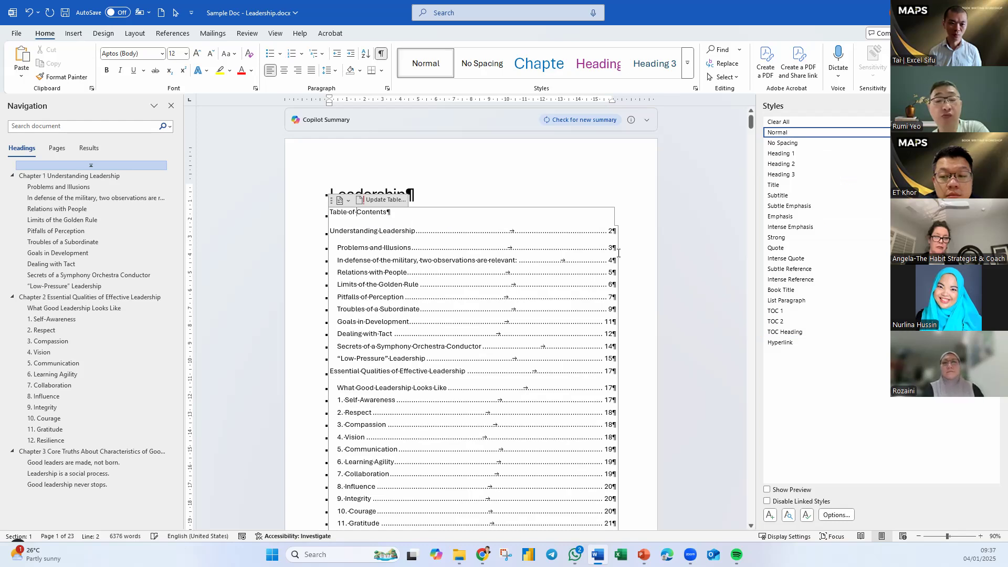
Step: Enlarge the "Table of Contents" title text to 26 pt
drag(391, 215, 330, 216)
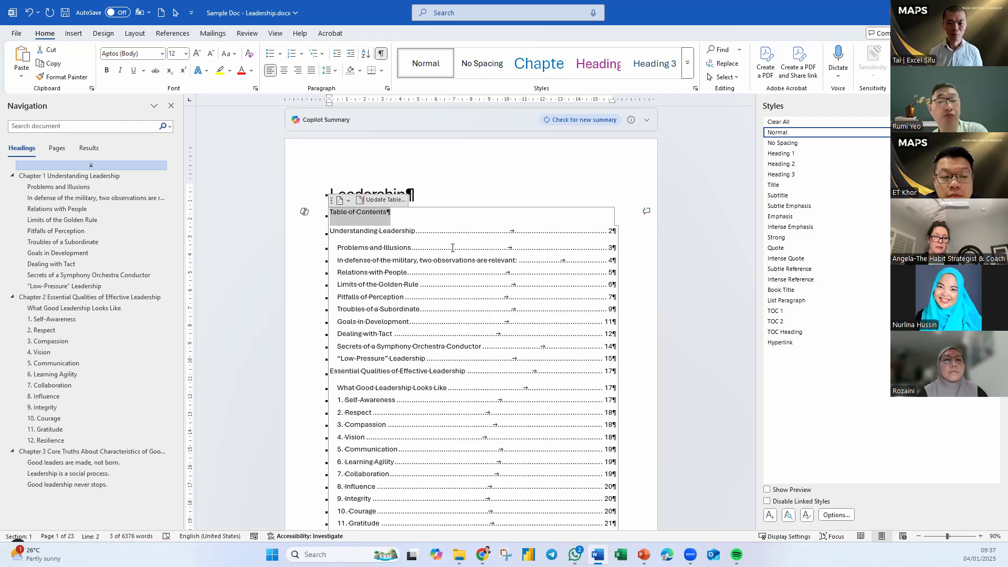
click(197, 54)
click(197, 55)
click(197, 55)
click(198, 54)
click(198, 55)
click(197, 54)
click(197, 55)
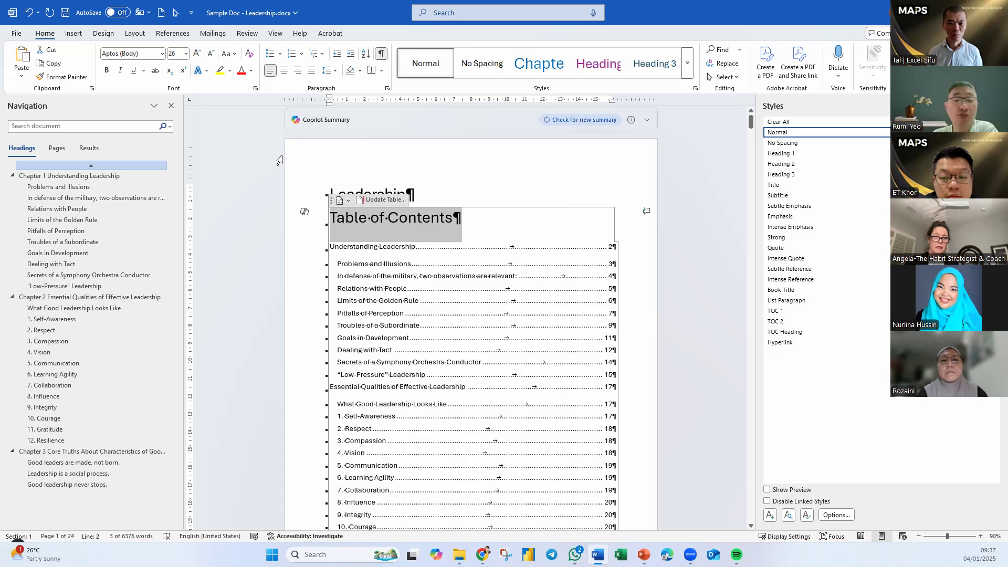
click(503, 333)
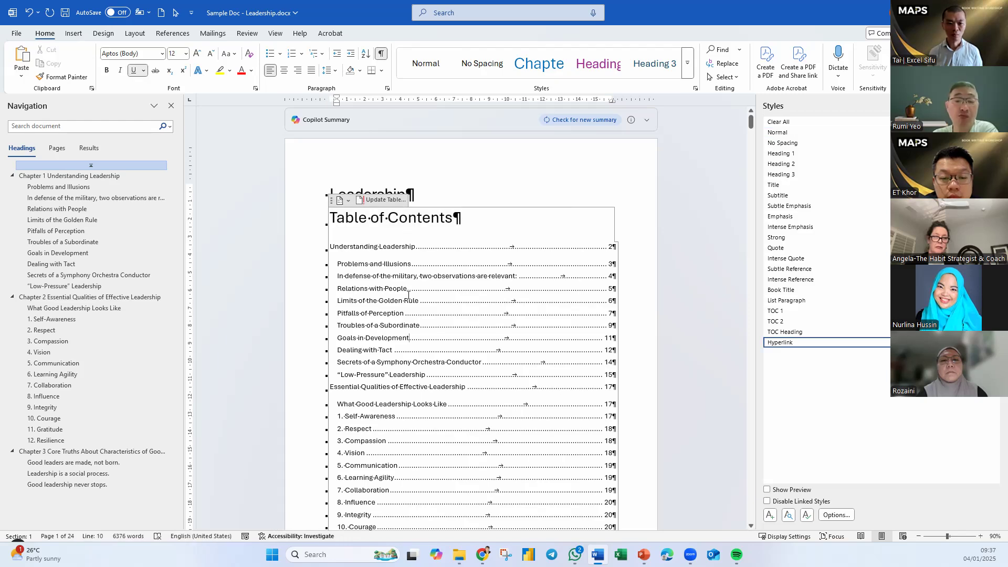
click(367, 237)
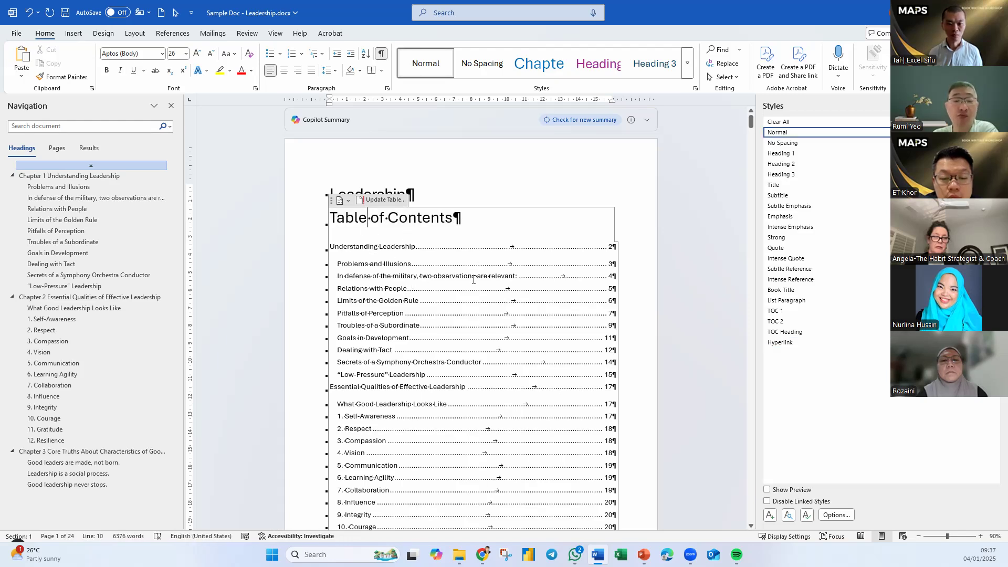
Step: Update the entire table of contents so its entries include the chapter numbers
scroll(473, 279, down, 10)
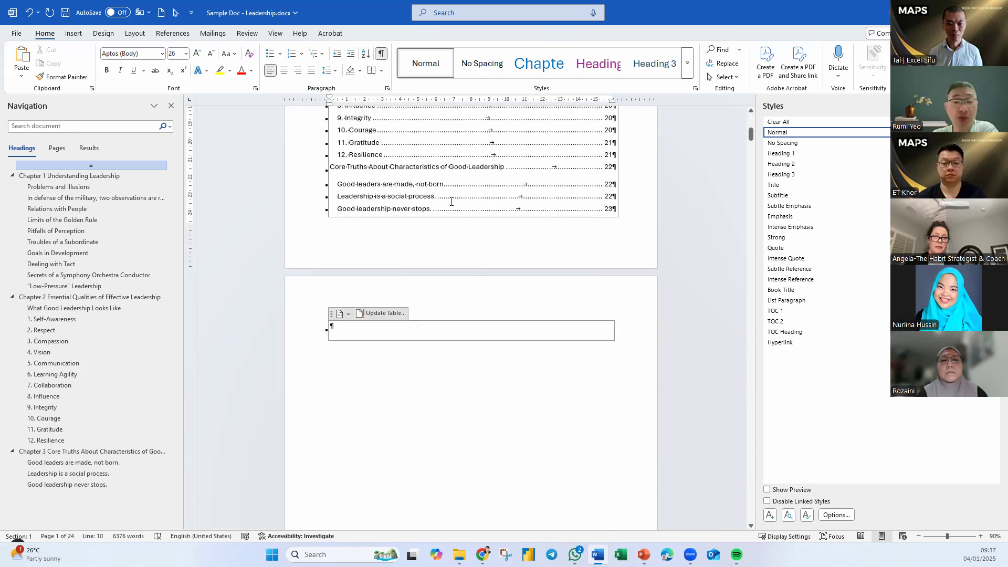
scroll(451, 201, up, 1)
right_click(441, 200)
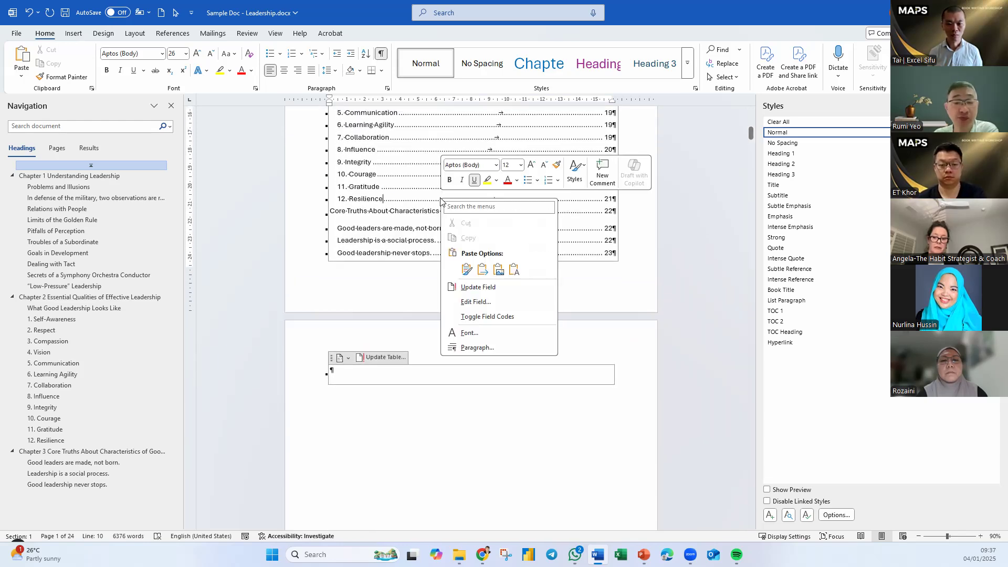
click(468, 286)
click(454, 275)
click(492, 292)
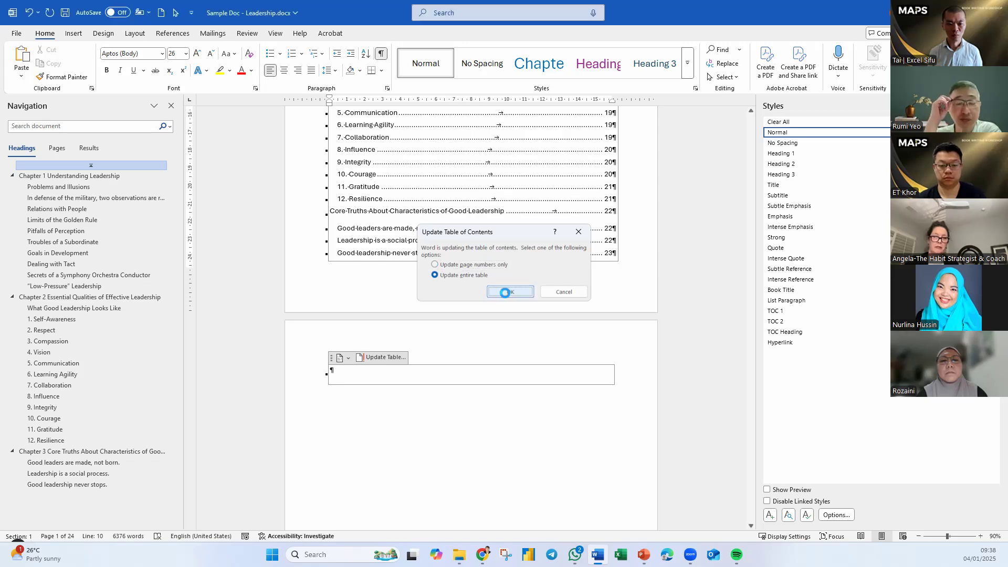
click(412, 287)
Step: Try to delete the empty paragraph that follows the table of contents on the second page
scroll(375, 371, down, 10)
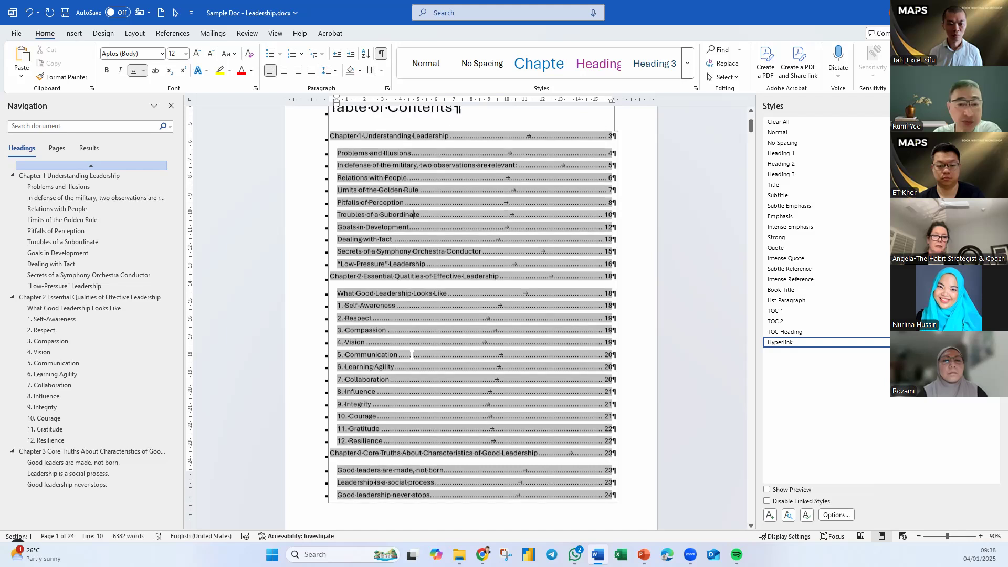
scroll(389, 346, up, 2)
click(343, 292)
key(BackSpace)
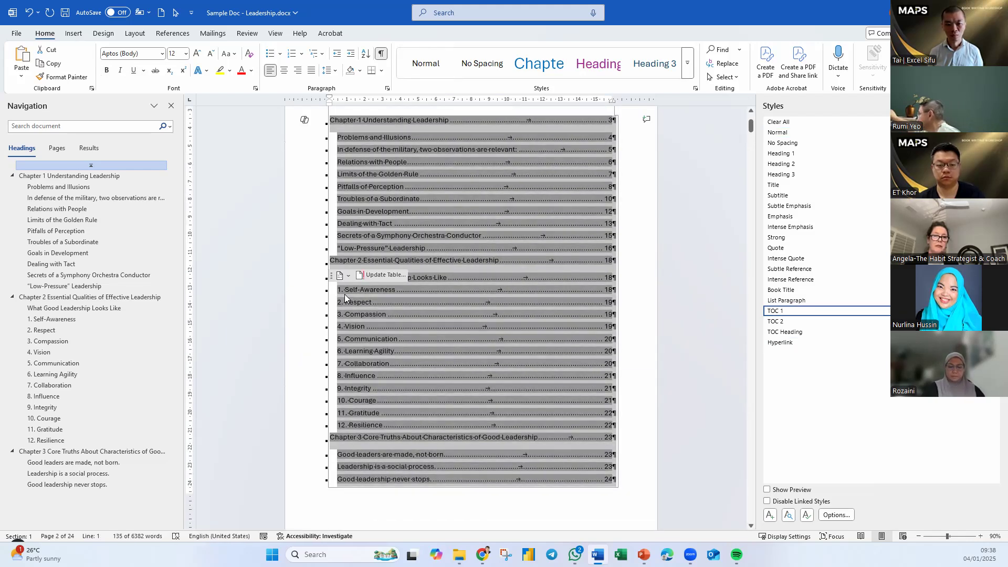
scroll(419, 361, down, 1)
scroll(420, 360, down, 4)
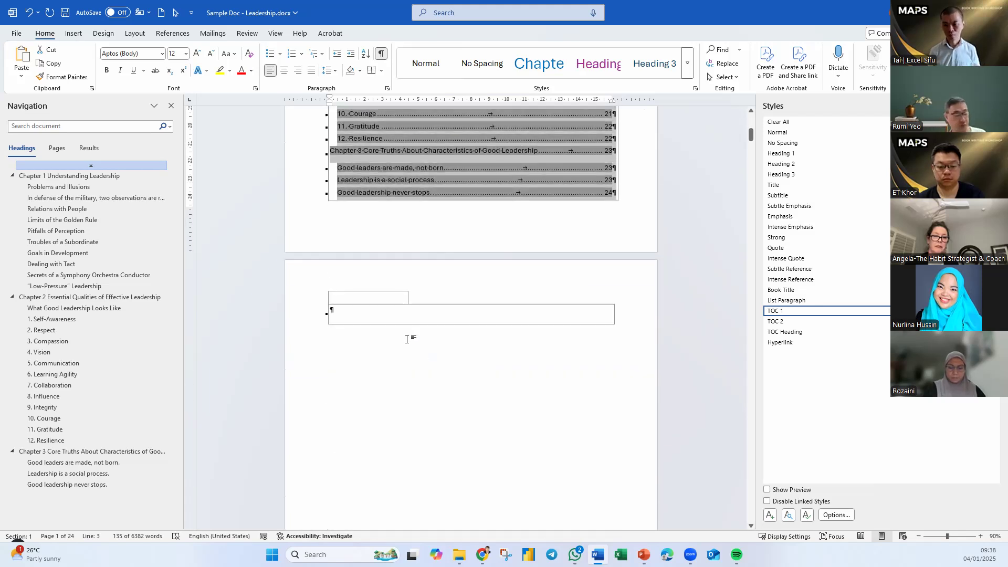
scroll(423, 289, up, 3)
scroll(422, 292, up, 6)
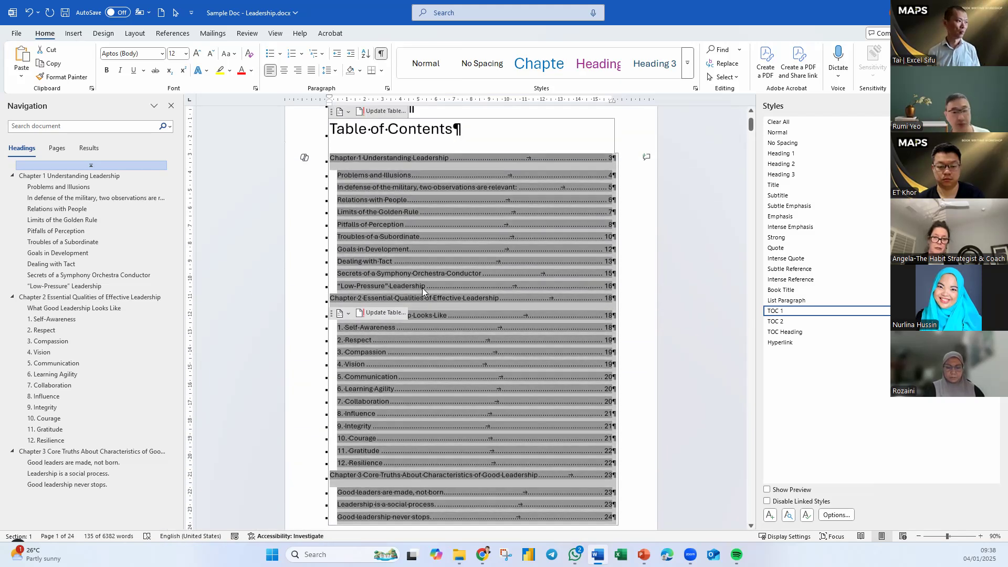
click(416, 177)
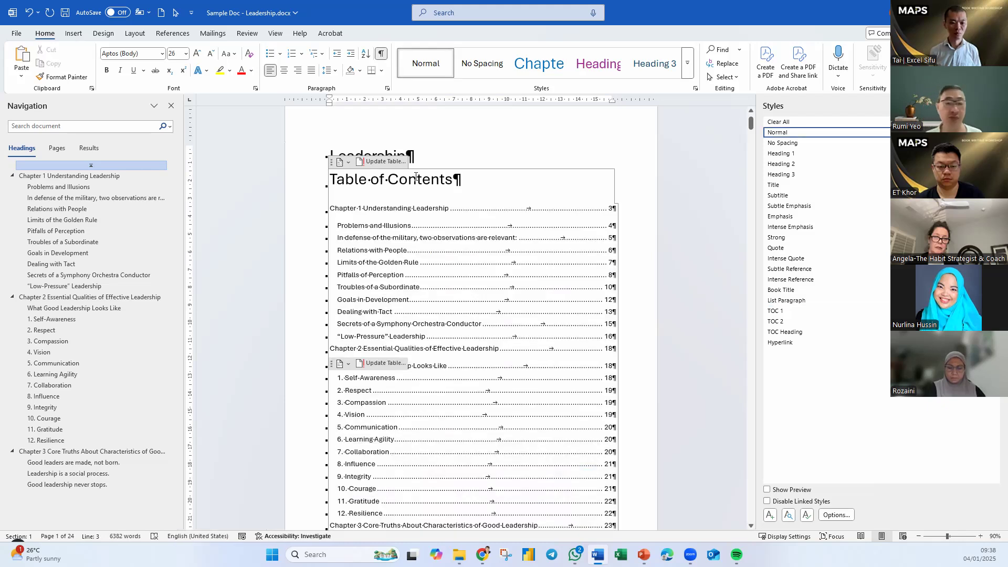
Step: Reapply the Normal style to the "Table of Contents" title to reset its font size
click(341, 207)
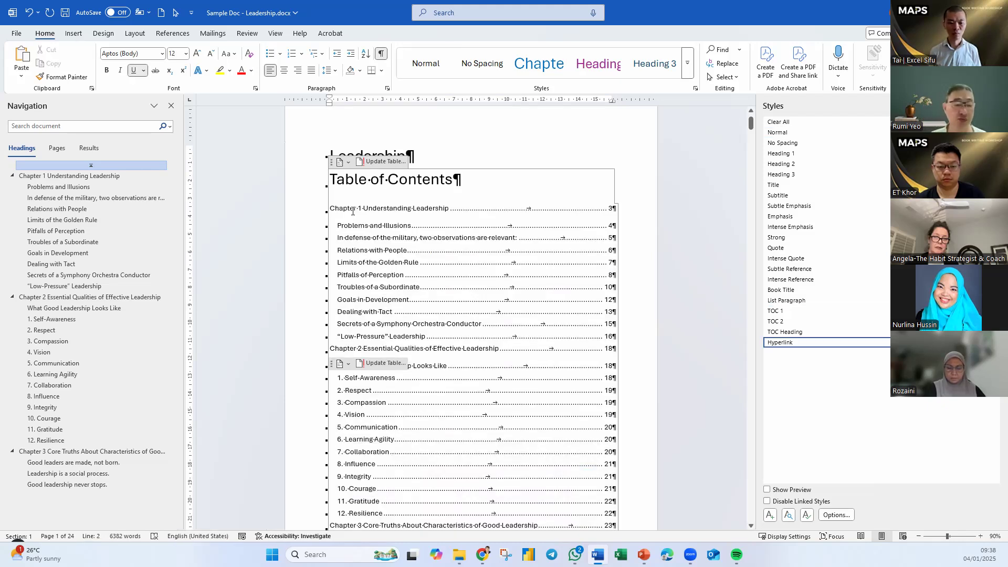
click(368, 185)
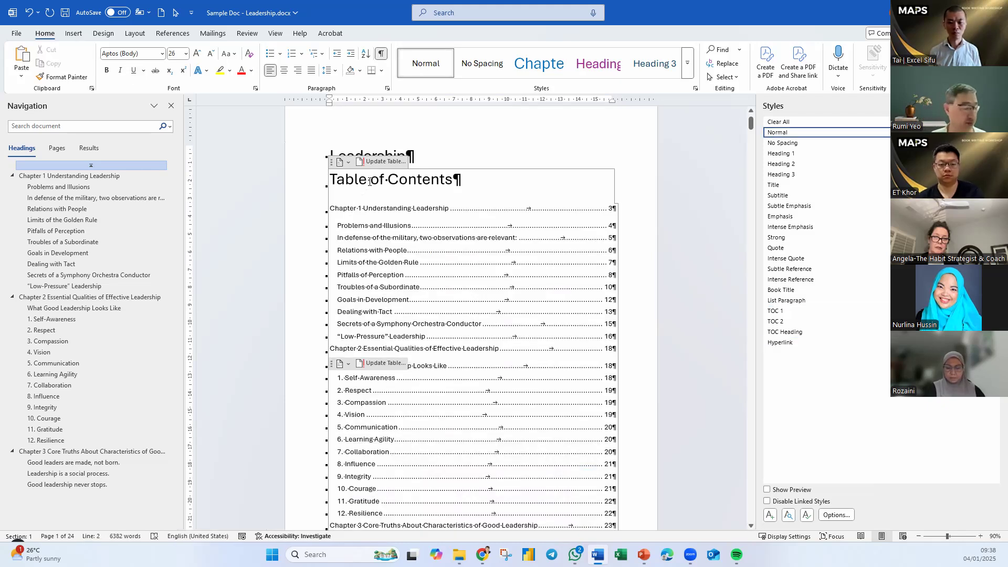
click(426, 63)
Step: Try setting the "Table of Contents" title's spacing after to 0 pt and its line spacing to Single
right_click(367, 174)
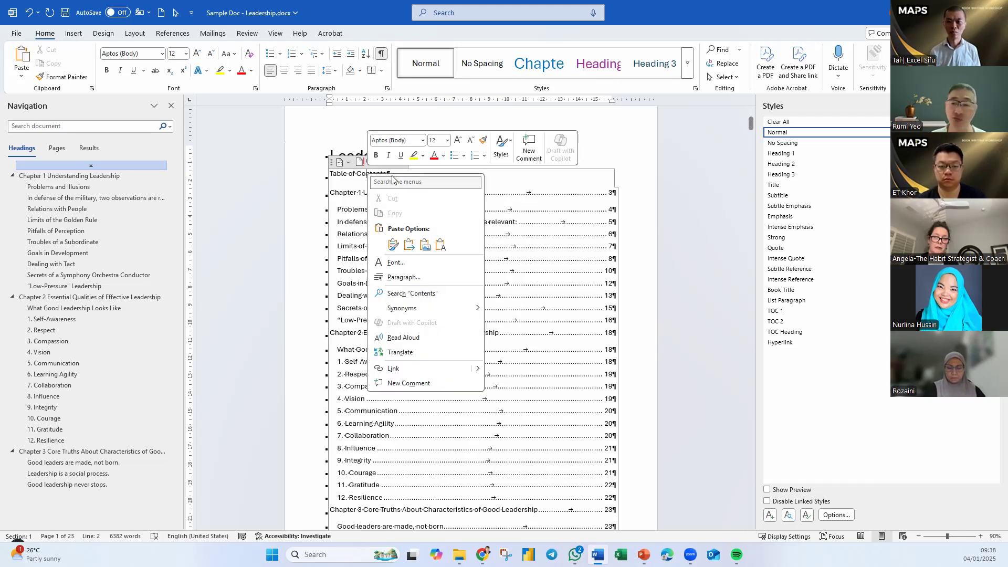
click(405, 277)
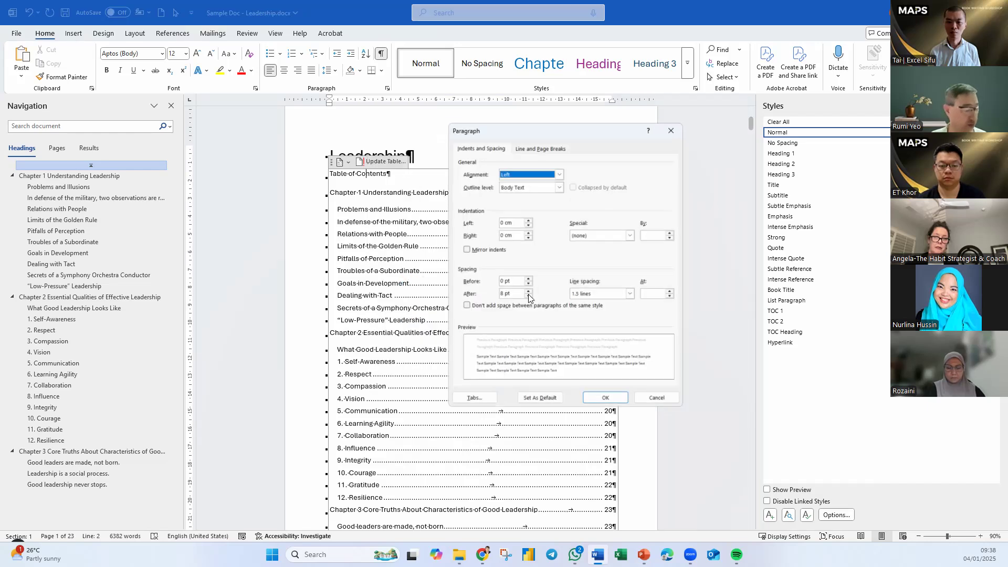
click(525, 296)
click(525, 296)
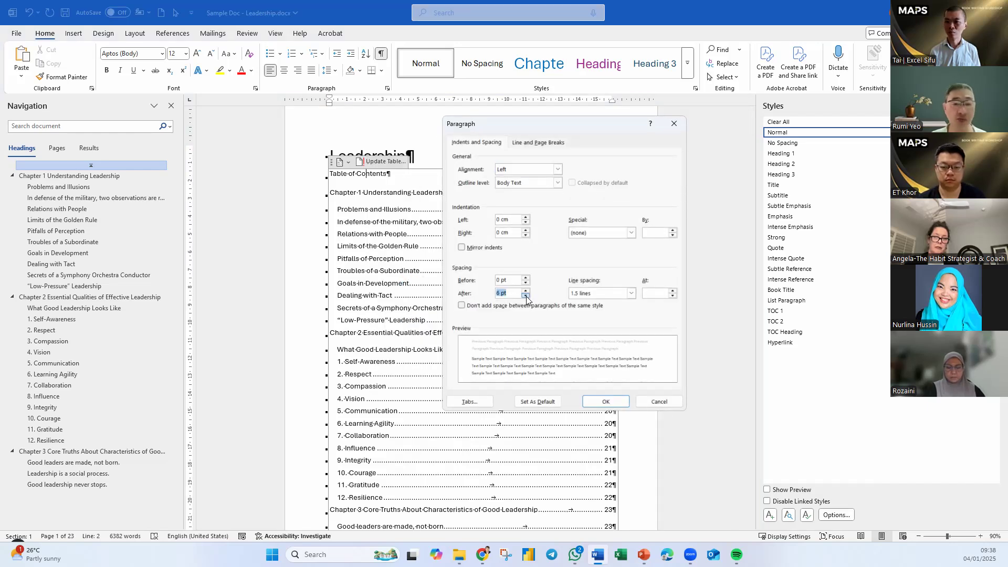
click(631, 294)
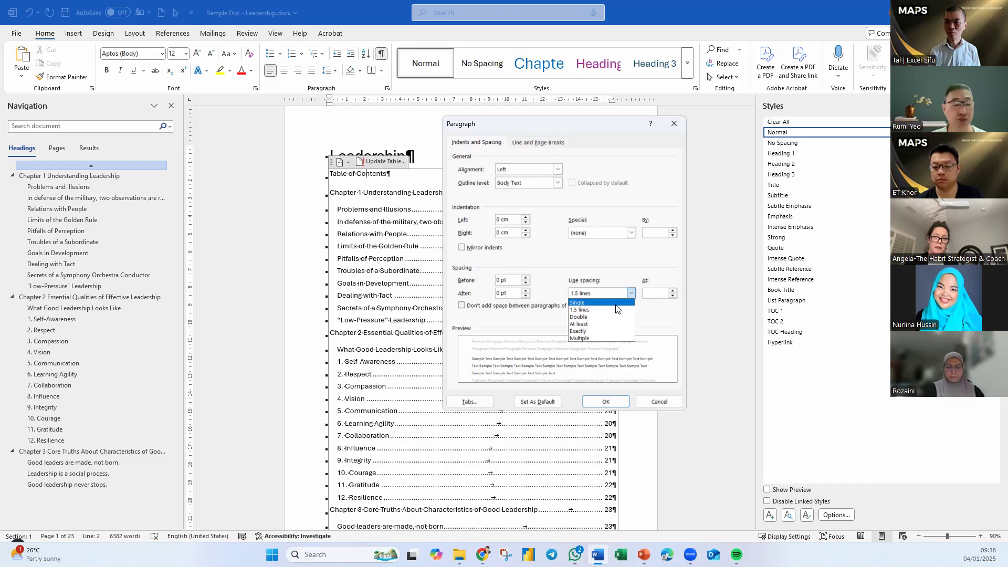
click(631, 294)
click(631, 294)
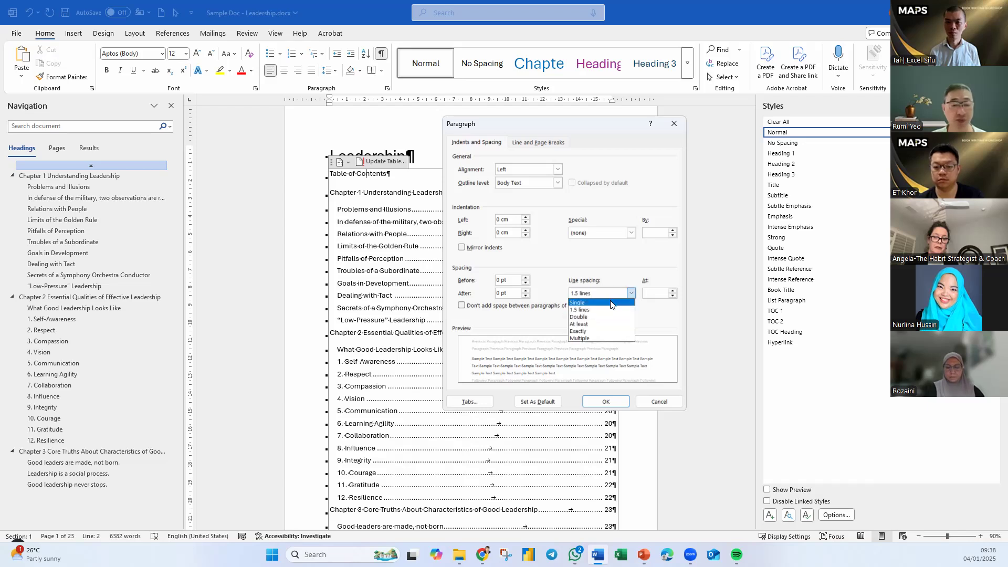
click(577, 302)
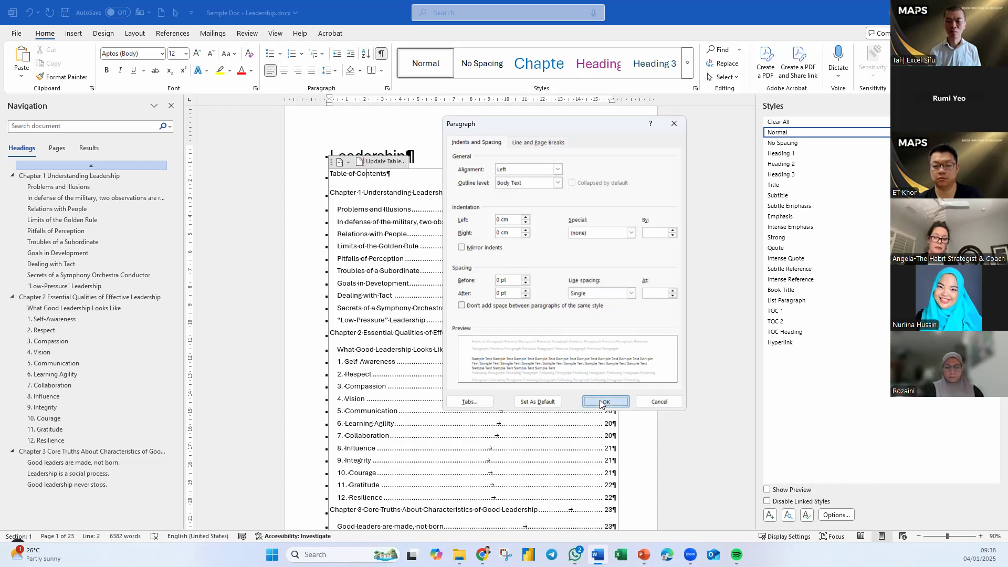
click(668, 403)
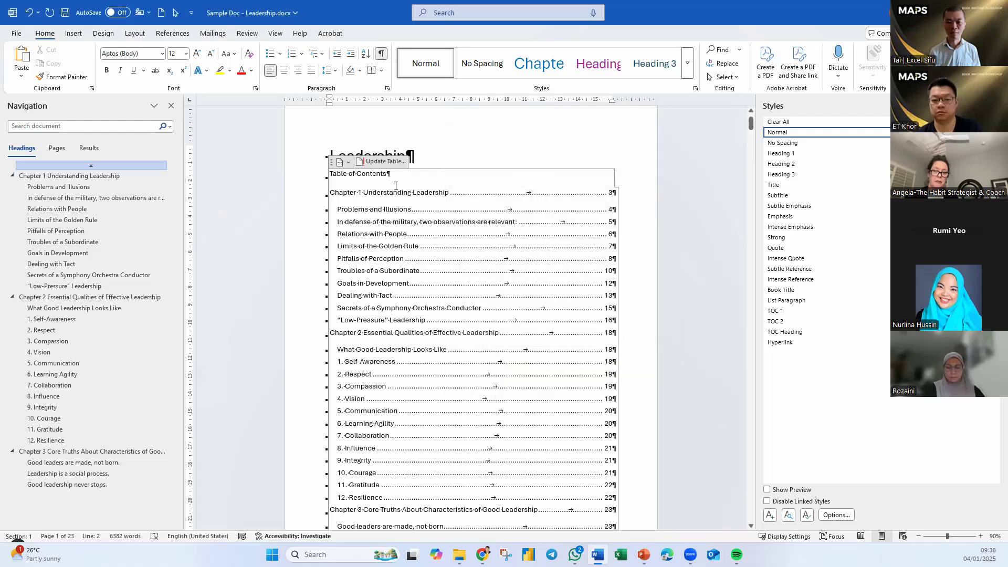
click(196, 54)
click(197, 54)
click(197, 54)
click(197, 54)
click(196, 54)
key(ctrl+z)
key(ctrl+z)
key(ctrl+z)
key(ctrl+z)
key(ctrl+z)
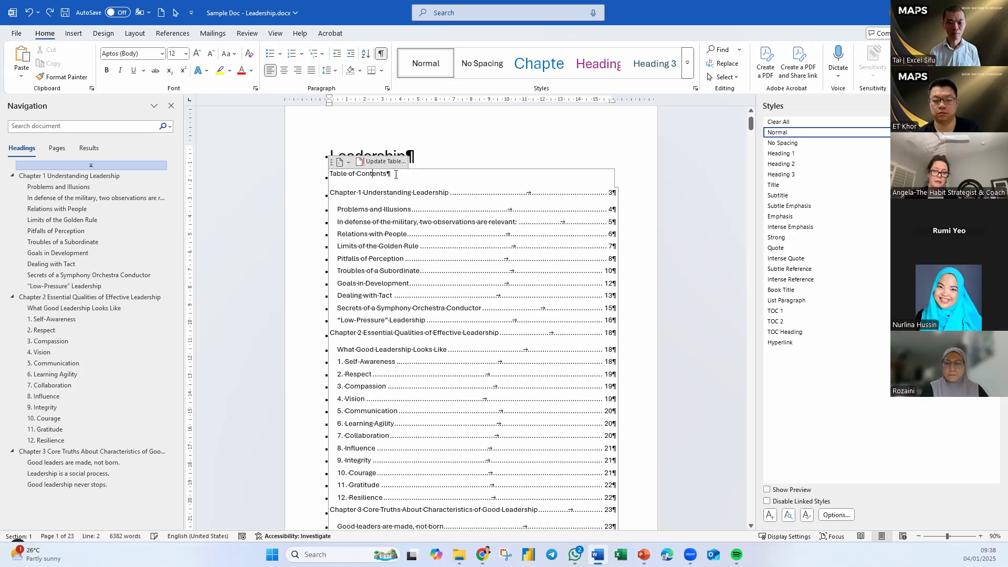
Step: Enlarge the font of the whole "Table of Contents" title by three size increments
drag(396, 174, 326, 175)
click(197, 55)
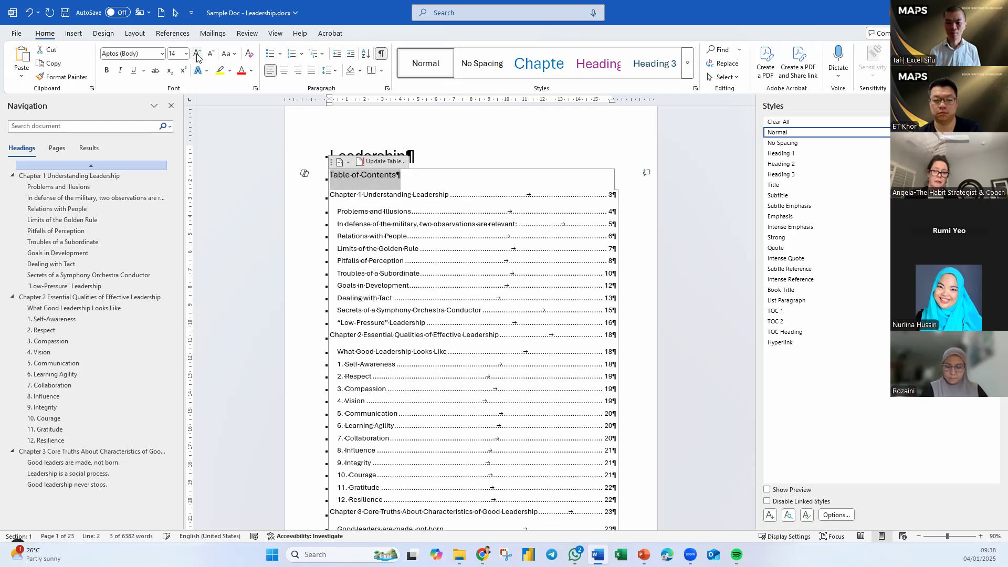
click(197, 57)
click(198, 56)
click(494, 305)
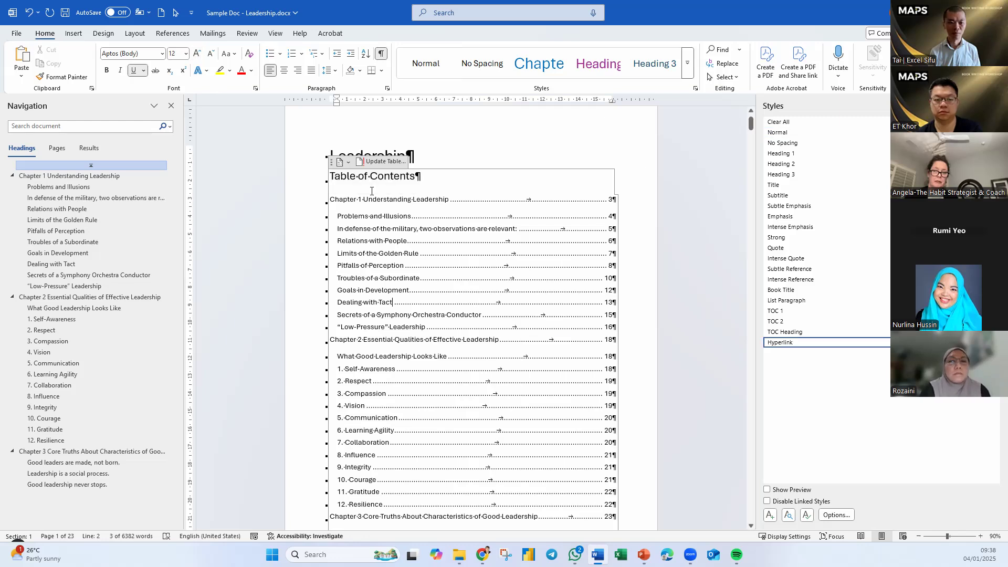
Step: Apply the Heading 1 style to the "What Good Leadership Looks Like" heading in Chapter 2
scroll(476, 344, down, 10)
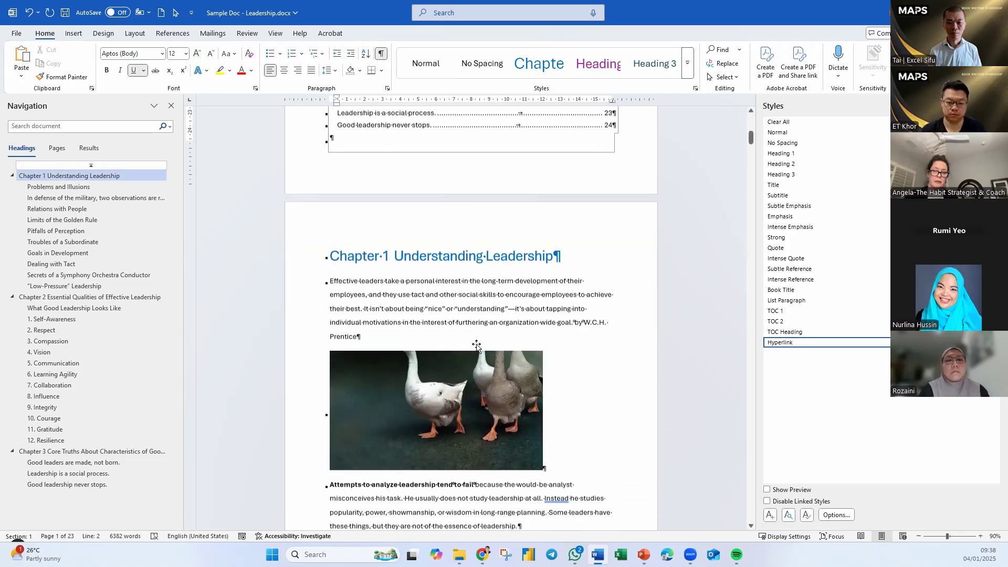
scroll(476, 345, down, 2)
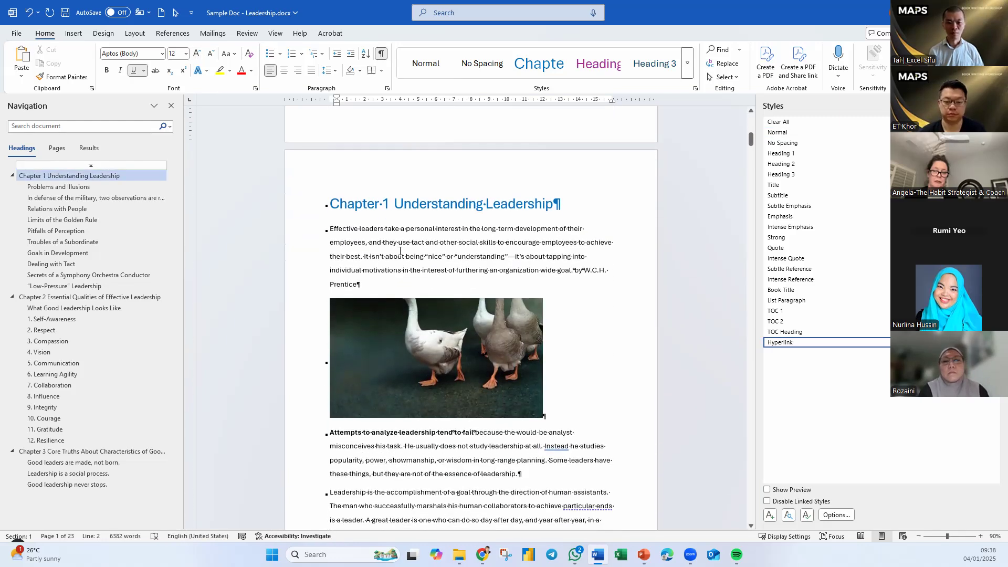
click(43, 298)
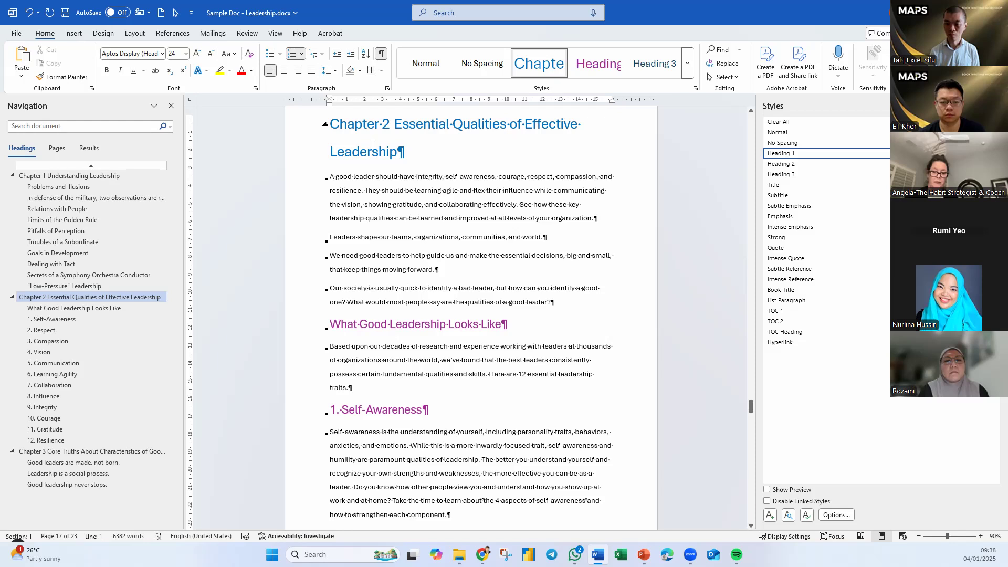
click(369, 324)
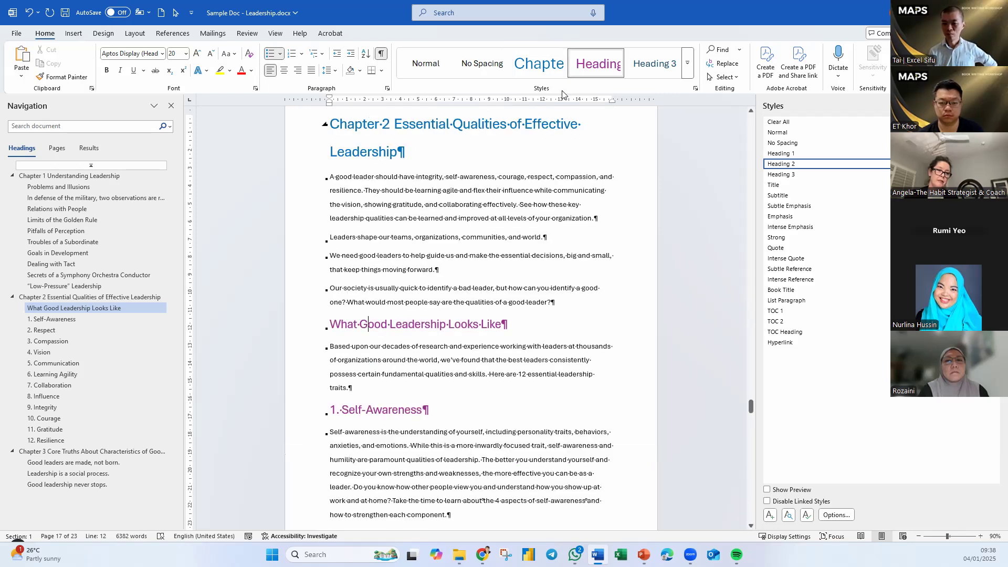
click(546, 69)
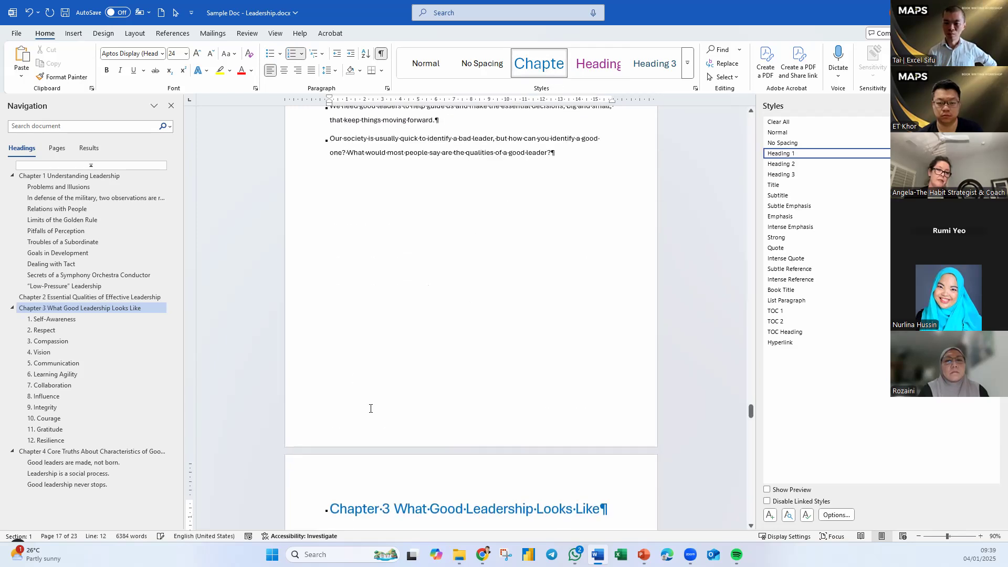
Step: Change the "What Good Leadership Looks Like" heading back to the Heading 2 style
scroll(370, 408, down, 3)
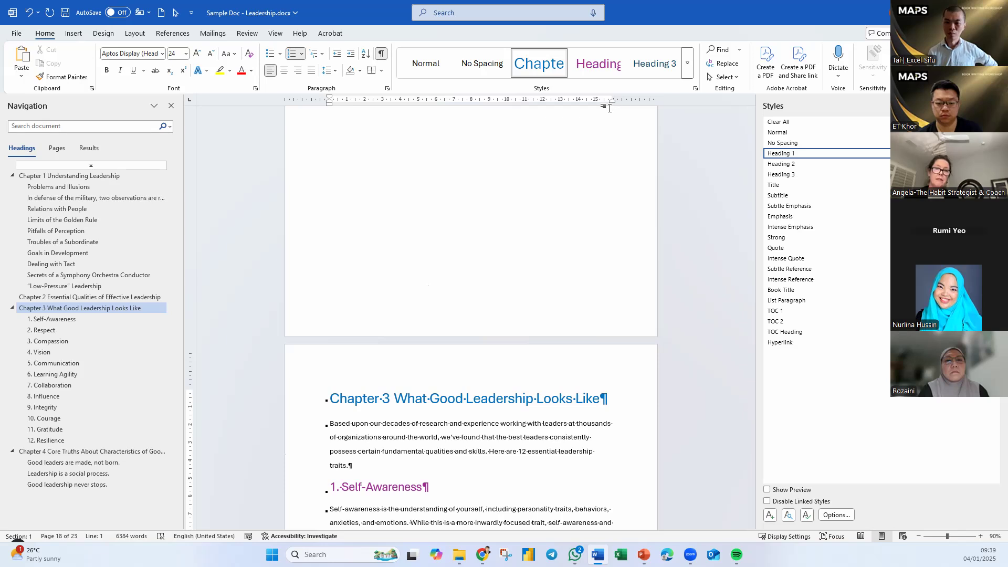
click(587, 68)
scroll(448, 287, up, 8)
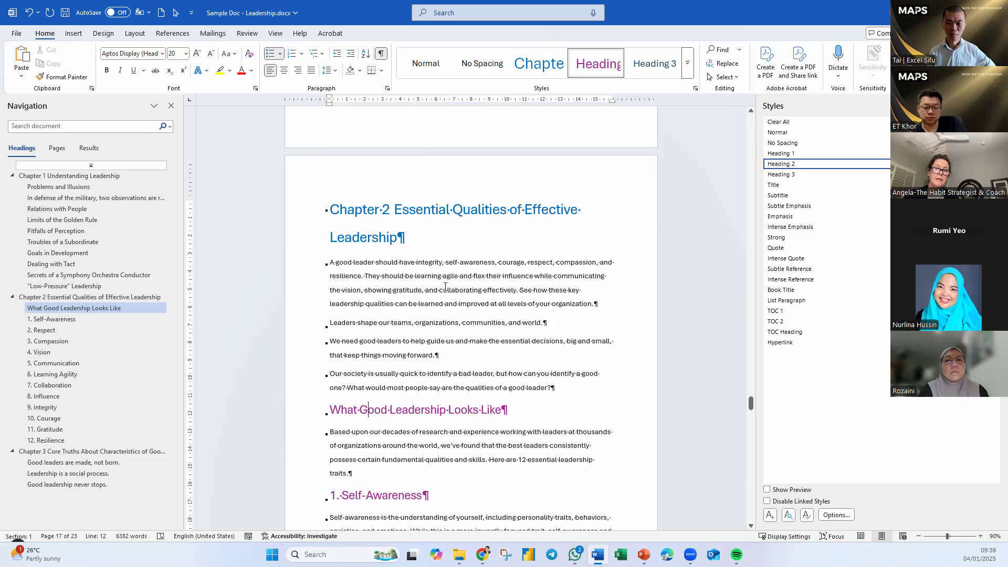
Step: Examine the Chapter 2 and Chapter 3 headings and the multilevel list format that numbers them
click(413, 213)
scroll(493, 405, down, 1)
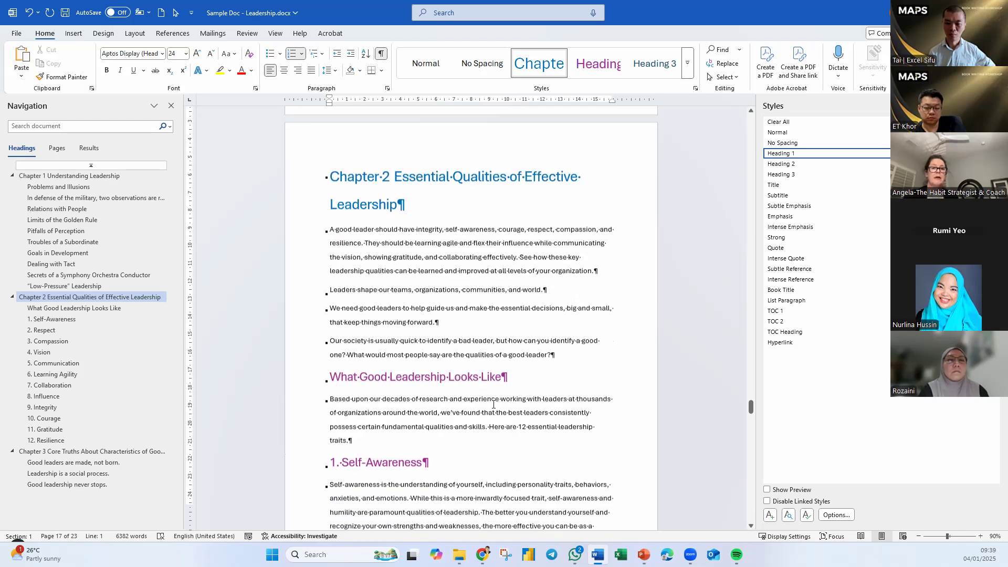
scroll(494, 405, down, 4)
click(47, 451)
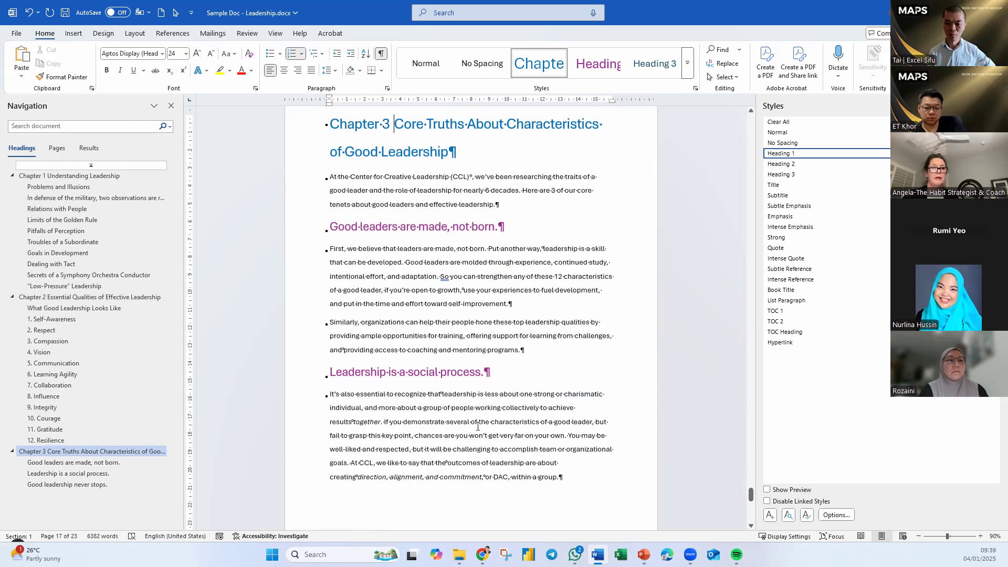
scroll(472, 420, down, 4)
scroll(462, 404, up, 7)
scroll(462, 404, up, 2)
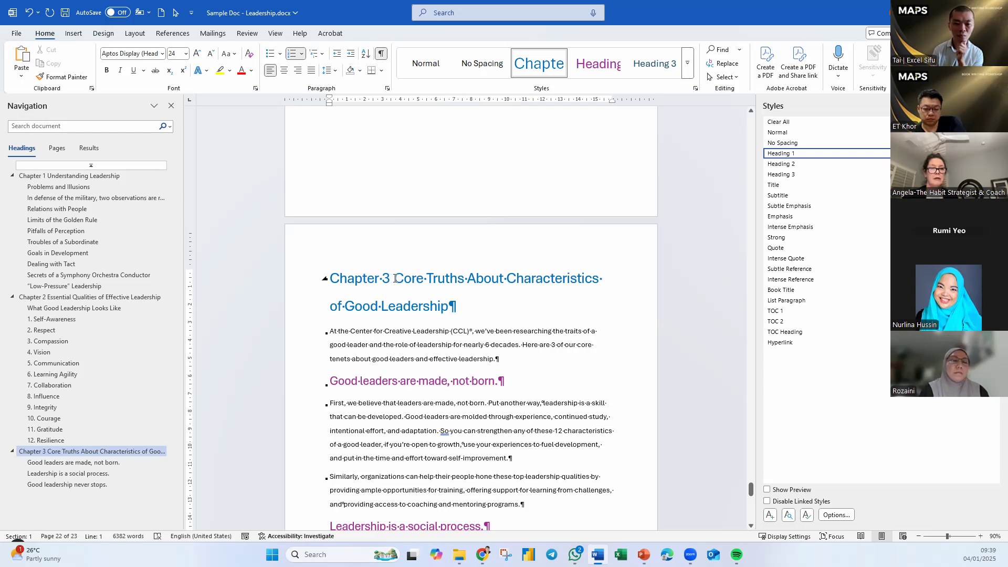
drag(395, 278, 449, 303)
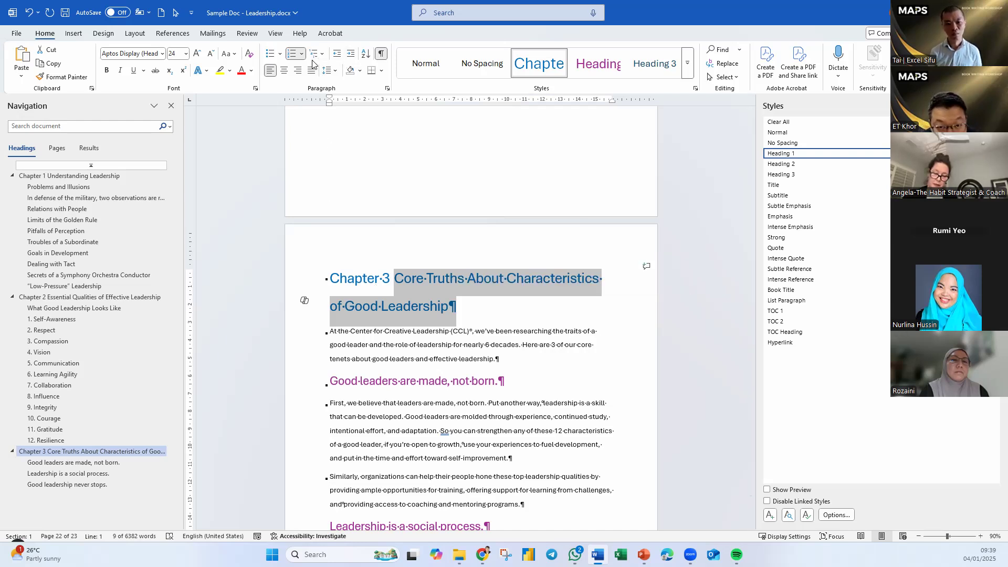
click(416, 277)
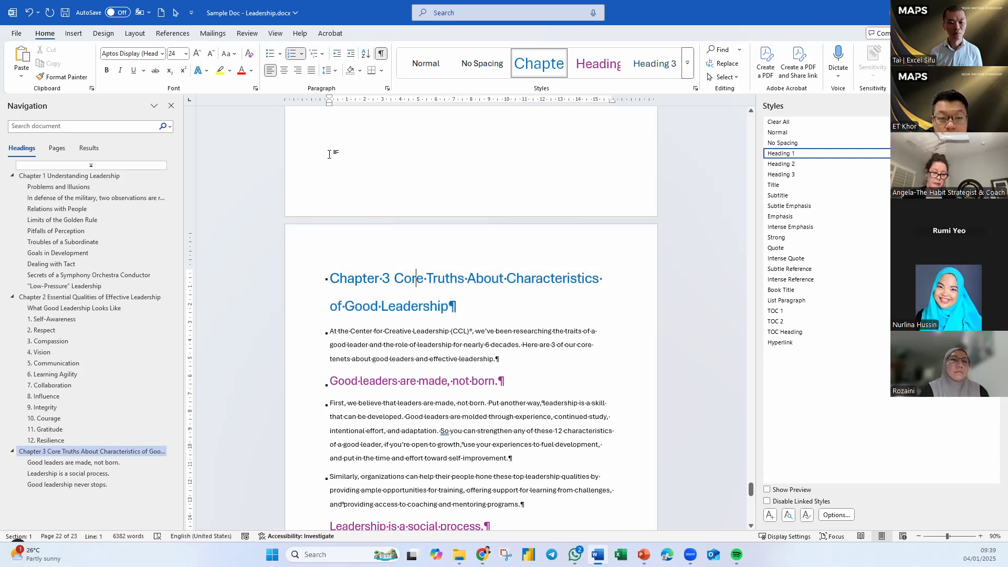
click(323, 55)
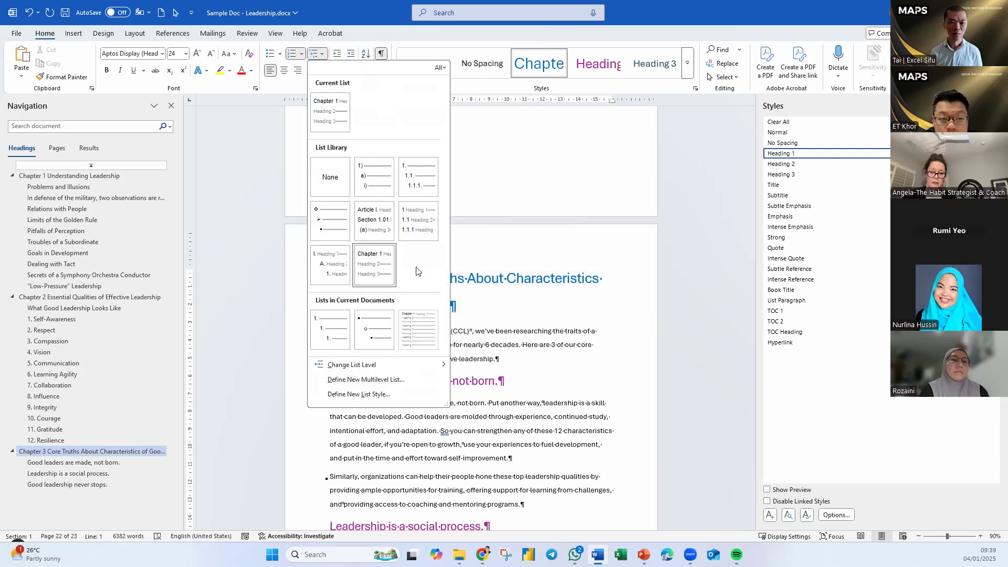
click(493, 312)
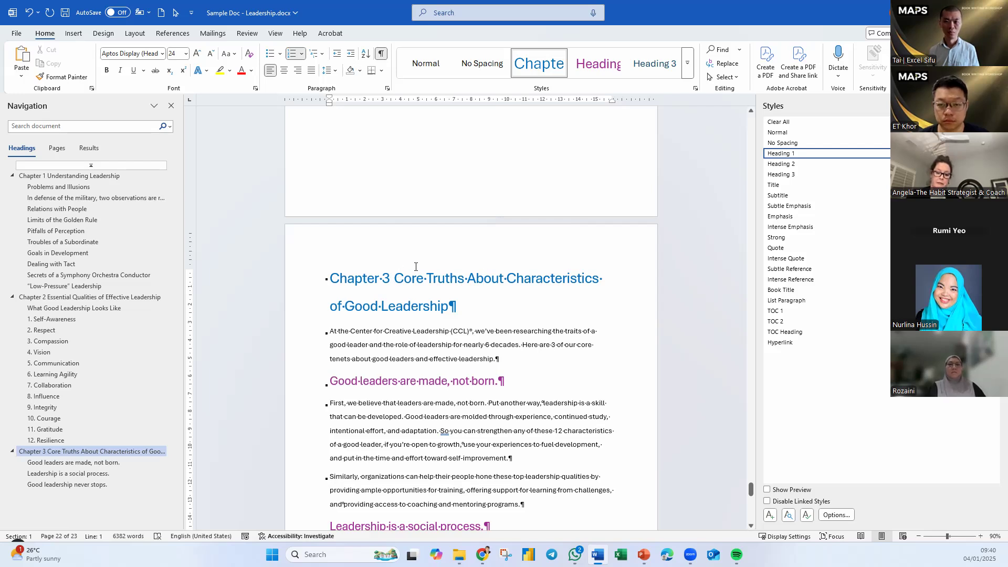
Step: Try a manual line break between the chapter number and the title in the Chapter 3 heading
click(395, 278)
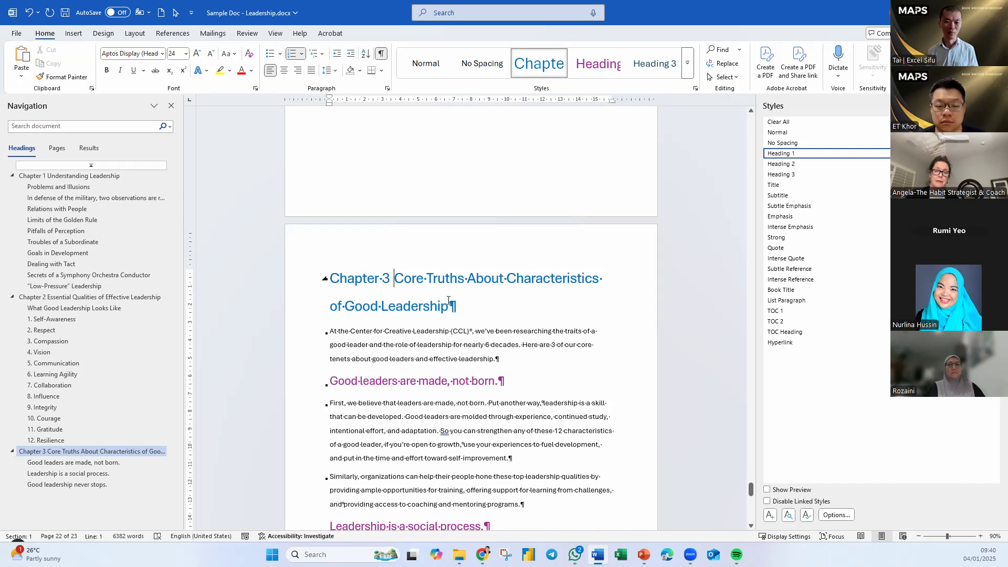
key(shift+Return)
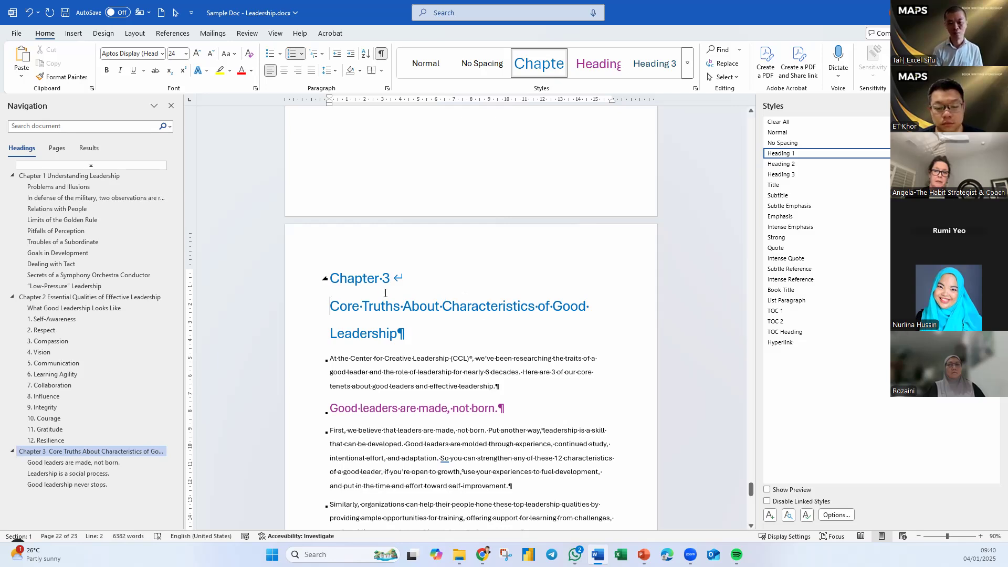
key(BackSpace)
click(433, 367)
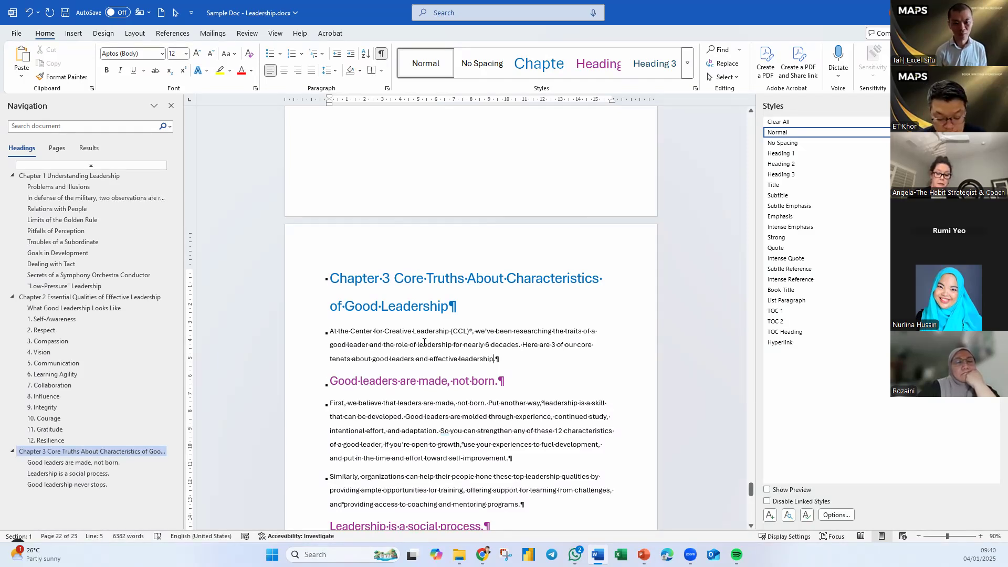
click(409, 282)
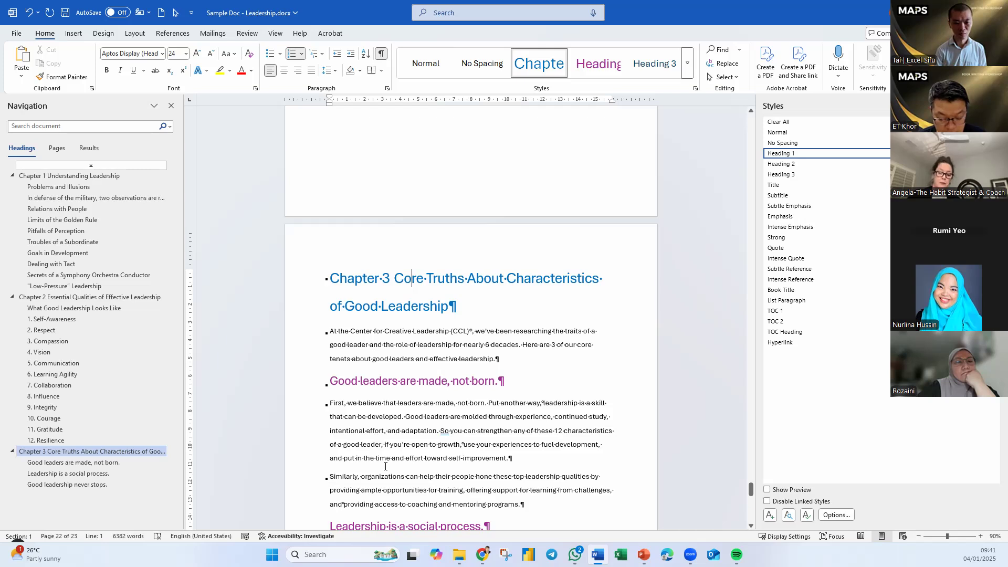
Step: Return to the table of contents and hide the document's paragraph and formatting marks
scroll(385, 466, down, 10)
scroll(411, 455, down, 3)
scroll(411, 453, up, 4)
scroll(411, 453, up, 16)
scroll(411, 453, up, 10)
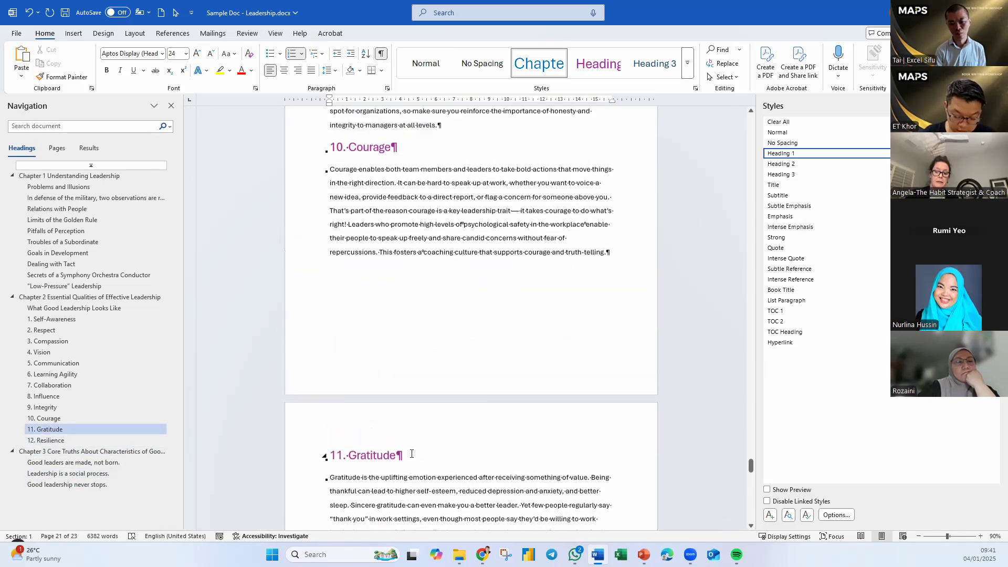
scroll(411, 453, up, 10)
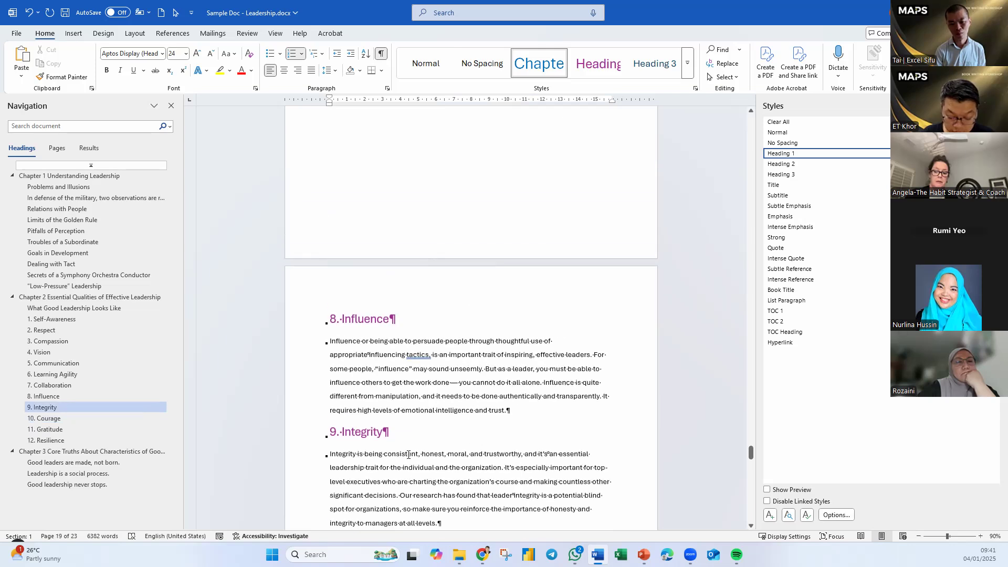
click(40, 176)
scroll(546, 340, up, 10)
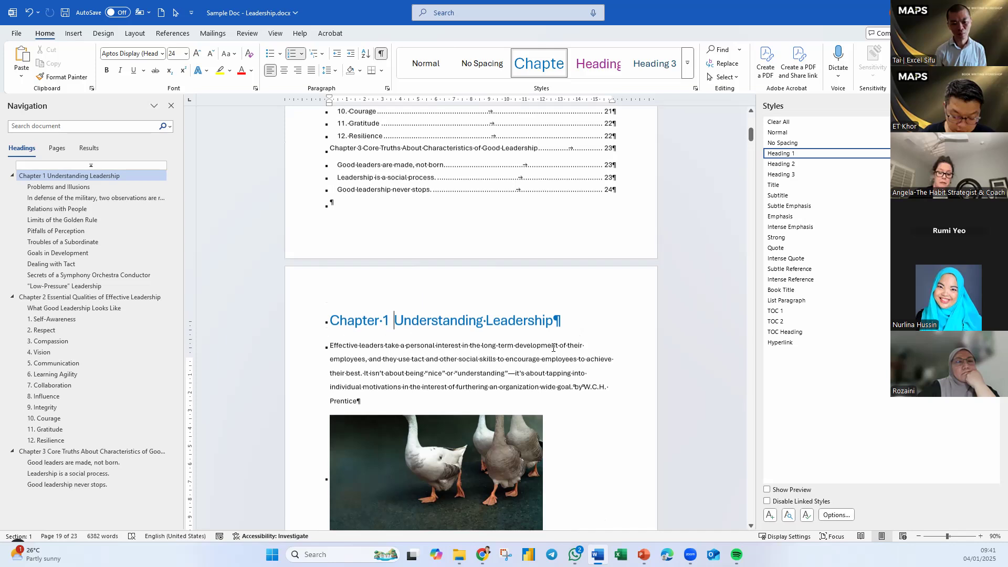
scroll(554, 348, up, 4)
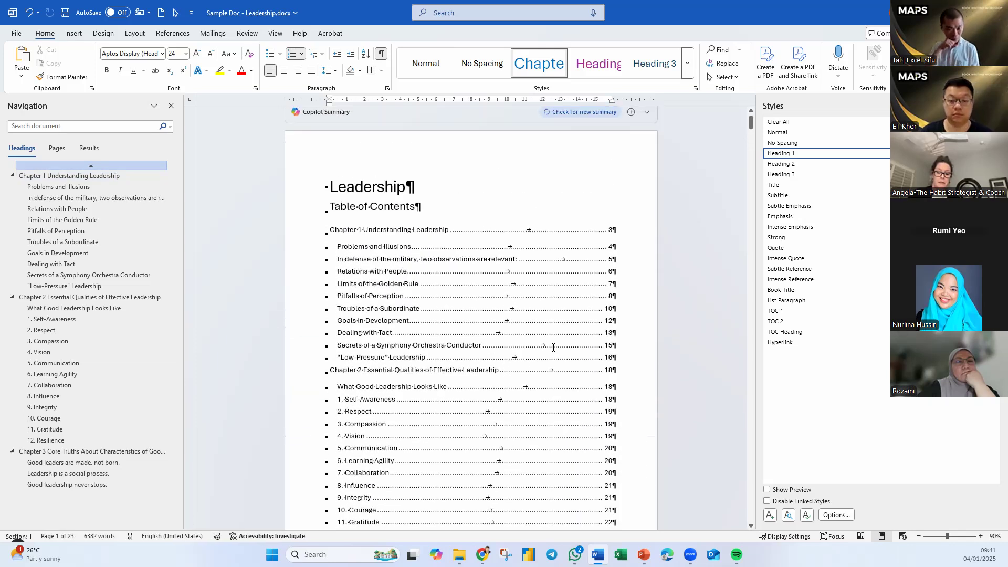
click(378, 262)
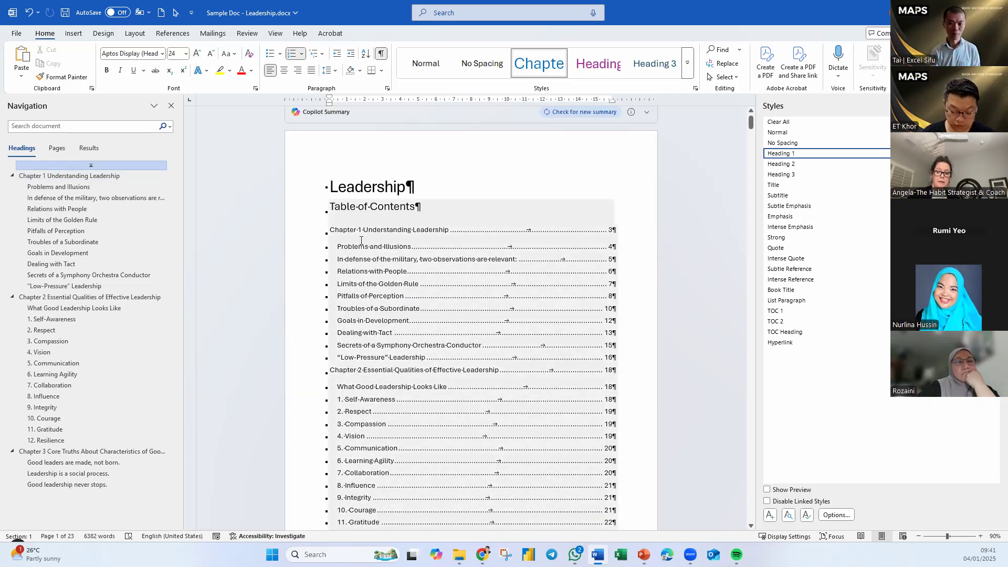
key(ctrl+shift+8)
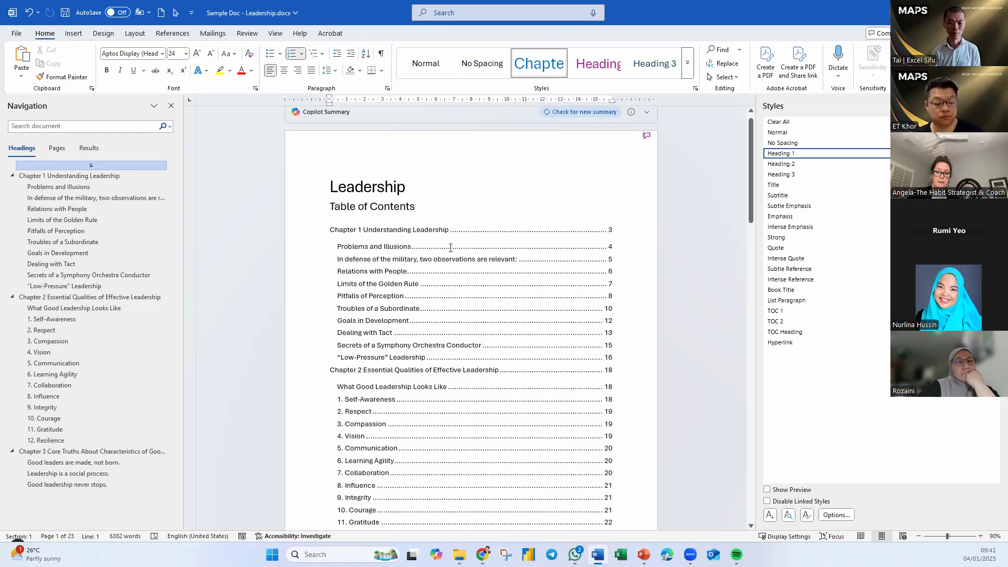
Step: Open the header on the Chapter 1 page for editing and enable Different First Page and Different Odd & Even Pages
scroll(418, 325, down, 5)
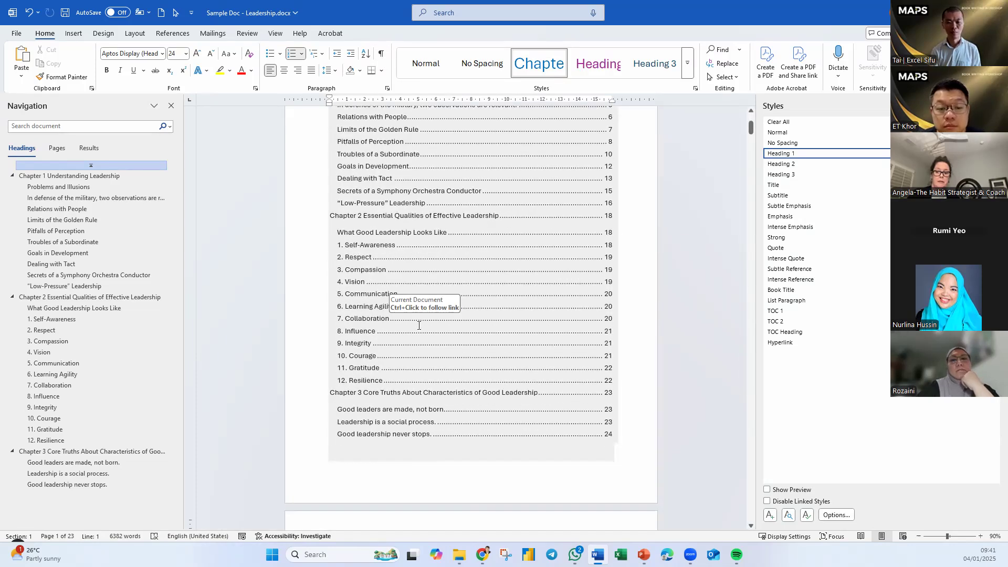
scroll(488, 451, down, 3)
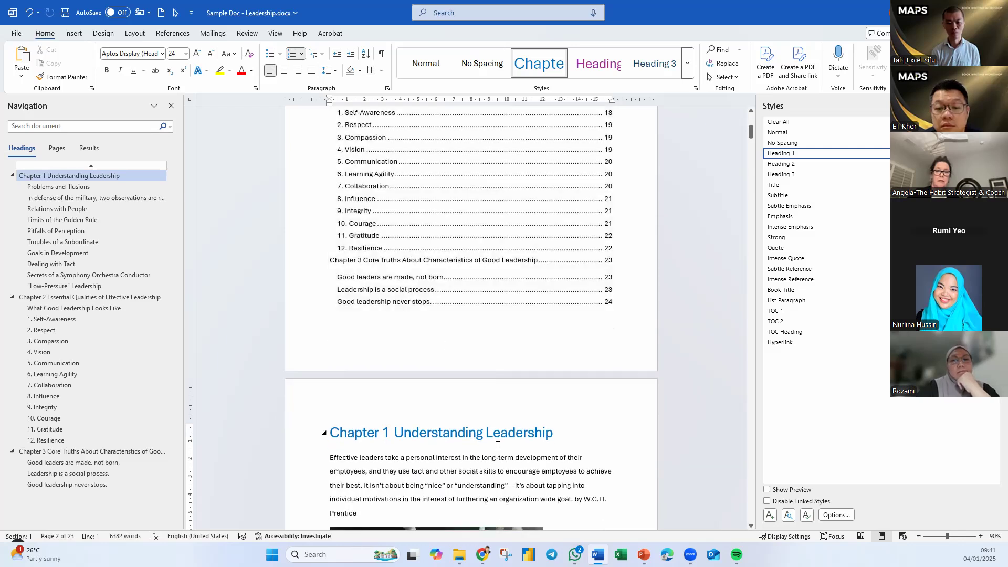
scroll(487, 450, down, 2)
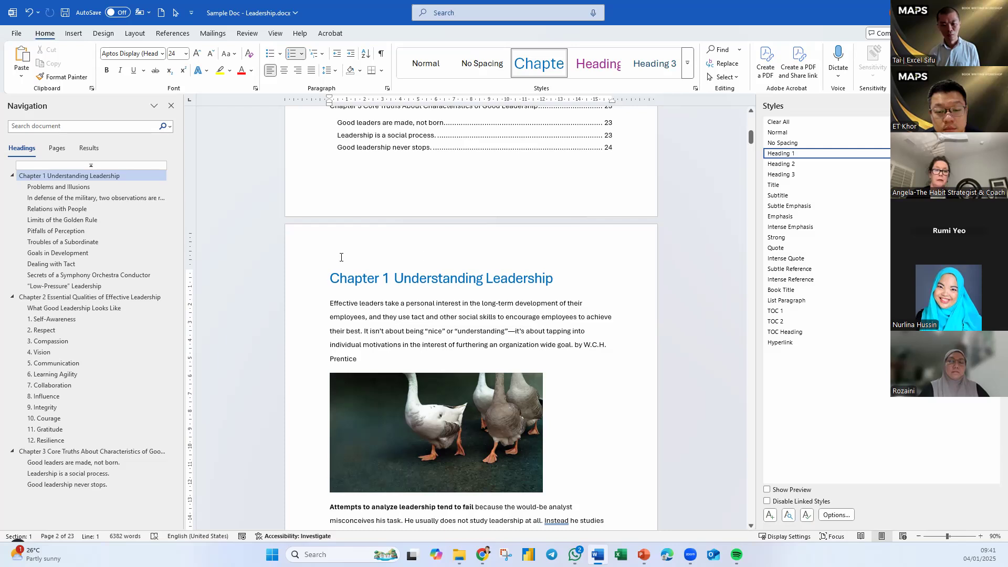
double_click(409, 243)
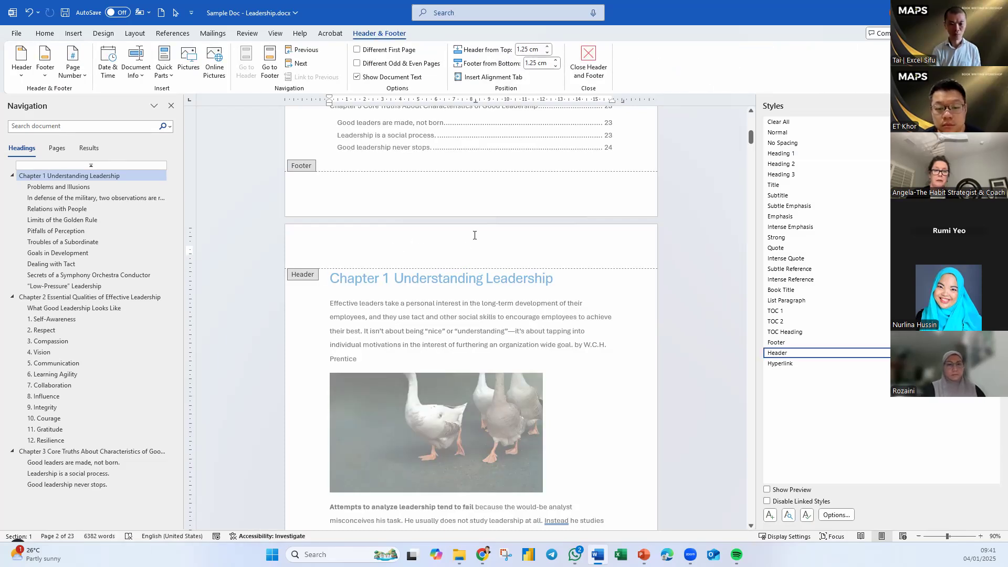
click(369, 54)
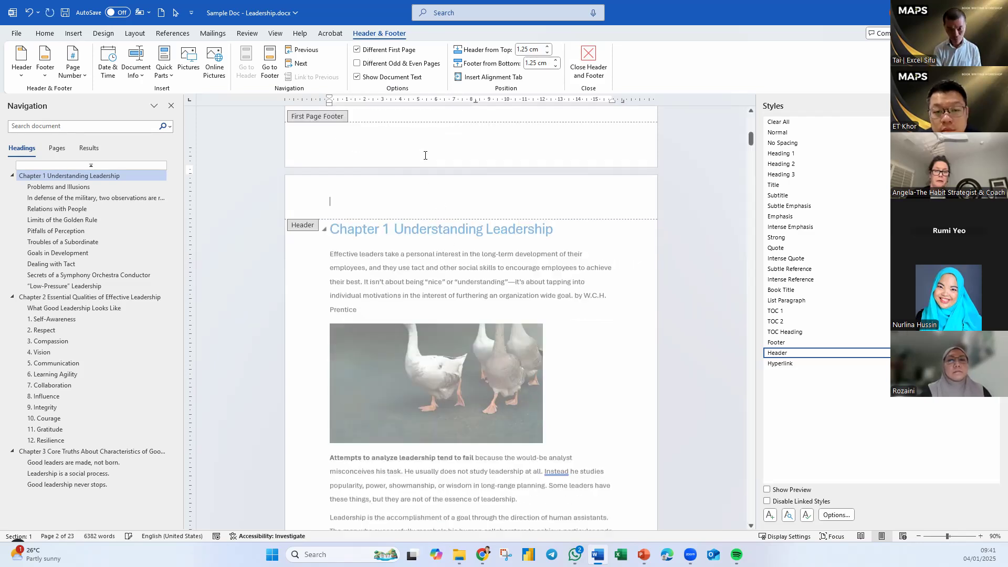
click(395, 65)
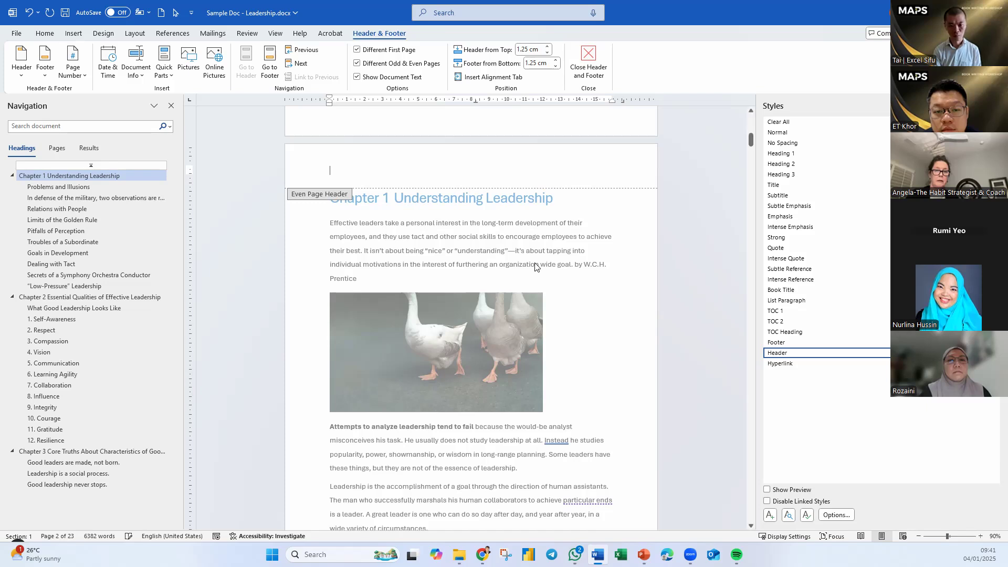
scroll(515, 293, up, 10)
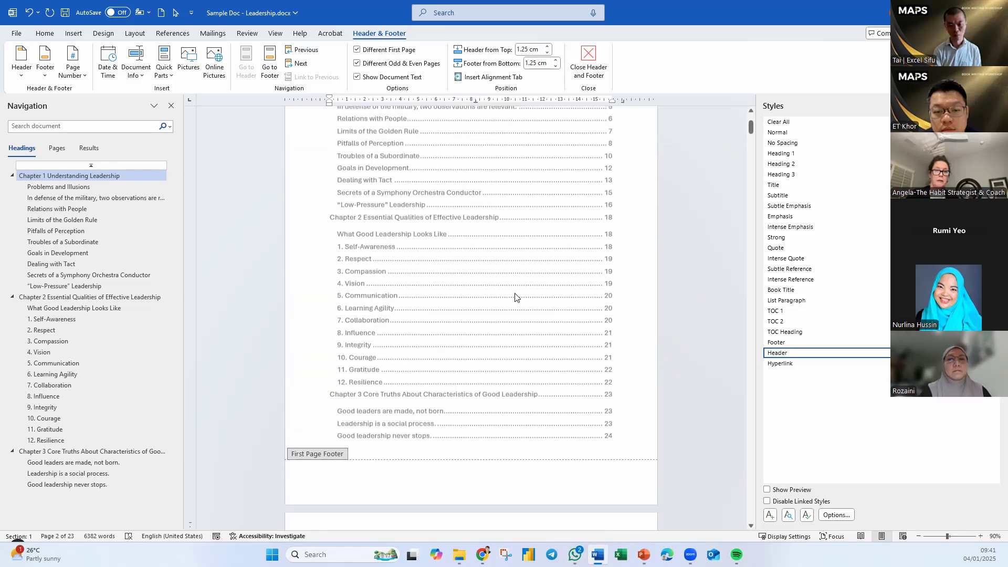
scroll(566, 328, down, 5)
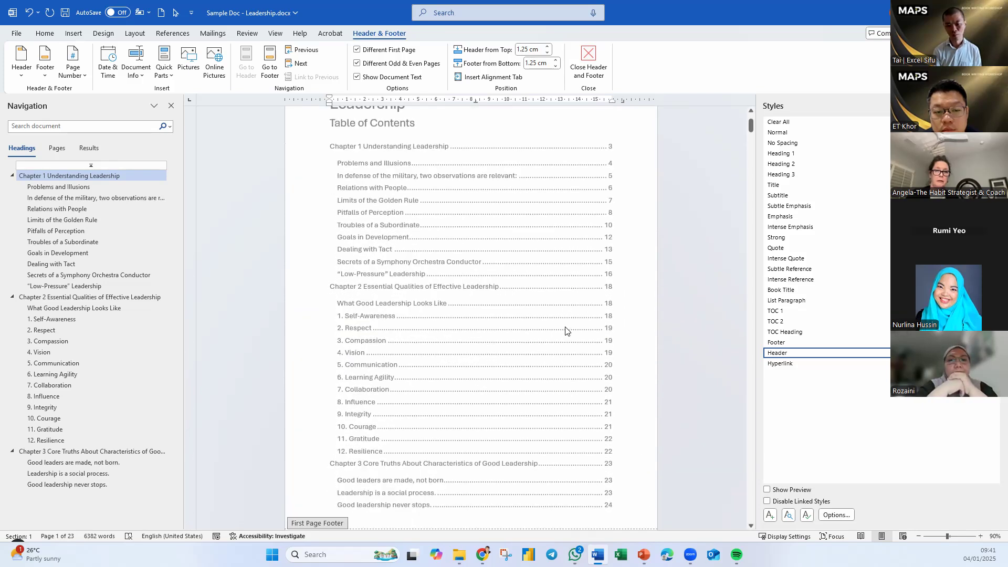
Step: Examine where the first, even and odd page headers and footers fall across the document's opening pages
scroll(566, 327, down, 3)
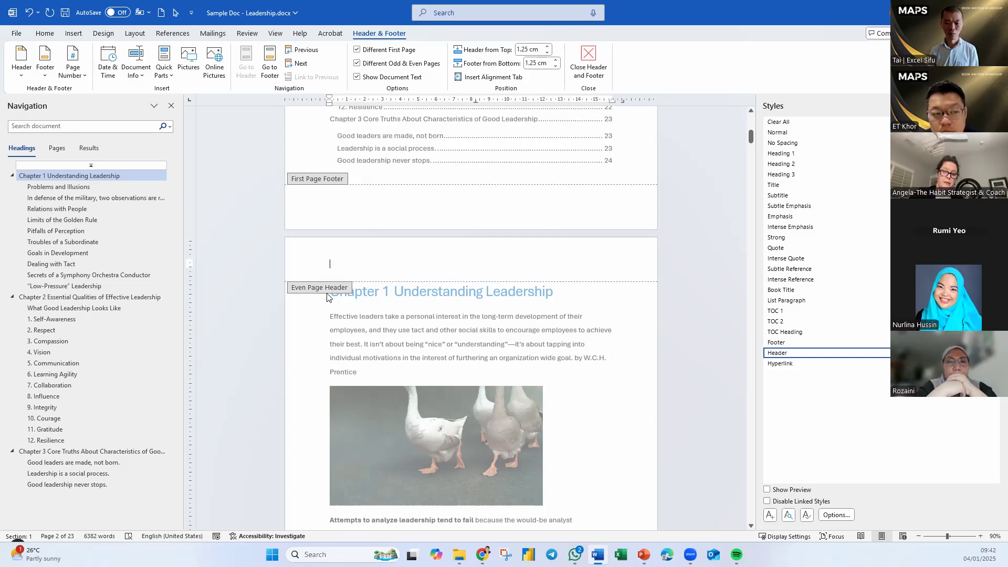
ctrl+scroll(415, 338, down, 3)
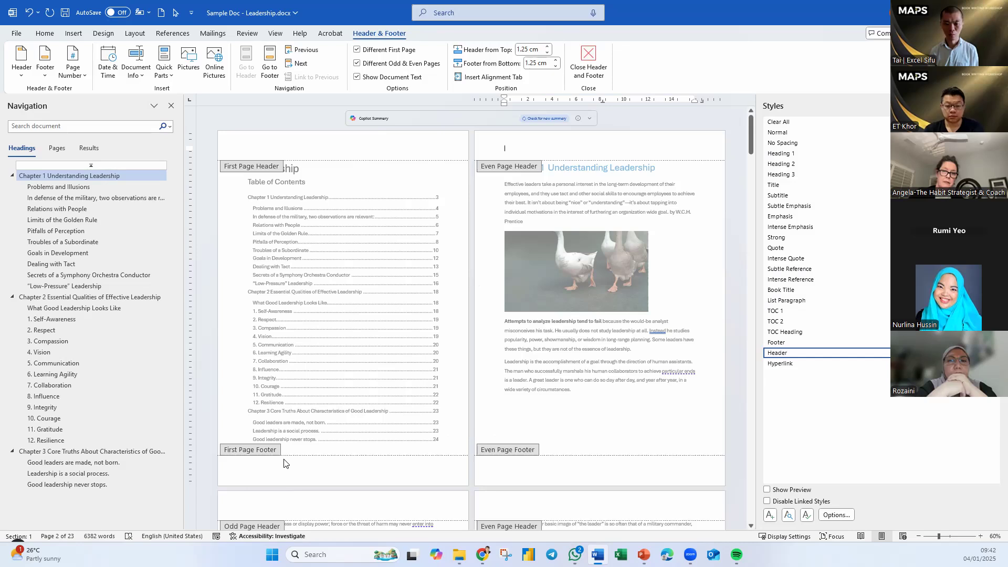
scroll(283, 463, down, 5)
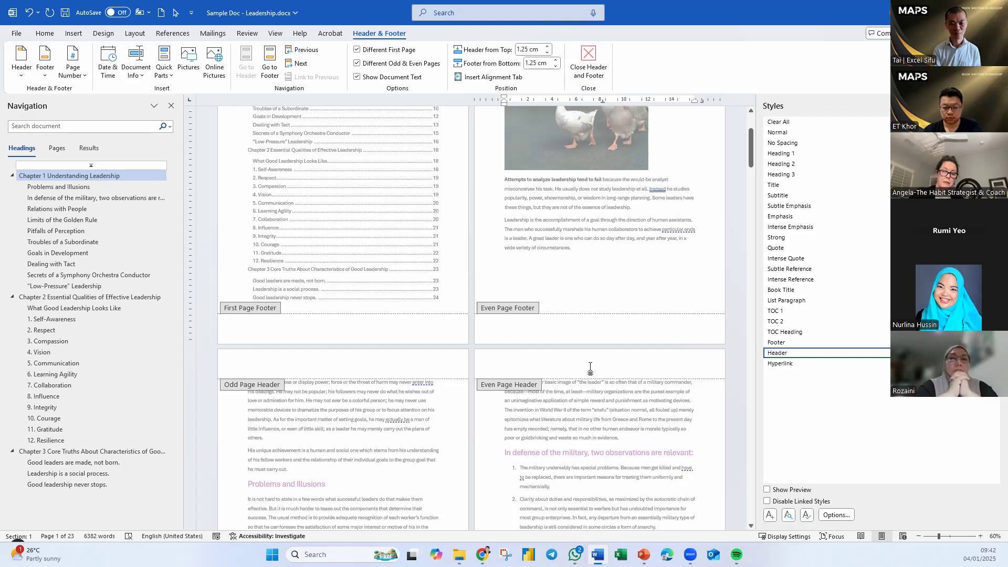
scroll(558, 365, up, 3)
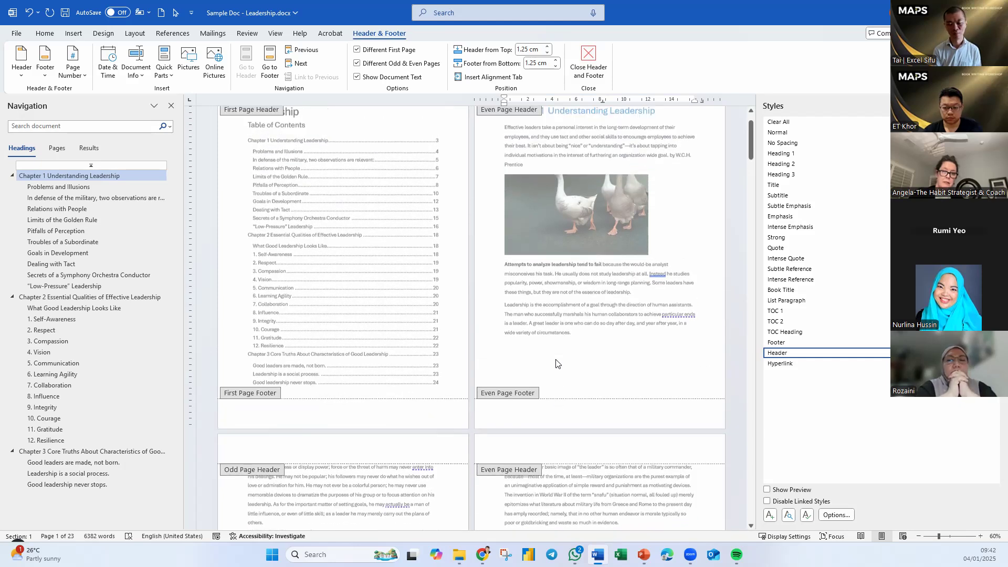
scroll(556, 363, up, 2)
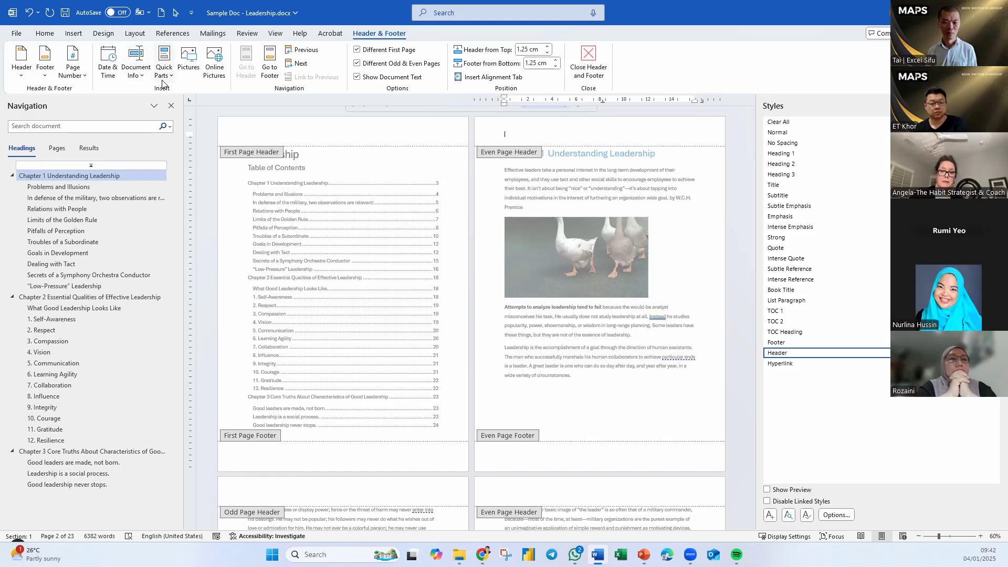
Step: Insert a StyleRef field for the Heading 1 style in the even page header on the Chapter 1 page
scroll(551, 246, up, 11)
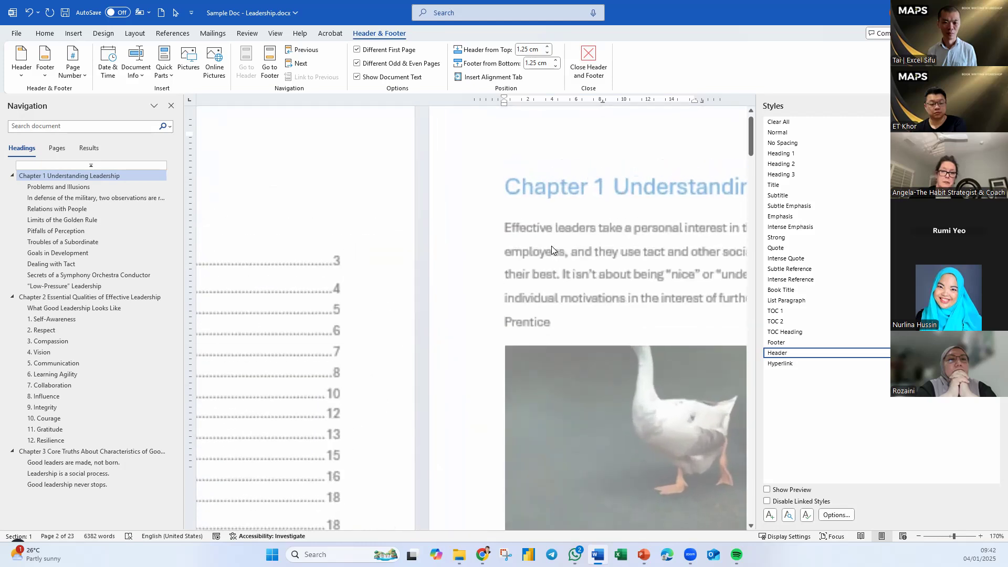
scroll(383, 219, up, 2)
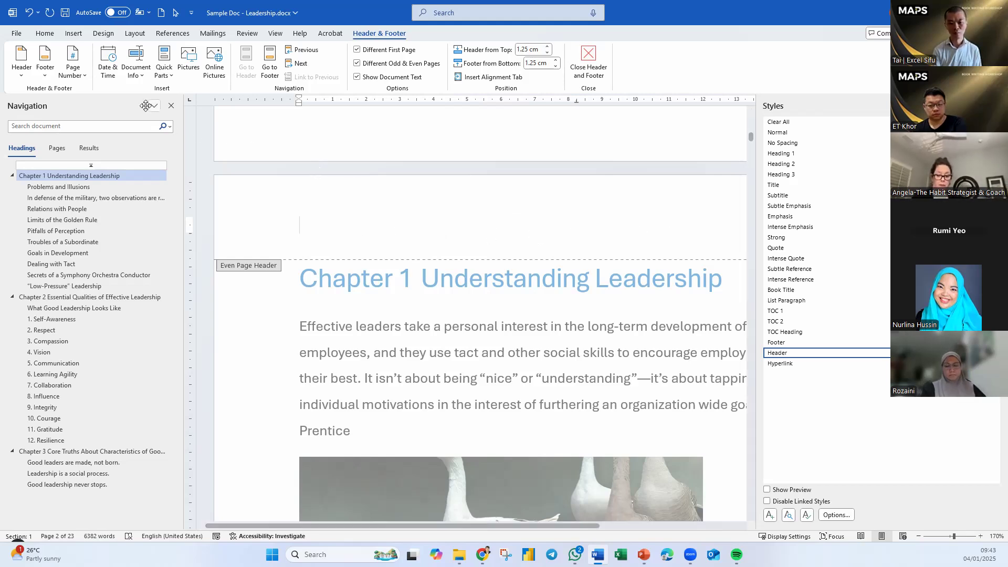
click(166, 74)
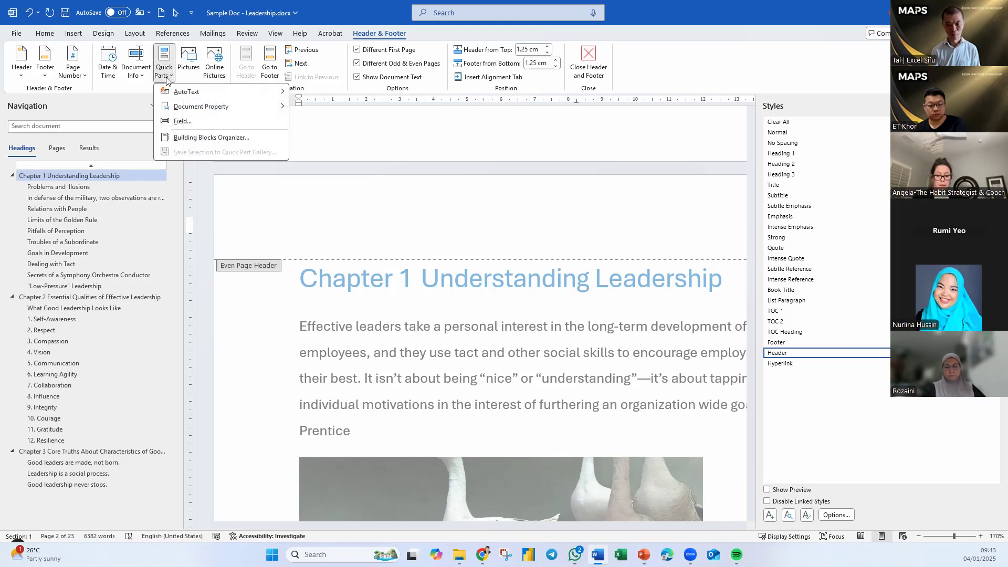
click(181, 121)
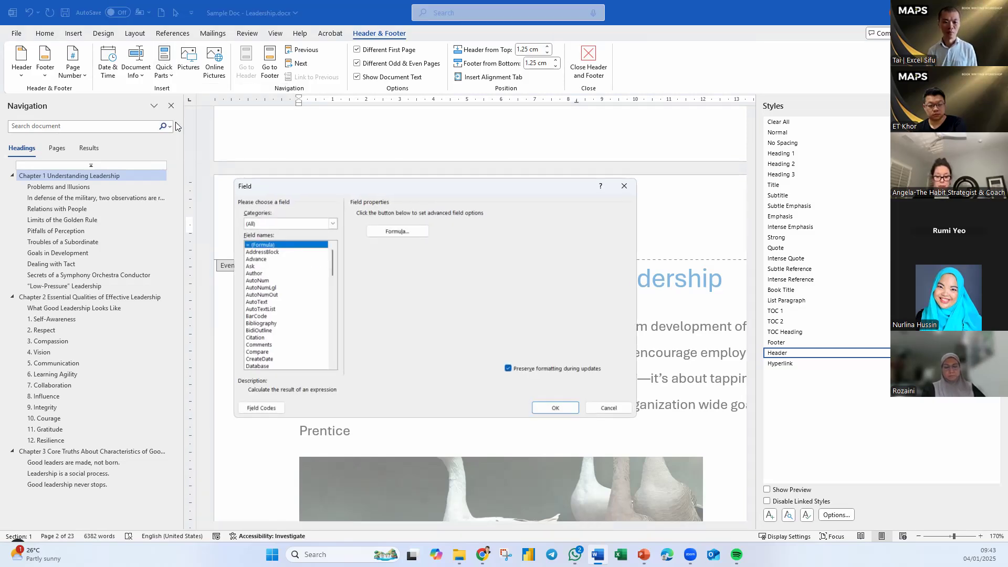
drag(332, 261, 339, 346)
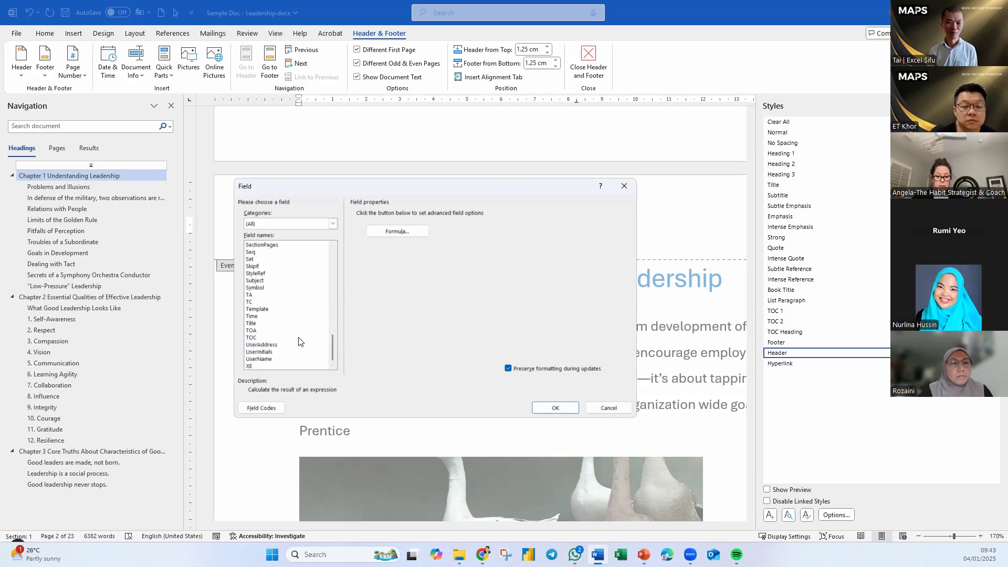
click(265, 273)
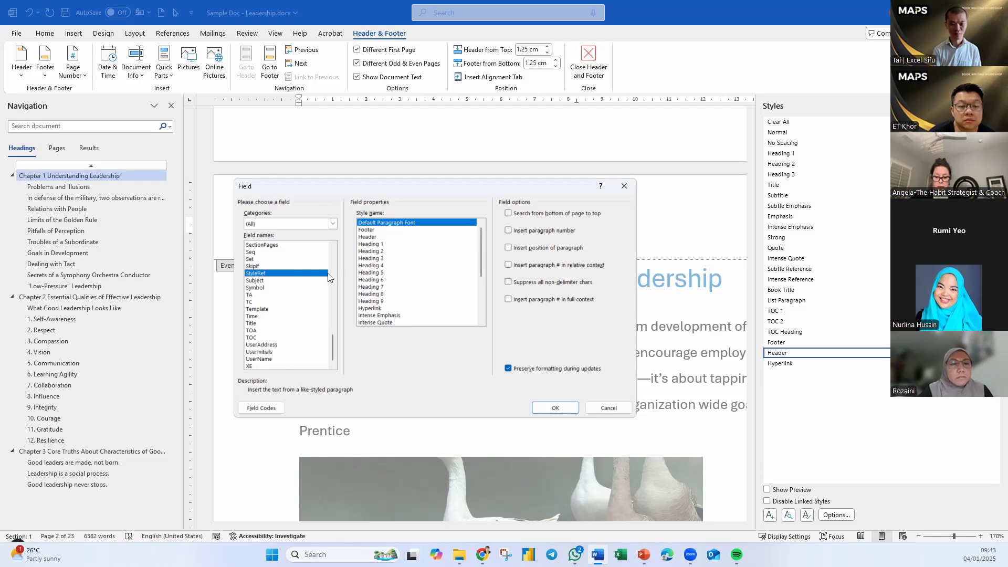
click(381, 246)
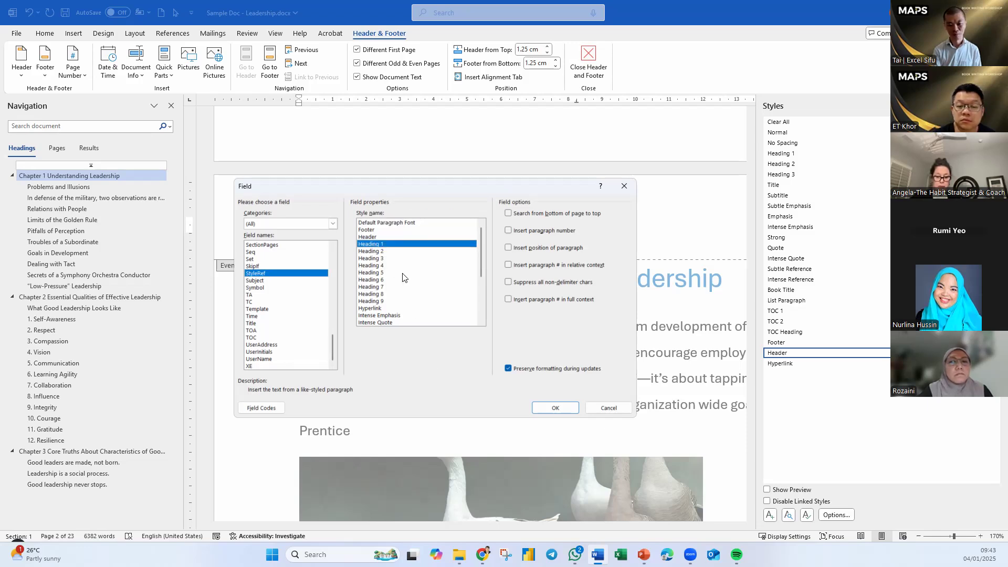
click(555, 408)
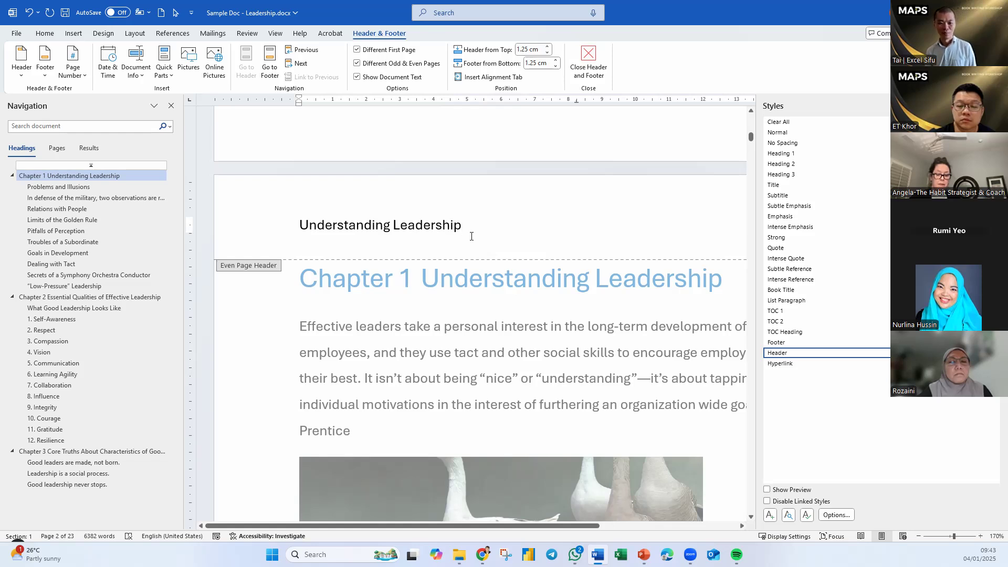
Step: Leave header editing and check which of the opening pages carry the chapter title in their header
ctrl+scroll(487, 299, down, 7)
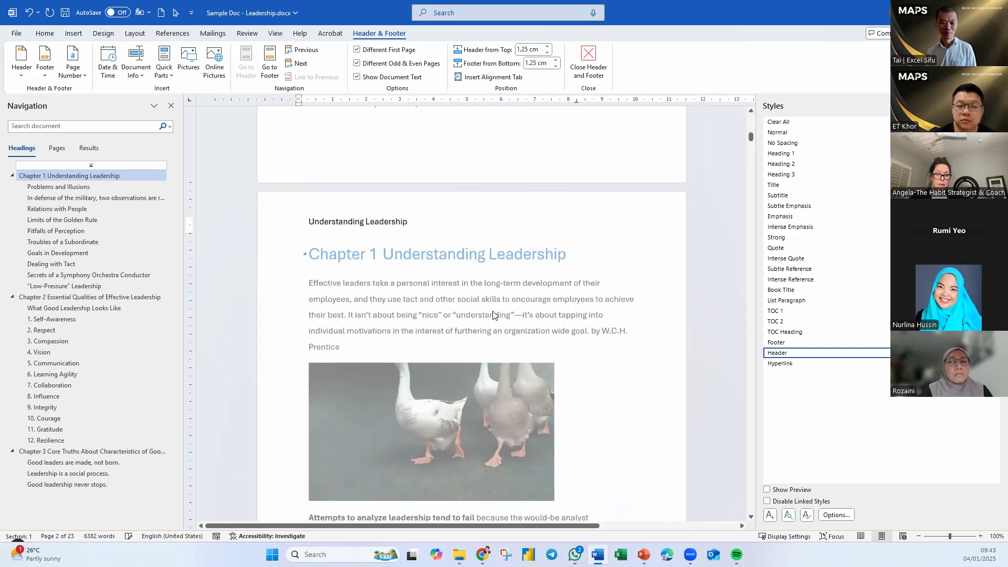
click(587, 58)
scroll(444, 333, down, 6)
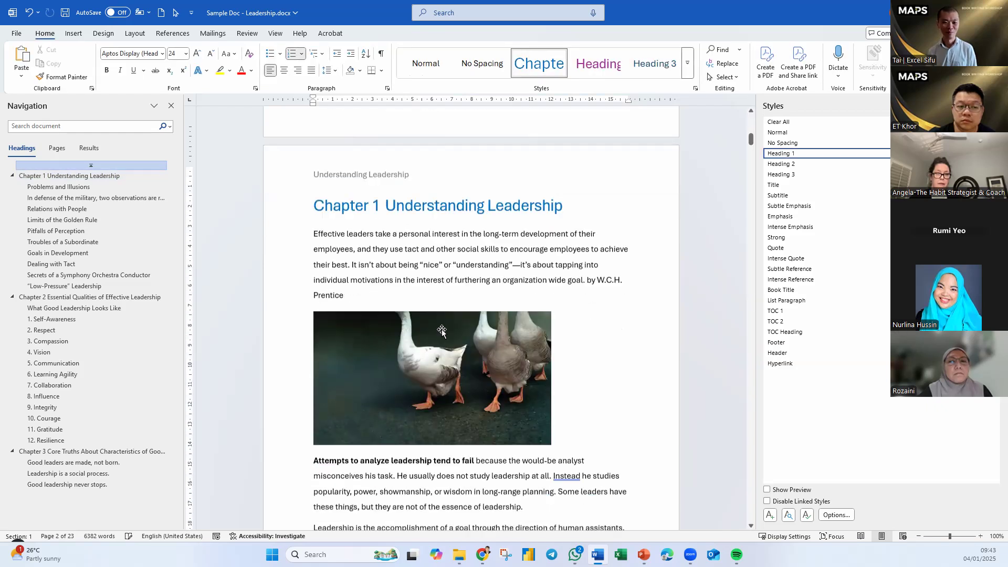
scroll(444, 333, down, 4)
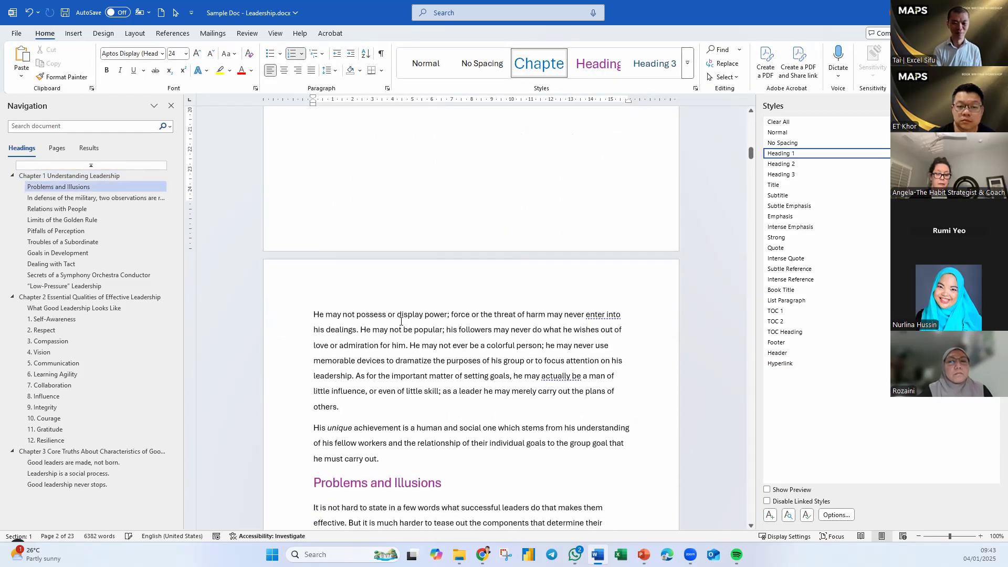
ctrl+scroll(437, 320, down, 6)
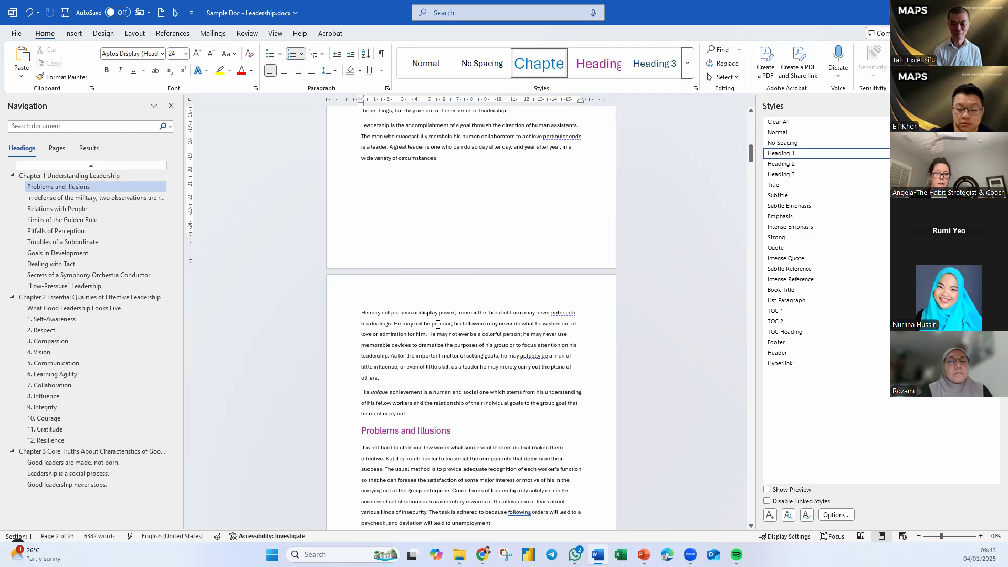
scroll(438, 327, up, 5)
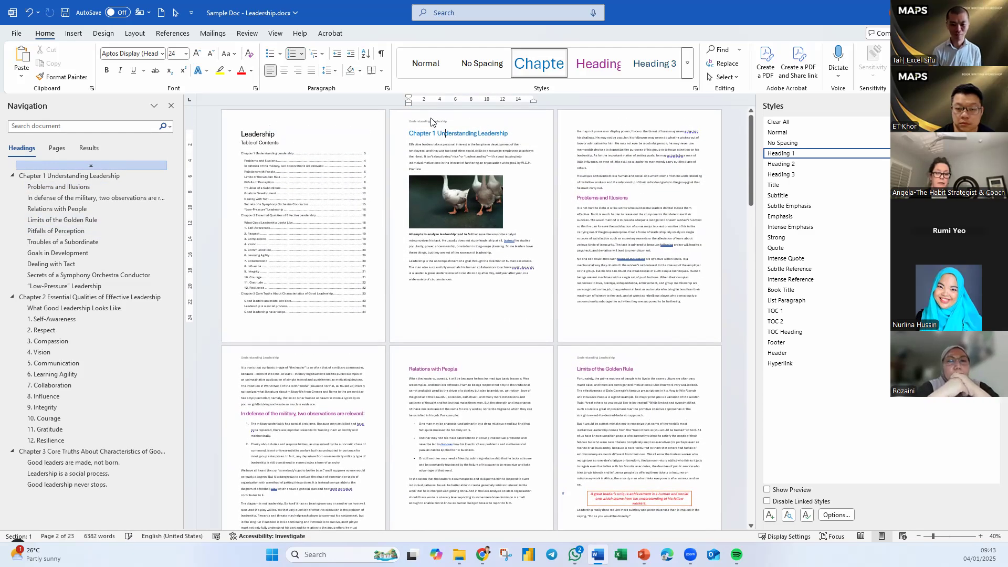
Step: Reopen the headers for editing and place the cursor right-aligned in the empty odd page header on page 3
click(269, 360)
double_click(269, 359)
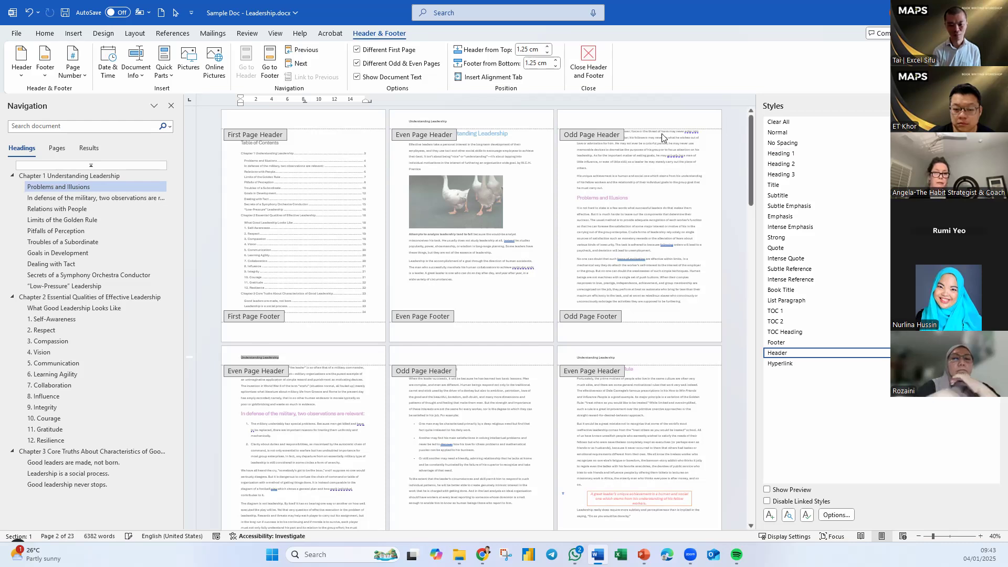
click(683, 121)
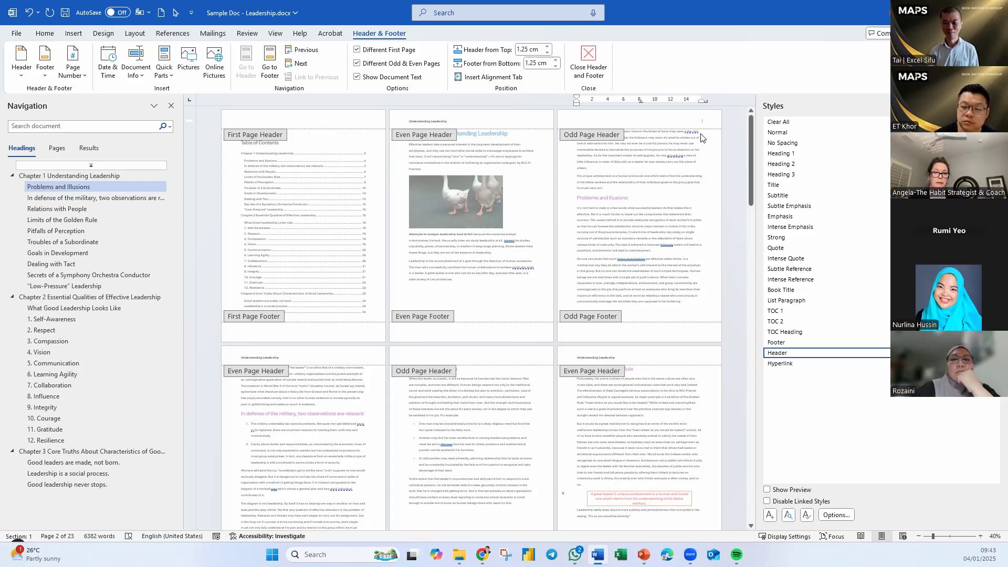
ctrl+scroll(698, 140, up, 4)
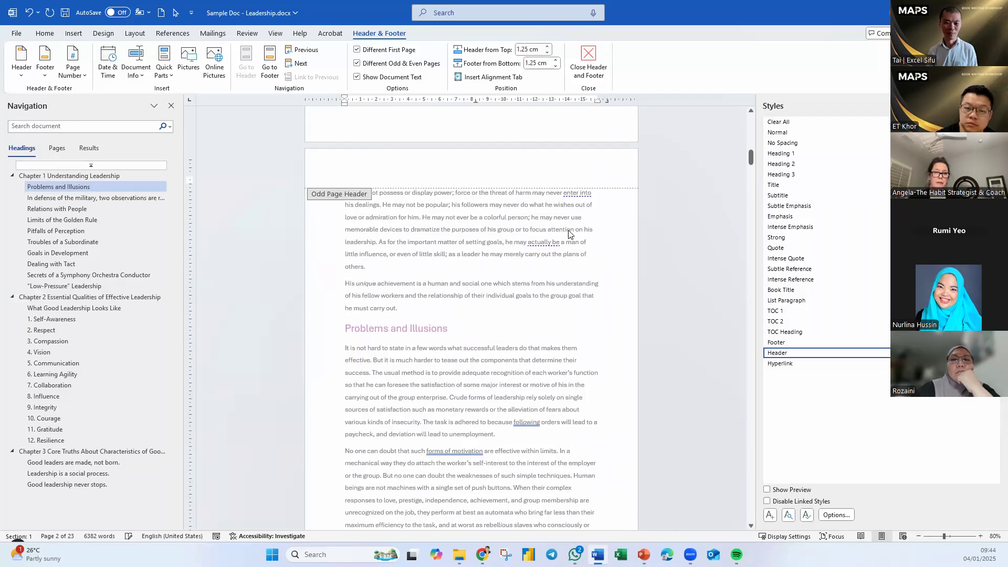
scroll(583, 223, up, 1)
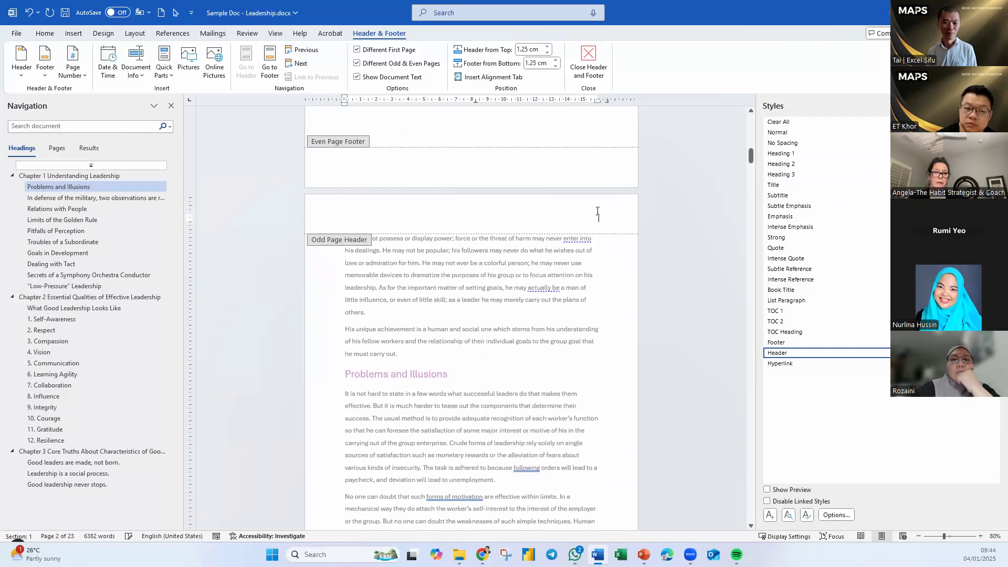
Step: Try a StyleRef field with the Default Paragraph Font style in the odd page header, then undo it
click(166, 73)
click(181, 121)
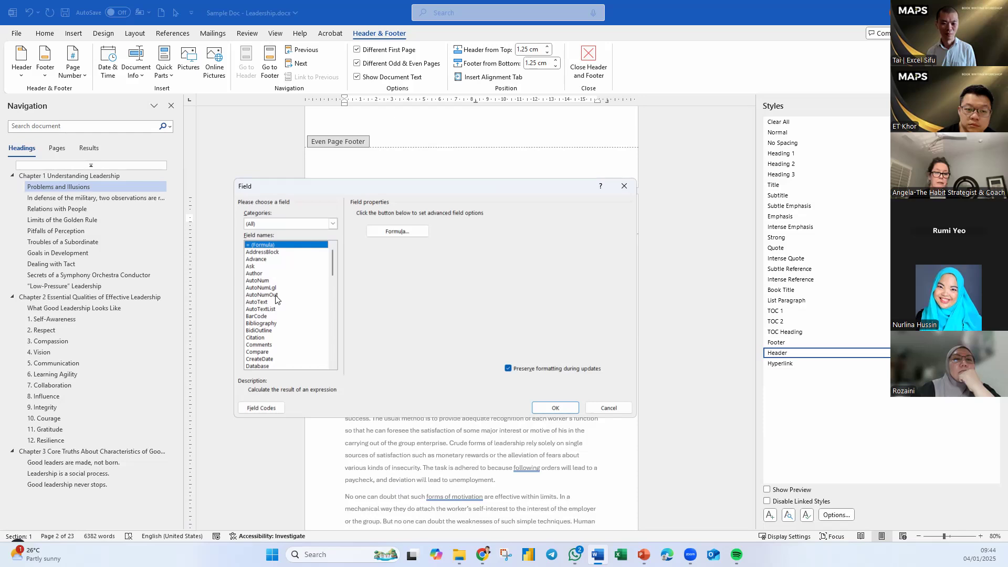
drag(333, 264, 348, 377)
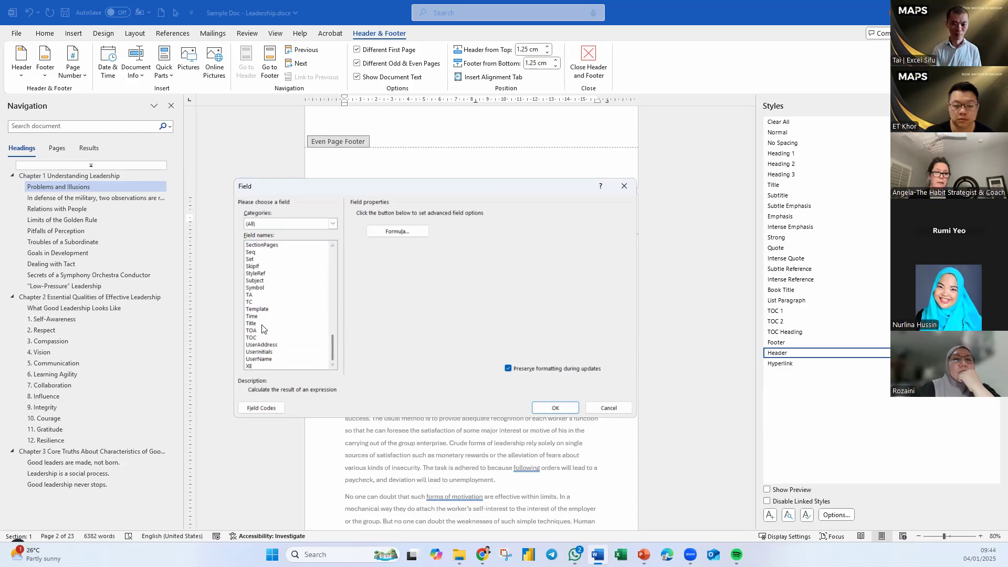
click(259, 274)
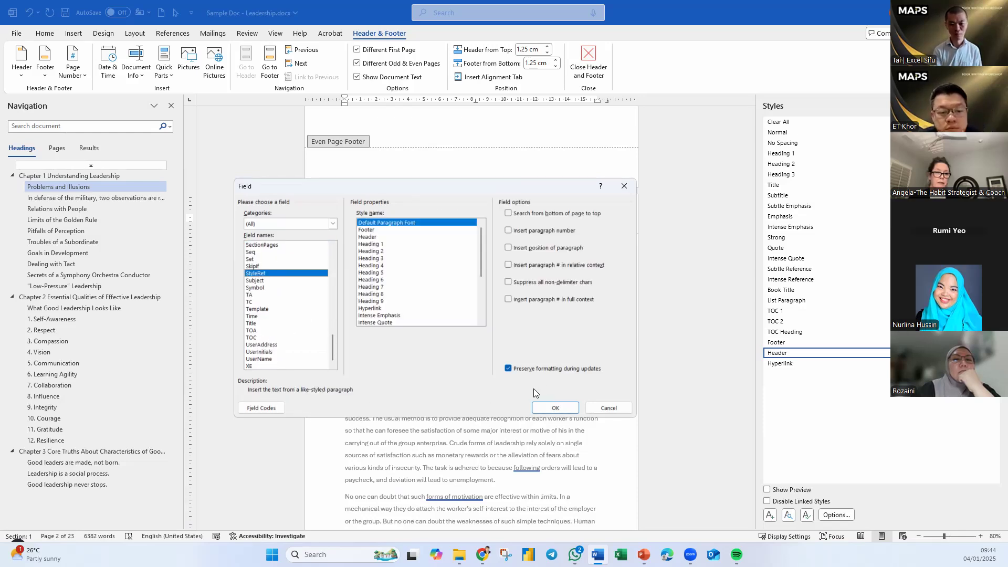
click(551, 409)
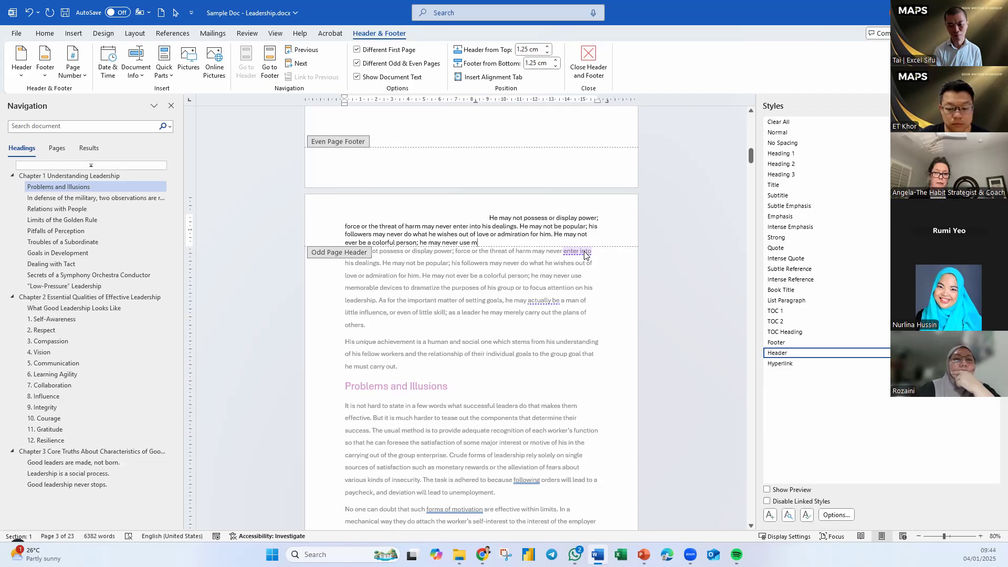
key(ctrl+z)
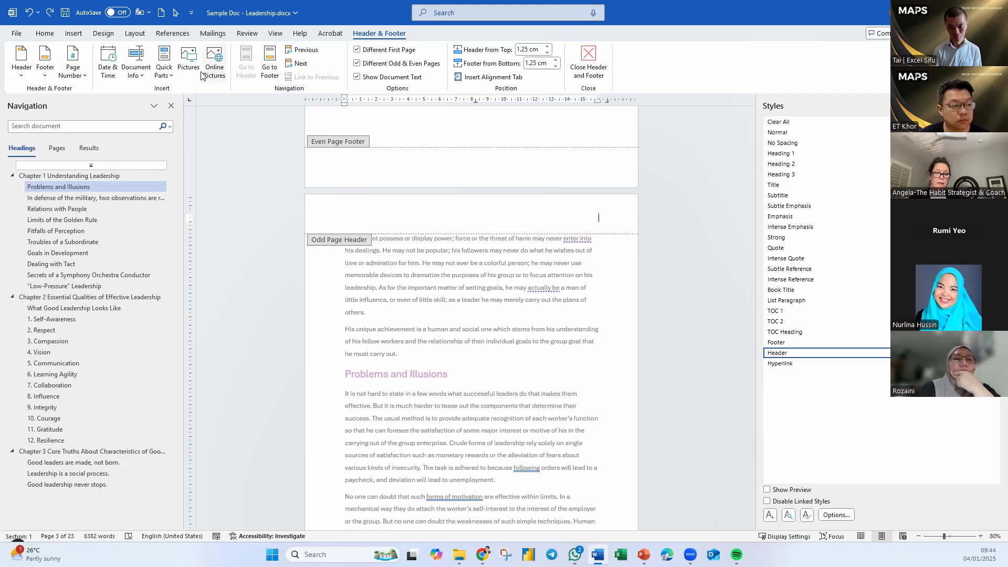
Step: Insert a StyleRef field for the Heading 1 style in the odd page header and compare it with the even page headers
click(160, 74)
click(190, 125)
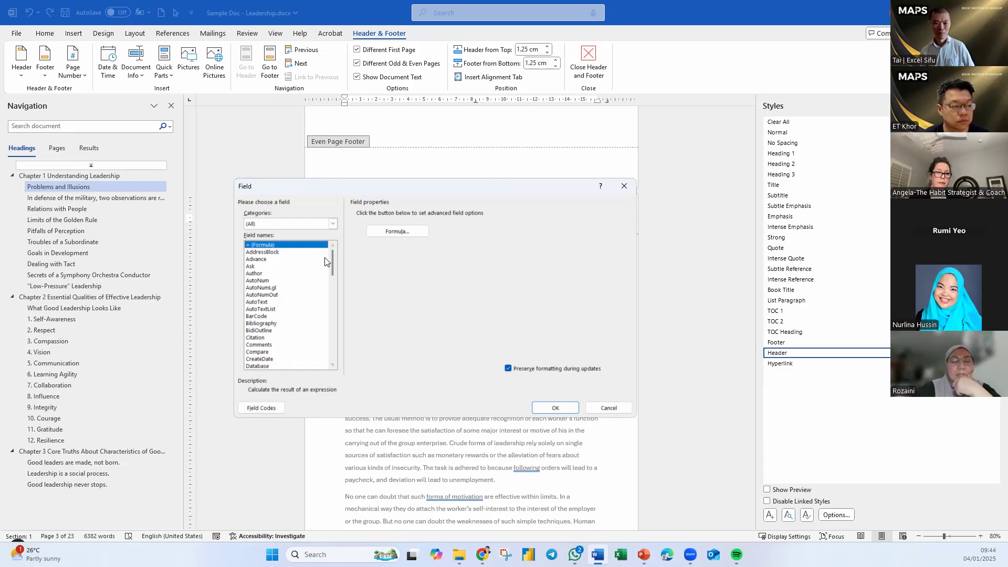
drag(332, 259, 341, 366)
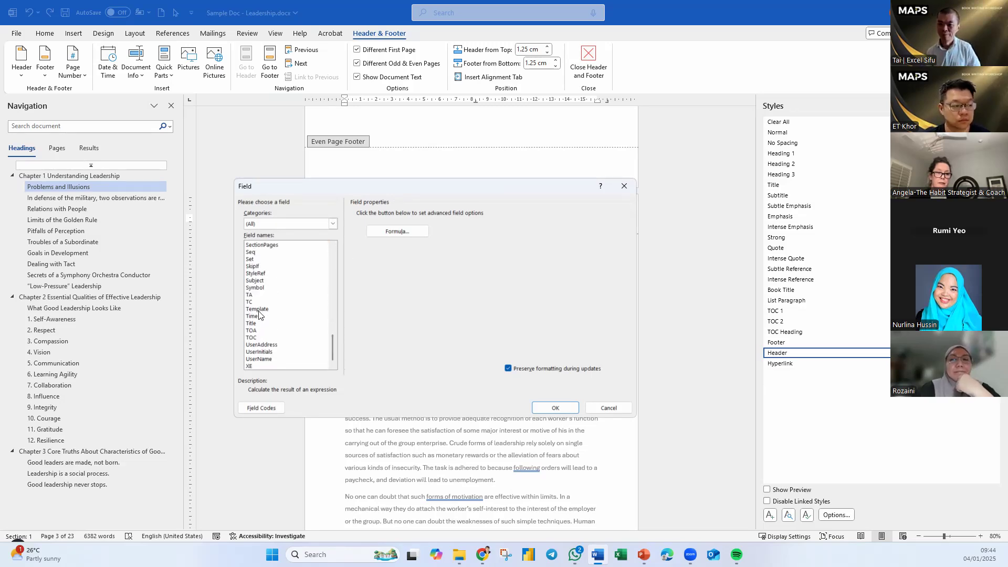
click(258, 273)
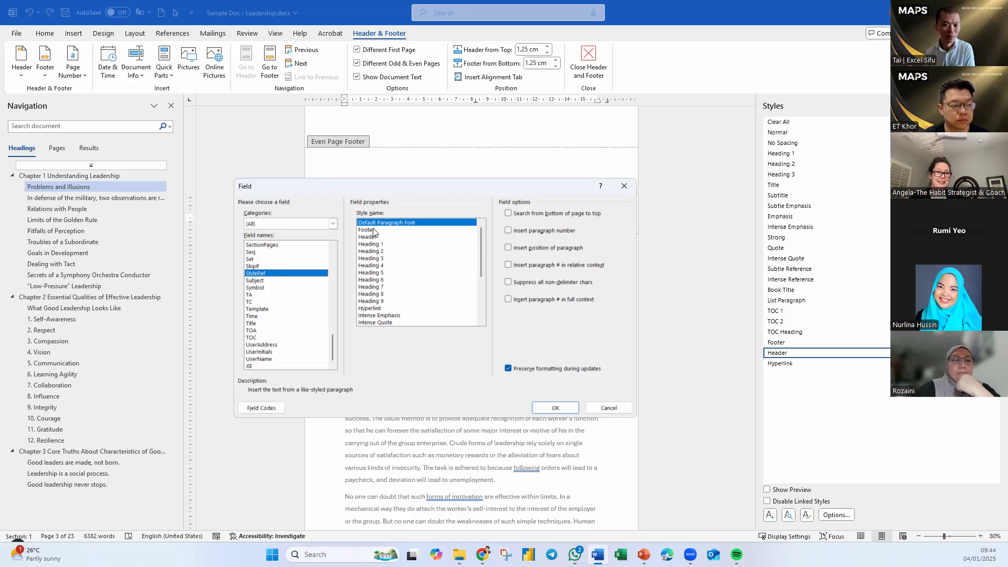
click(379, 245)
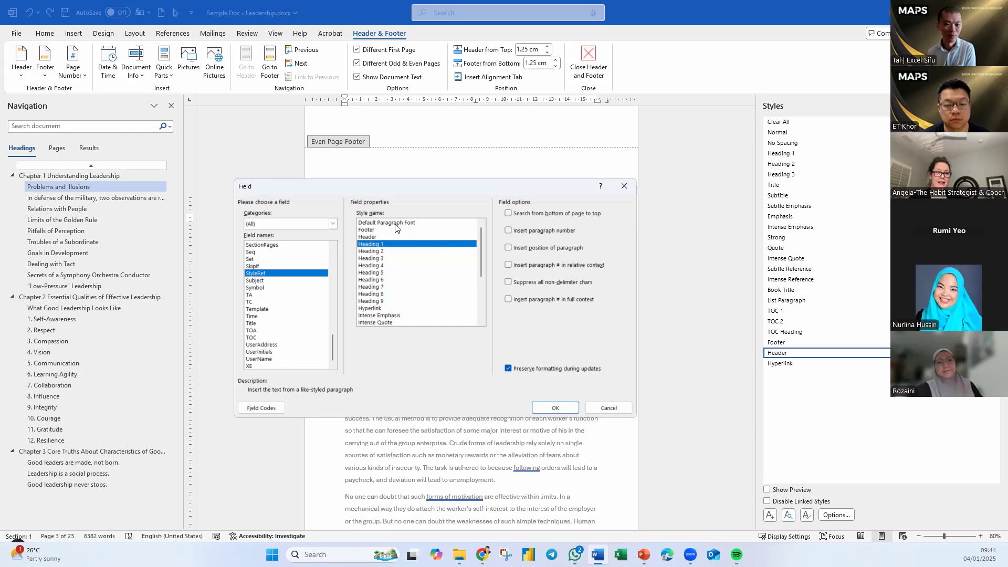
click(547, 409)
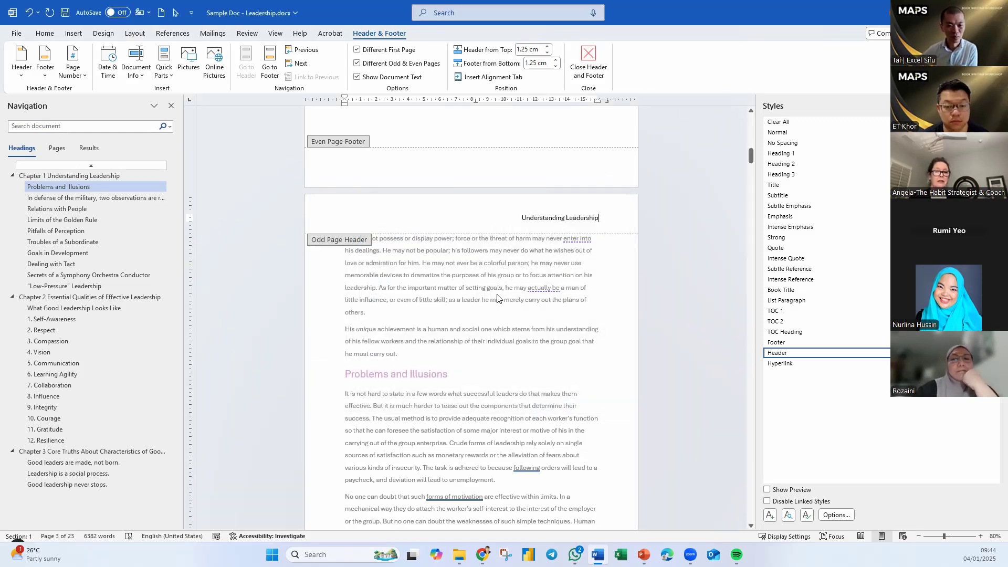
scroll(504, 304, down, 2)
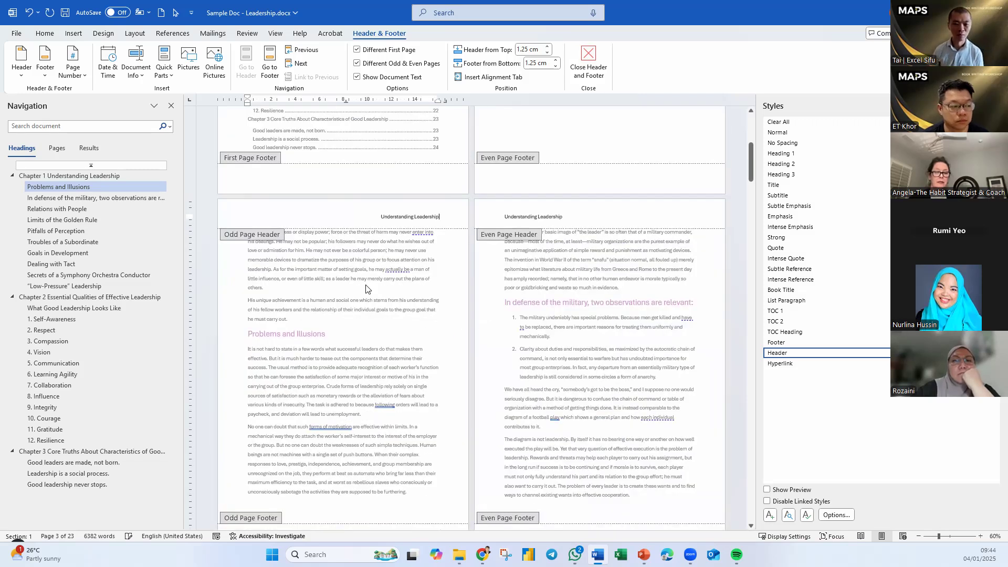
scroll(561, 336, up, 3)
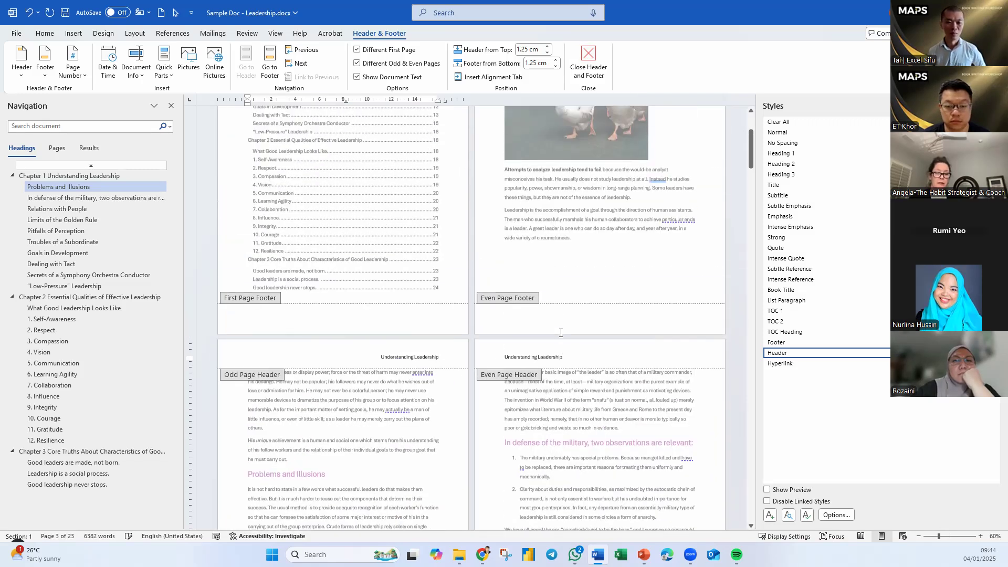
scroll(561, 332, up, 3)
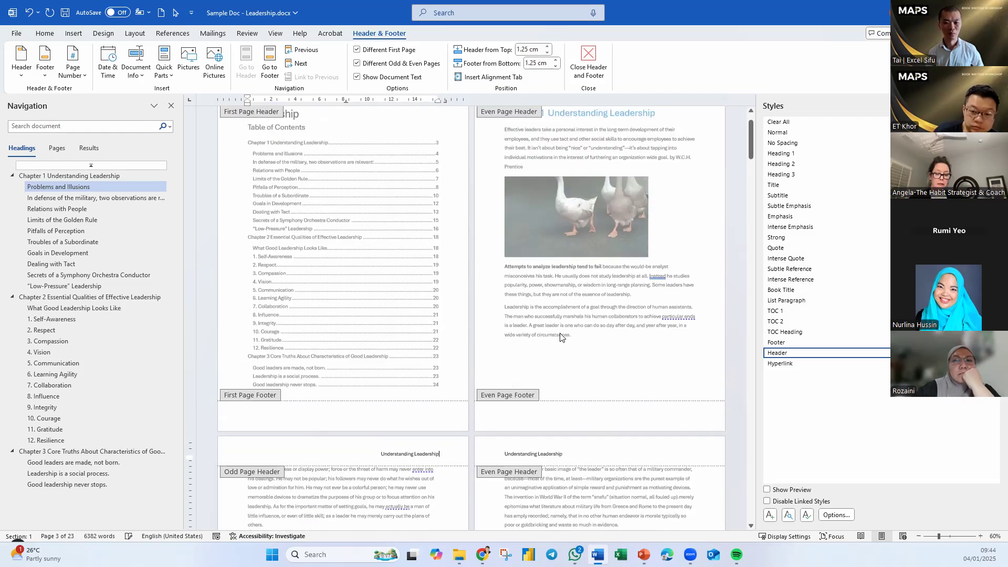
Step: Leave header editing at the Chapter 2 heading and check the chapter titles in the page headers from there through Chapter 3
ctrl+scroll(560, 335, down, 2)
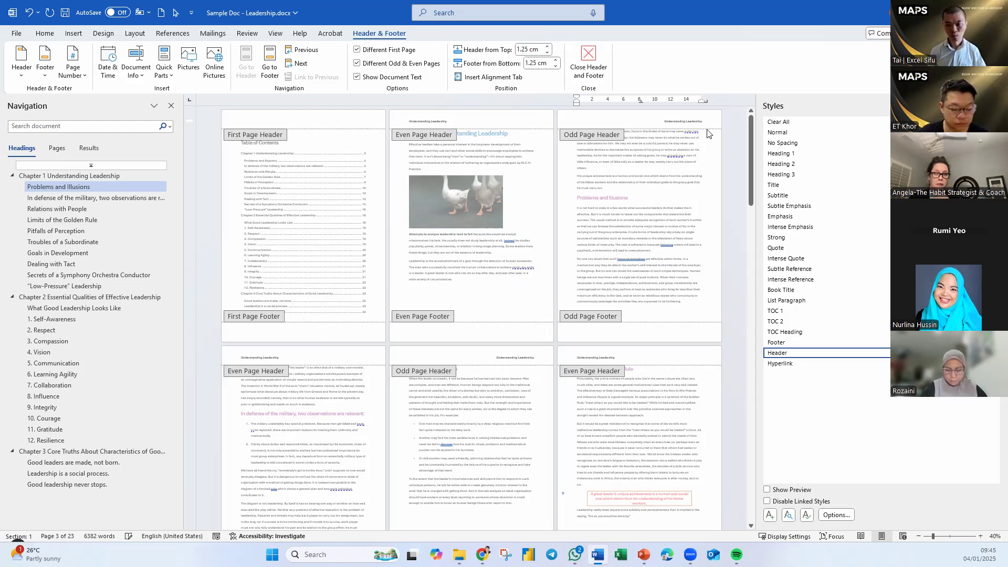
click(52, 297)
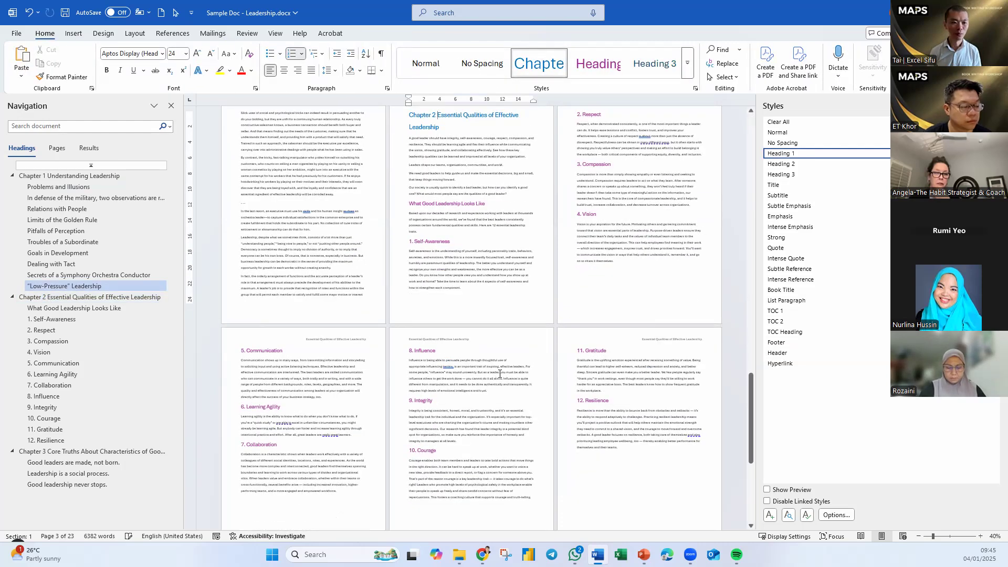
scroll(502, 201, up, 2)
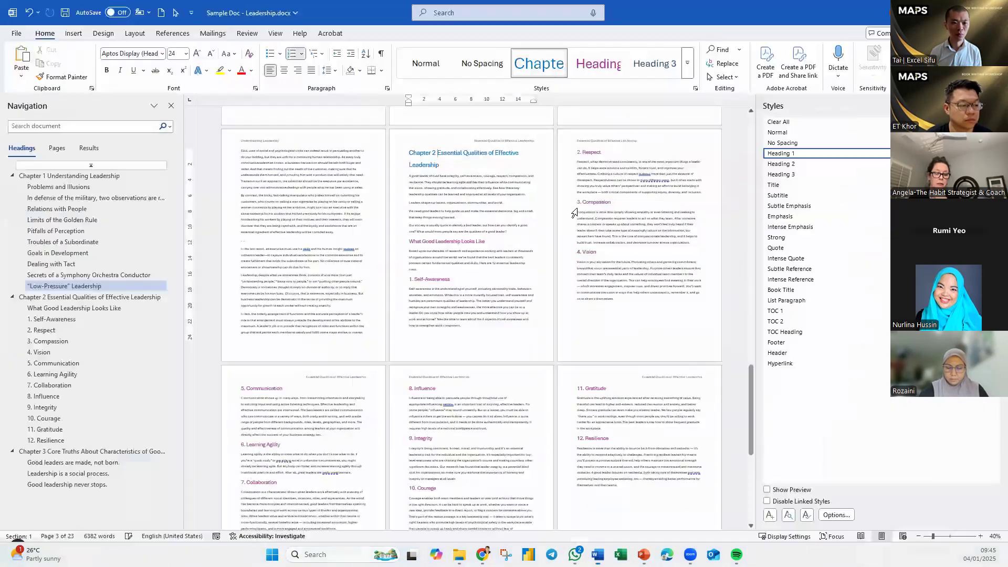
ctrl+scroll(583, 210, up, 2)
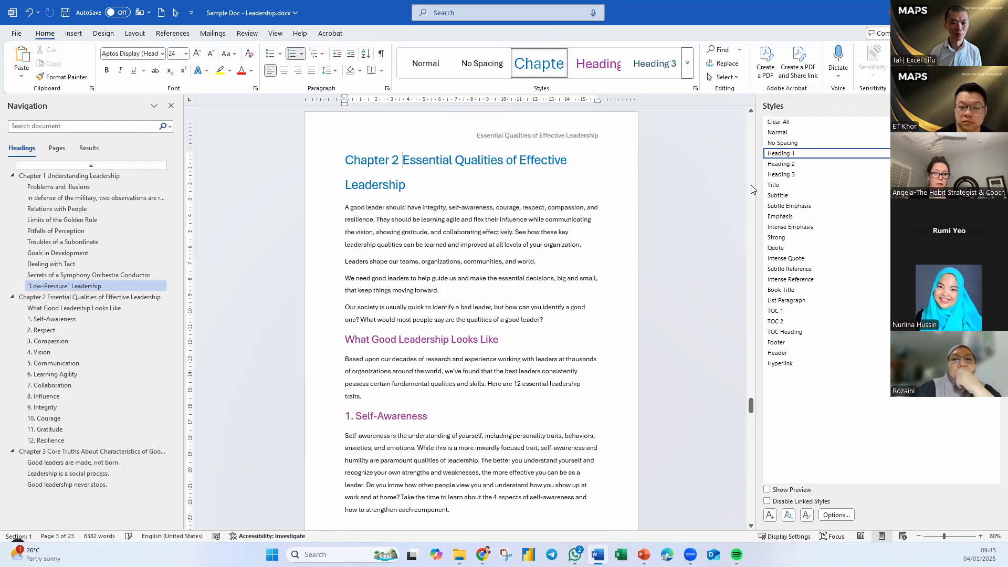
scroll(580, 358, down, 8)
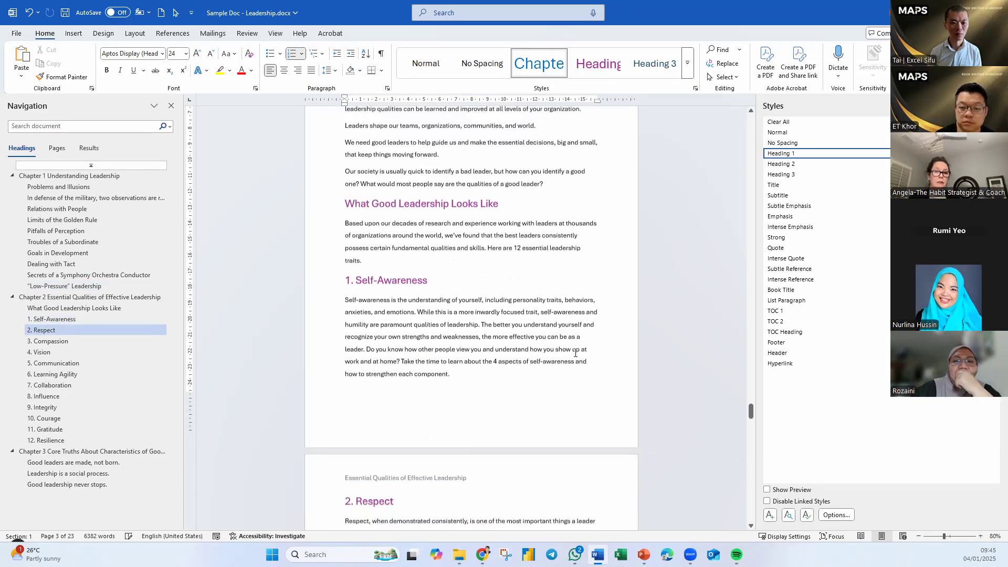
scroll(400, 305, down, 10)
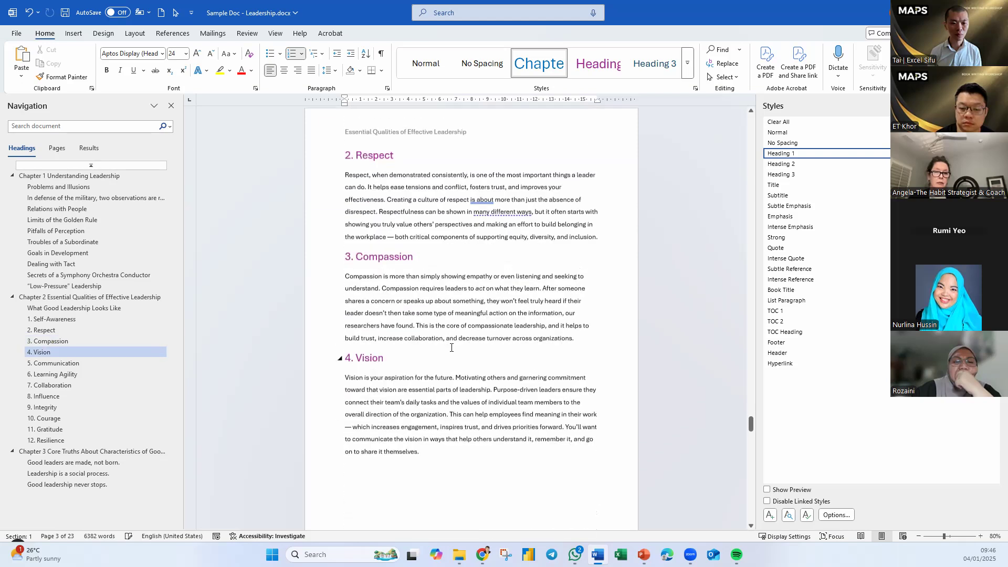
scroll(495, 401, down, 12)
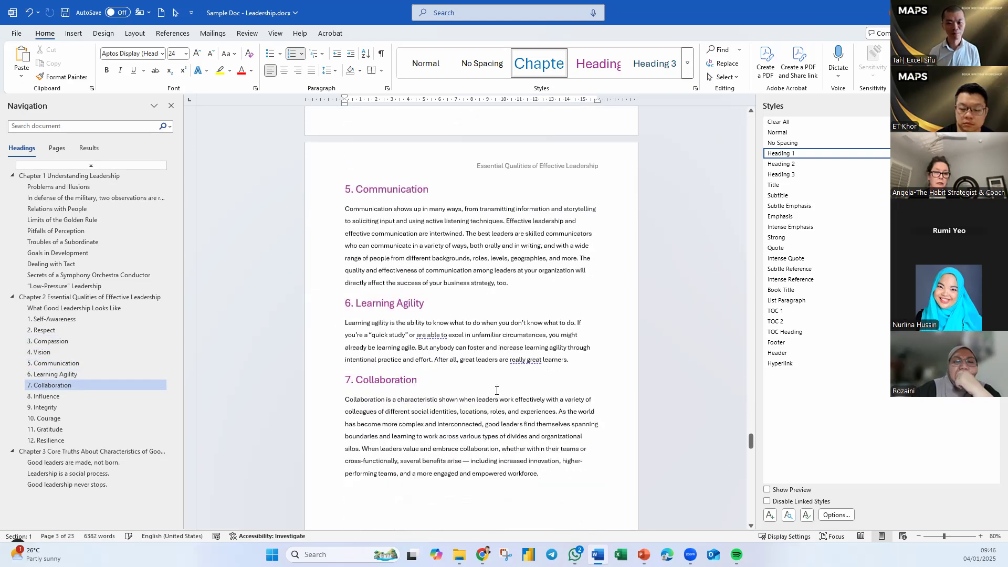
scroll(429, 342, down, 15)
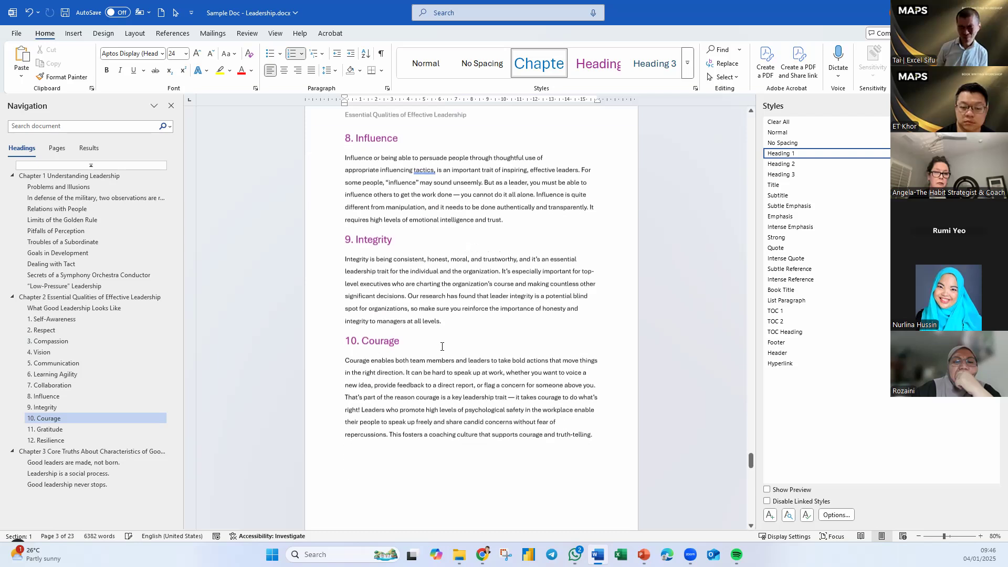
scroll(444, 343, down, 4)
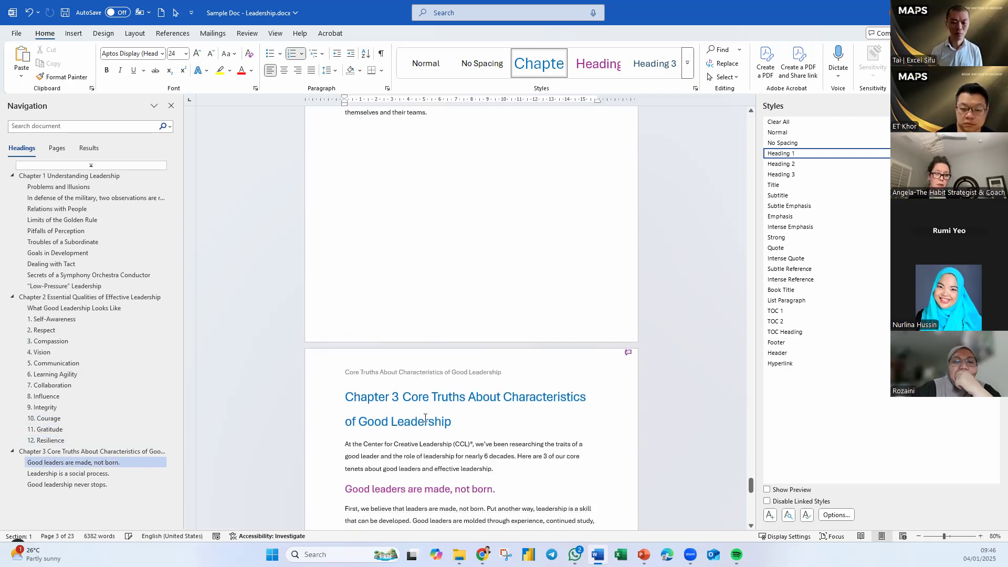
scroll(499, 418, down, 6)
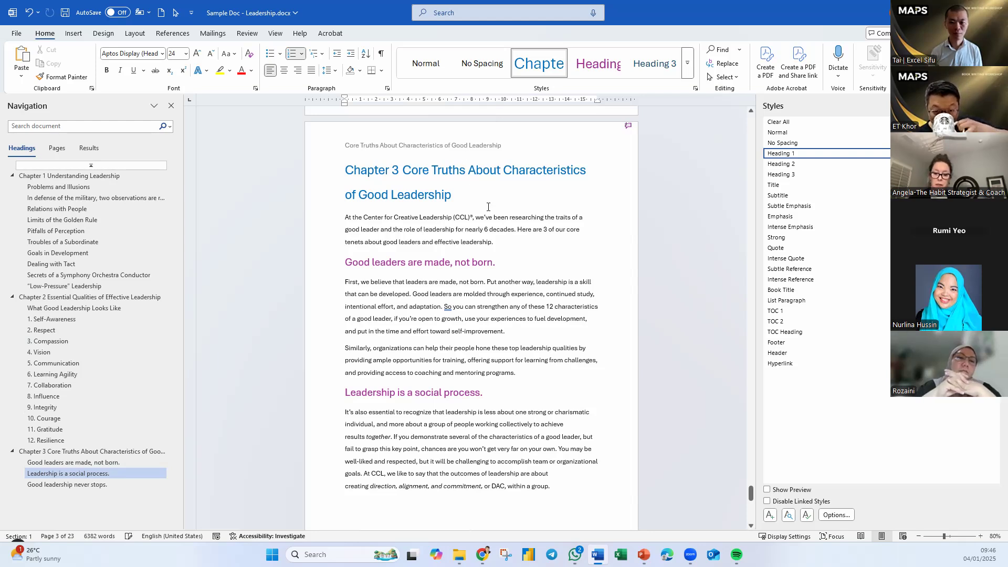
Step: Make the chapter title in the even page header bold, add a bottom border beneath it, and leave header editing
triple_click(508, 149)
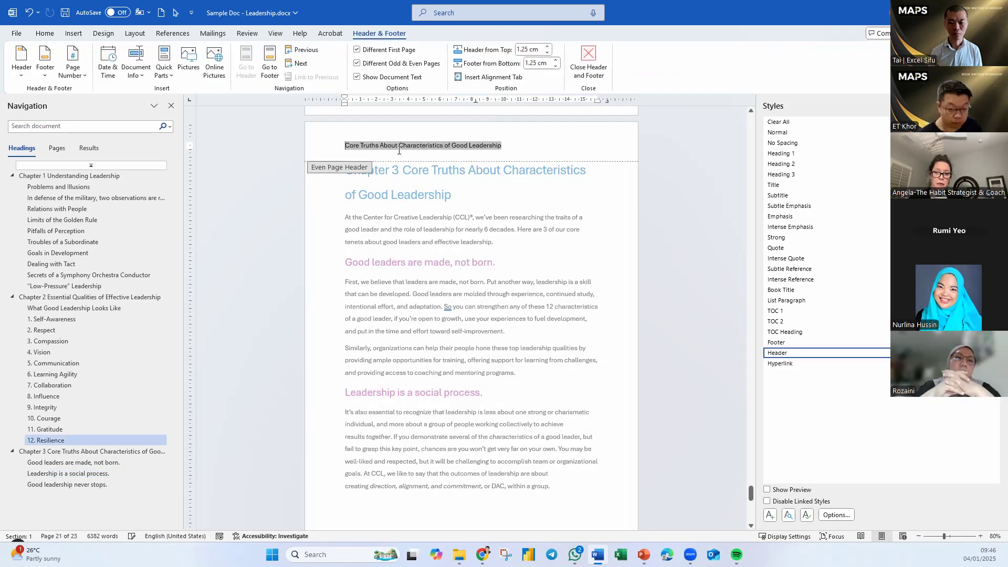
click(320, 145)
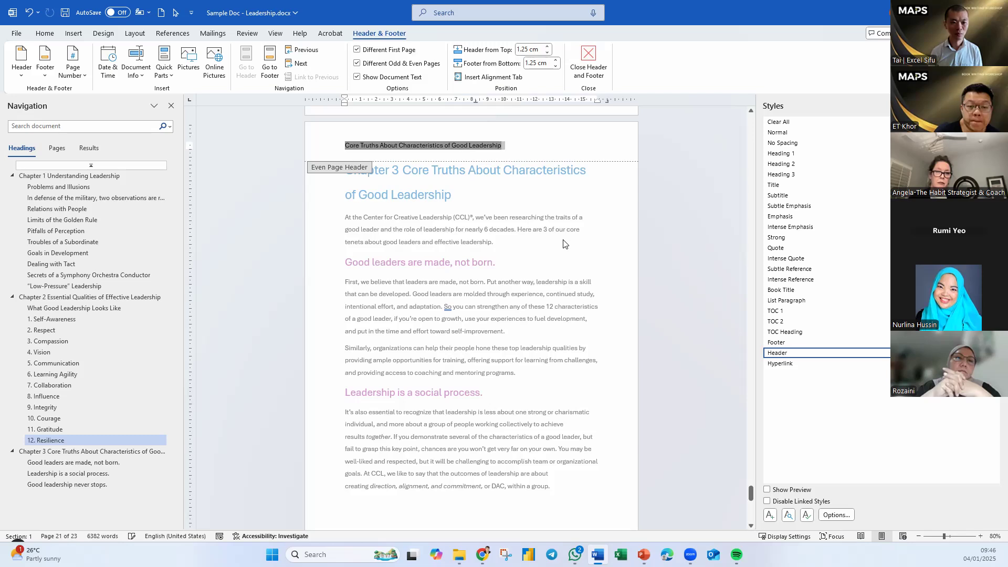
click(45, 35)
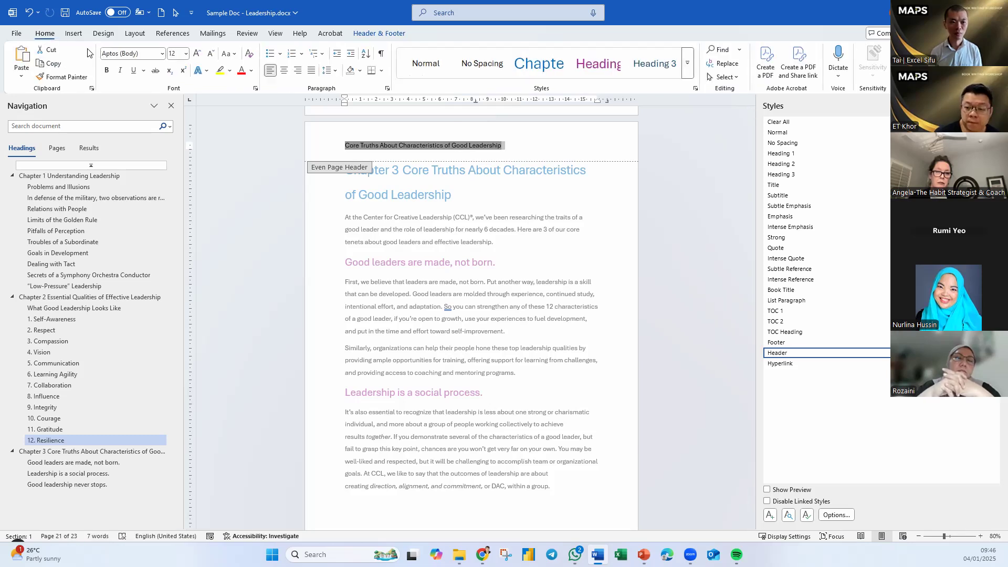
click(106, 70)
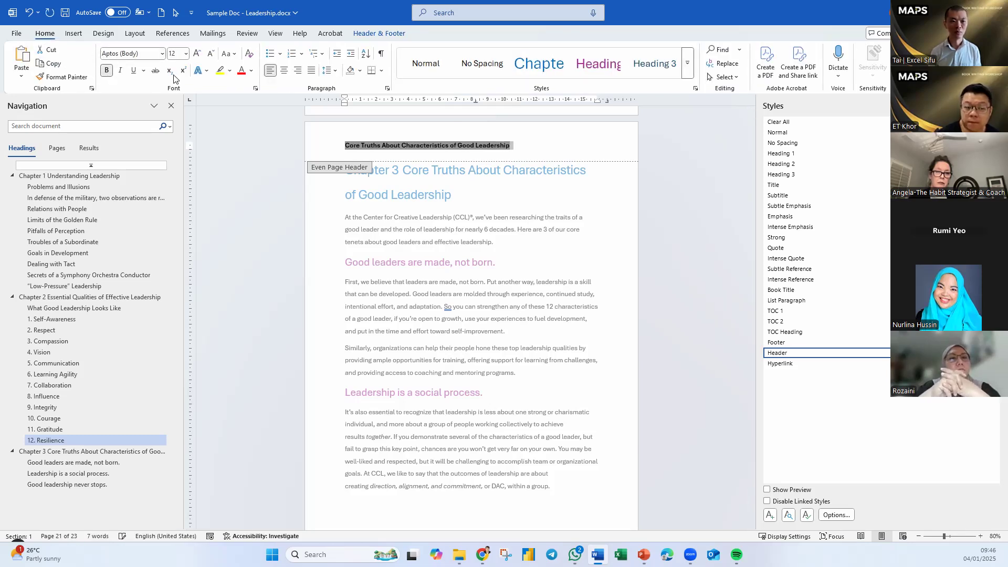
click(381, 70)
click(399, 85)
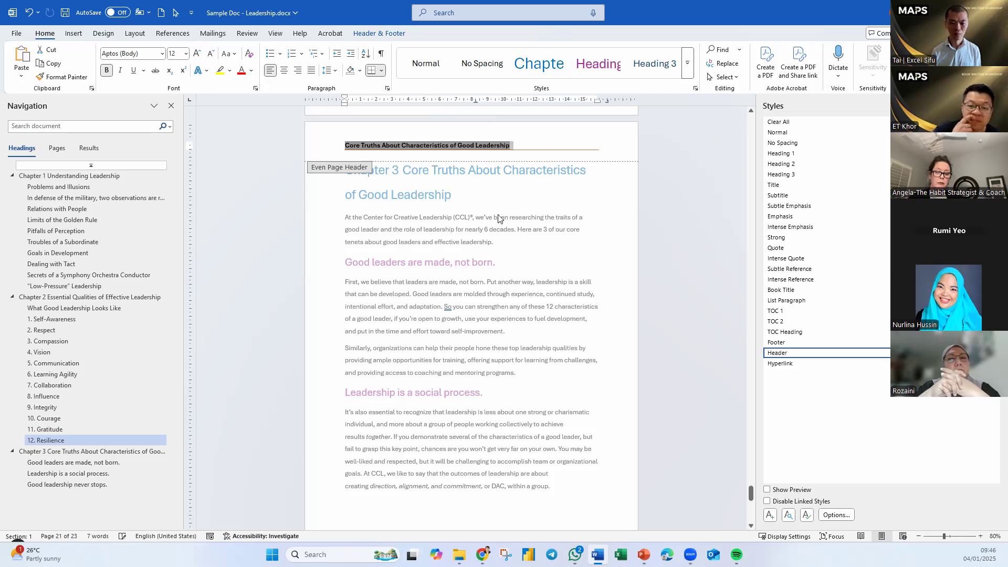
click(399, 33)
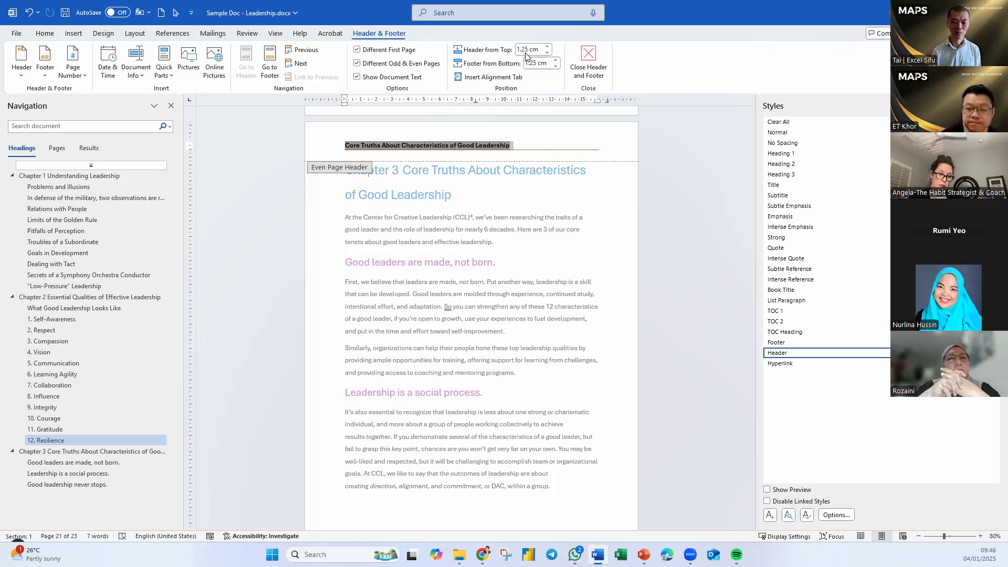
click(590, 60)
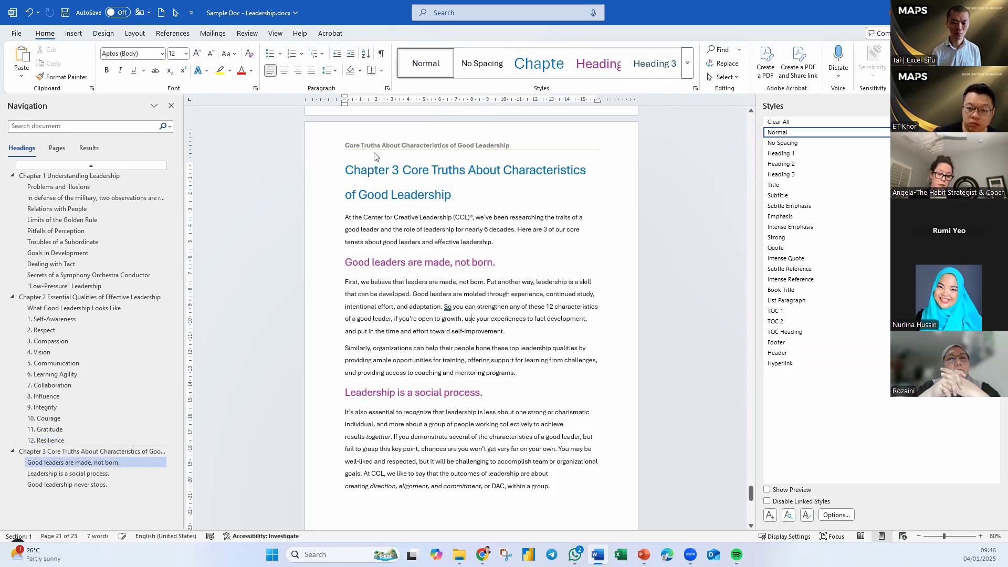
Step: Make the chapter title in the odd page header bold and add a bottom border beneath it
scroll(494, 300, up, 10)
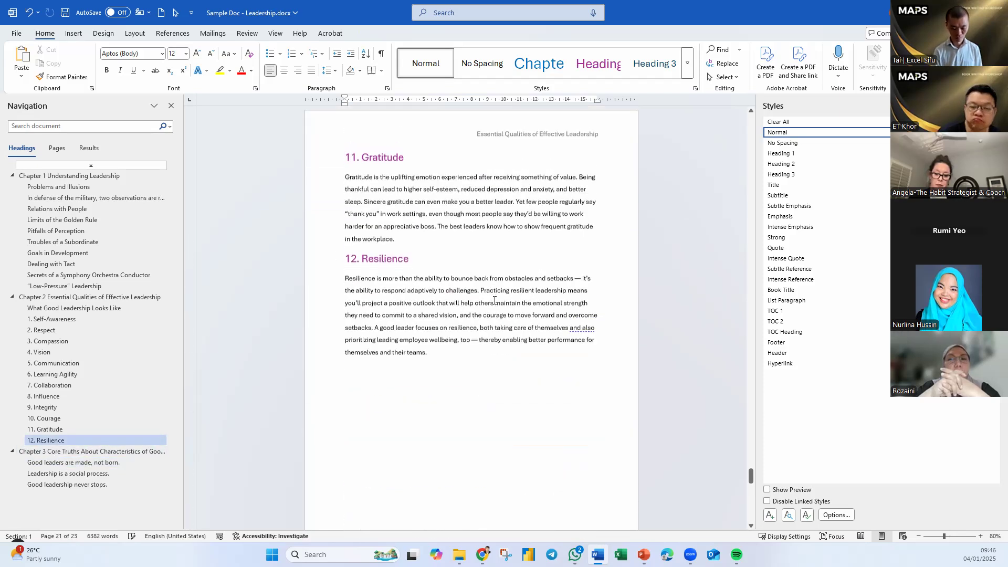
scroll(494, 301, up, 3)
double_click(513, 217)
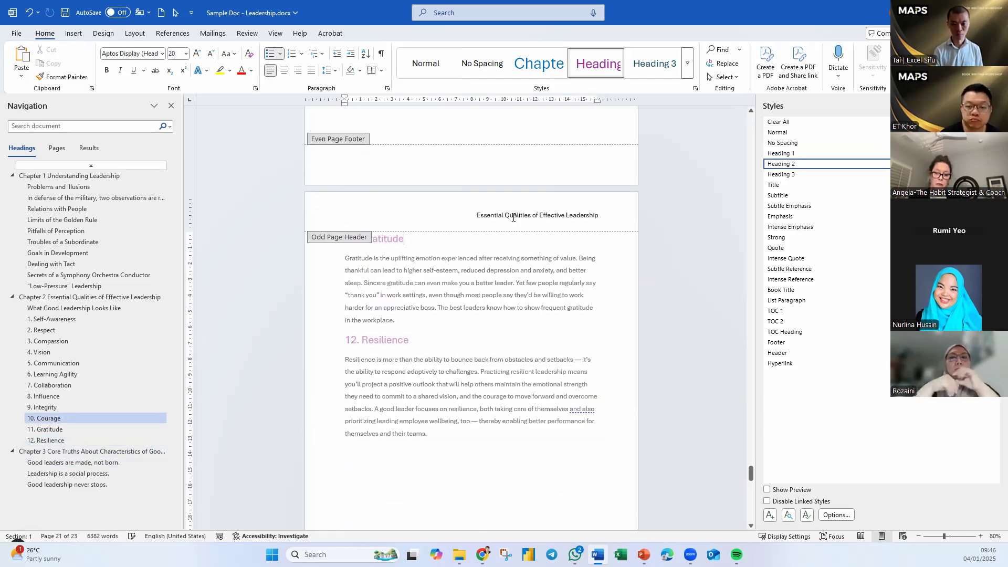
click(321, 217)
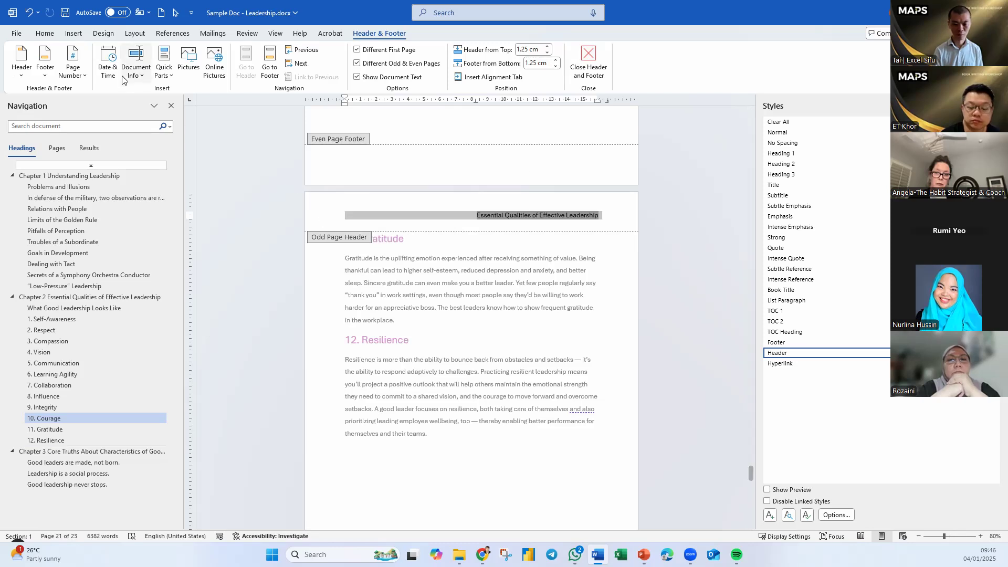
click(45, 33)
click(106, 71)
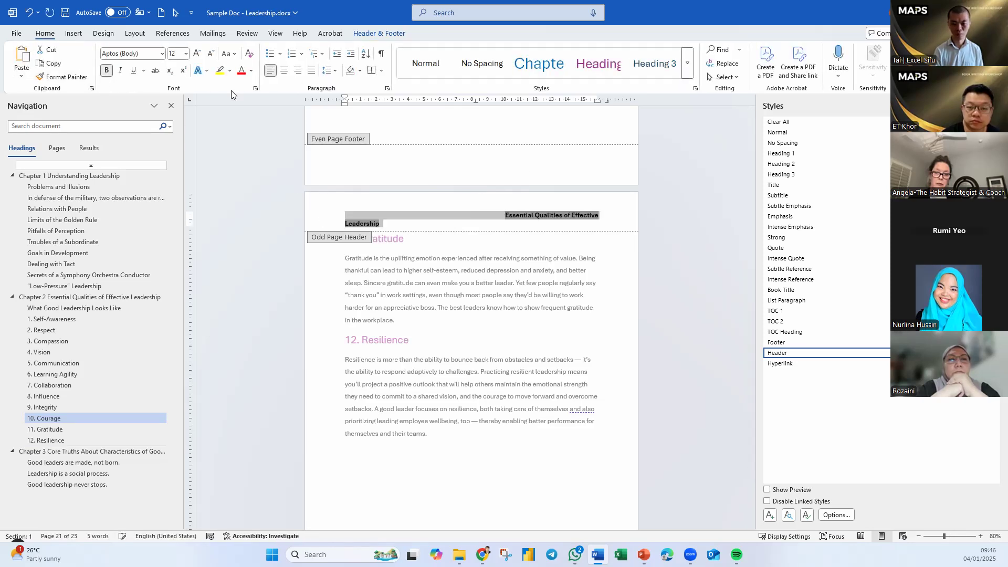
click(371, 70)
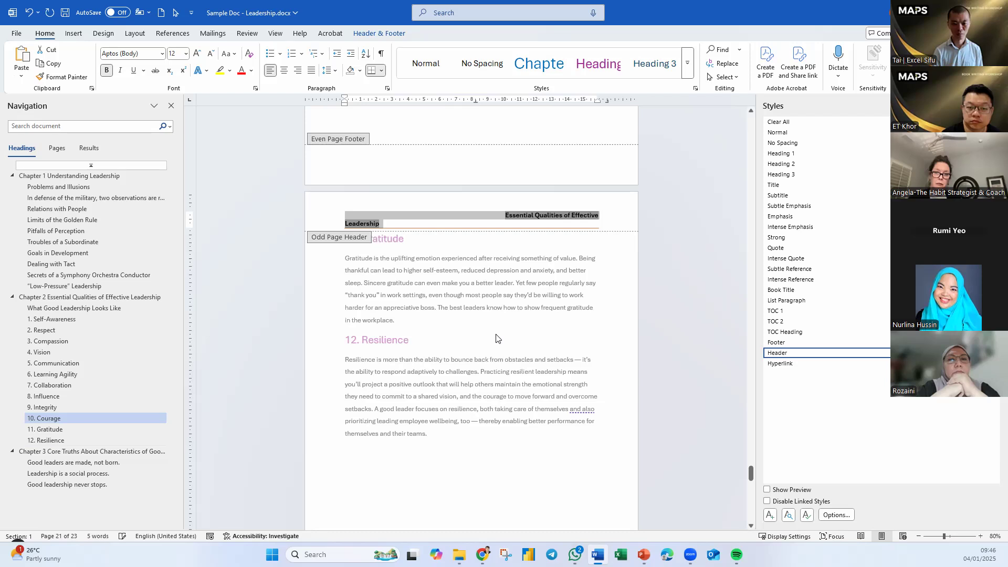
Step: Fit the odd page header title on one line at the right margin by moving its centre tab stop to about 6.7 cm
click(506, 216)
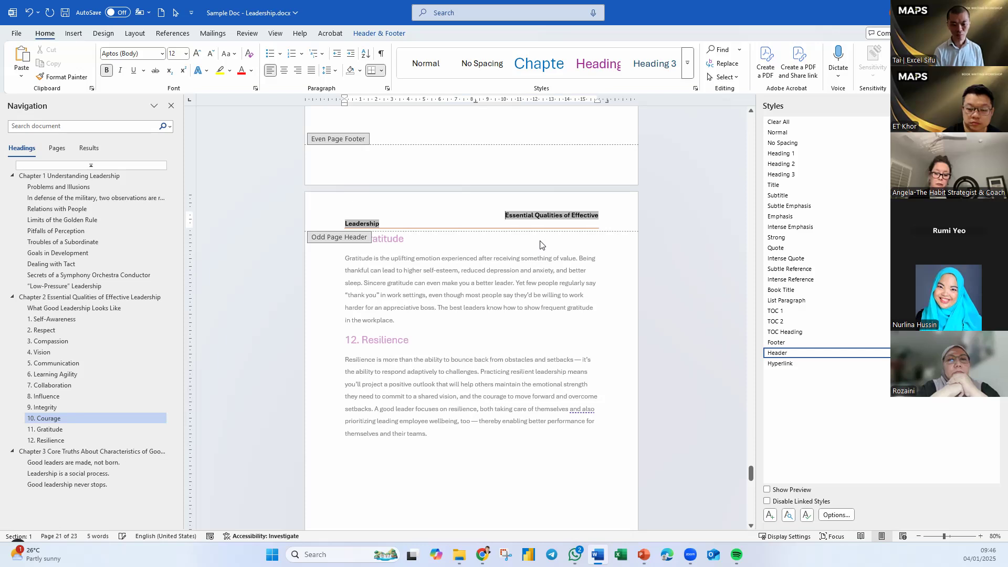
key(BackSpace)
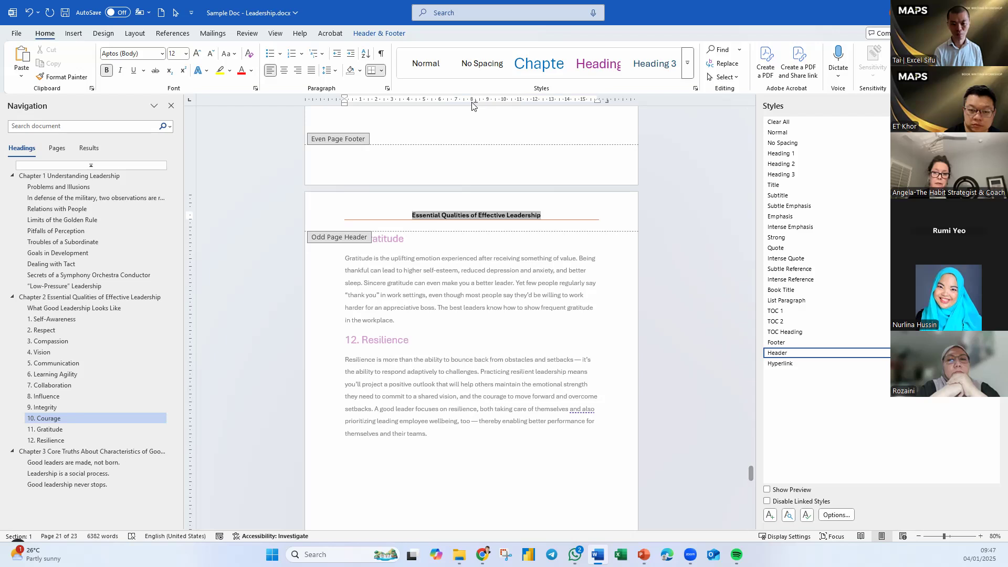
drag(475, 105, 451, 104)
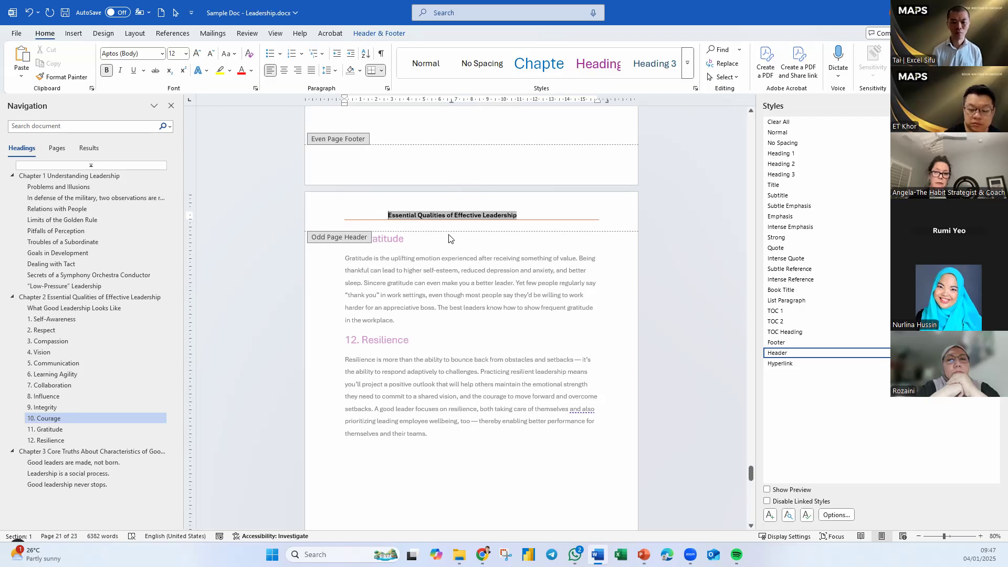
key(Tab)
scroll(511, 285, up, 6)
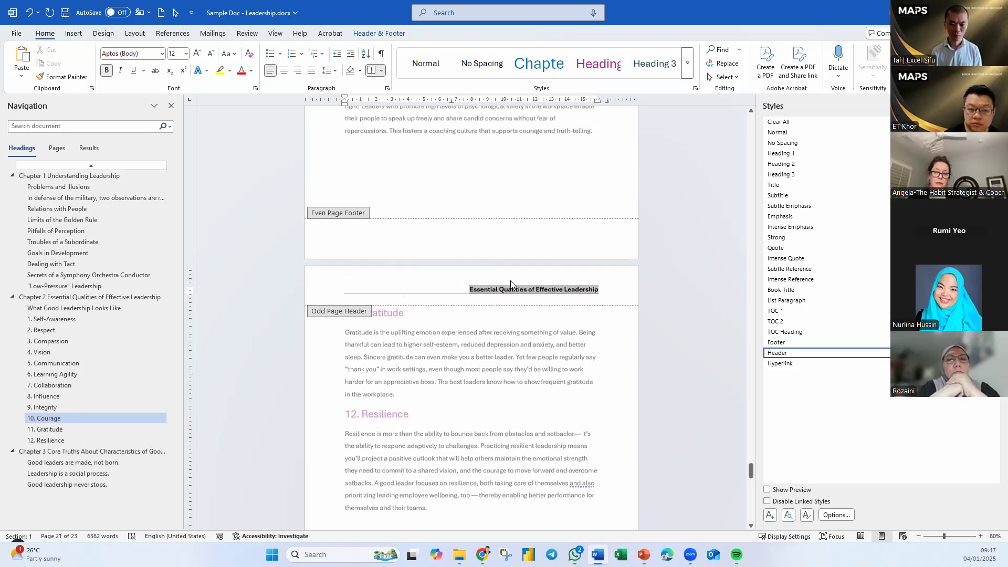
scroll(498, 282, up, 1)
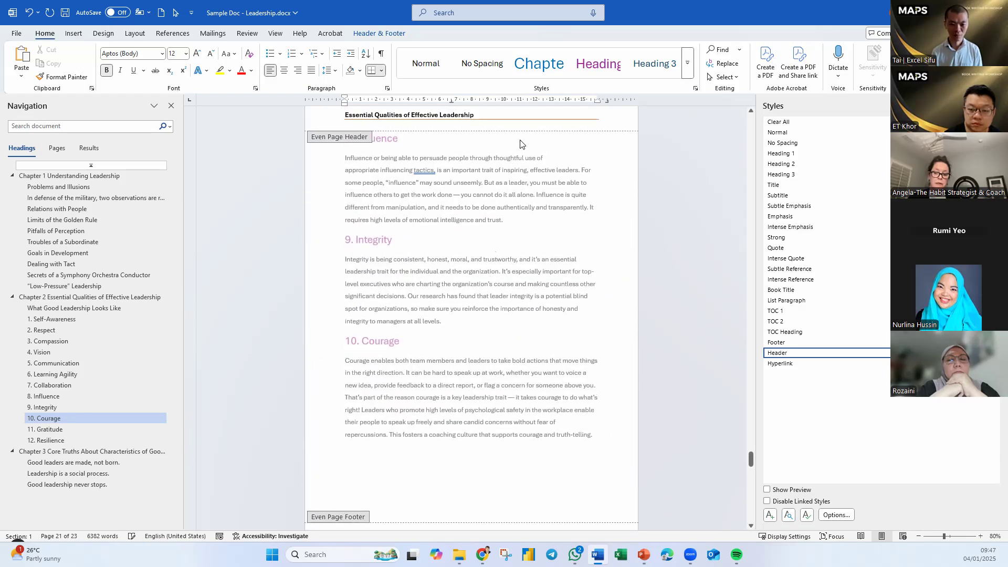
Step: Leave header editing and check the formatted odd and even headers on the Chapter 2 pages
click(379, 33)
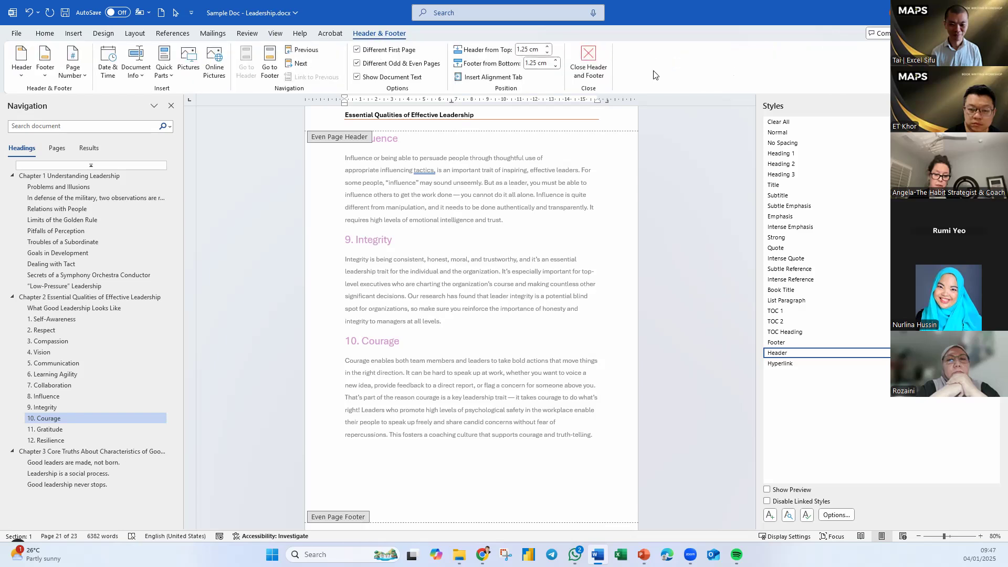
click(588, 58)
scroll(546, 365, up, 1)
scroll(546, 365, up, 5)
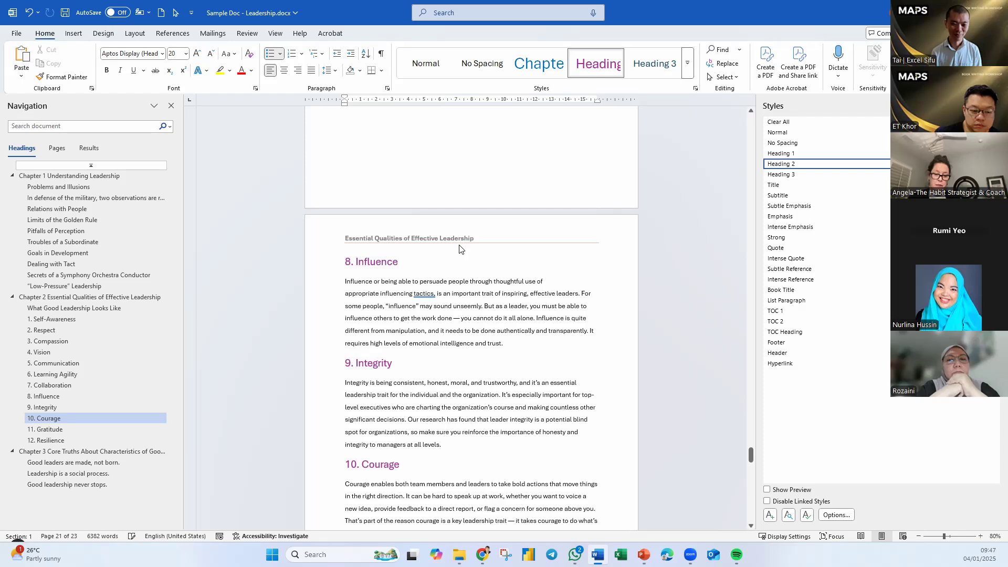
scroll(459, 248, up, 9)
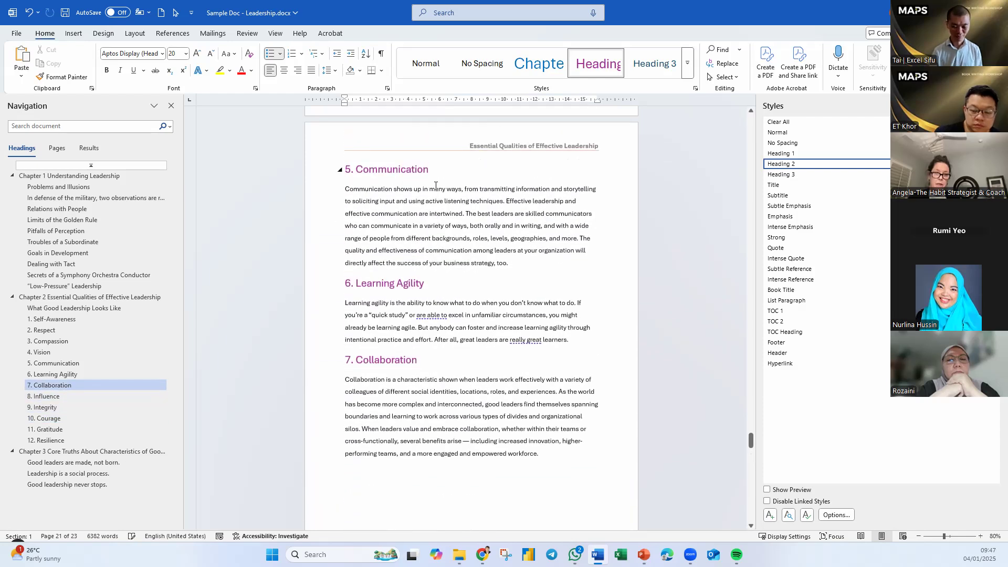
scroll(436, 185, up, 6)
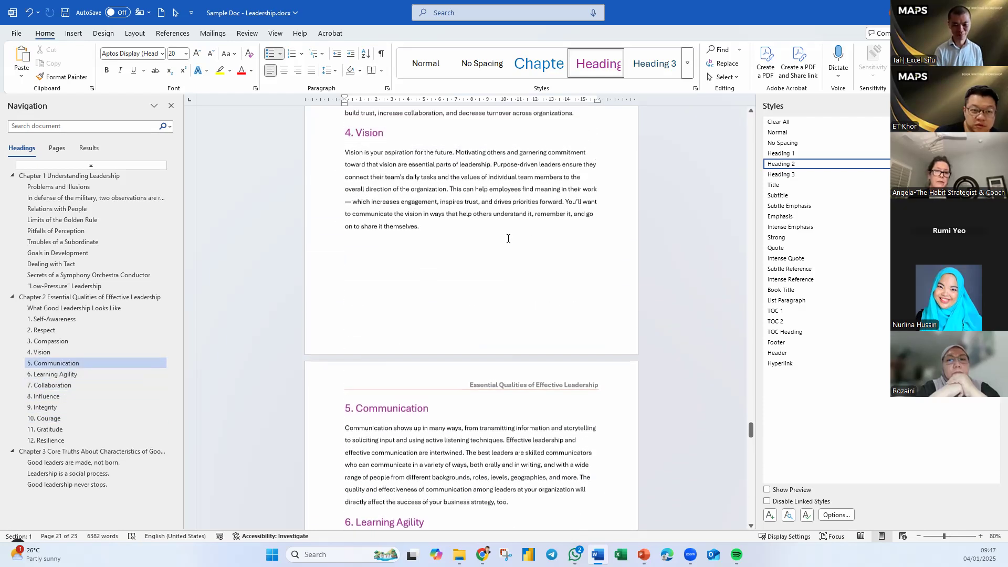
scroll(507, 238, up, 7)
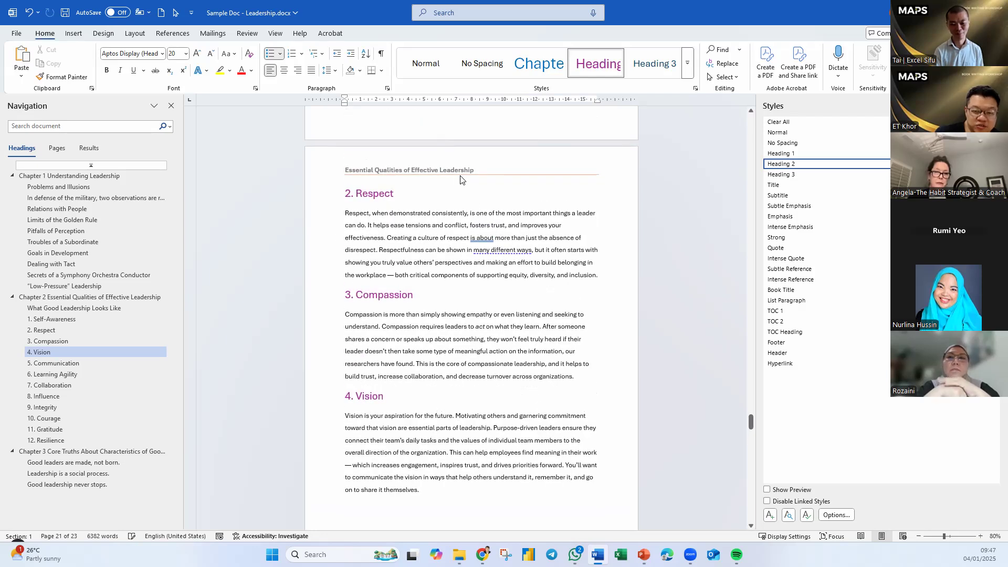
Step: Reopen the even page header above the Respect section and centre its chapter title
ctrl+scroll(461, 180, up, 4)
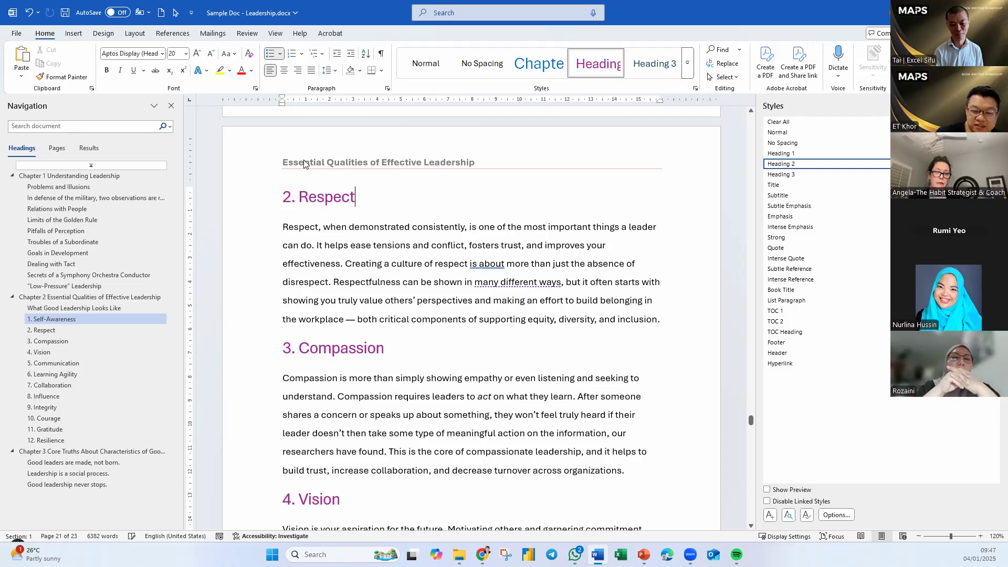
double_click(369, 158)
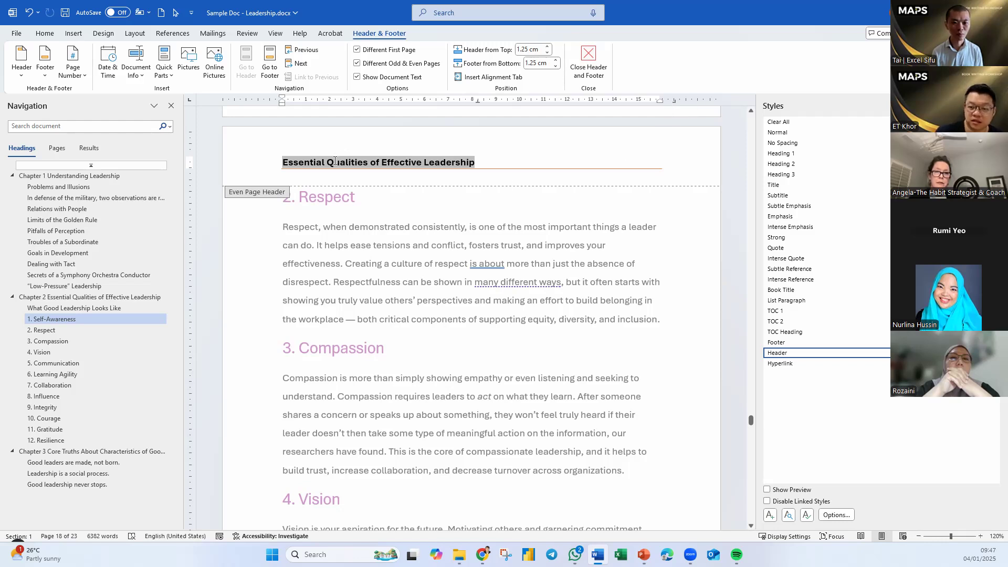
key(ctrl+e)
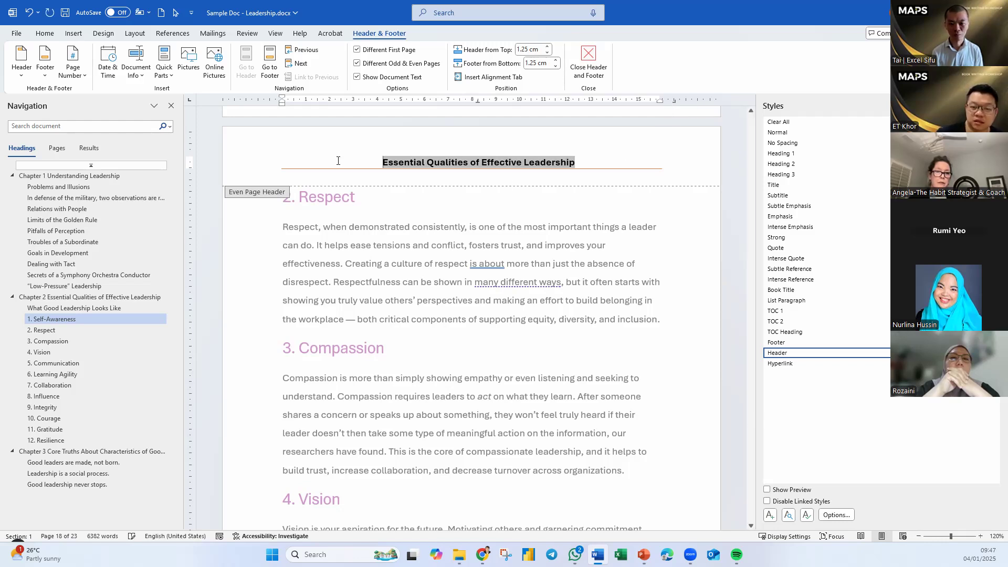
Step: Left-align the chapter title in the even page header and leave header editing
key(ctrl+l)
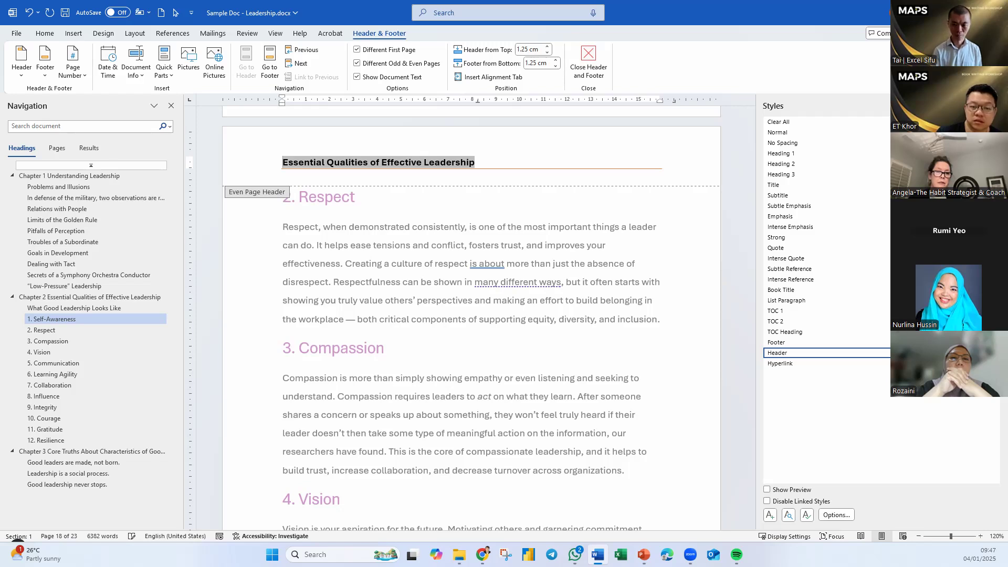
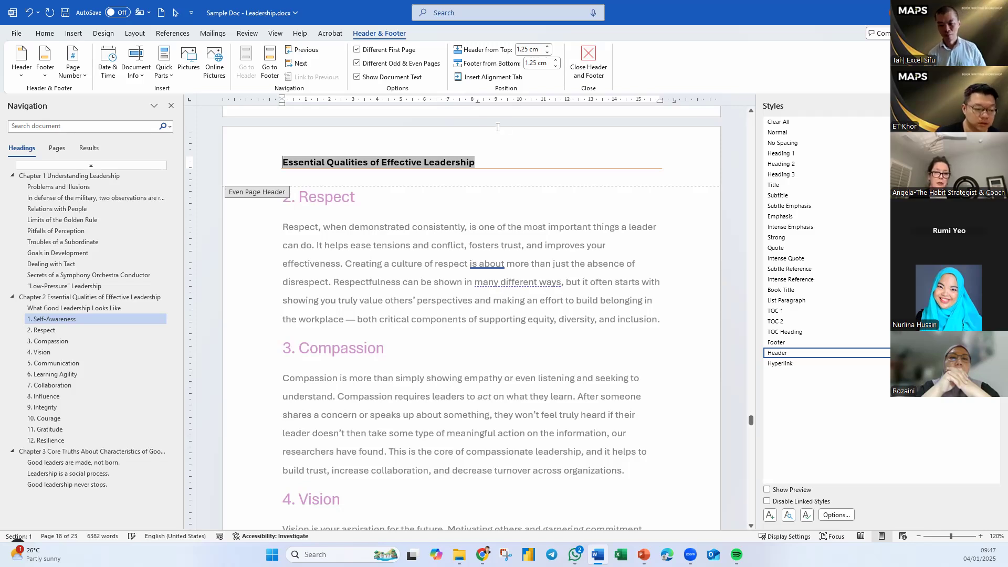
drag(470, 264, 489, 265)
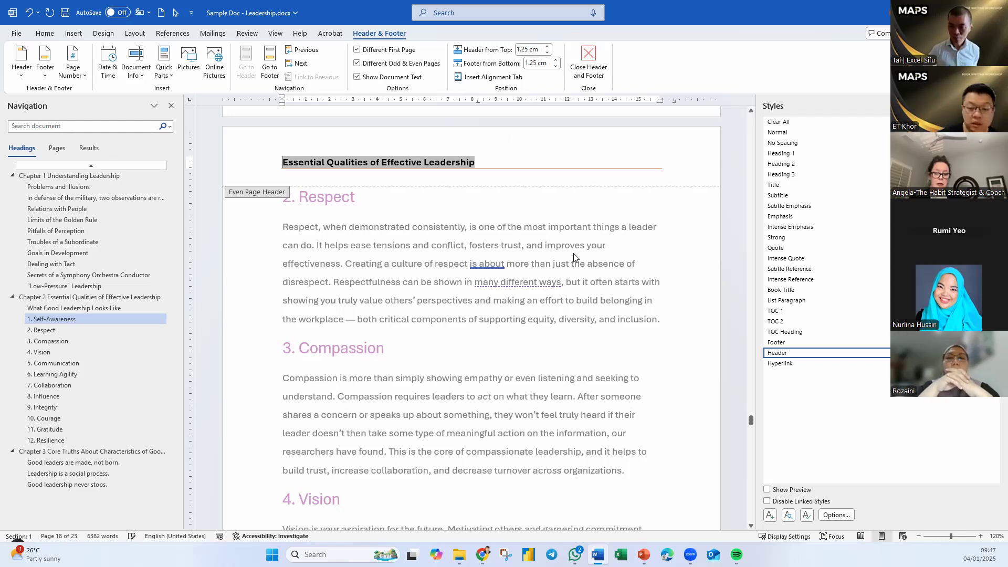
click(587, 59)
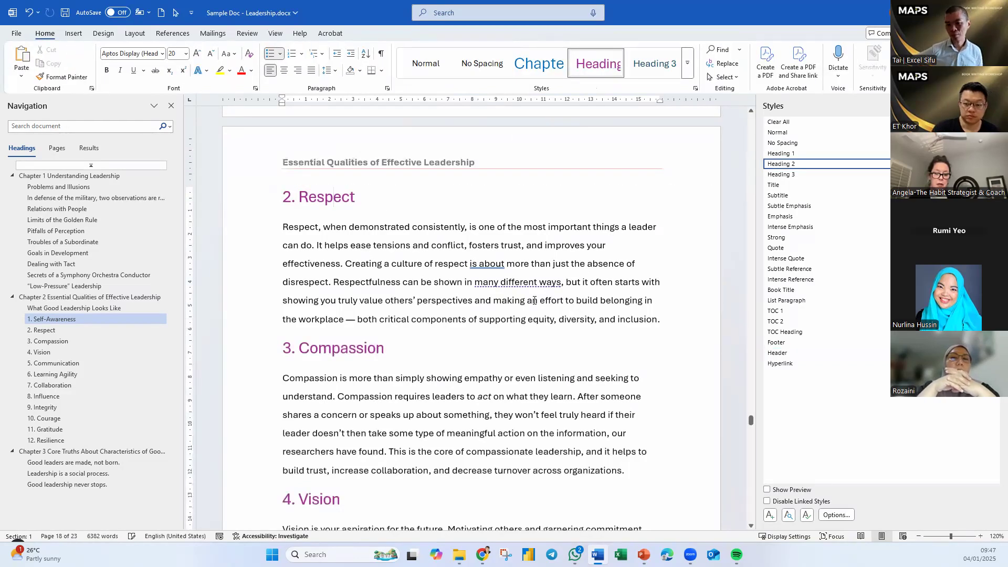
click(505, 297)
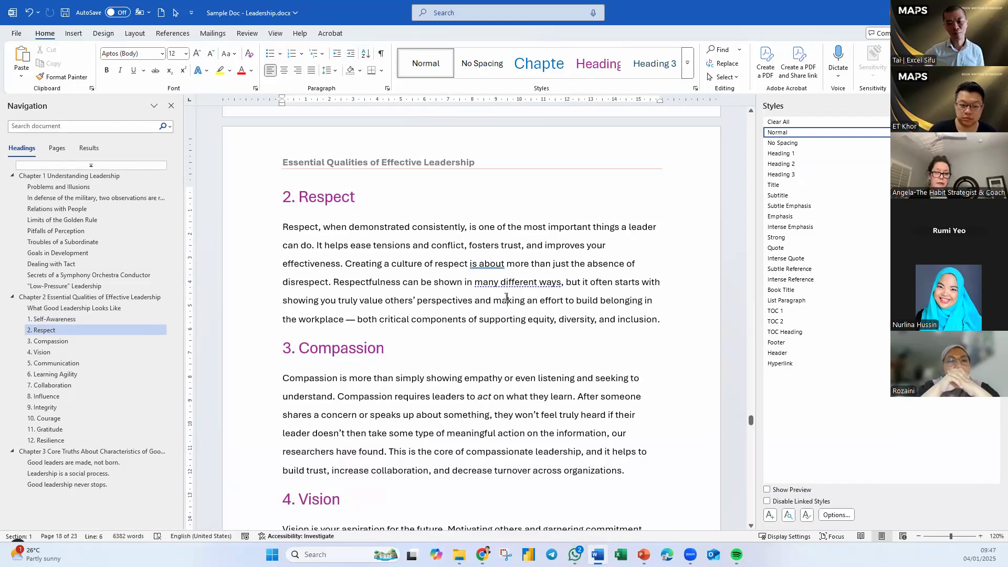
Step: Open the odd page footer above the Respect page and insert "Page" with a plain page number at the right margin
scroll(506, 298, up, 3)
scroll(506, 297, down, 1)
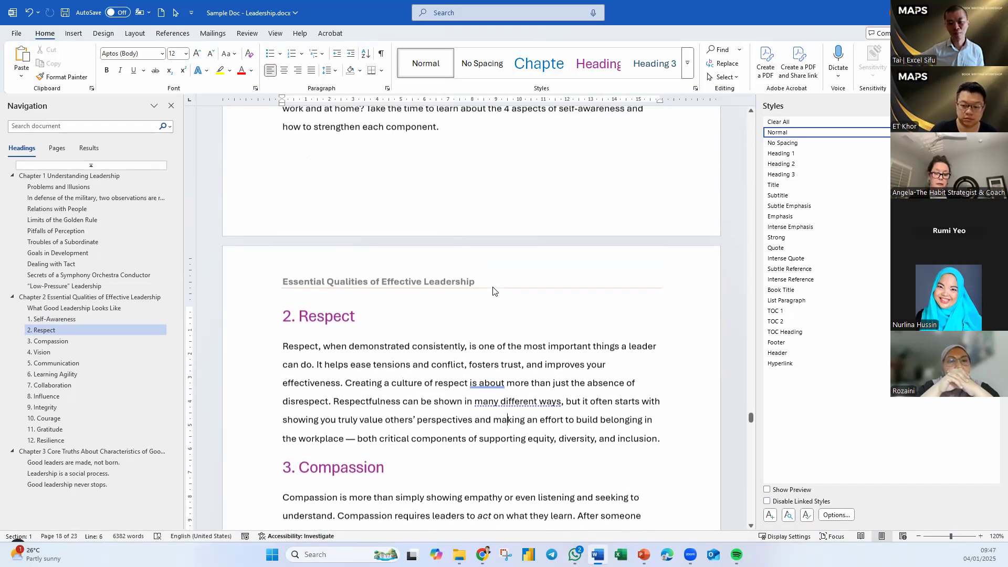
double_click(440, 199)
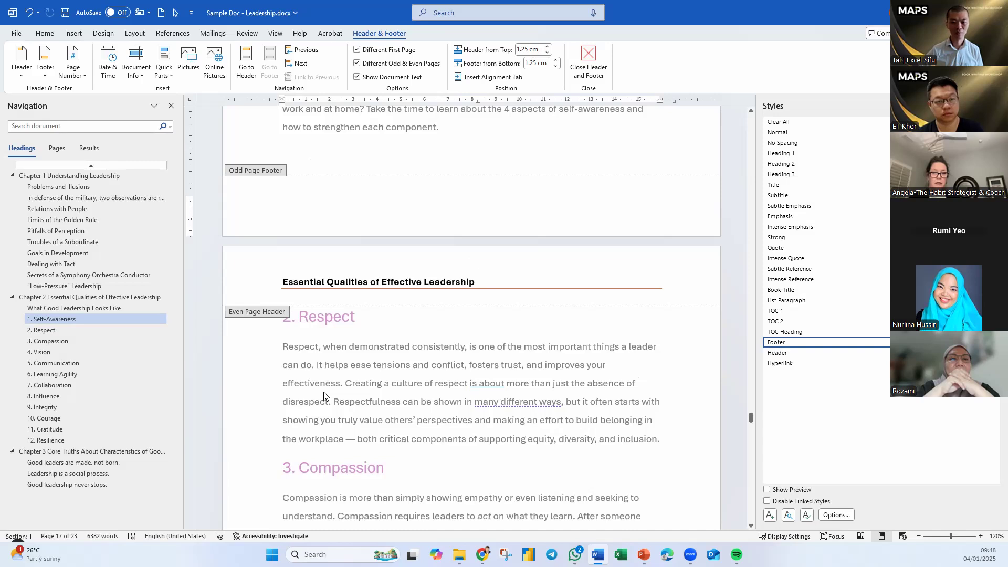
double_click(535, 201)
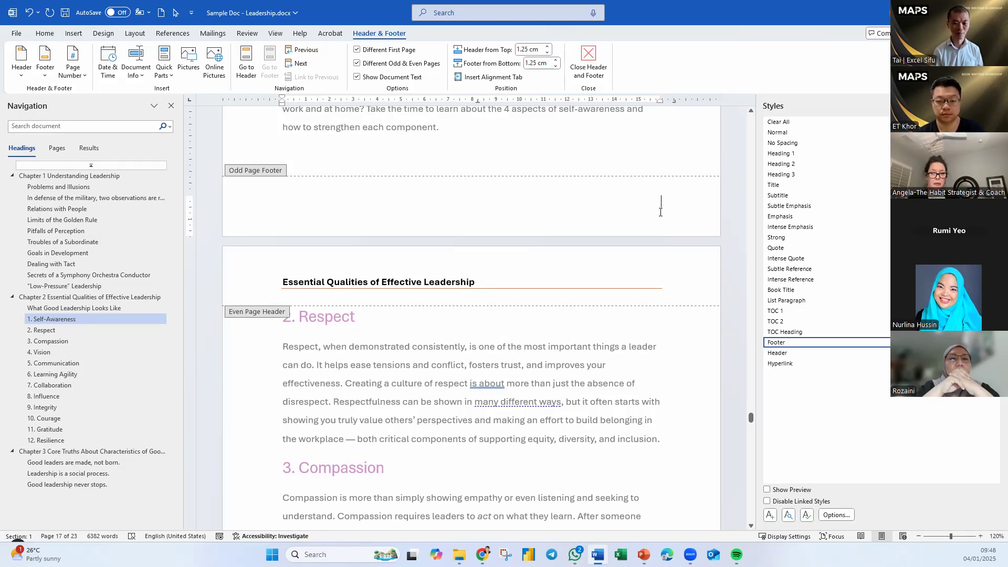
text(page)
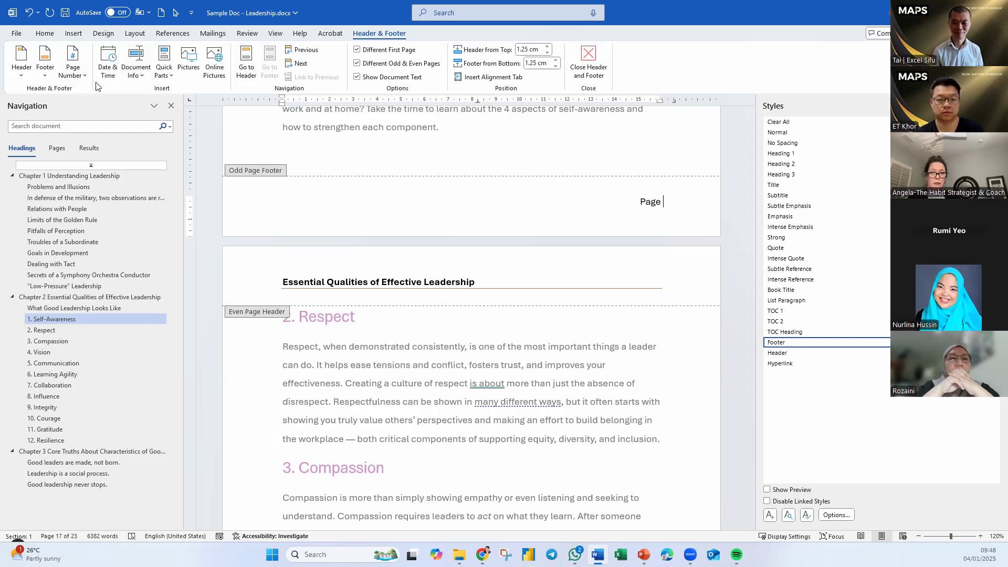
click(78, 77)
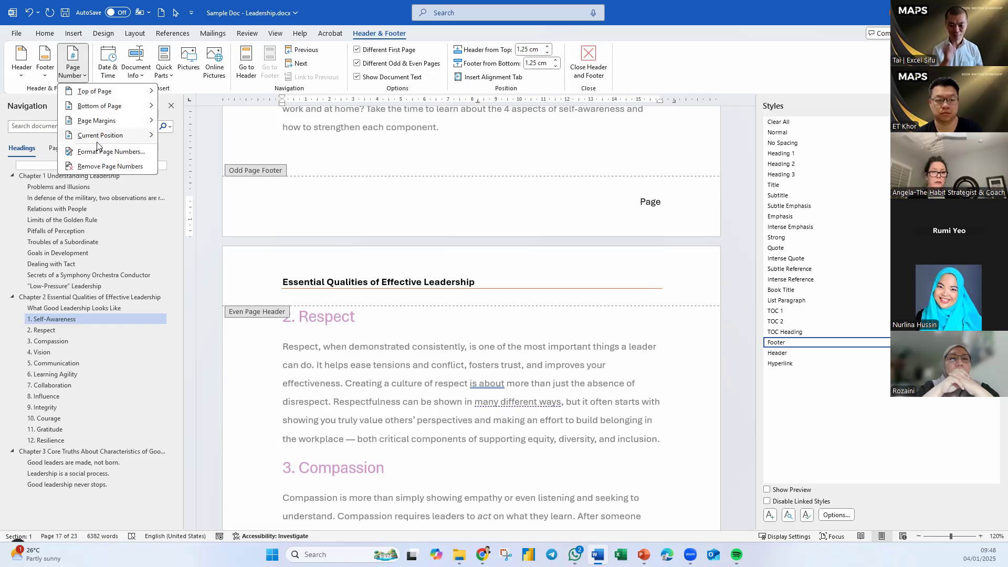
mouse_move(101, 137)
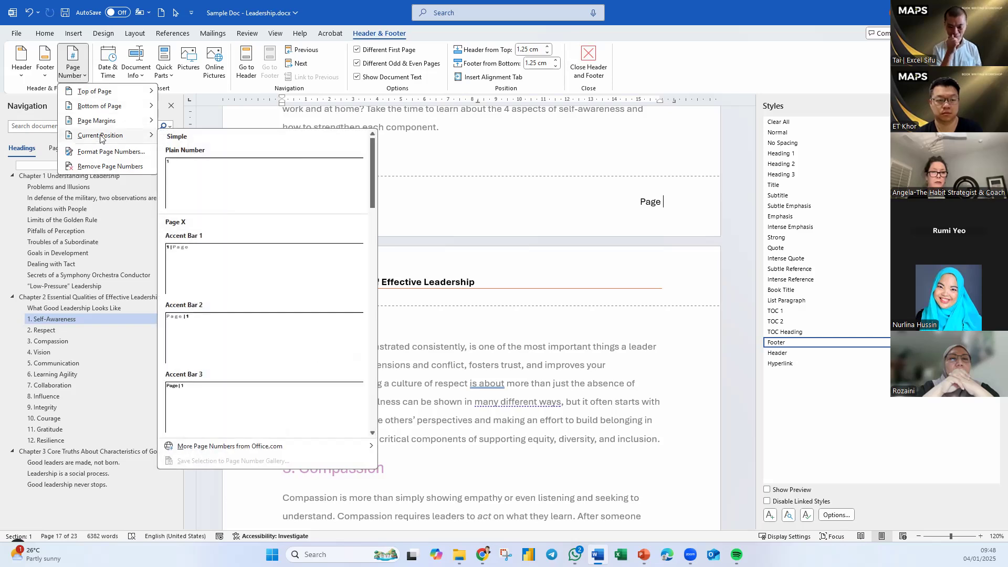
click(193, 173)
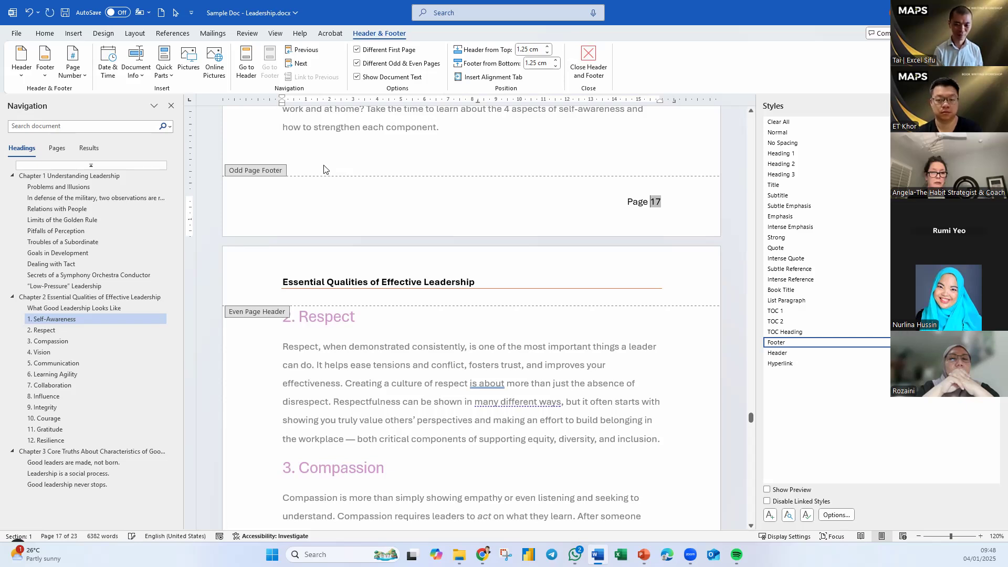
Step: Add a vertical bar separator after the page number in the odd page footer
click(681, 205)
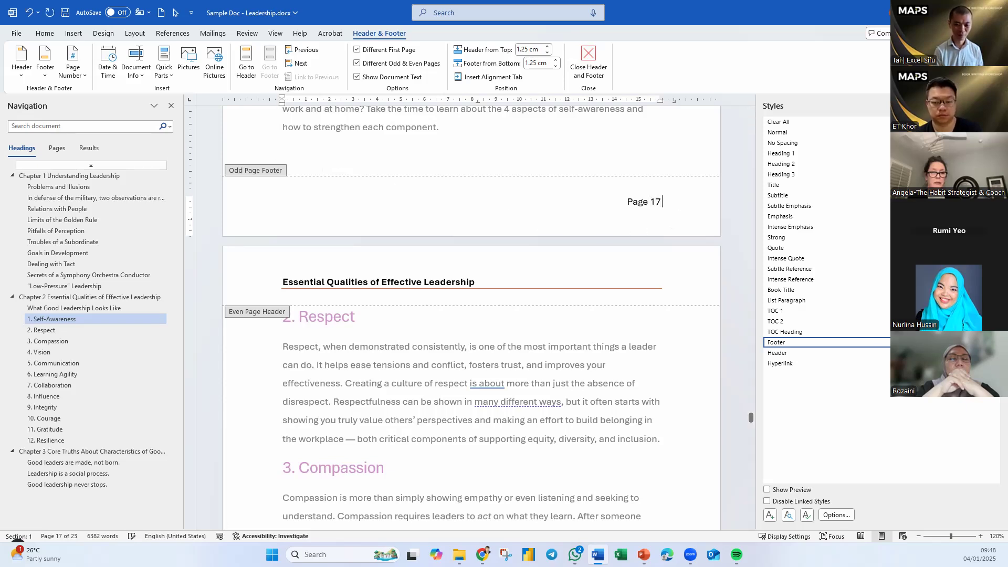
text(of)
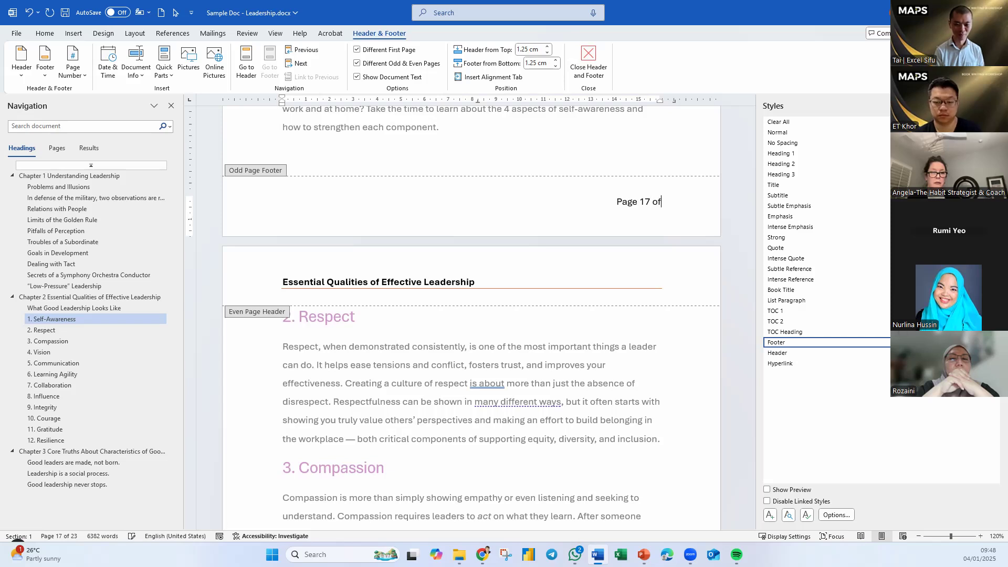
key(BackSpace)
key(BackSpace)
text(|)
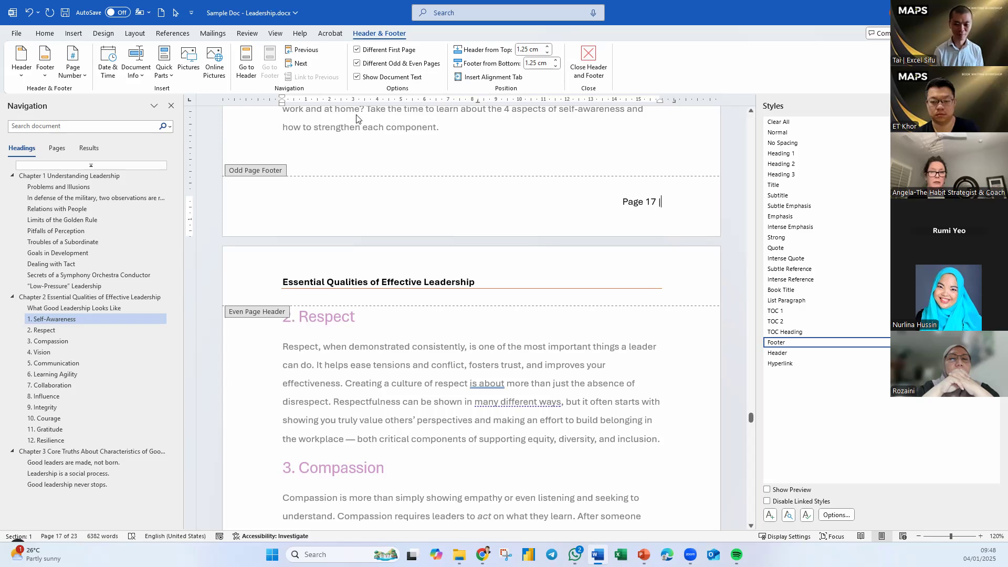
Step: Insert a NumPages field in 1, 2, 3 format after the bar in the odd page footer, separated by a space
click(167, 76)
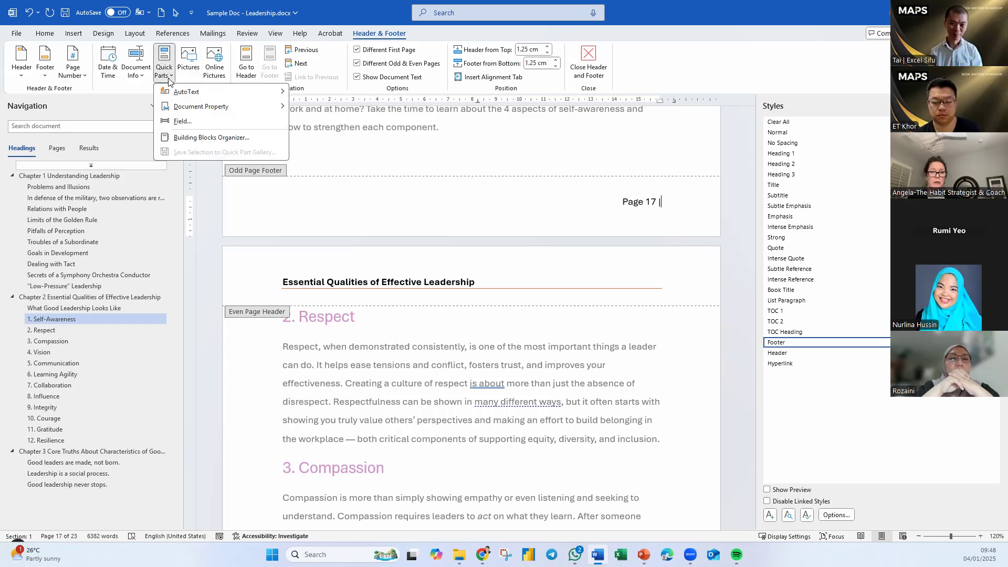
click(192, 122)
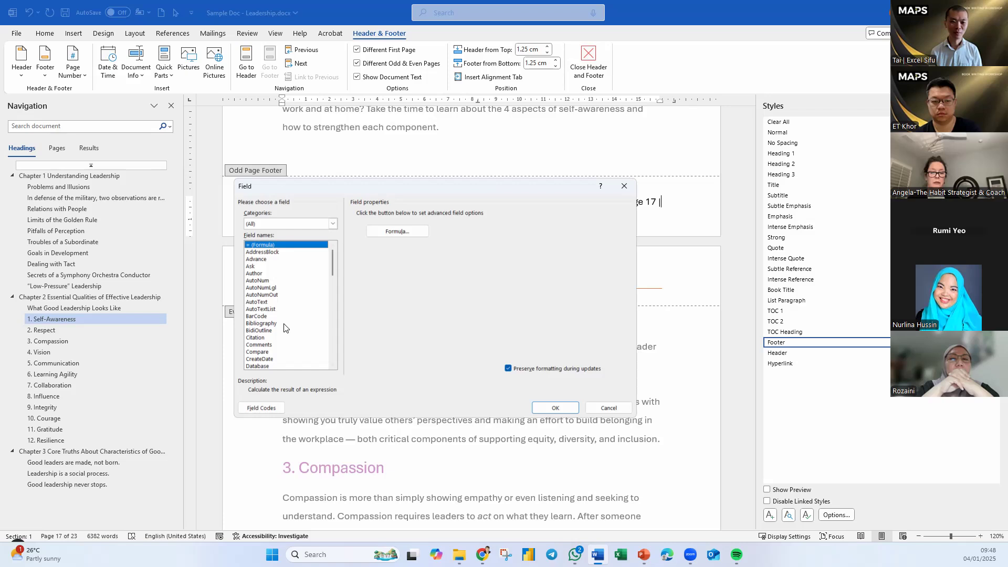
click(289, 323)
key(n)
scroll(296, 329, down, 3)
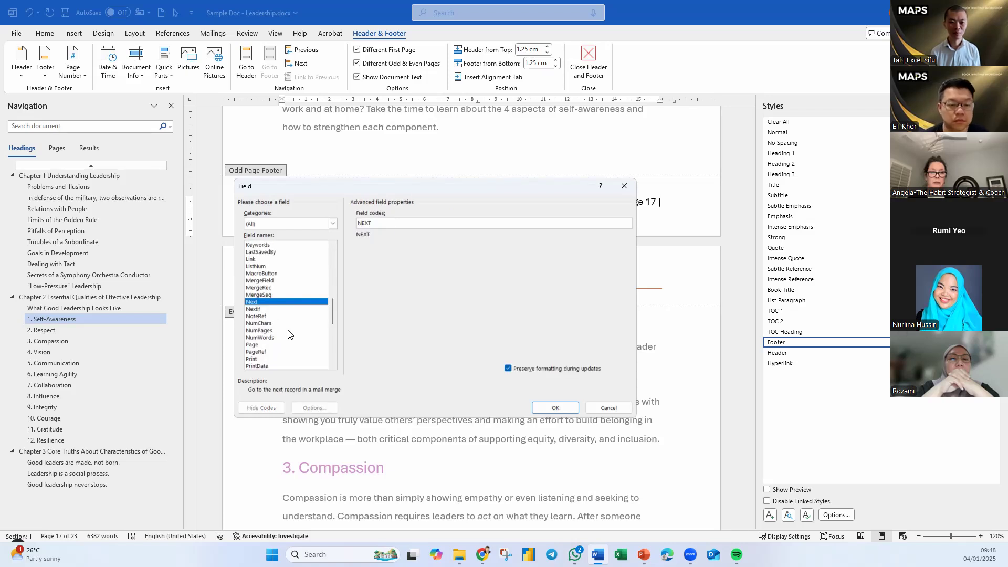
click(268, 331)
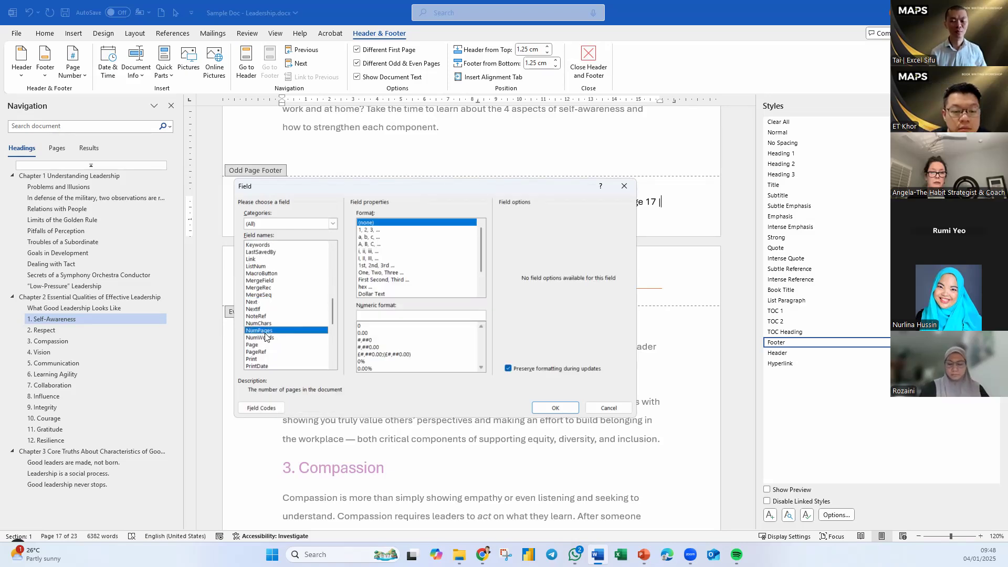
click(364, 230)
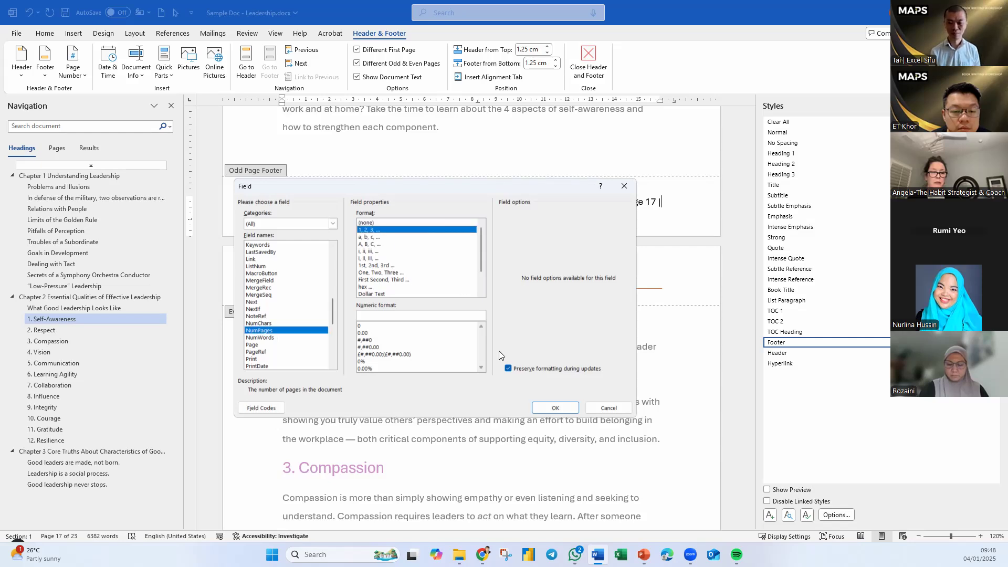
click(554, 408)
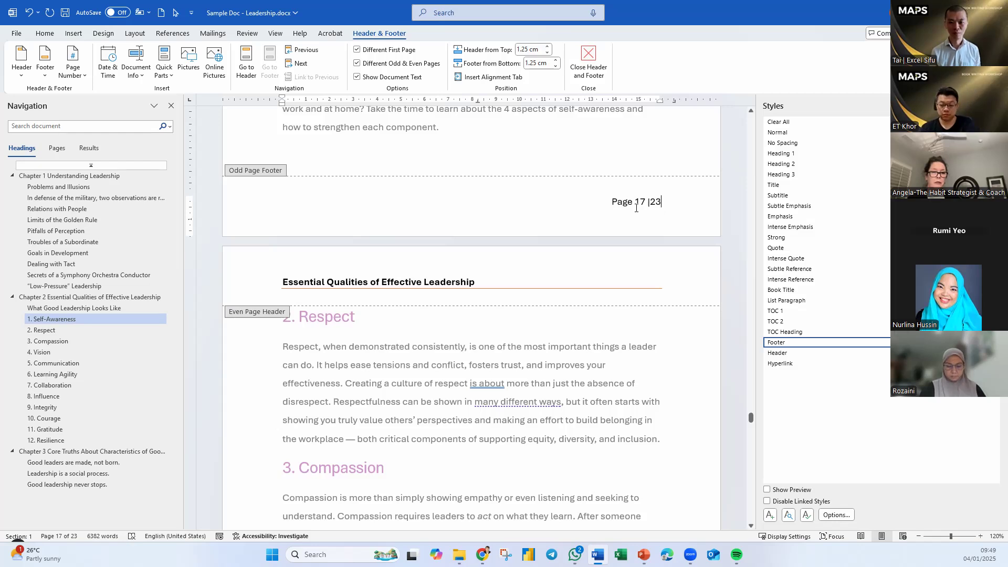
click(652, 203)
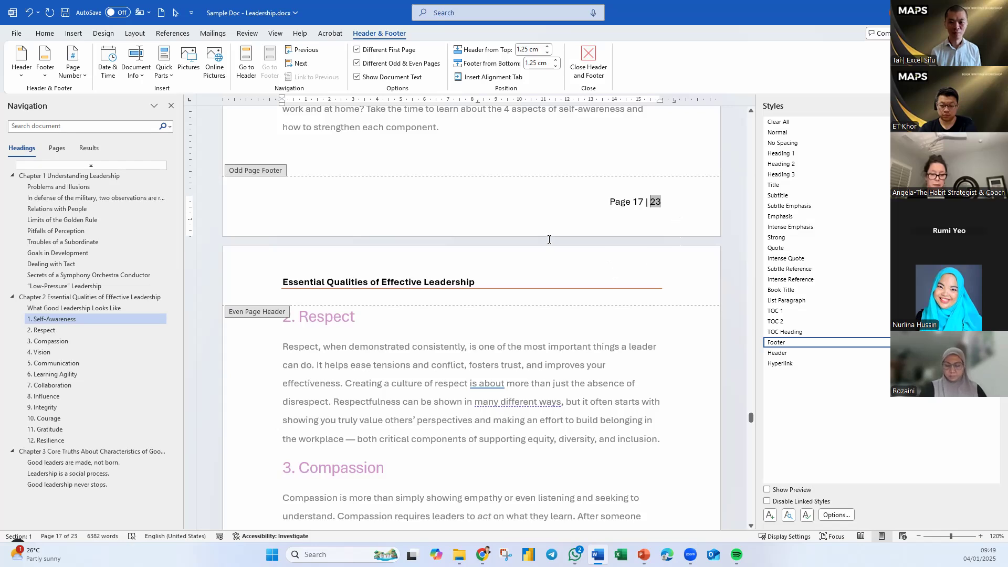
Step: Copy the whole page number line from the odd page footer into the even page footer at the left margin
drag(650, 204, 610, 201)
click(611, 204)
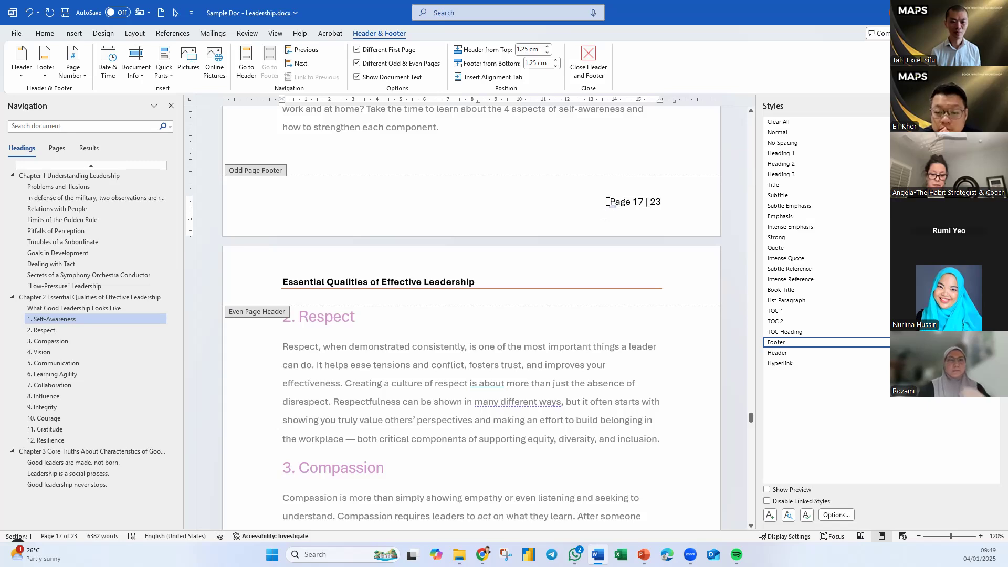
key(shift+Right)
drag(624, 203, 667, 203)
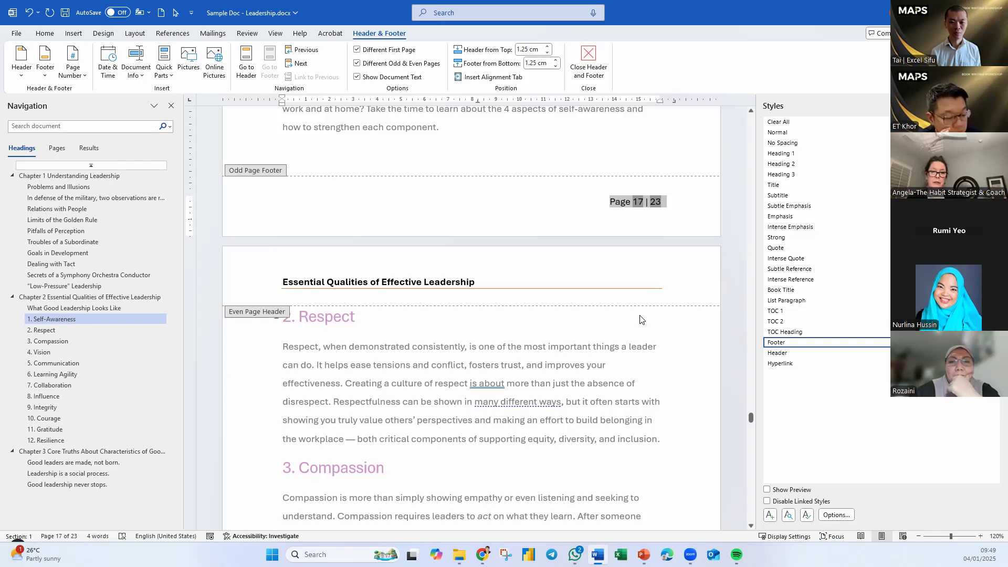
key(shift+Left)
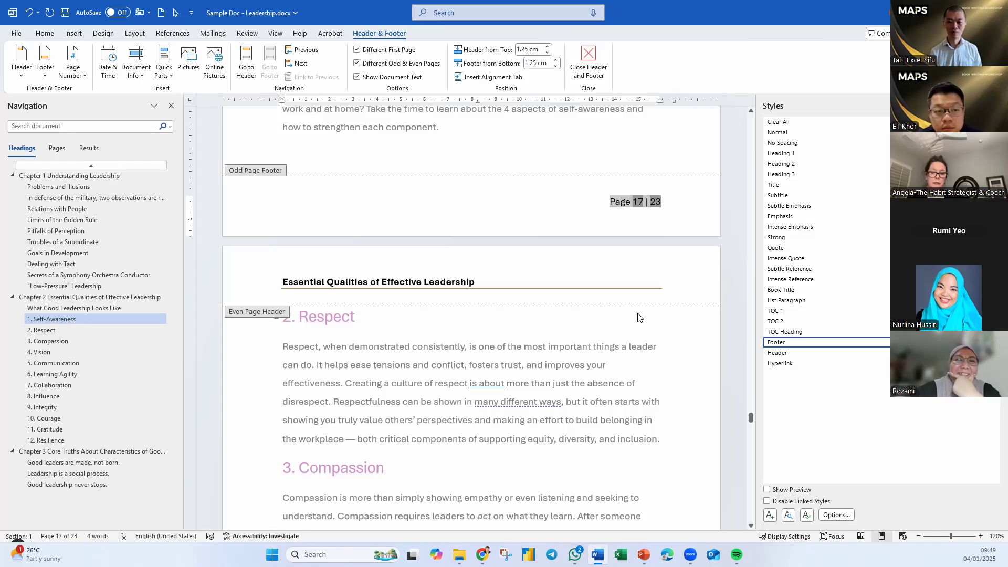
scroll(512, 386, down, 5)
scroll(512, 385, down, 6)
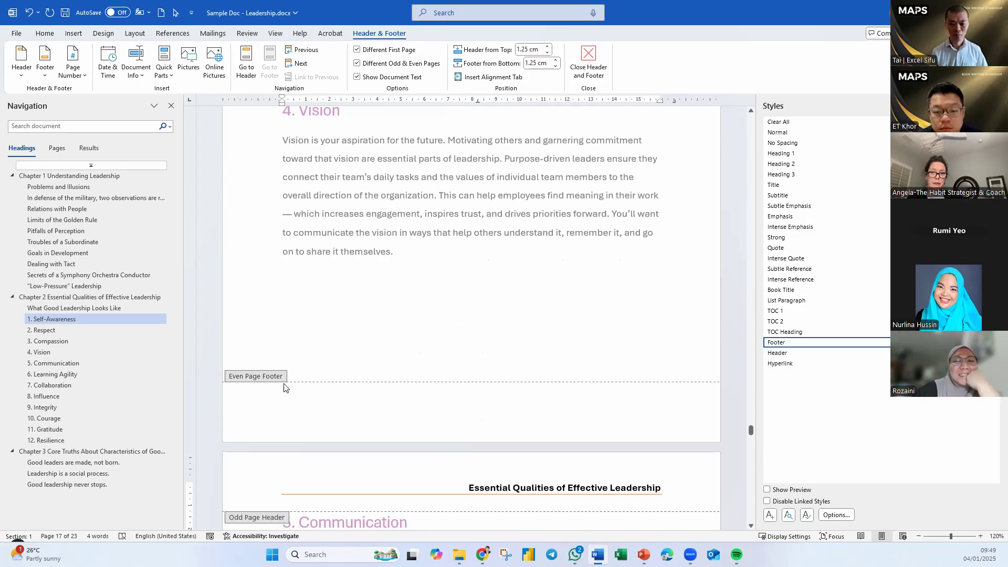
click(305, 402)
text(Page 18 | 23)
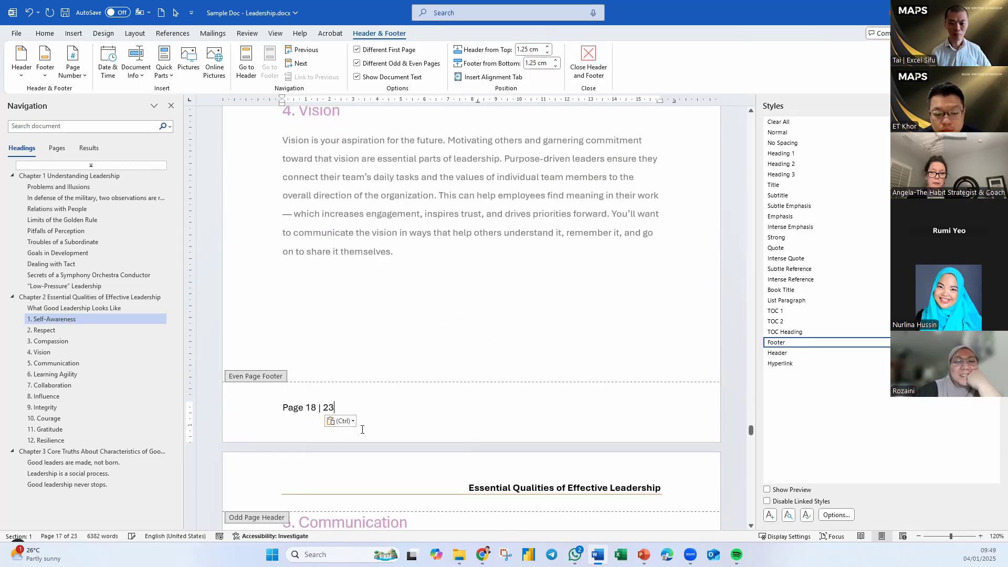
Step: Review the odd and even page footers across the remaining Chapter 2 pages up to the start of Chapter 3
scroll(527, 459, down, 6)
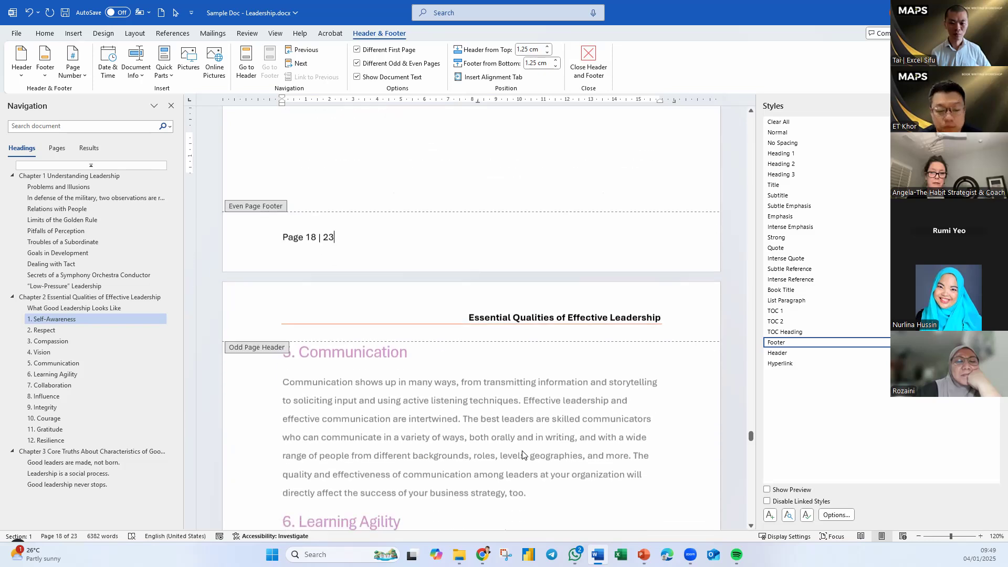
ctrl+scroll(496, 417, down, 4)
ctrl+scroll(497, 418, down, 4)
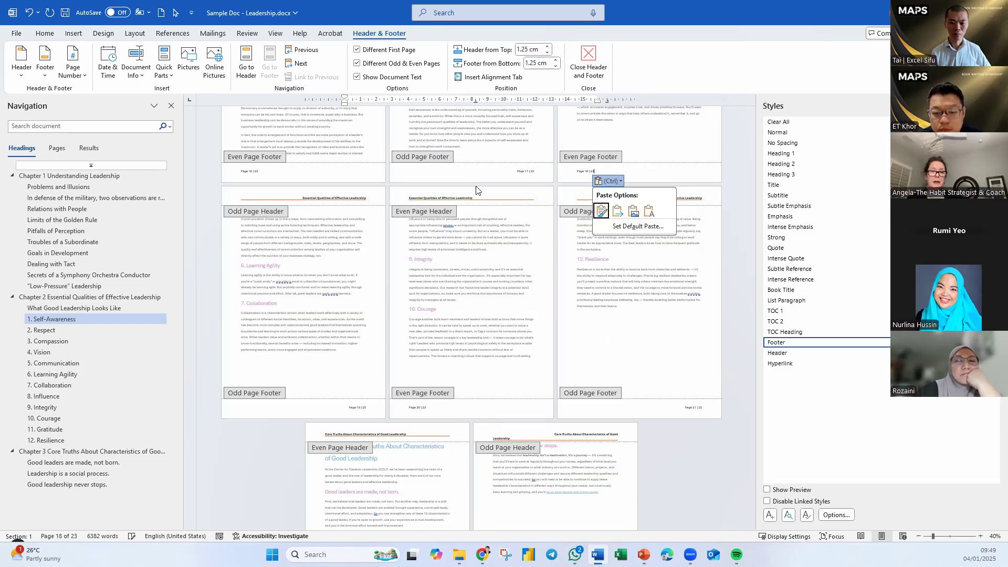
ctrl+scroll(487, 293, up, 4)
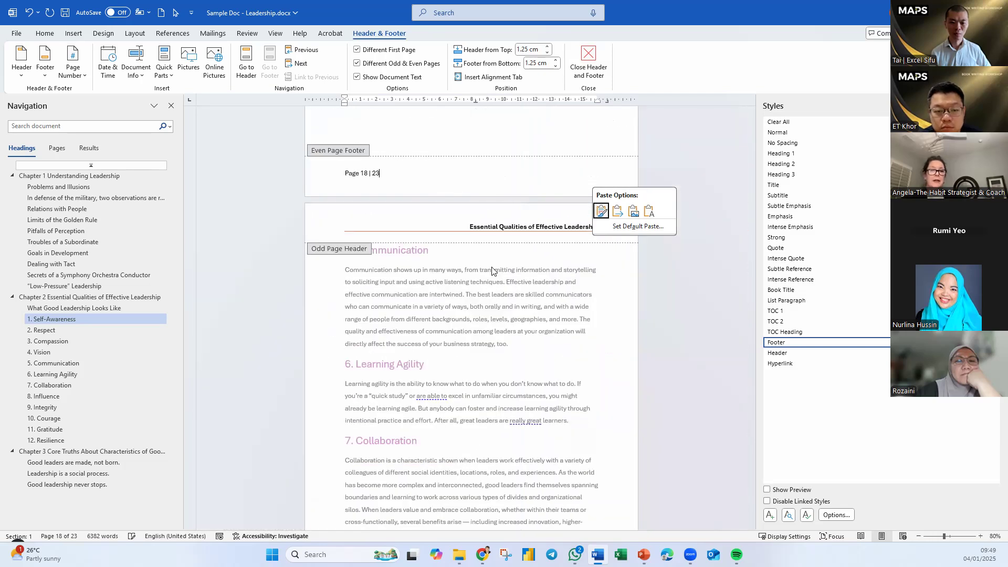
scroll(430, 219, down, 10)
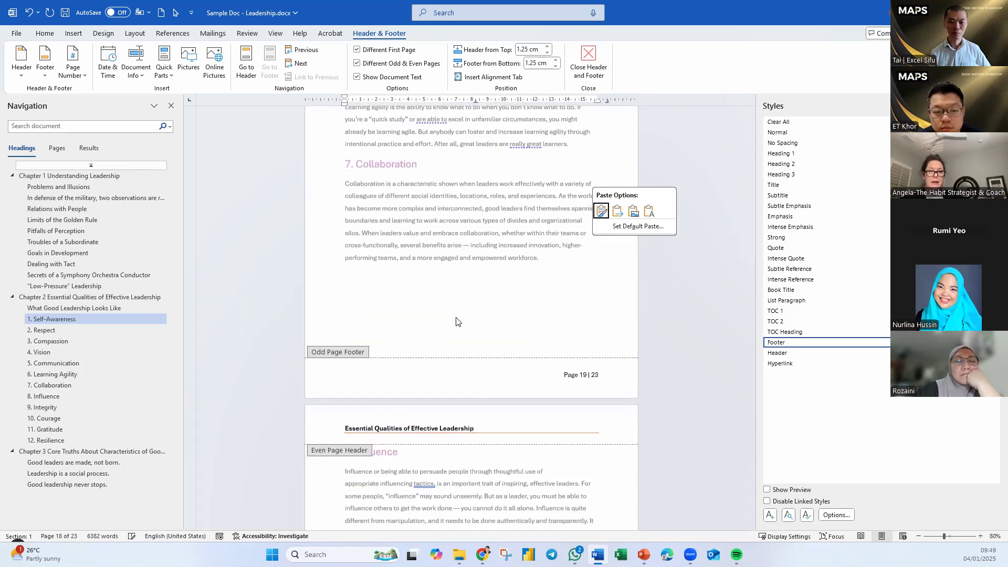
scroll(389, 350, down, 14)
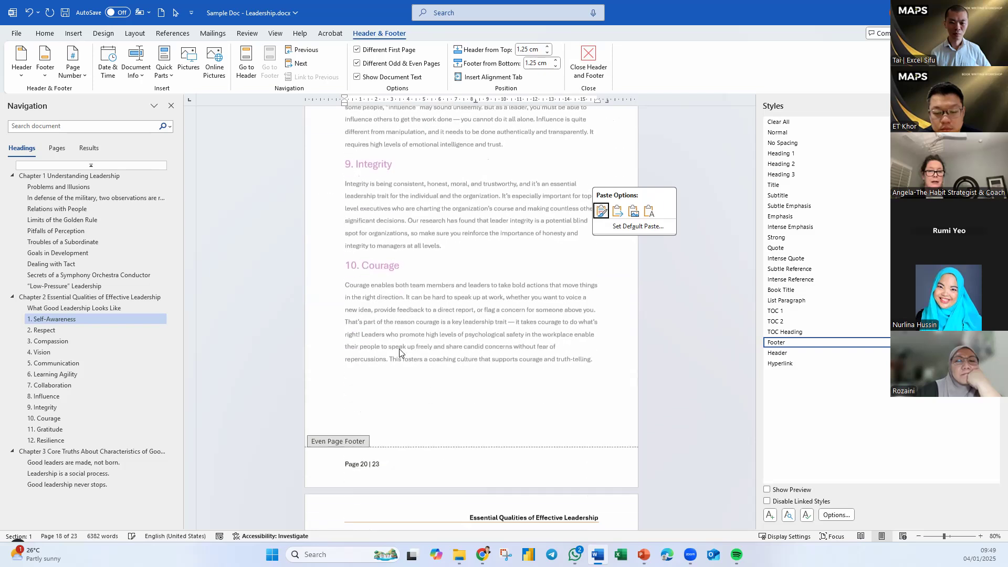
scroll(370, 310, down, 11)
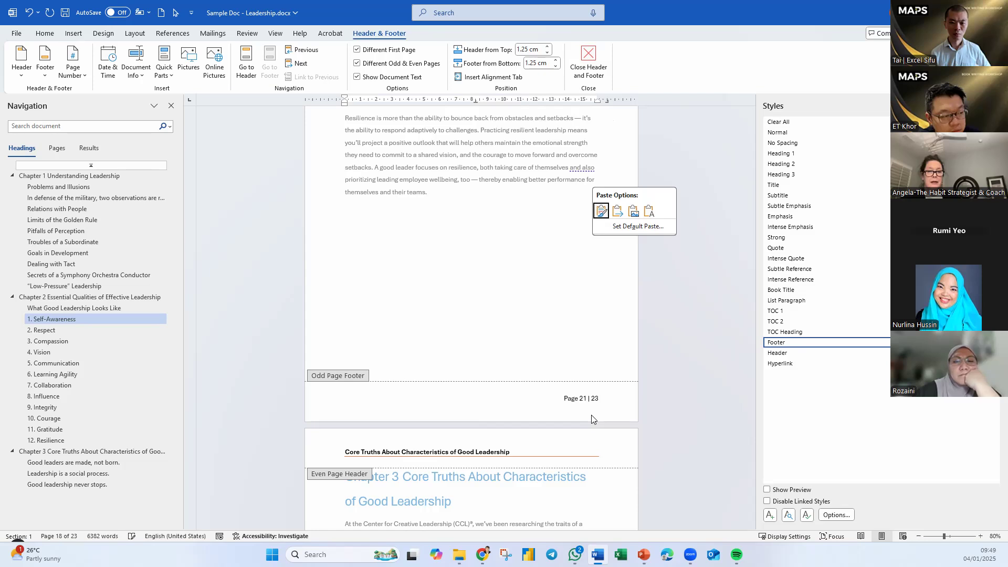
scroll(499, 357, up, 13)
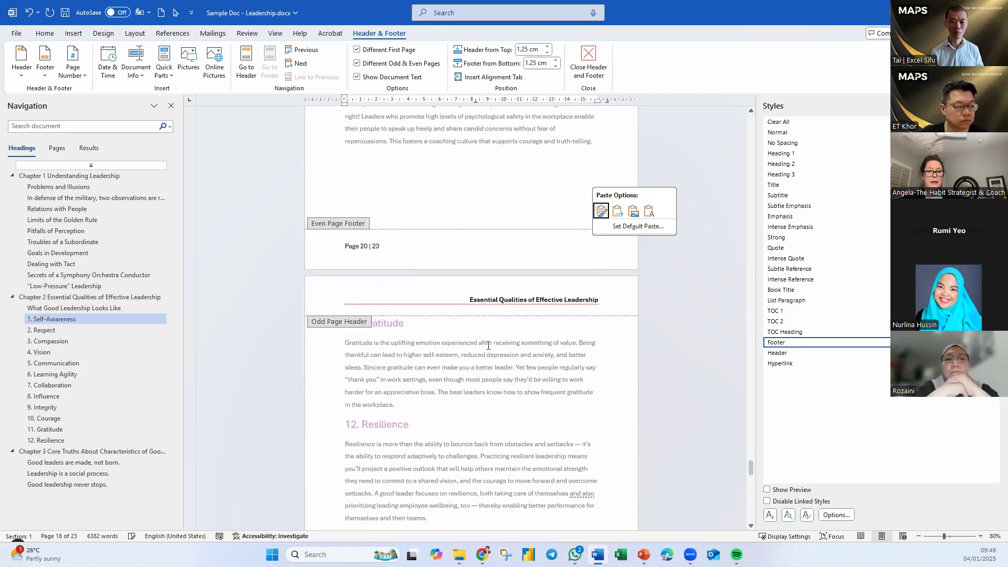
scroll(488, 350, up, 2)
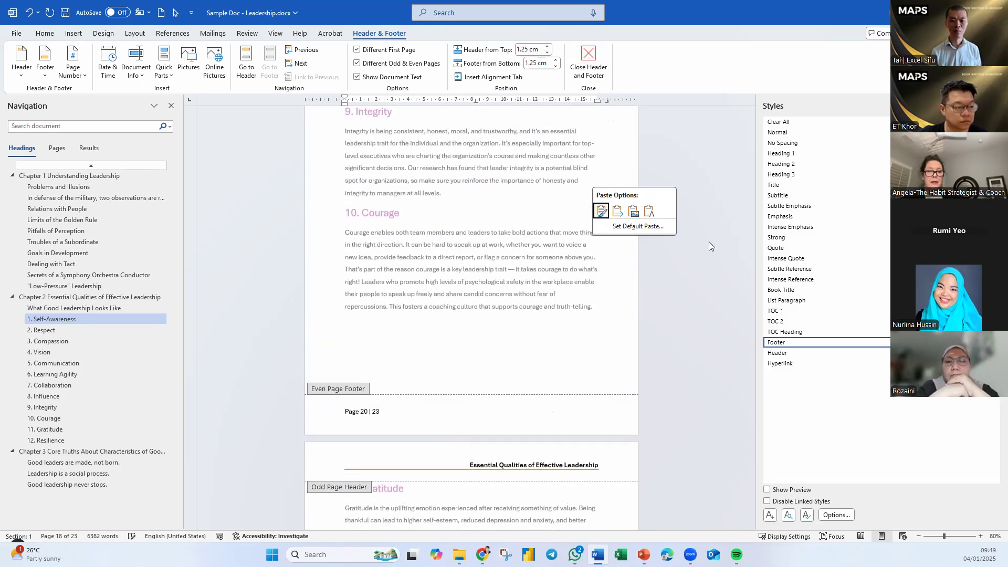
Step: Leave footer editing and review the headers and footers on the Chapter 2 pages from Respect to Communication
click(589, 54)
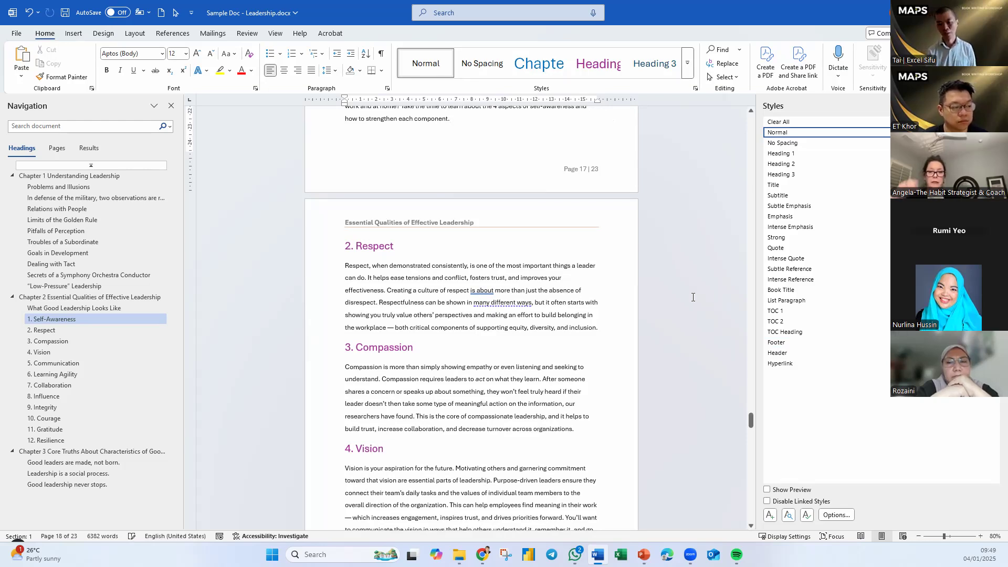
scroll(568, 353, down, 3)
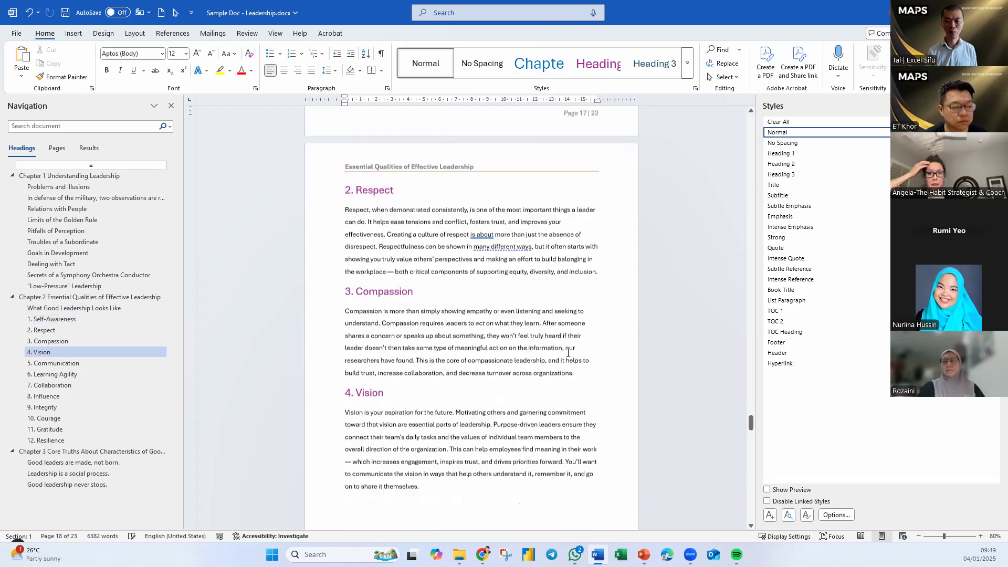
scroll(568, 353, down, 4)
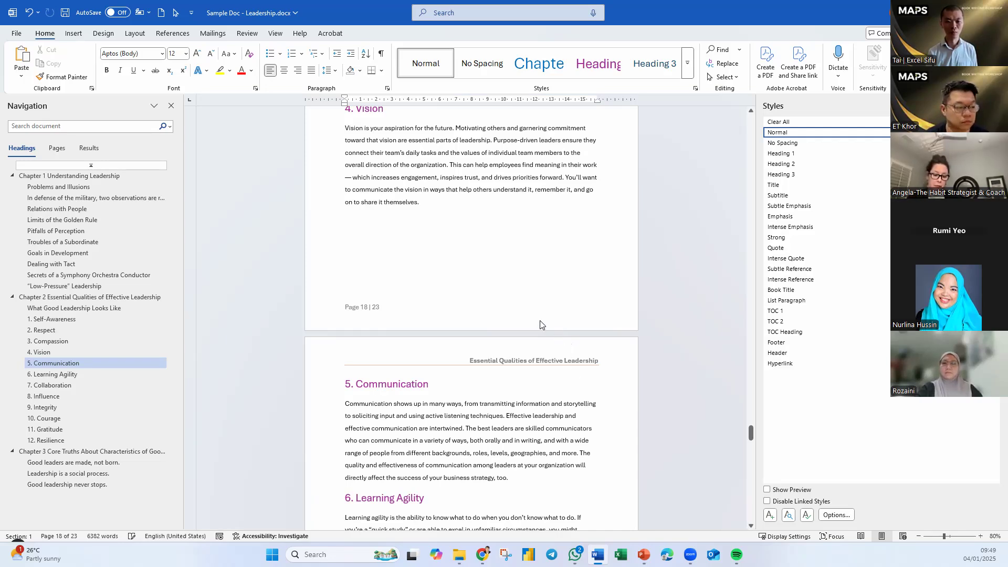
click(73, 34)
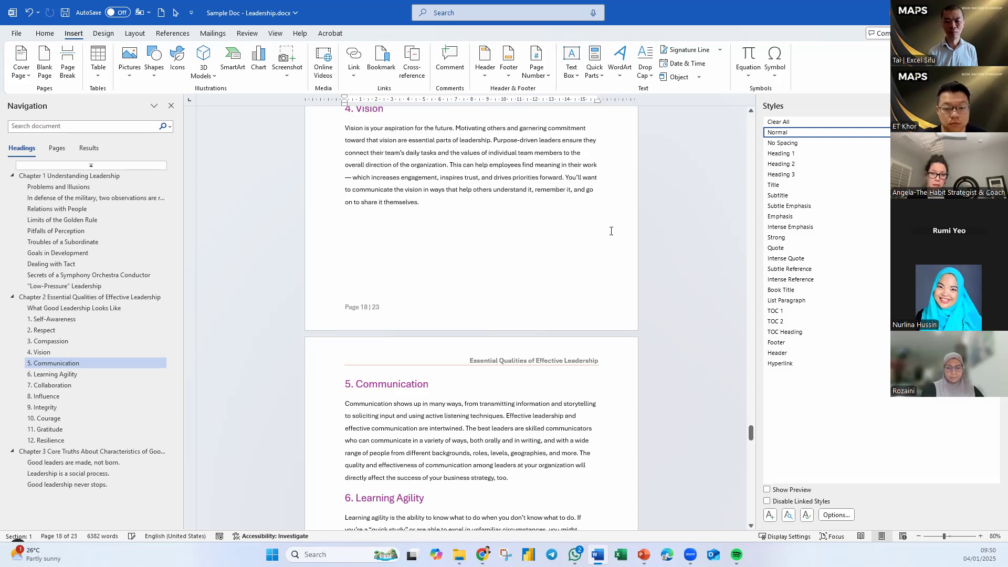
click(154, 71)
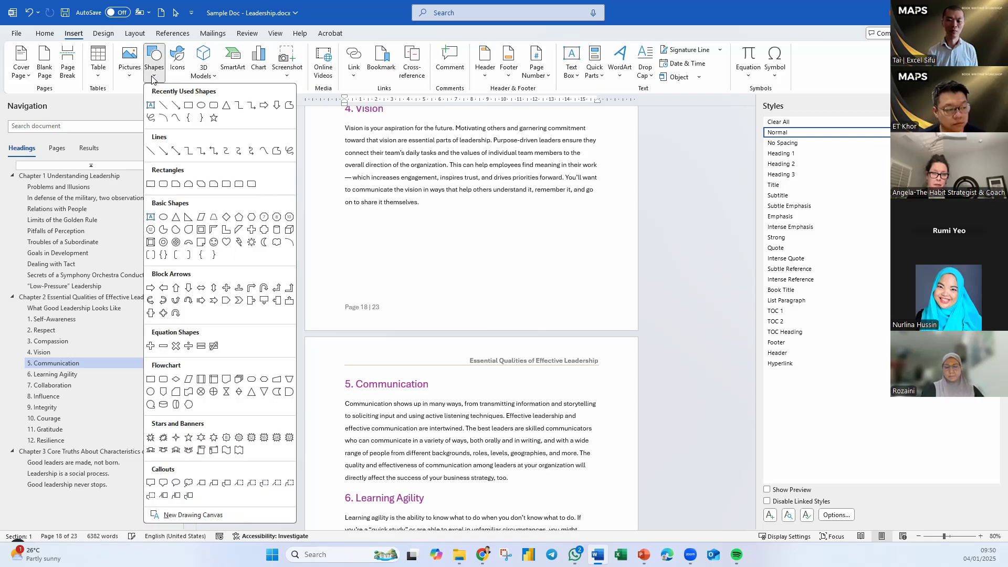
click(150, 107)
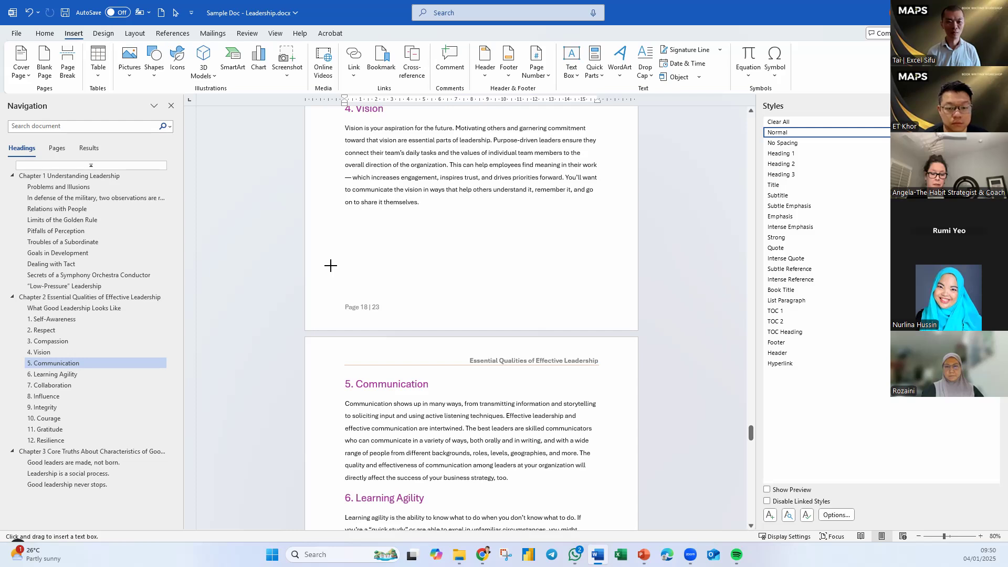
drag(313, 240, 400, 276)
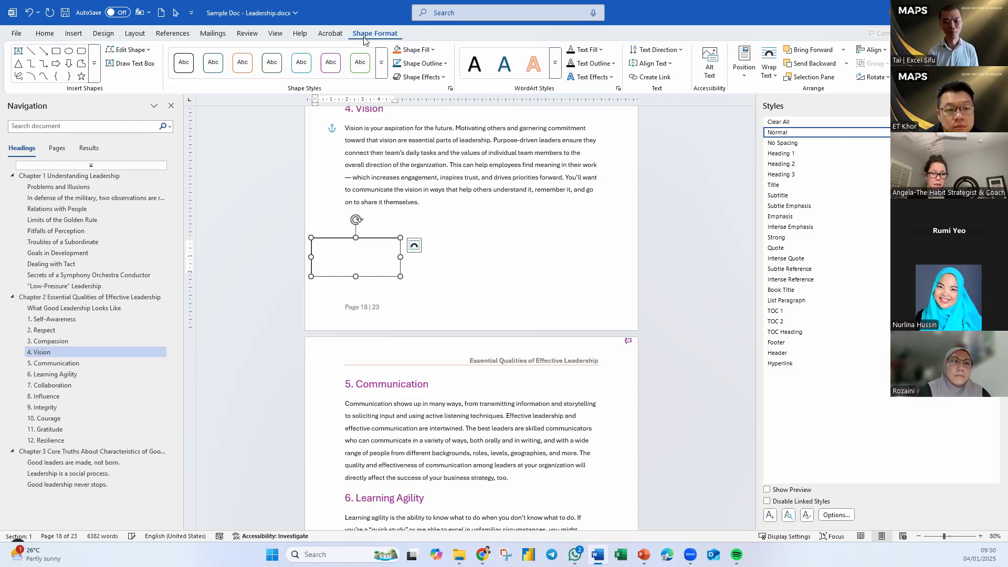
double_click(390, 314)
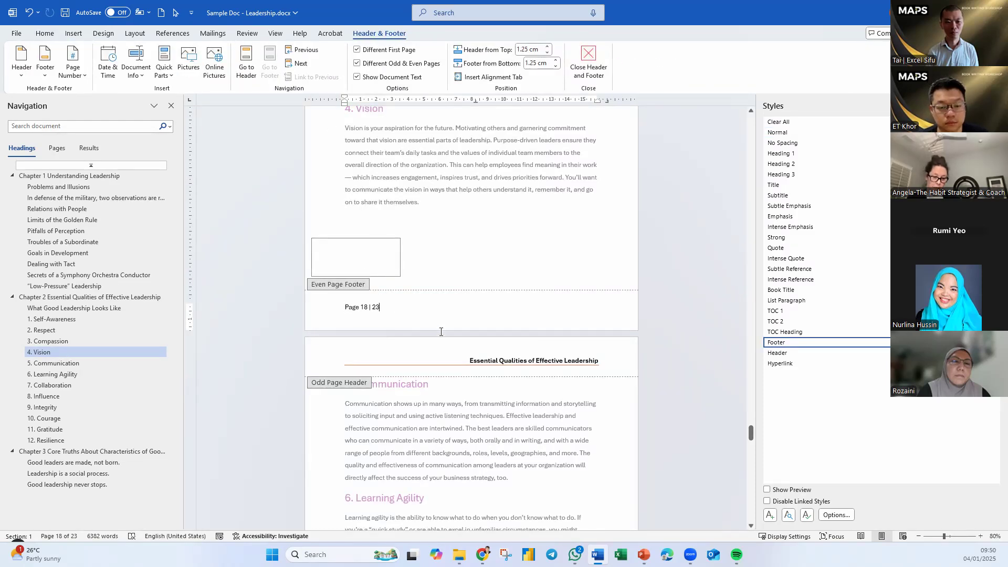
double_click(412, 190)
click(387, 238)
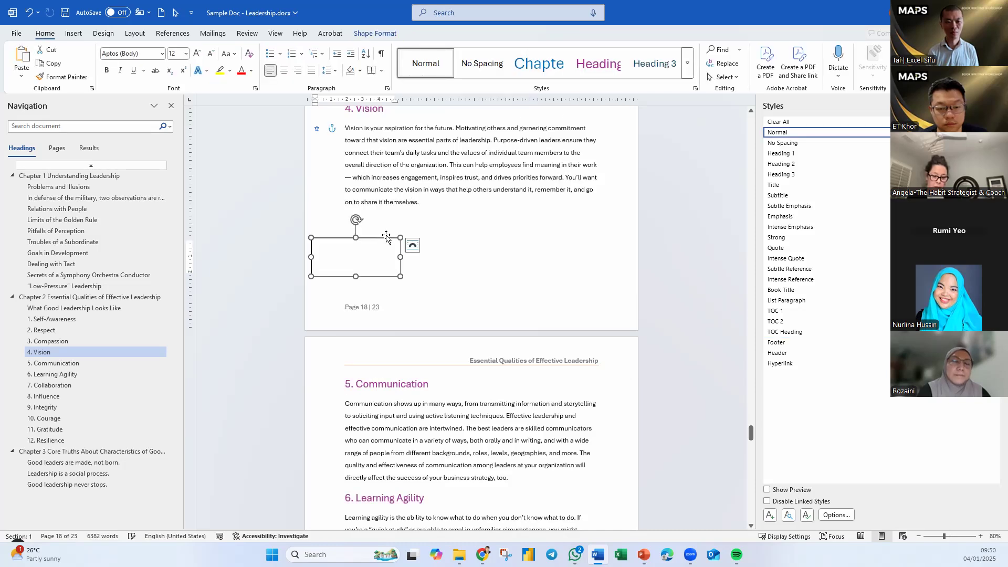
key(Delete)
Step: Draw a rounded rectangle beside the page number in the even page footer and fully round its corners into a pill shape
double_click(401, 318)
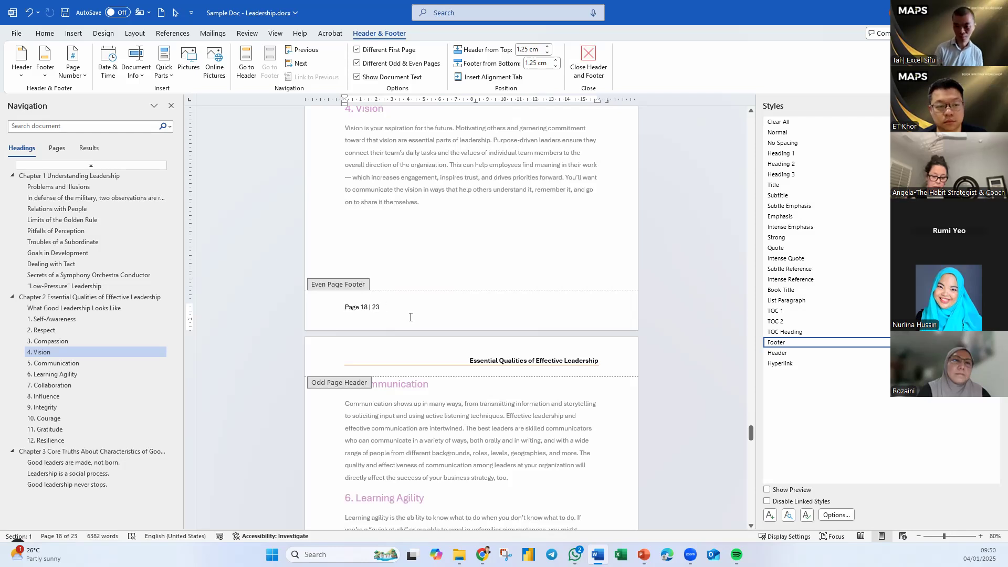
click(76, 35)
click(154, 61)
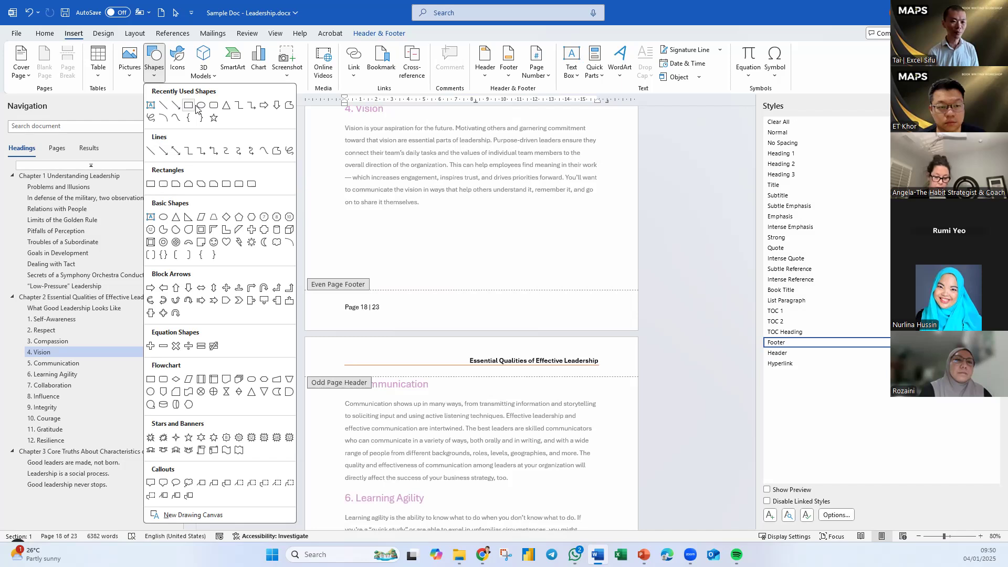
click(214, 105)
drag(431, 313, 462, 321)
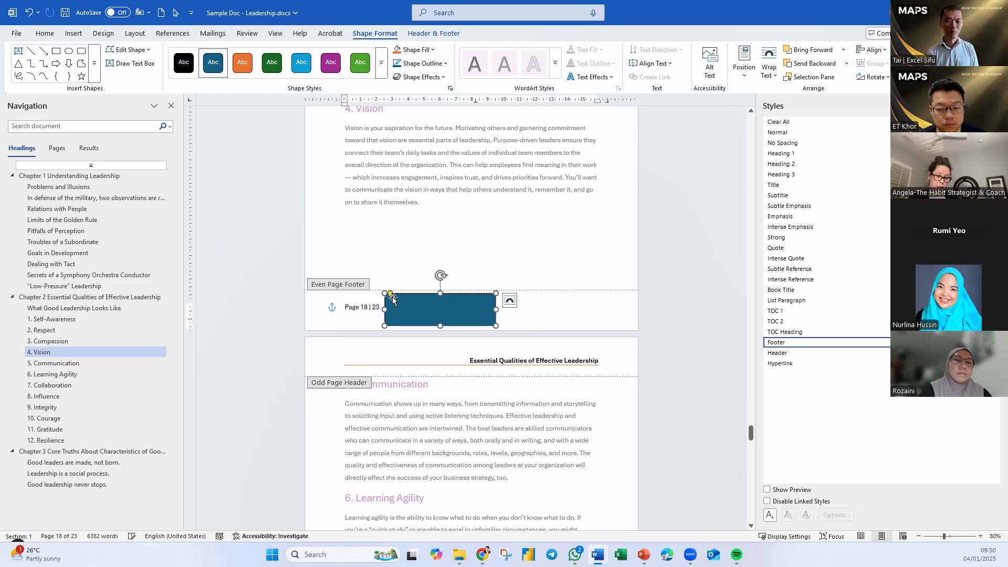
drag(391, 294, 402, 294)
drag(462, 316, 465, 313)
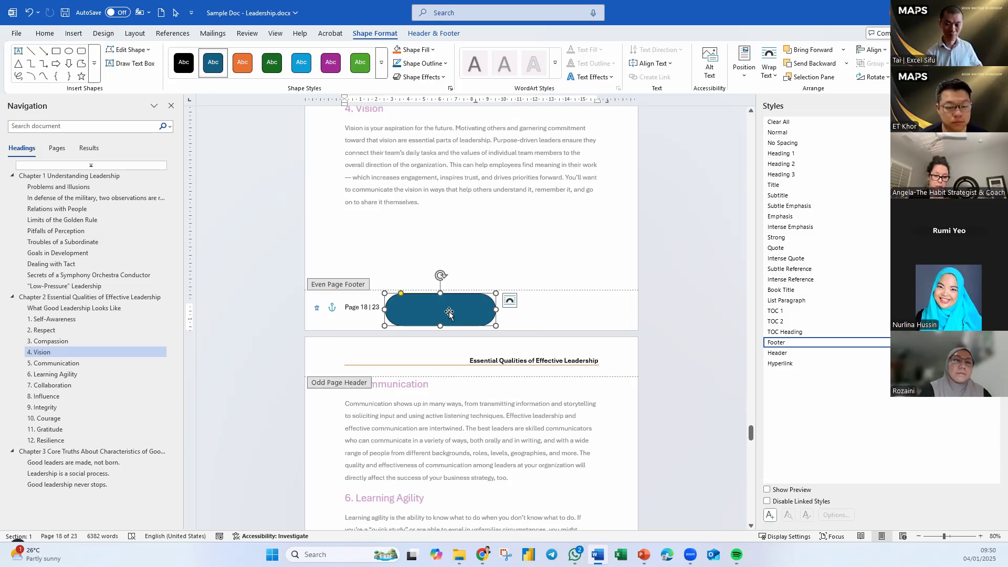
Step: Enter "Page" in the footer shape, insert a Plain Number 1 page number at the current position, and add a vertical bar after it
text(Page)
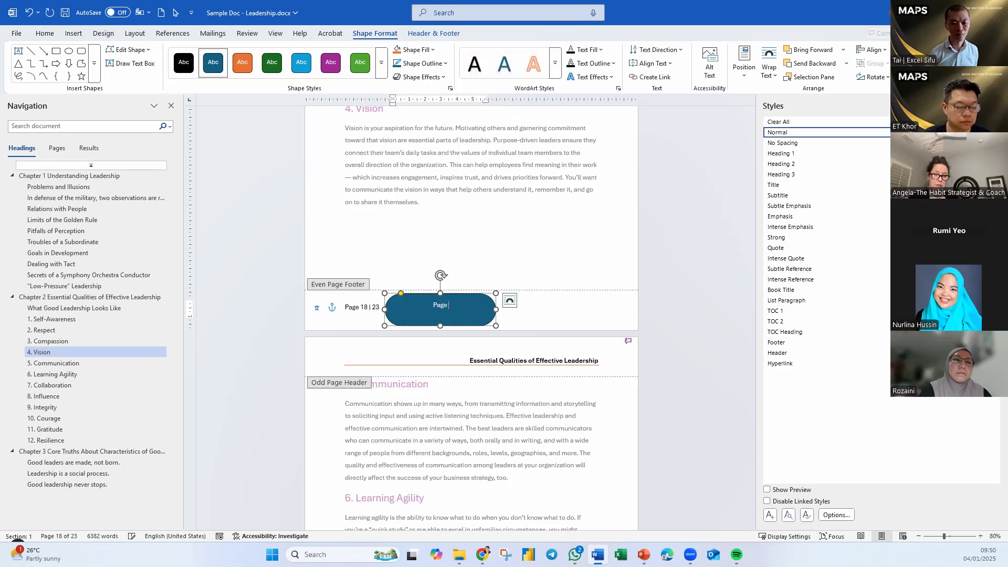
click(434, 33)
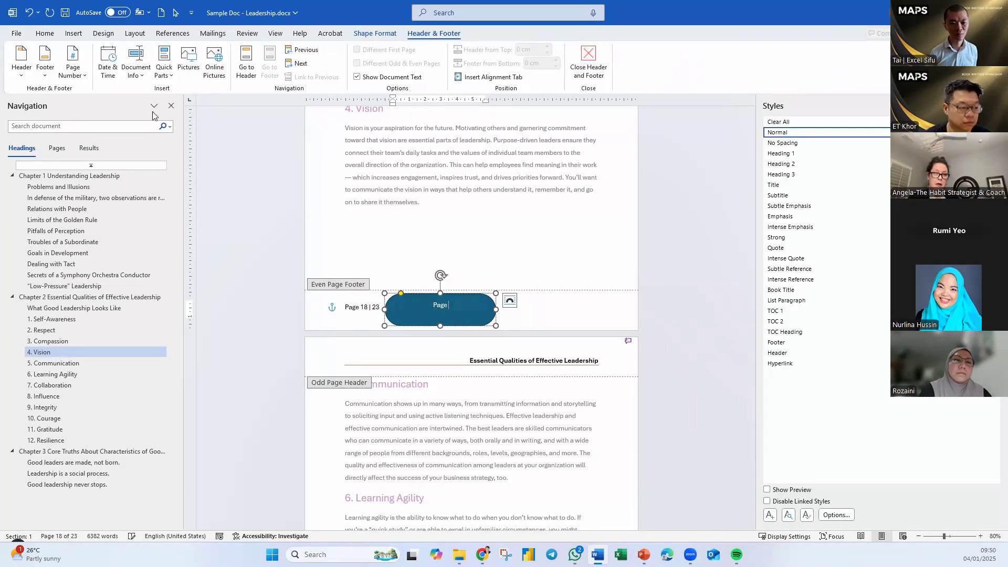
click(73, 67)
mouse_move(101, 137)
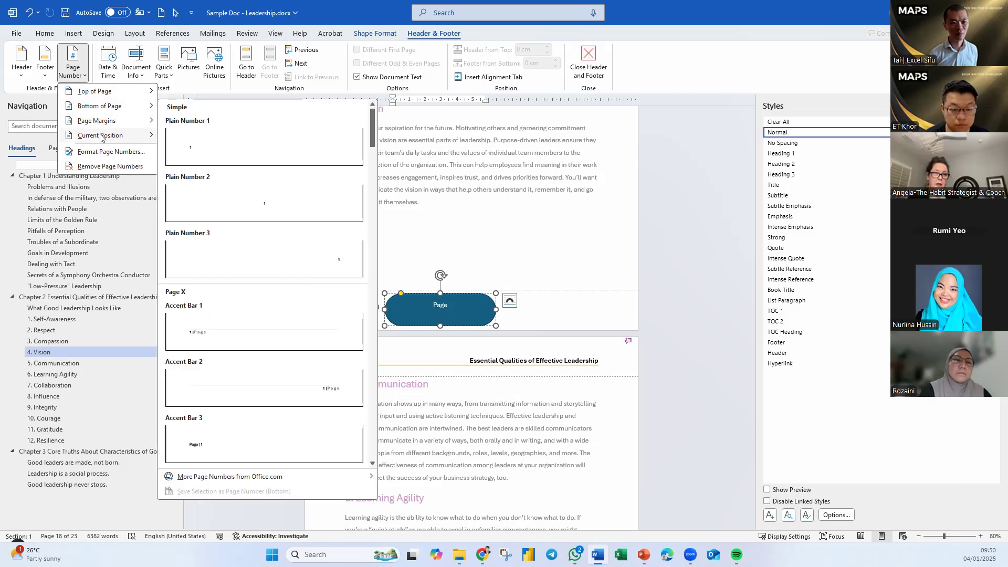
click(189, 148)
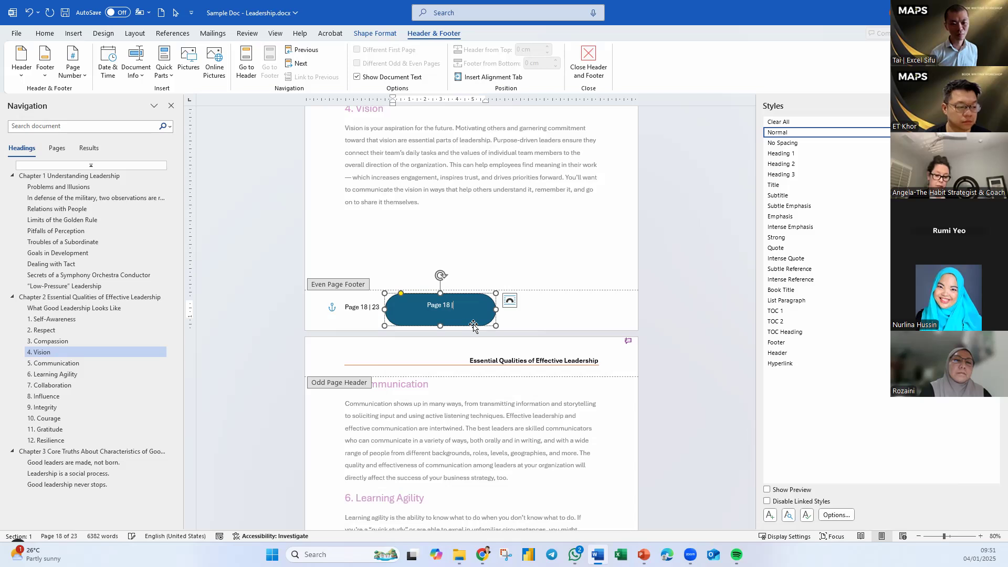
Step: Insert a NumPages field after the vertical bar inside the footer shape
click(164, 66)
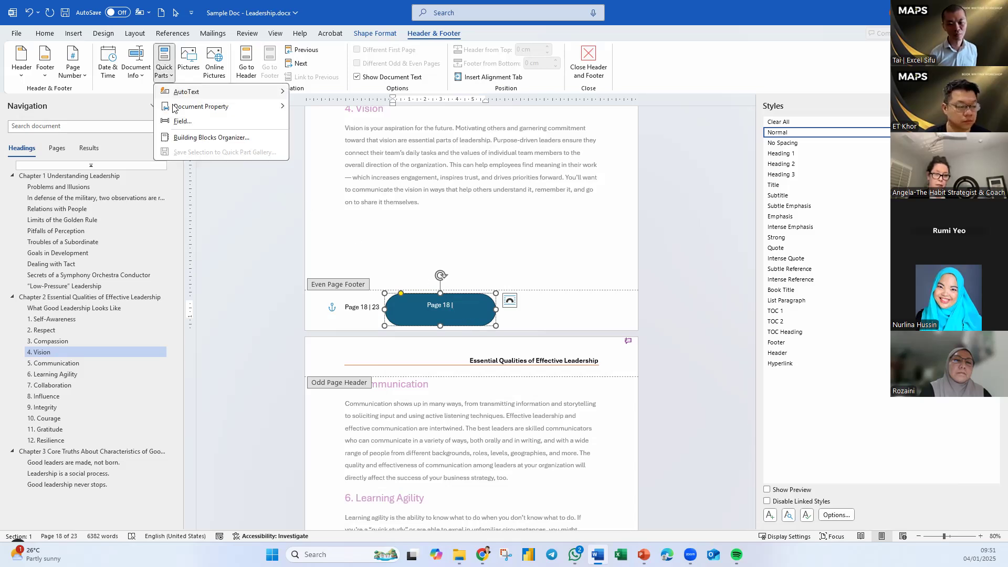
click(194, 123)
click(265, 343)
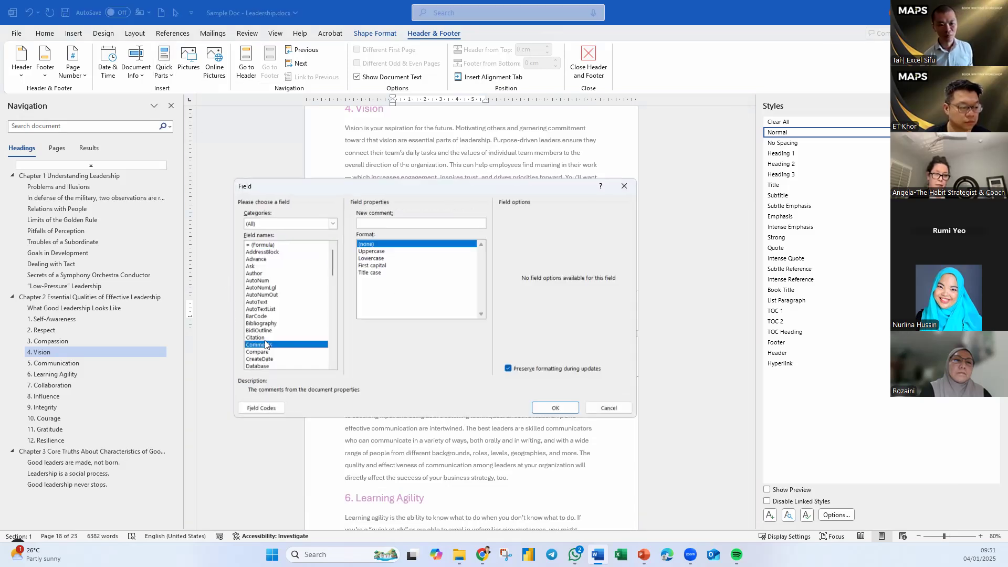
key(n)
scroll(267, 340, down, 3)
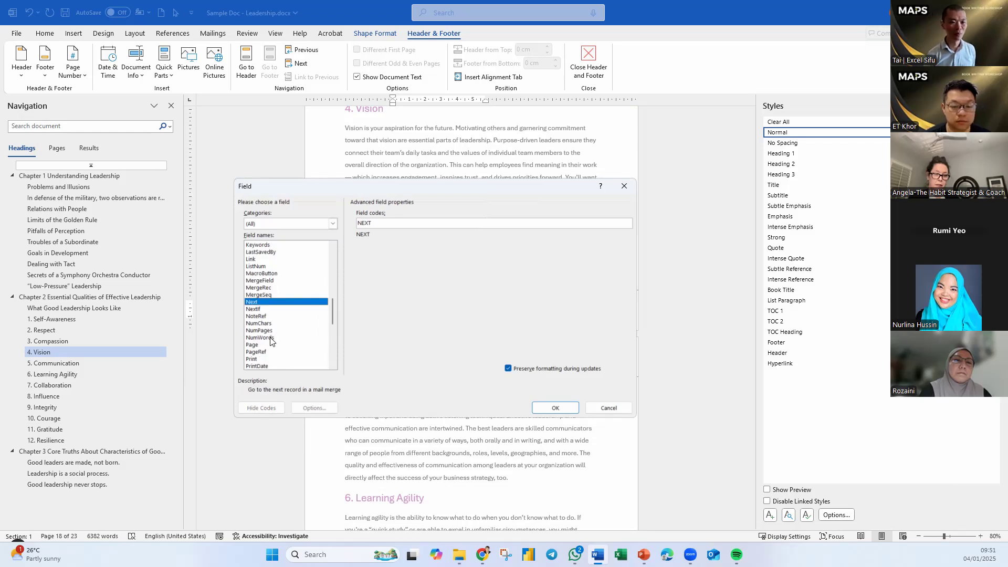
double_click(265, 331)
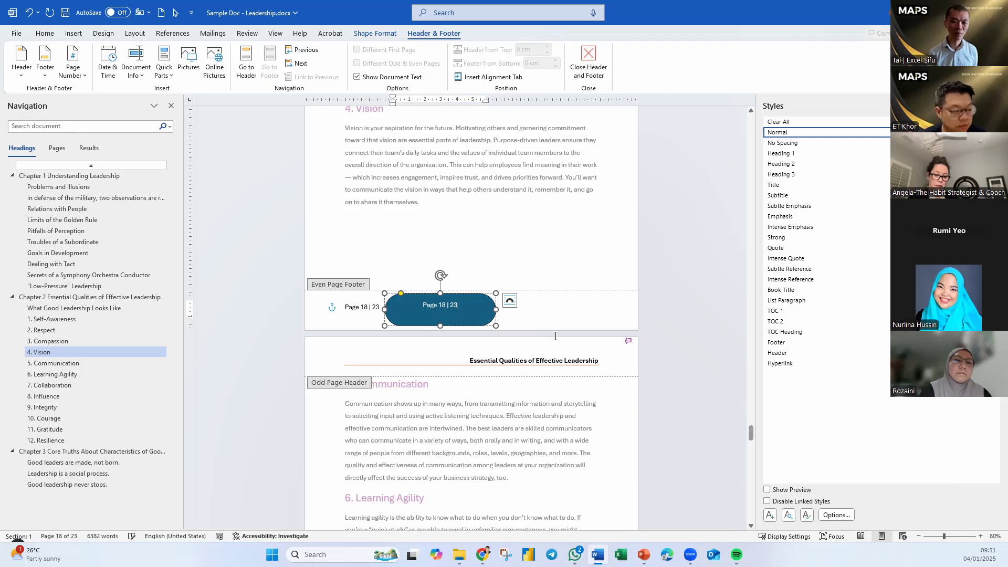
Step: Align the page number text vertically to the middle of the footer shape
click(468, 297)
click(376, 34)
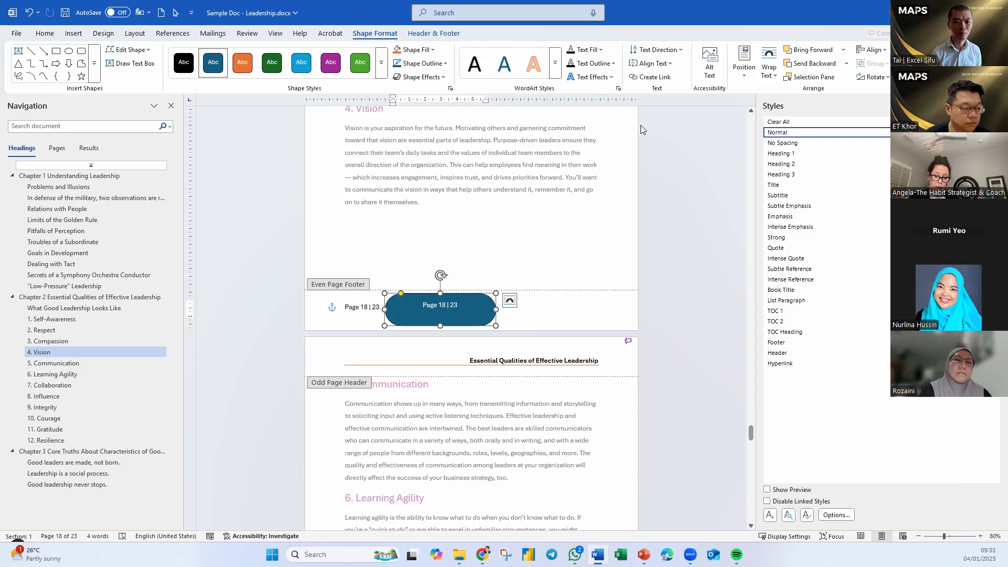
click(673, 64)
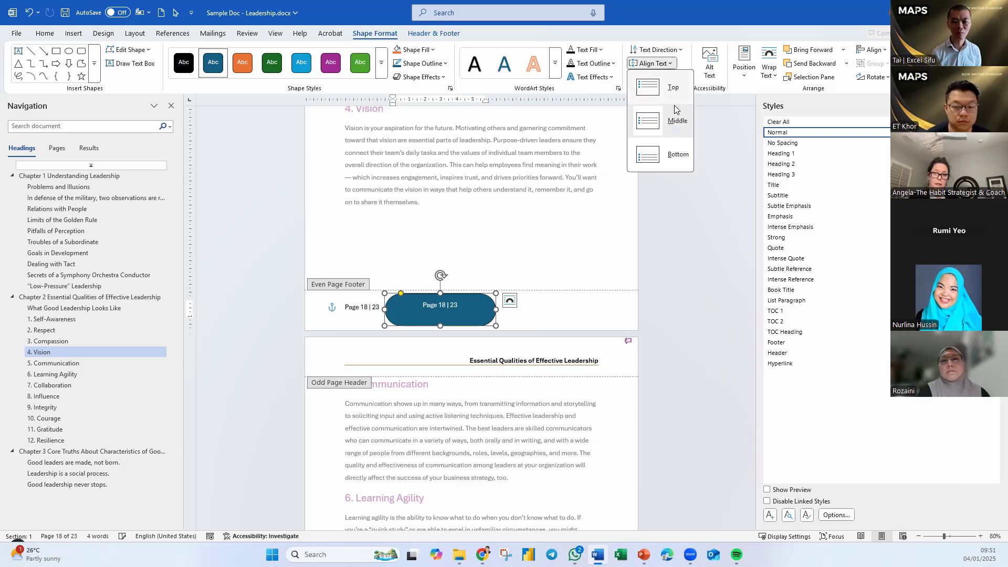
click(675, 121)
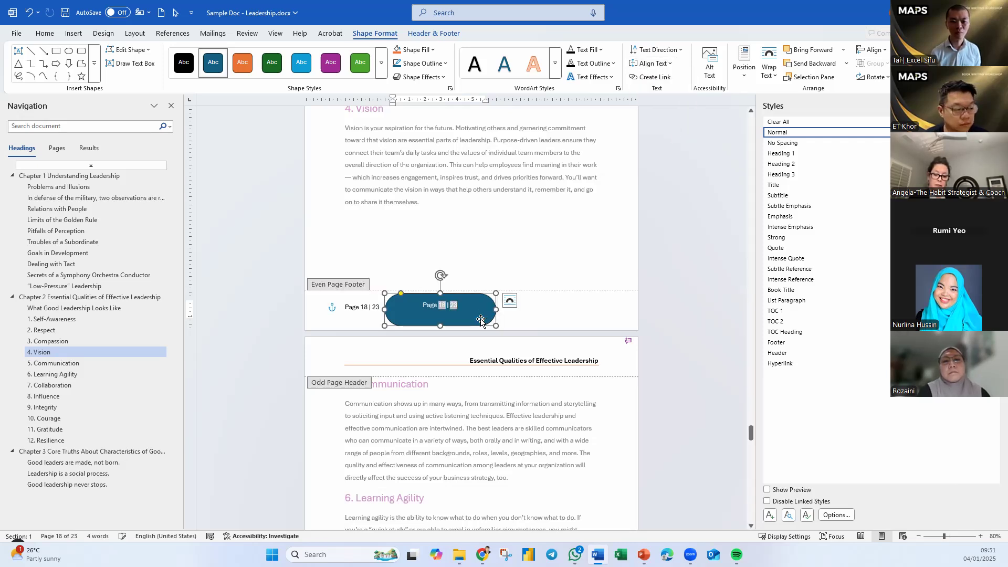
Step: Open the footer shape's text box formatting options and reduce its internal left and right margins
right_click(487, 300)
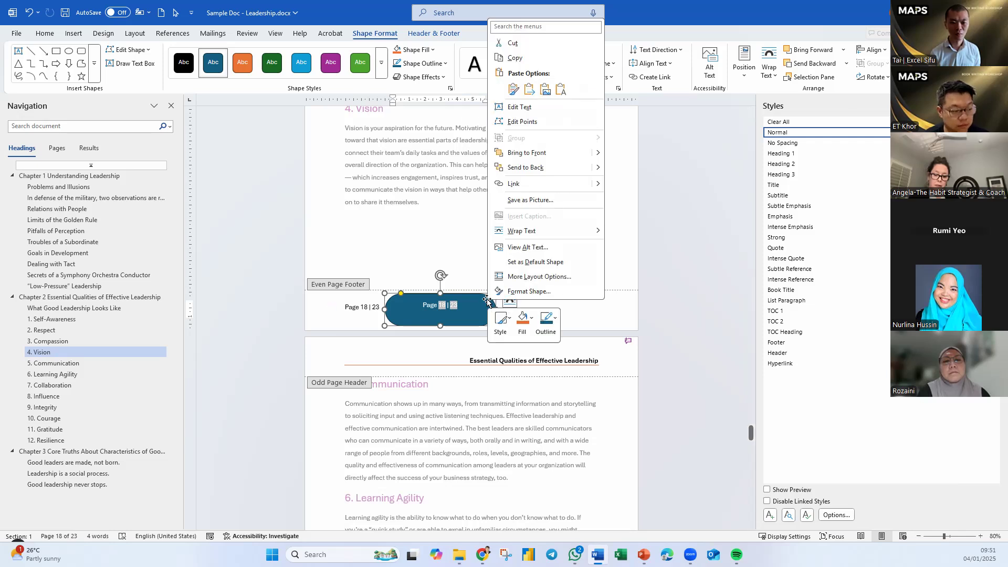
click(530, 292)
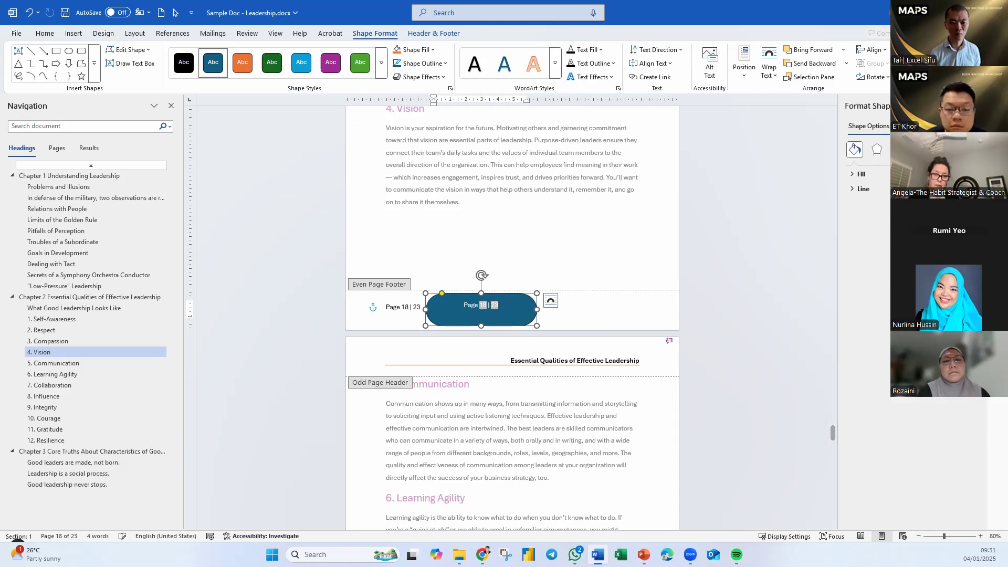
click(917, 126)
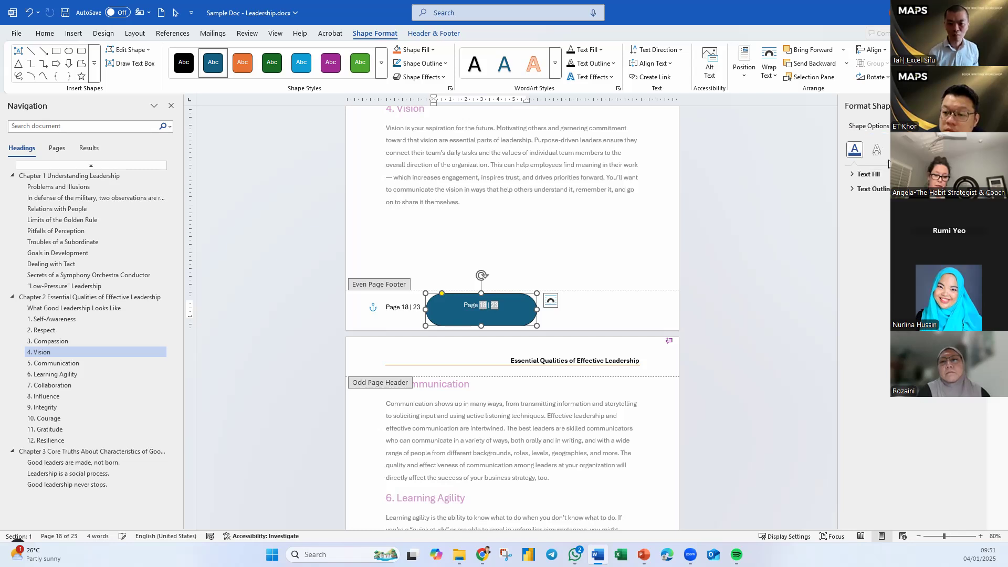
click(867, 175)
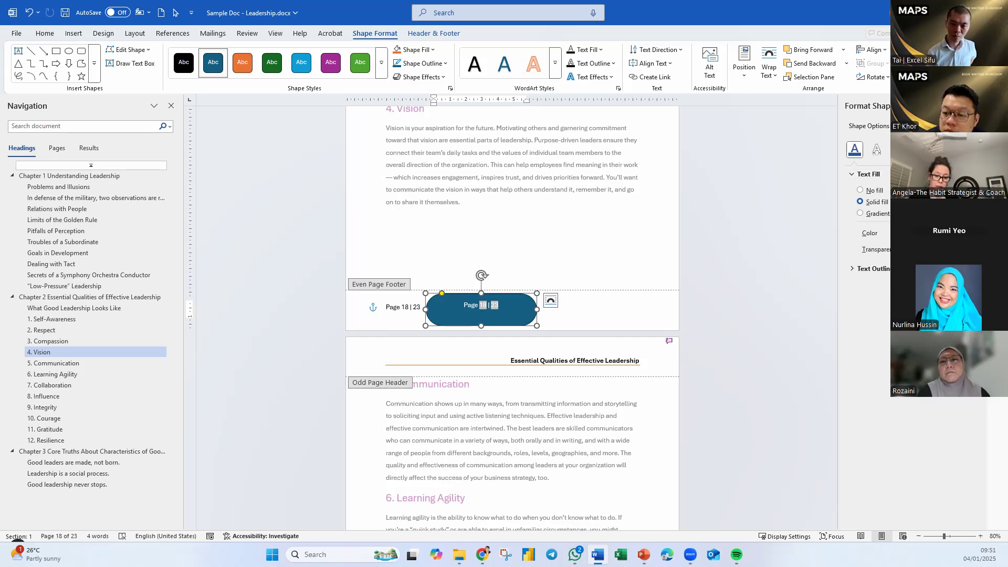
click(869, 127)
click(898, 149)
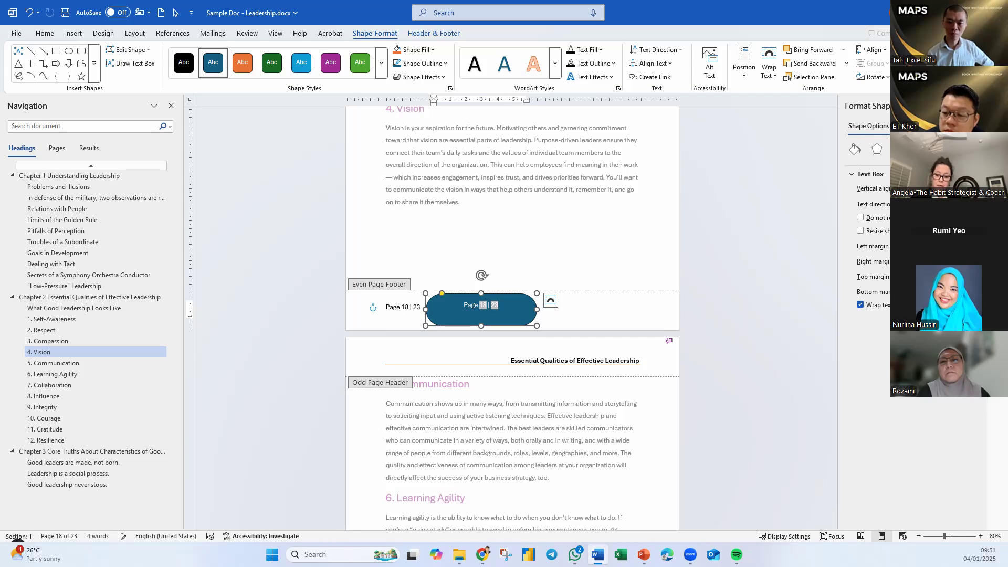
key(Tab)
key(Tab)
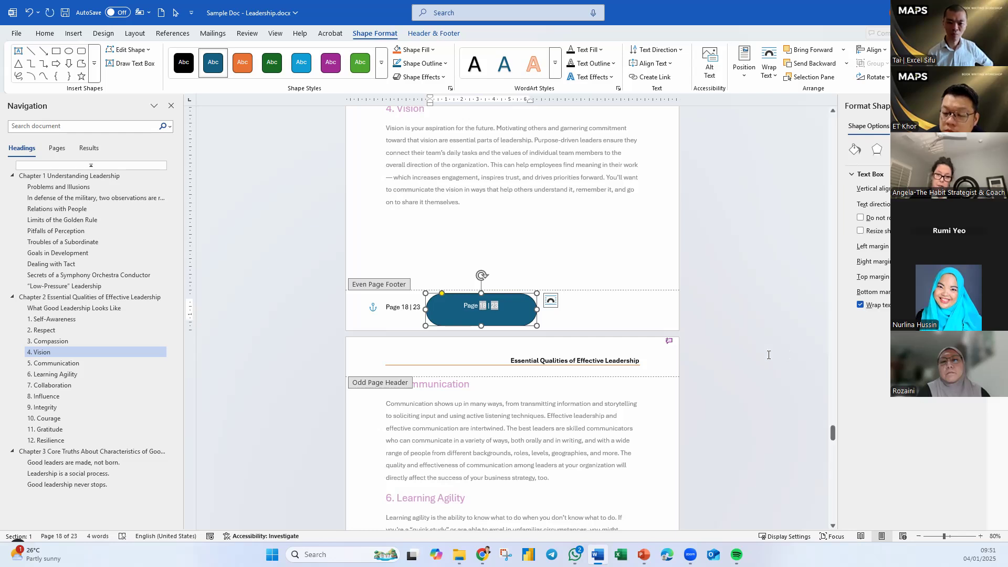
Step: Reselect the footer shape and reapply middle vertical alignment to its text
click(500, 292)
click(503, 295)
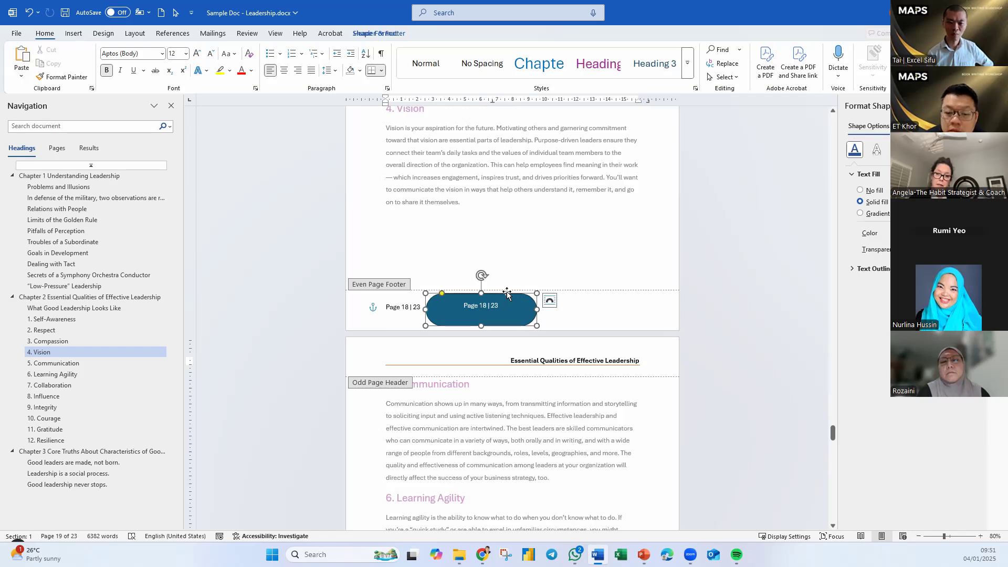
click(663, 64)
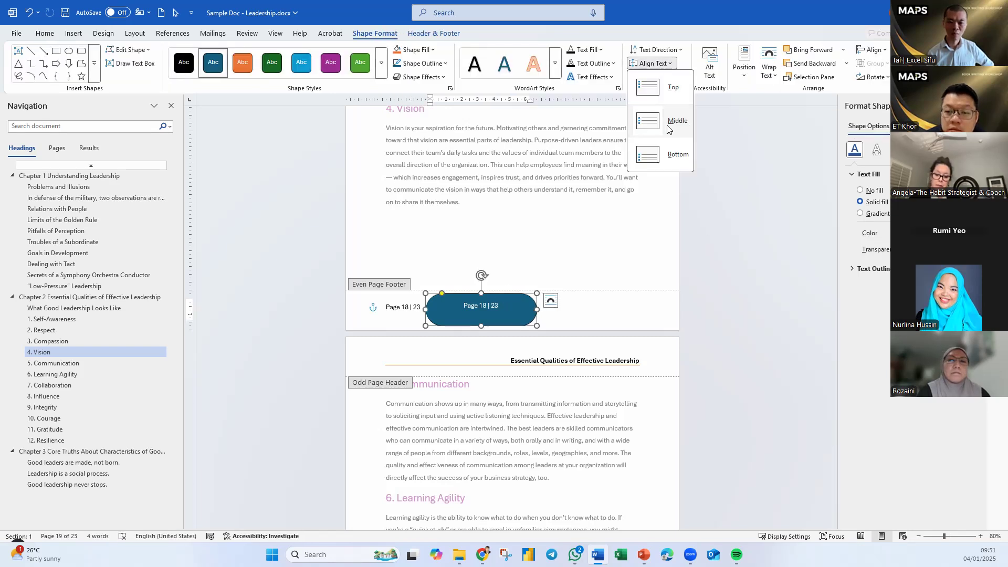
click(648, 124)
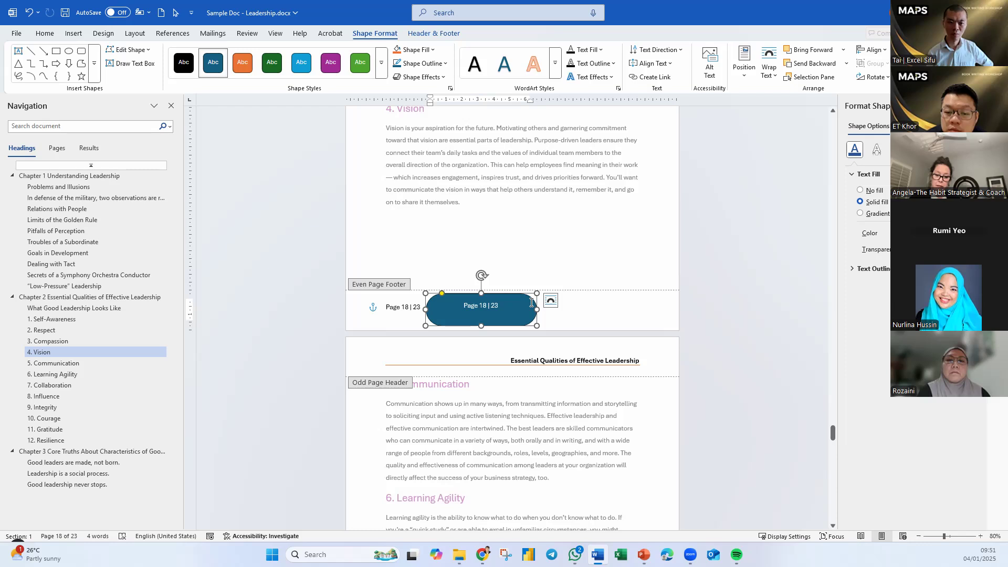
Step: Enlarge the page number text inside the footer shape to 18 pt
click(531, 303)
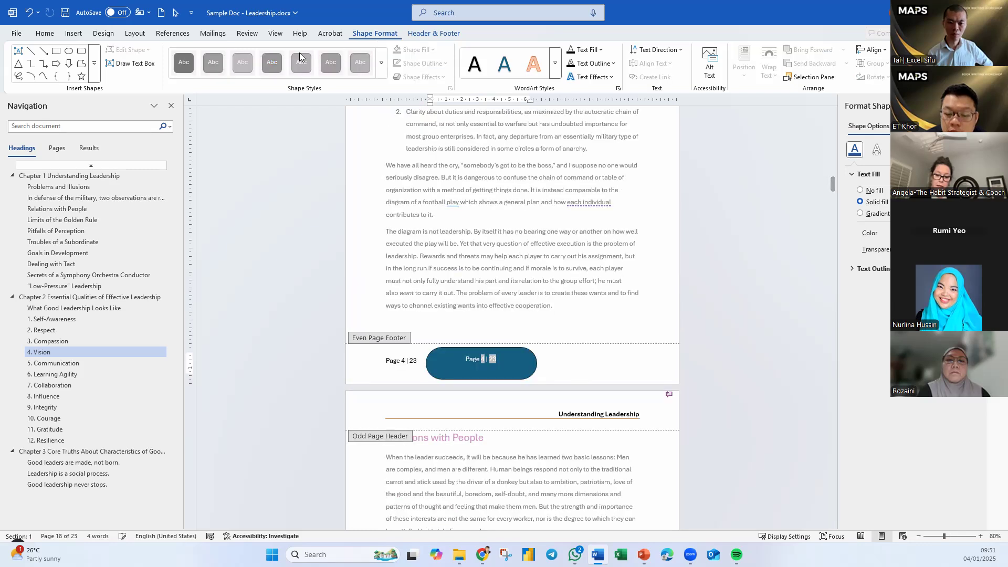
click(45, 33)
click(194, 57)
click(193, 56)
click(193, 56)
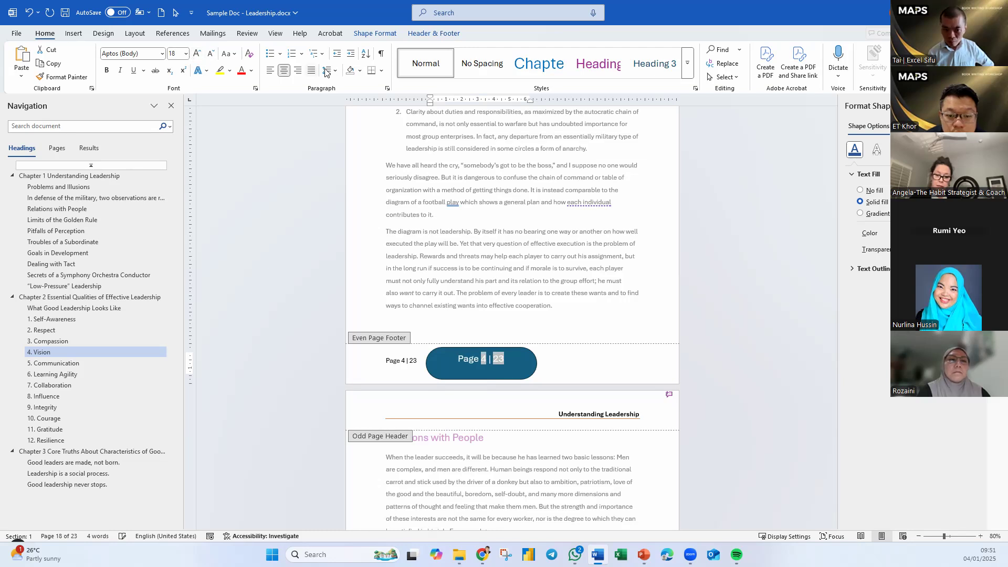
Step: Try left alignment on the footer shape's page number text, restore centre alignment, and open the shape's text box options
click(270, 71)
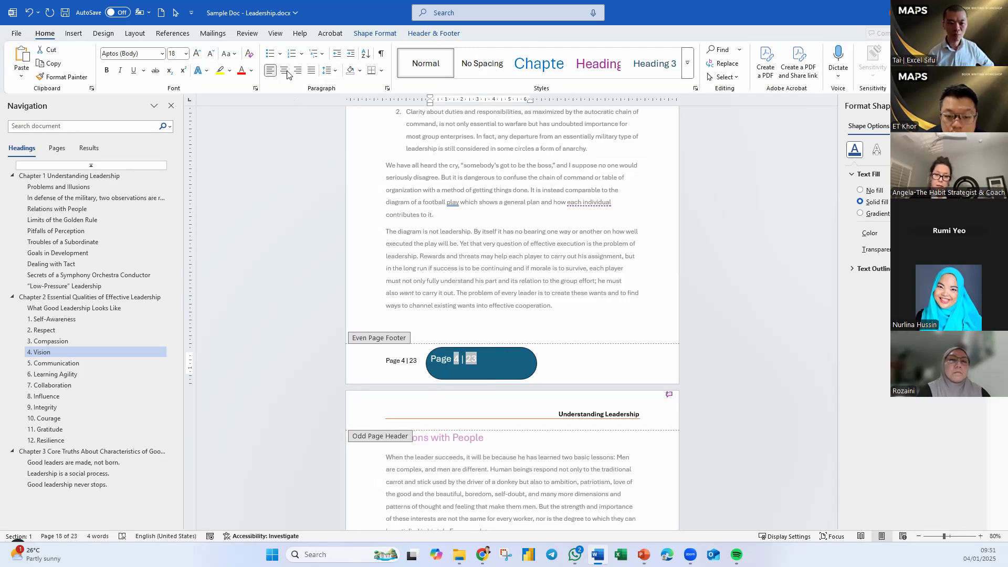
click(285, 70)
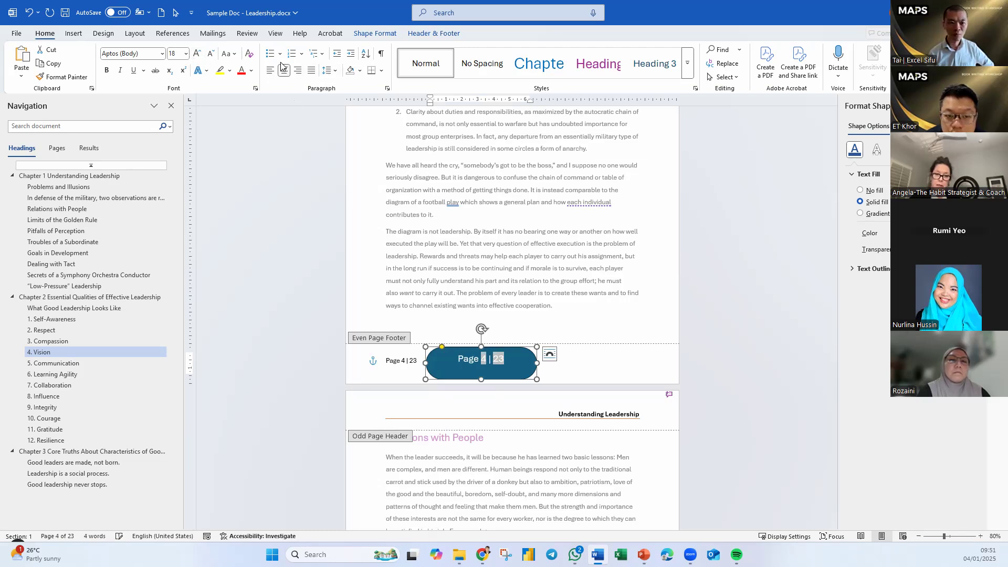
double_click(521, 347)
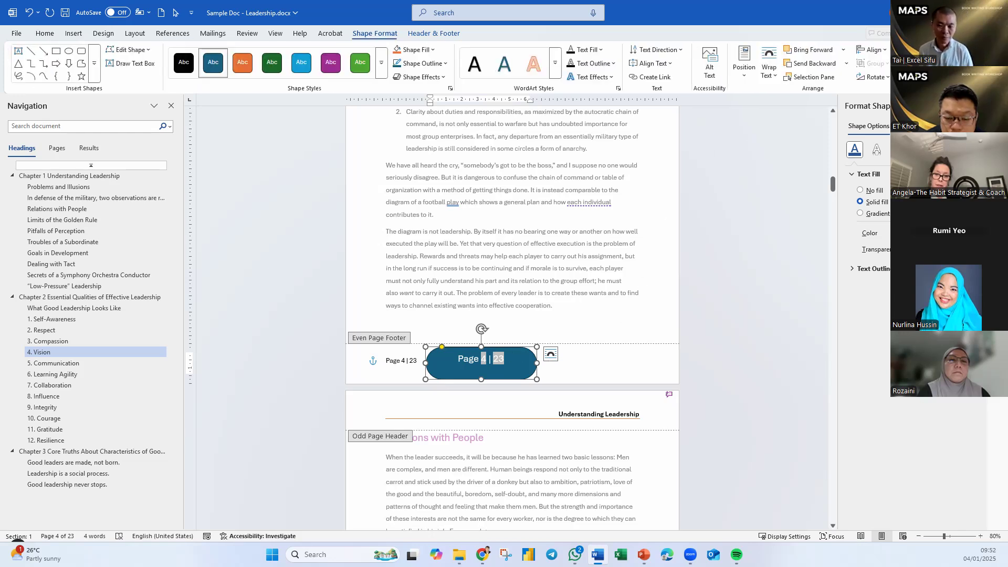
click(884, 151)
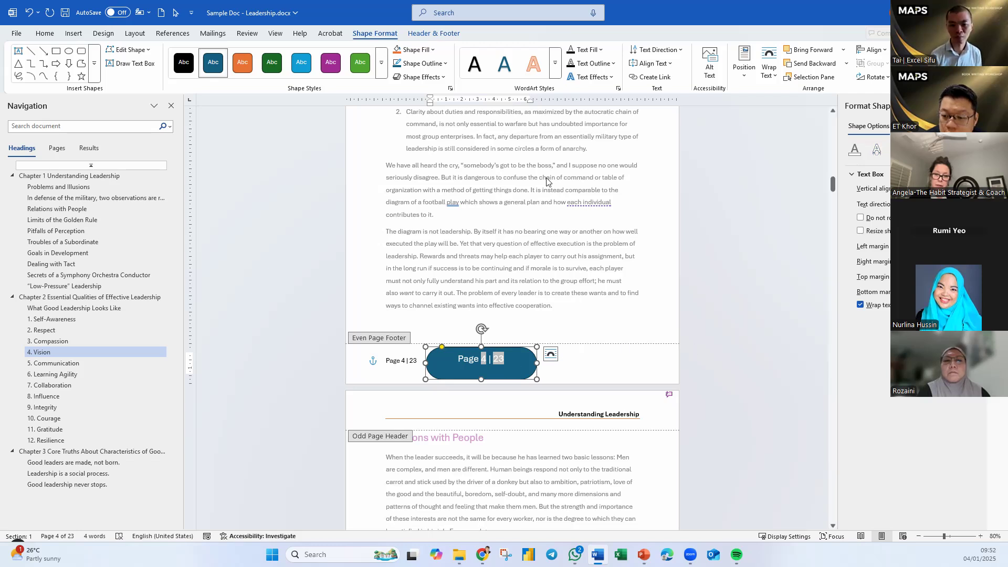
Step: Set the footer shape text's paragraph spacing after to 0 pt and its line spacing to single
click(45, 33)
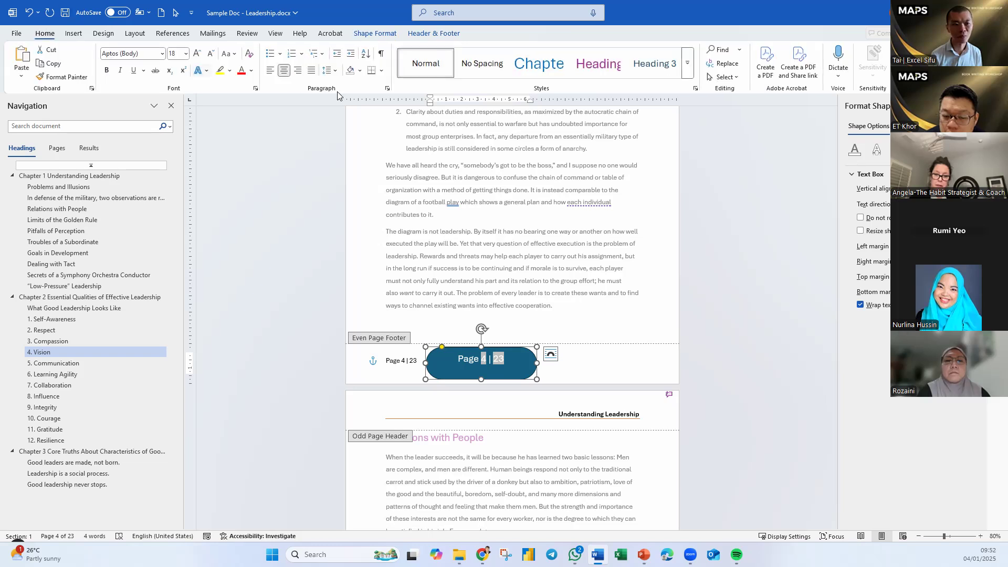
click(387, 88)
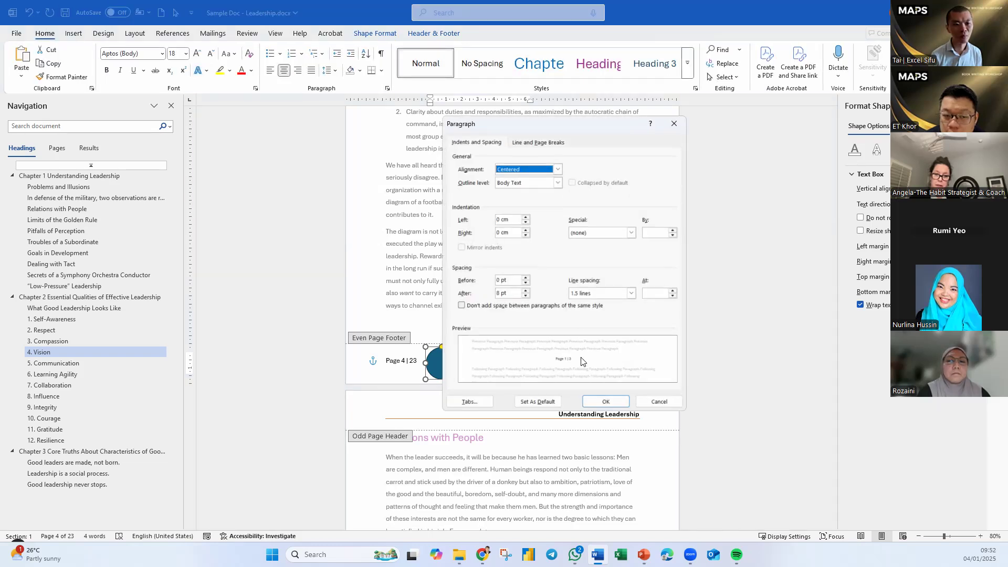
drag(513, 294, 452, 294)
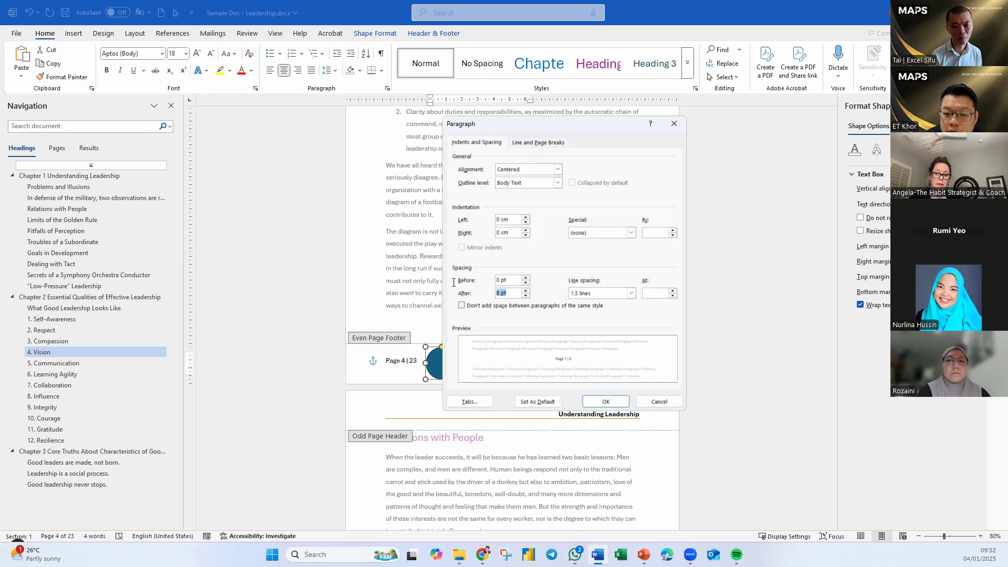
click(605, 401)
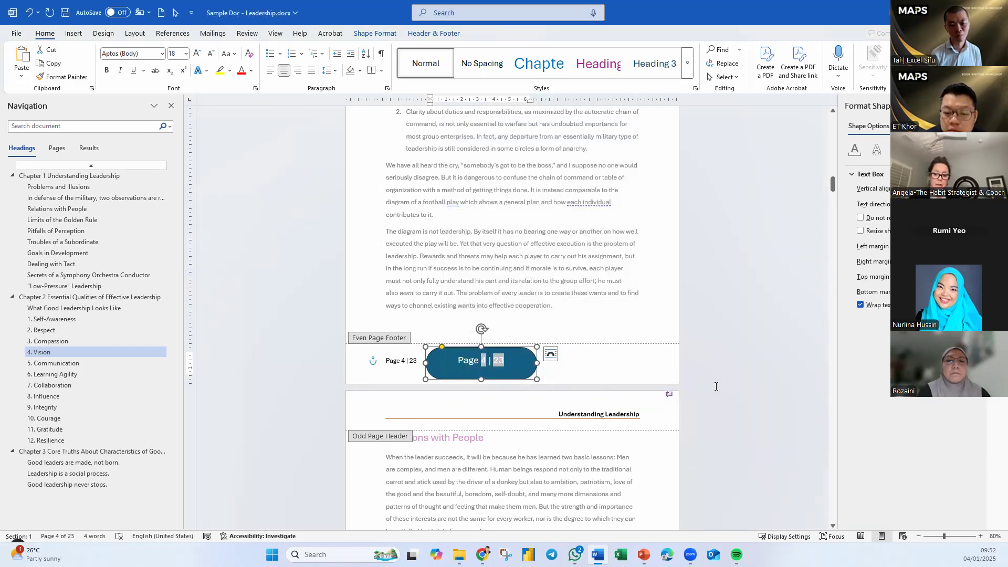
click(387, 89)
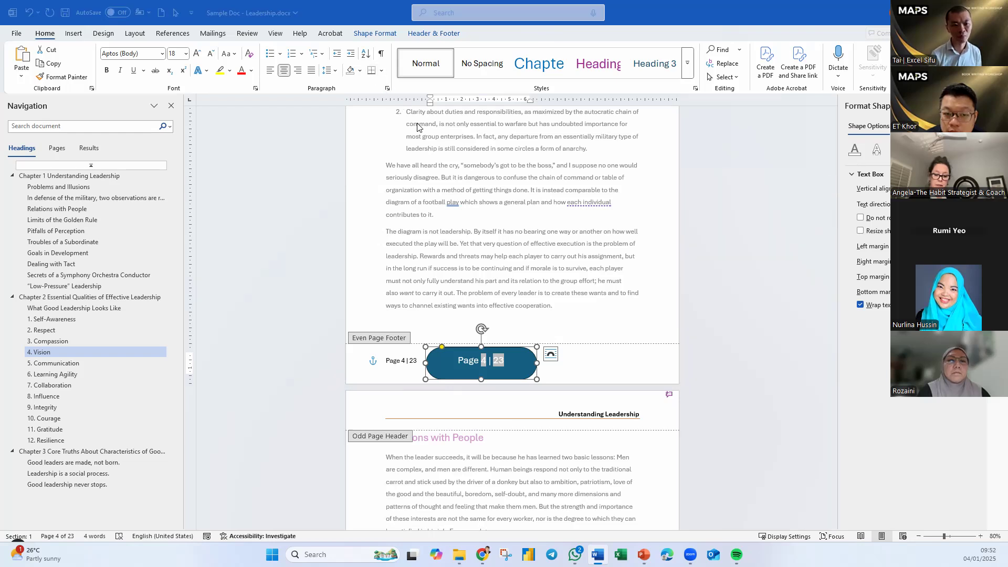
click(632, 293)
click(610, 304)
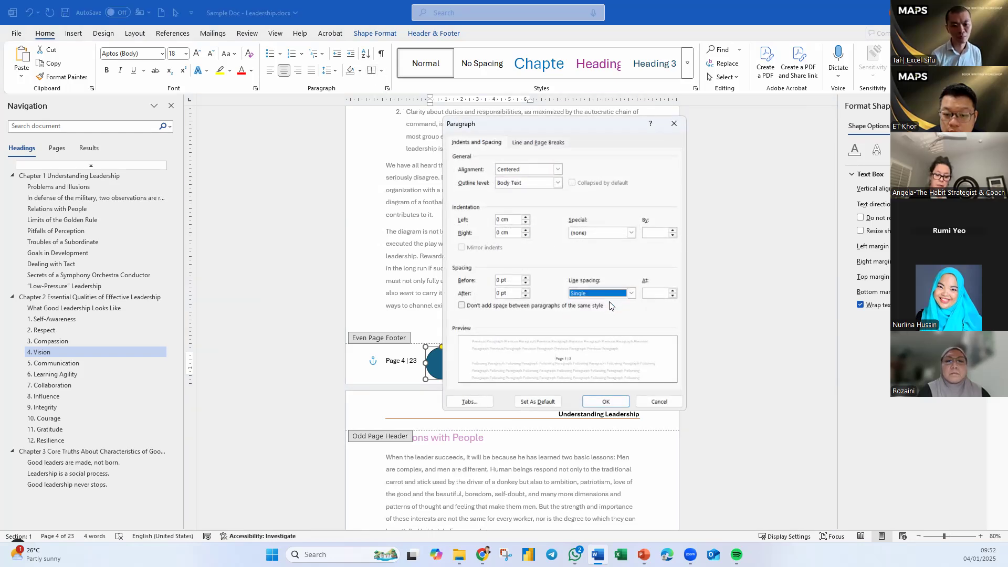
click(605, 401)
Step: Enlarge the page number text inside the even page footer shape to 20 pt
click(501, 364)
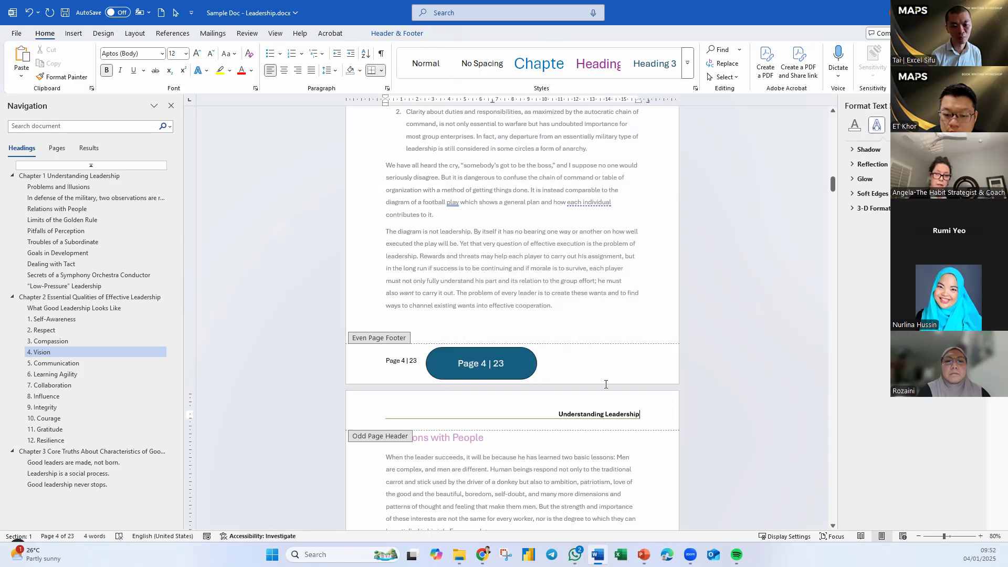
triple_click(502, 364)
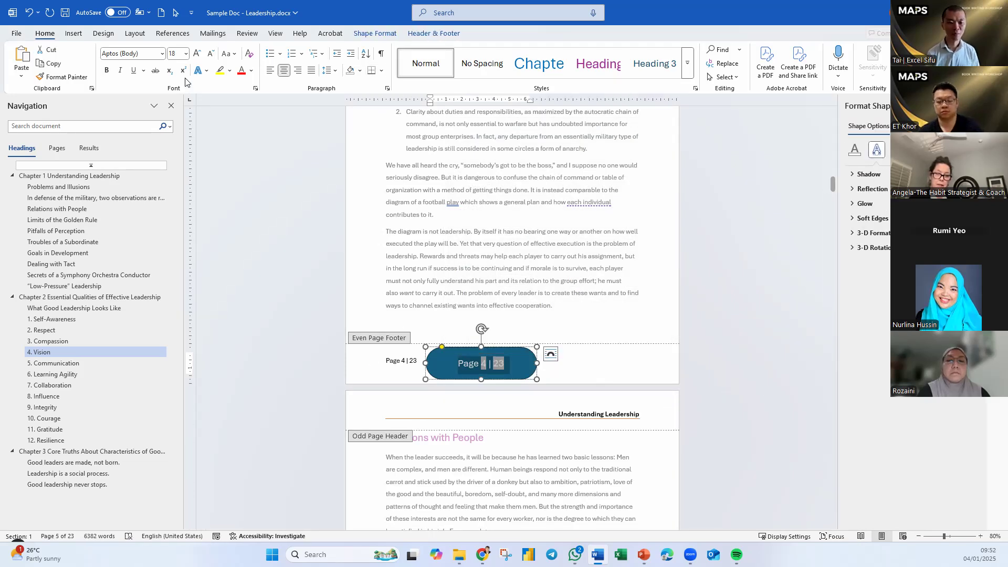
click(727, 419)
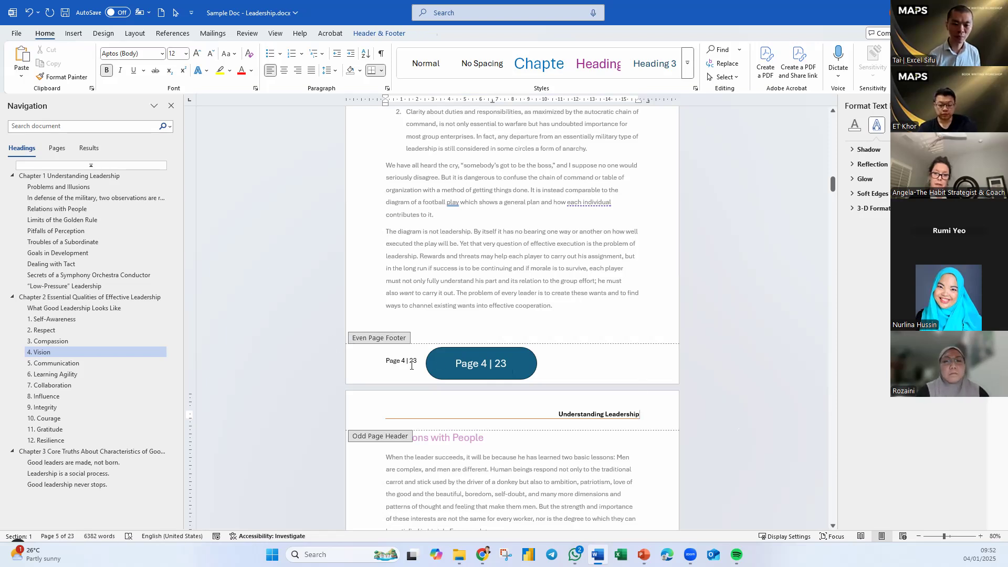
Step: Try to paste a copy of the even page footer's page number shape into the odd page footer
click(431, 372)
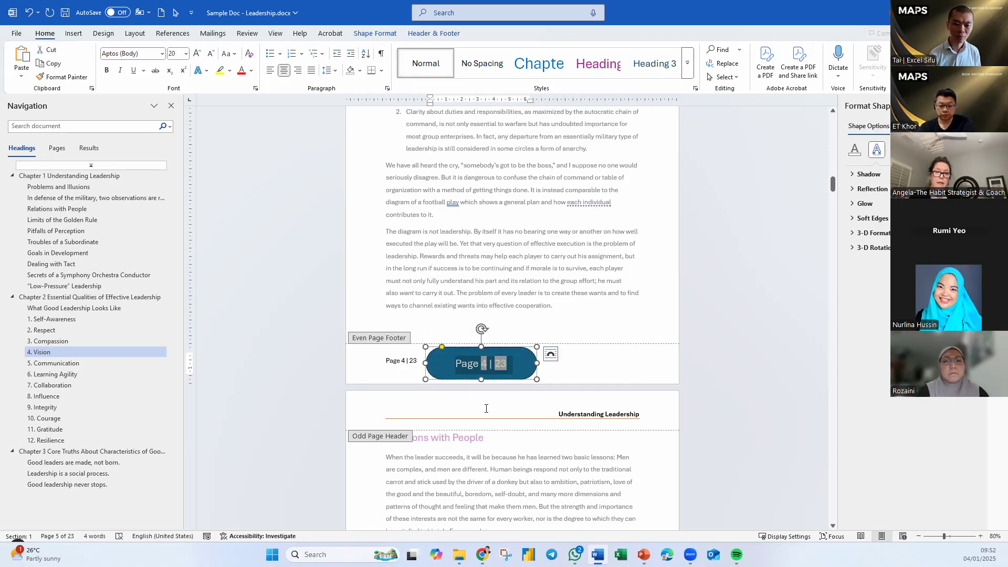
scroll(503, 415, down, 2)
scroll(514, 410, down, 9)
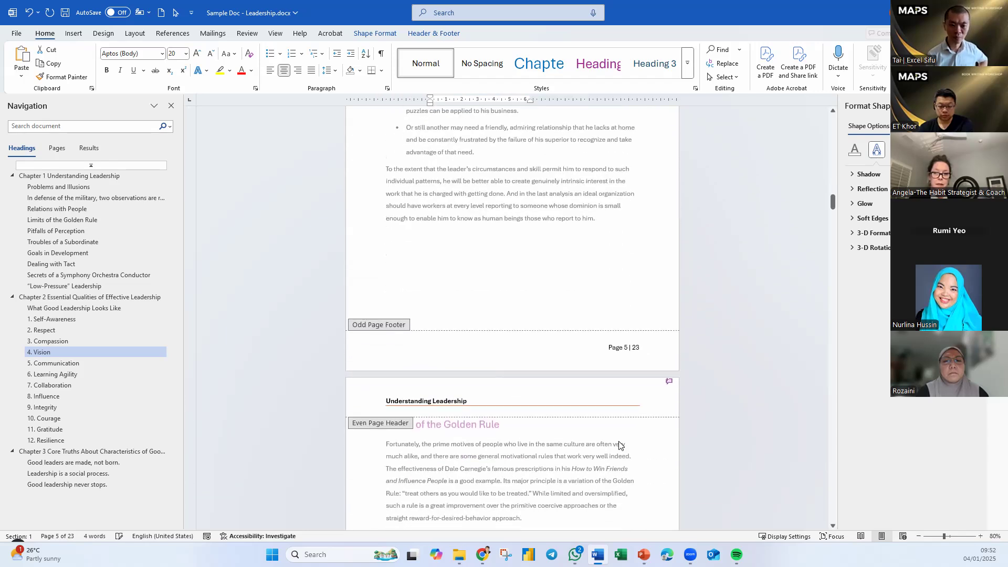
key(ctrl+v)
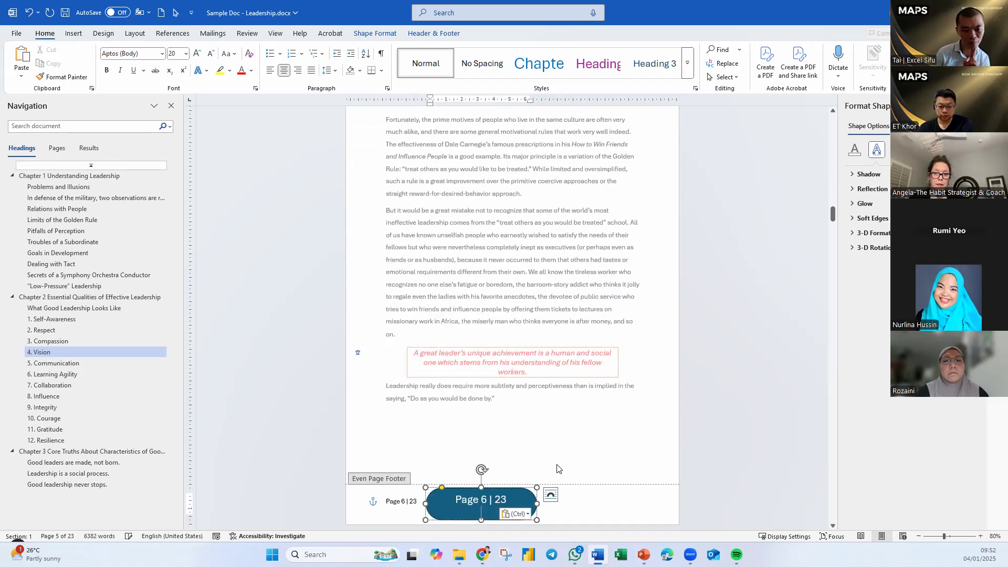
key(ctrl+z)
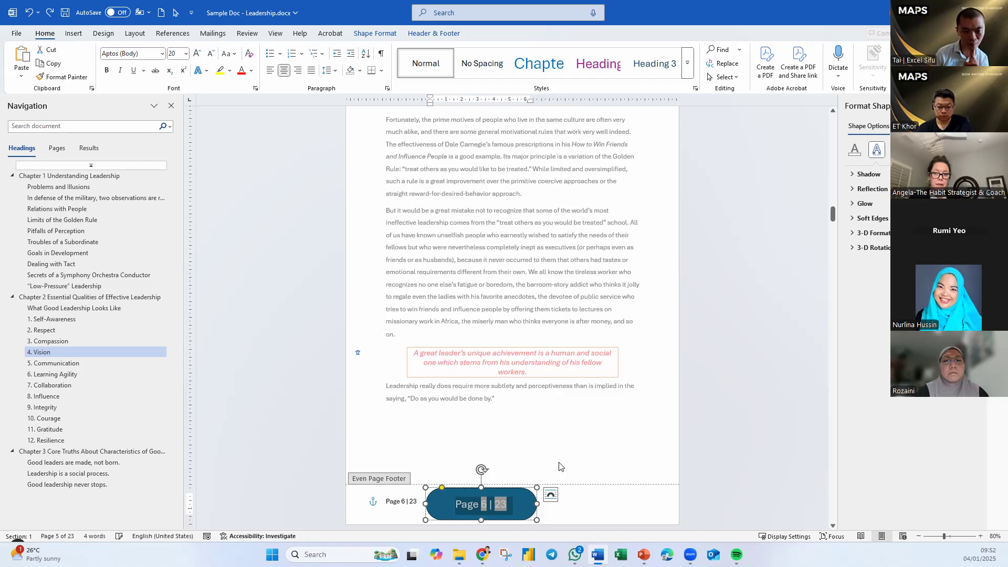
scroll(560, 466, up, 4)
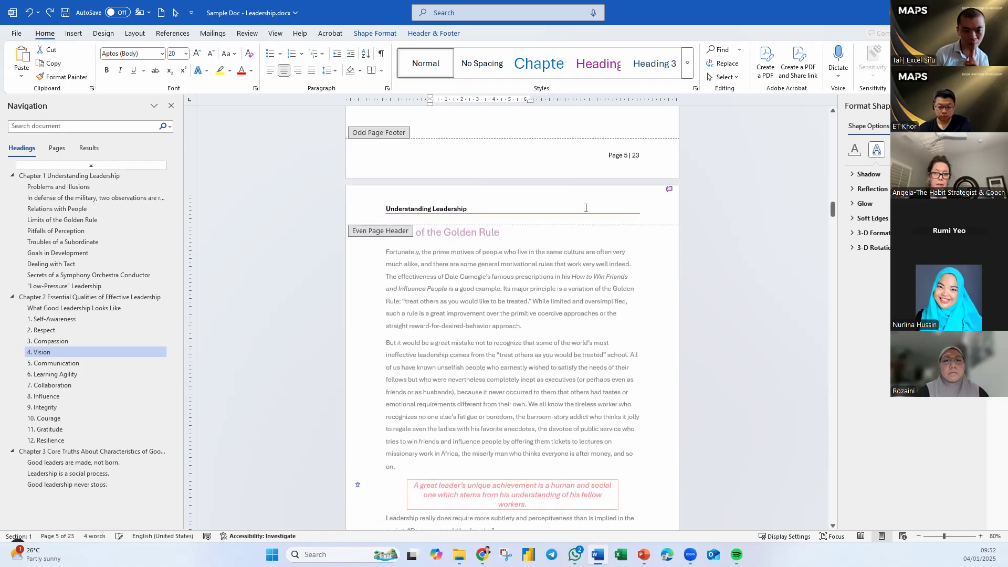
click(587, 160)
key(ctrl+v)
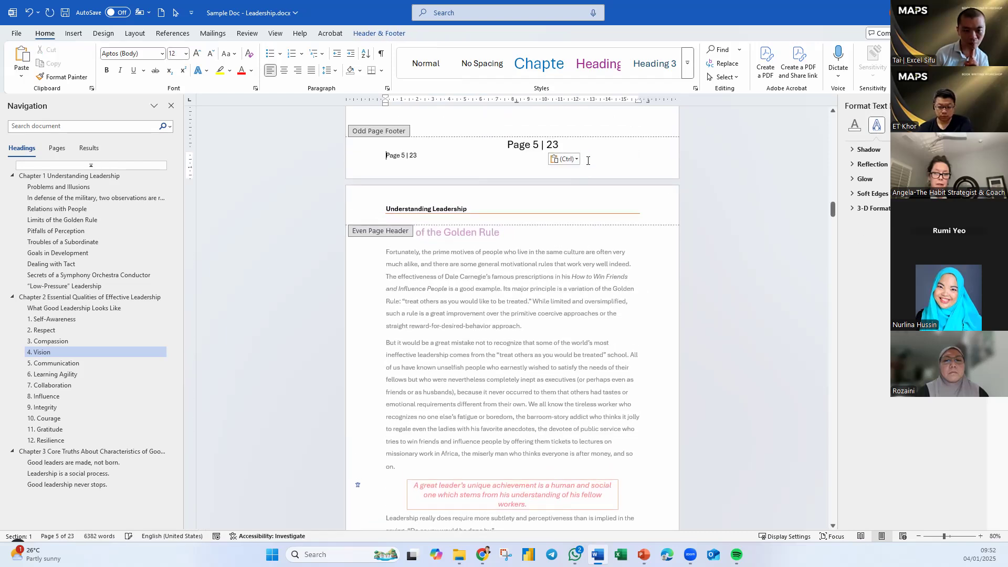
Step: Copy the even page footer's whole page number shape into the odd page footer and place it beside the right-aligned page number
scroll(717, 459, down, 4)
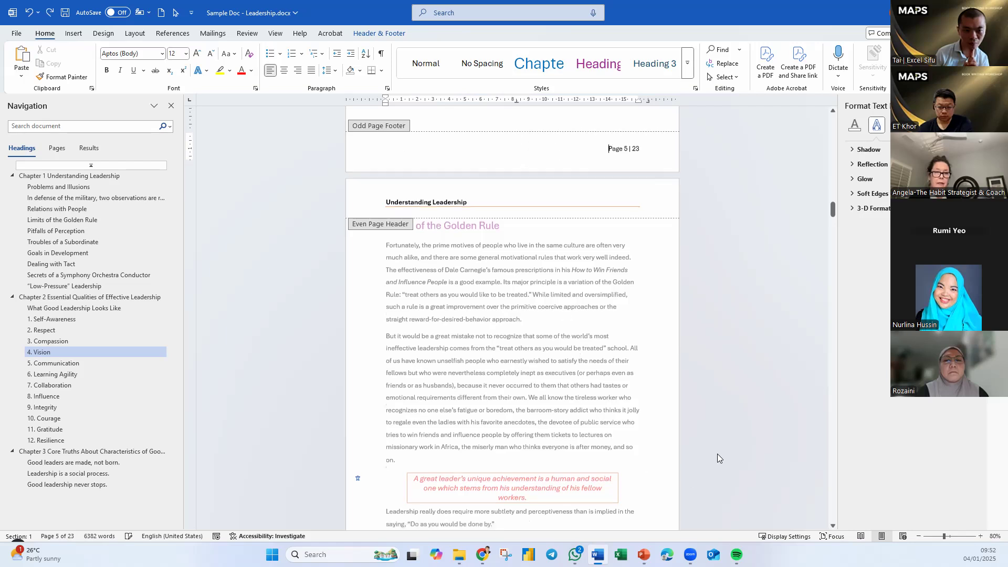
click(525, 476)
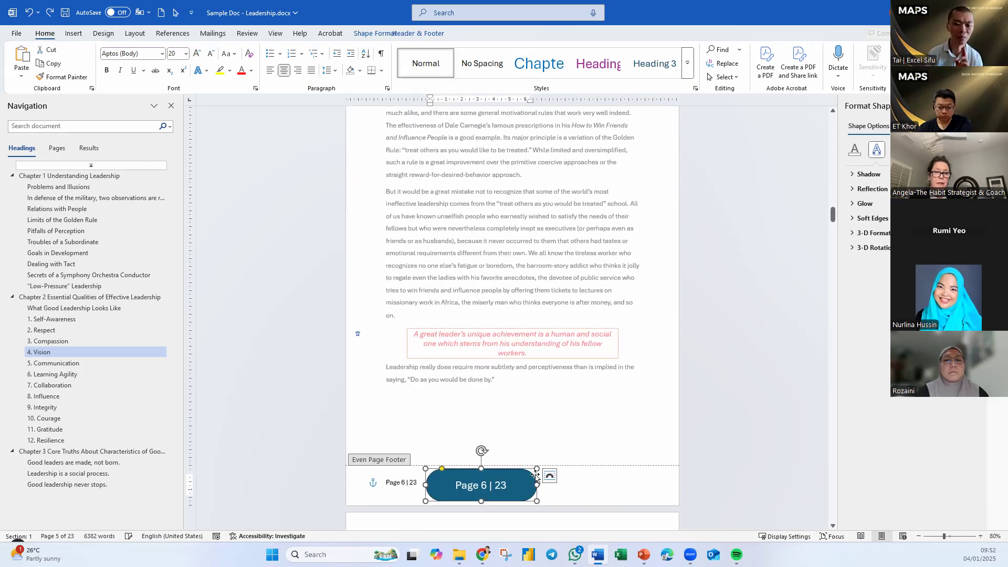
scroll(593, 161, up, 3)
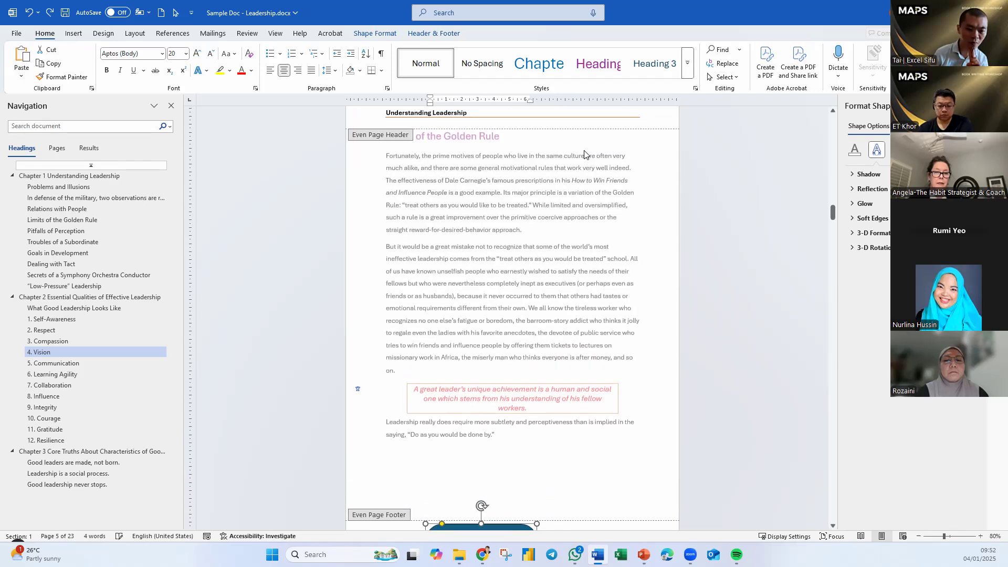
click(714, 165)
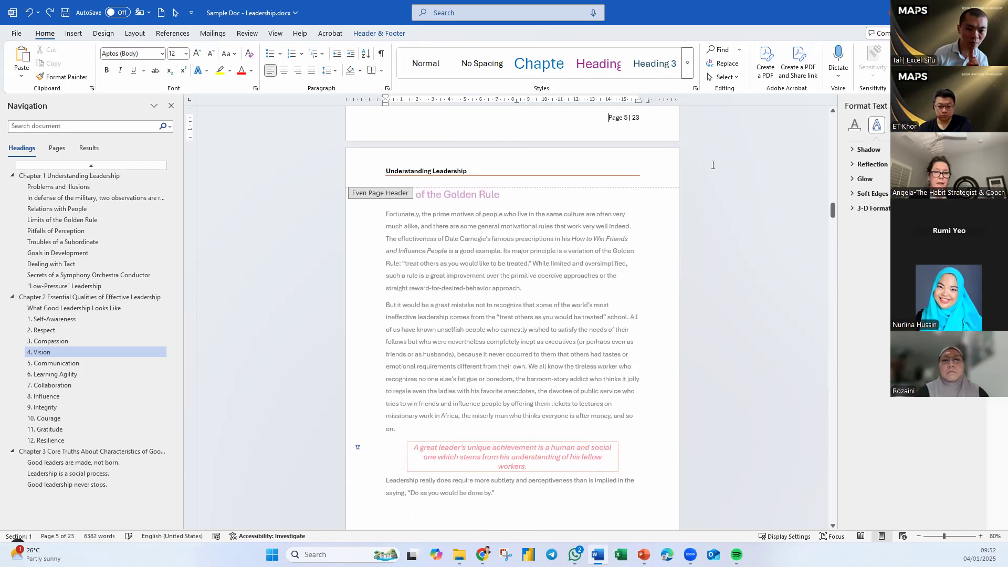
click(447, 128)
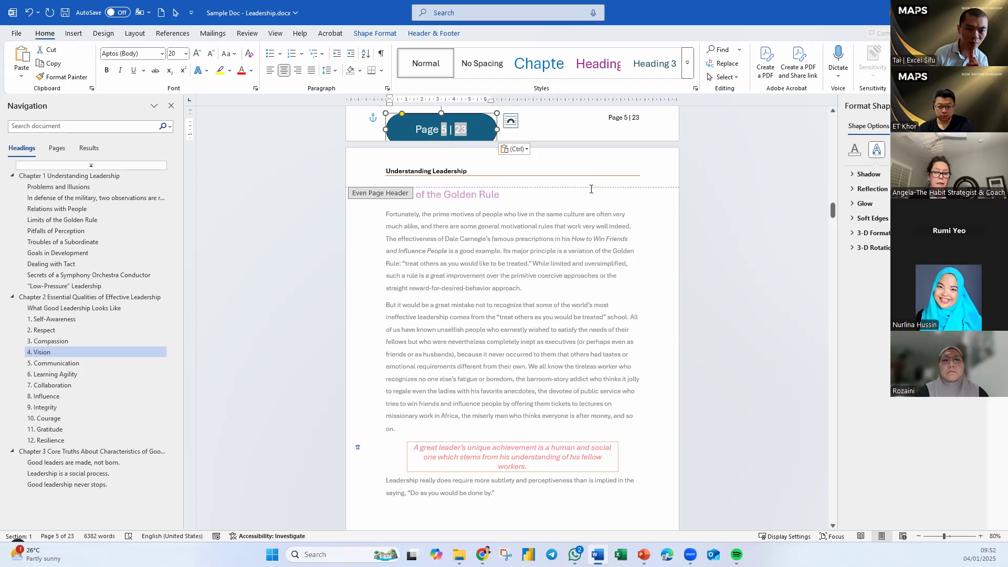
scroll(598, 227, up, 2)
scroll(597, 226, up, 1)
drag(477, 231, 589, 219)
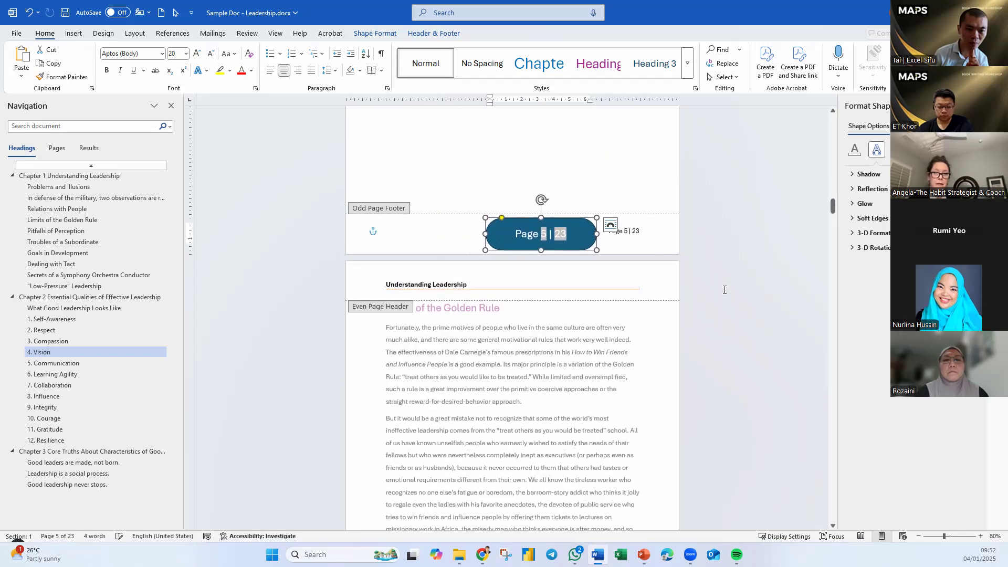
click(725, 292)
Step: Close header and footer editing and examine the page number shapes on odd and even pages in a multi-page view
scroll(717, 346, down, 3)
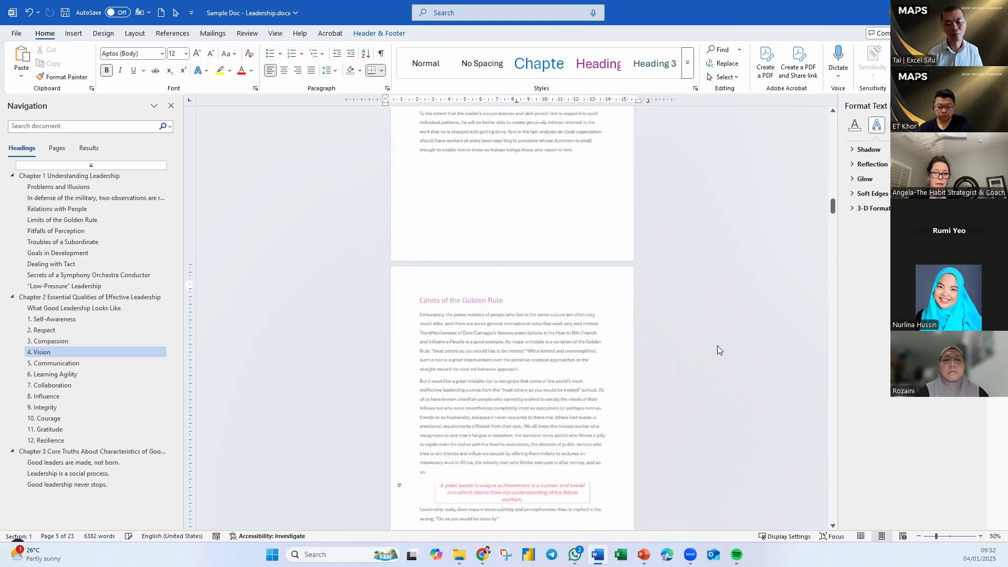
scroll(717, 345, down, 2)
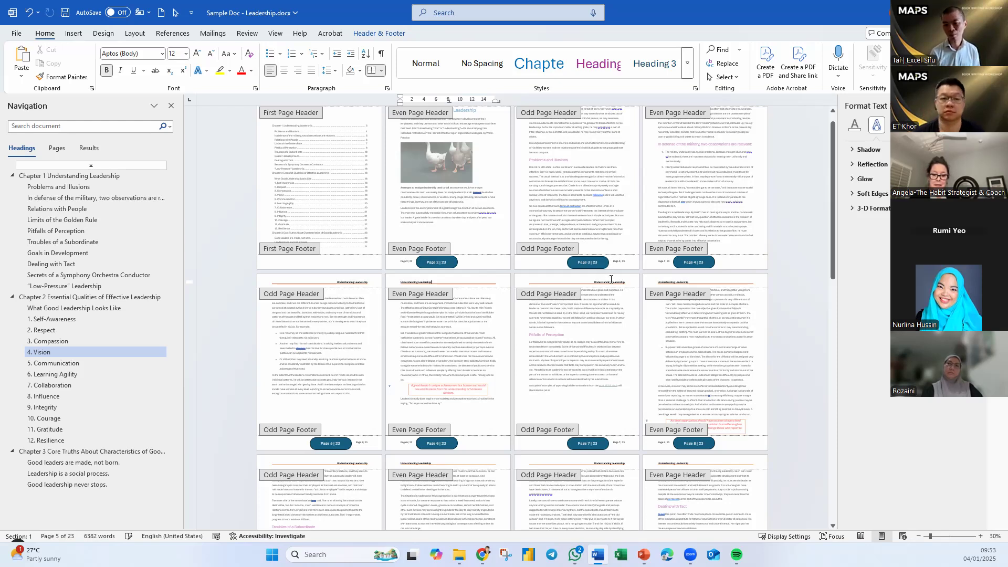
key(Escape)
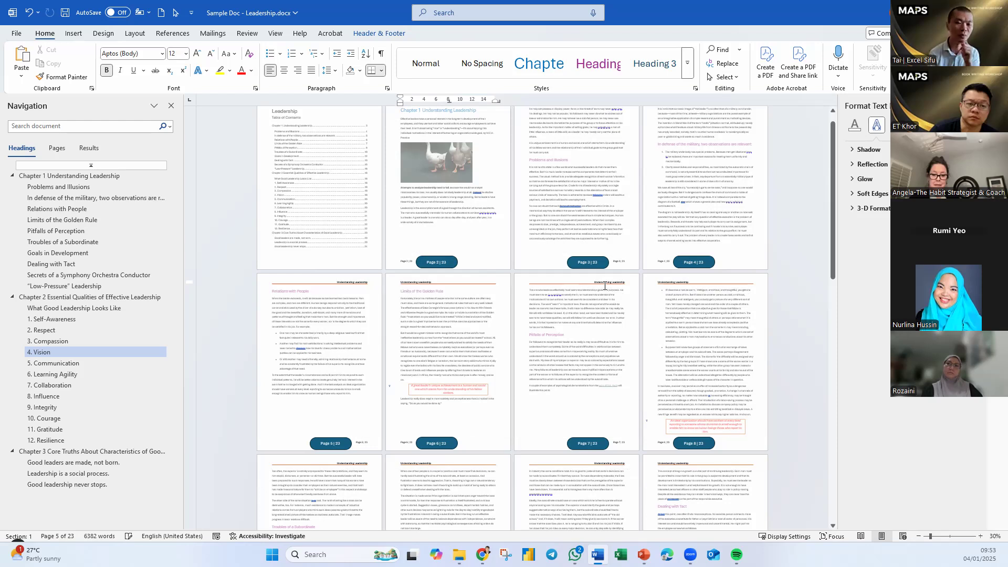
scroll(510, 290, down, 5)
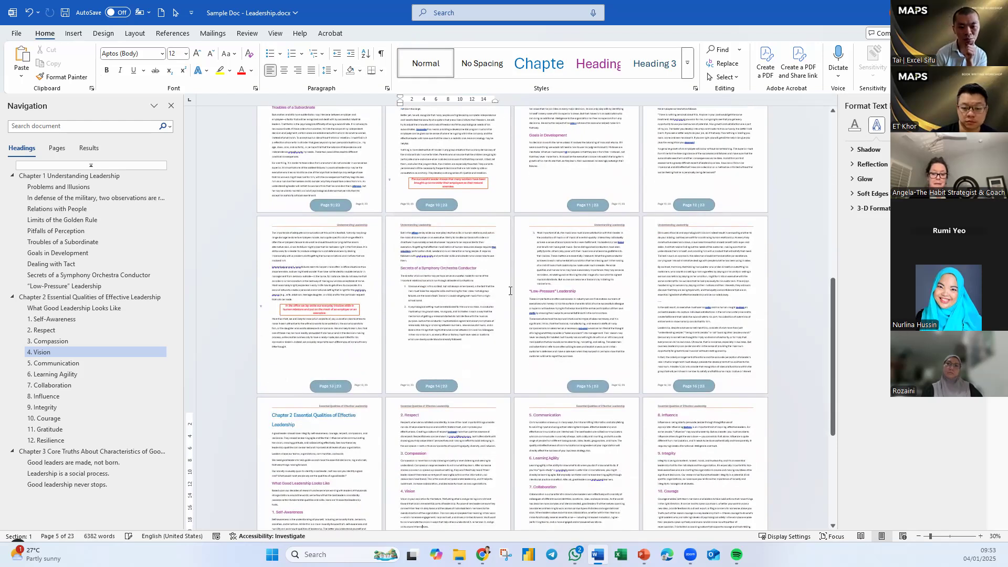
scroll(510, 290, up, 1)
scroll(537, 210, up, 3)
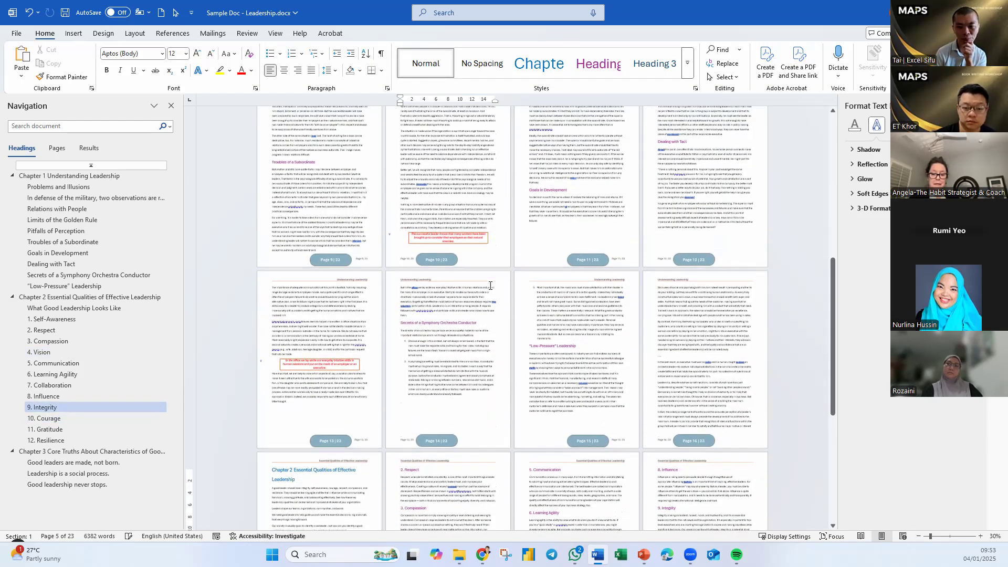
click(465, 284)
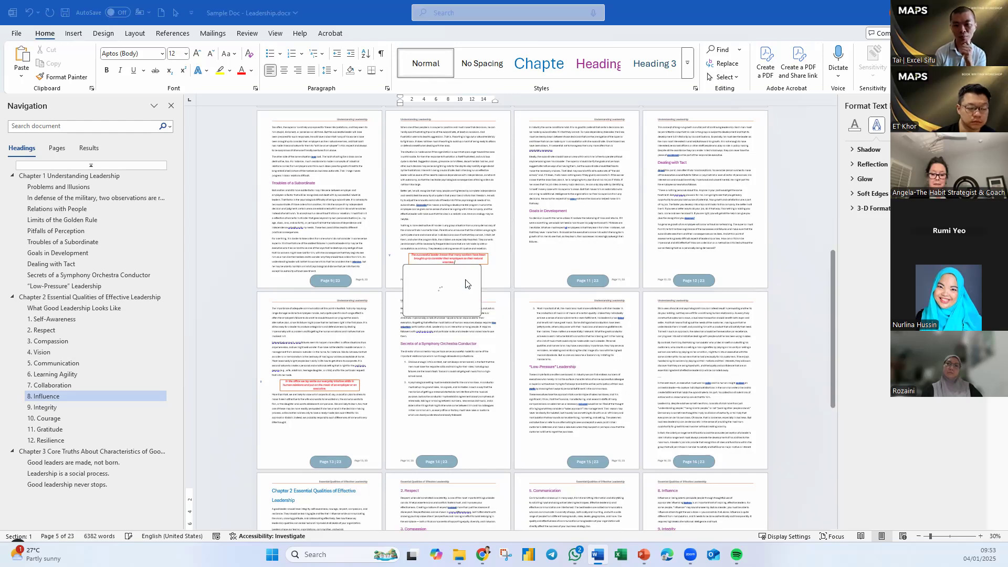
click(789, 283)
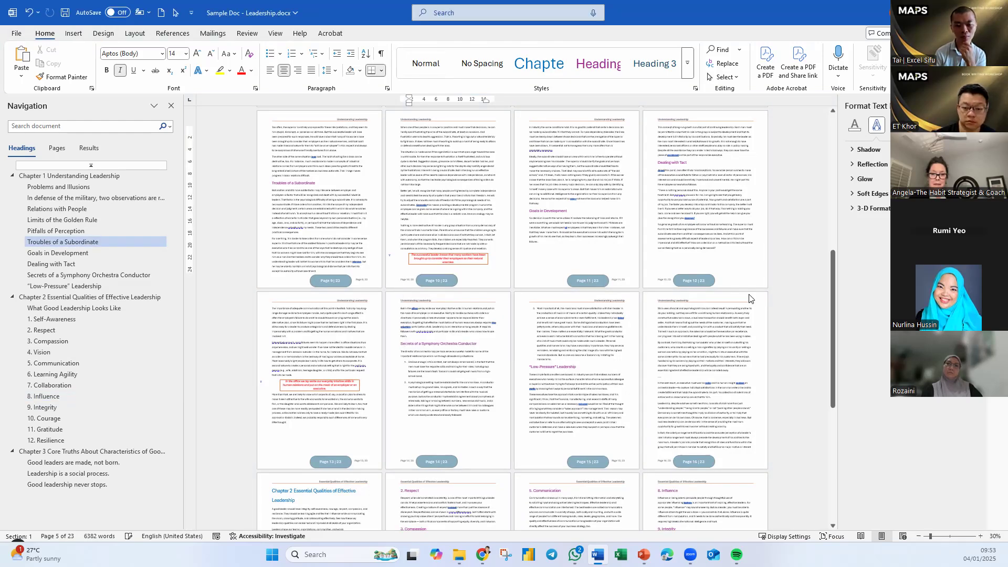
Step: Rotate the even page footer's page number shape a quarter turn counterclockwise and move it against the page's left edge
scroll(466, 304, up, 7)
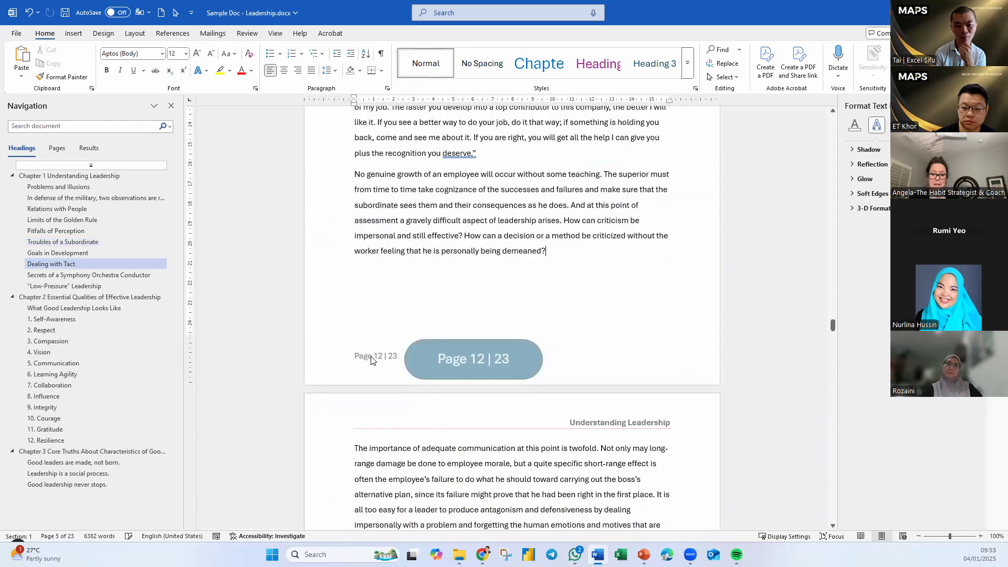
double_click(575, 359)
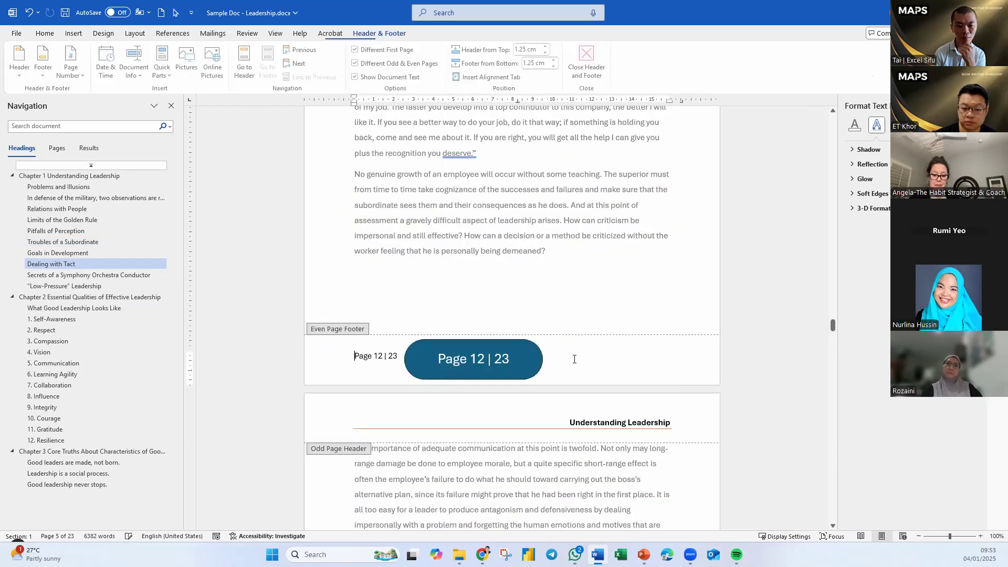
click(537, 359)
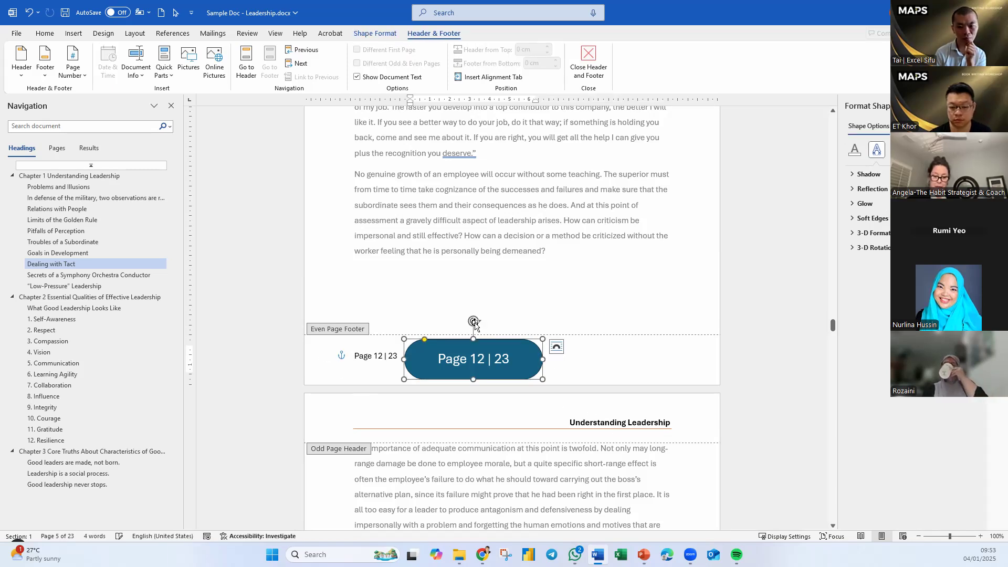
drag(474, 322, 420, 351)
drag(493, 342, 348, 293)
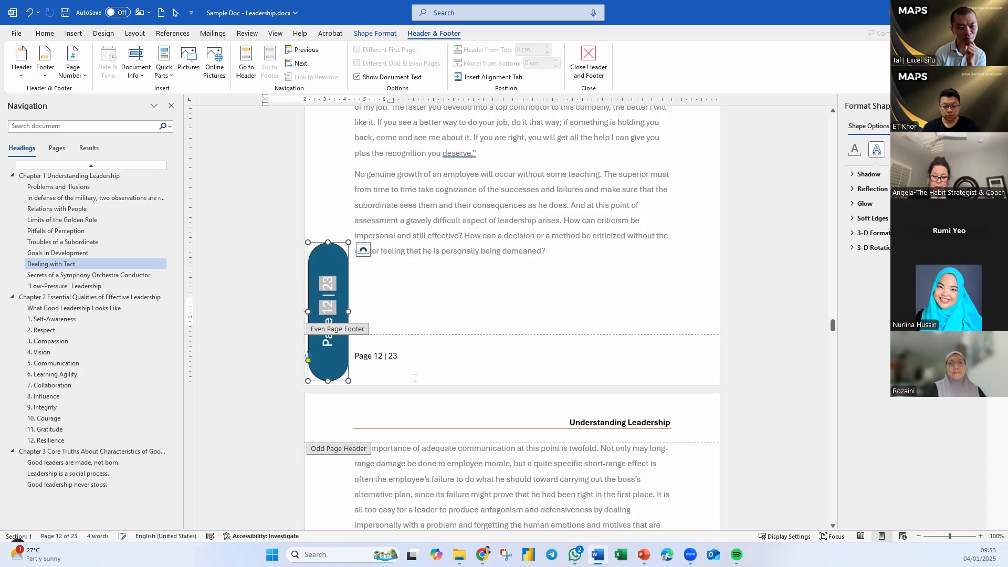
Step: Rotate the odd page footer's page number shape a quarter turn clockwise and move it against the page's right edge
scroll(462, 387, down, 15)
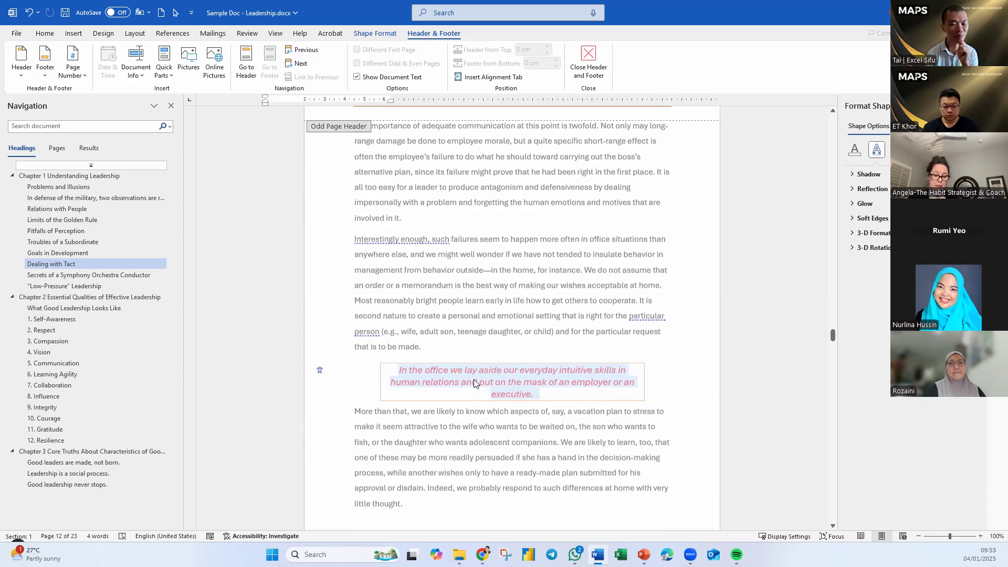
scroll(475, 378, down, 2)
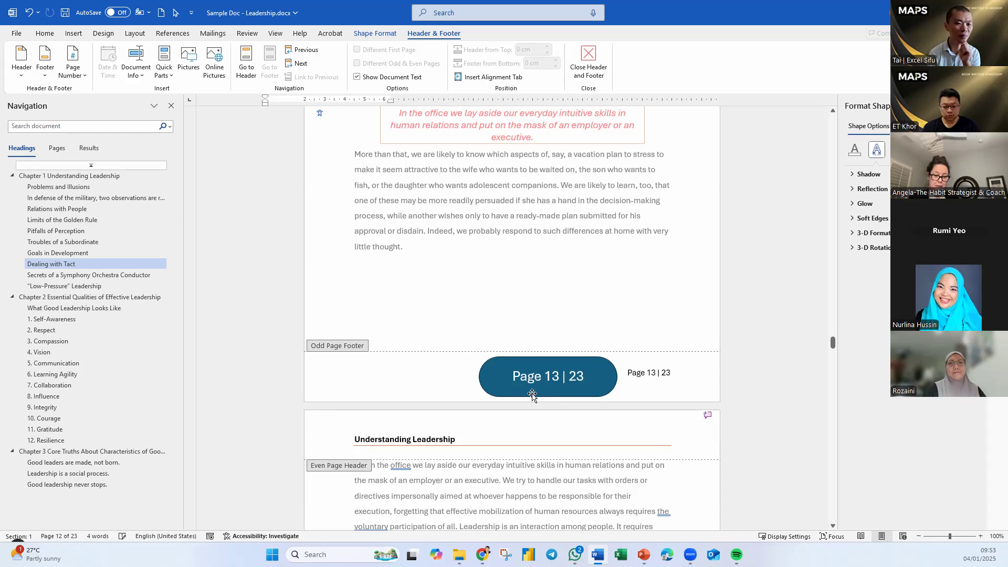
click(504, 398)
drag(546, 337, 629, 381)
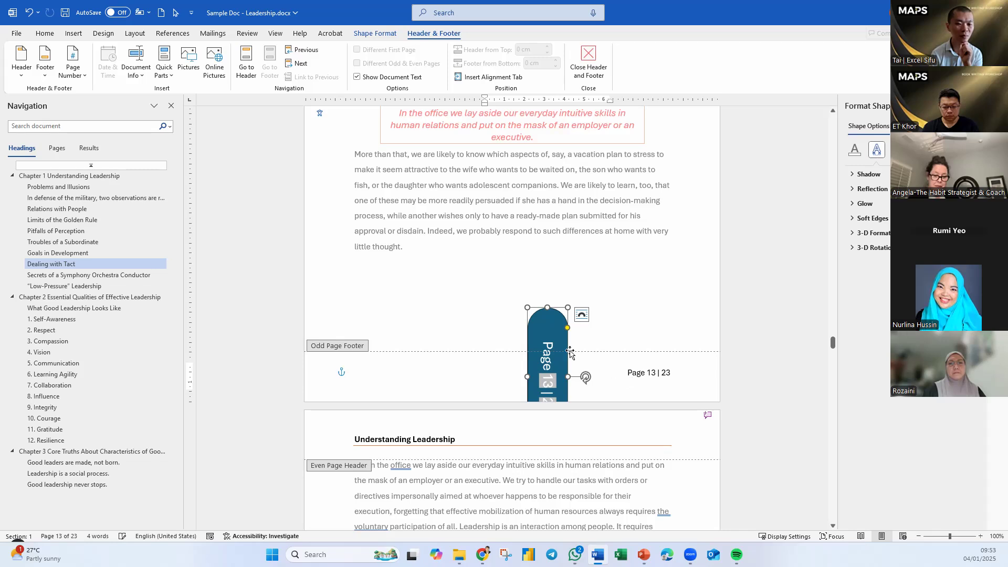
drag(566, 359, 713, 310)
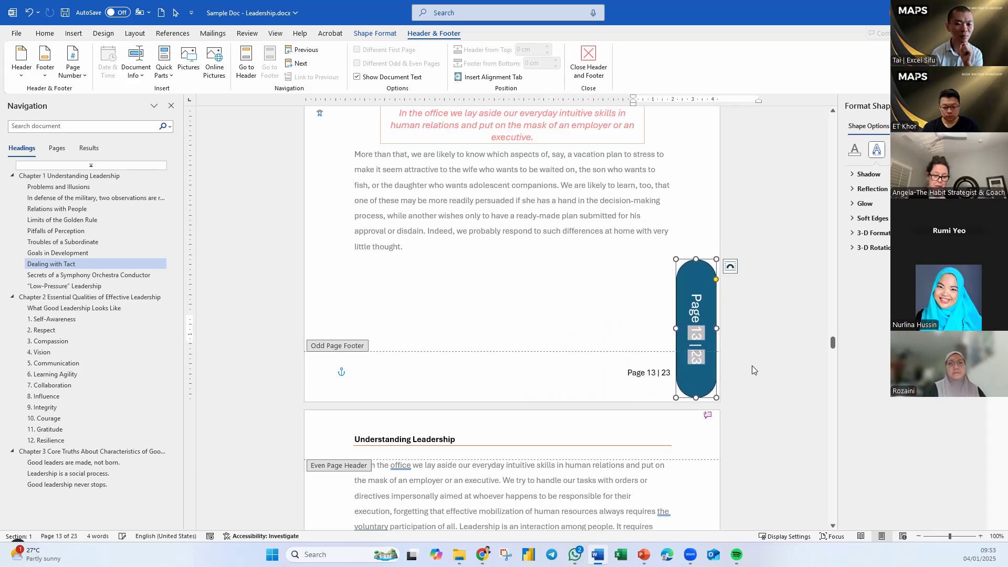
Step: Leave header and footer editing and examine the vertical page number shapes across all pages of the document
click(589, 62)
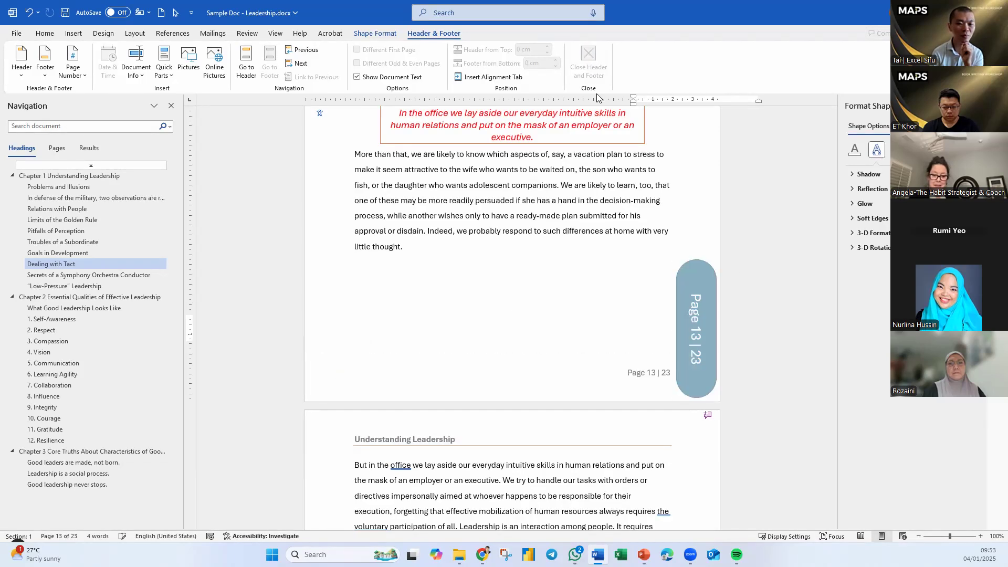
scroll(517, 348, down, 8)
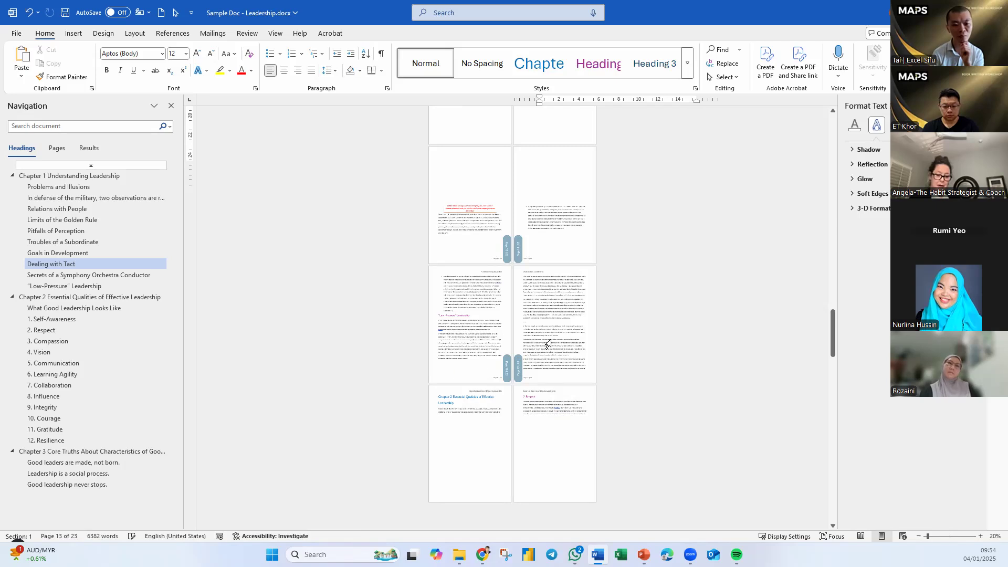
scroll(552, 340, down, 1)
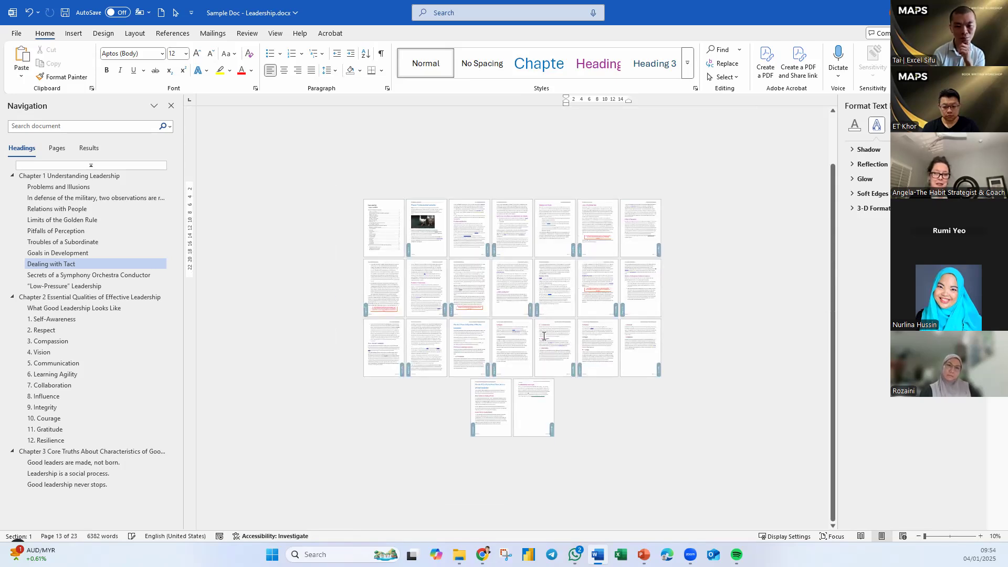
scroll(544, 336, up, 1)
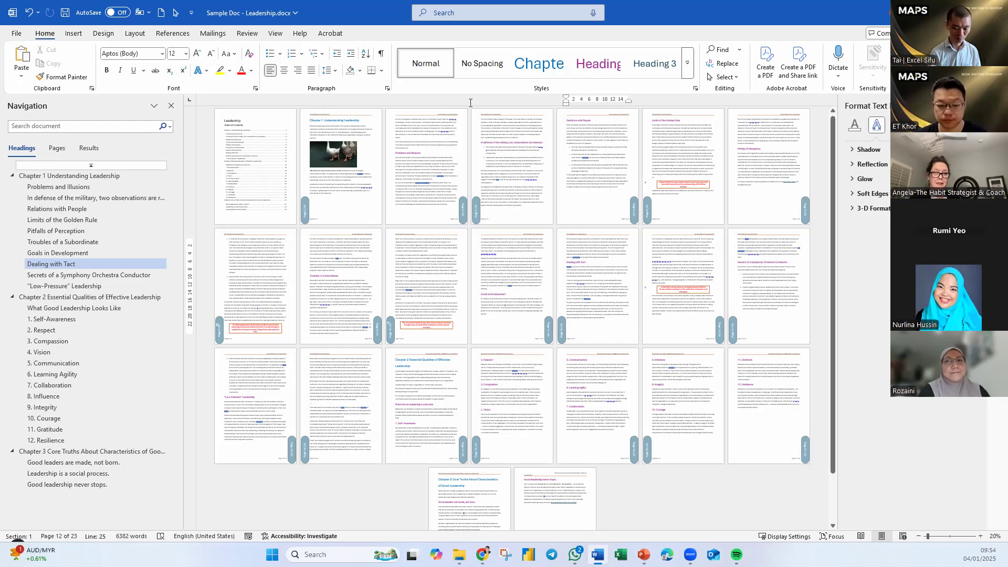
Step: Delete the vertical page number shapes from both the odd and the even page footers
ctrl+scroll(369, 211, up, 4)
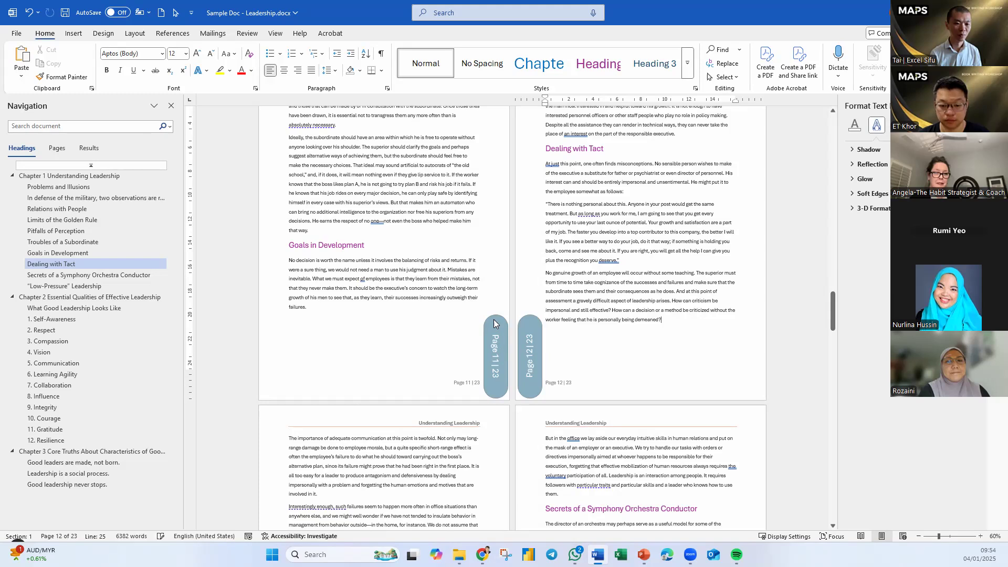
double_click(418, 387)
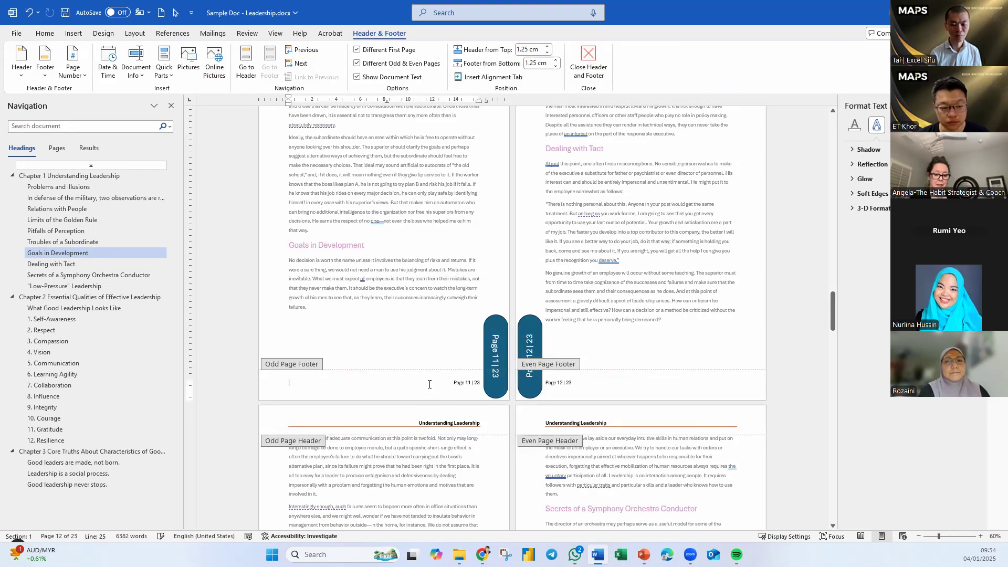
click(507, 322)
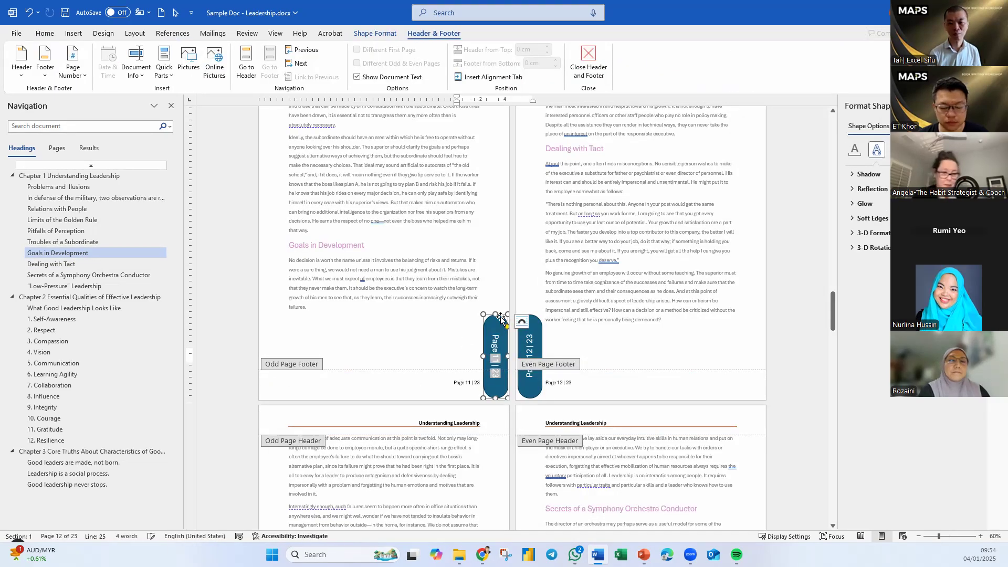
key(Delete)
click(526, 321)
key(Delete)
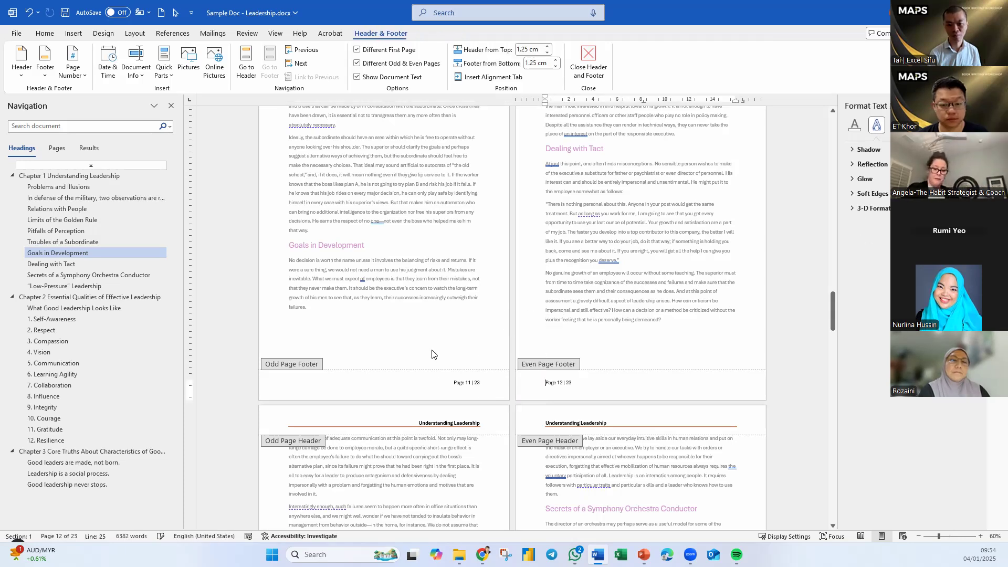
click(442, 387)
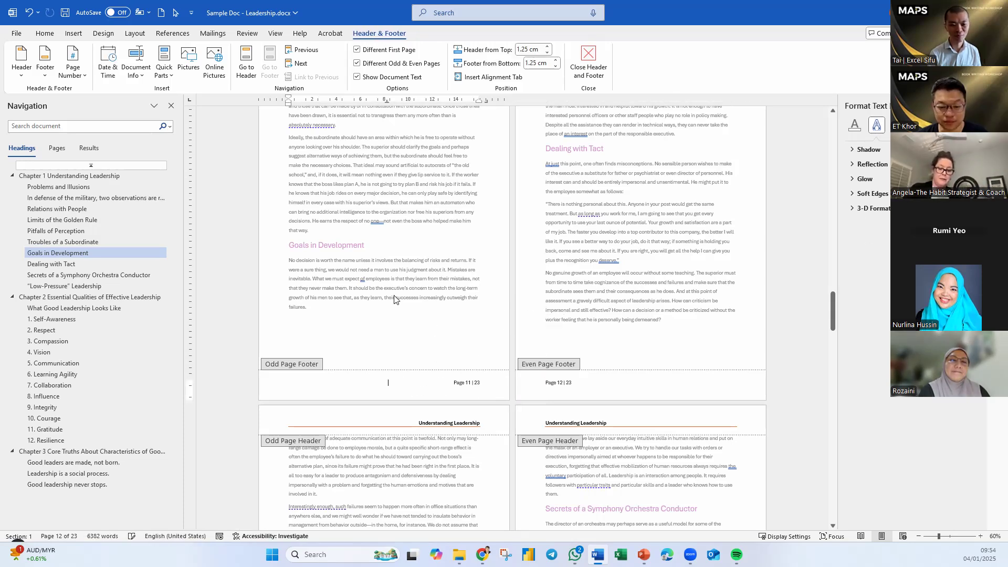
Step: Go to the Chapter 1 Understanding Leadership heading and review the contents page and the first chapter page
scroll(394, 299, up, 3)
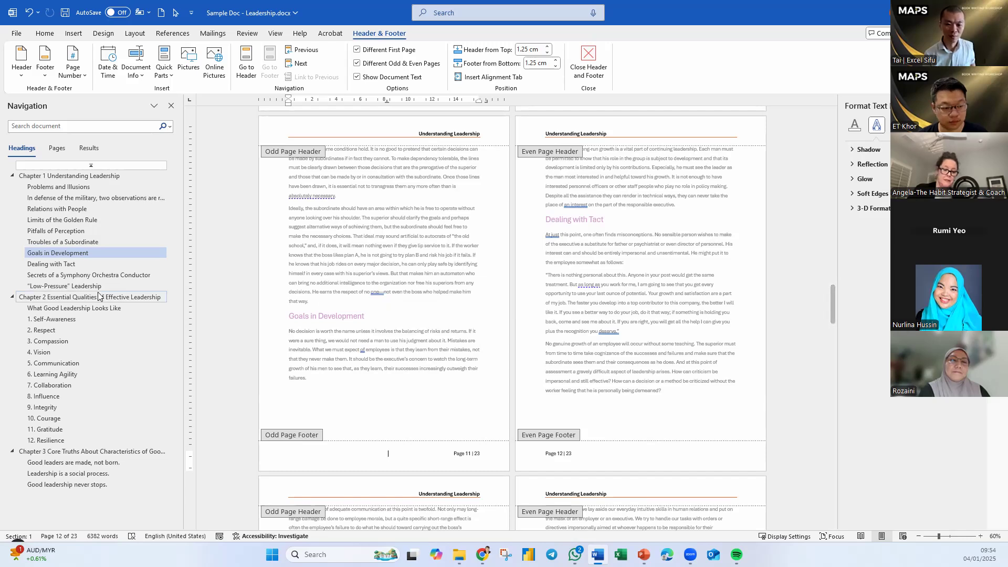
click(33, 178)
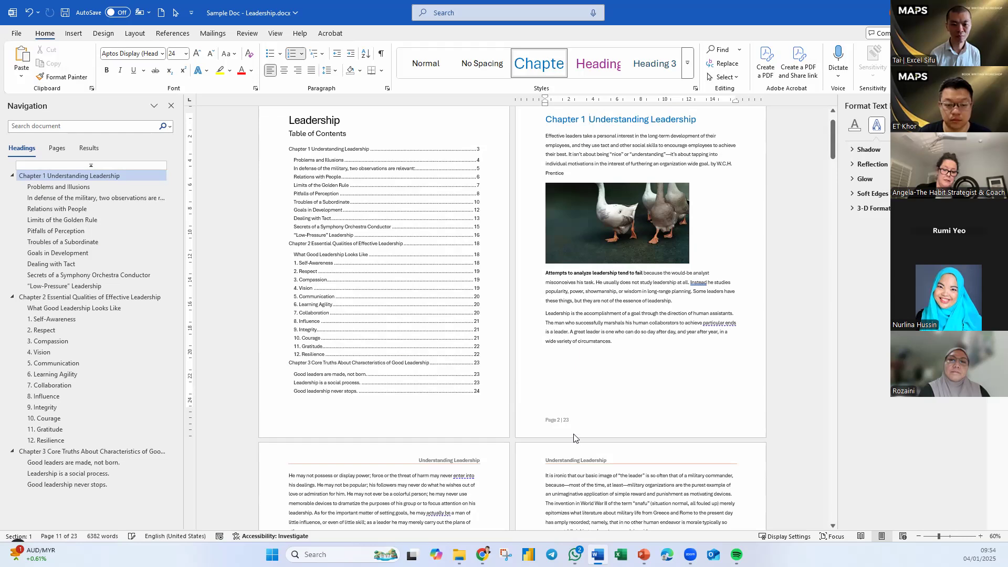
click(473, 411)
scroll(473, 411, up, 1)
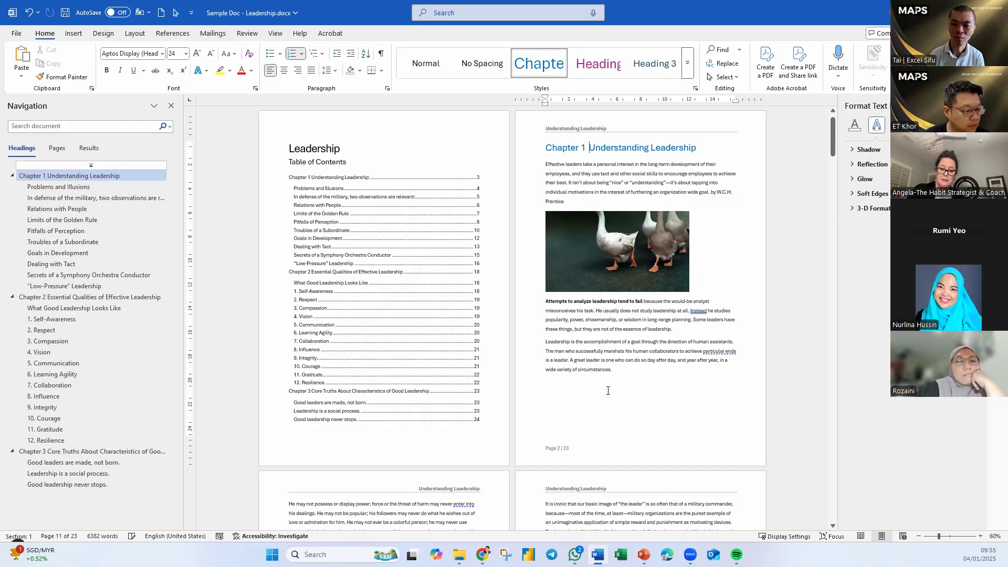
click(618, 370)
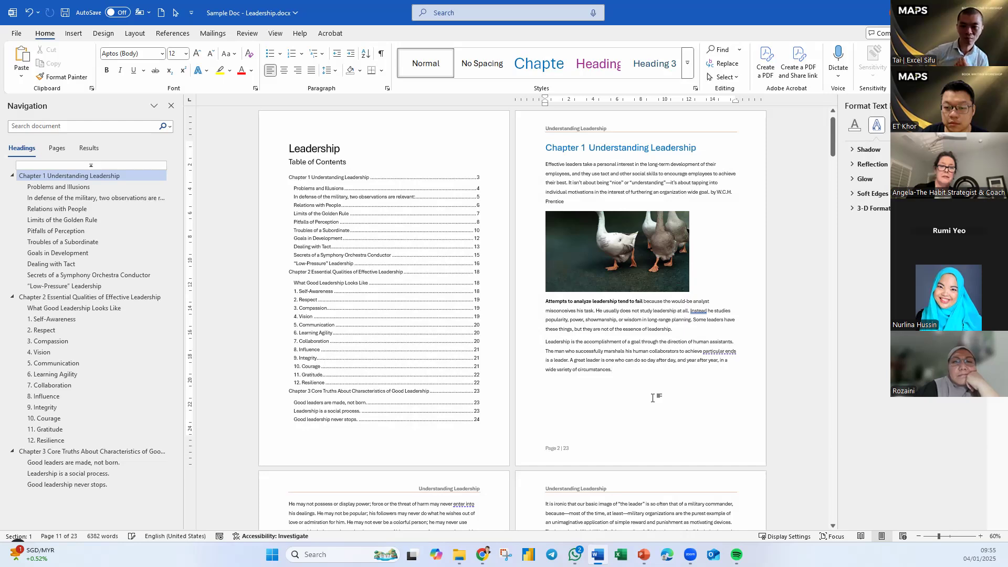
Step: Create a new blank document and set its paper size to A5 (14.8 cm x 21 cm)
click(164, 15)
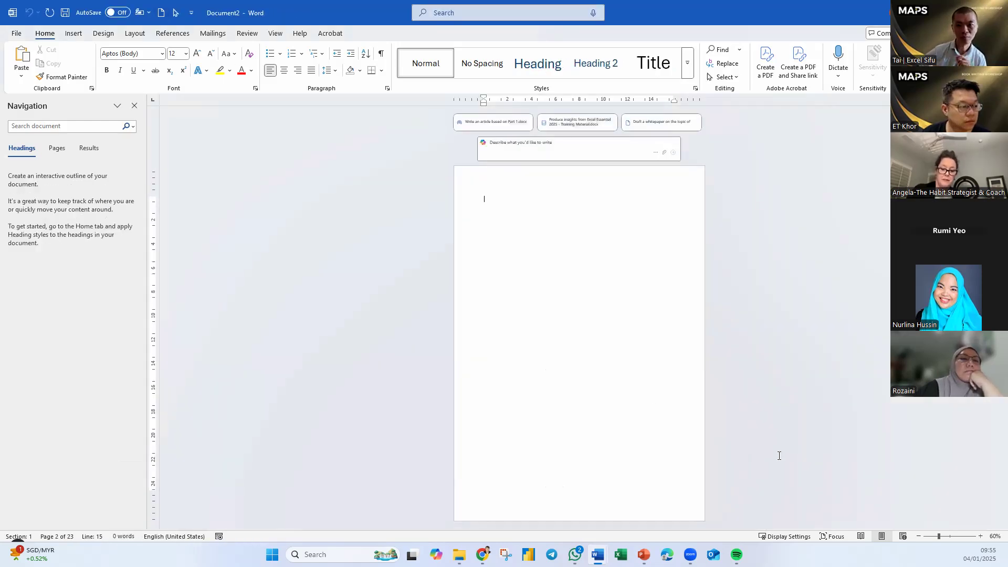
scroll(754, 448, up, 3)
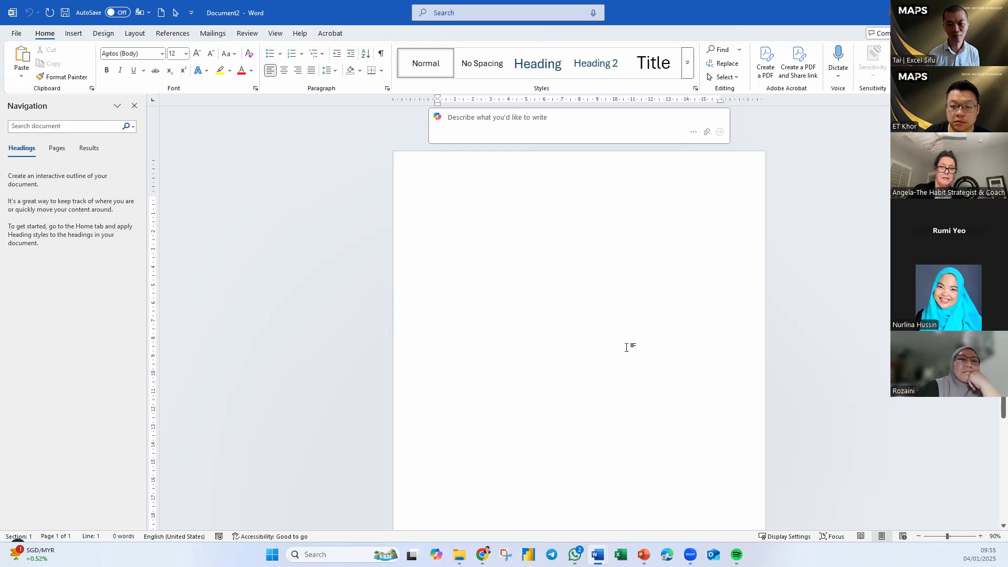
click(133, 36)
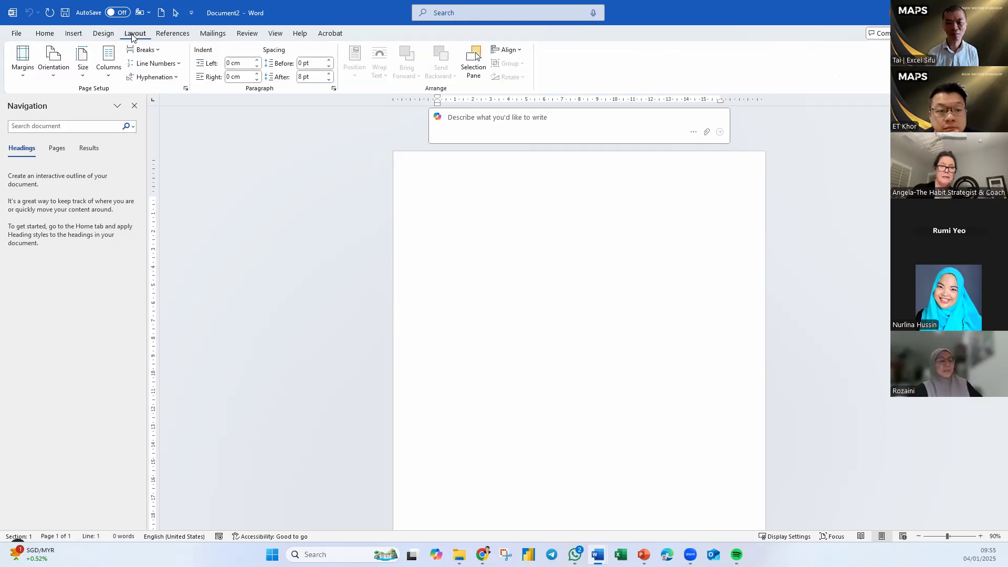
click(82, 78)
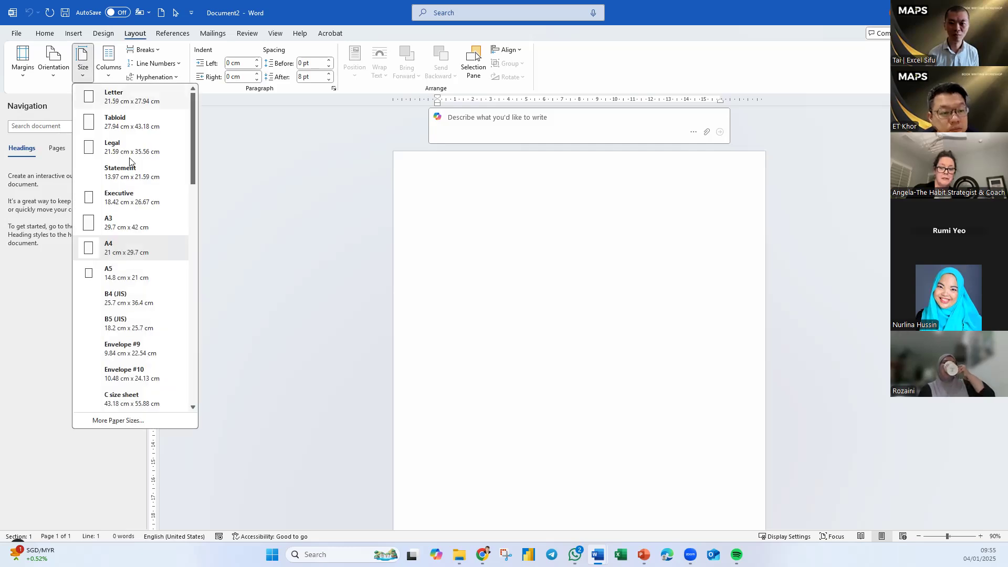
click(132, 278)
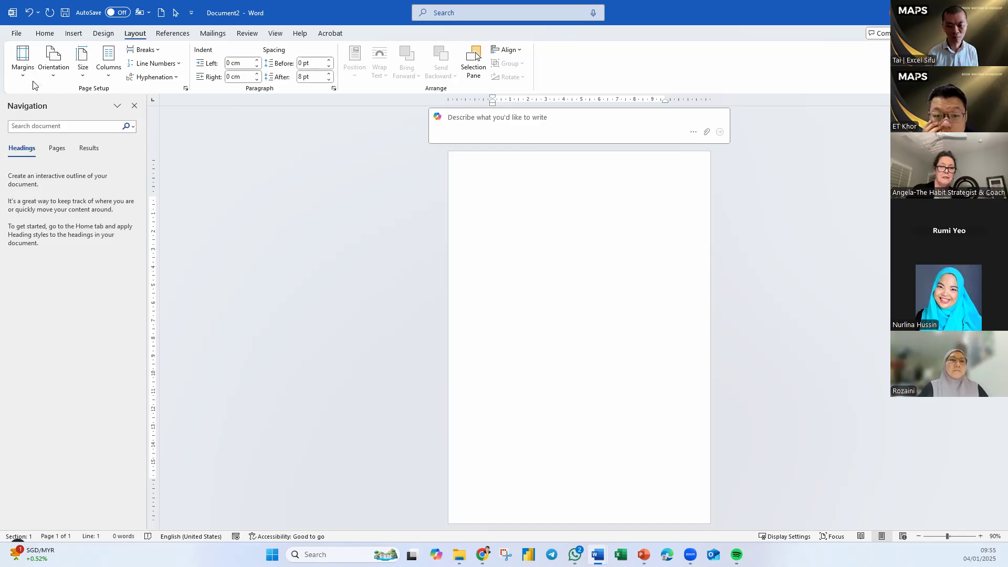
Step: Review the margin presets, reapply the A5 paper size and apply the Moderate margins to the blank document
click(24, 71)
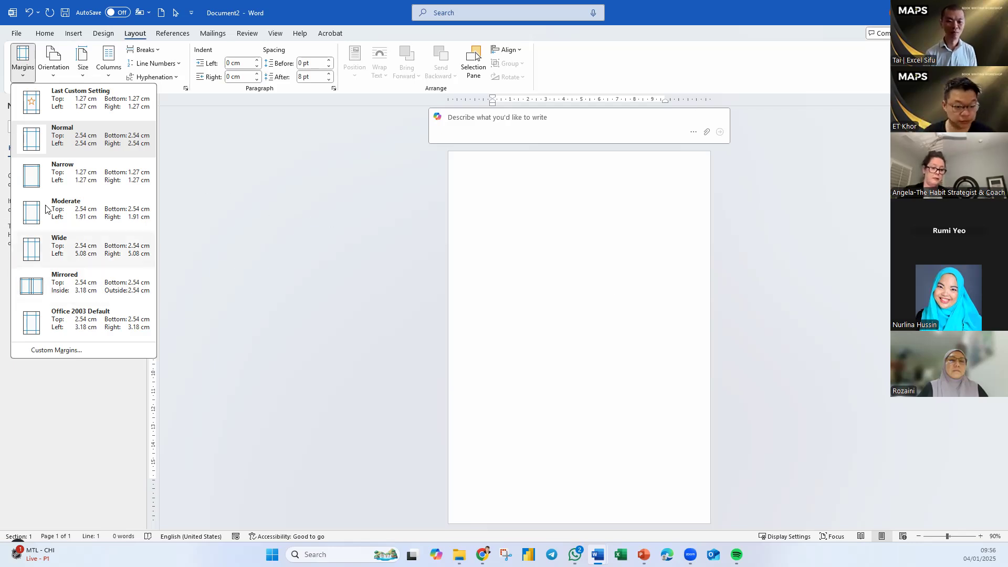
click(83, 78)
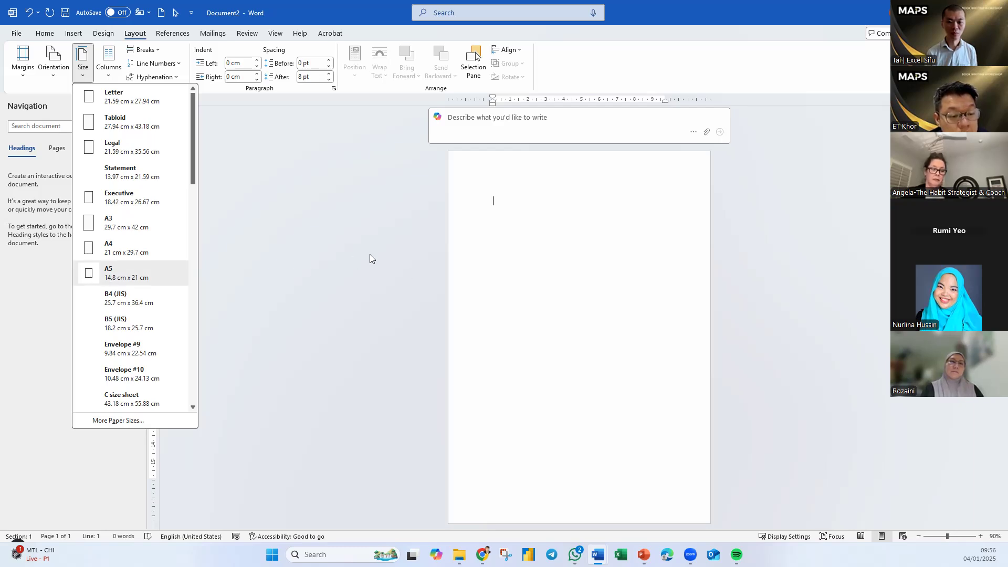
click(124, 278)
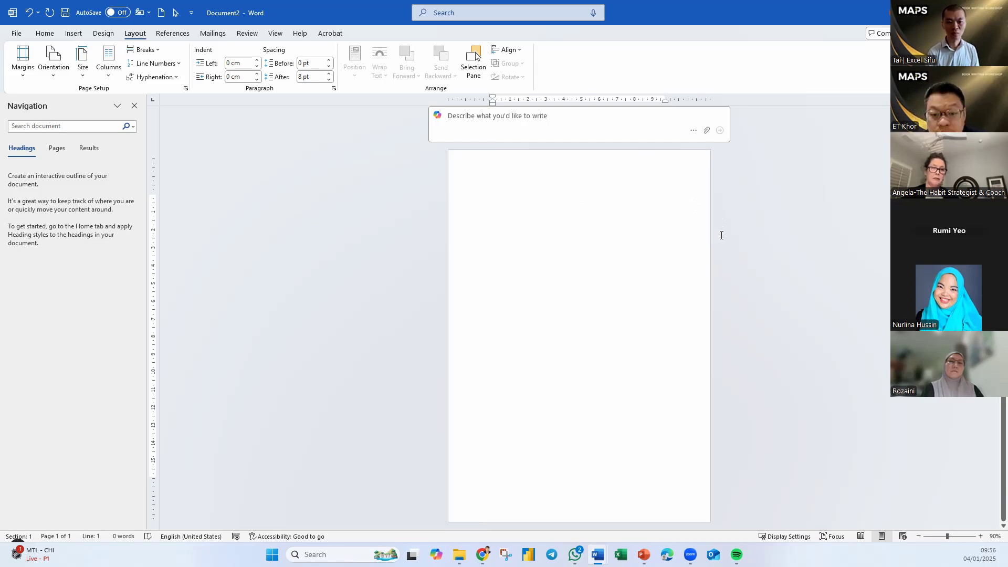
click(24, 68)
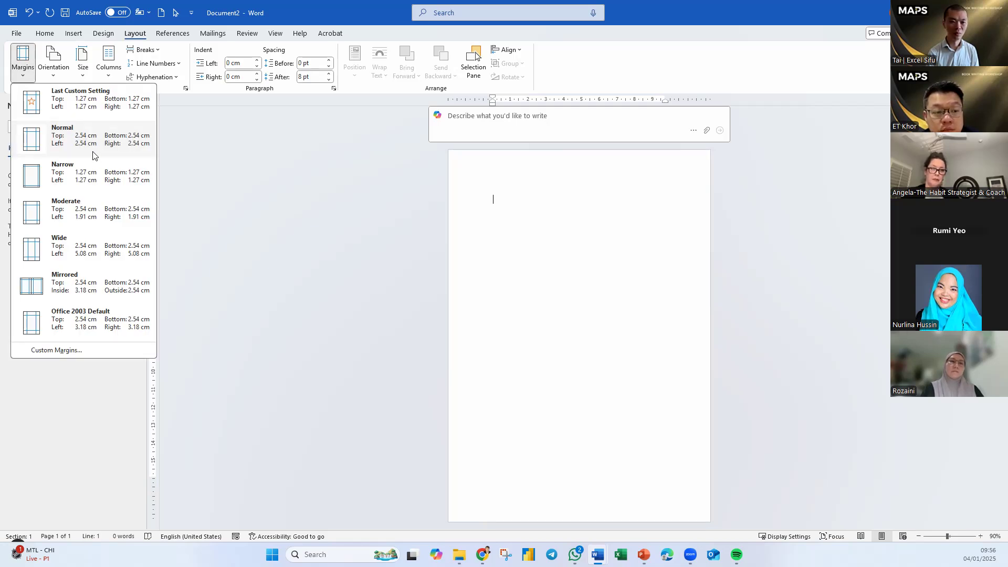
click(97, 213)
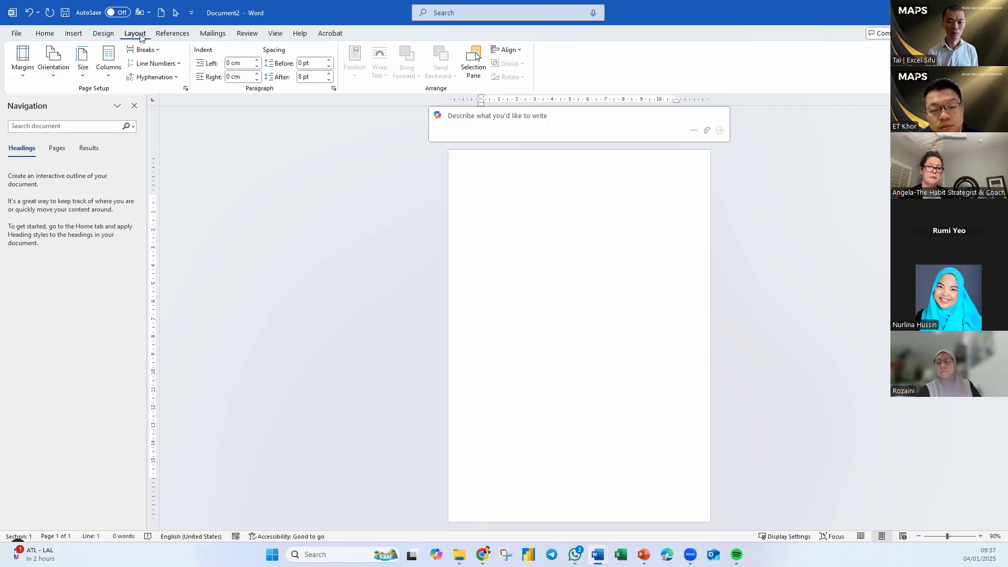
Step: Reapply the A5 paper size (14.8 cm x 21 cm) and review the margin presets and custom margin settings
click(82, 77)
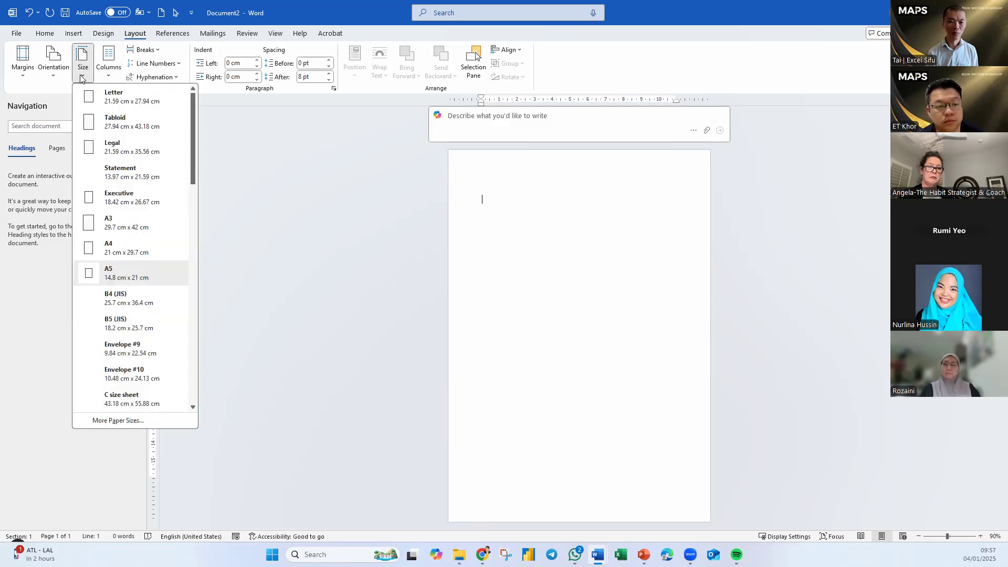
click(121, 274)
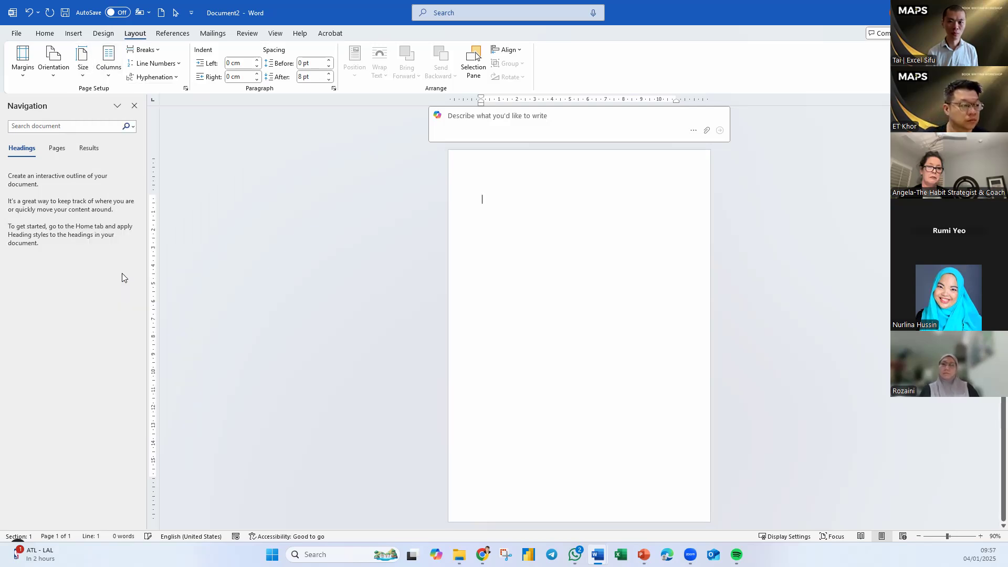
click(23, 62)
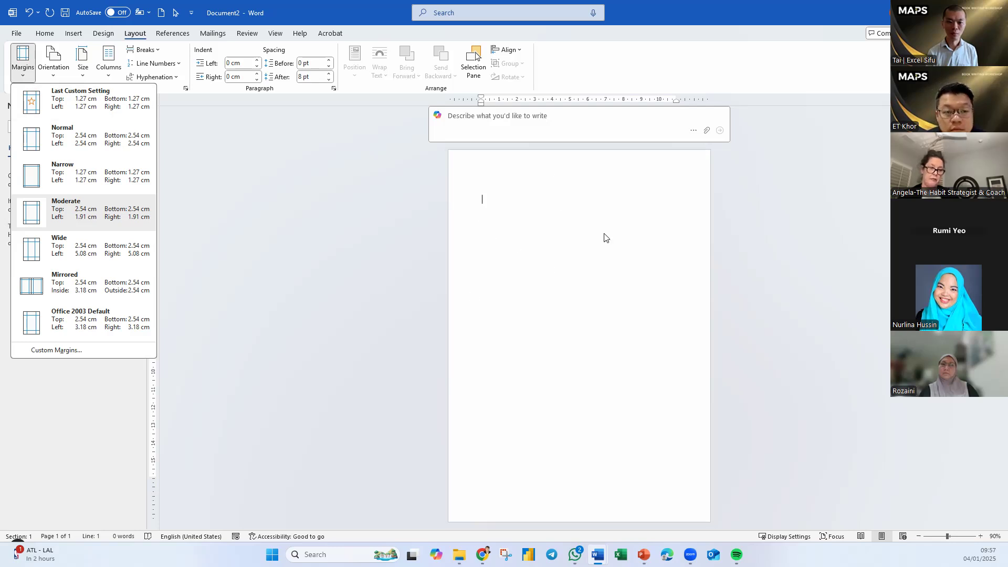
click(57, 350)
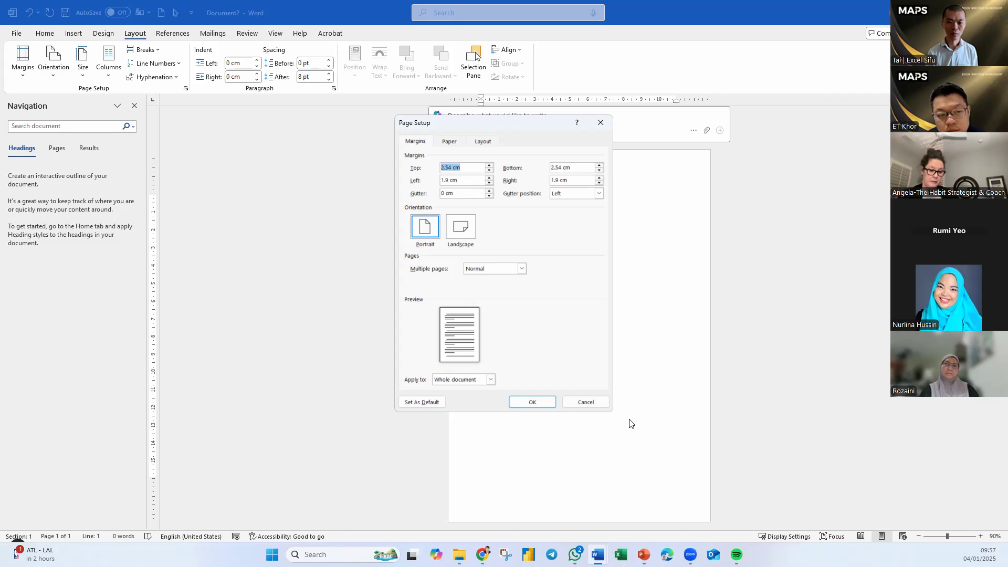
click(586, 402)
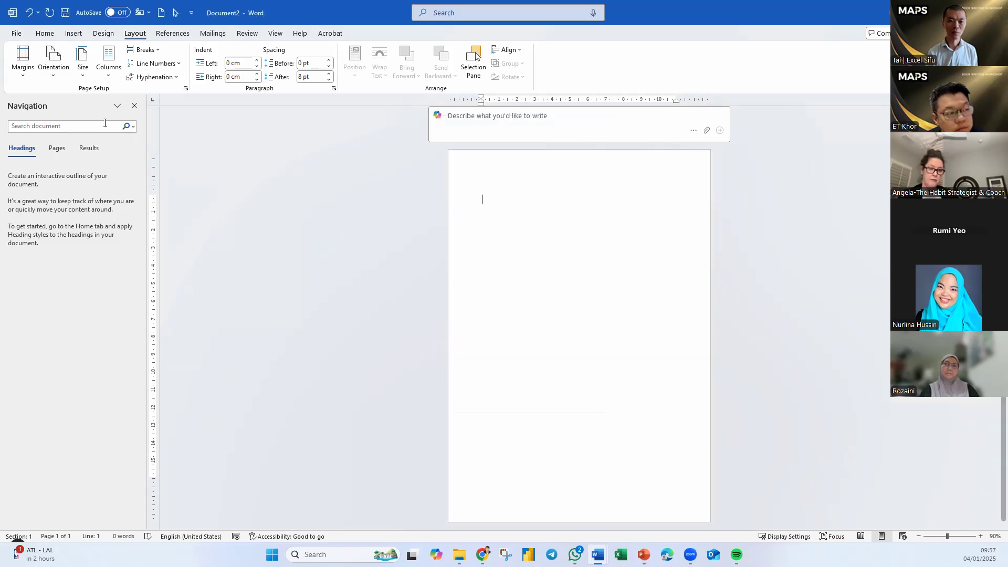
click(28, 77)
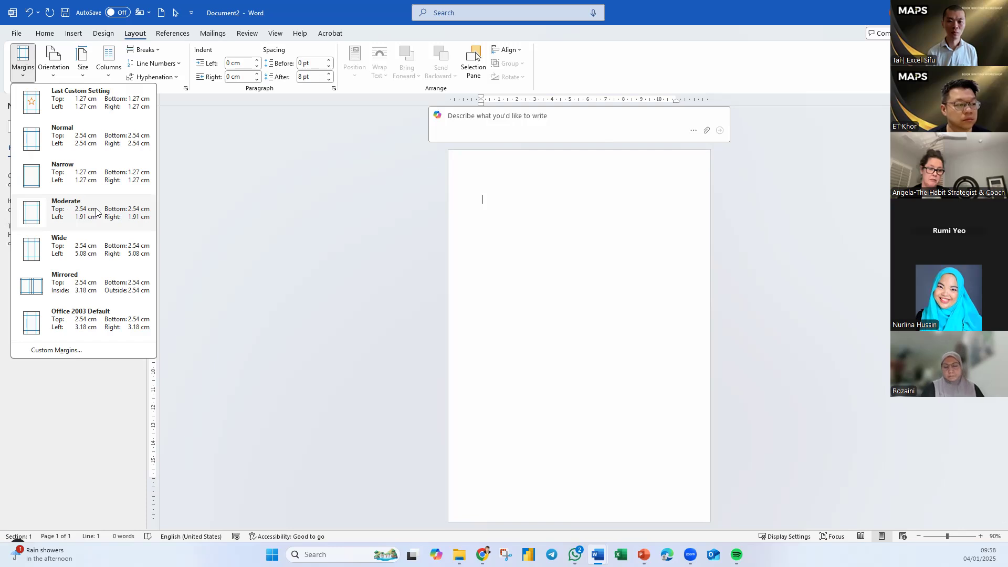
click(261, 254)
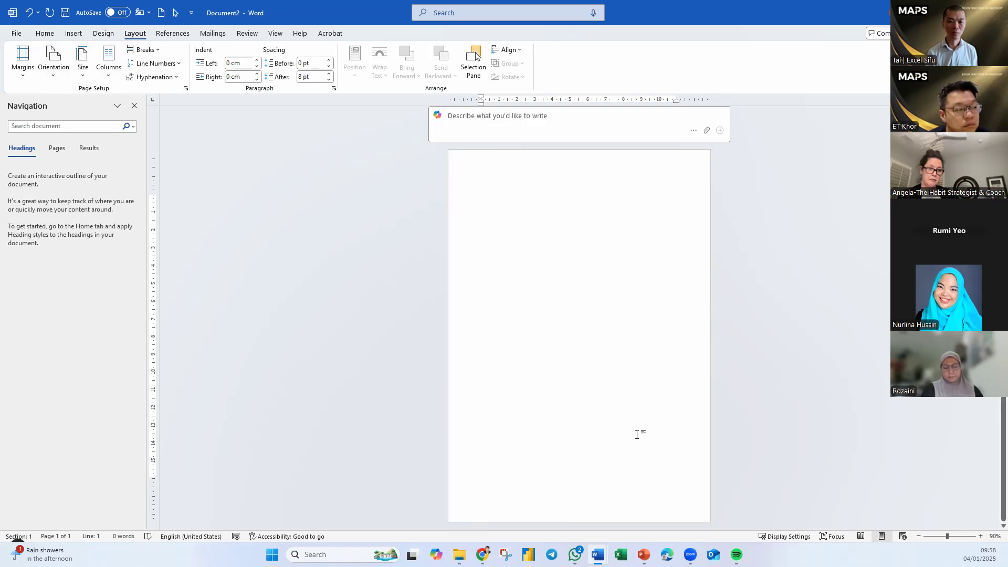
Step: Review the gallery of document themes available for the blank document
click(104, 33)
click(22, 74)
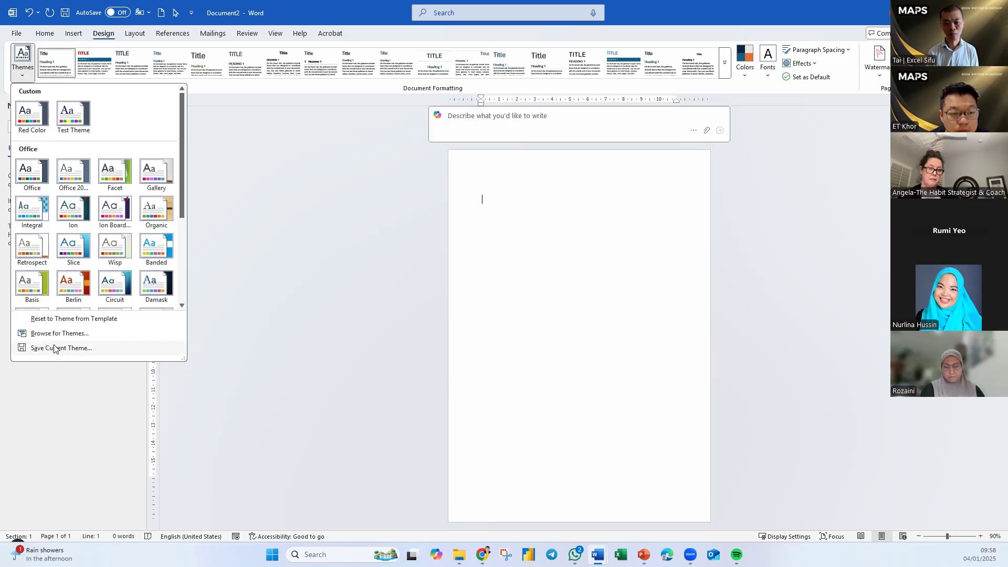
click(303, 350)
click(22, 62)
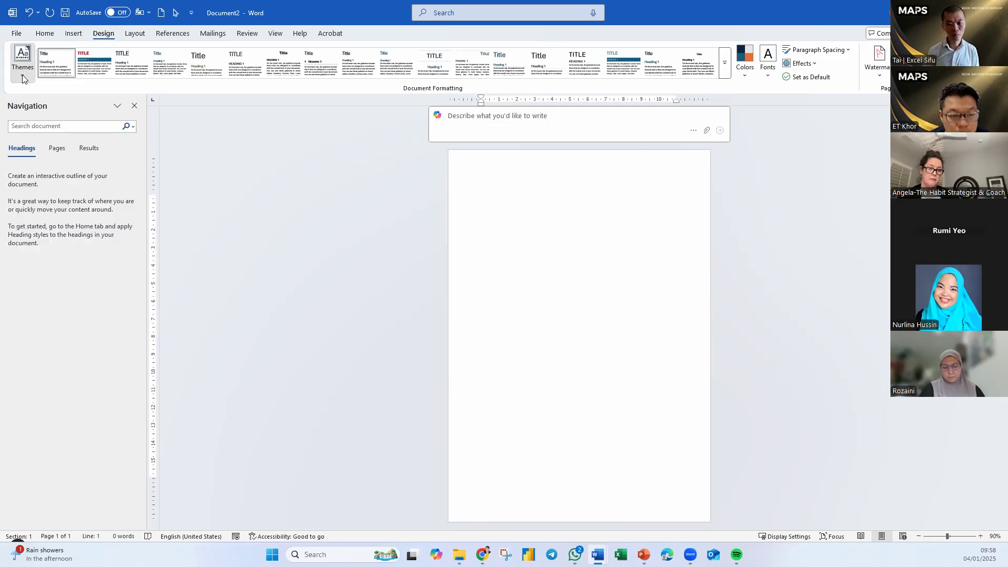
click(342, 271)
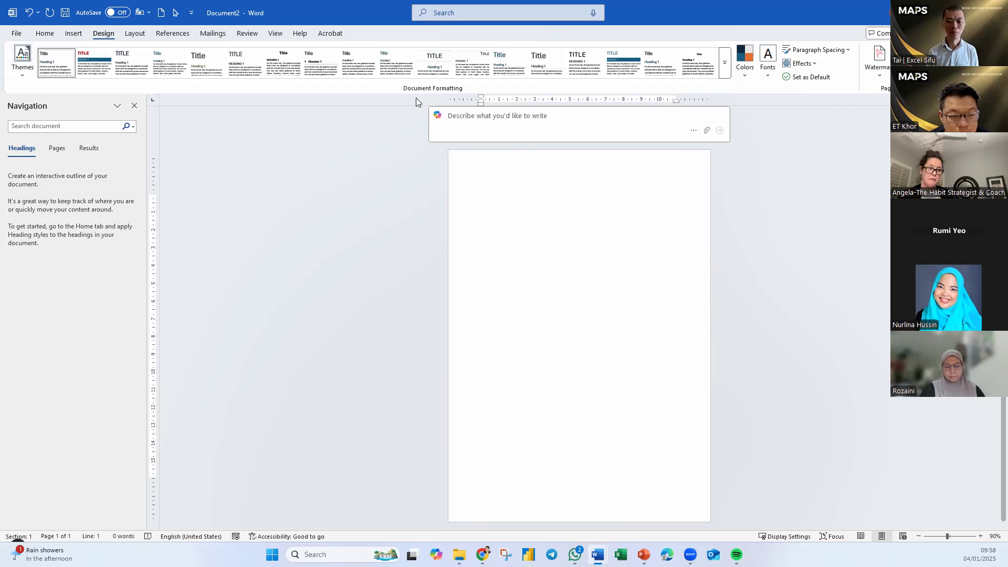
Step: Start a custom theme color set with Accent 1 purple, Accent 2 light blue and Accent 3 mauve
click(750, 78)
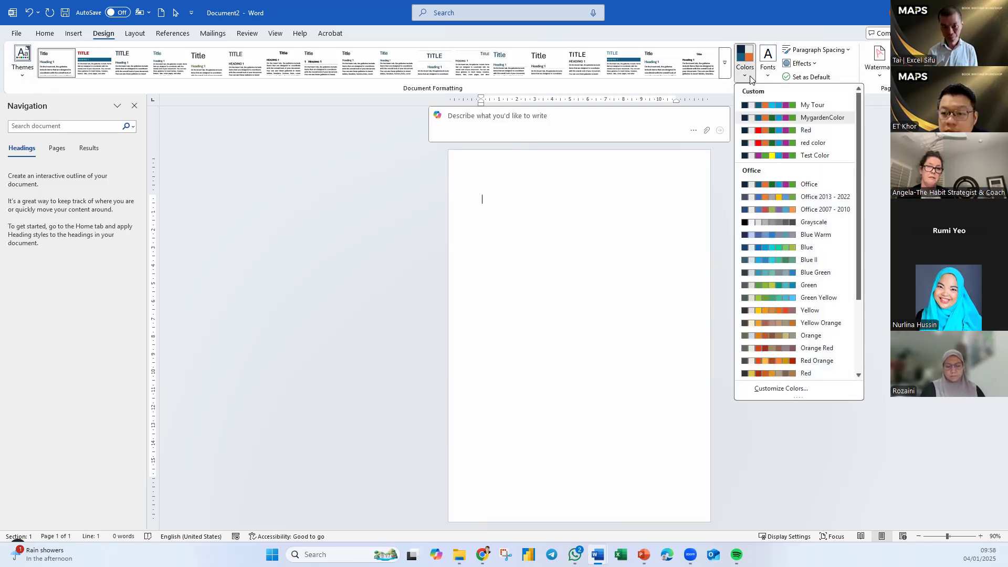
click(780, 389)
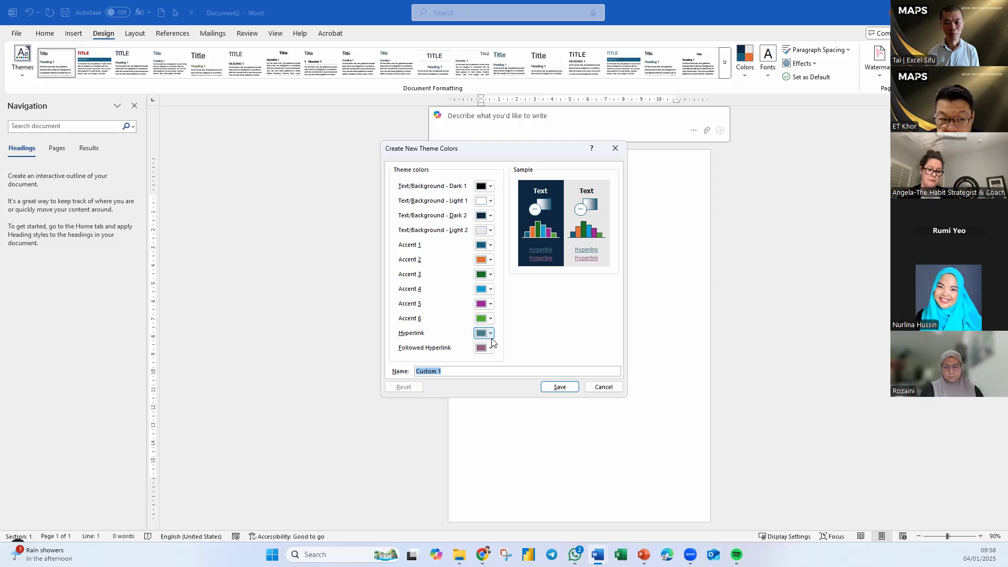
click(485, 247)
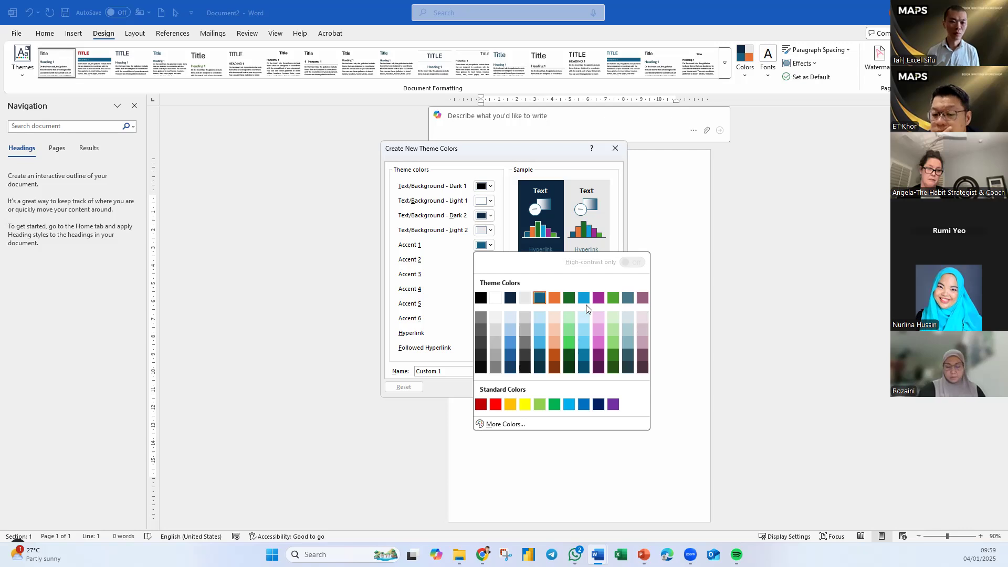
click(598, 297)
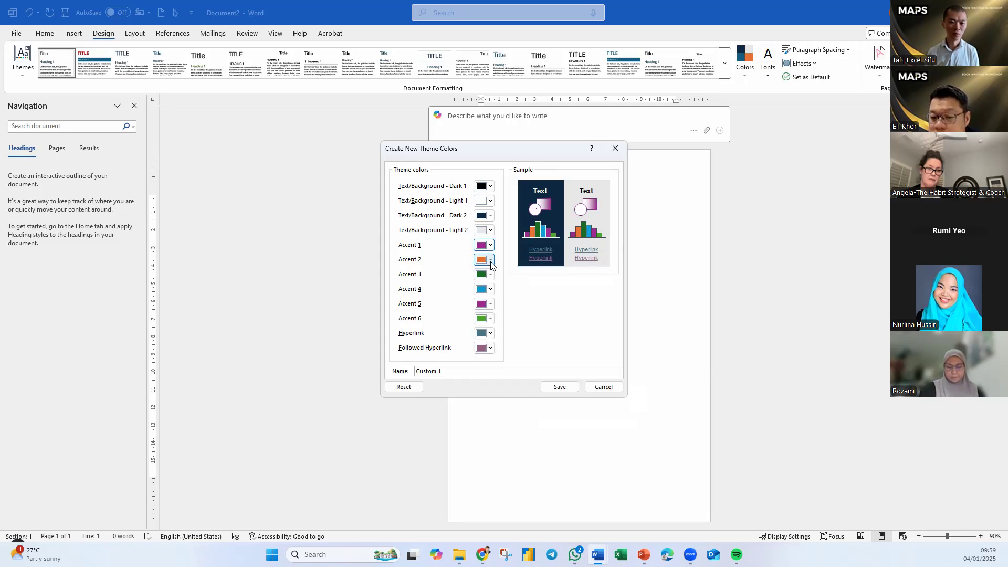
click(491, 262)
click(583, 312)
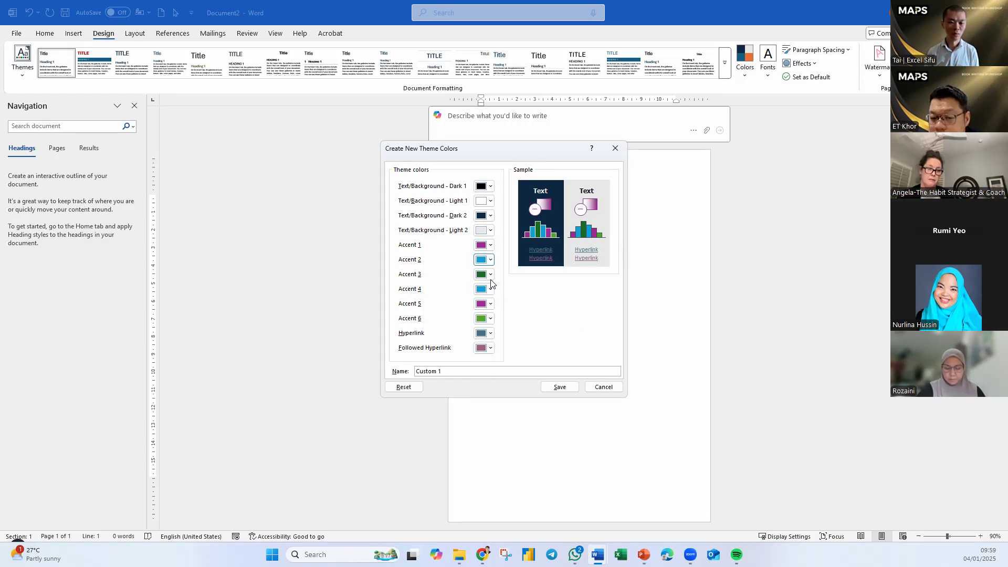
click(489, 276)
click(642, 327)
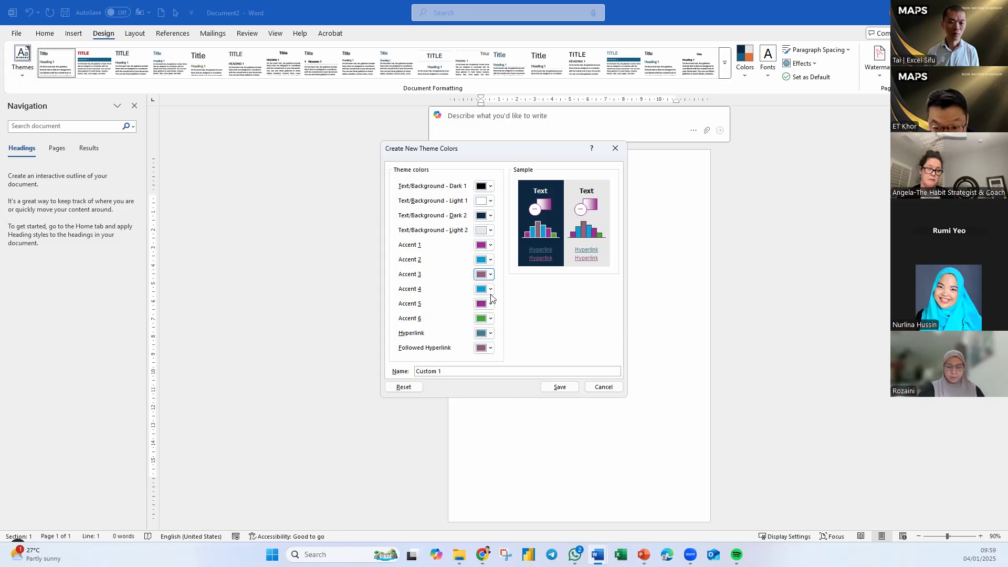
Step: Set Accent 4 to orange, Accent 5 to dark blue and Accent 6 to standard red in the custom color set
click(490, 289)
click(554, 343)
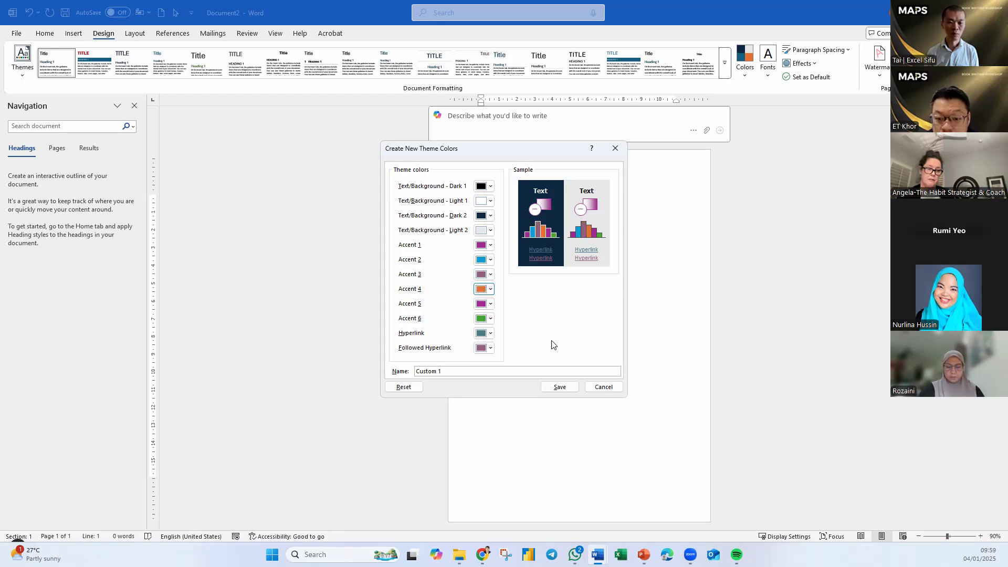
click(489, 305)
click(540, 356)
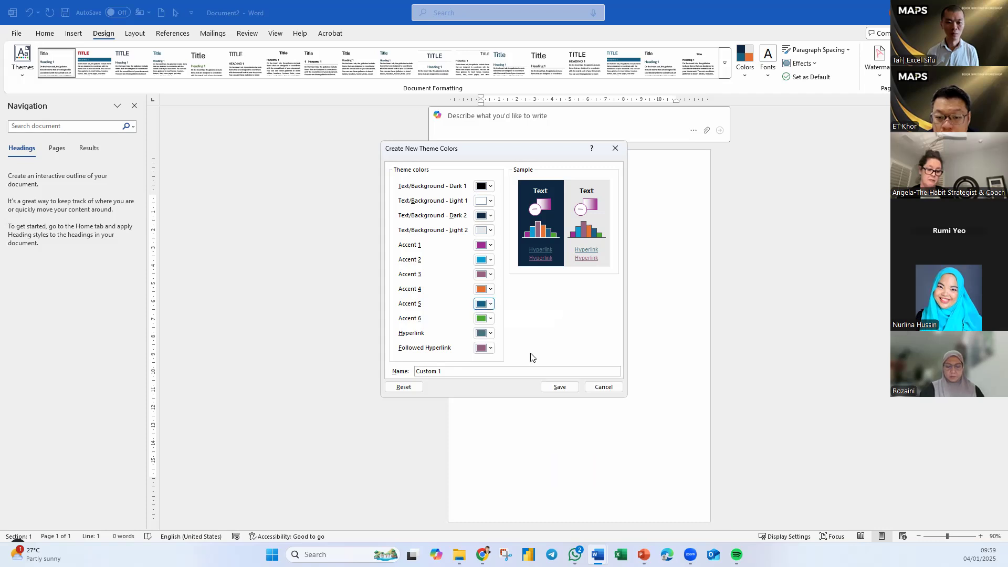
click(490, 318)
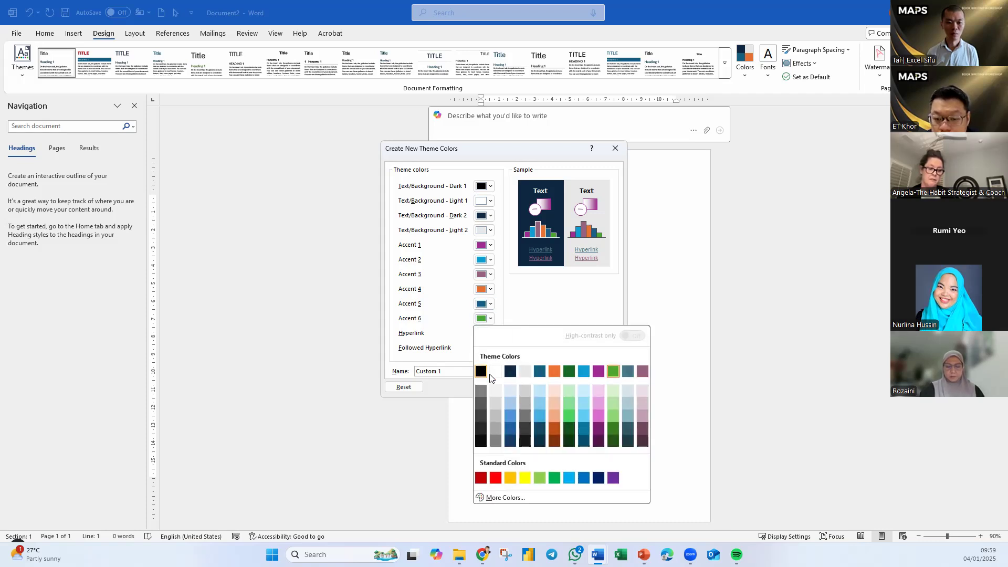
click(496, 478)
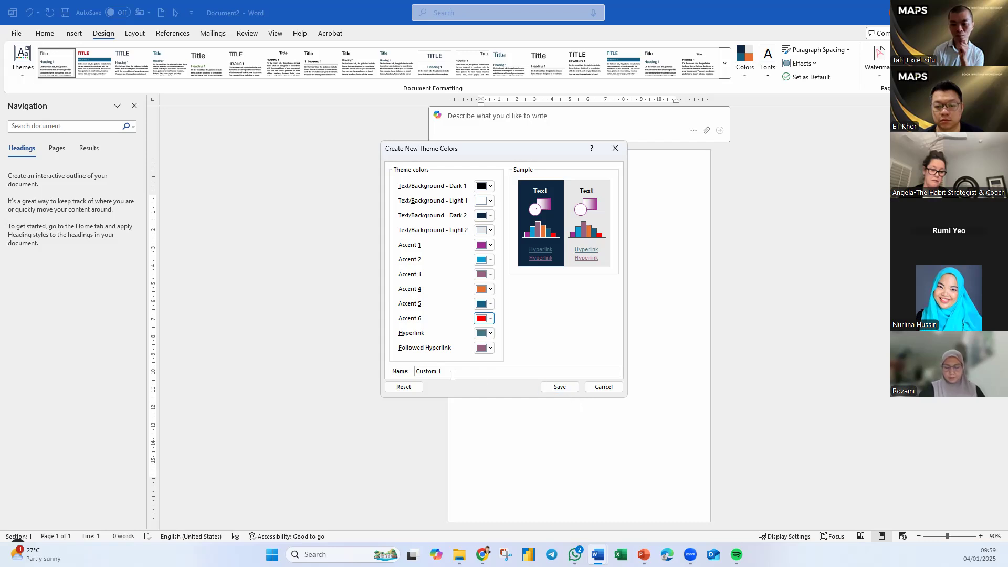
Step: Save the custom theme color set as MyColor and apply it to the document
drag(451, 371, 395, 369)
text(mMyCOl)
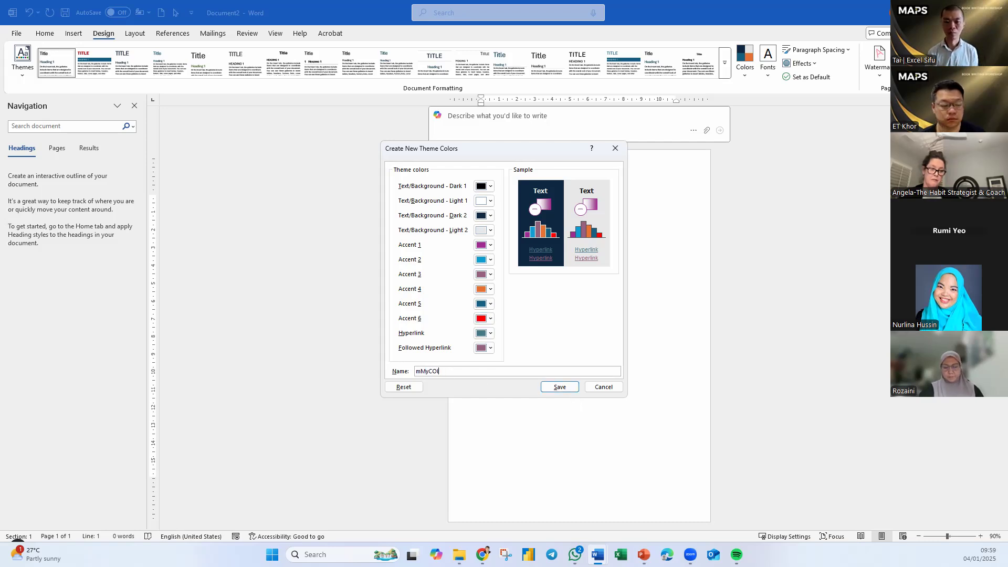
key(BackSpace)
key(BackSpace)
key(BackSpace)
text(MyColor)
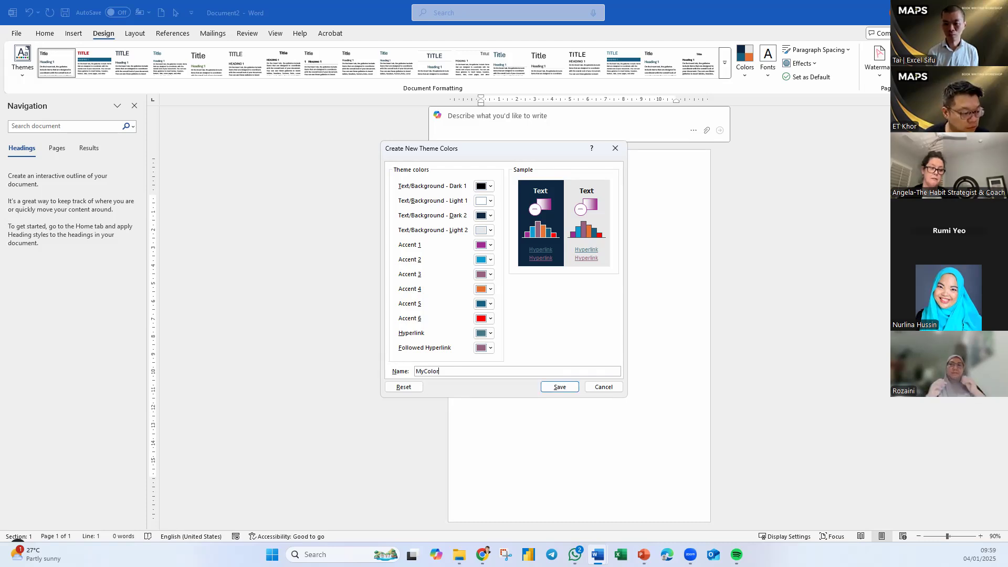
click(571, 388)
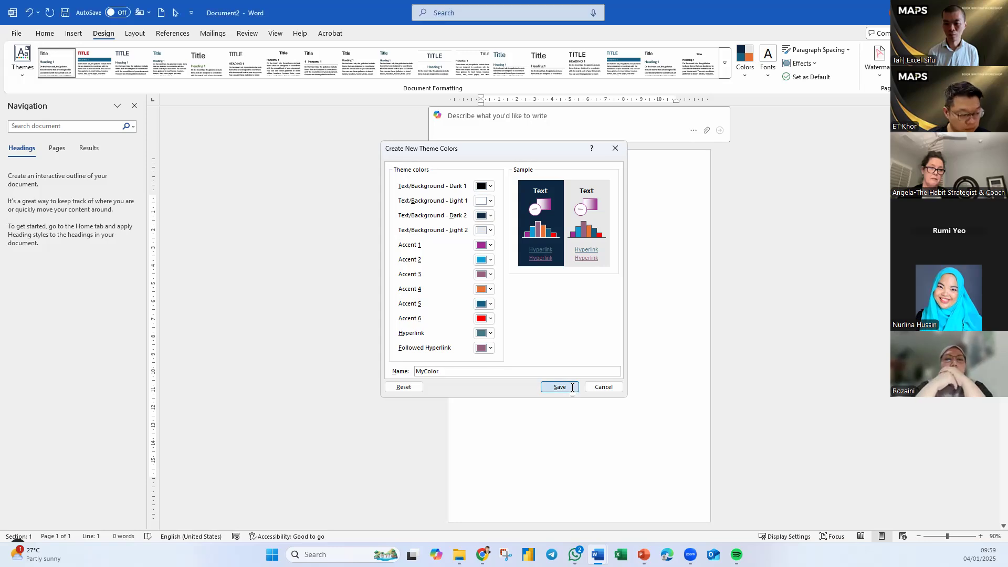
click(745, 78)
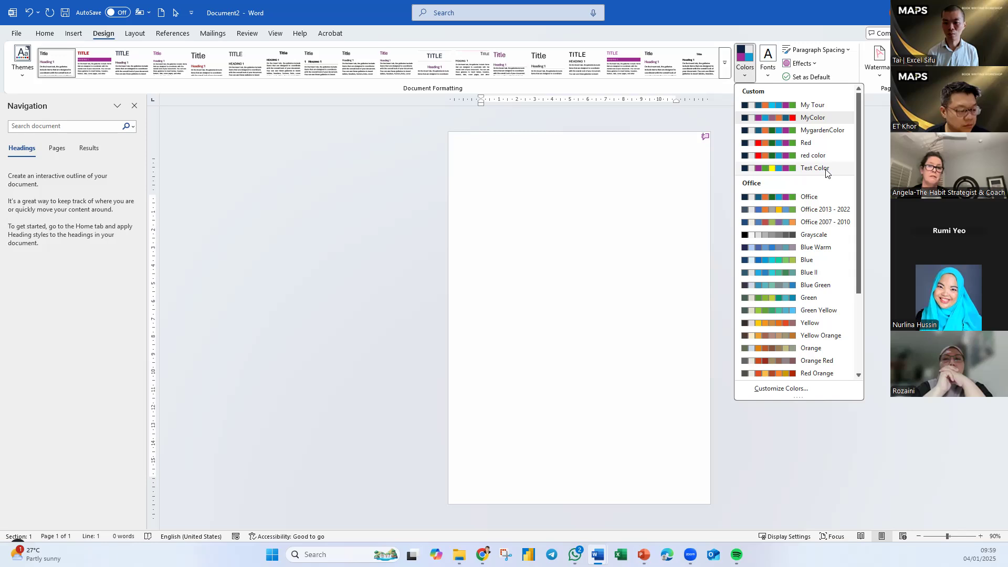
click(814, 120)
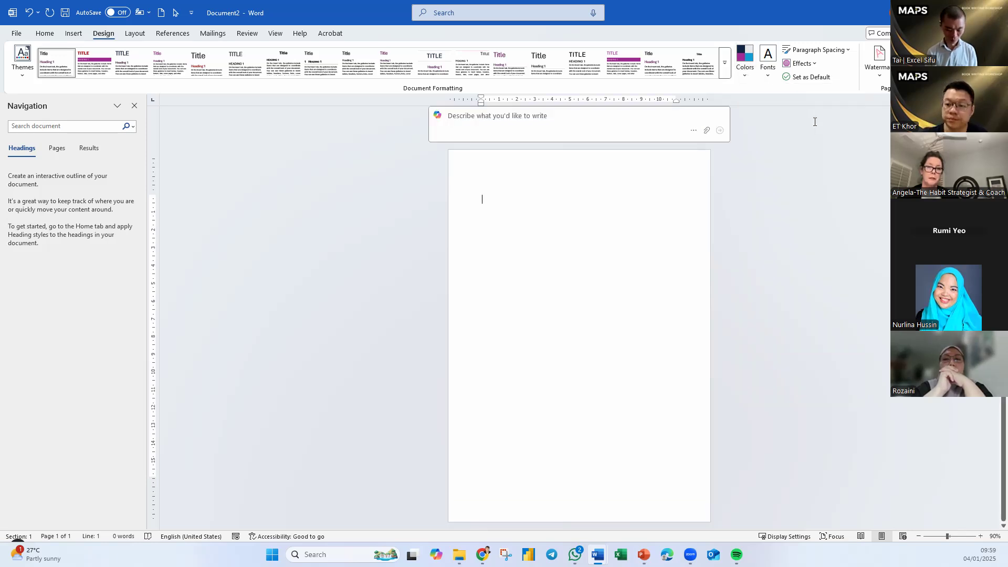
Step: Examine the theme colors of the custom set in the font color palette
click(45, 33)
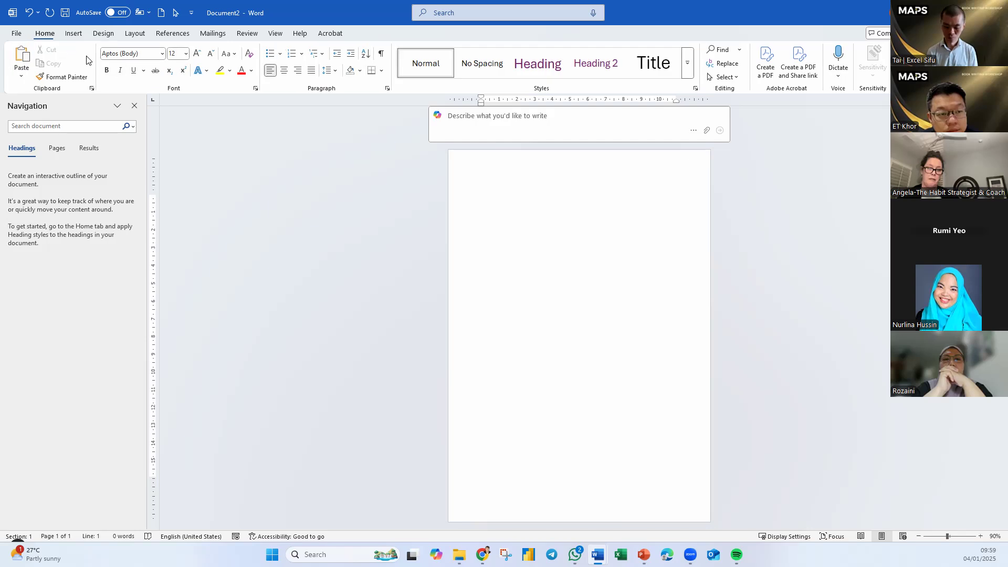
click(251, 70)
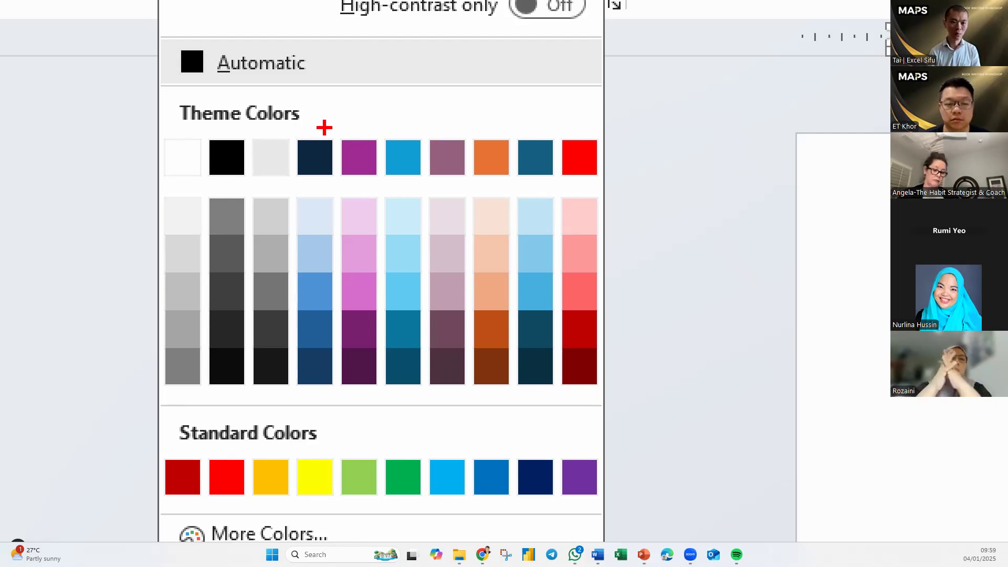
mouse_move(326, 126)
mouse_down()
mouse_move(443, 288)
mouse_move(602, 409)
mouse_move(630, 412)
mouse_up()
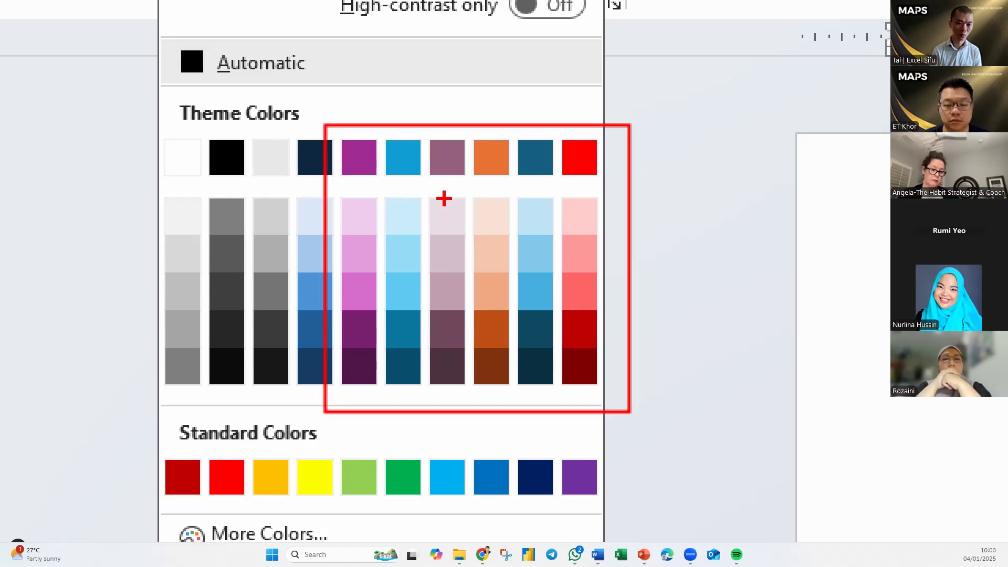
key(Escape)
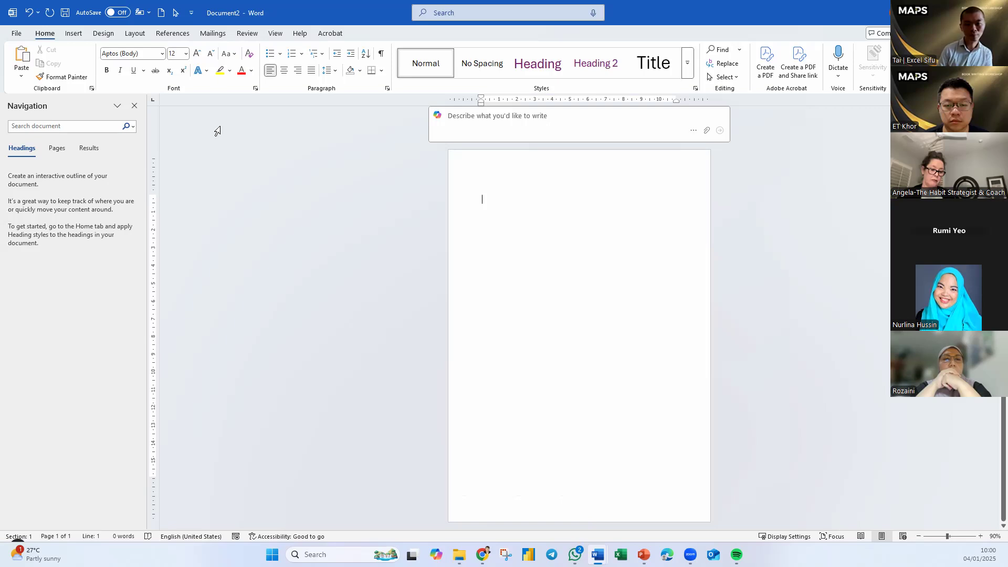
Step: Examine the theme fonts for headings and body text in the font list
click(162, 53)
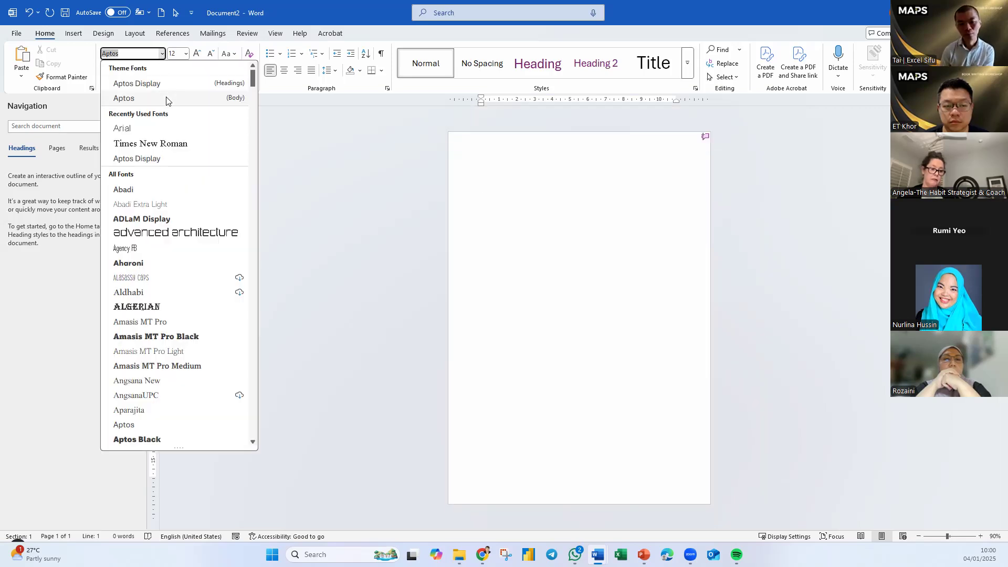
key(ctrl+1)
click(117, 88)
mouse_move(95, 58)
mouse_down()
mouse_move(416, 193)
mouse_move(600, 200)
mouse_up()
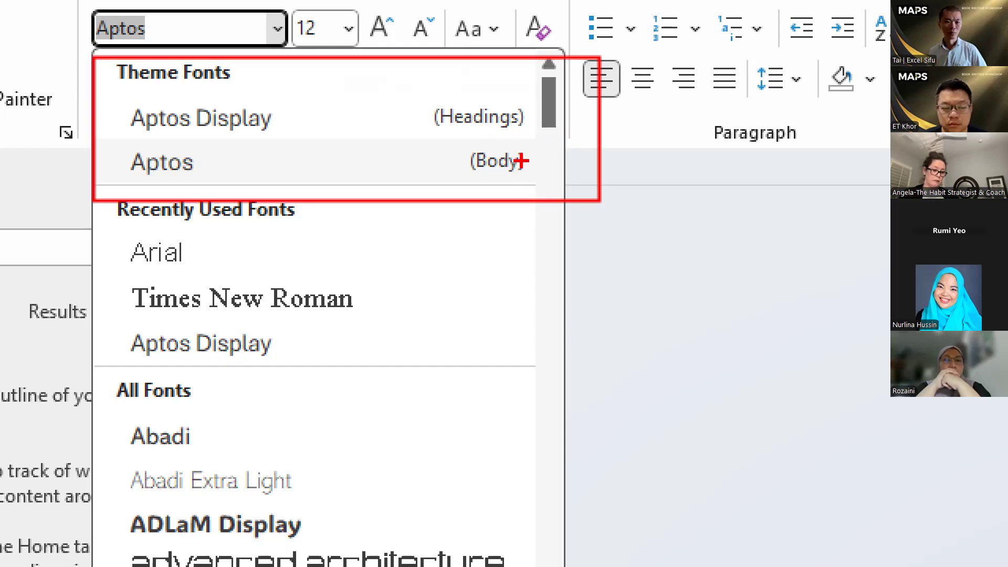
key(Escape)
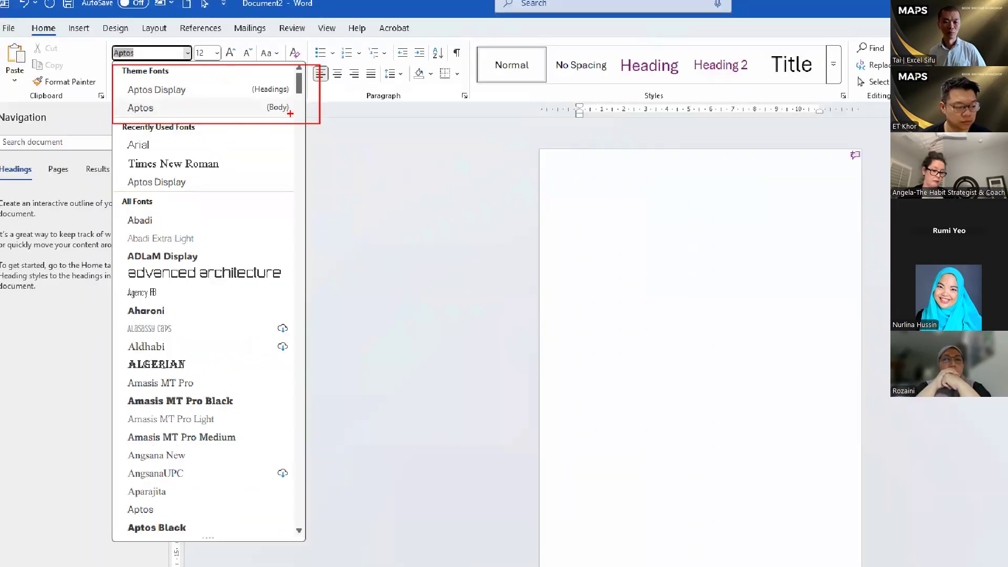
click(472, 203)
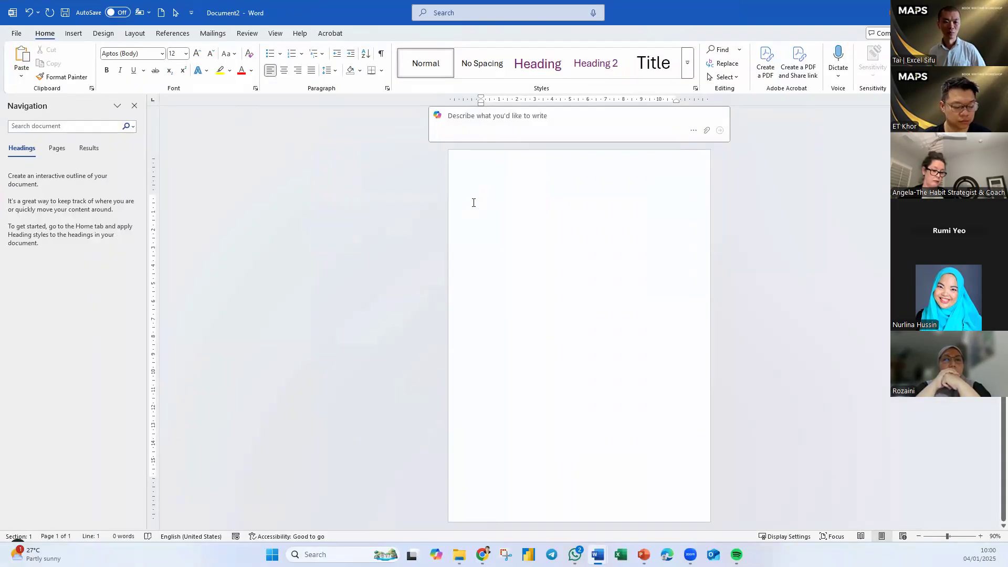
Step: Create a custom theme font set named MyFont with Aptos Display for headings and Aptos for body text
click(104, 33)
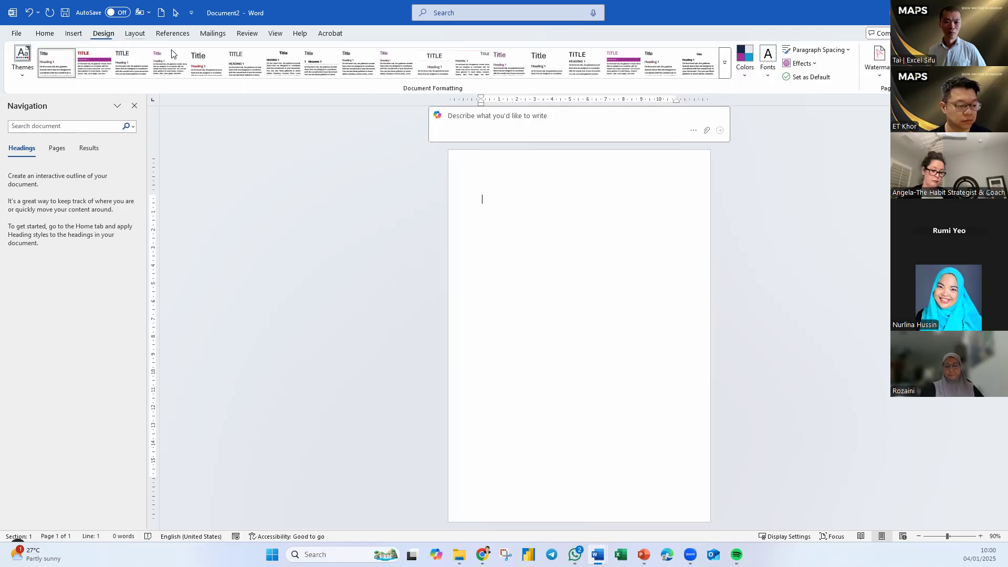
click(767, 59)
click(793, 440)
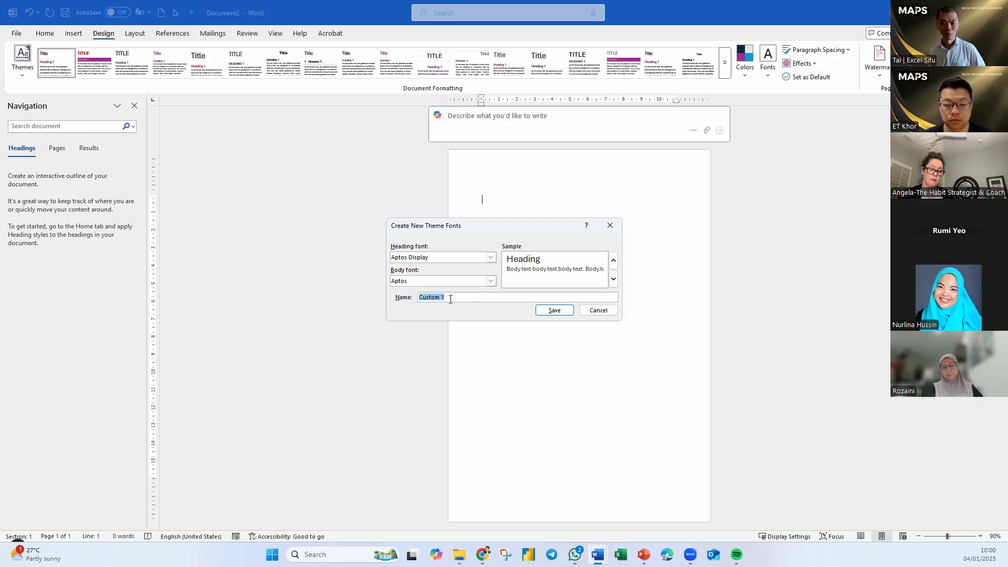
drag(406, 297, 408, 300)
text(My)
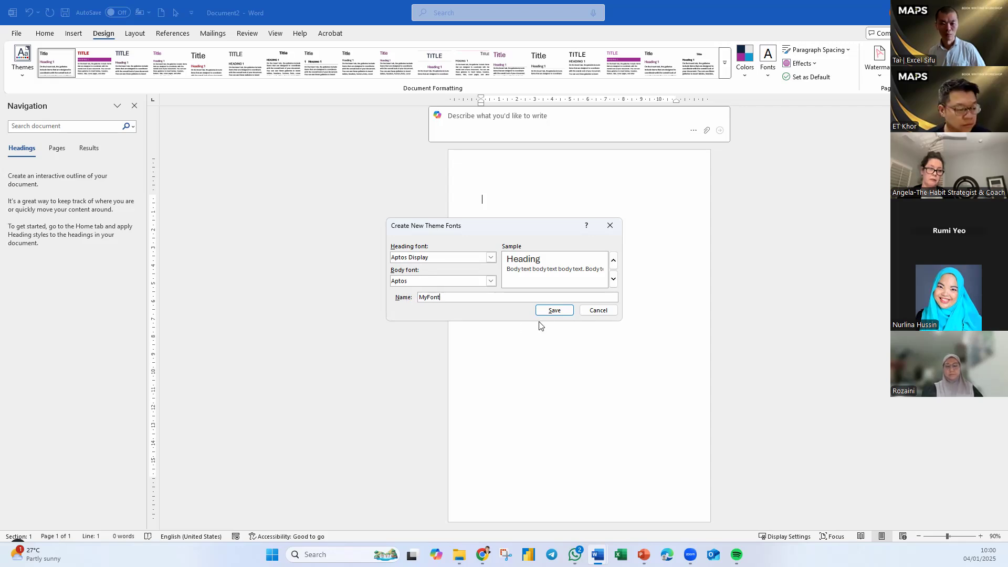
text(Font)
click(551, 310)
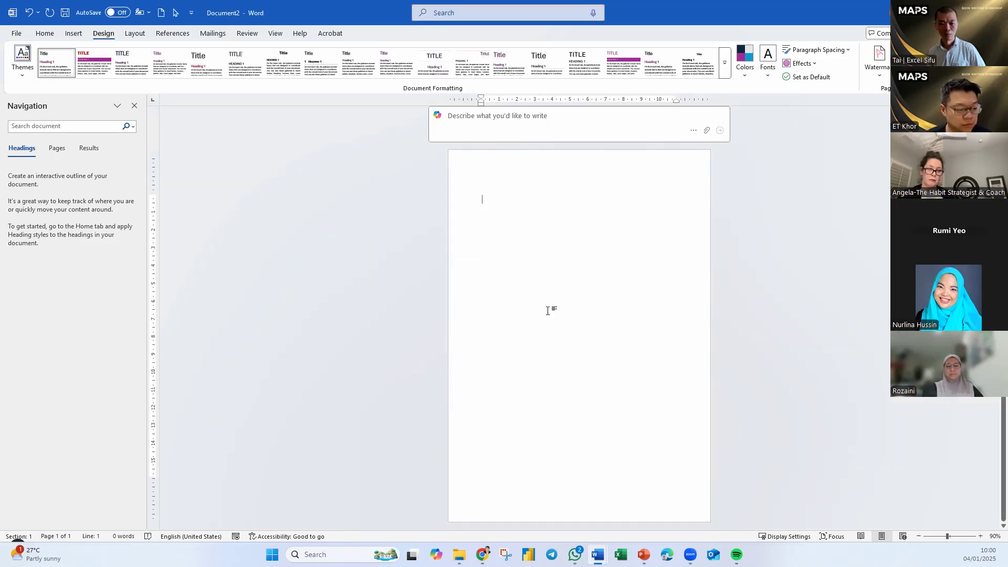
click(767, 79)
click(807, 141)
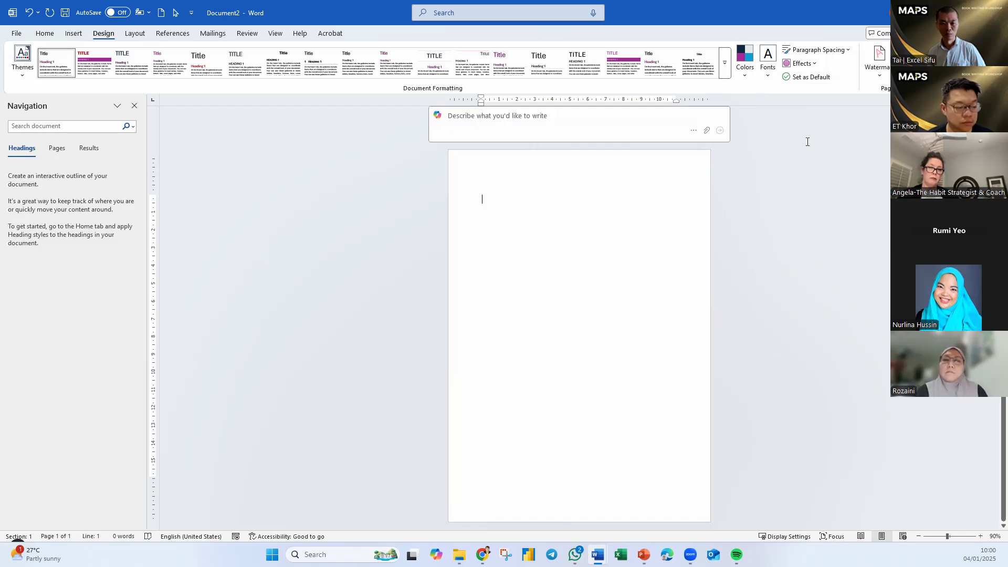
Step: Check the current body font and examine the available theme effects without changing them
click(47, 34)
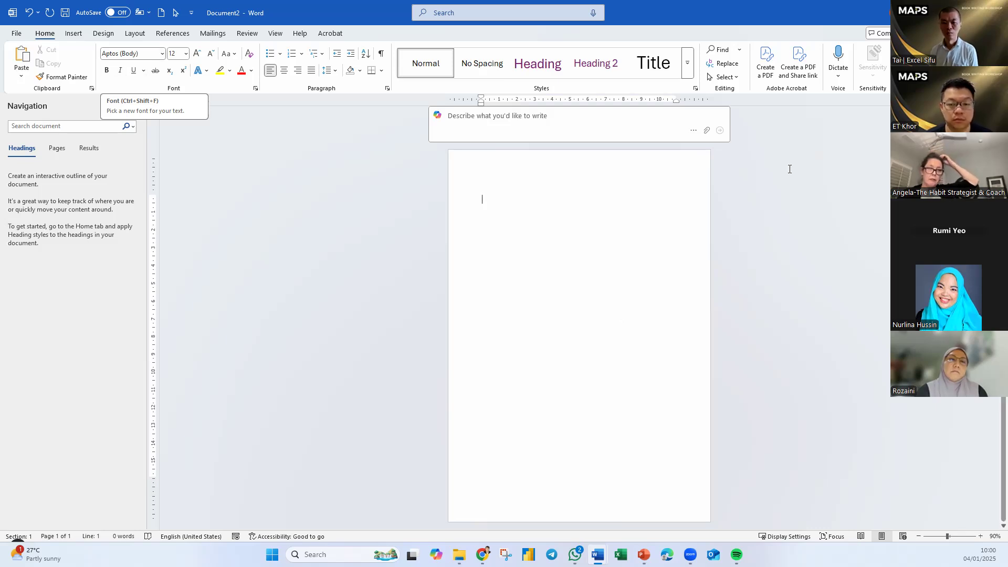
click(313, 256)
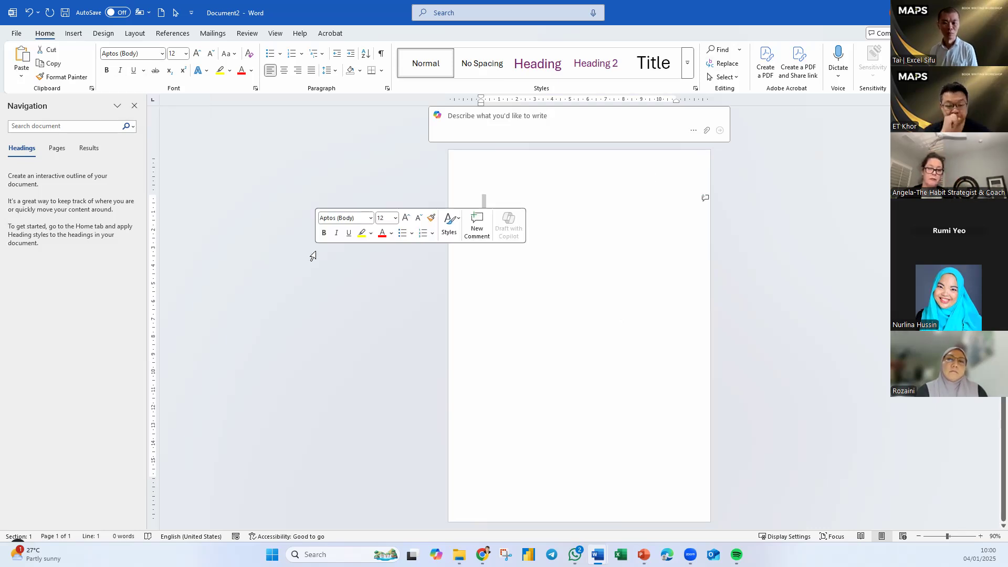
click(102, 34)
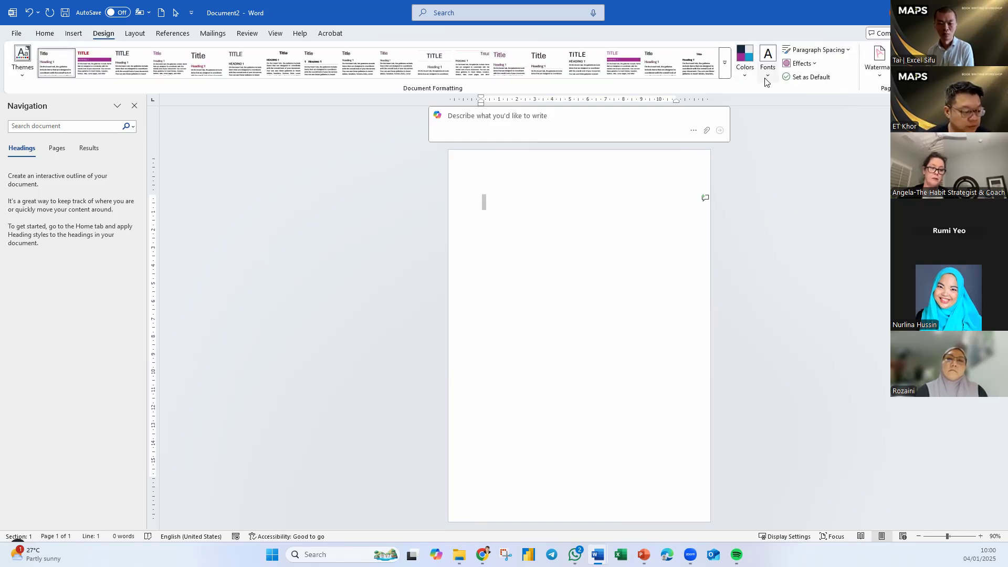
click(816, 65)
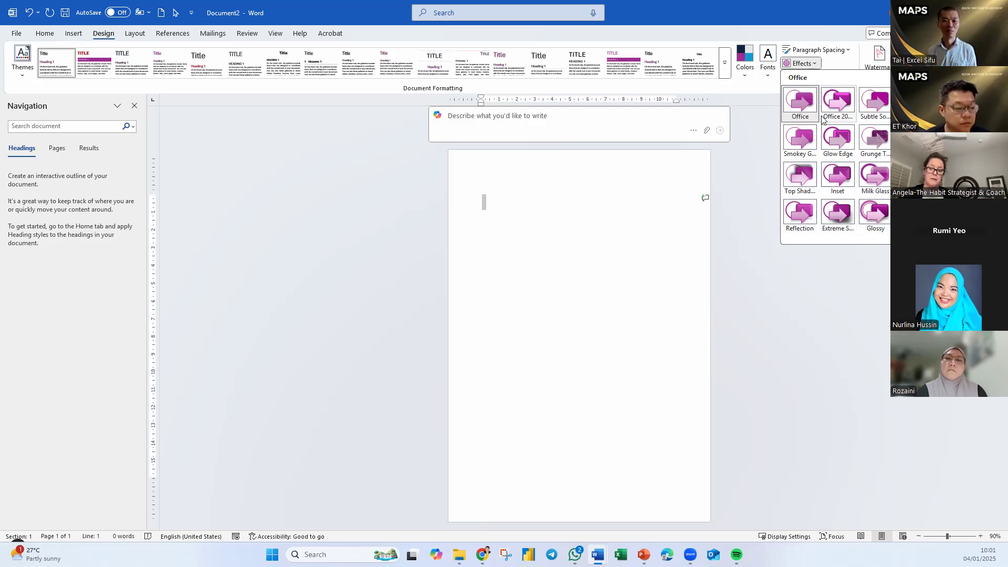
click(868, 296)
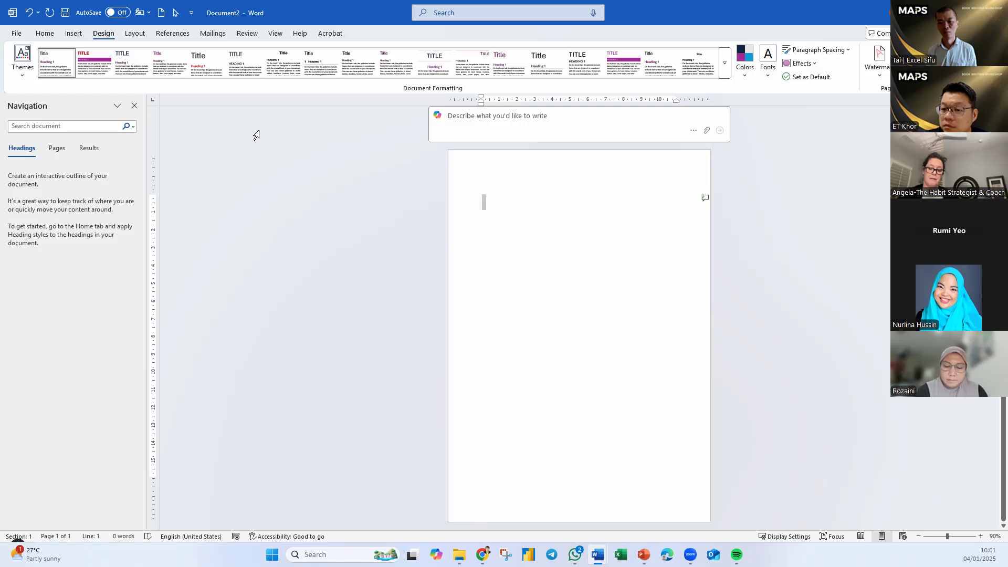
Step: Save the current theme as an Office Theme file named MAPS THEME in the Document Themes folder
click(23, 75)
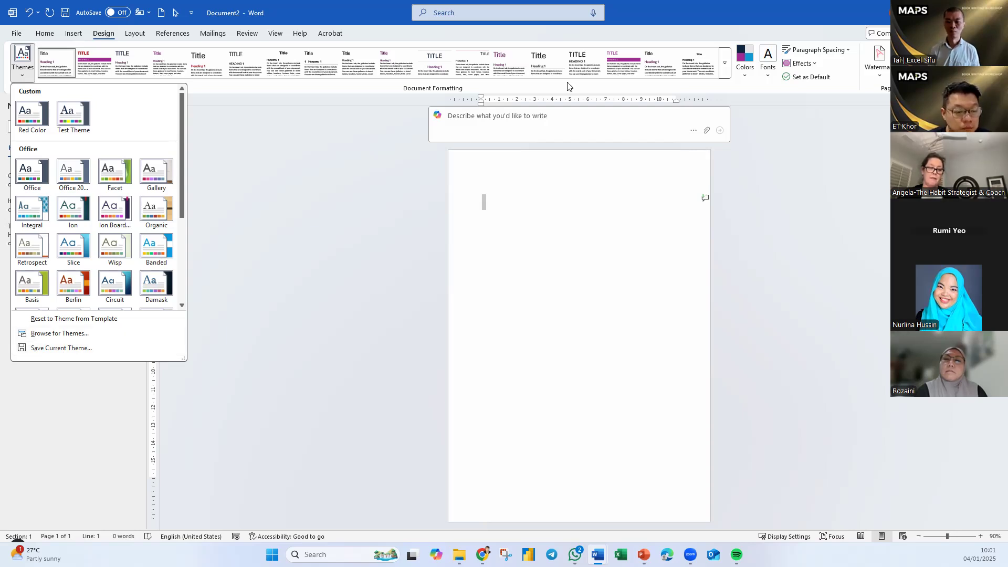
click(134, 33)
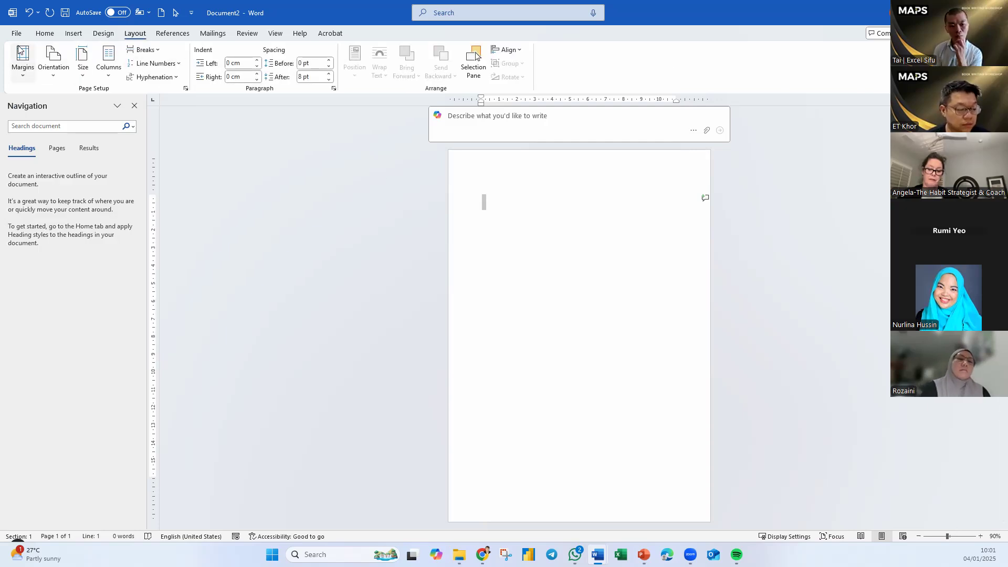
click(104, 34)
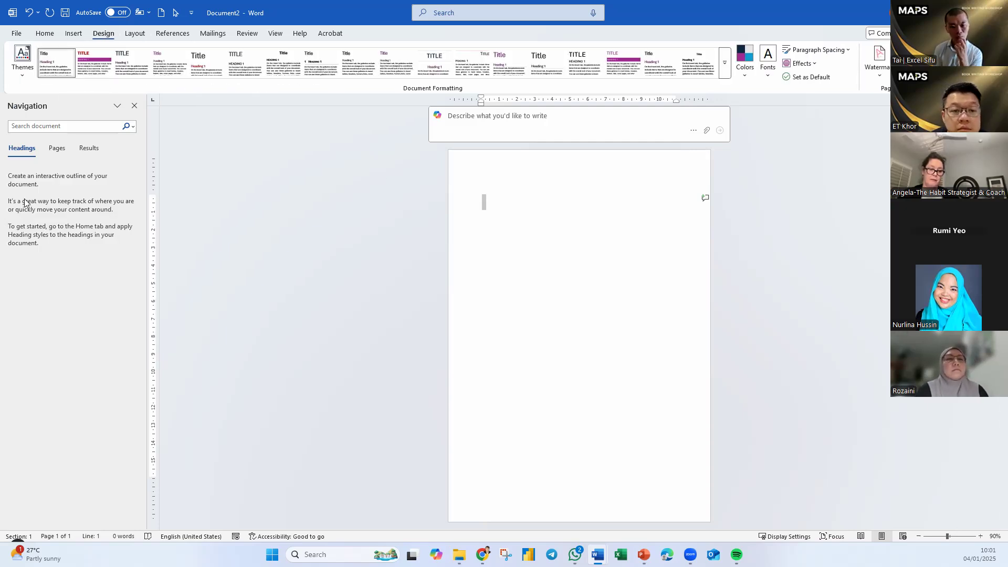
click(22, 73)
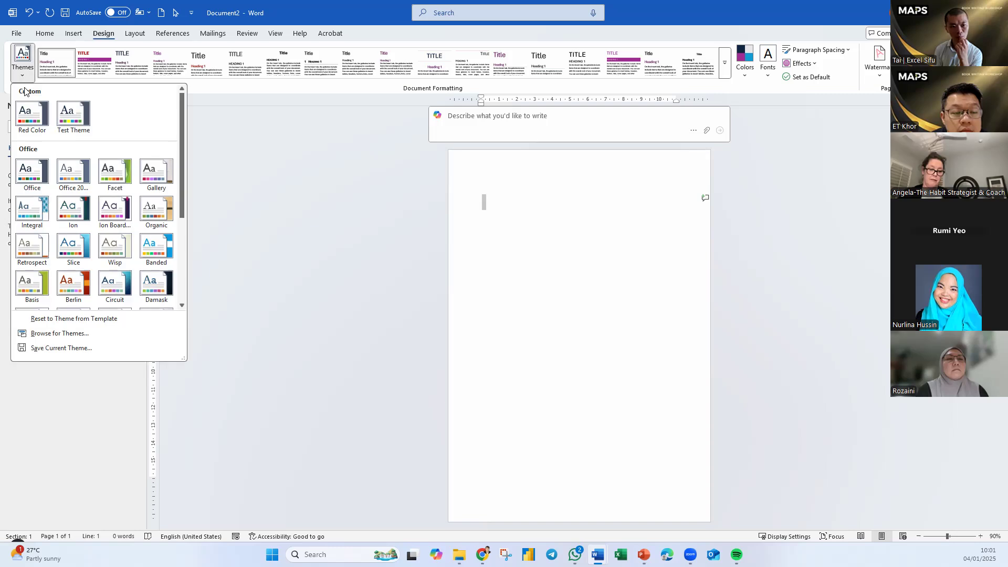
click(38, 349)
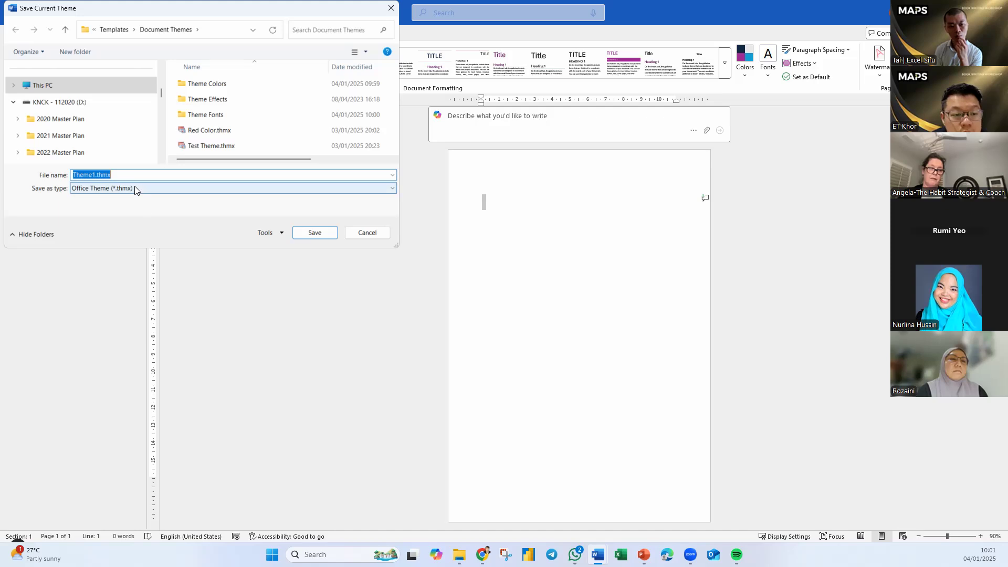
text(MAPS THEME)
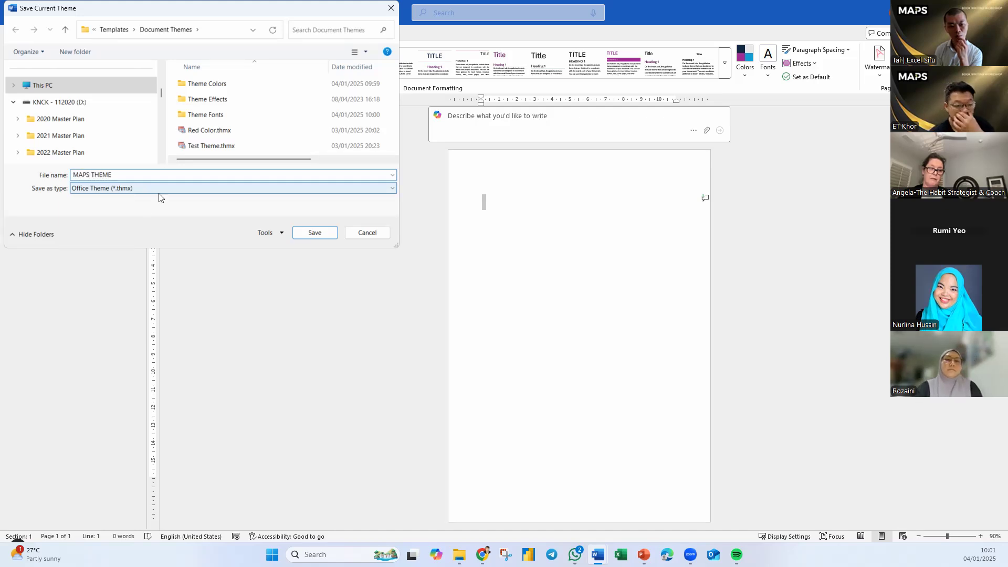
click(334, 235)
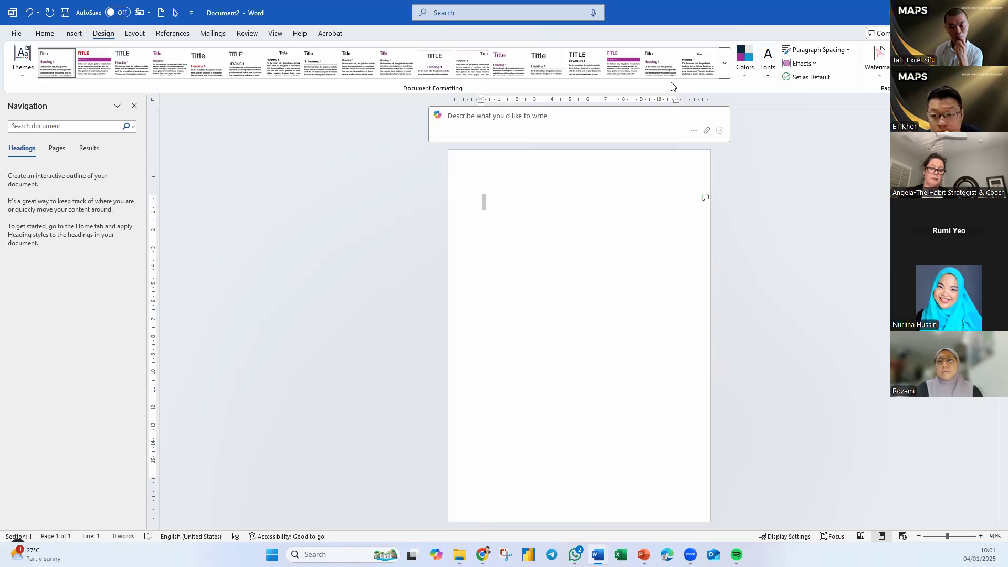
Step: Examine the document style sets and the gallery of text styles
click(724, 71)
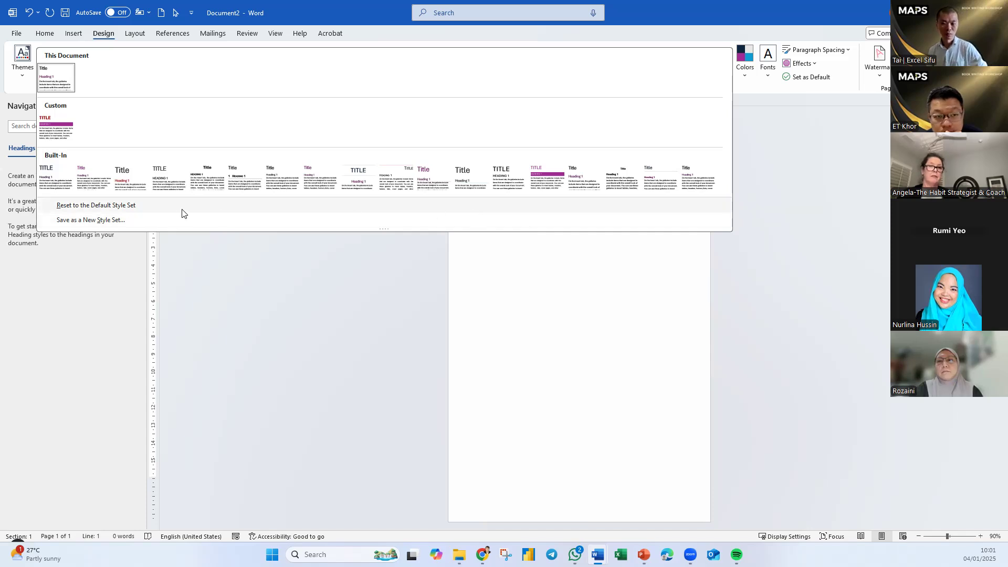
click(854, 281)
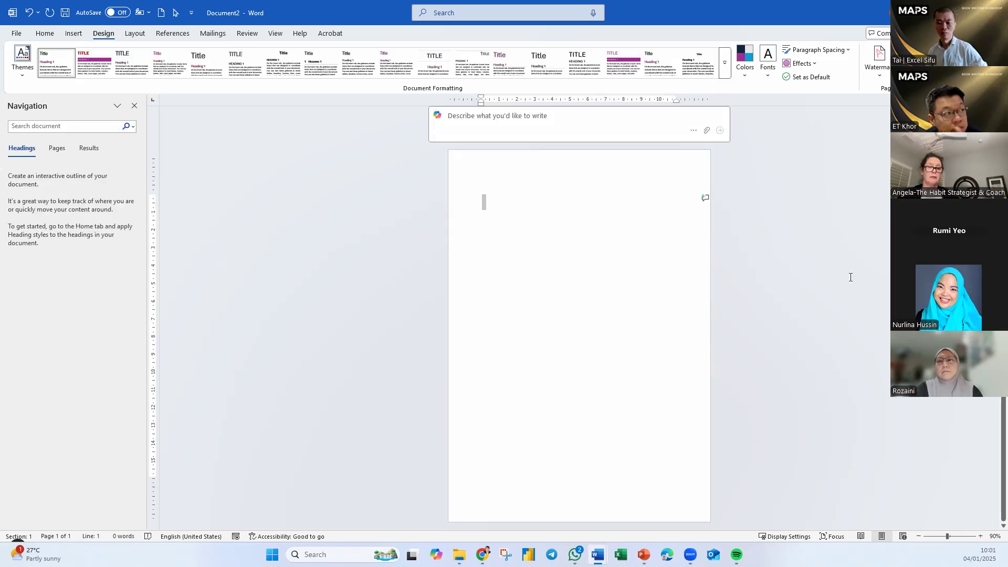
click(44, 34)
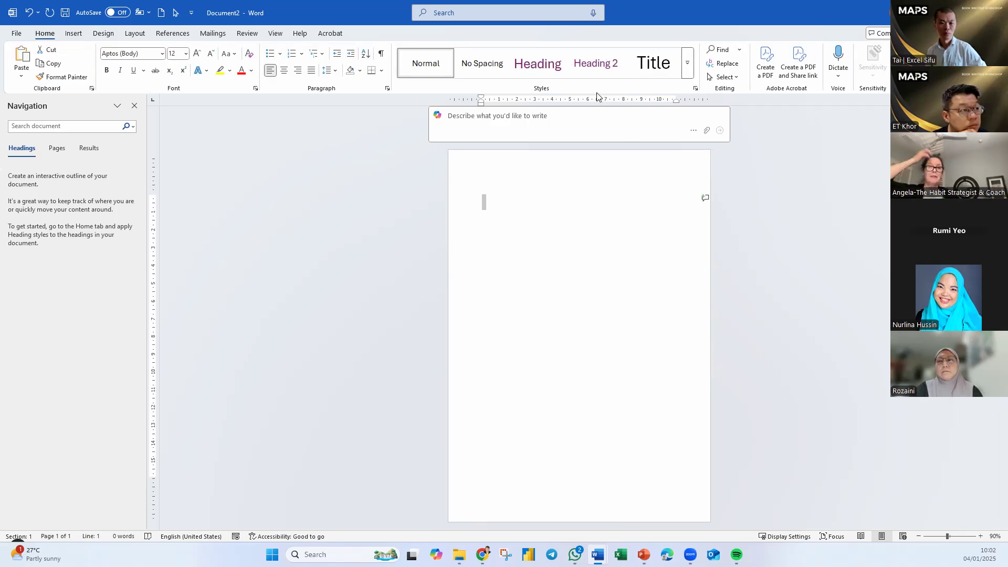
click(687, 64)
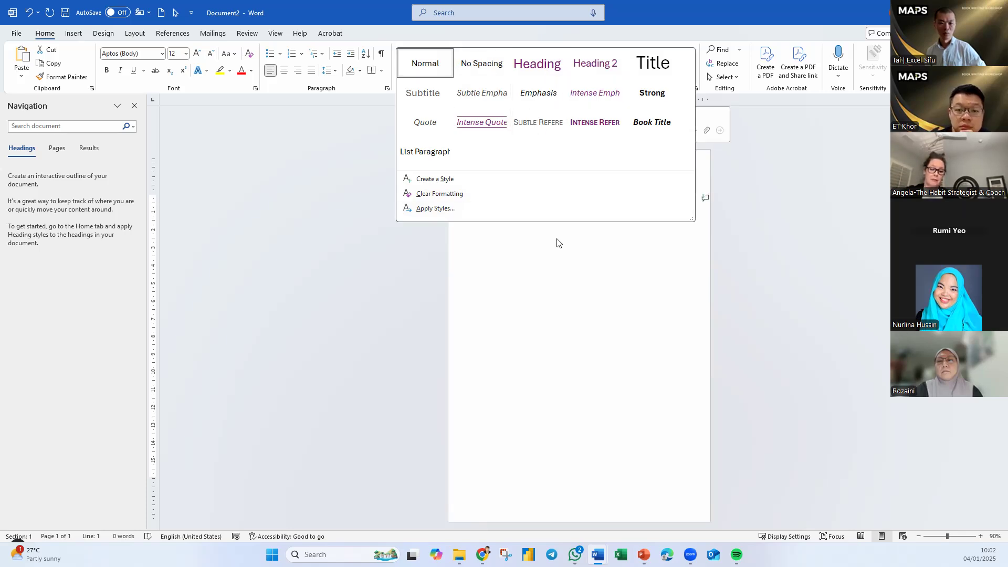
click(620, 30)
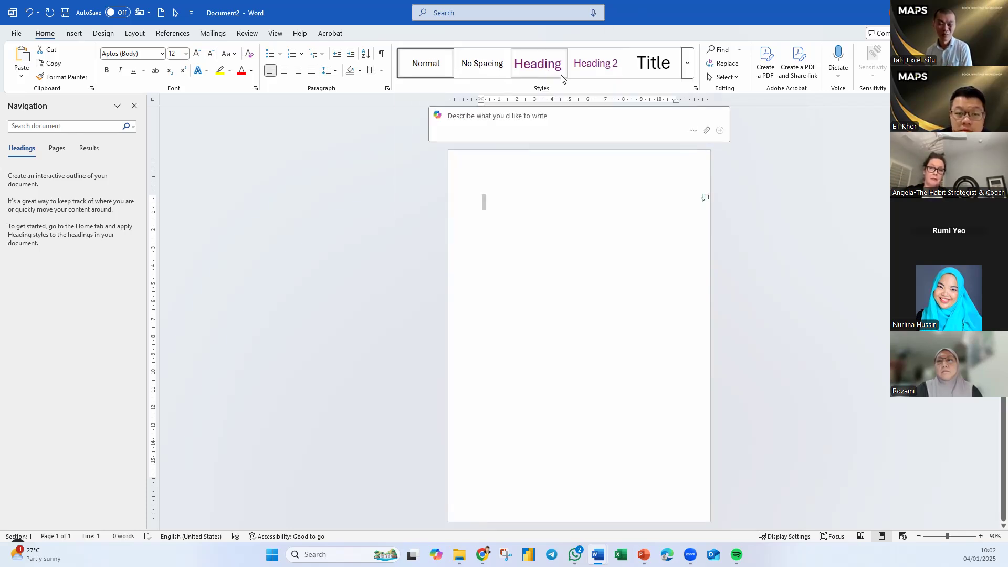
click(132, 34)
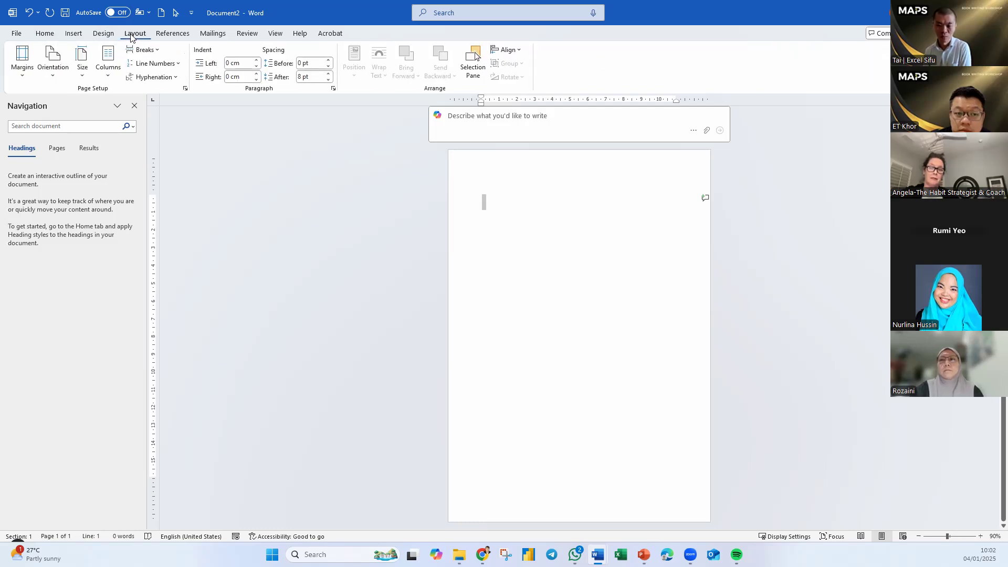
click(108, 37)
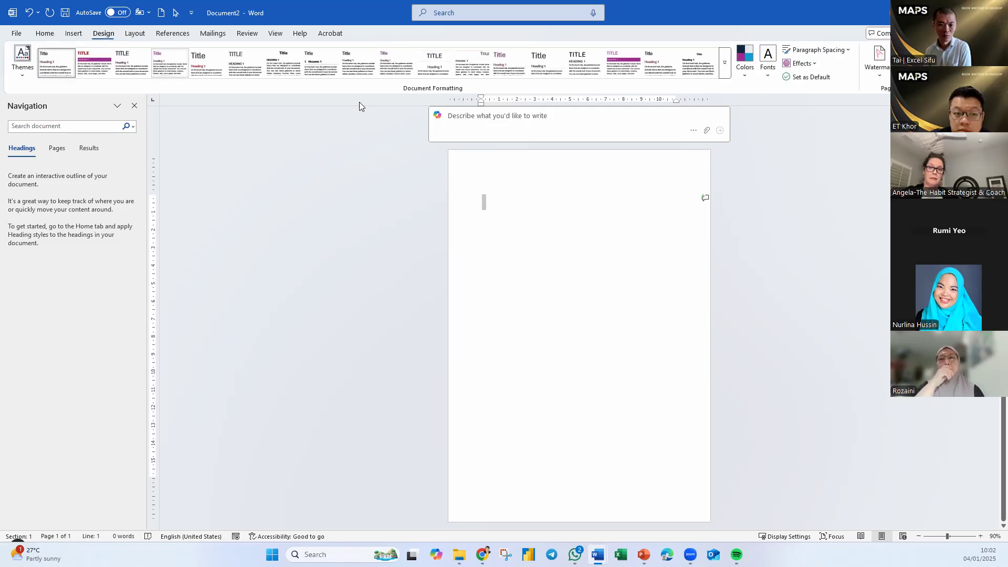
Step: Apply the custom style set with the red title and purple heading band to the document
click(727, 73)
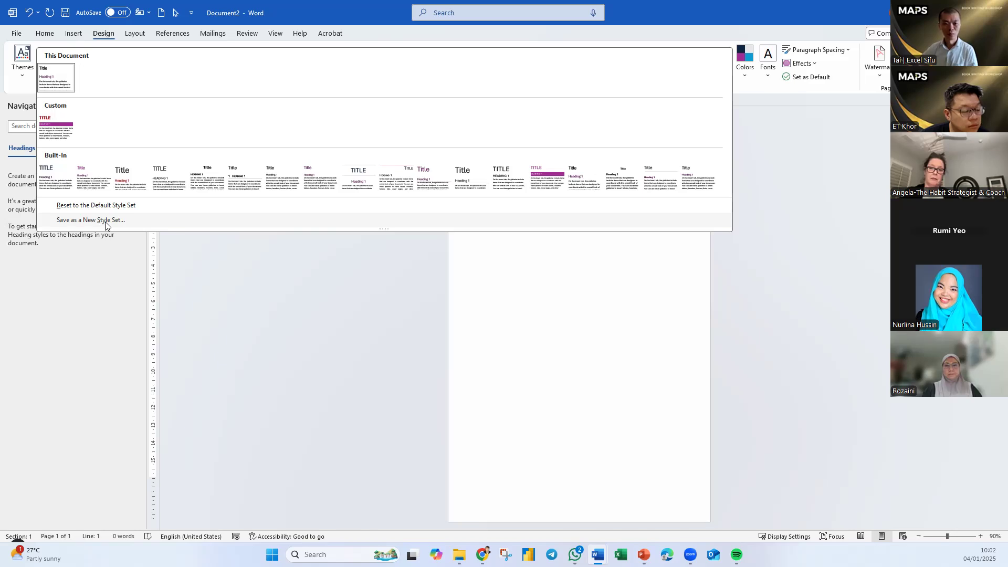
click(66, 135)
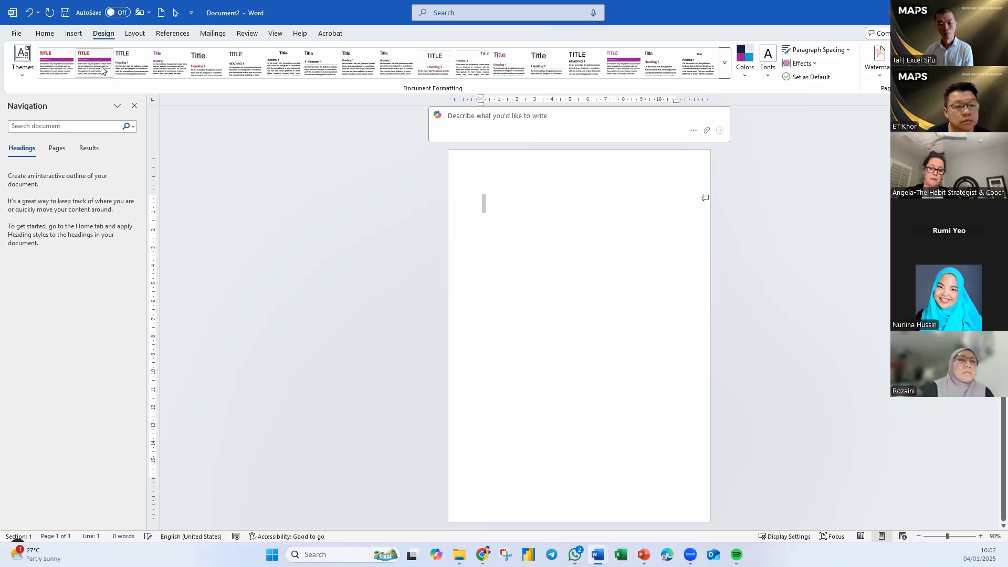
click(725, 73)
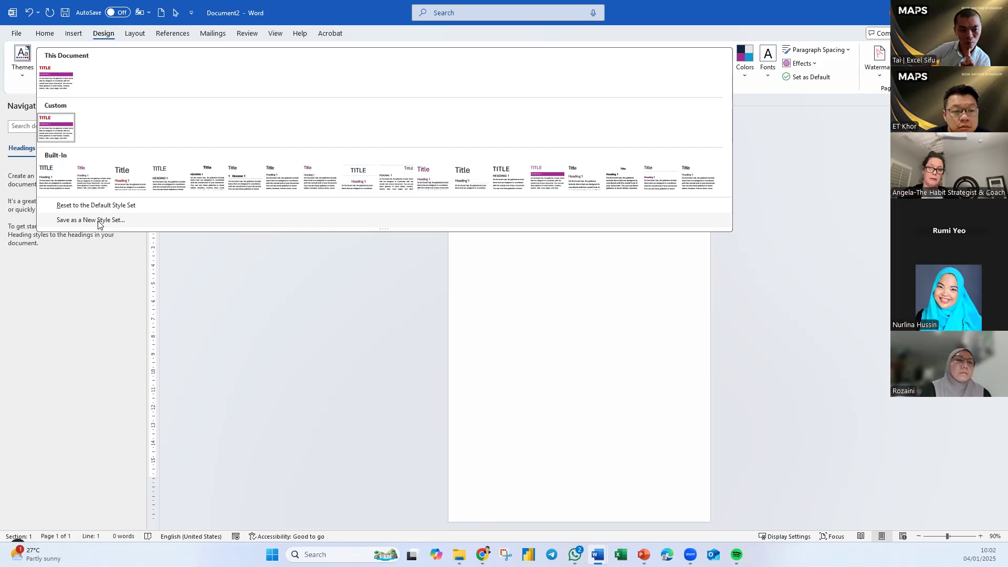
click(48, 126)
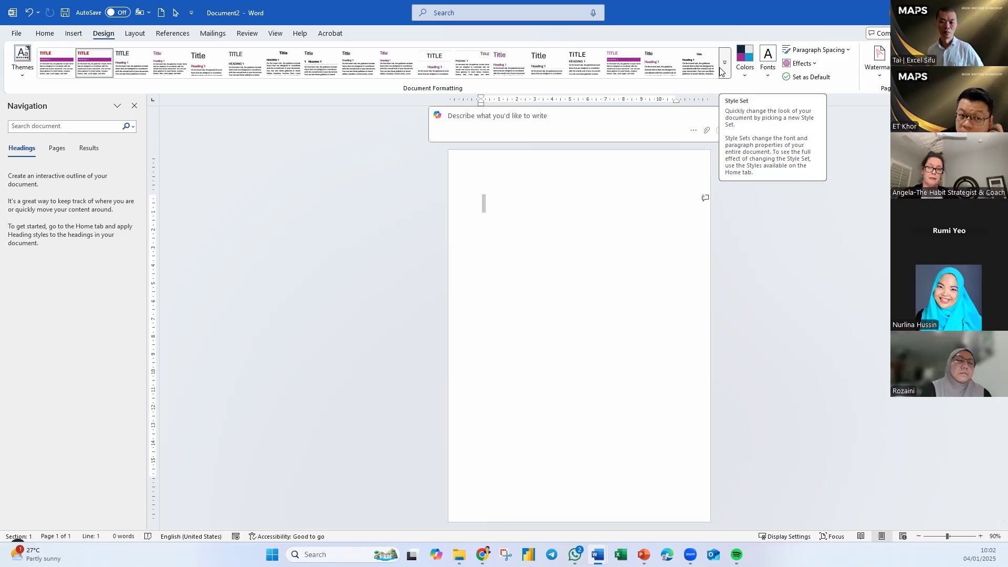
Step: Start saving the document as a new file with the Word Template (*.dotx) file type
click(16, 34)
click(32, 198)
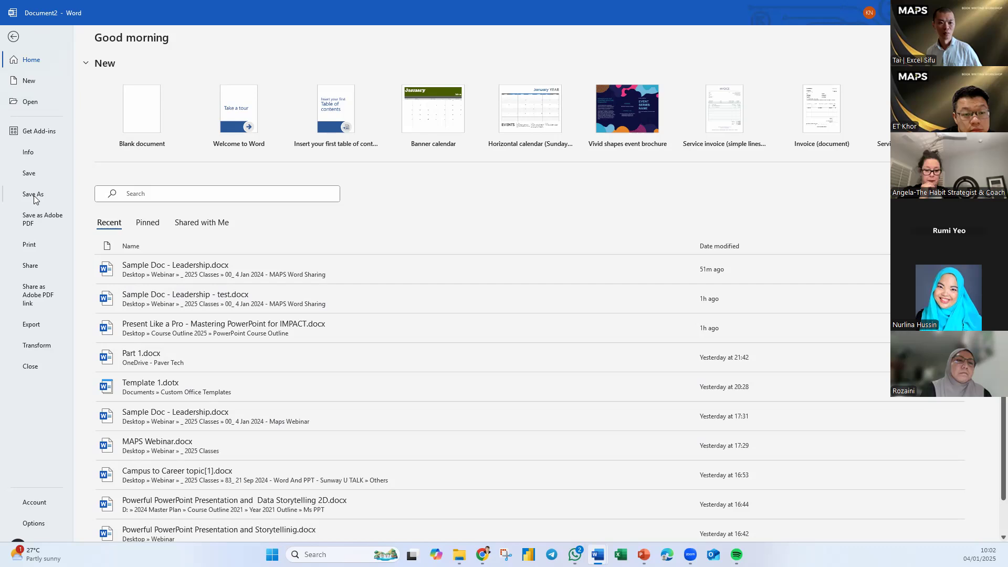
click(224, 318)
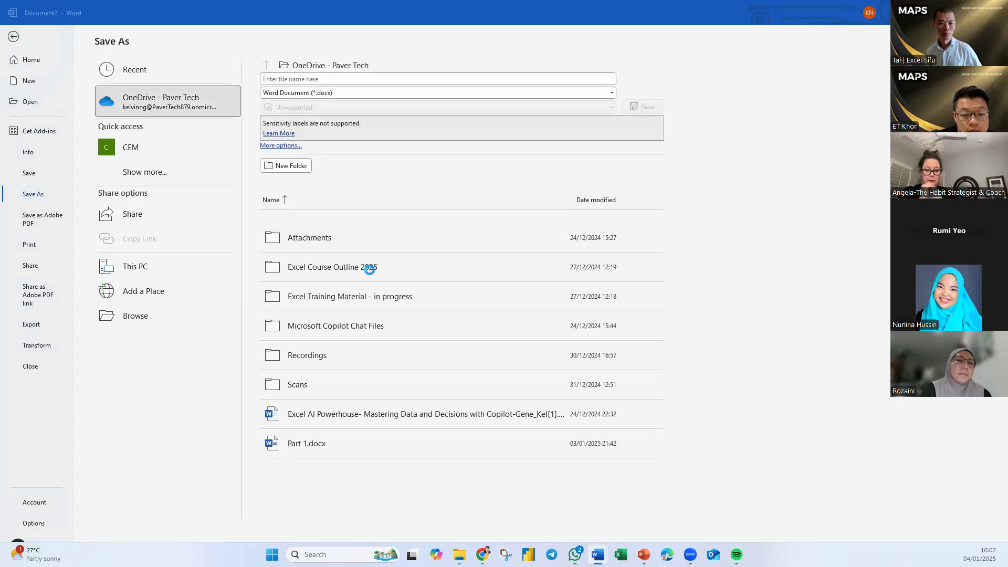
drag(346, 22, 590, 44)
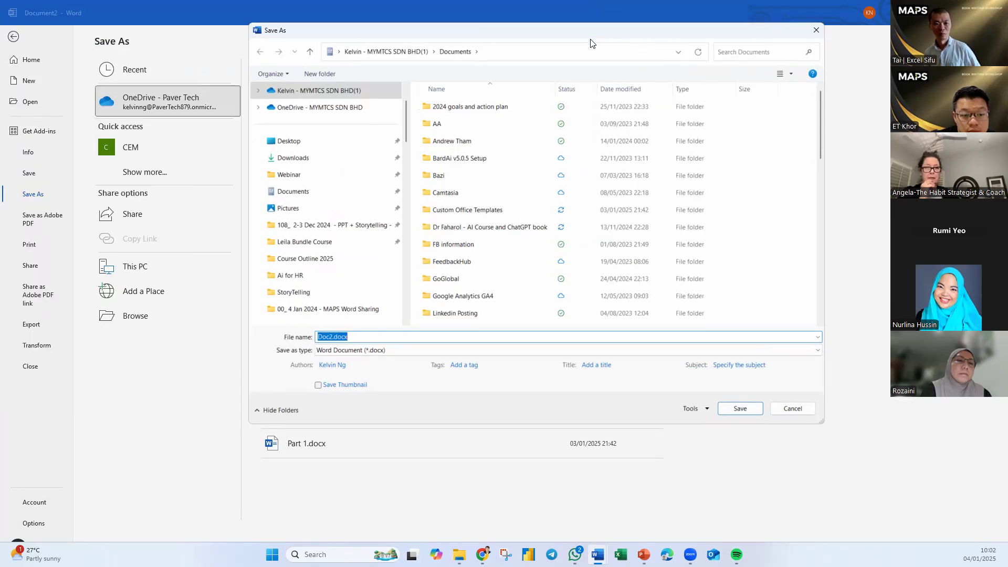
click(382, 355)
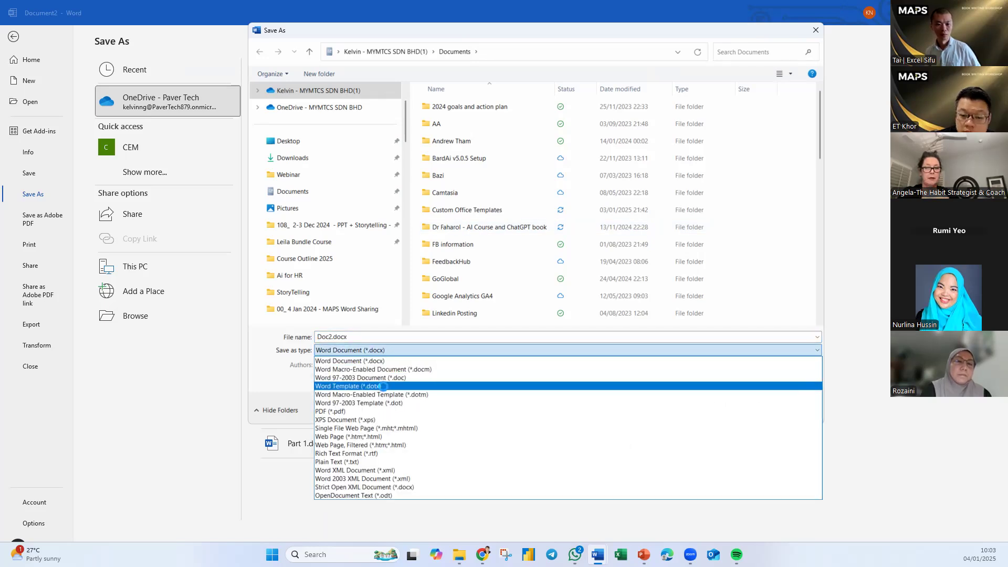
click(383, 386)
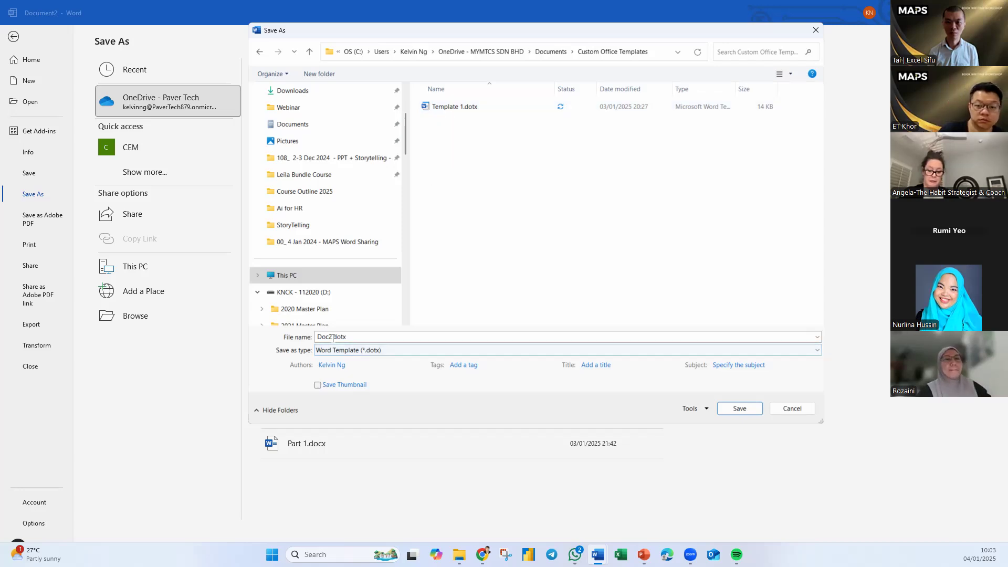
Step: Name the template Template 2.dotx and save it in the 00_ 4 Jan 2024 - MAPS Word Sharing folder
click(448, 106)
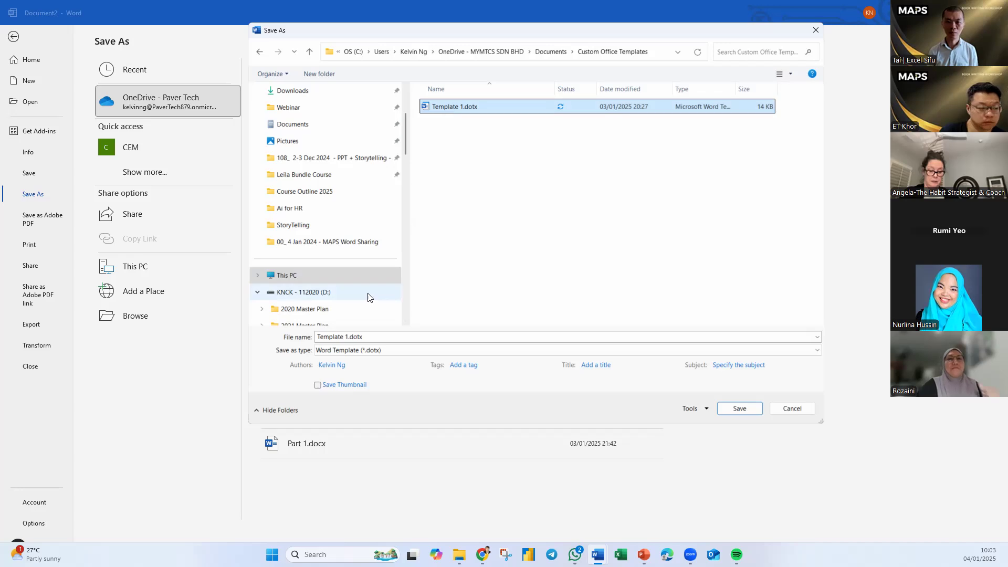
click(347, 337)
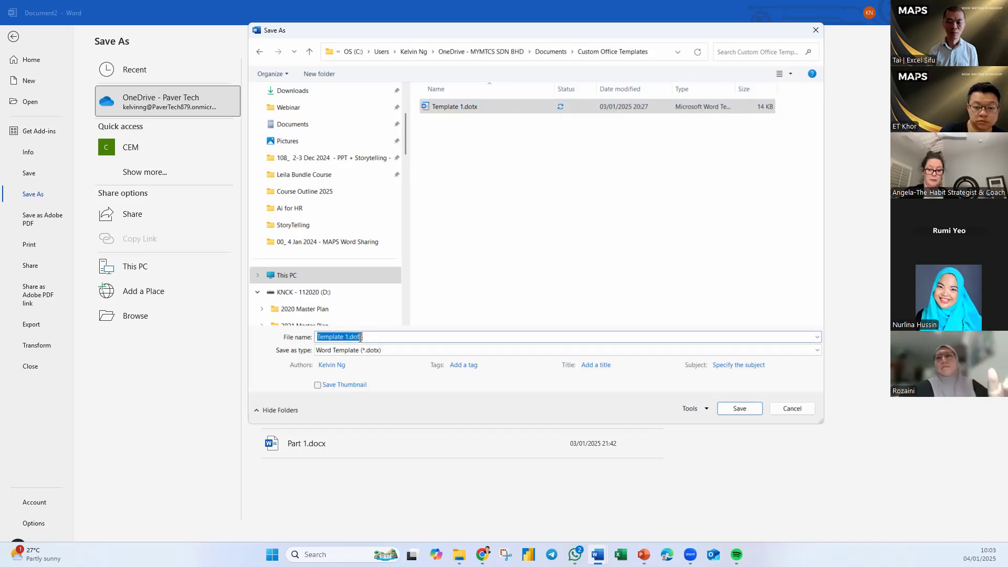
key(Left)
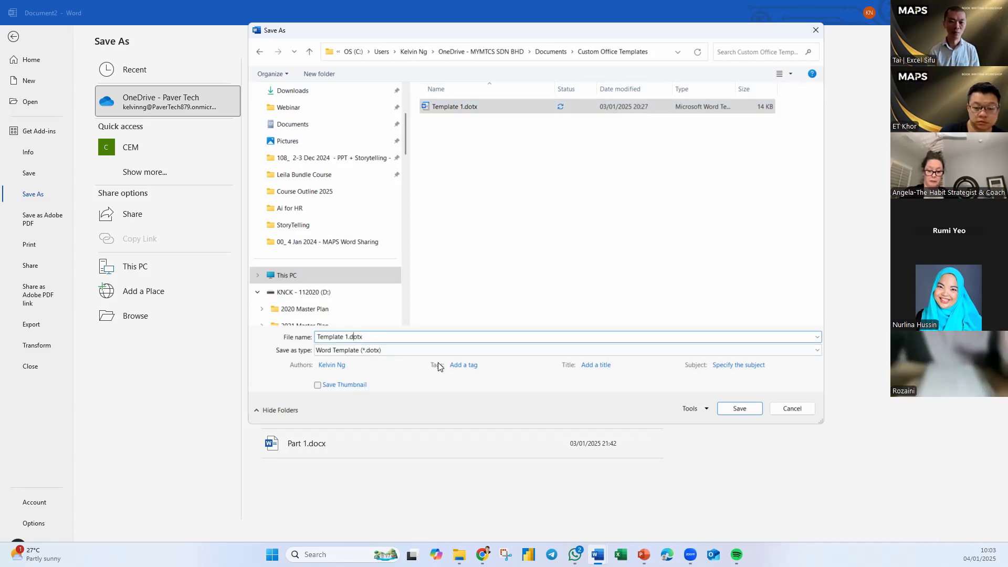
key(Left)
key(Left)
key(Left)
key(Left)
key(BackSpace)
text(2)
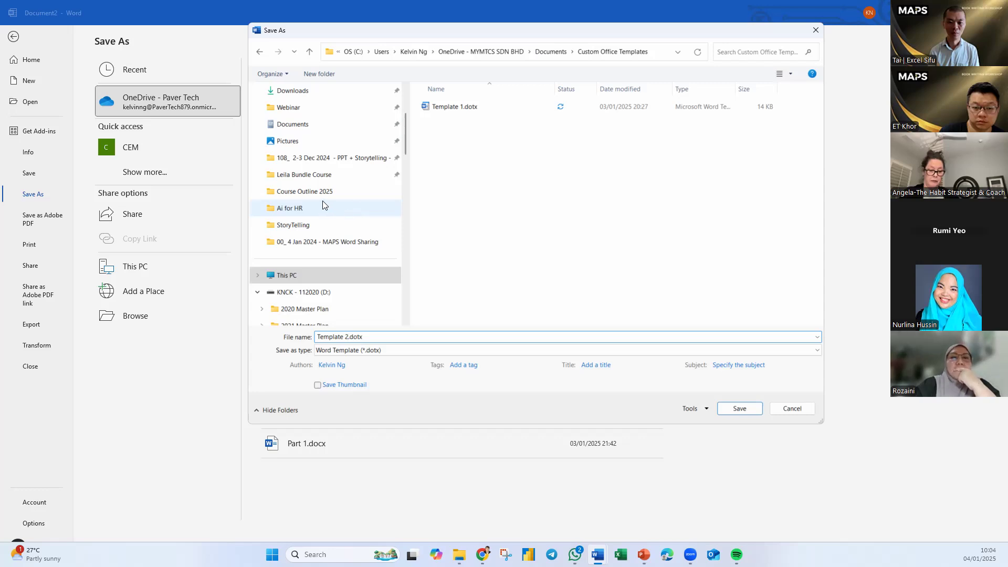
click(342, 245)
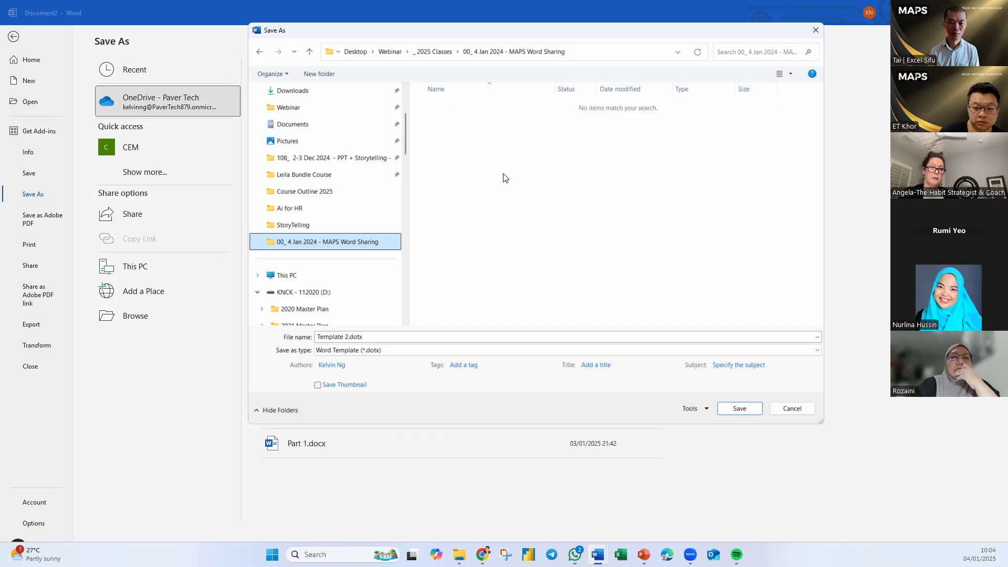
click(740, 411)
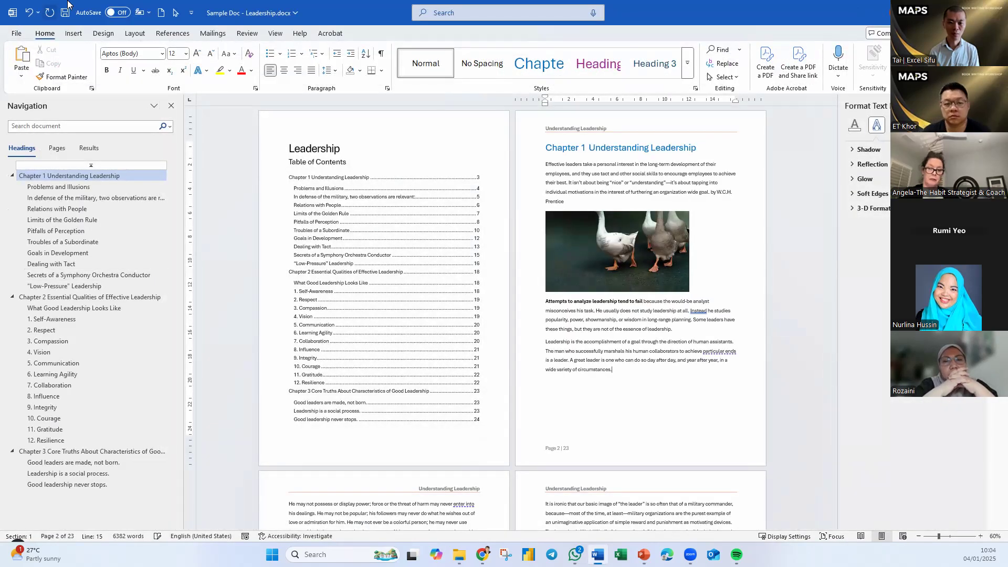
Step: Switch to File Explorer and create a new document from Template 2.dotx in the MAPS Word Sharing folder
click(16, 33)
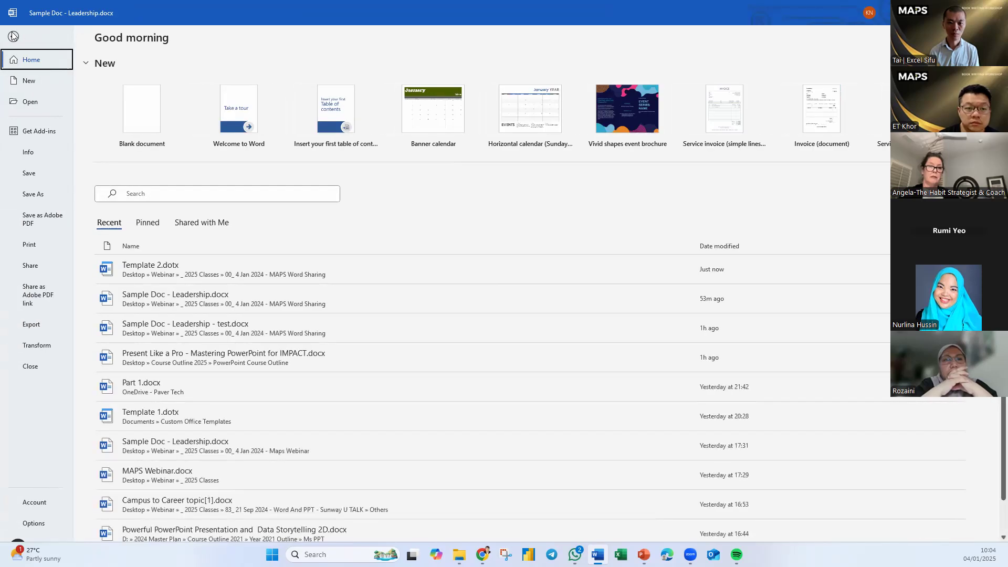
click(459, 554)
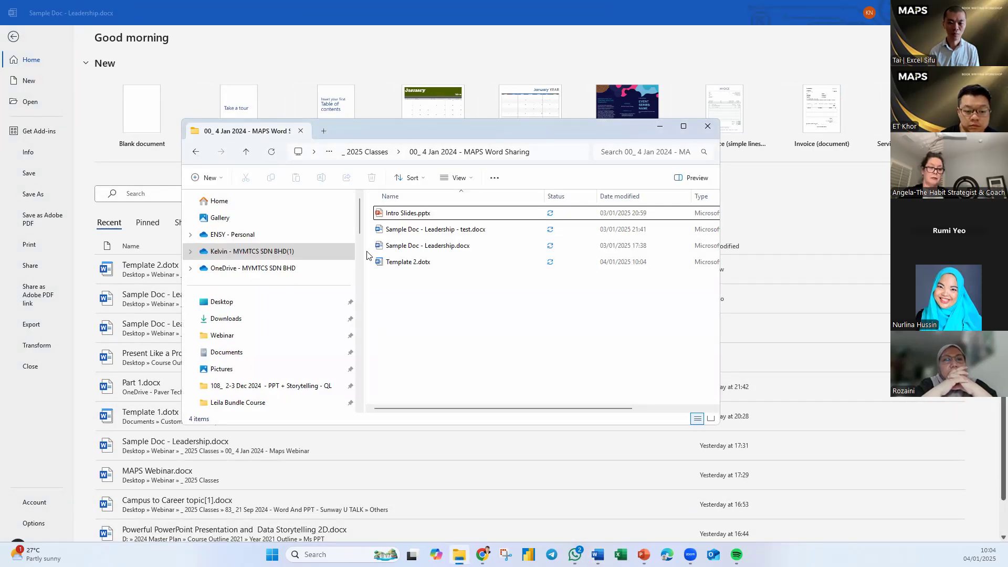
click(400, 266)
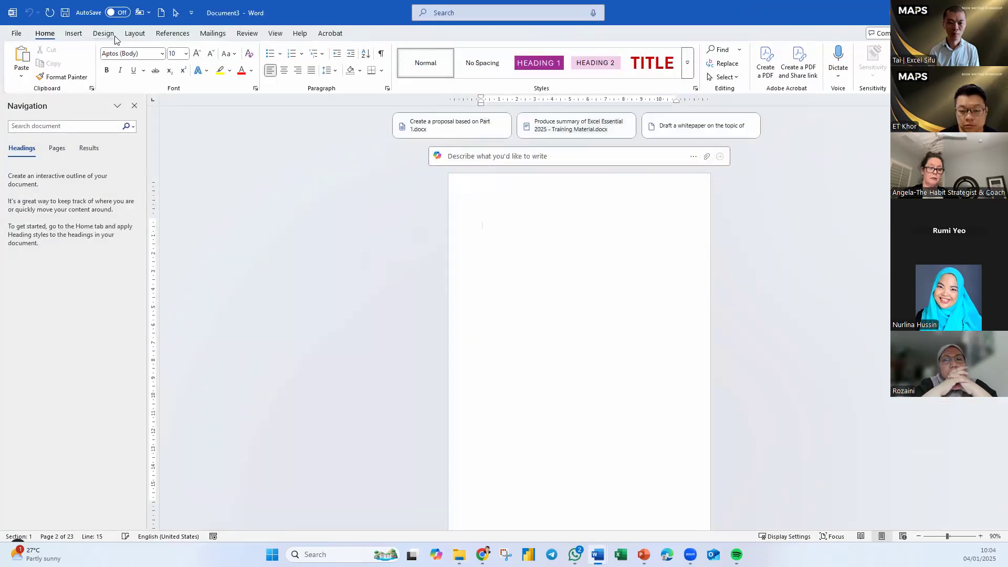
Step: Examine the new document's page size, margins, theme colors and fonts without changing them
click(134, 33)
click(82, 62)
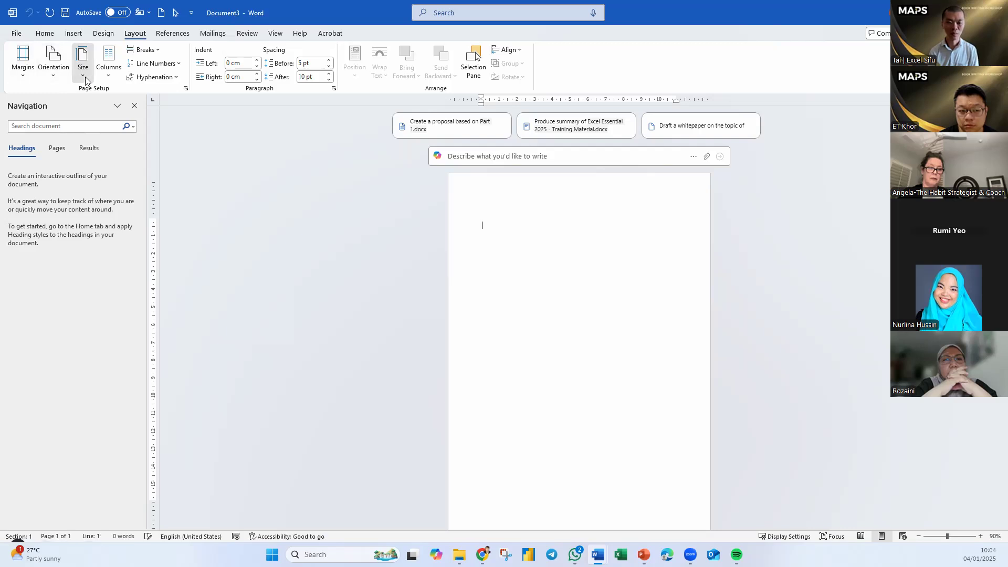
click(590, 338)
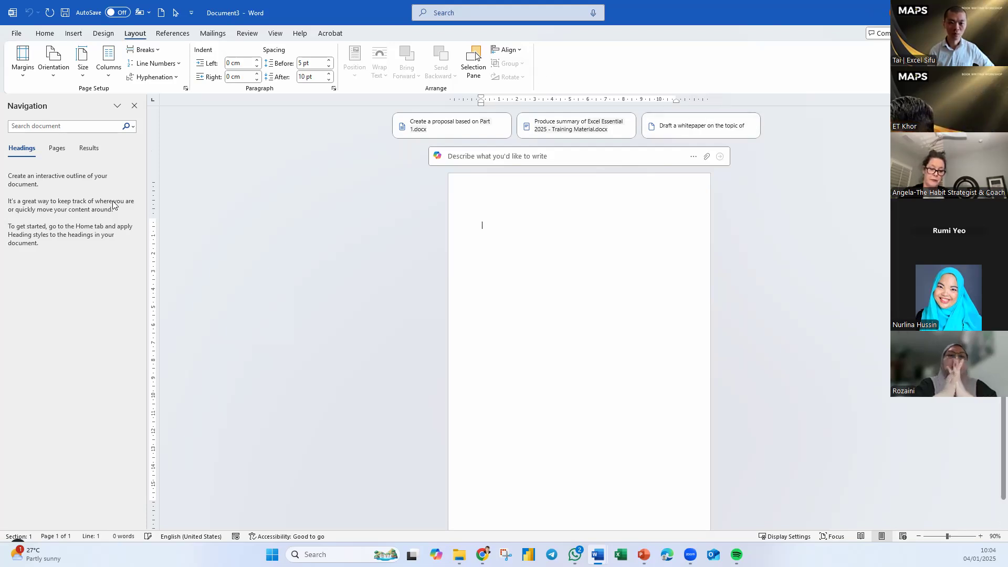
click(28, 71)
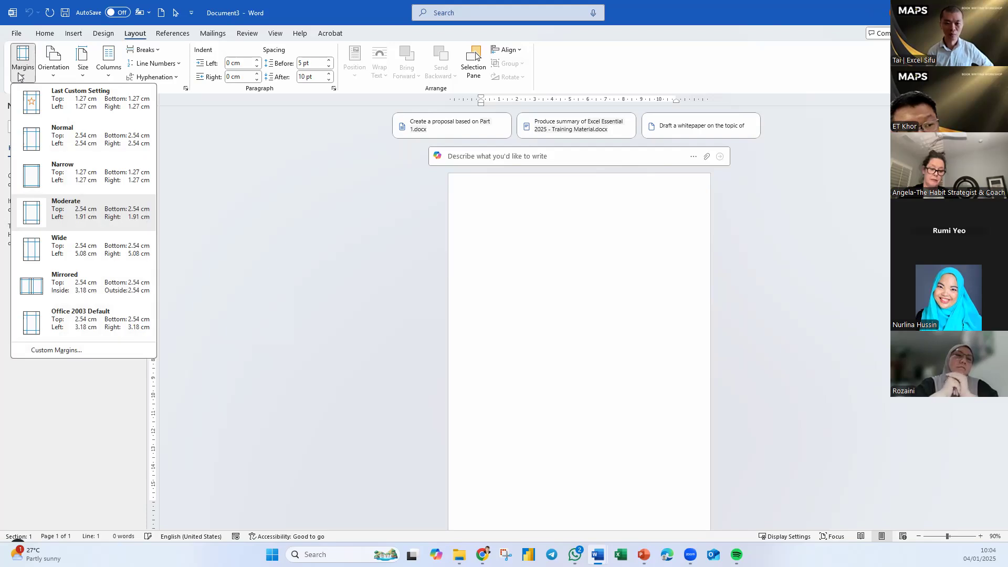
click(264, 309)
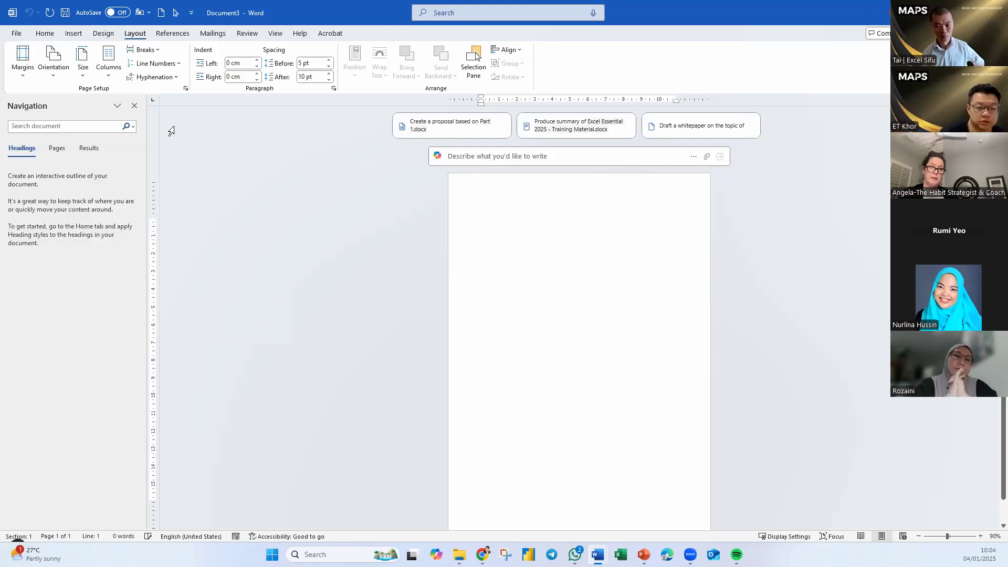
click(45, 33)
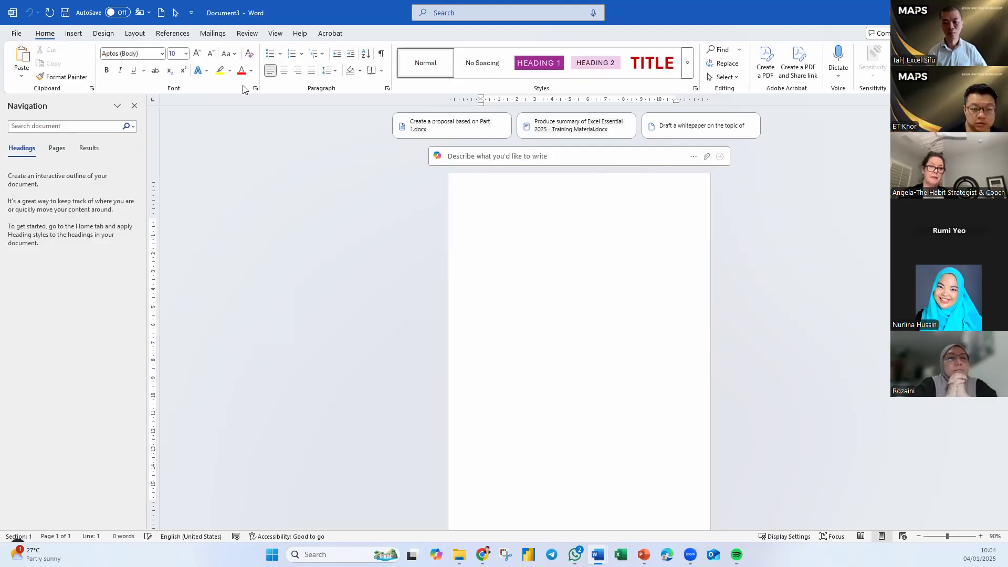
click(251, 71)
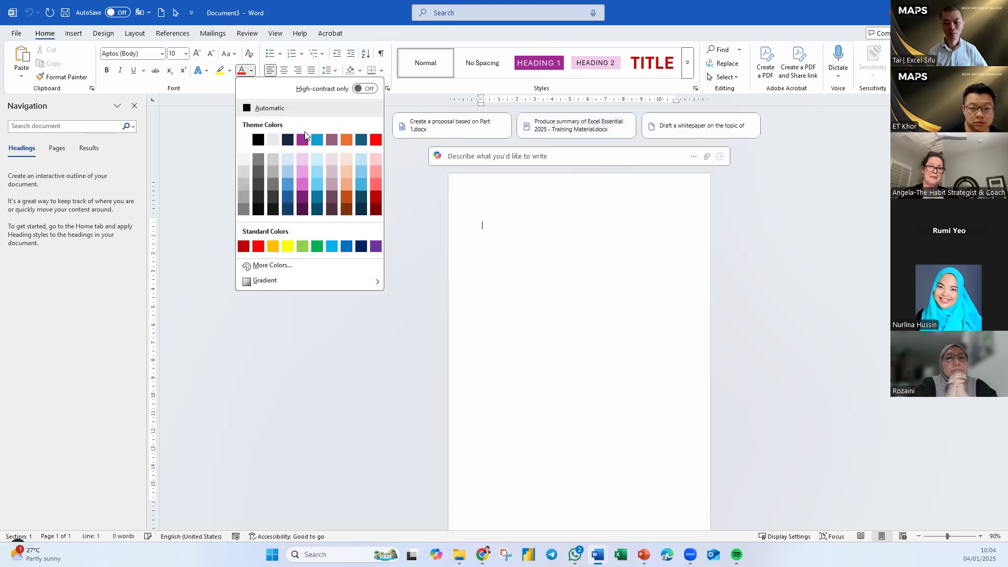
click(162, 53)
click(401, 288)
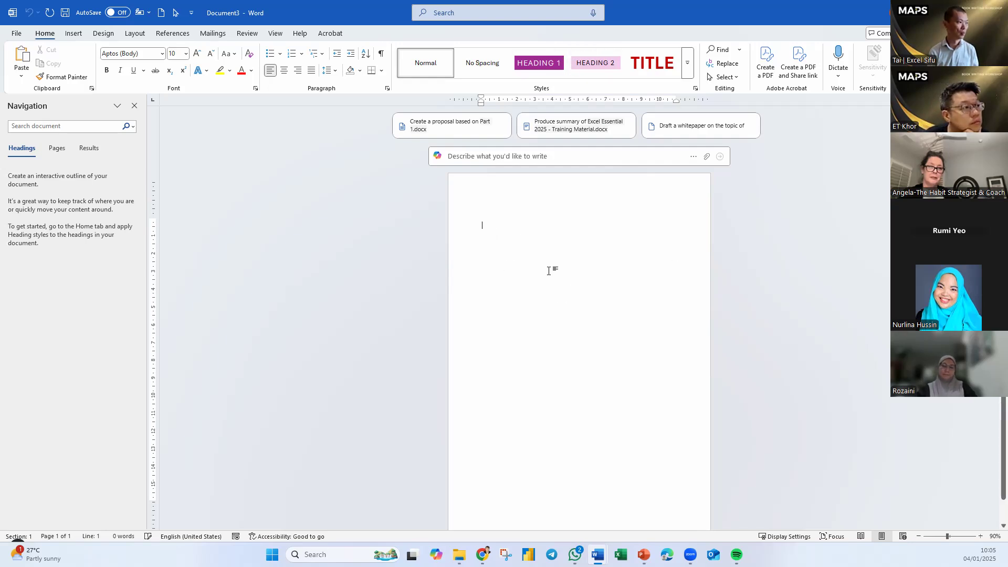
Step: Enter "This is my title" in the Title style and "This my first chapter" below it in the Heading 1 style
text(This )
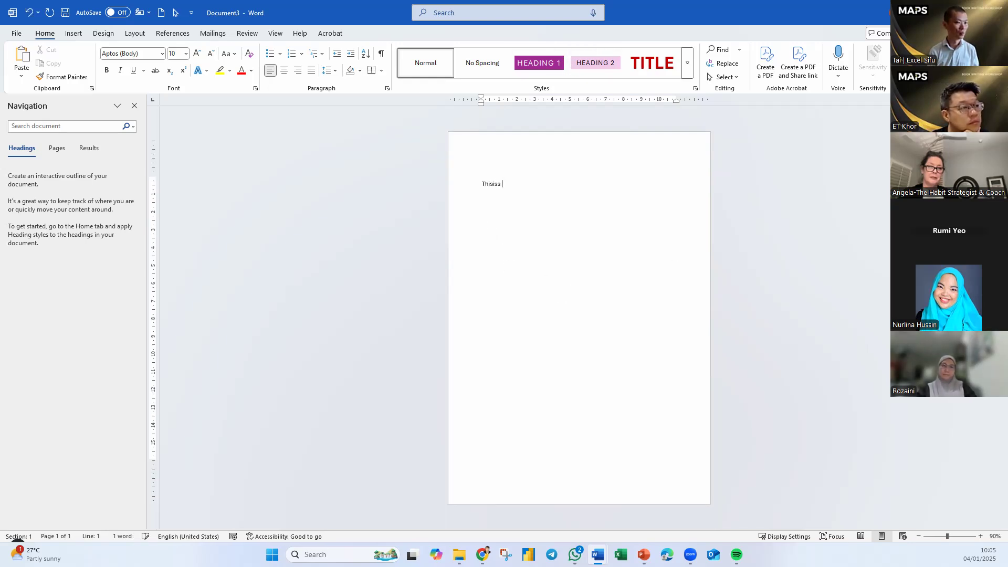
text(is my title)
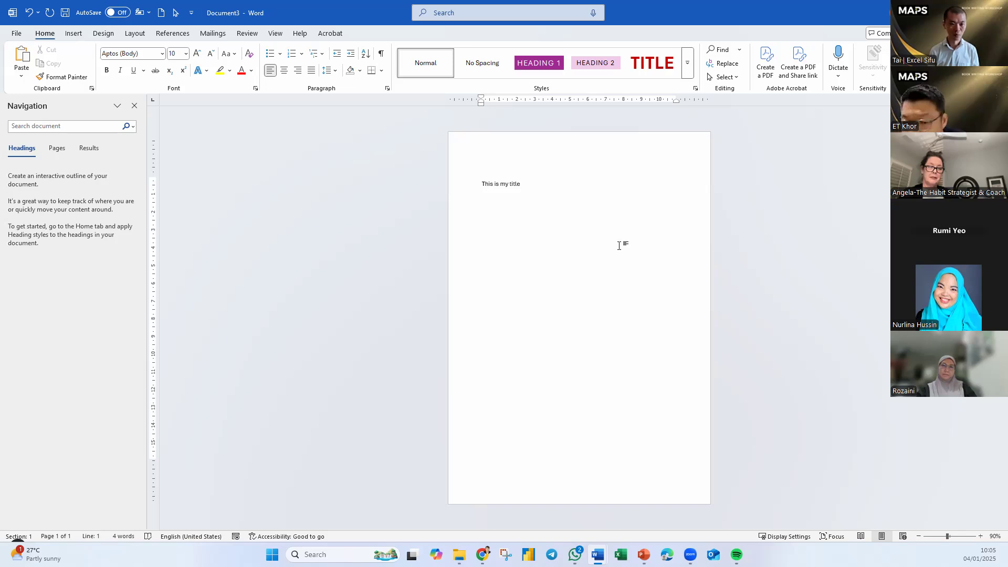
click(652, 63)
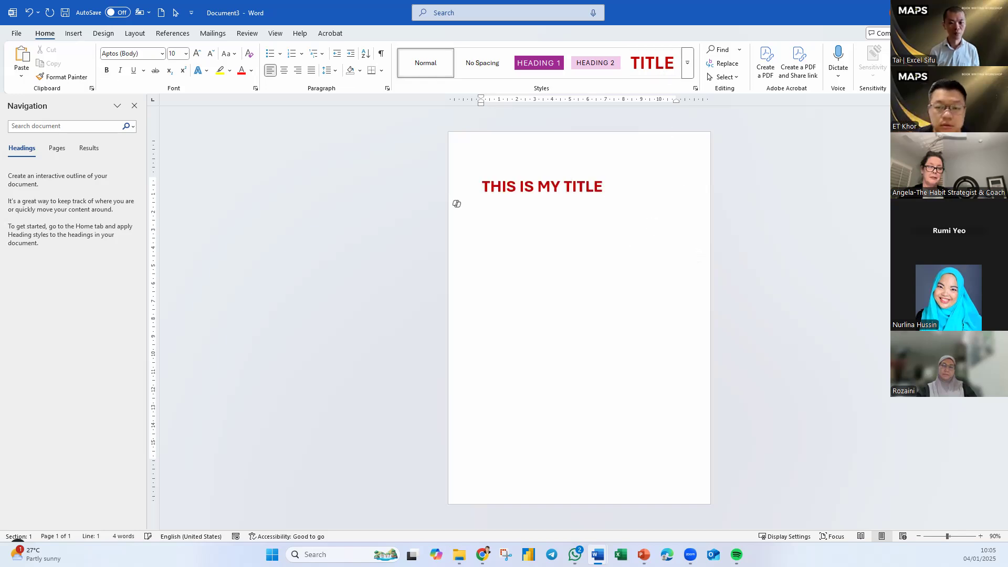
text(This my first chapter)
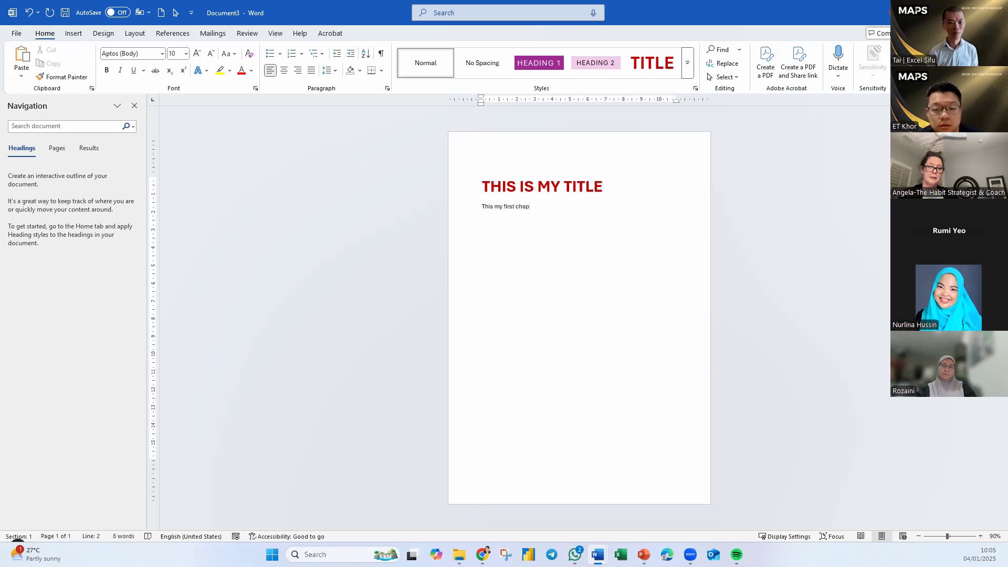
click(547, 72)
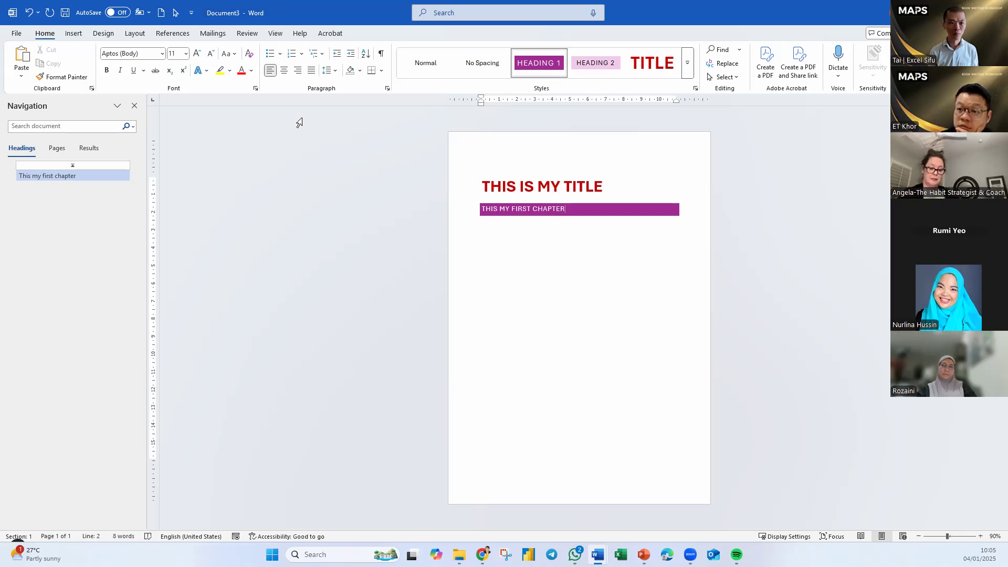
Step: Close the test document without saving and return to the pages of Sample Doc - Leadership.docx
key(ctrl+w)
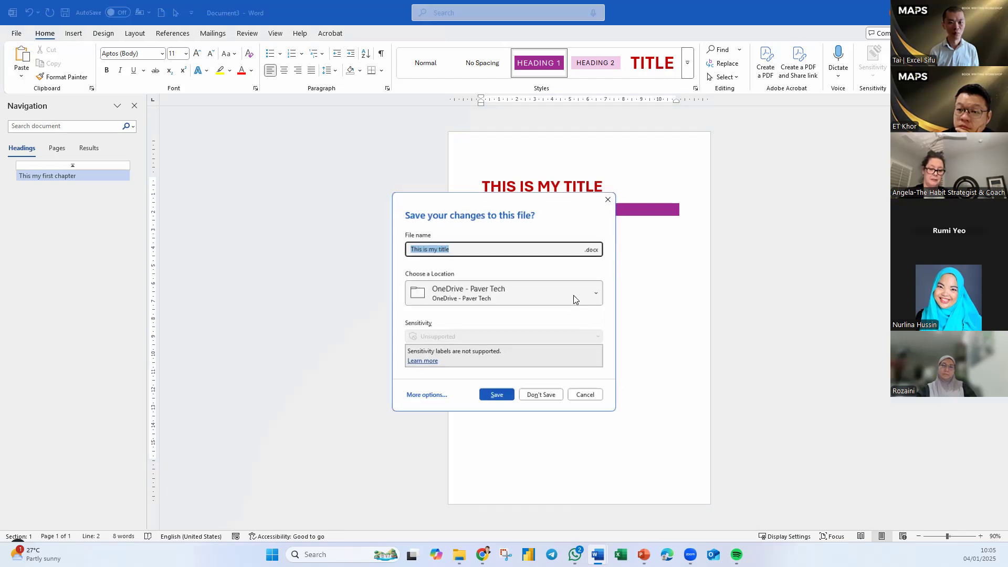
click(541, 399)
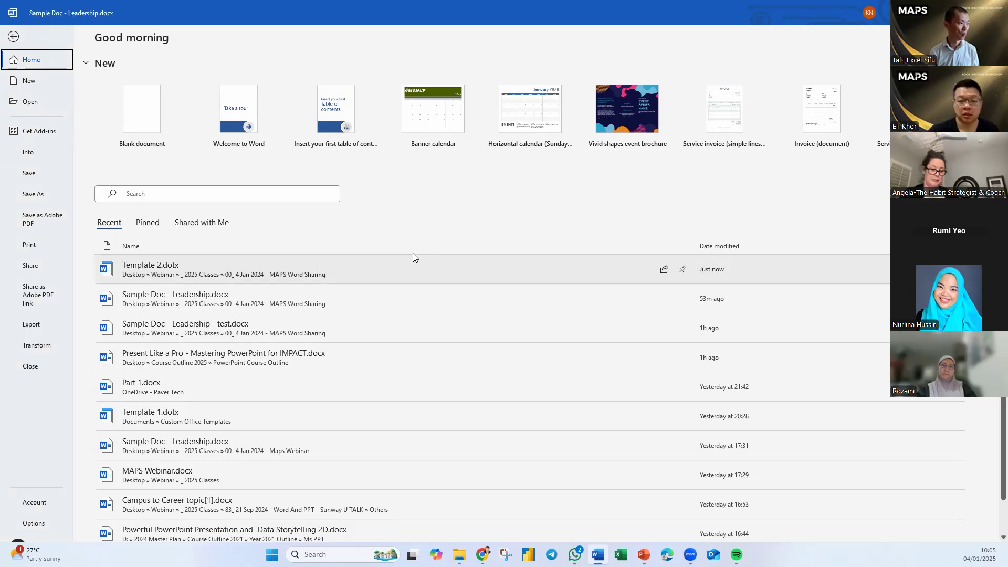
click(13, 36)
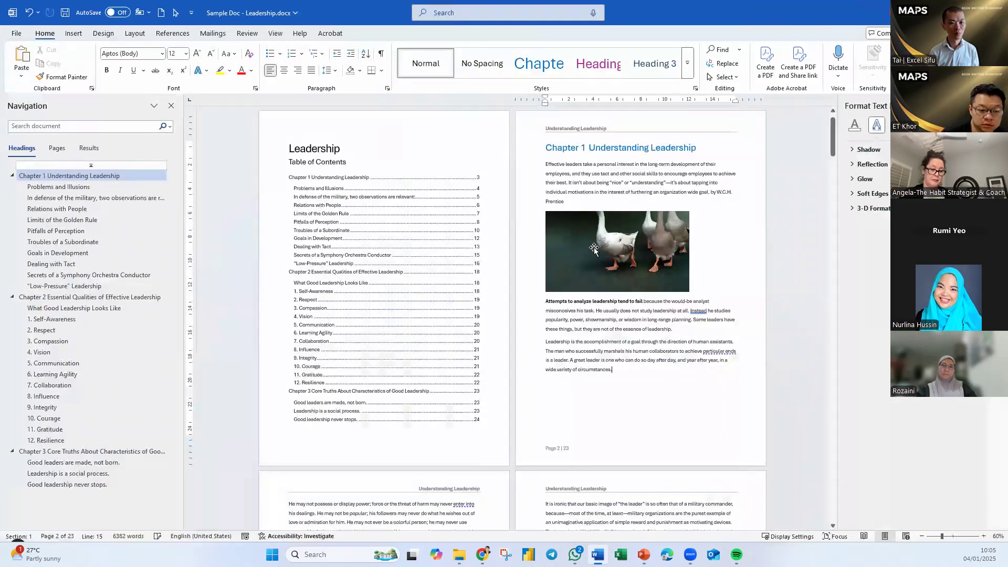
click(515, 265)
click(614, 343)
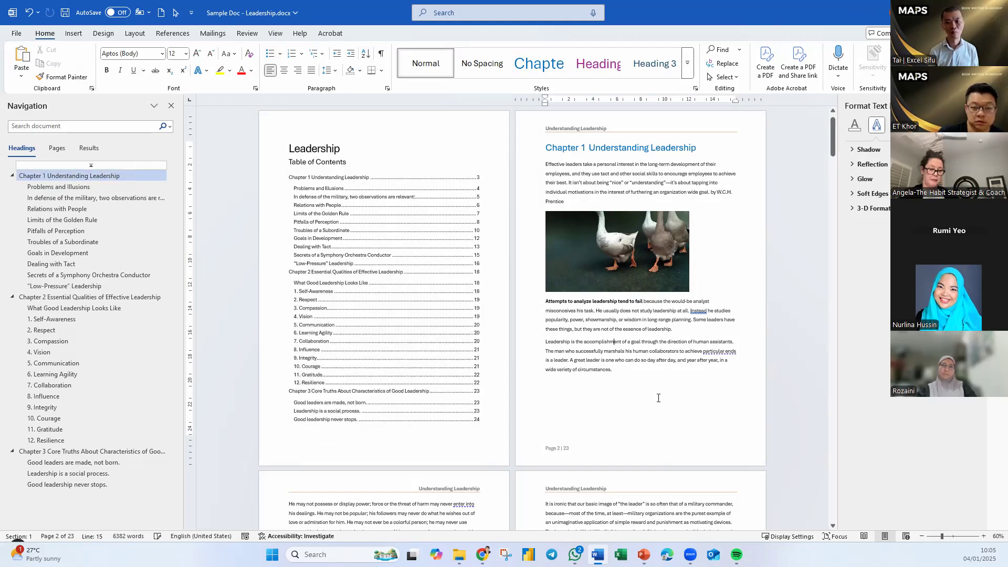
scroll(620, 371, down, 6)
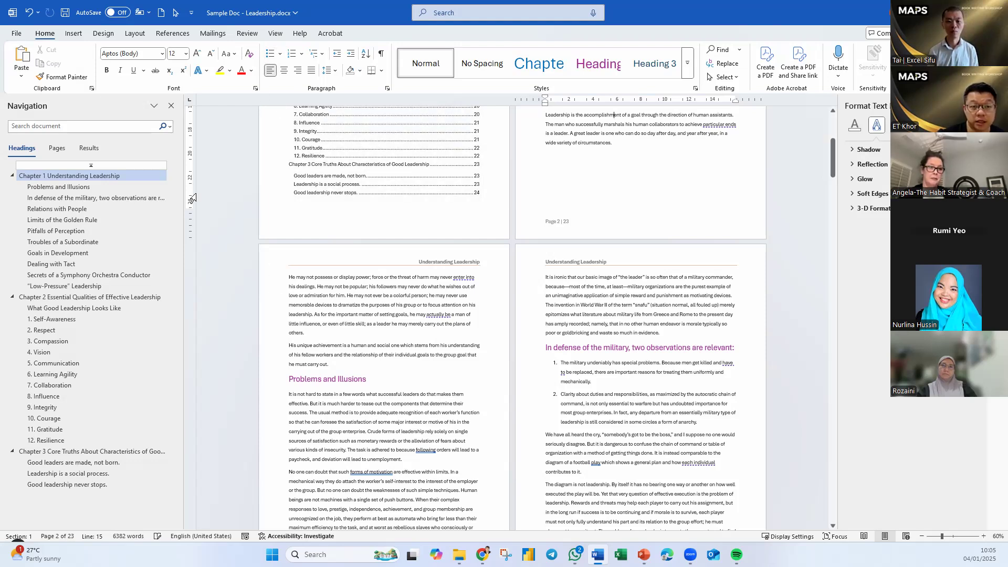
Step: Open the Template 2.dotx file itself from the recent documents and close it without changes
click(16, 34)
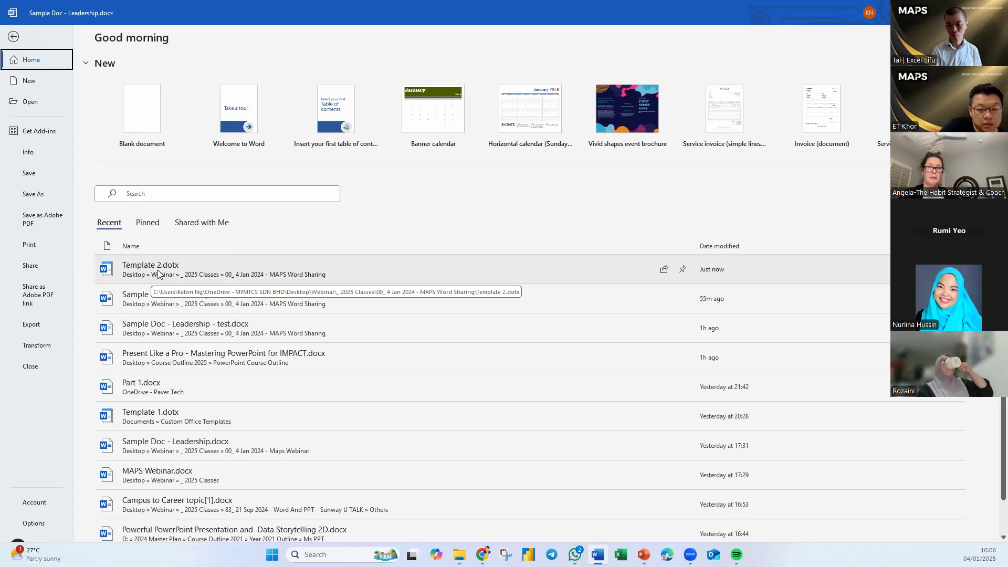
click(184, 270)
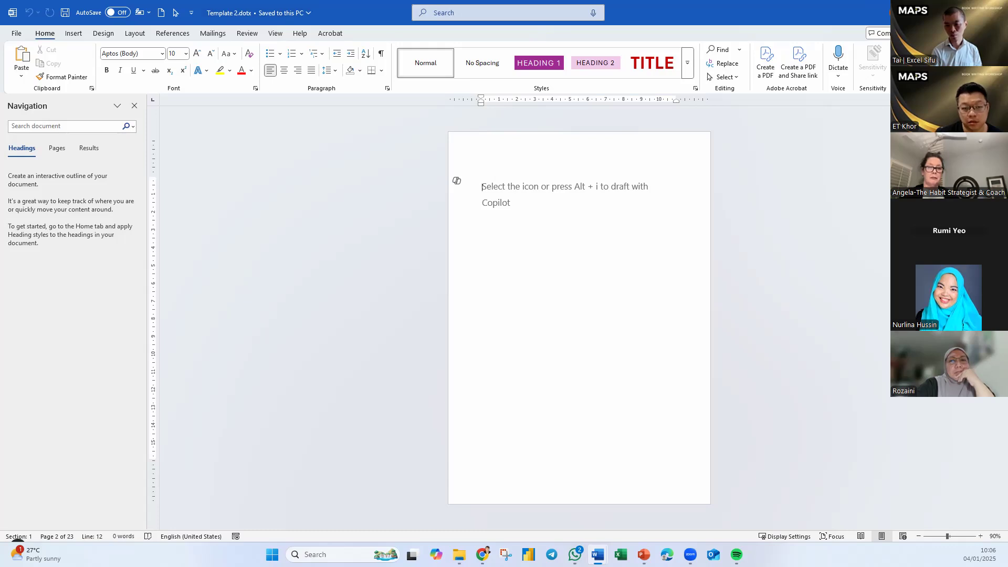
click(995, 12)
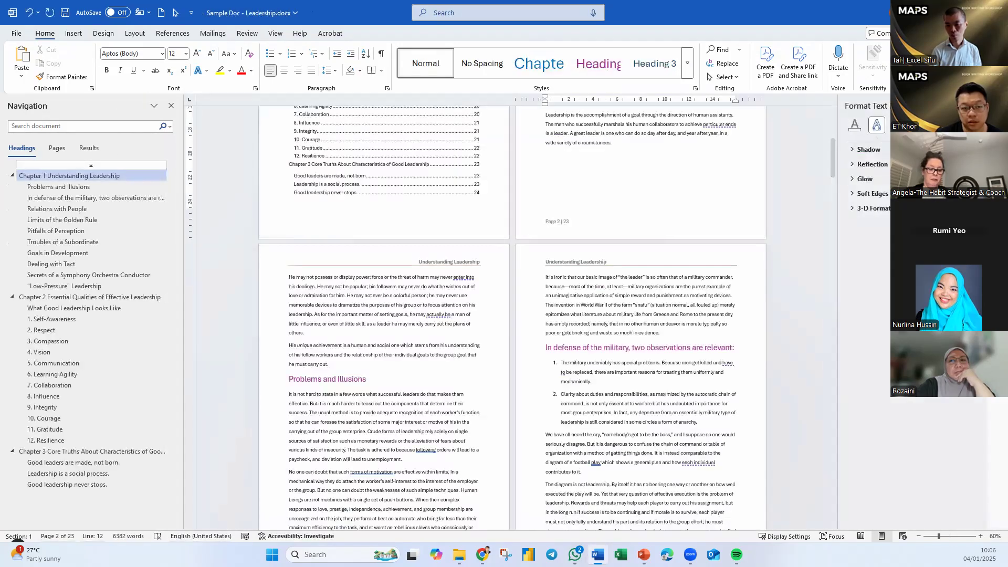
Step: Create another blank document from Template 2.dotx through File Explorer, then close it after checking the recent files
click(458, 554)
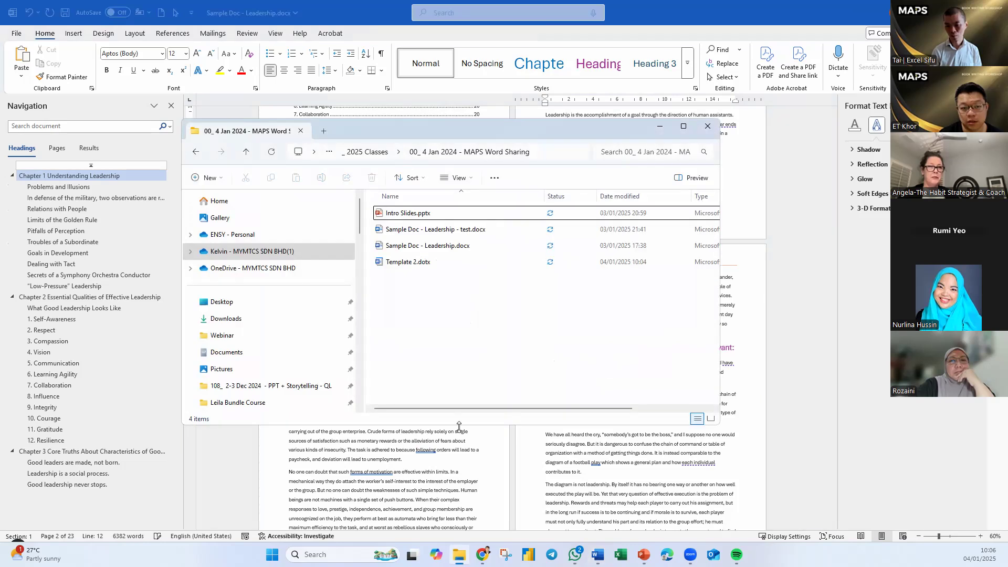
click(415, 267)
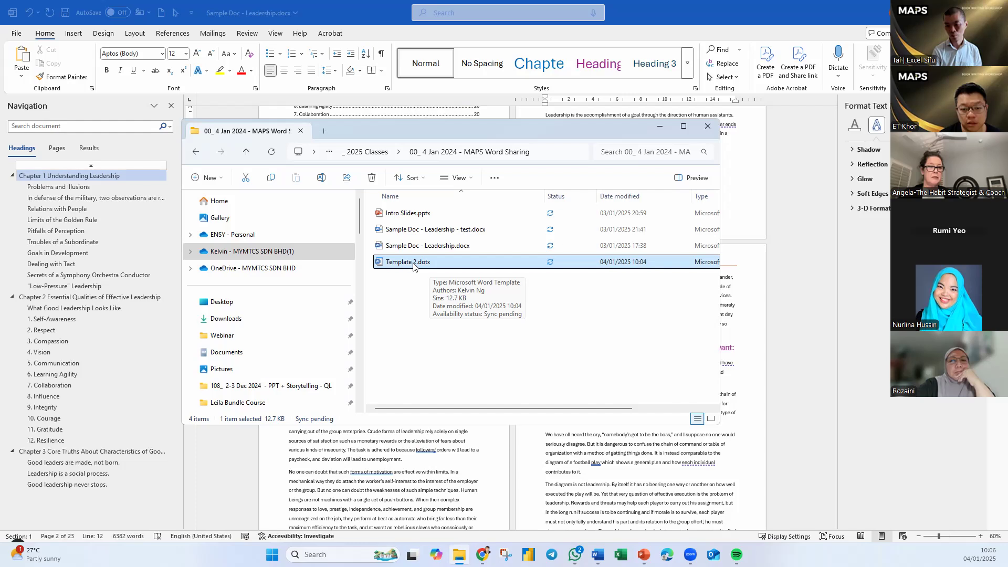
double_click(413, 265)
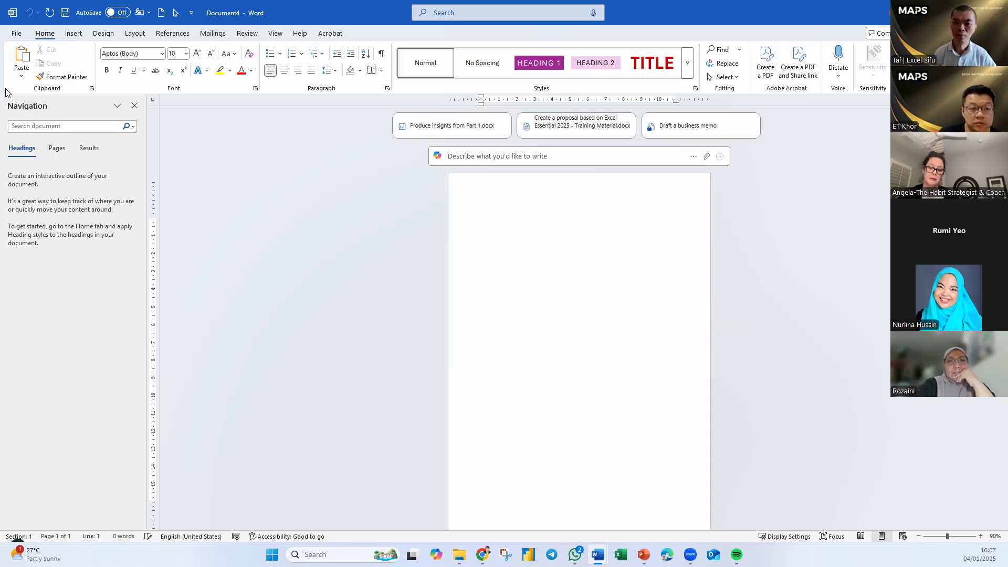
click(16, 33)
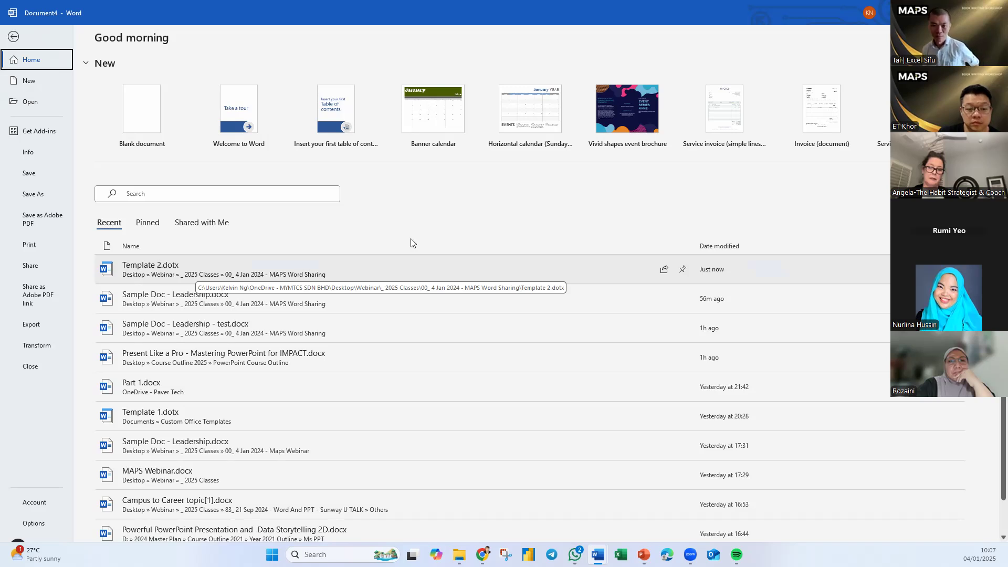
click(995, 12)
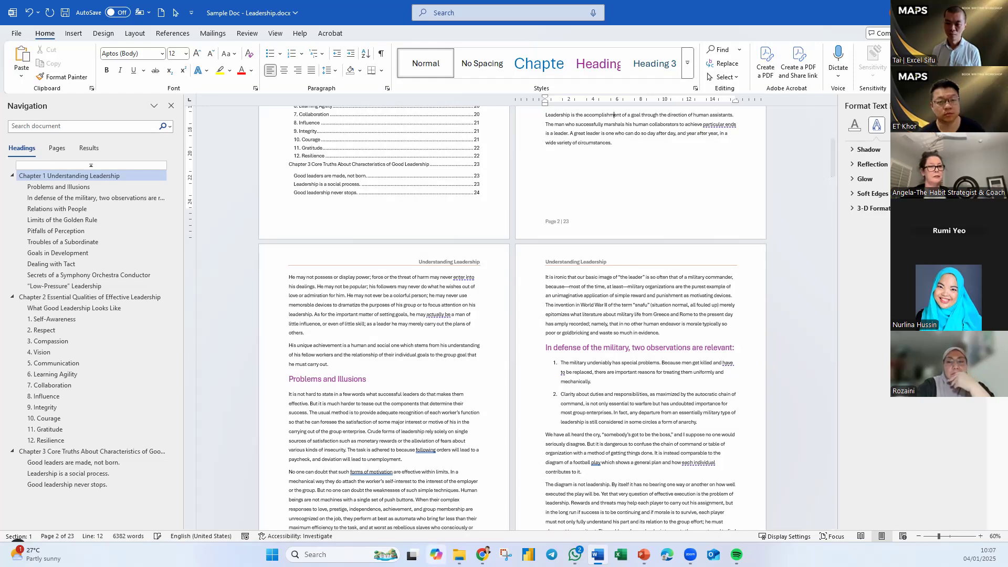
Step: View the file actions available for Template 2.dotx in File Explorer, and return to the Leadership document in Word
click(459, 554)
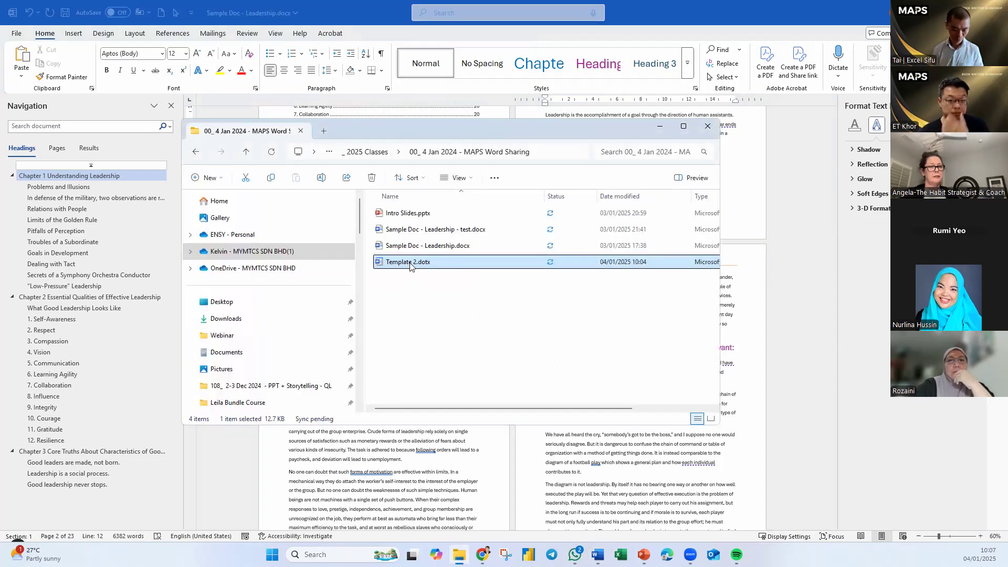
right_click(413, 264)
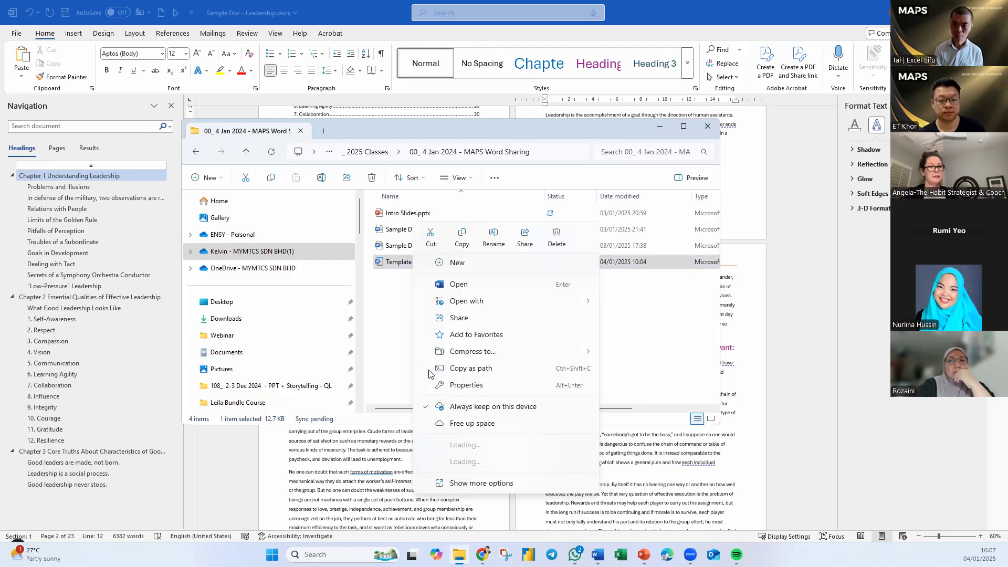
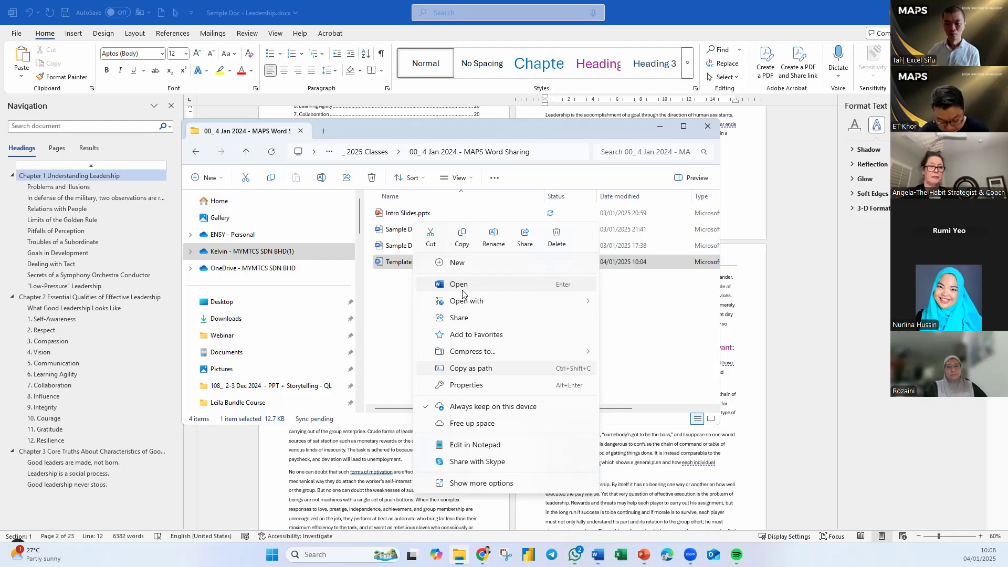
click(592, 131)
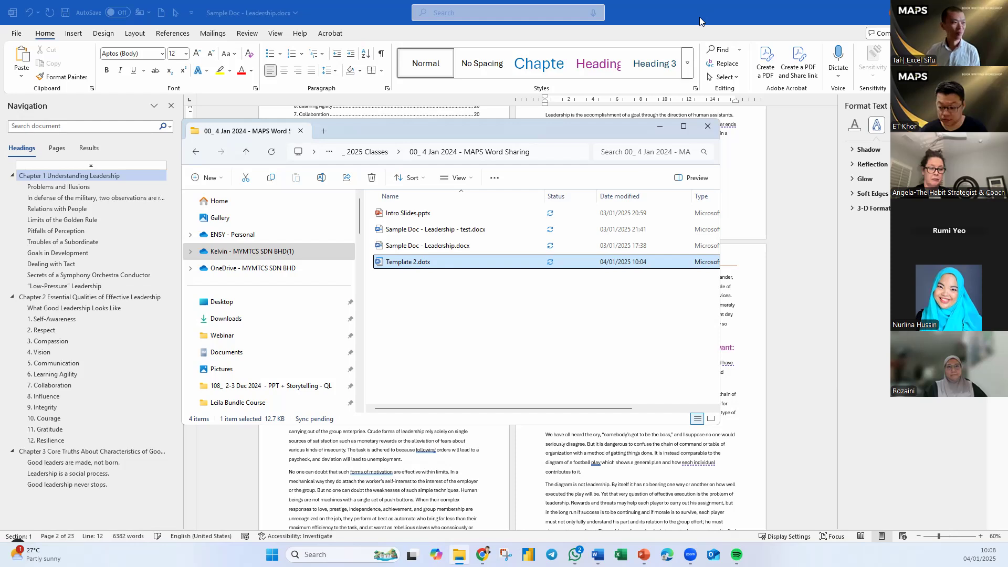
click(140, 207)
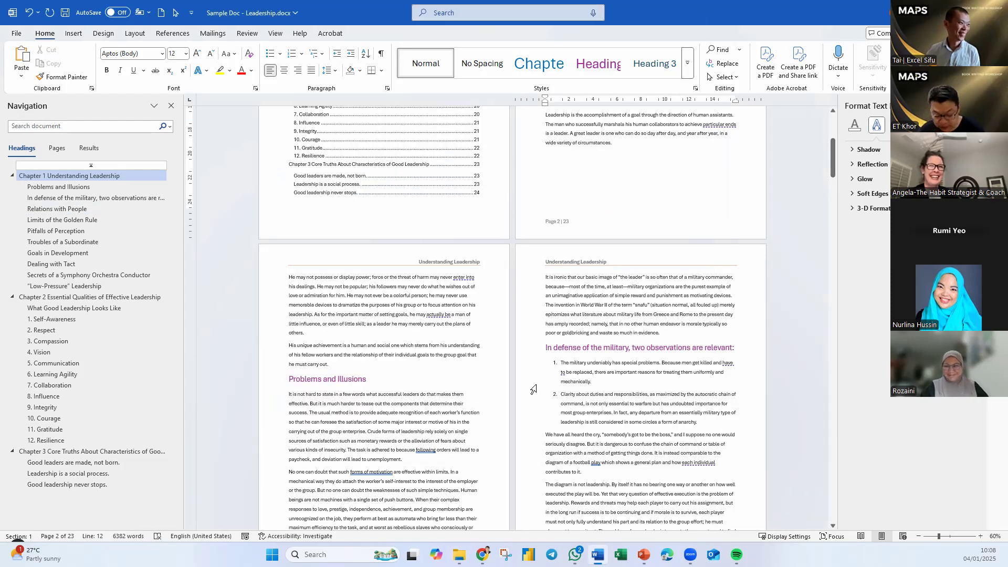
Step: Examine the title, table of contents, running headers and page-number footers across the first pages of the document
scroll(622, 311, up, 1)
scroll(622, 311, up, 10)
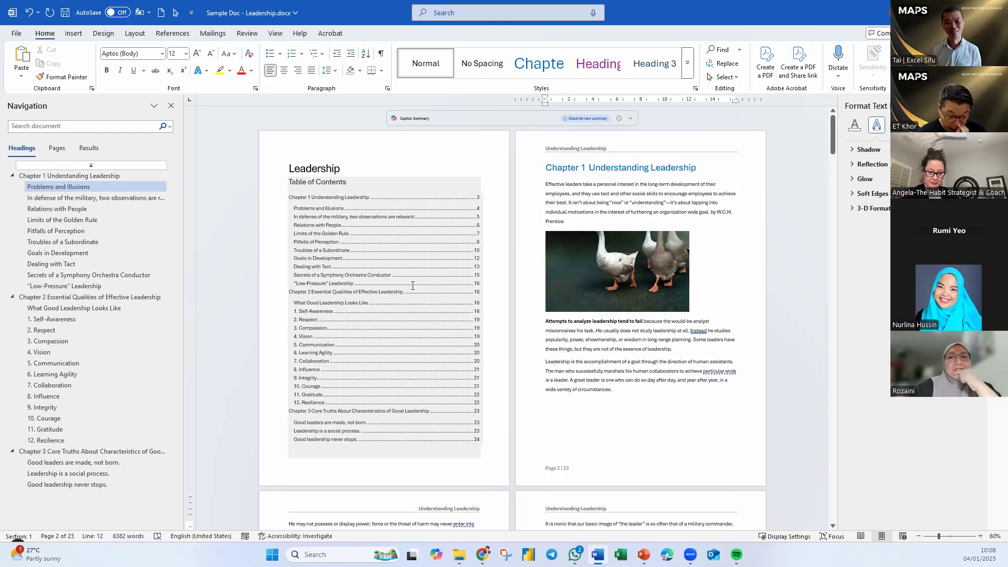
click(642, 359)
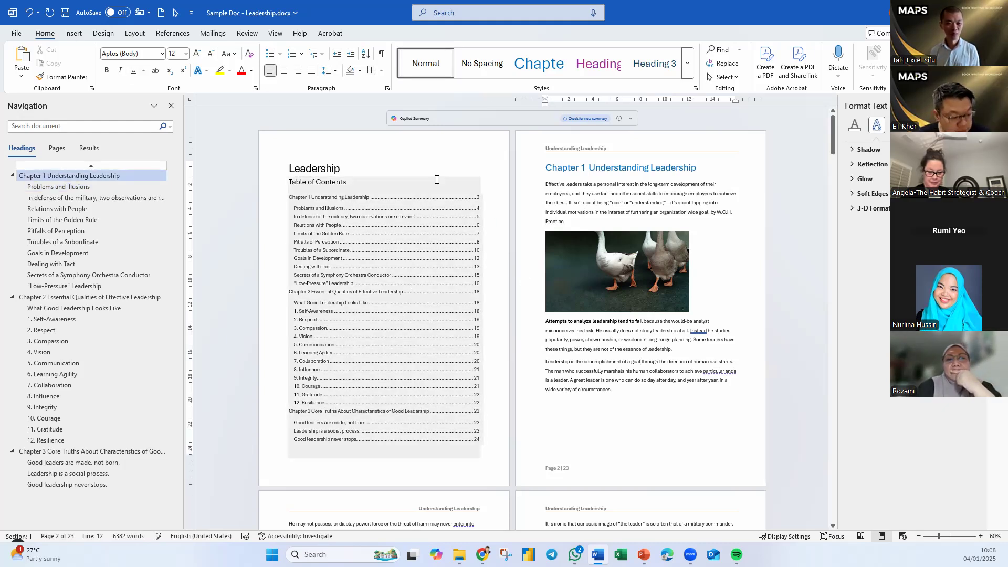
click(376, 167)
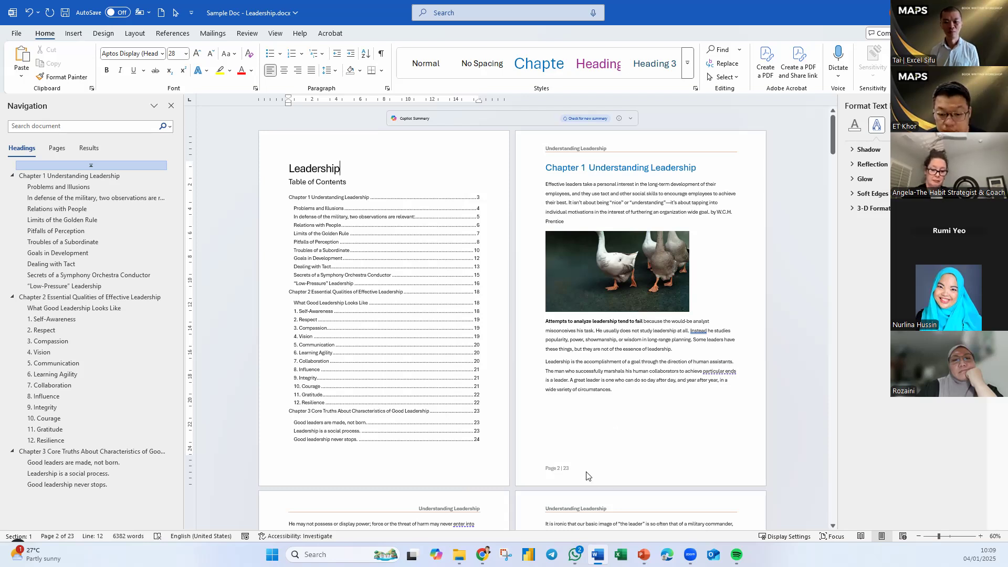
scroll(578, 459, down, 1)
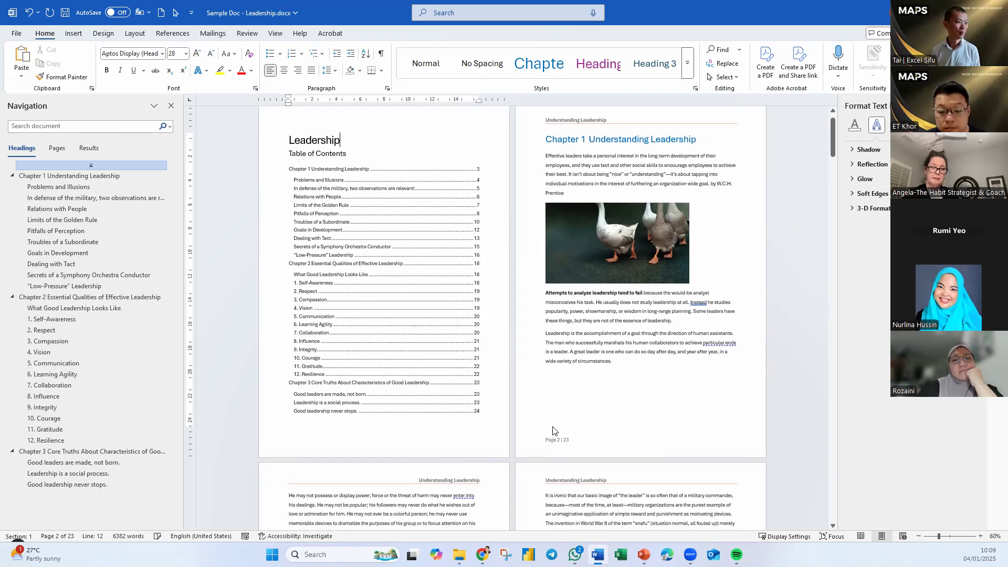
click(594, 444)
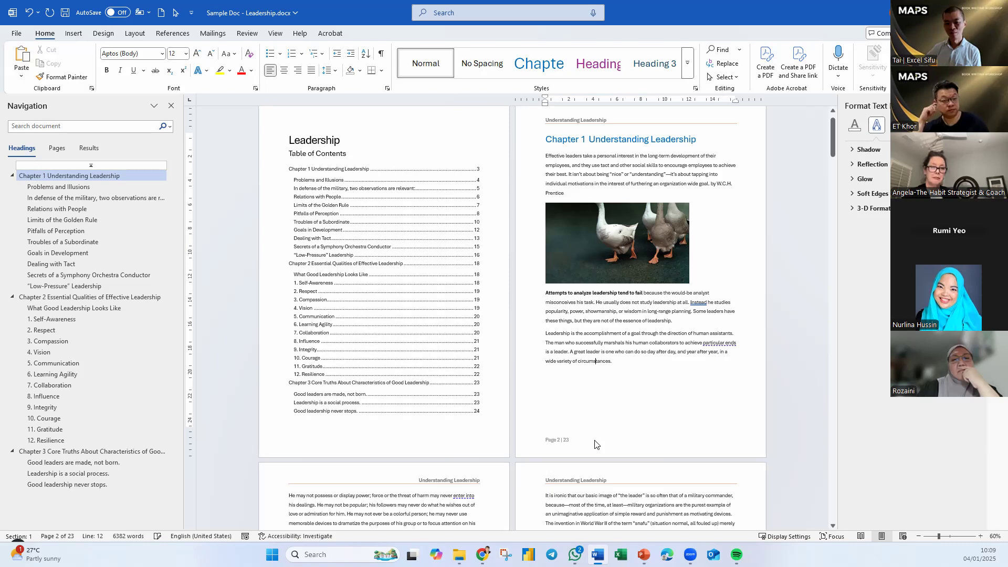
scroll(570, 462, up, 1)
click(565, 472)
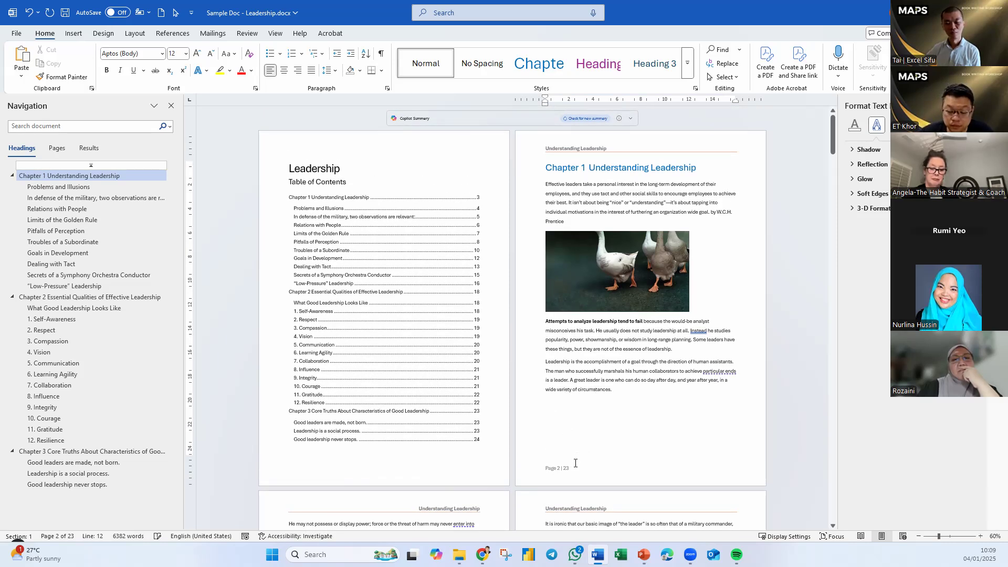
scroll(575, 461, down, 1)
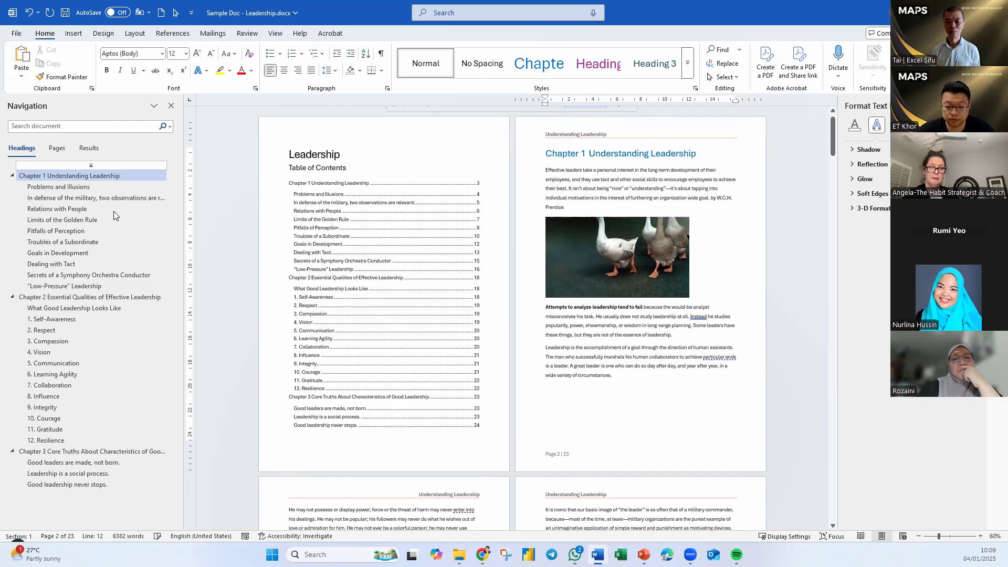
scroll(635, 376, down, 12)
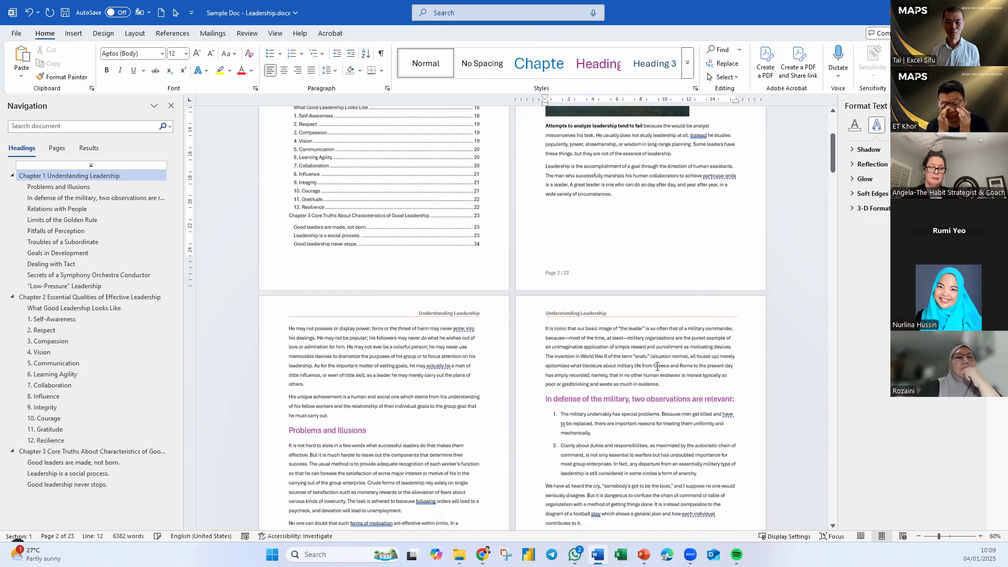
scroll(659, 366, down, 1)
scroll(612, 413, up, 3)
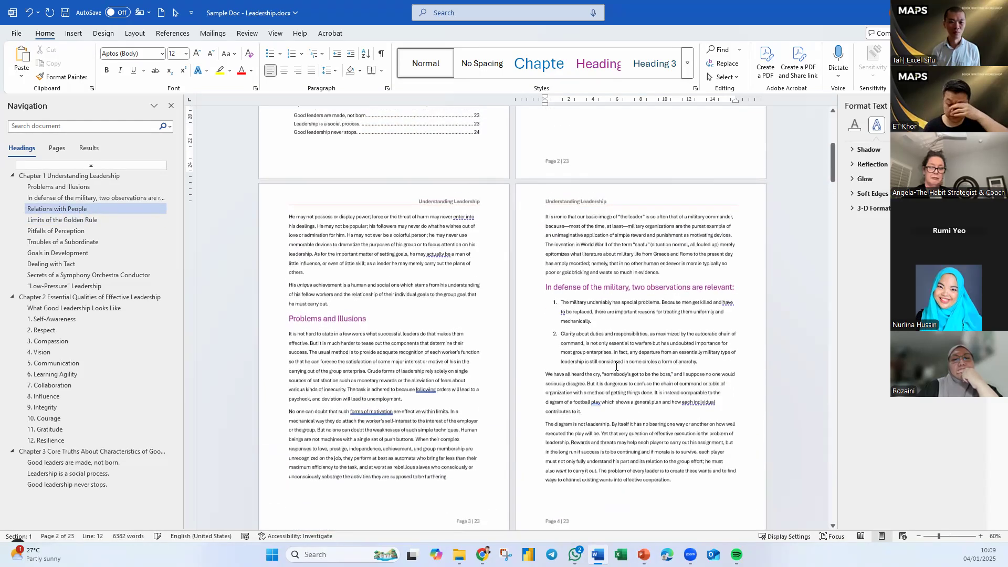
scroll(617, 367, up, 5)
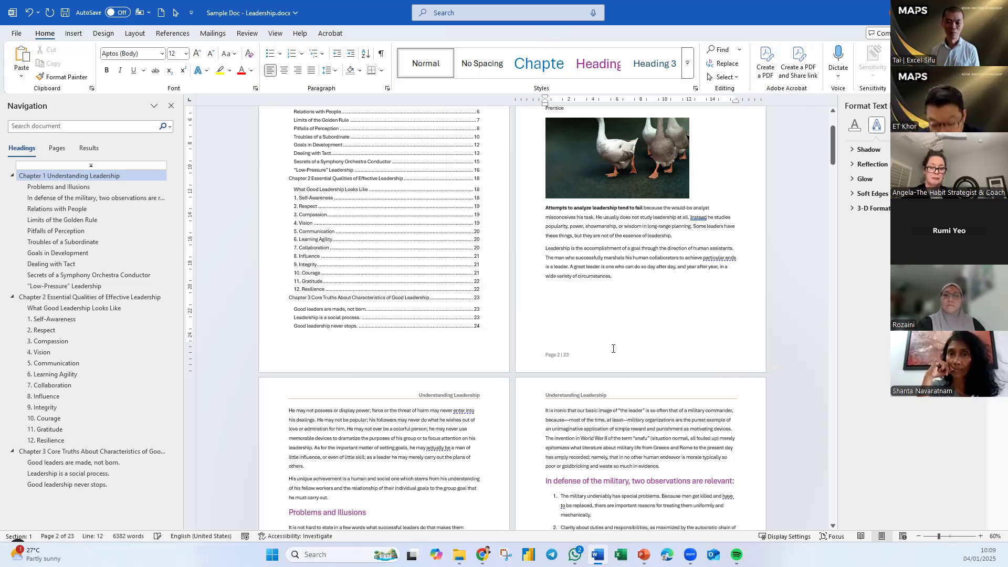
scroll(613, 348, up, 3)
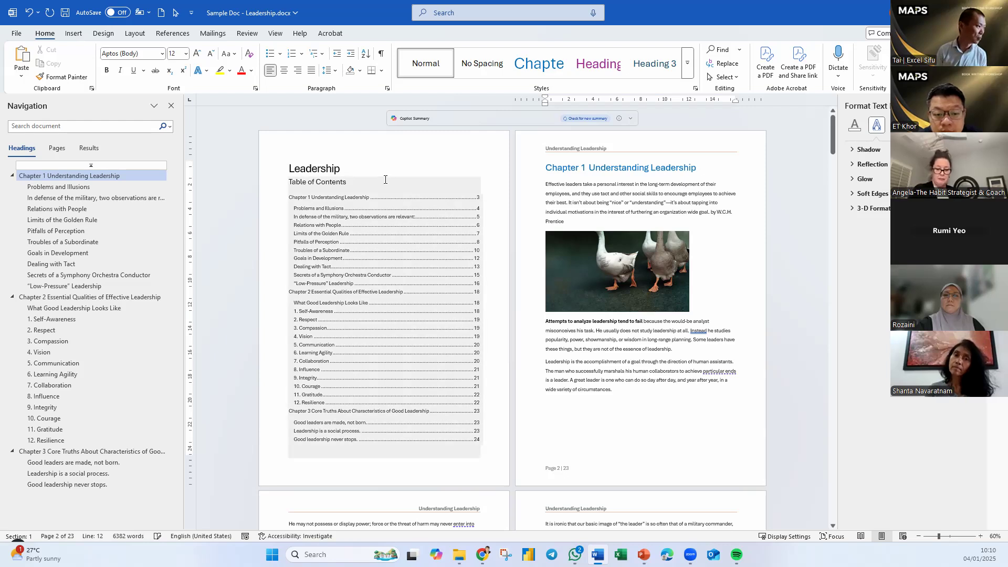
Step: Try to insert a Next Page section break at the end of the table of contents
click(454, 453)
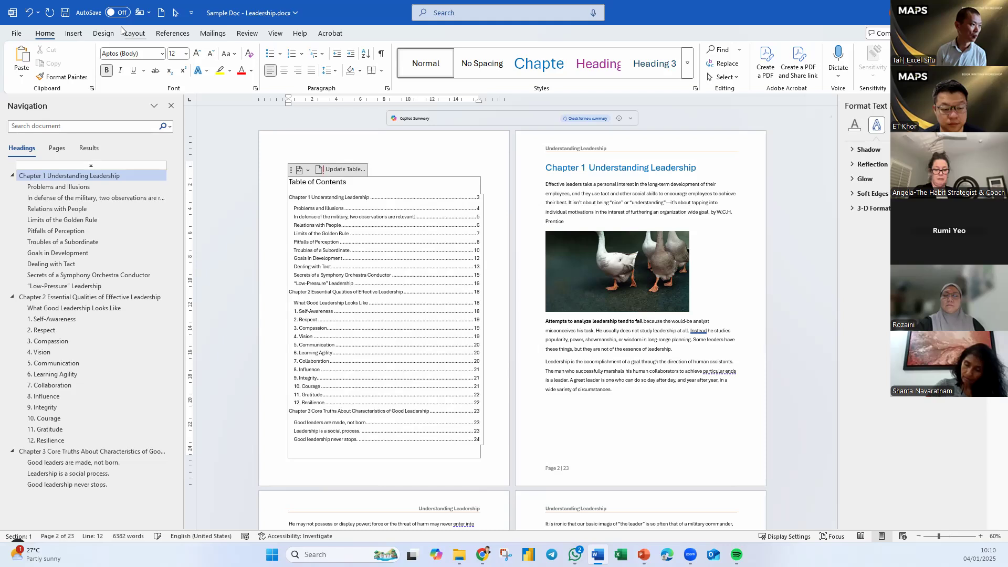
click(133, 34)
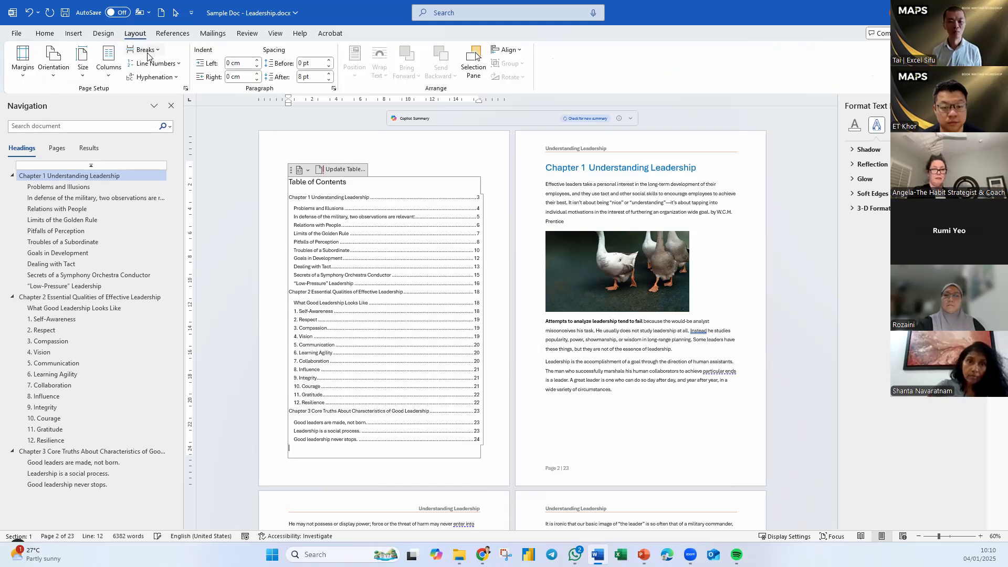
click(157, 50)
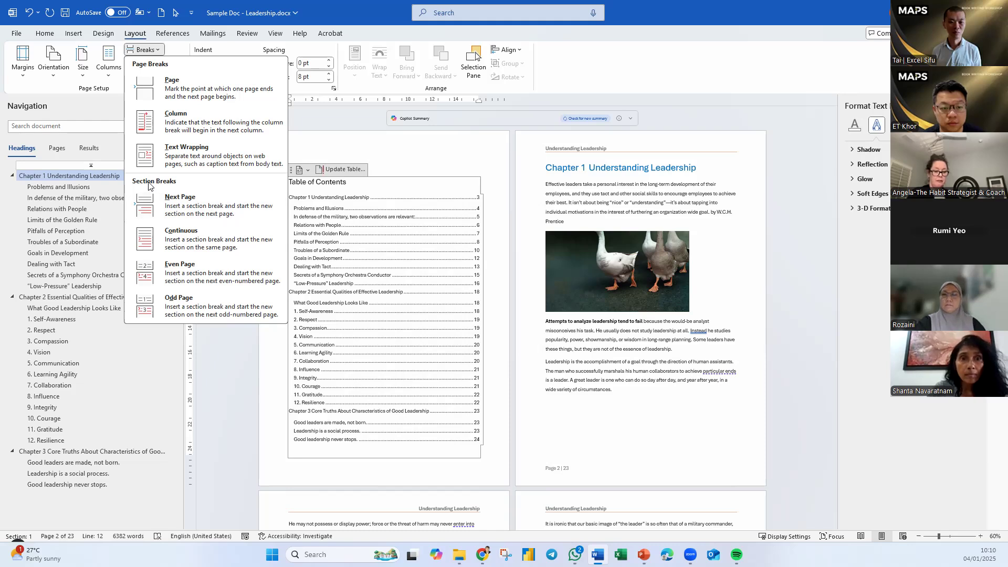
click(190, 210)
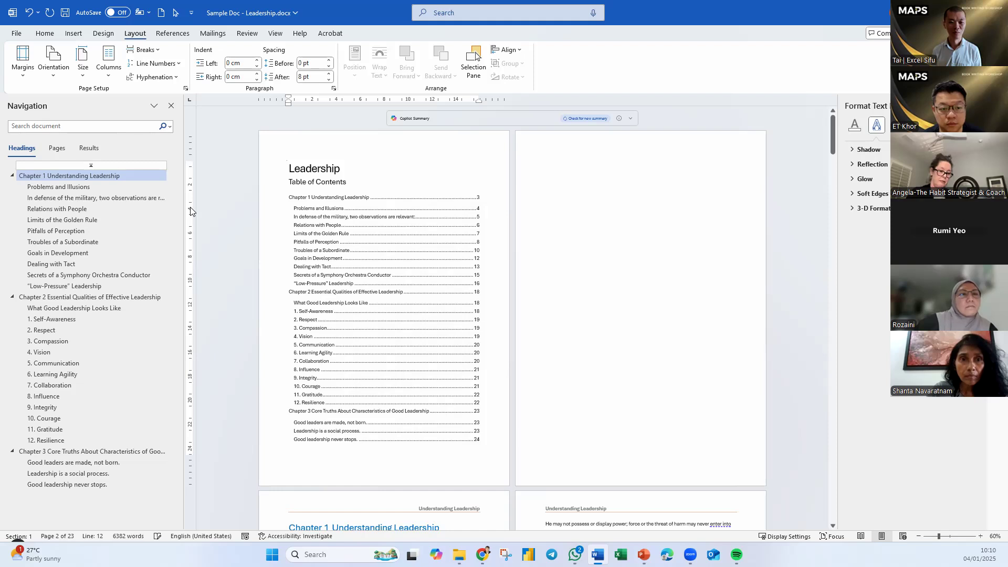
Step: Show the paragraph marks and other hidden formatting symbols throughout the document
click(711, 355)
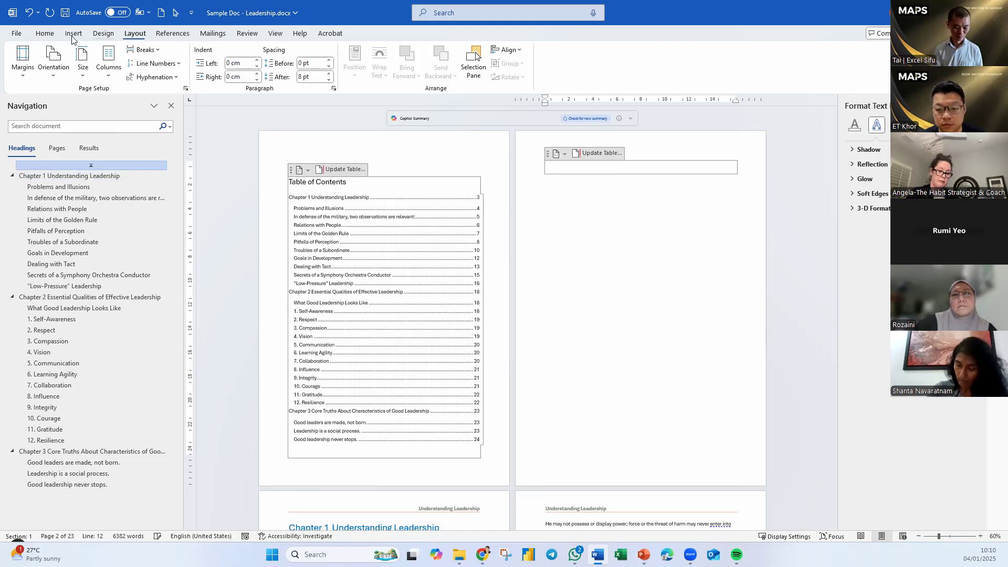
click(51, 33)
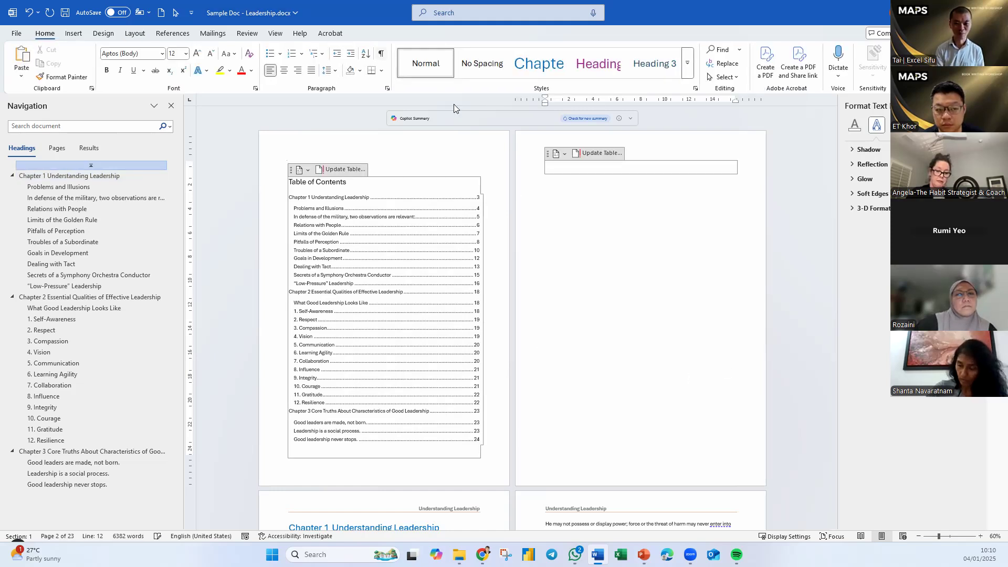
click(380, 53)
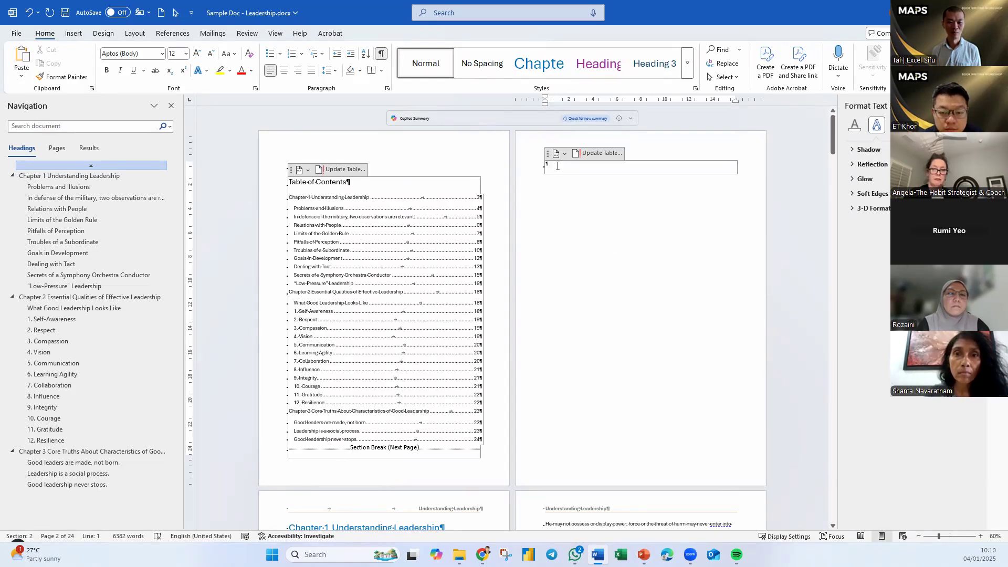
Step: Undo the section break inserted inside the table of contents and return to the body text
click(519, 164)
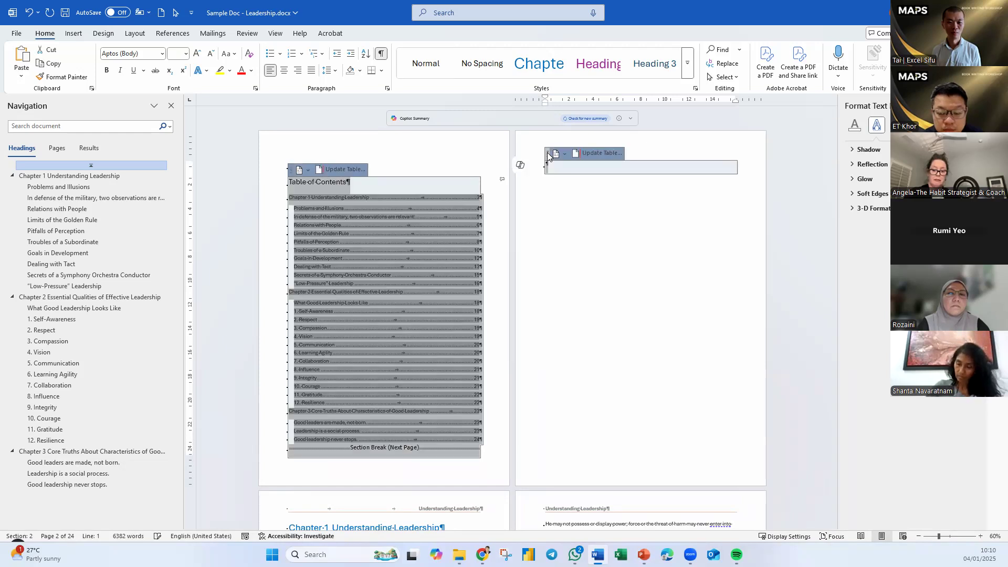
click(573, 317)
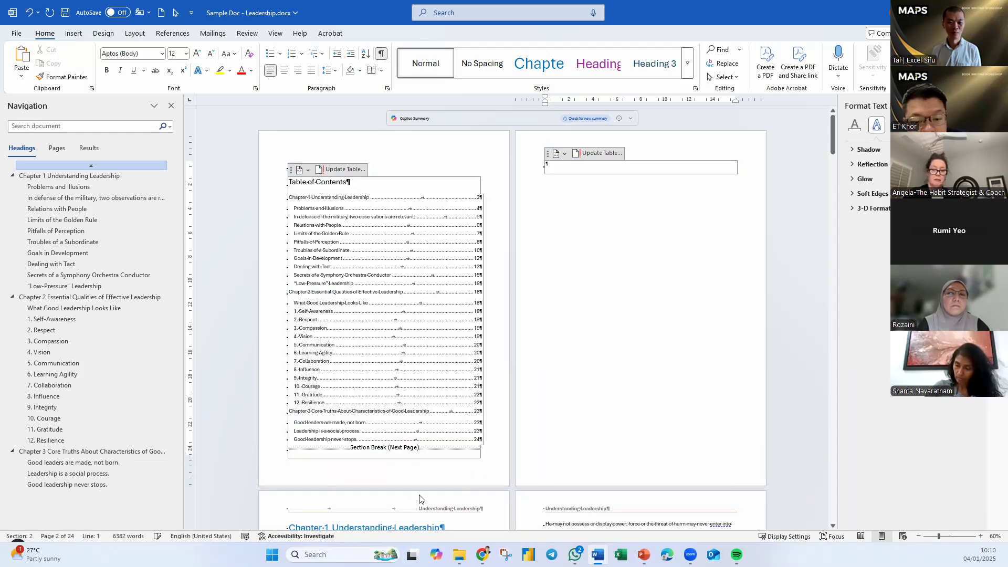
key(ctrl+z)
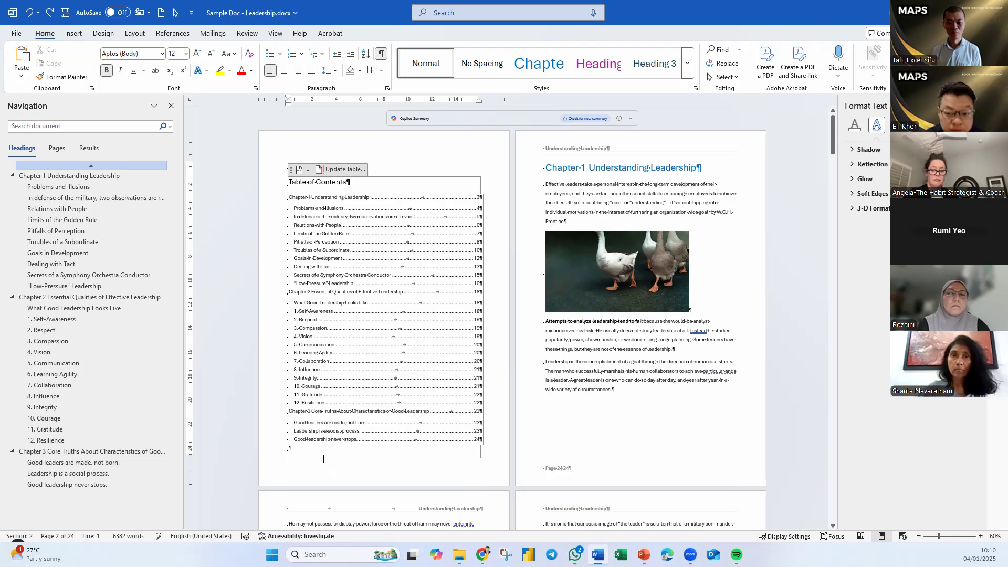
key(BackSpace)
click(301, 450)
key(BackSpace)
click(343, 469)
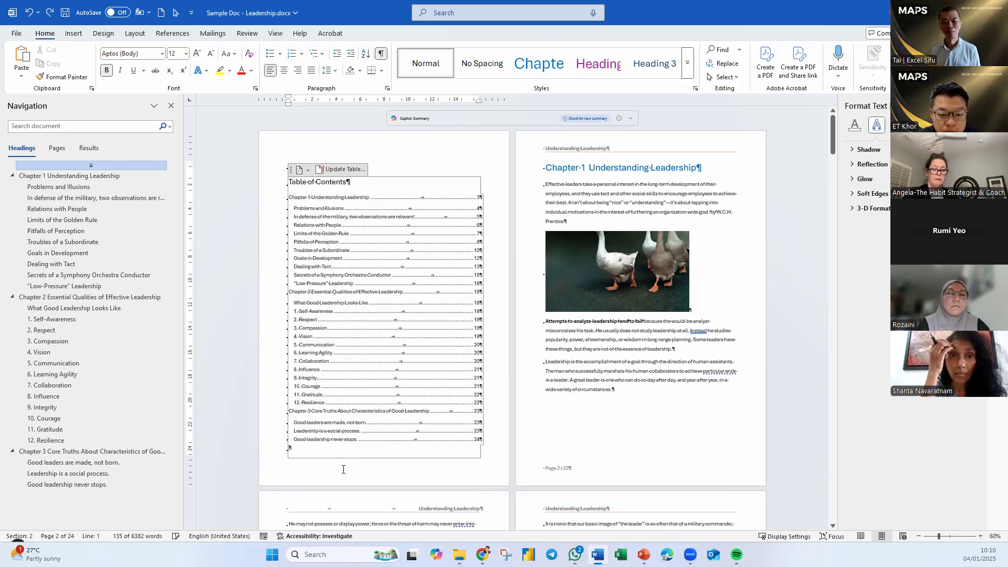
double_click(343, 469)
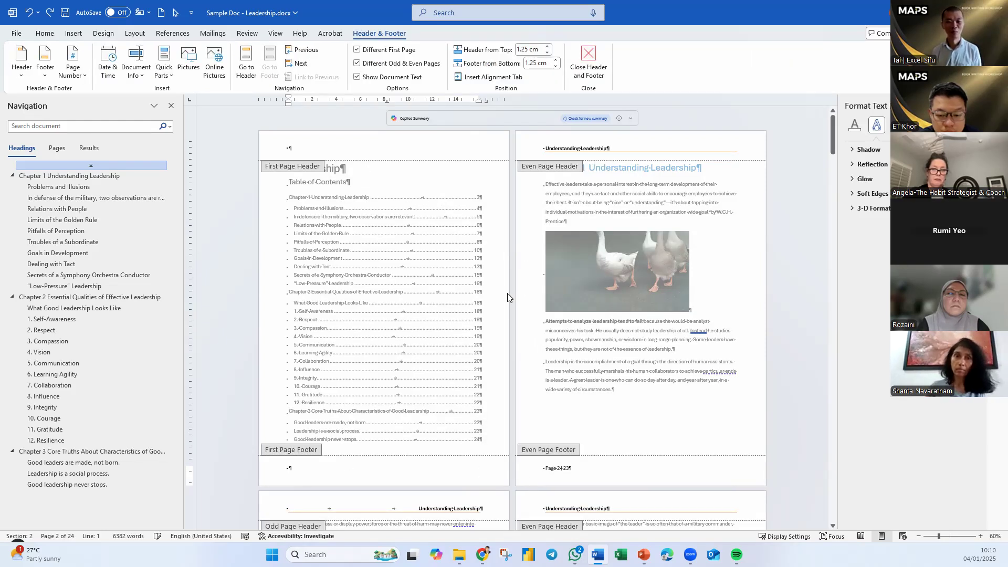
double_click(496, 315)
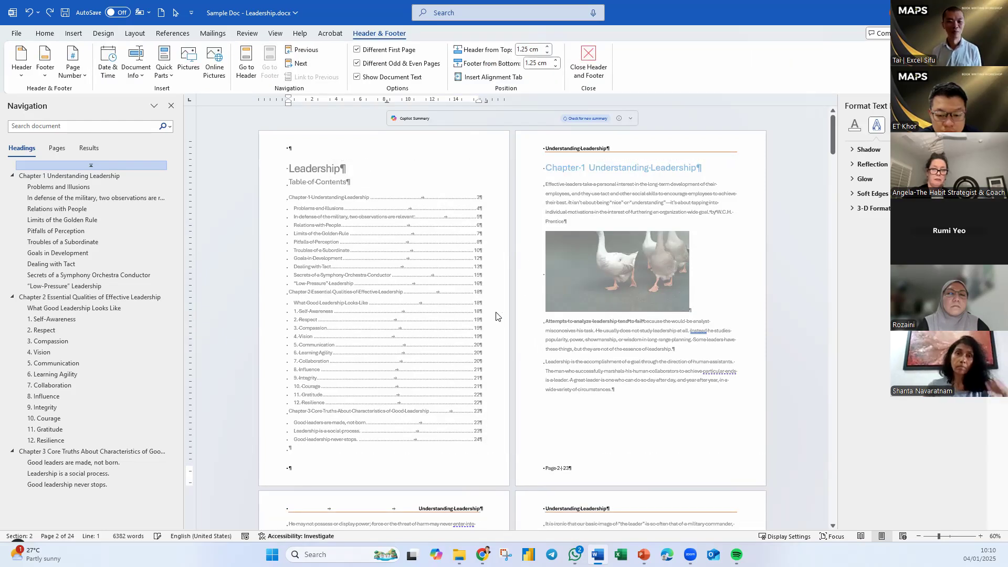
Step: Insert a Next Page section break directly before the Chapter 1 Understanding Leadership heading, and check the headers and footers on the following pages
click(548, 167)
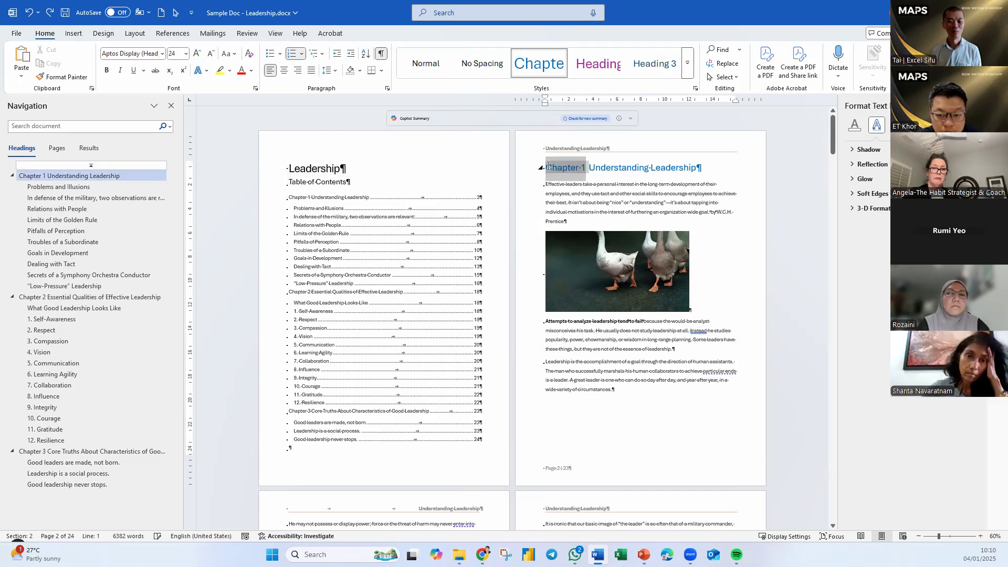
click(588, 170)
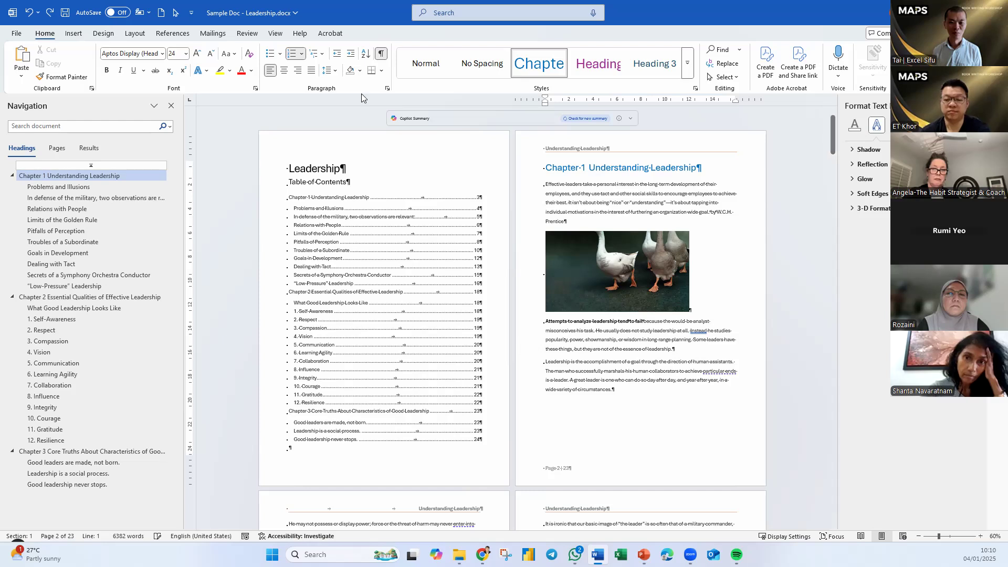
click(137, 34)
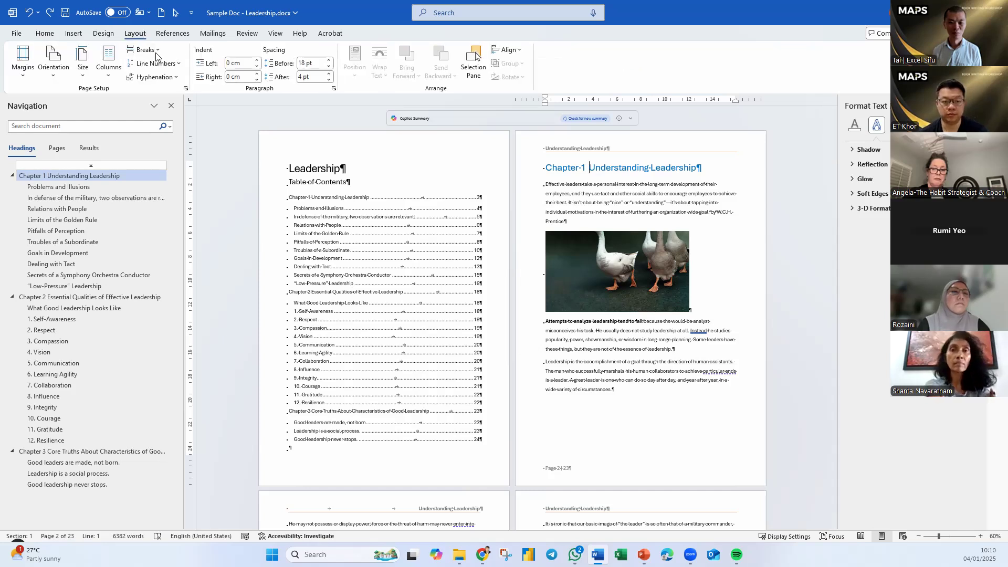
click(152, 51)
click(180, 206)
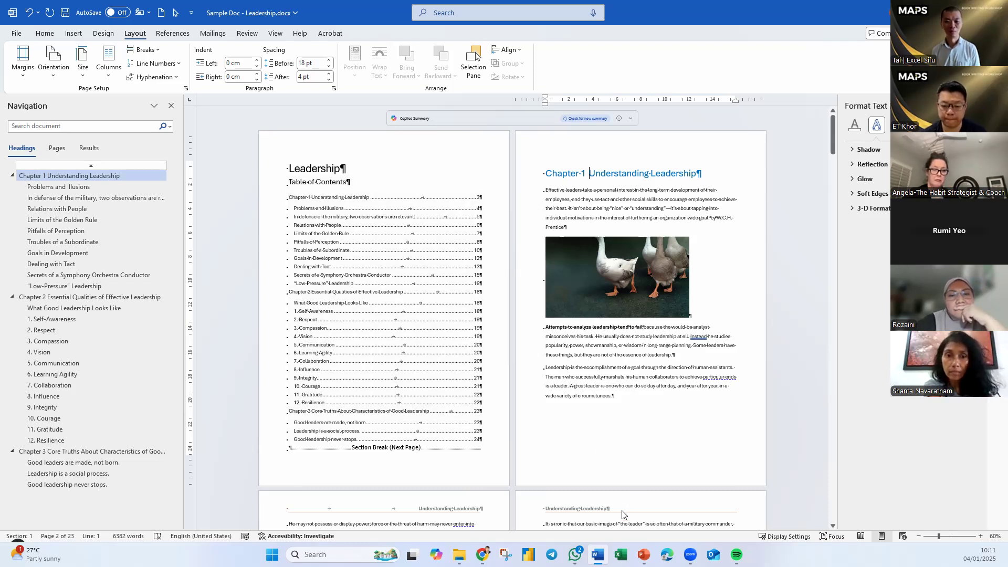
scroll(622, 514, down, 5)
scroll(587, 372, down, 8)
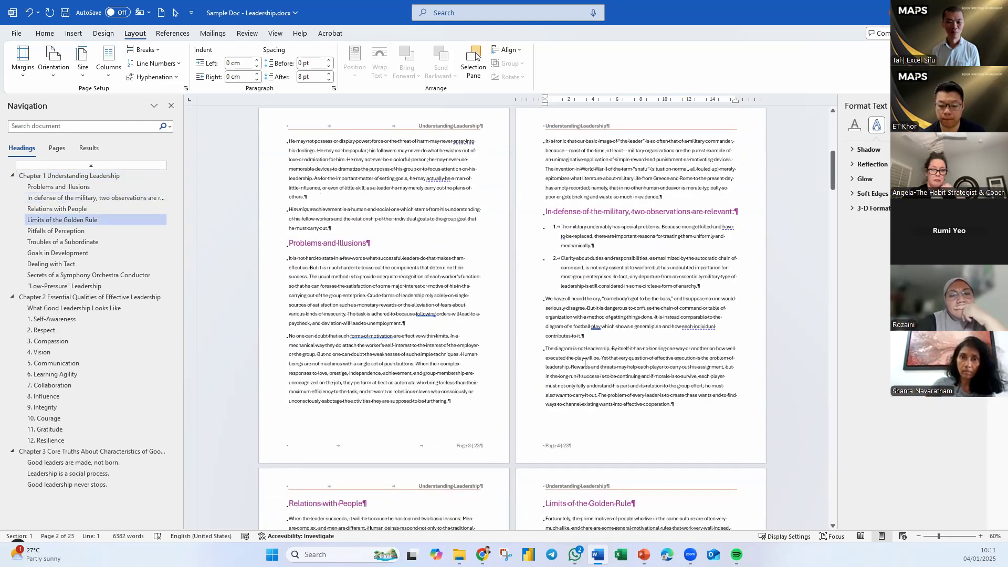
scroll(585, 362, up, 6)
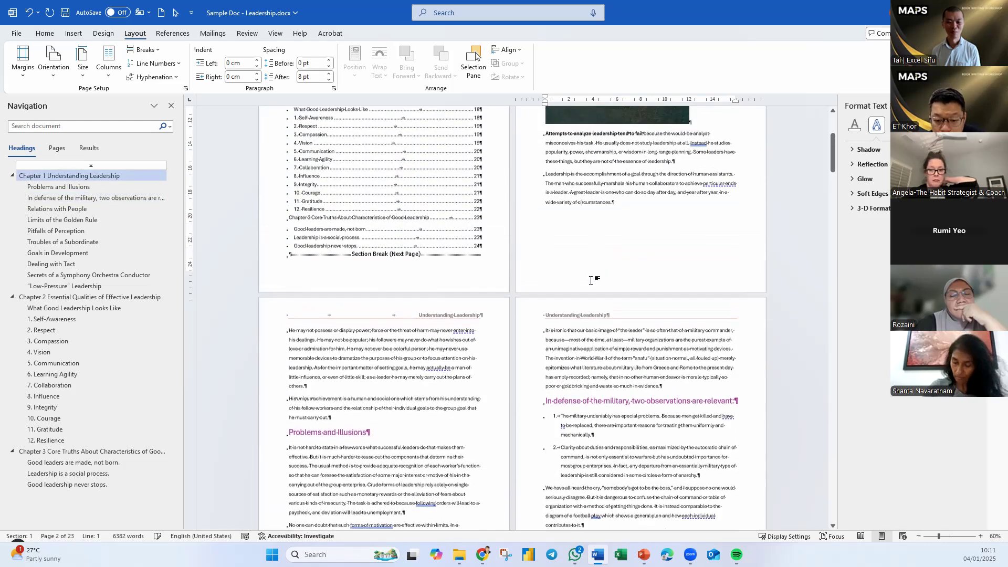
Step: Open the footer of the Chapter 1 opening page for editing and turn off Different First Page for Section 2
scroll(583, 304, up, 2)
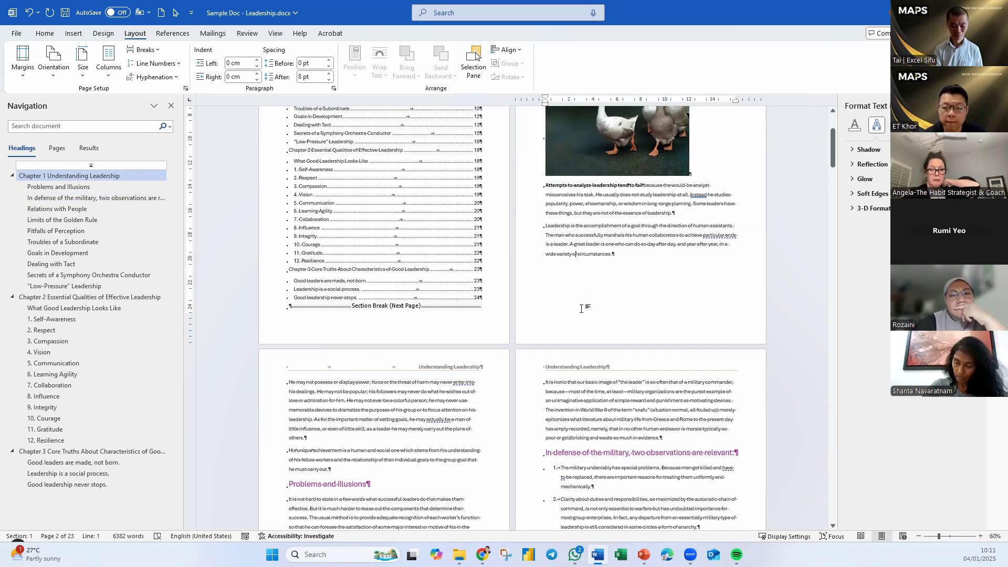
double_click(581, 309)
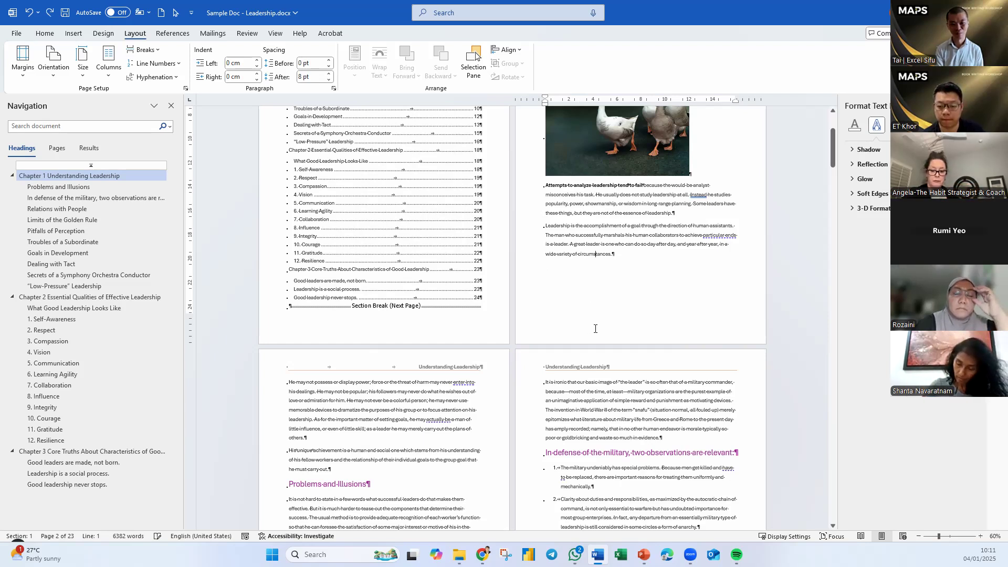
double_click(596, 330)
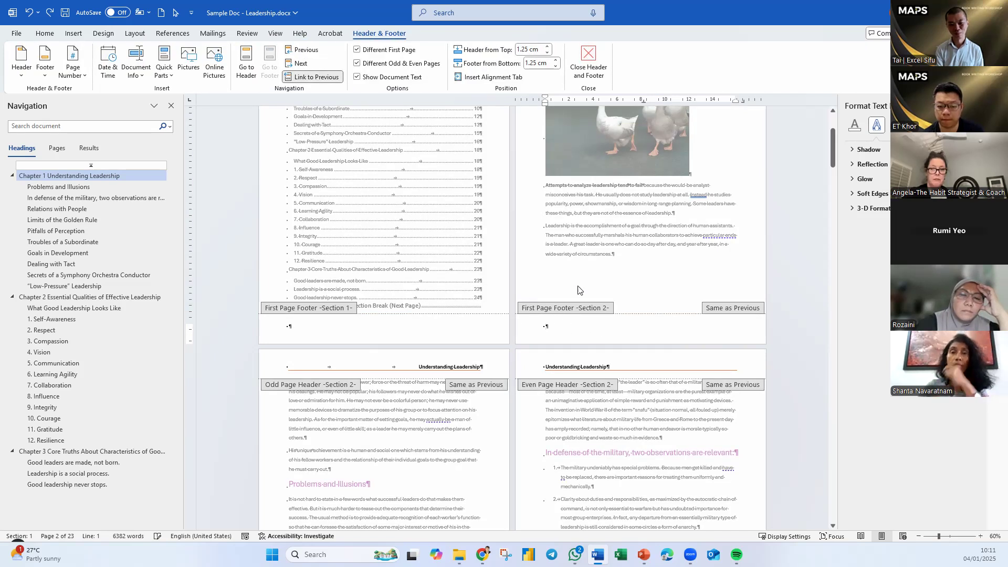
click(389, 51)
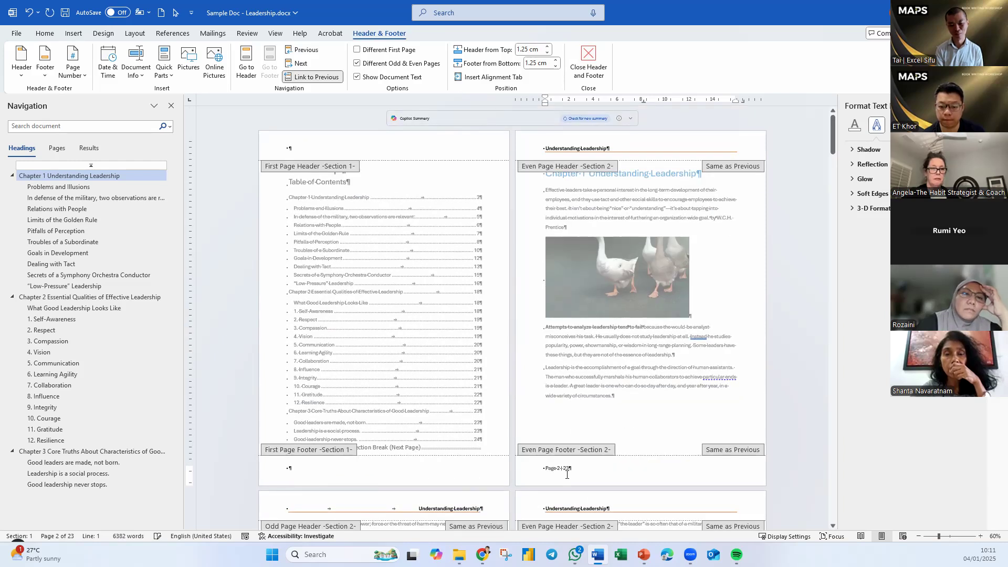
scroll(587, 476, down, 3)
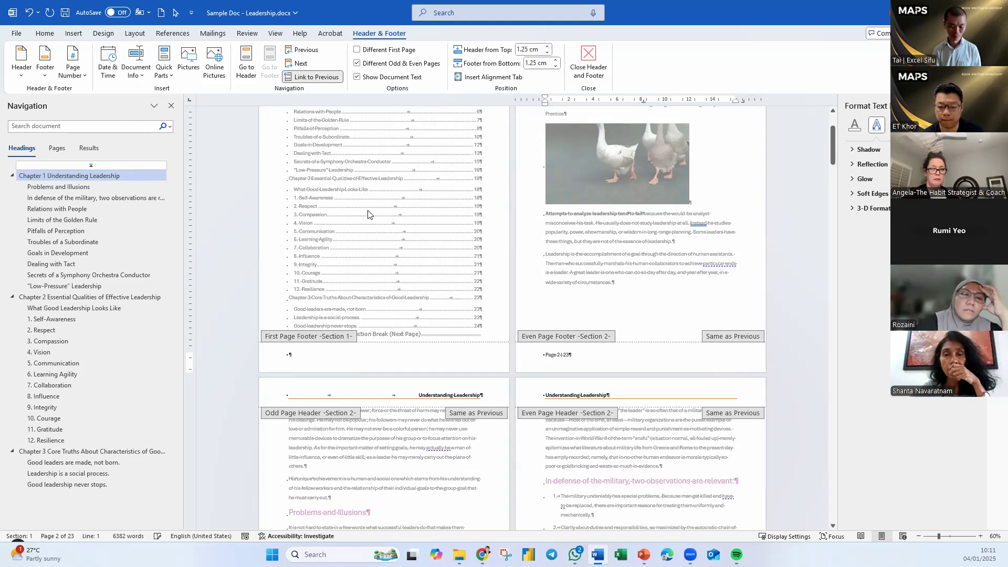
scroll(654, 306, up, 3)
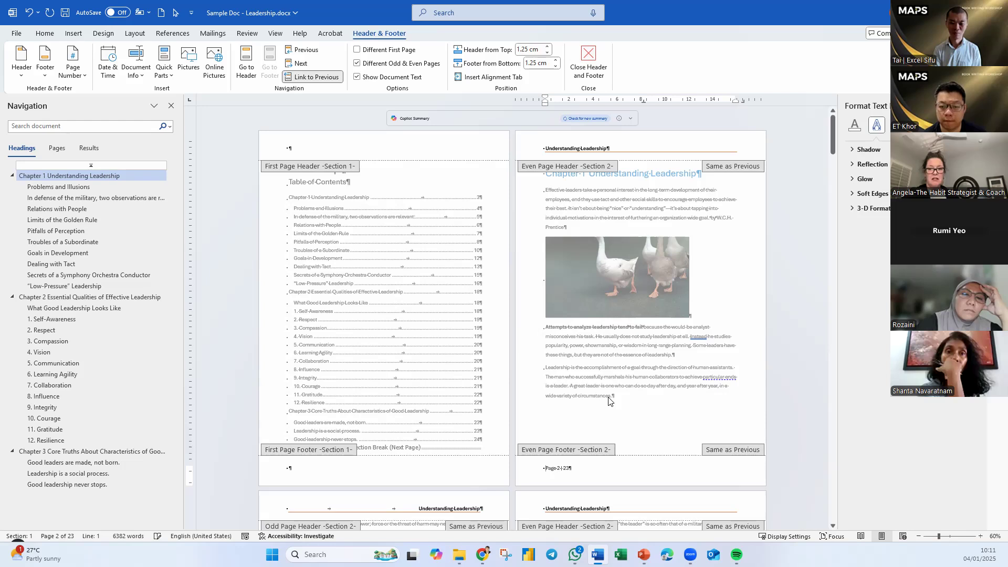
Step: Insert a StyleRef field for Heading 1, with paragraph number in relative context, before the page number in the Section 2 even page footer
scroll(609, 397, down, 3)
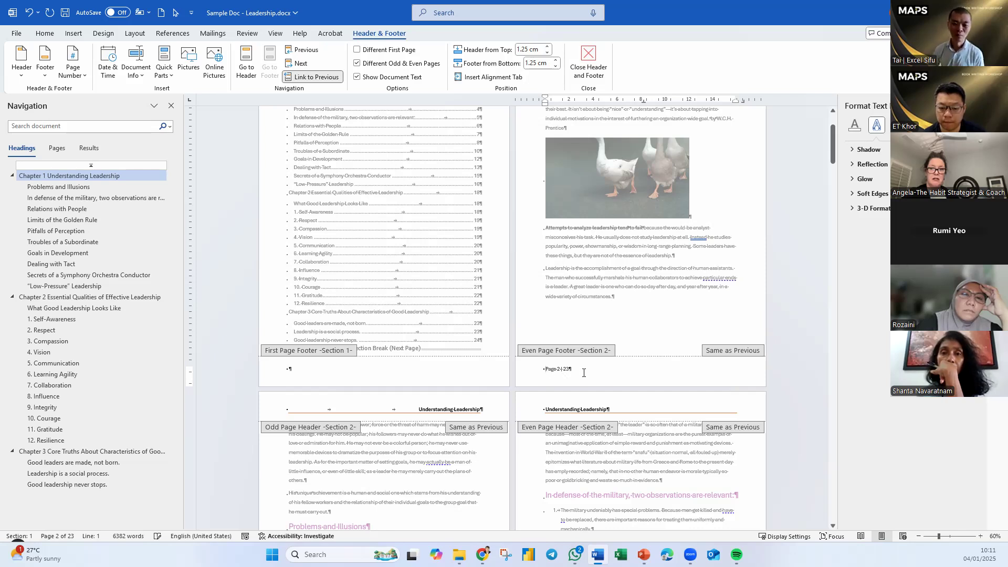
ctrl+scroll(585, 373, up, 9)
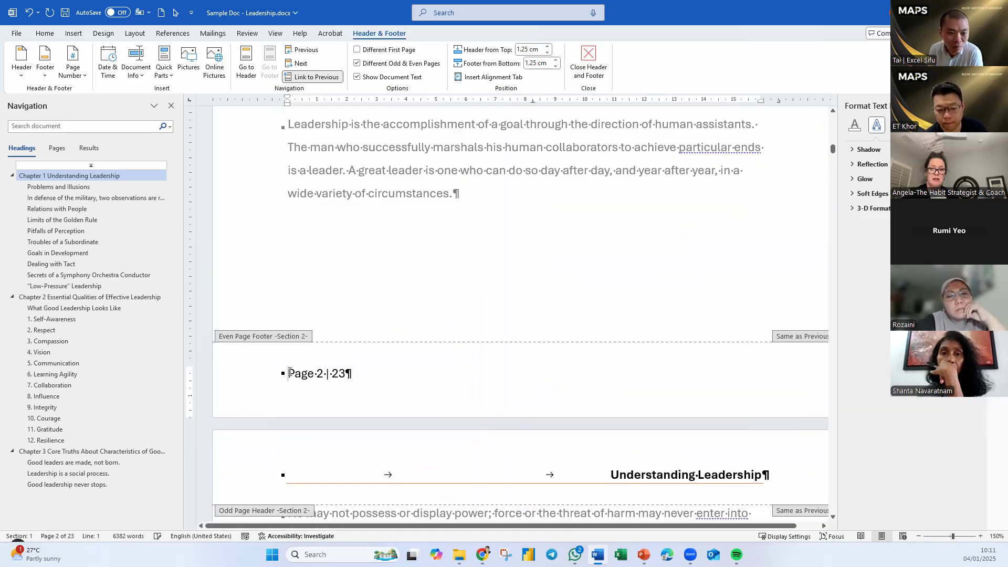
click(289, 373)
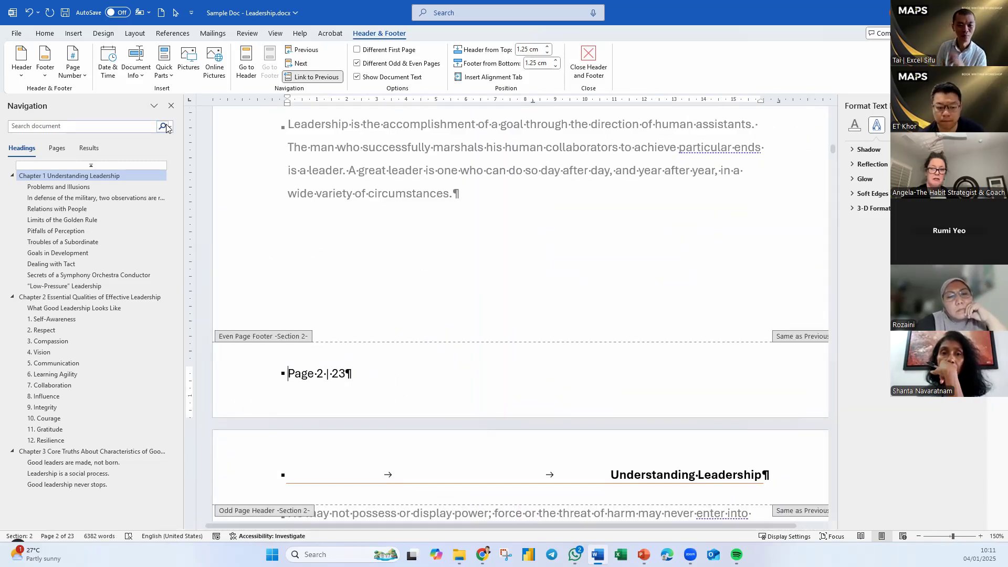
click(169, 76)
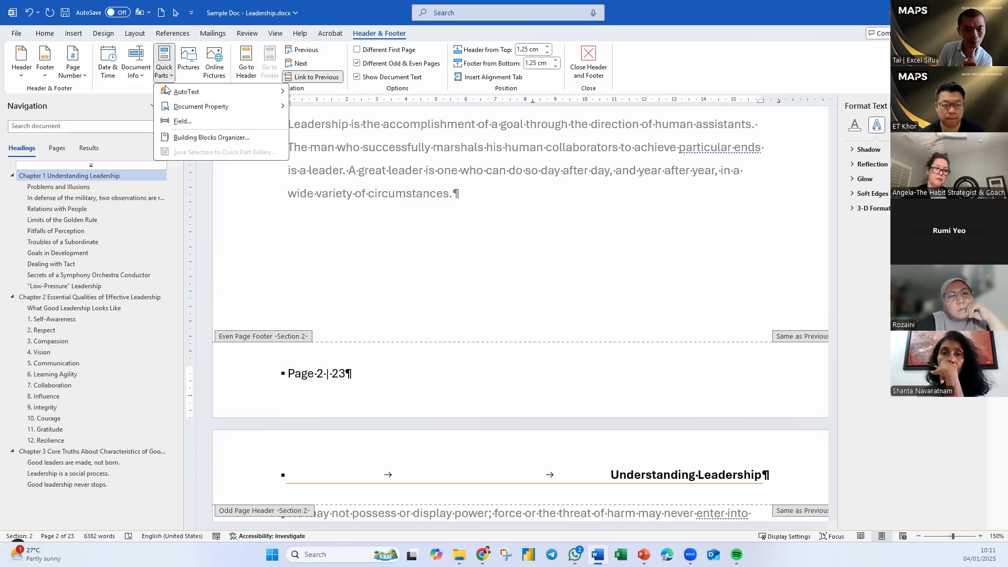
click(170, 120)
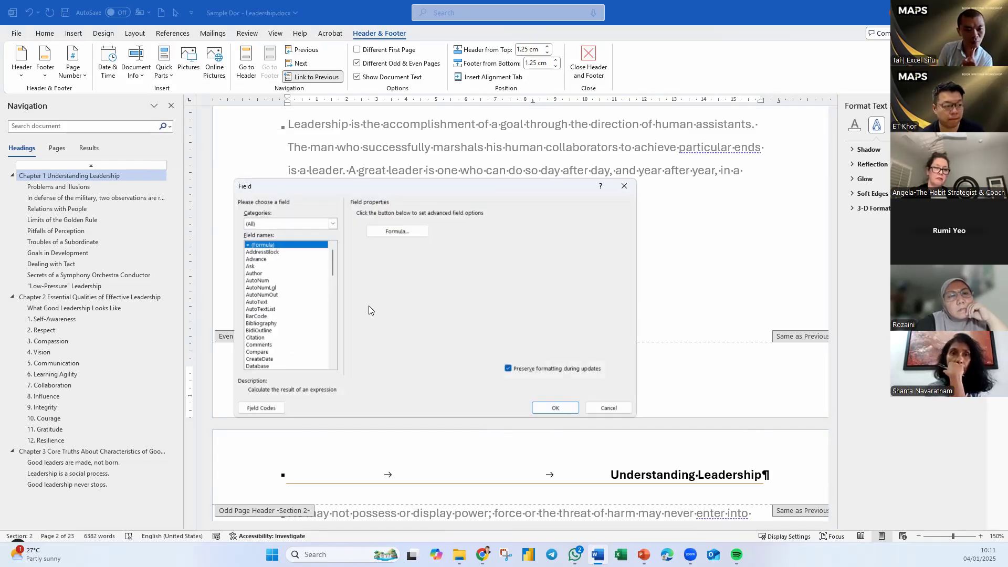
drag(331, 258, 341, 366)
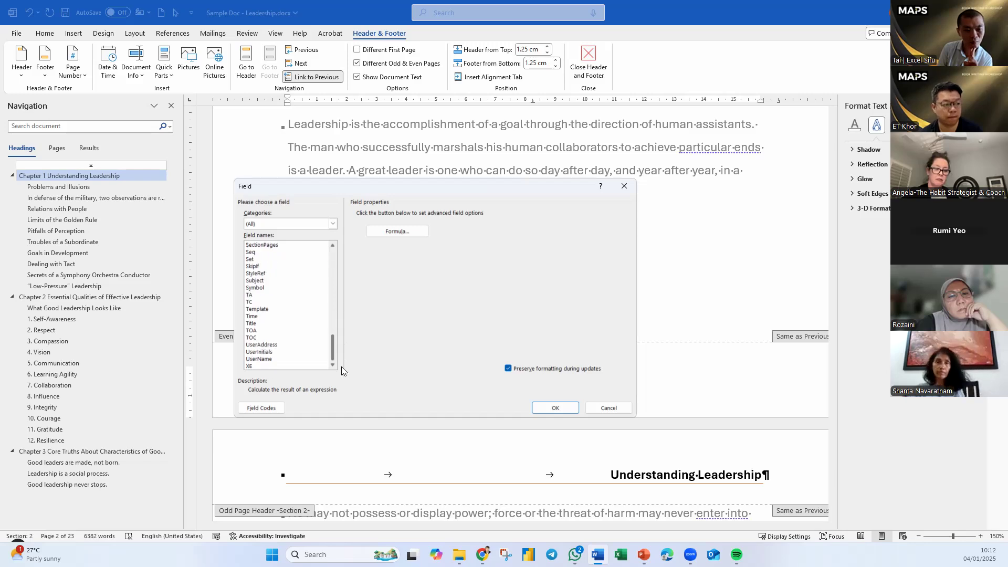
click(261, 273)
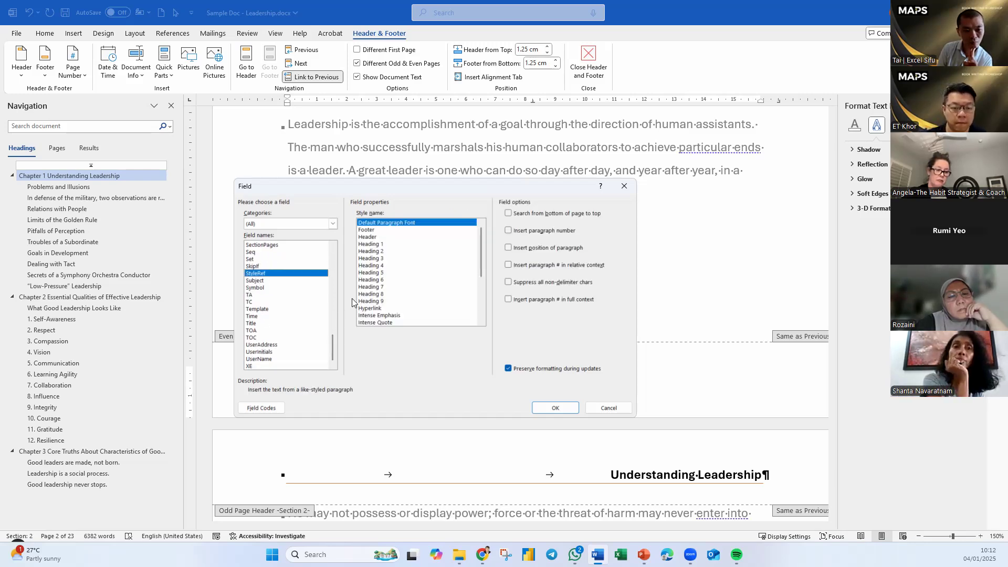
click(367, 244)
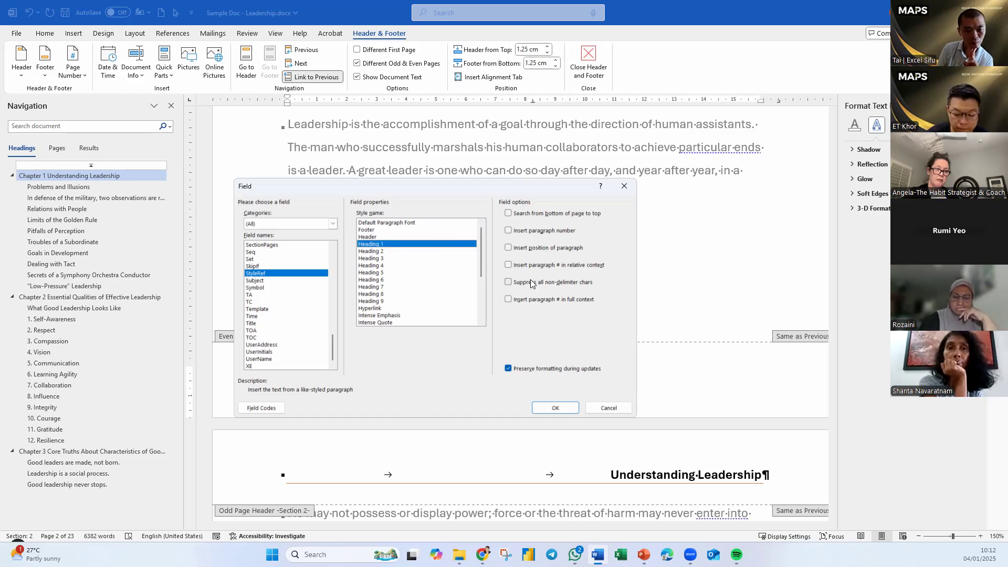
click(508, 266)
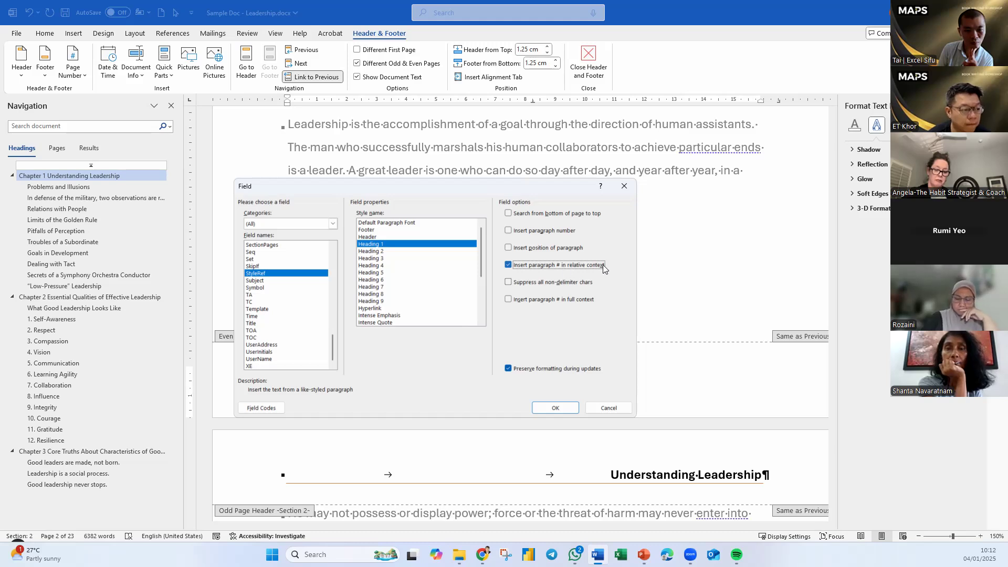
click(559, 410)
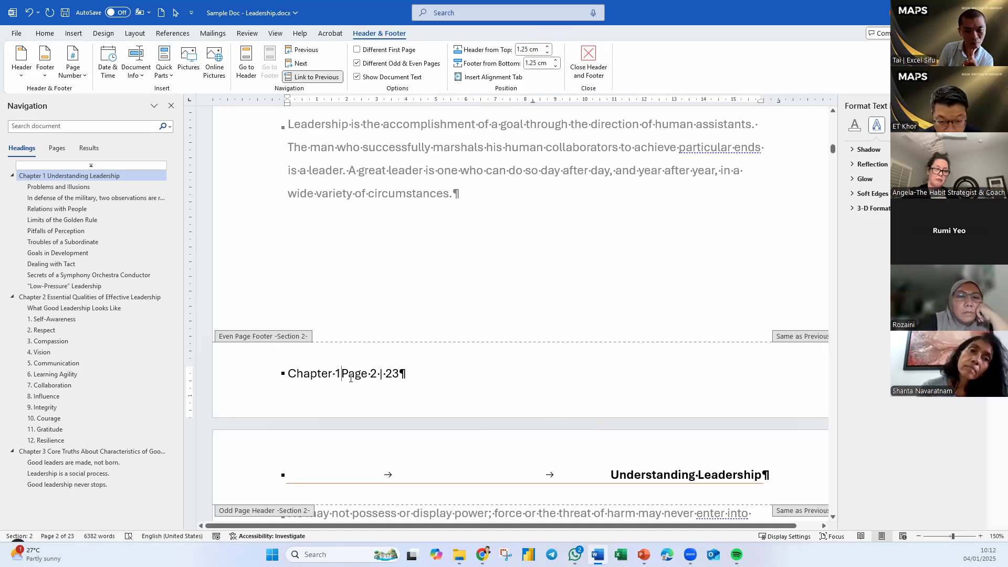
Step: Add a "|" separator after the chapter number in the even page footer, followed by a Plain Number page number at the current position
text(\)
key(BackSpace)
text(|)
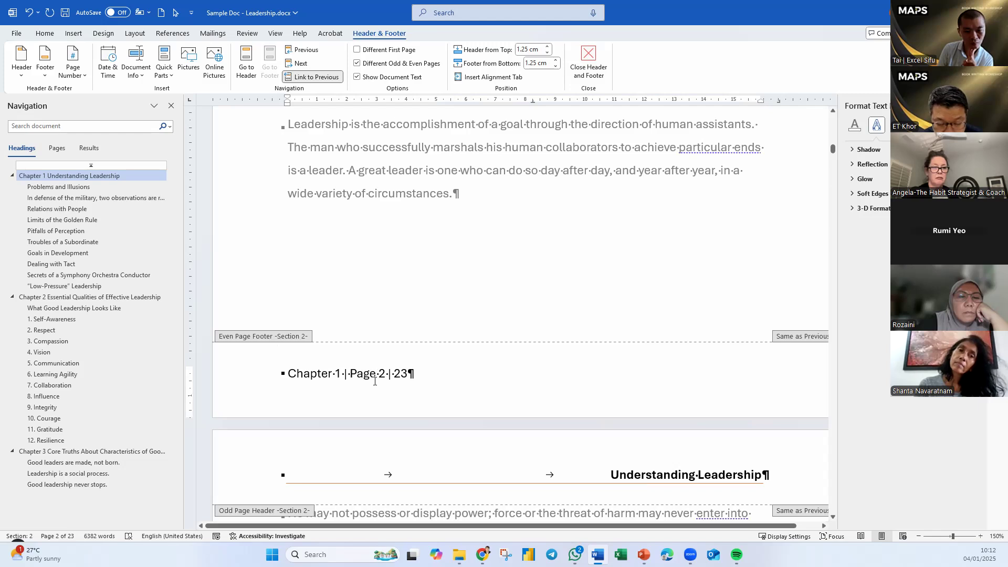
click(81, 78)
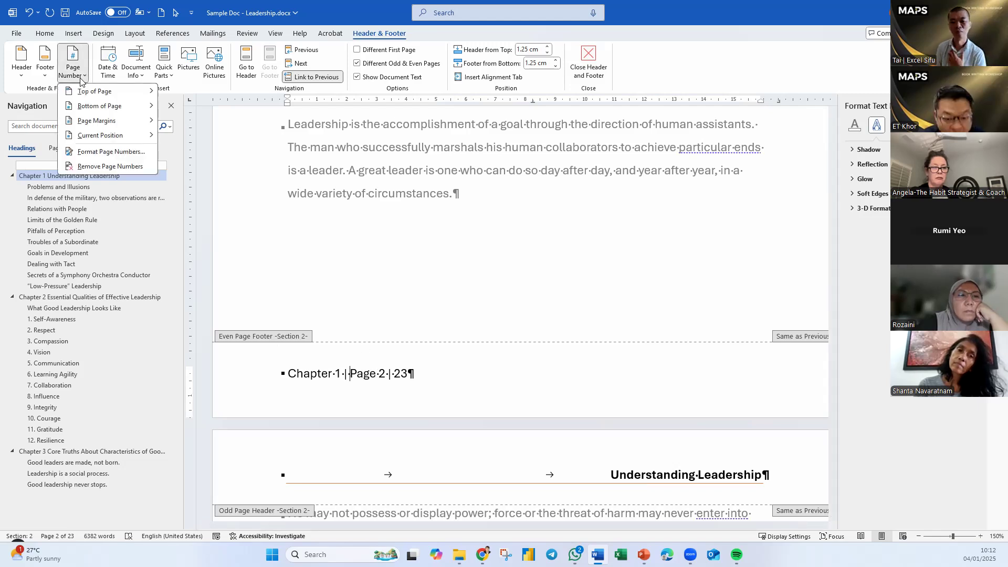
mouse_move(97, 100)
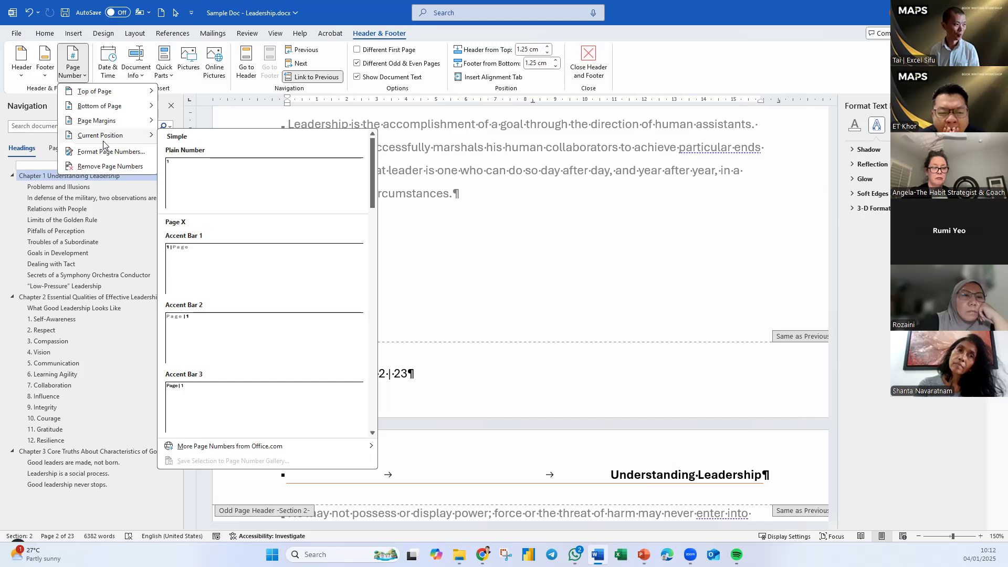
click(207, 176)
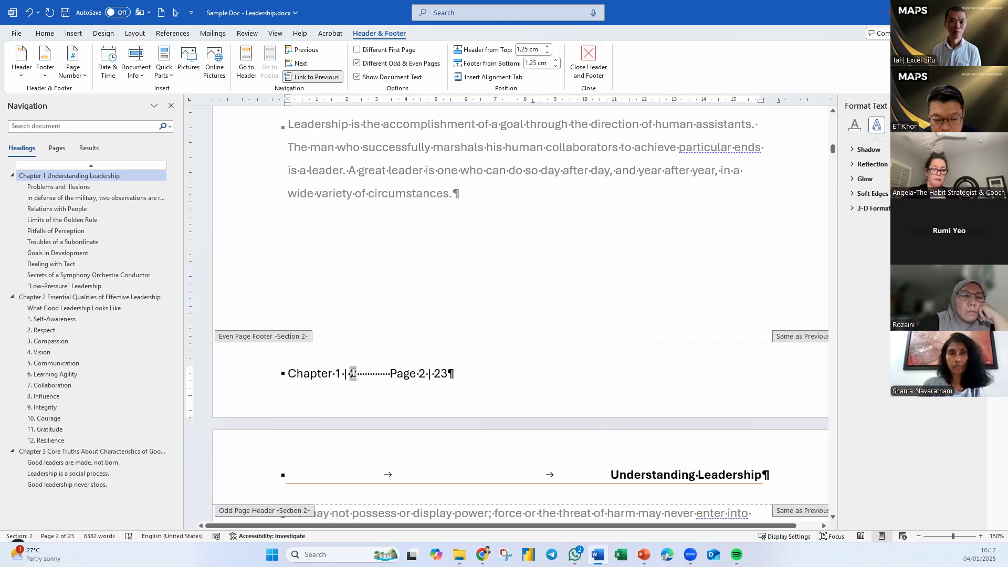
Step: Format the Section 2 page numbers to start at 1 instead of continuing from the previous section
right_click(352, 374)
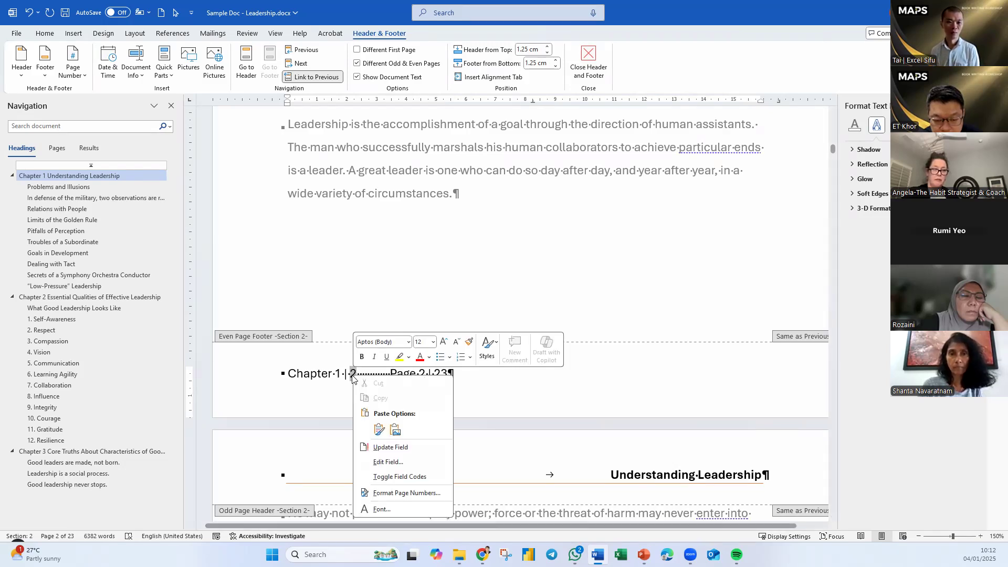
click(412, 493)
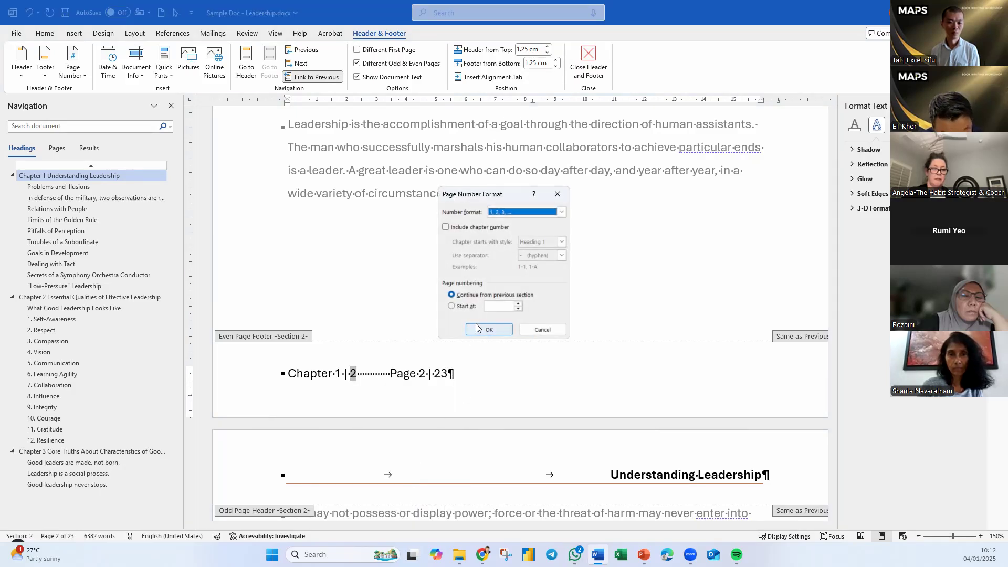
click(464, 307)
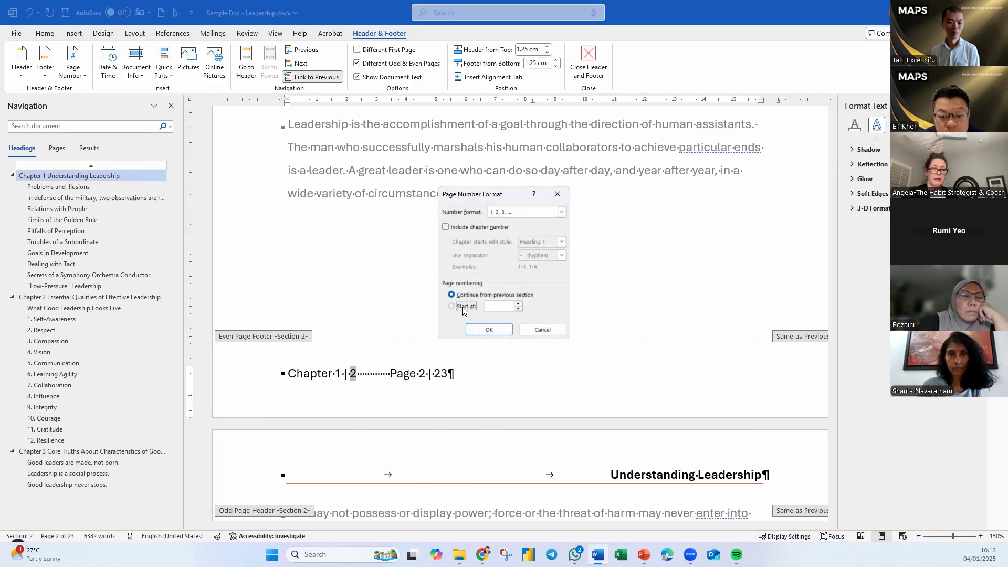
click(489, 330)
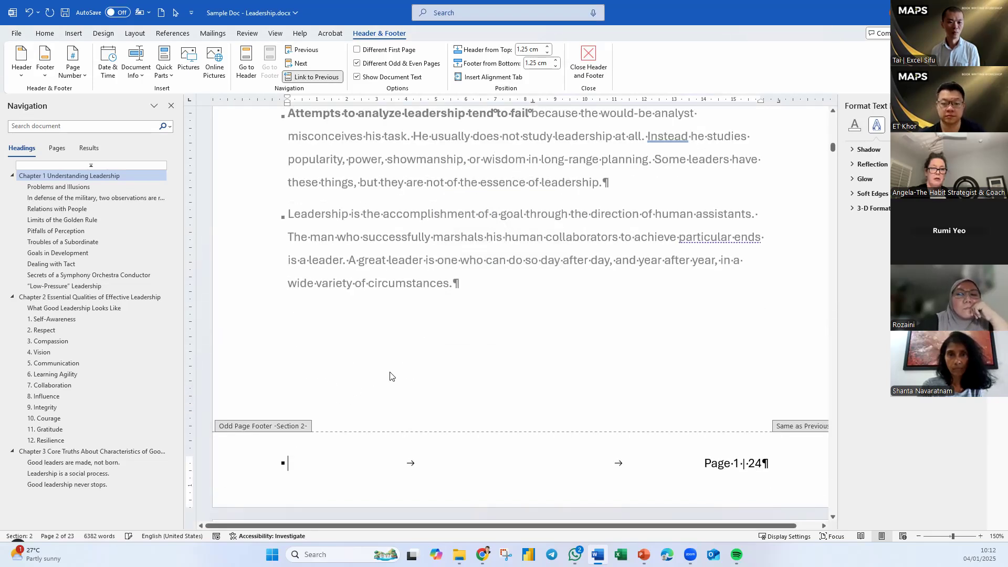
Step: Examine the odd and even page footers across the Chapter 1 pages for their chapter and page numbering
scroll(392, 375, up, 5)
scroll(398, 376, down, 7)
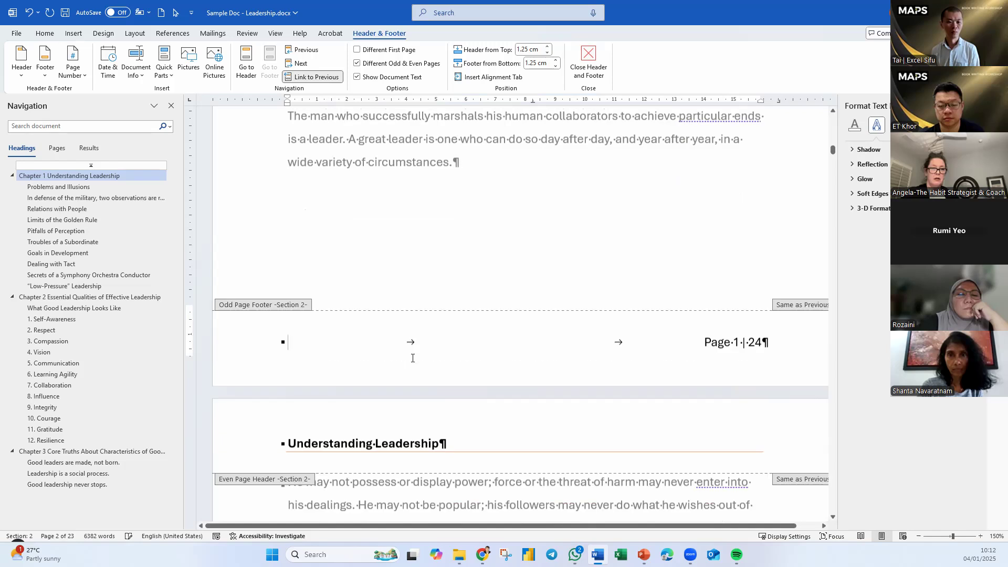
scroll(413, 358, down, 5)
scroll(435, 352, down, 9)
ctrl+scroll(439, 346, down, 5)
ctrl+scroll(439, 345, down, 3)
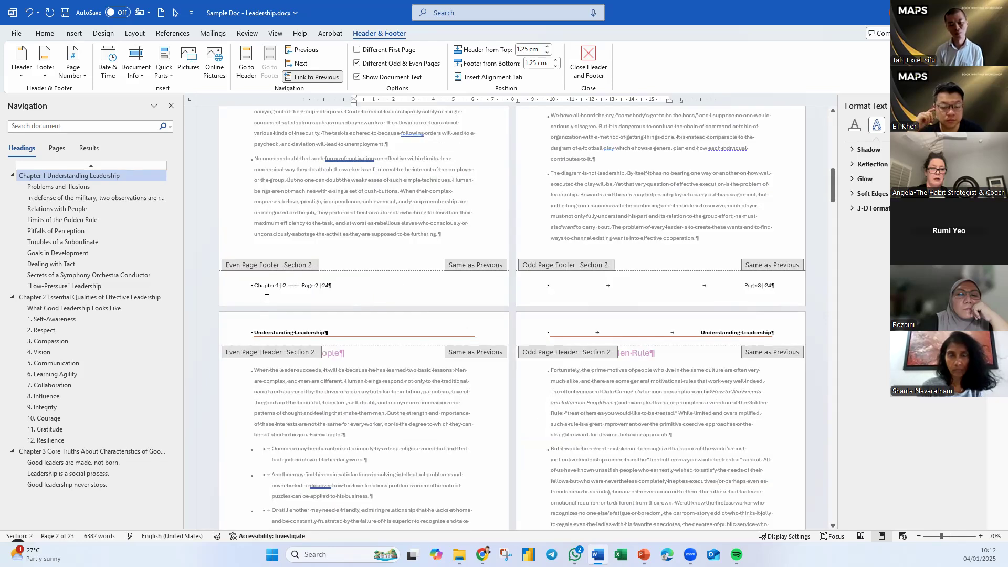
scroll(481, 337, up, 10)
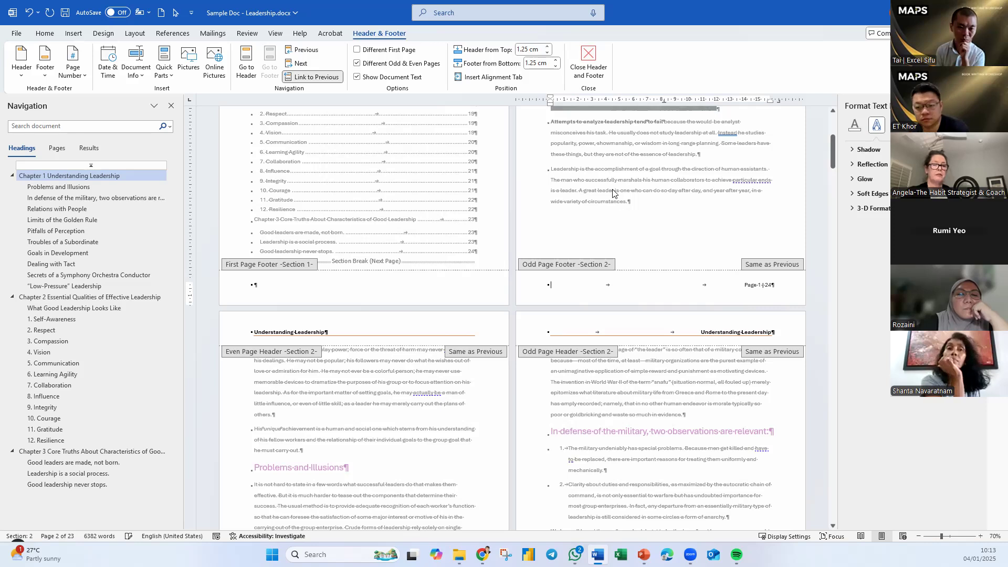
scroll(619, 209, up, 1)
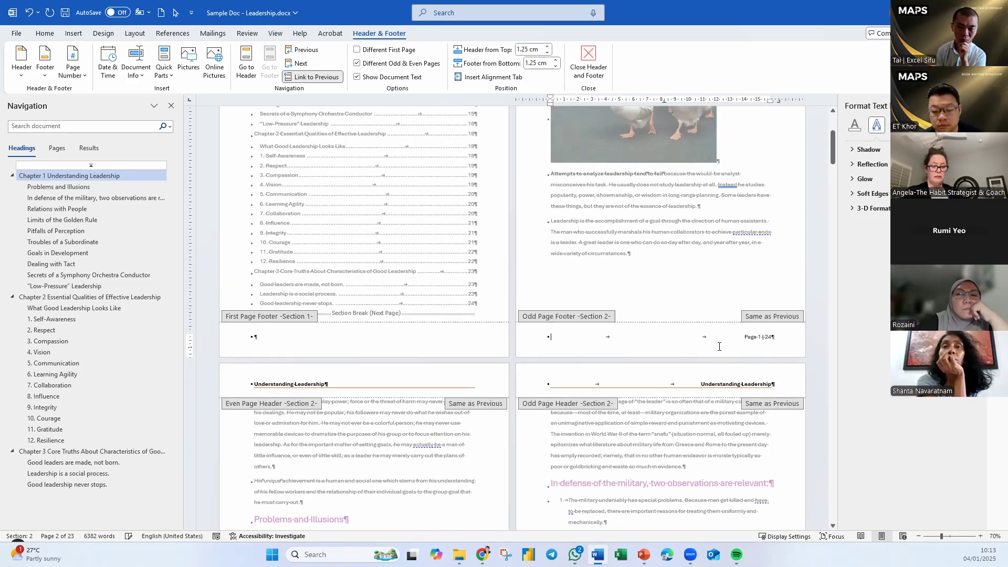
scroll(475, 353, down, 7)
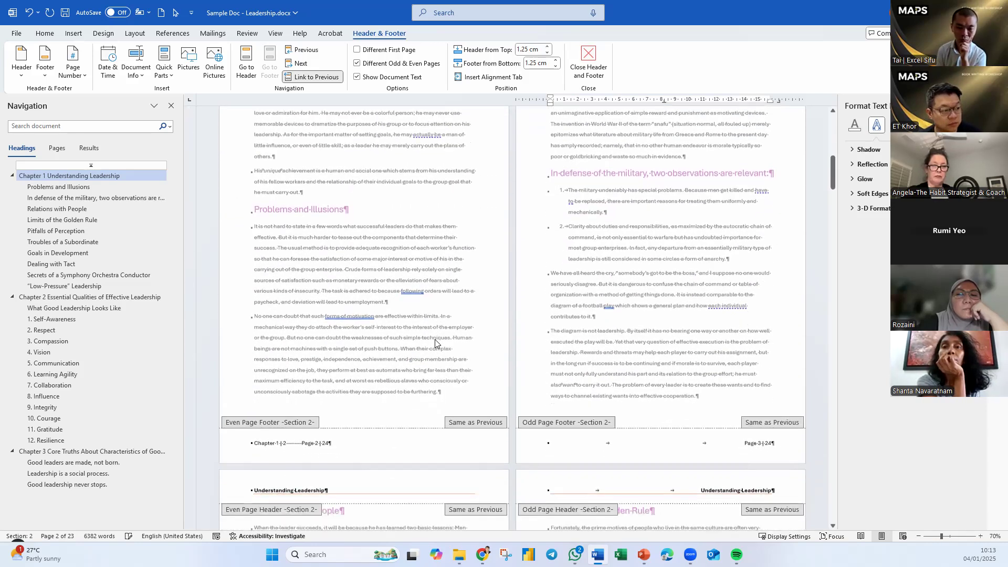
scroll(336, 360, down, 1)
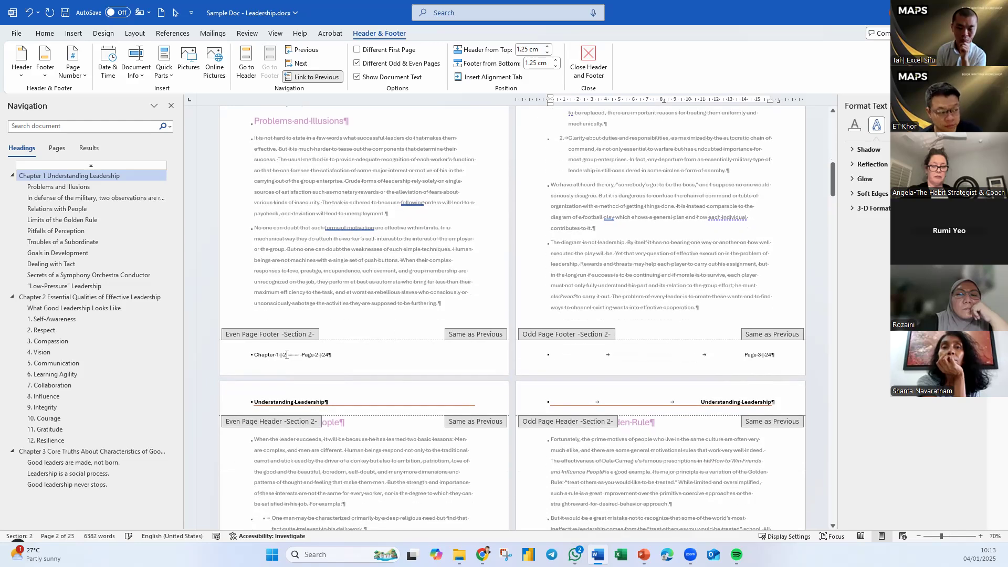
Step: Copy the chapter and page number fields from the even page footer to before "Page" in the odd page footer, and check the following footers
mouse_move(283, 354)
mouse_down()
mouse_move(260, 356)
mouse_move(295, 357)
mouse_move(264, 358)
mouse_up()
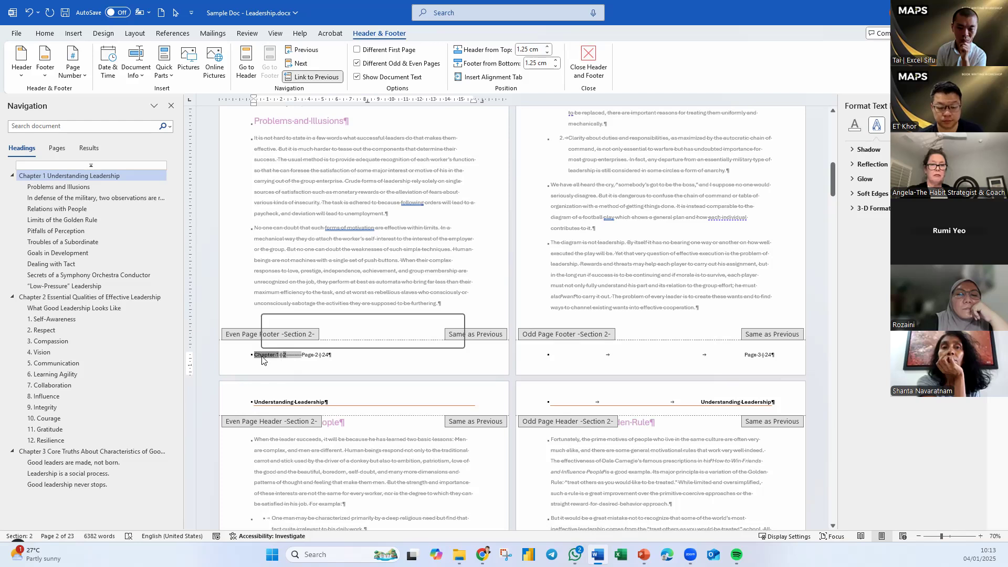
scroll(759, 152, up, 5)
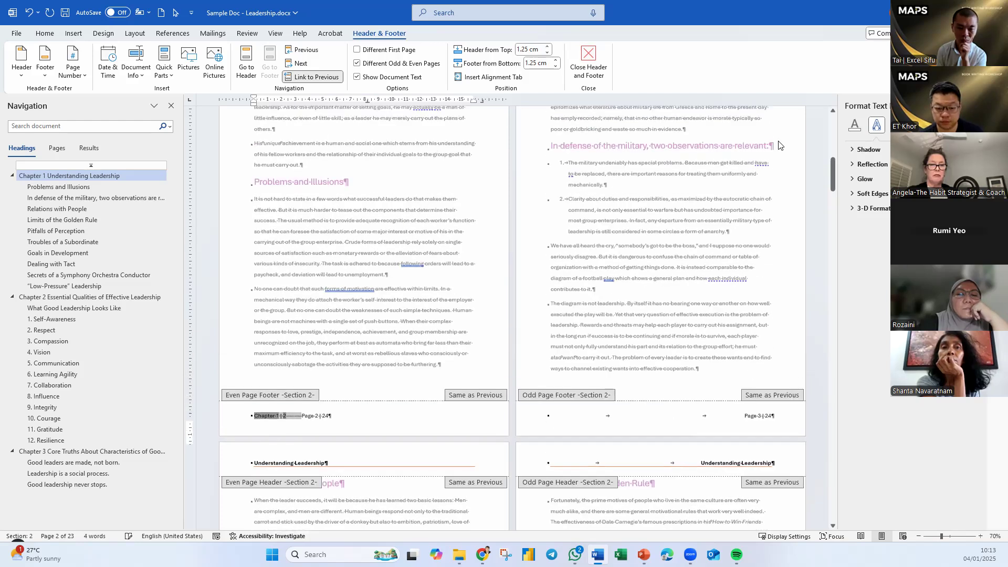
click(741, 145)
text(Chapter 1 | 1)
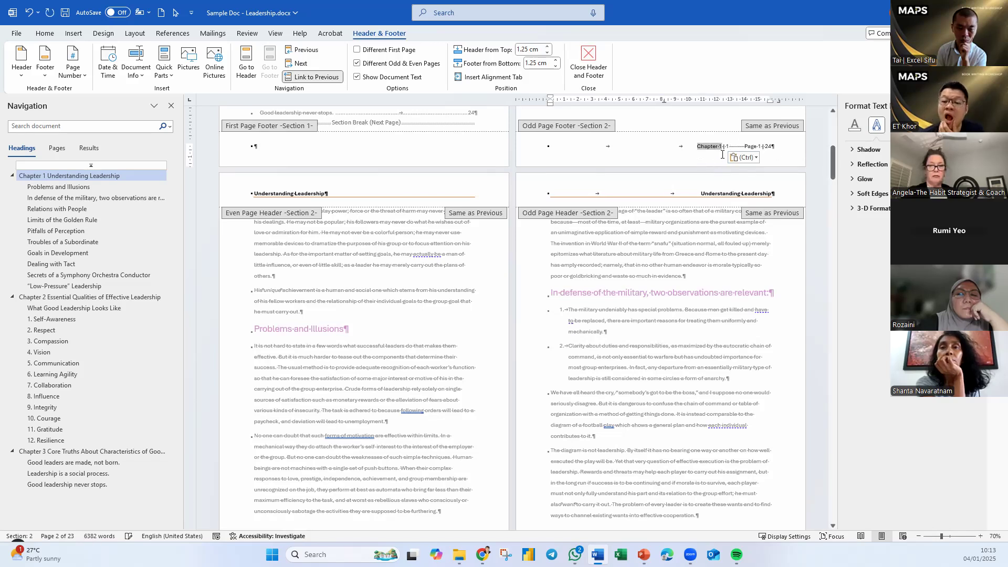
scroll(495, 376, down, 3)
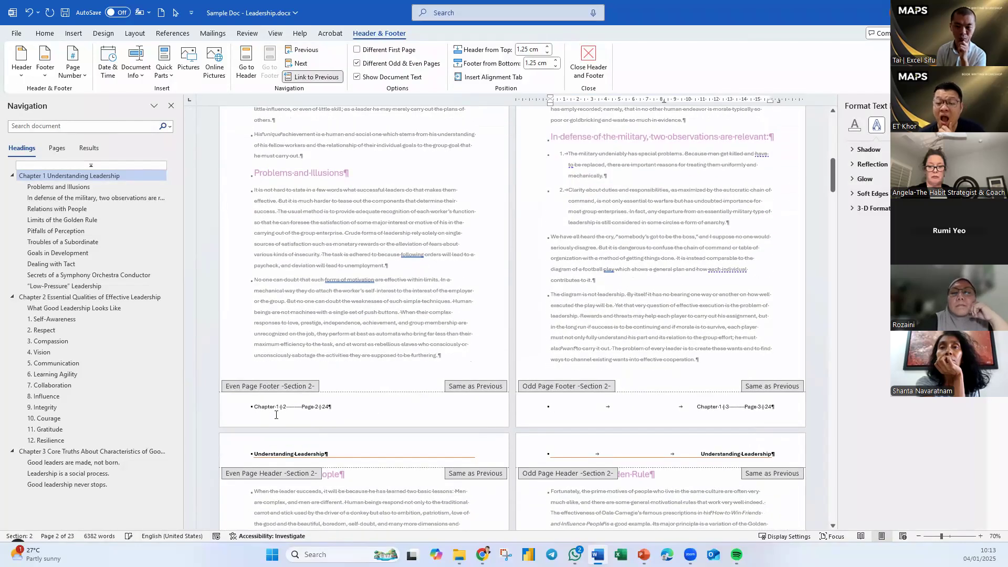
scroll(719, 421, down, 5)
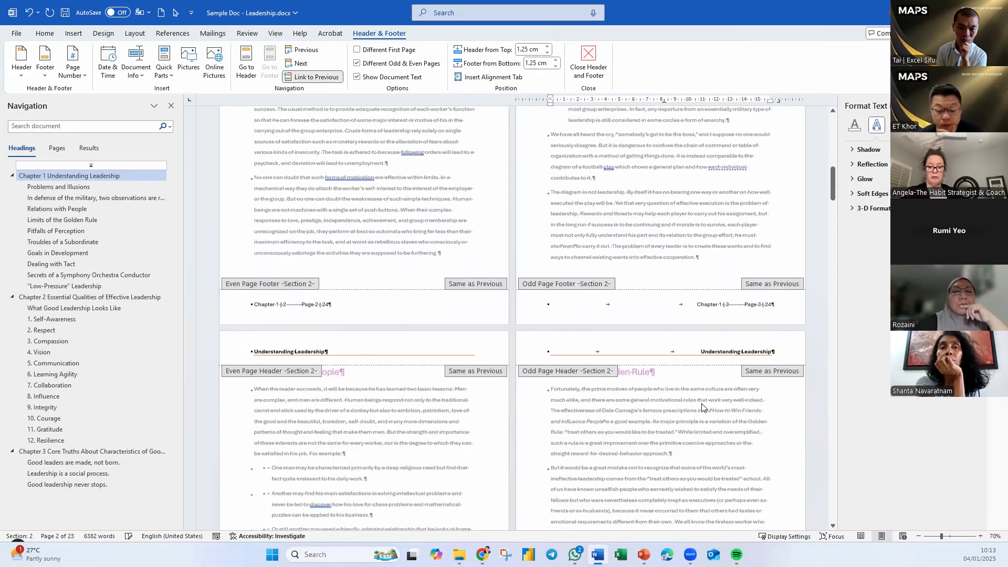
Step: Check the chapter and page numbers in the even and odd page footers on pages 2 to 4 of Chapter 1
scroll(718, 285, up, 2)
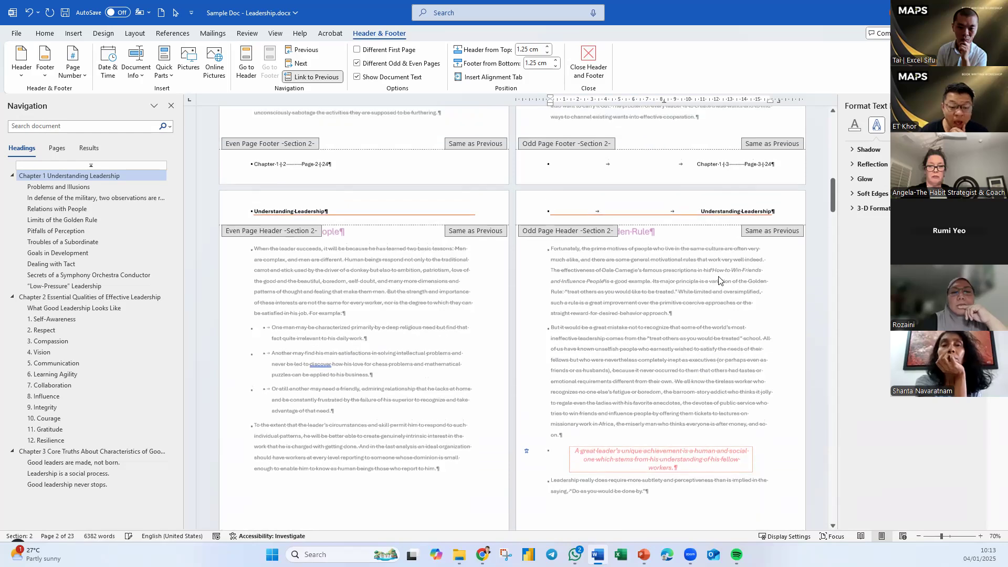
key(ctrl)
scroll(615, 261, up, 2)
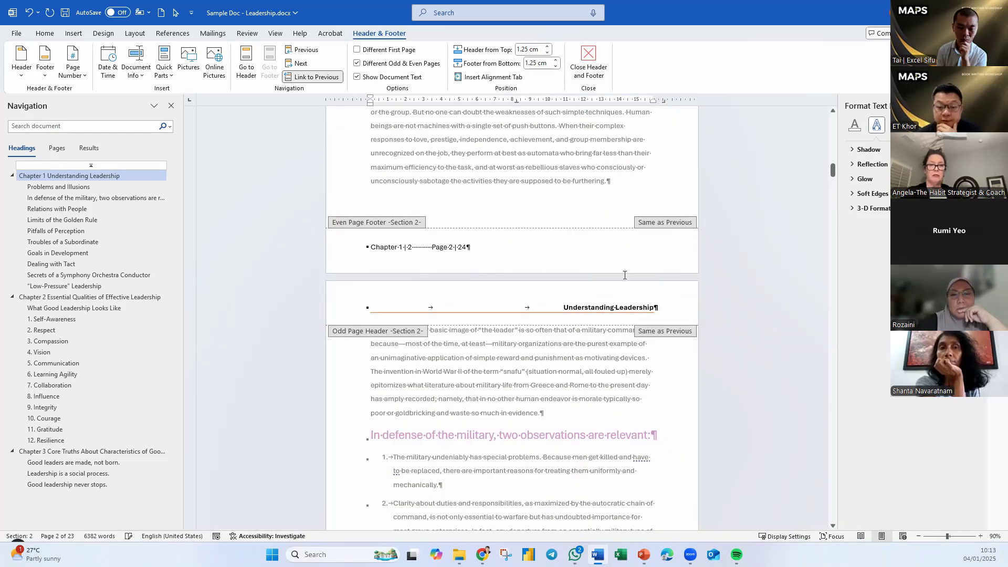
scroll(522, 216, up, 2)
scroll(536, 211, up, 3)
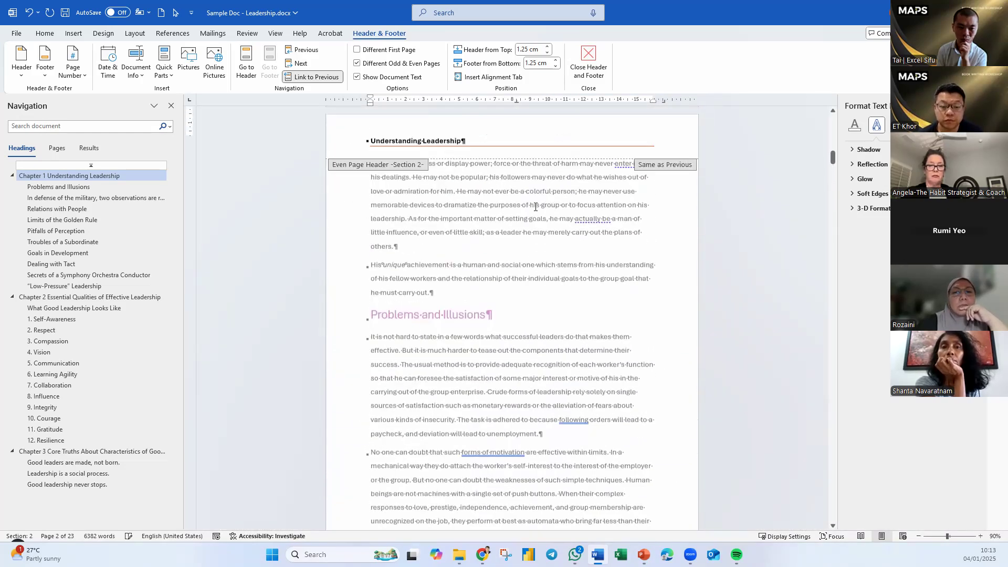
click(667, 154)
scroll(483, 344, down, 6)
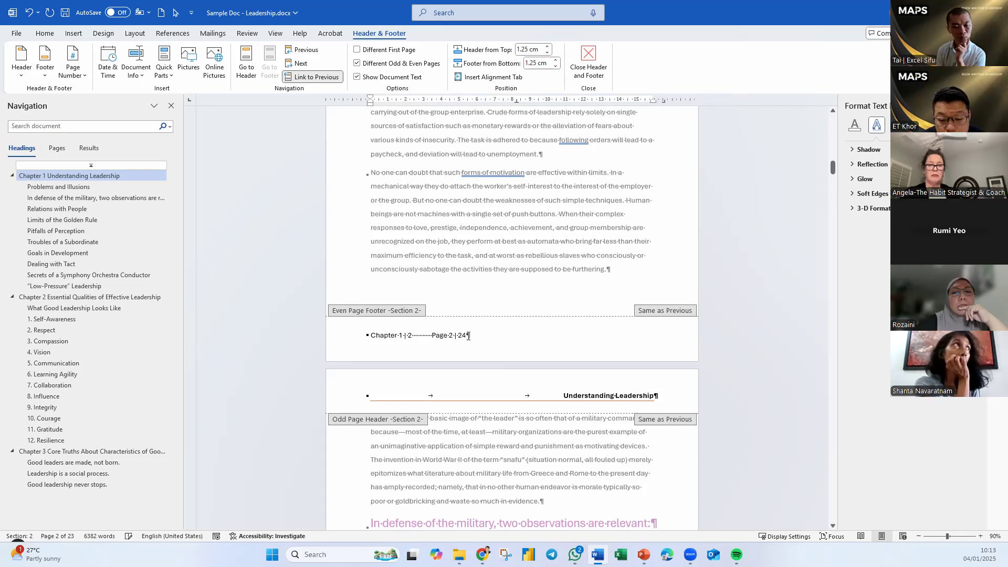
scroll(475, 406, down, 10)
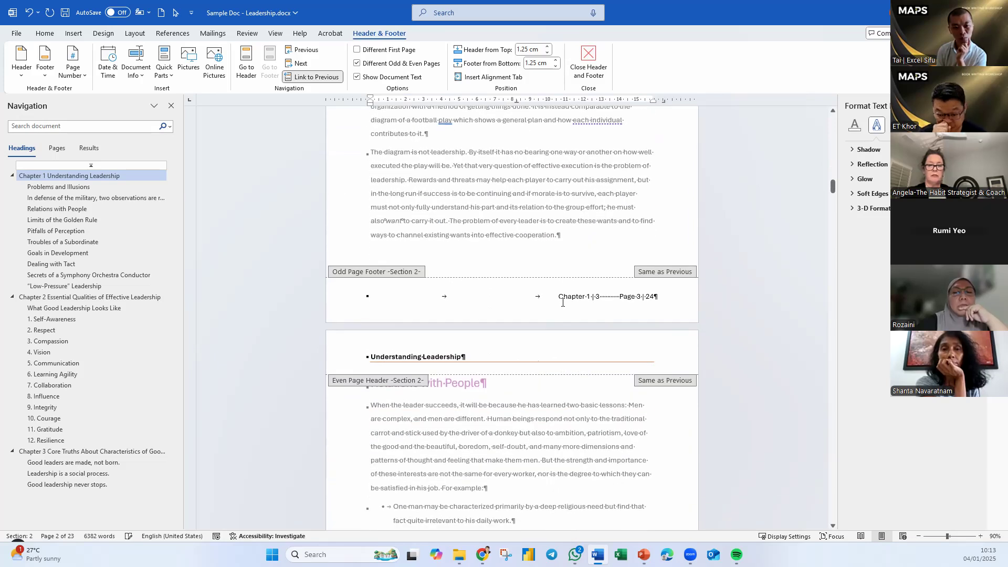
scroll(482, 417, down, 5)
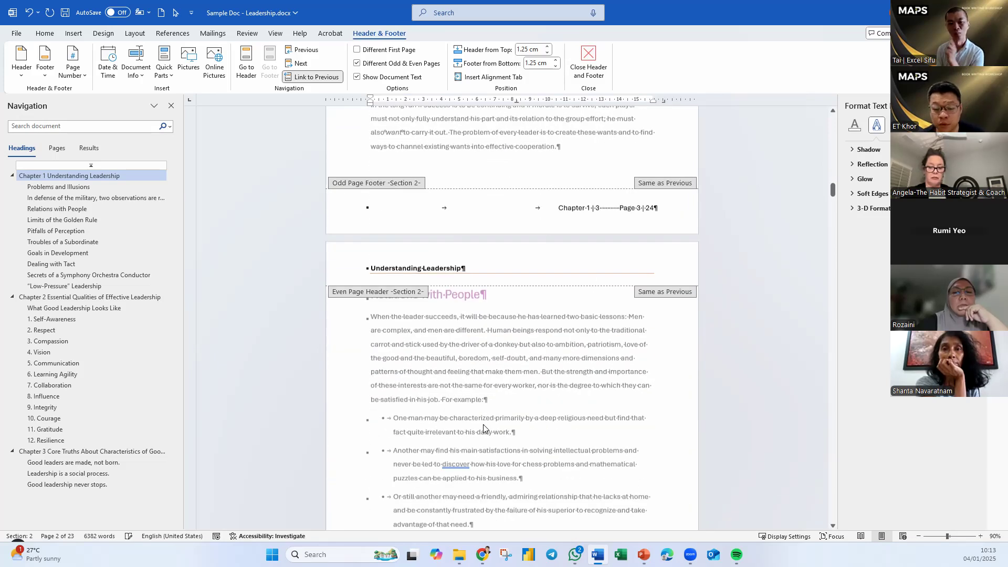
scroll(481, 416, down, 2)
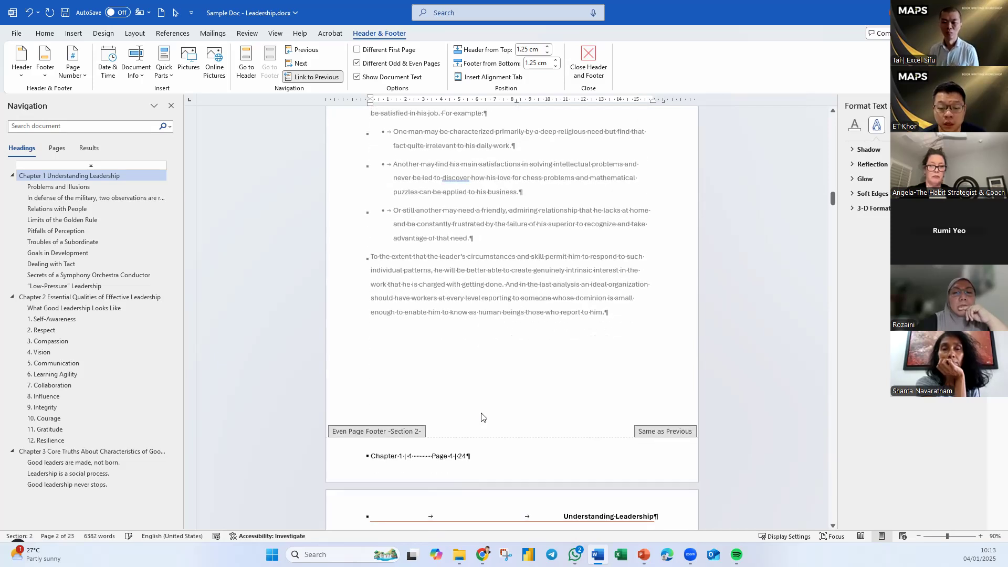
Step: Insert a Next Page section break before the Chapter 2 heading "Essential Qualities of Effective Leadership"
click(37, 297)
scroll(599, 388, up, 2)
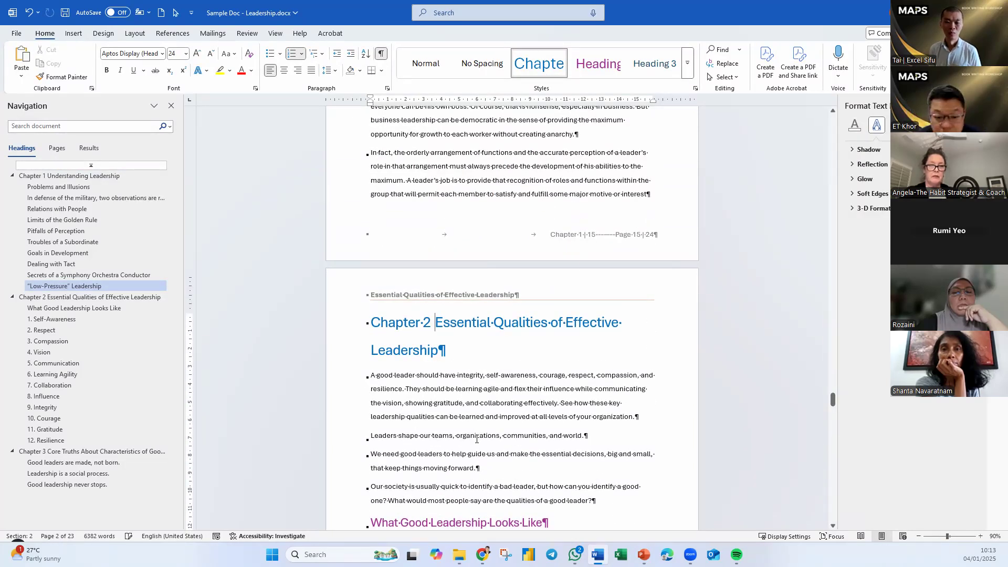
scroll(477, 435, down, 9)
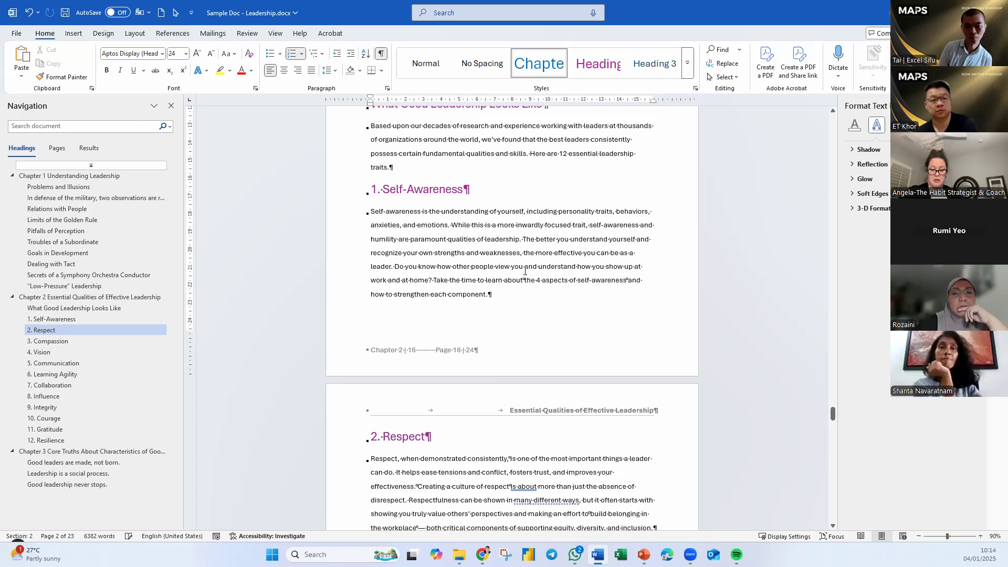
scroll(517, 277, up, 12)
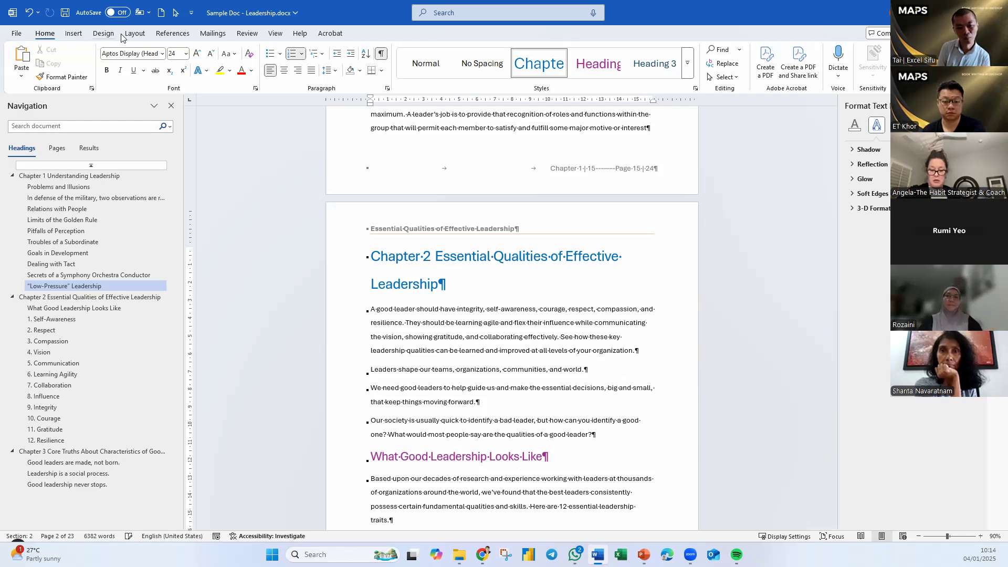
click(135, 34)
click(144, 50)
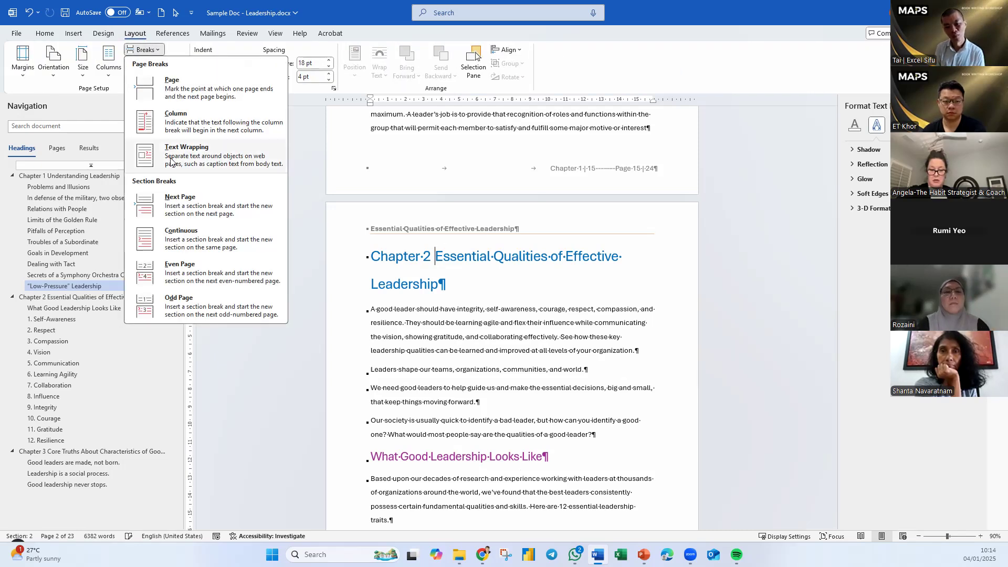
click(190, 209)
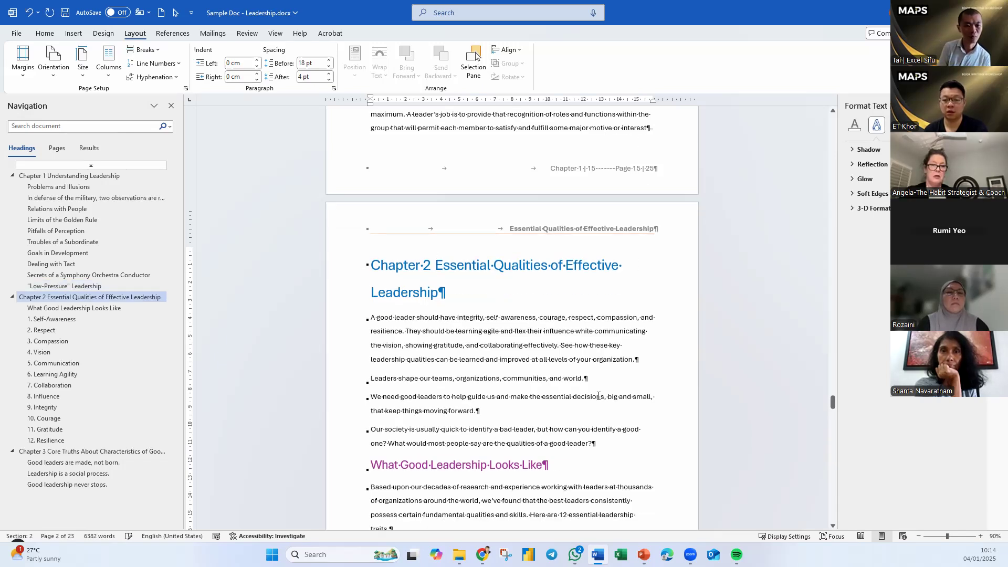
Step: Inspect the Section 3 odd and even page footers in Chapter 2 for the chapter number and restarted page numbering, and close footer editing
scroll(533, 371, down, 5)
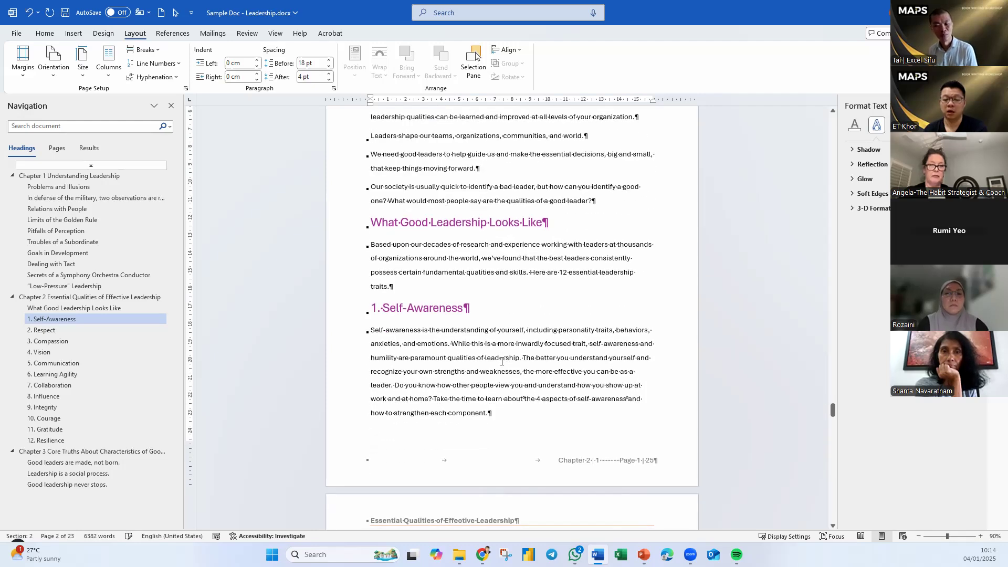
scroll(483, 317, up, 4)
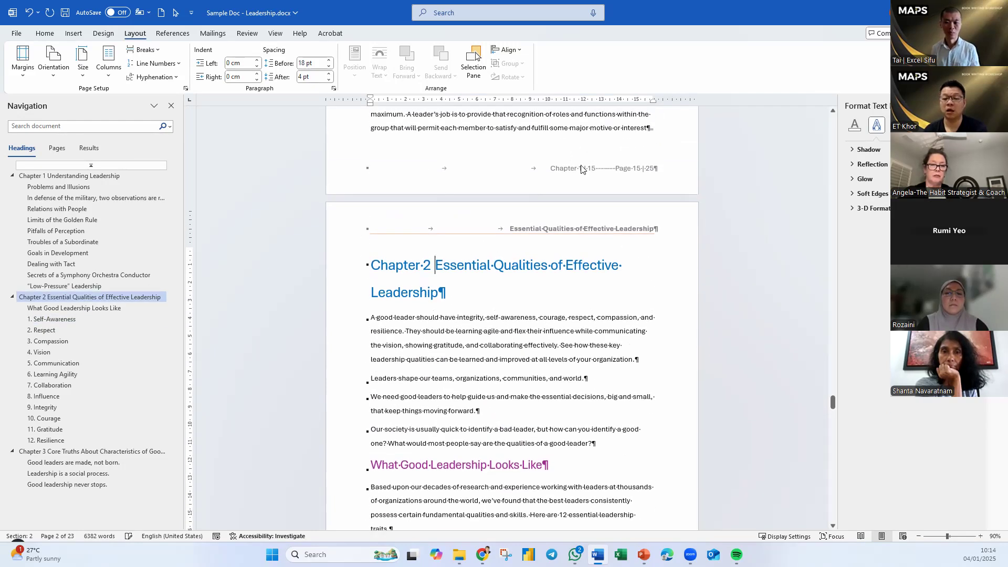
scroll(577, 292, down, 6)
scroll(577, 292, down, 1)
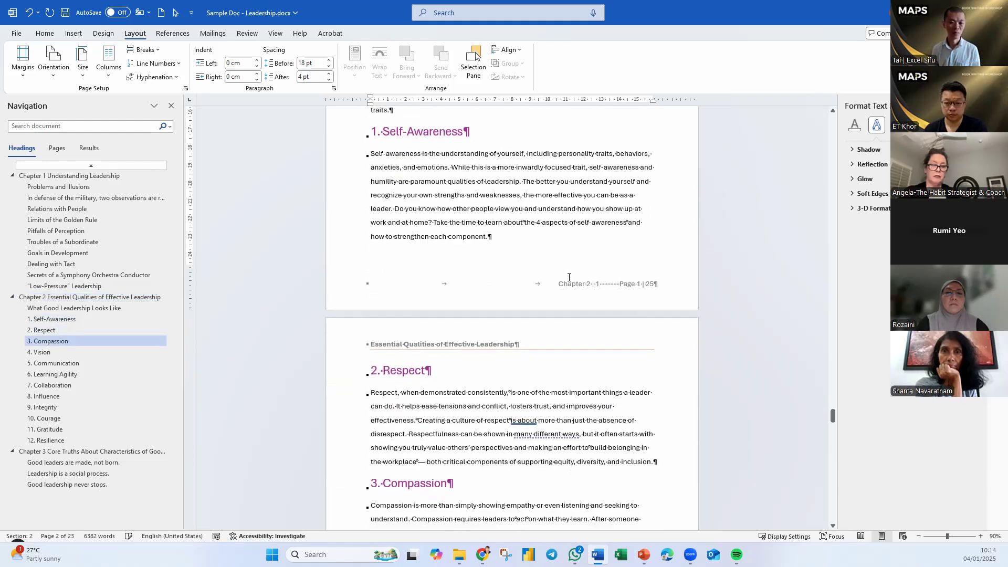
double_click(569, 309)
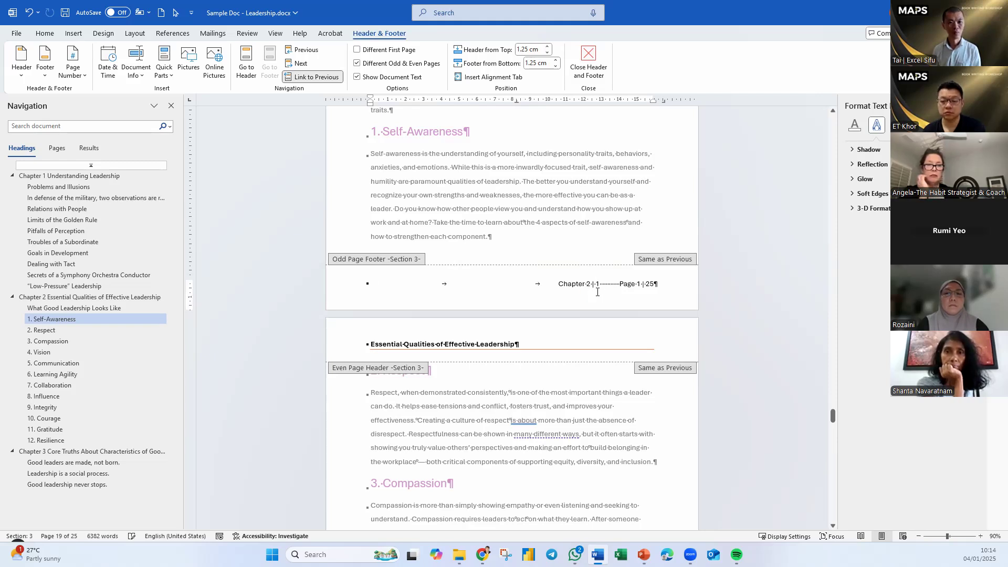
scroll(519, 397, down, 1)
scroll(520, 397, down, 8)
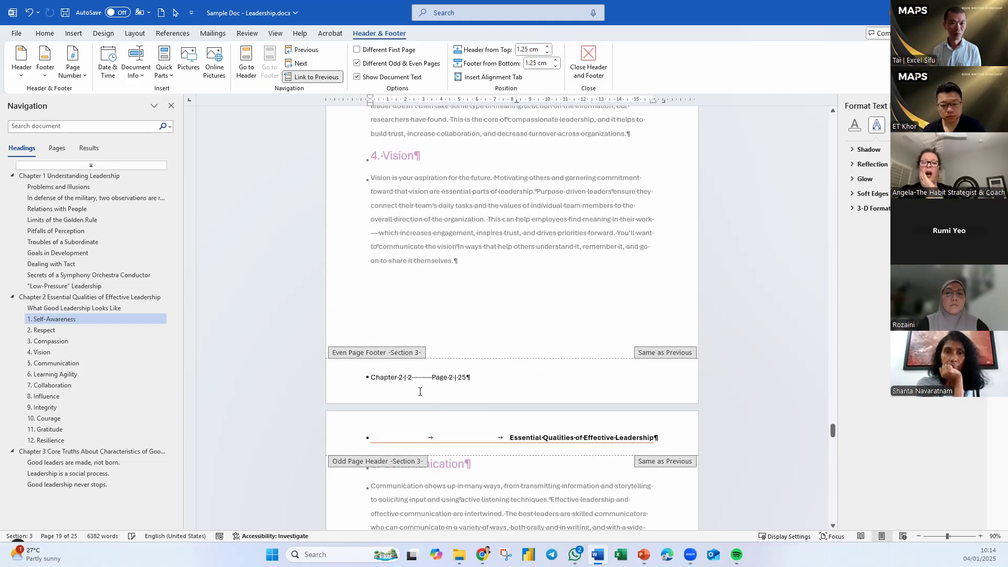
scroll(413, 388, down, 8)
scroll(424, 398, down, 4)
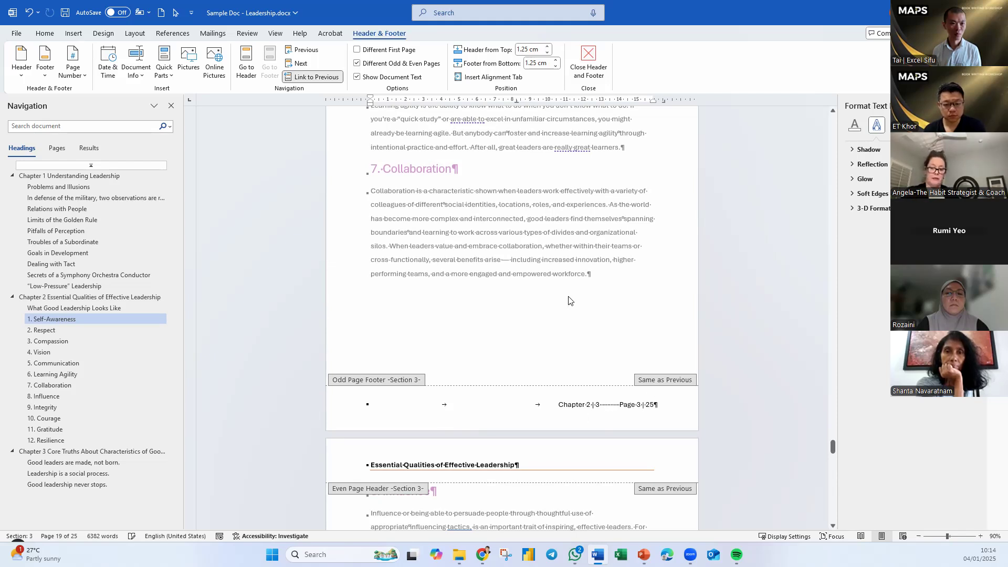
click(589, 60)
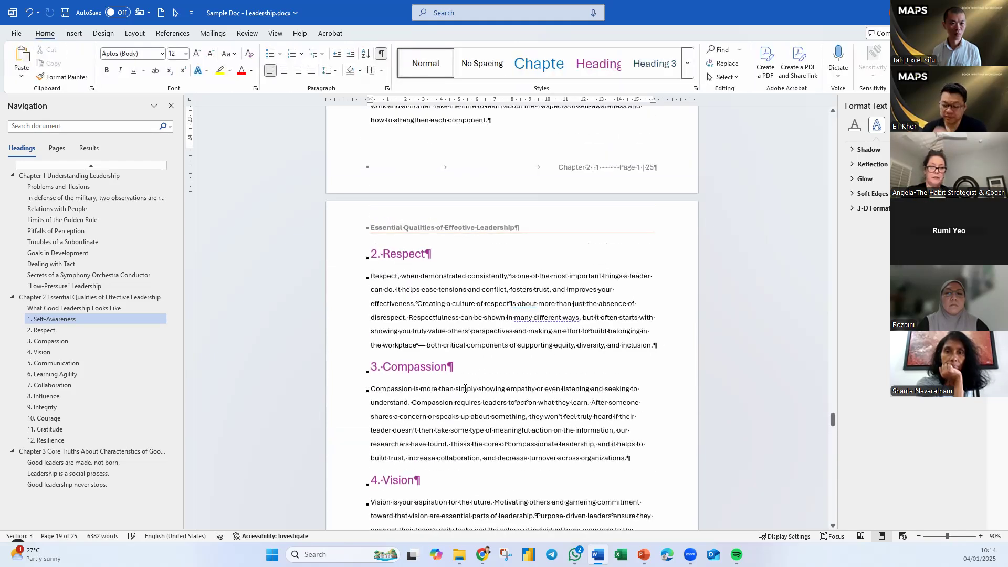
Step: Insert a Next Page section break before the Chapter 3 heading "Core Truths About Characteristics of Good Leadership"
scroll(473, 390, down, 11)
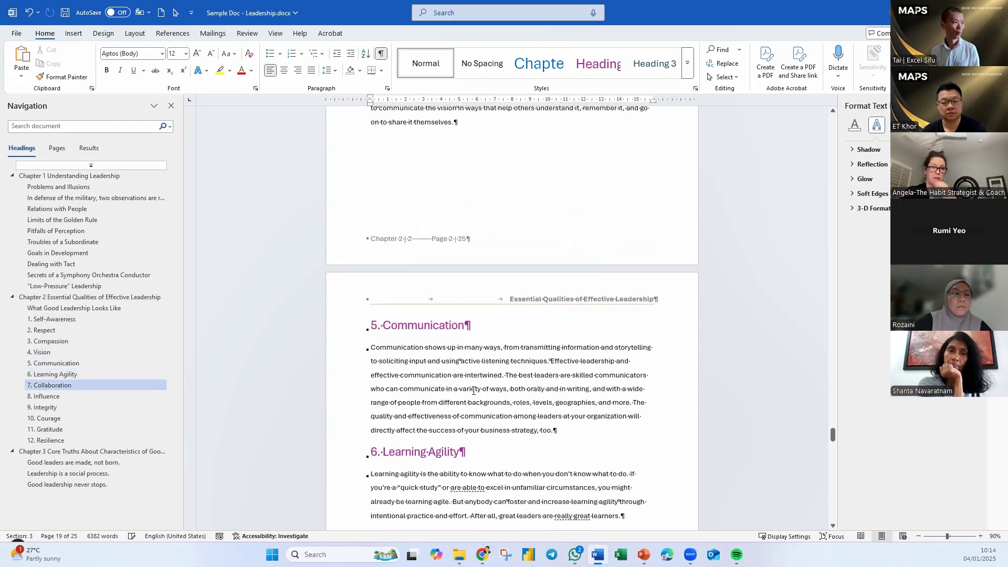
scroll(473, 391, down, 9)
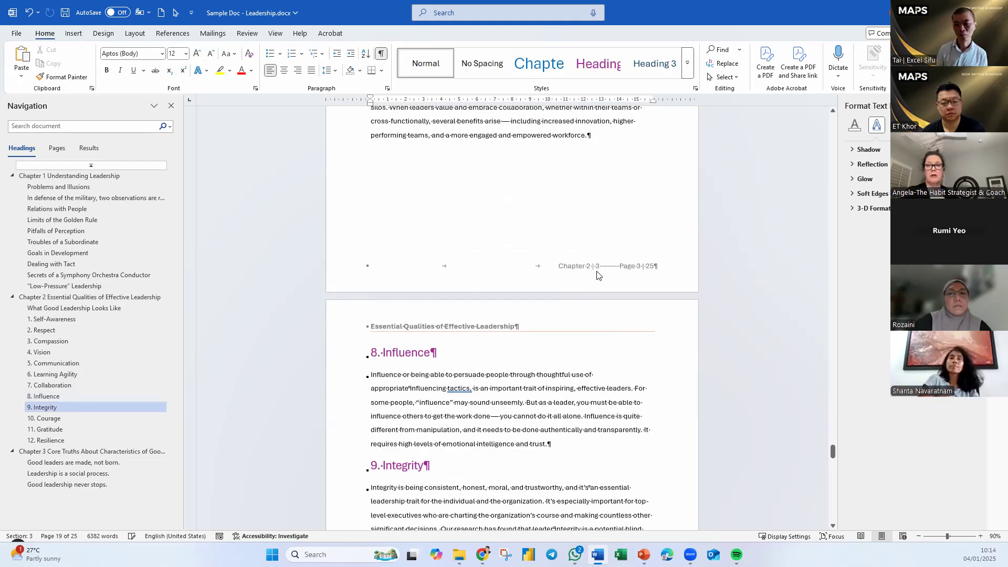
scroll(587, 283, down, 9)
scroll(488, 413, down, 9)
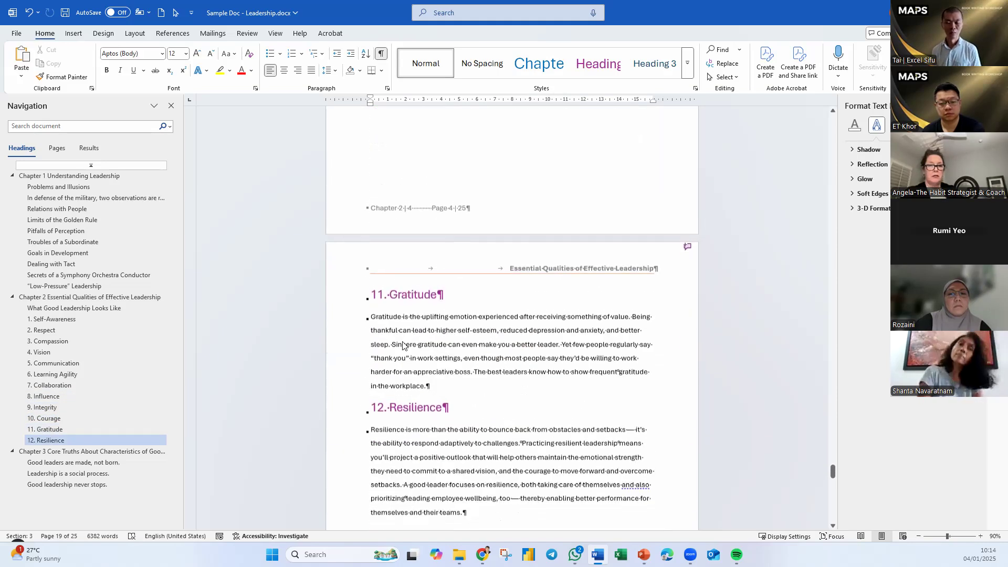
scroll(436, 329, down, 3)
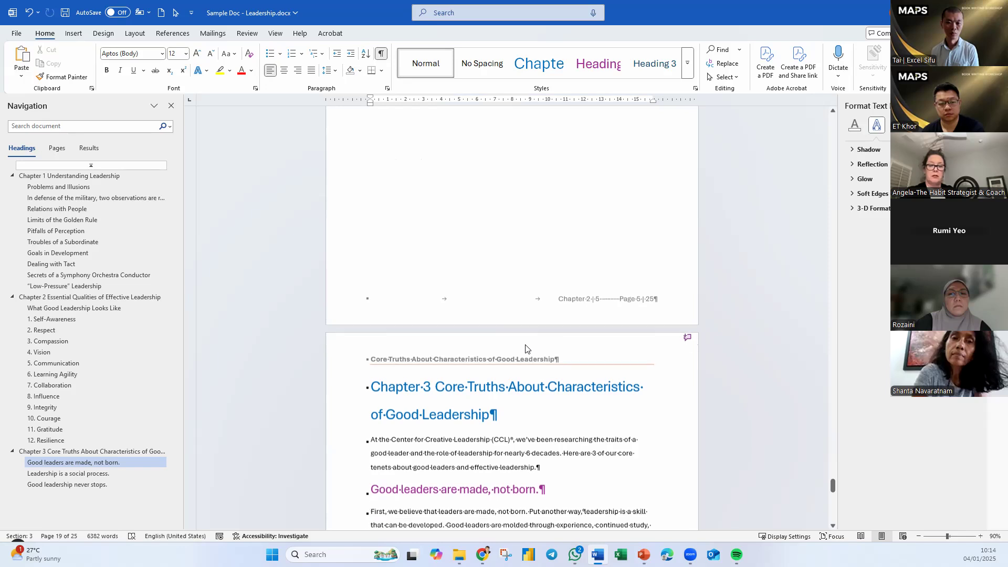
scroll(451, 290, down, 4)
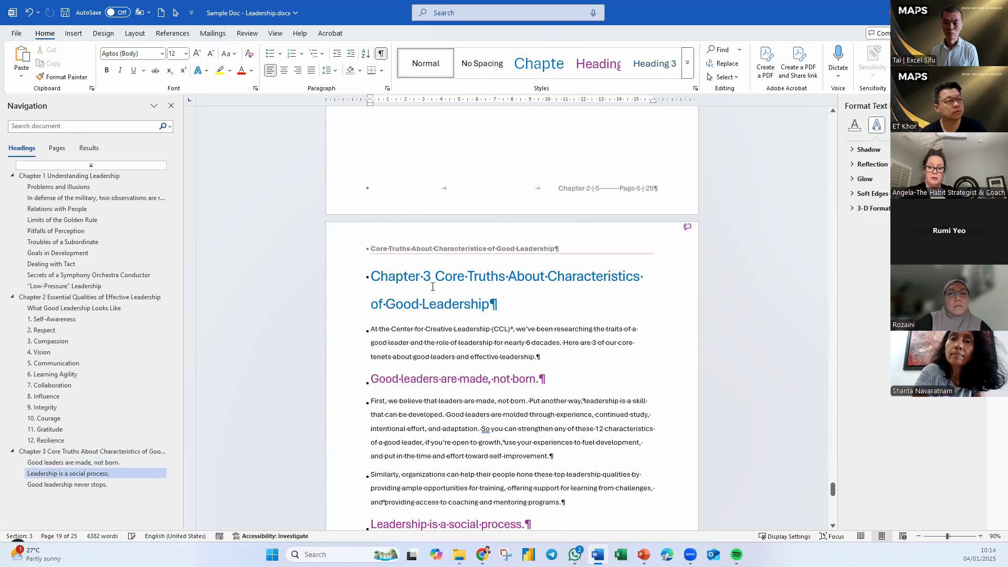
scroll(569, 363, up, 1)
scroll(570, 363, up, 3)
click(435, 387)
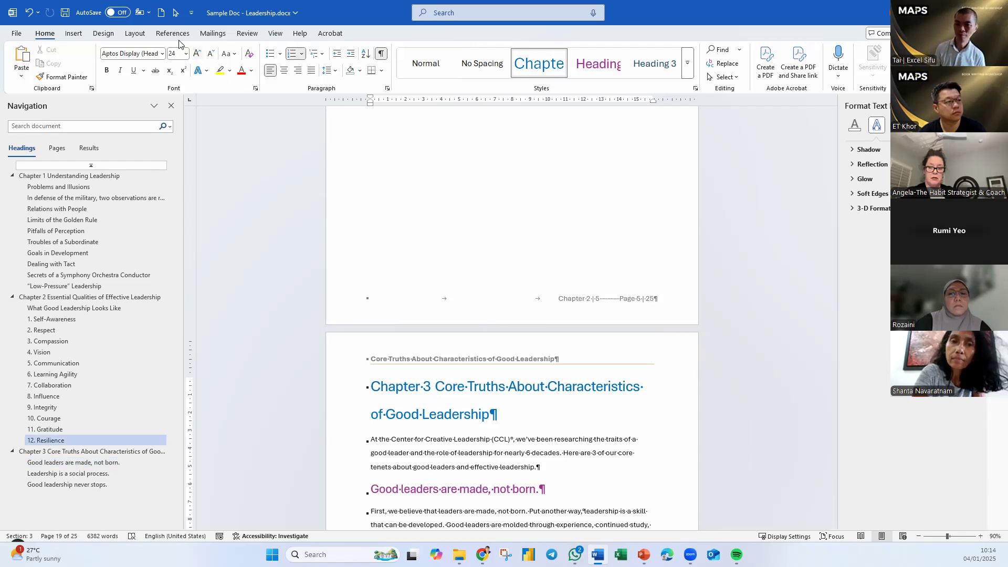
click(135, 33)
click(152, 54)
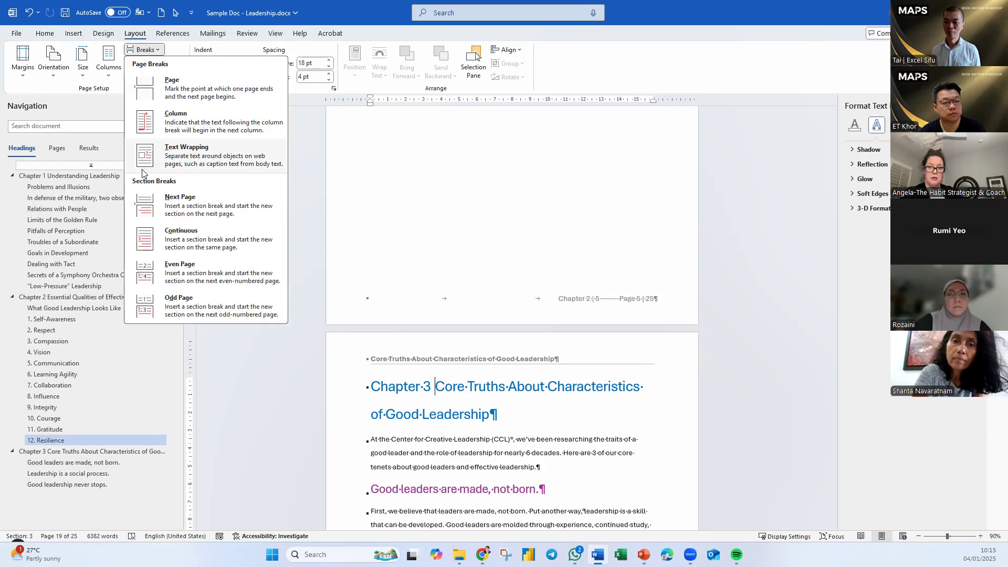
click(193, 205)
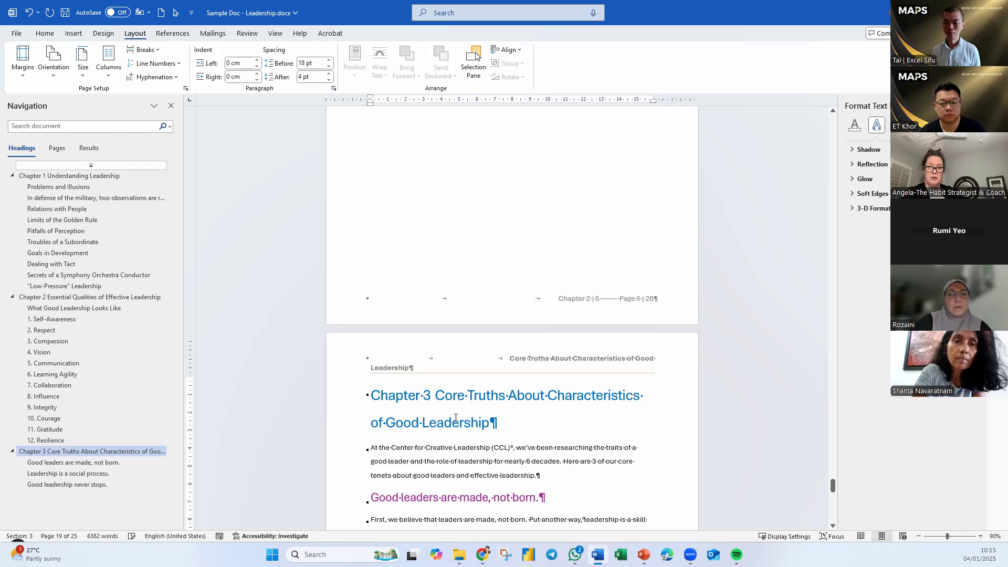
Step: Review the section break at the end of Chapter 2 and the footer numbering on the last Chapter 2 page and the Chapter 3 pages
scroll(456, 418, up, 5)
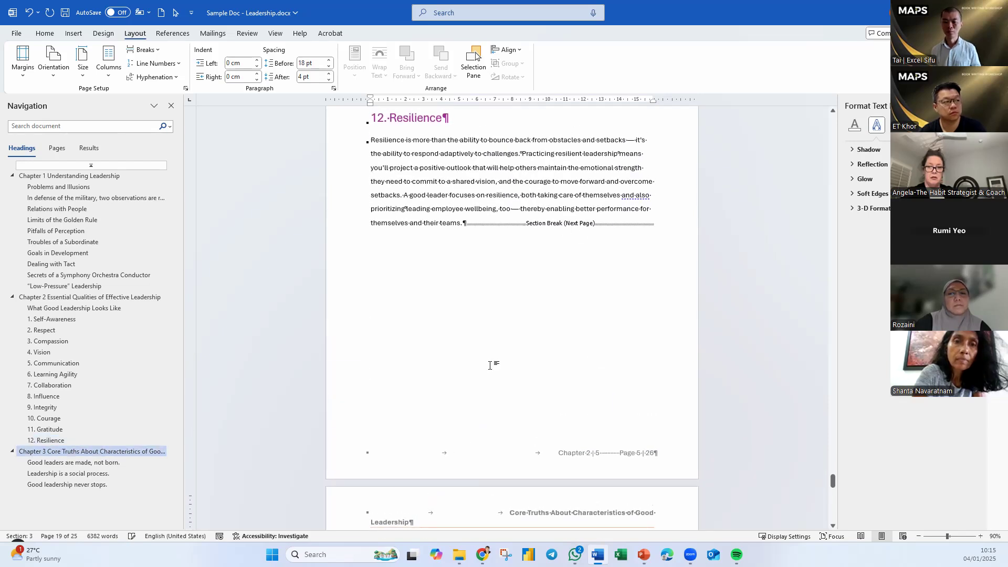
scroll(489, 366, down, 15)
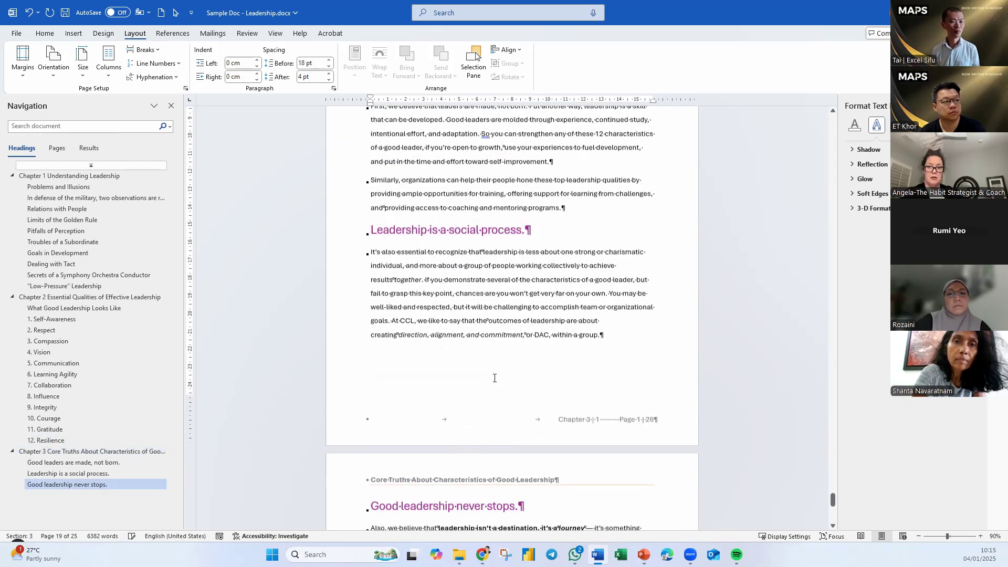
scroll(494, 377, down, 4)
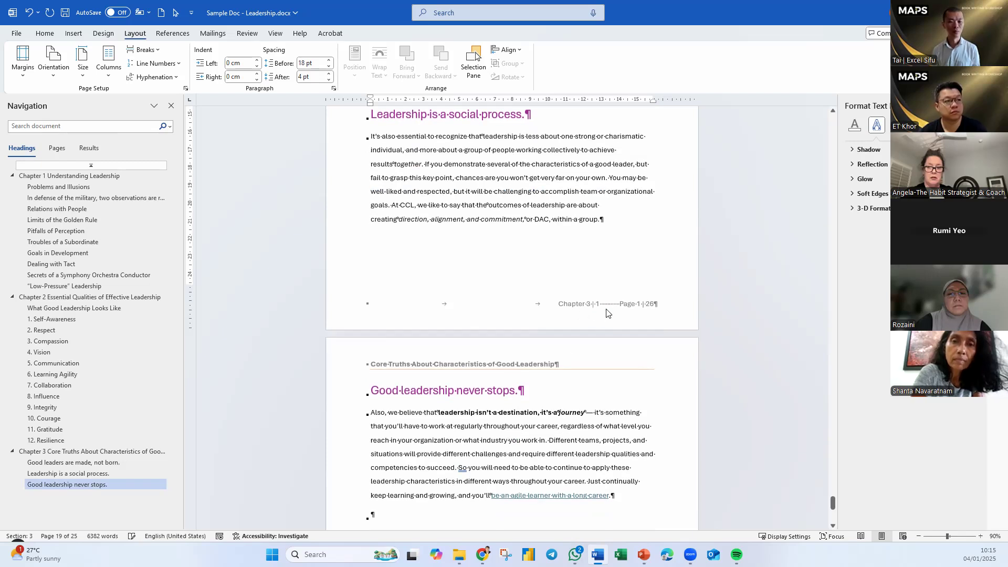
scroll(494, 400, down, 12)
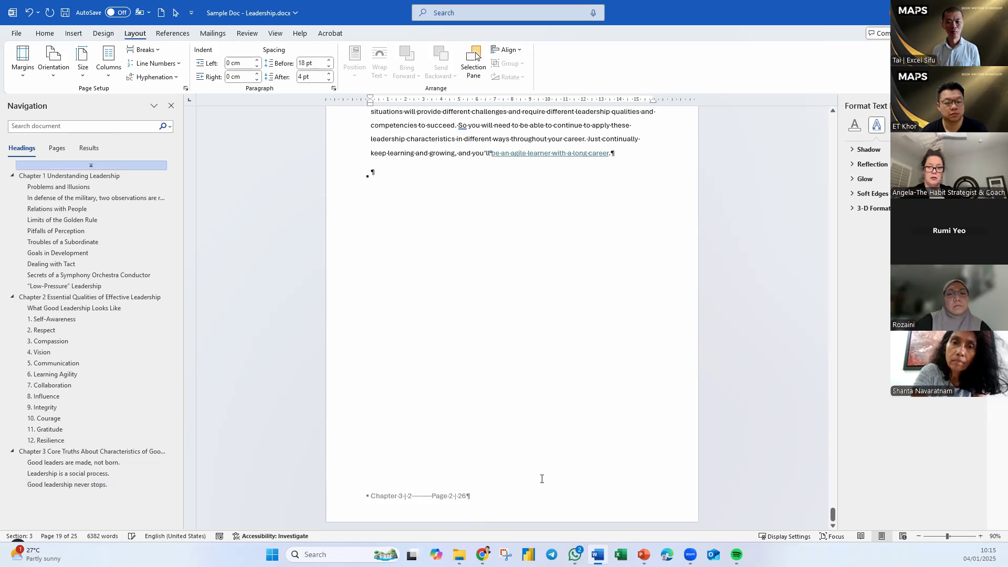
scroll(530, 454, up, 14)
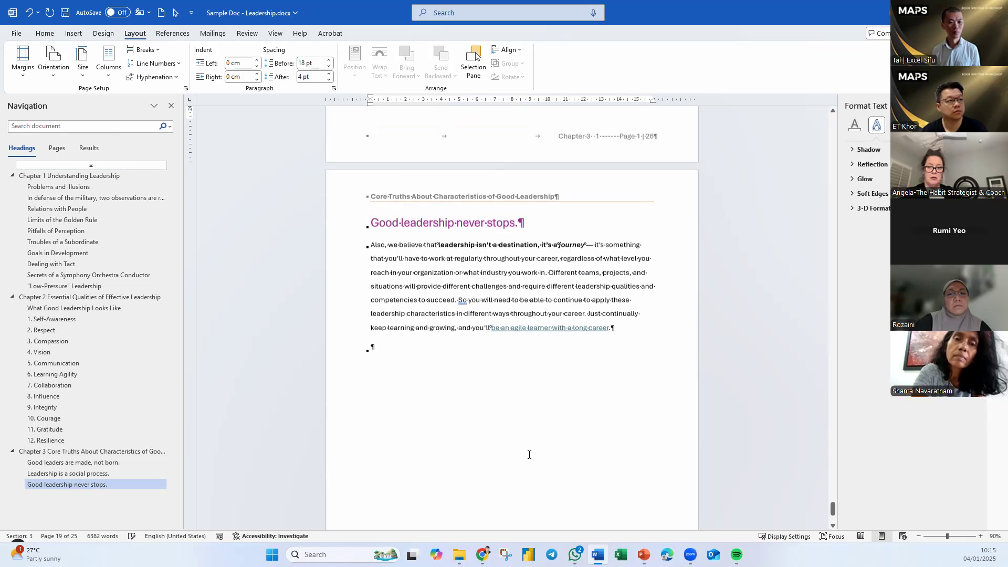
scroll(515, 419, up, 3)
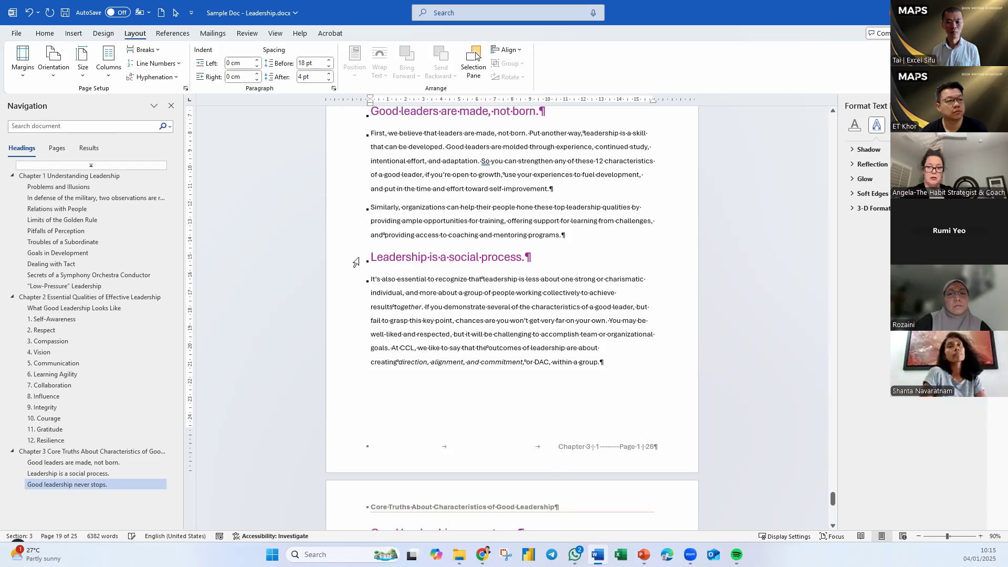
scroll(624, 355, up, 10)
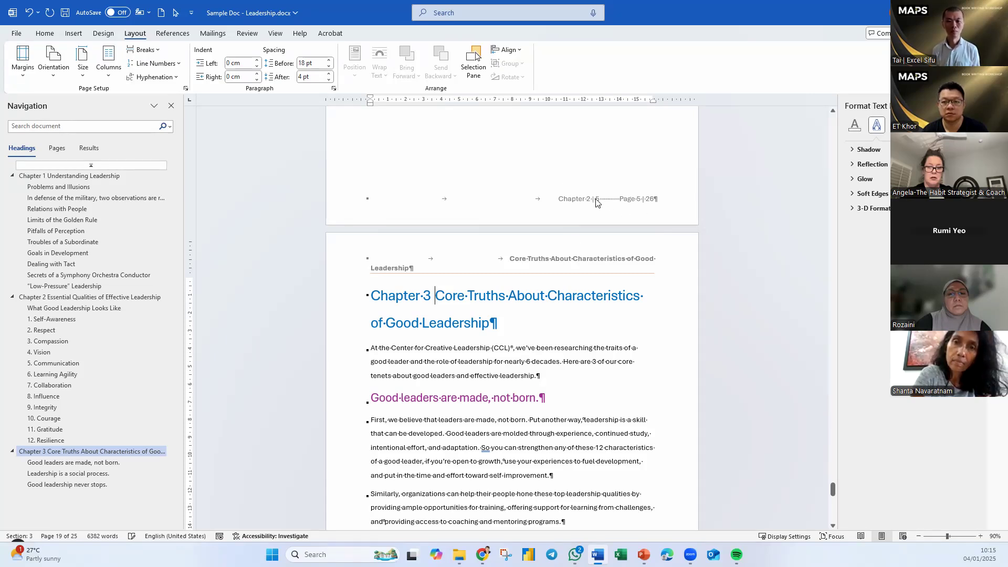
scroll(597, 203, up, 3)
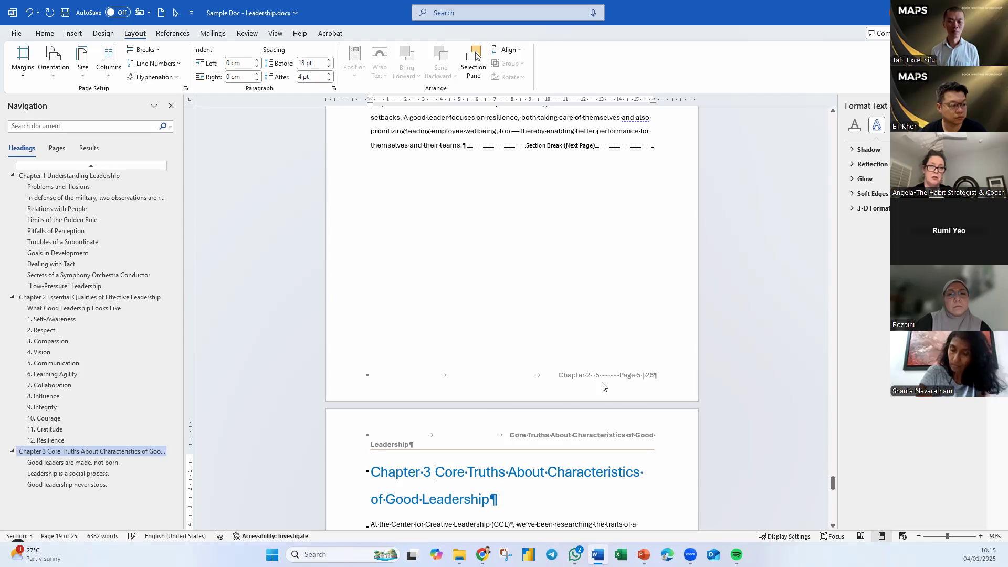
Step: Check the footer numbering on the Chapter 3 pages and update the entire table of contents
scroll(593, 399, down, 15)
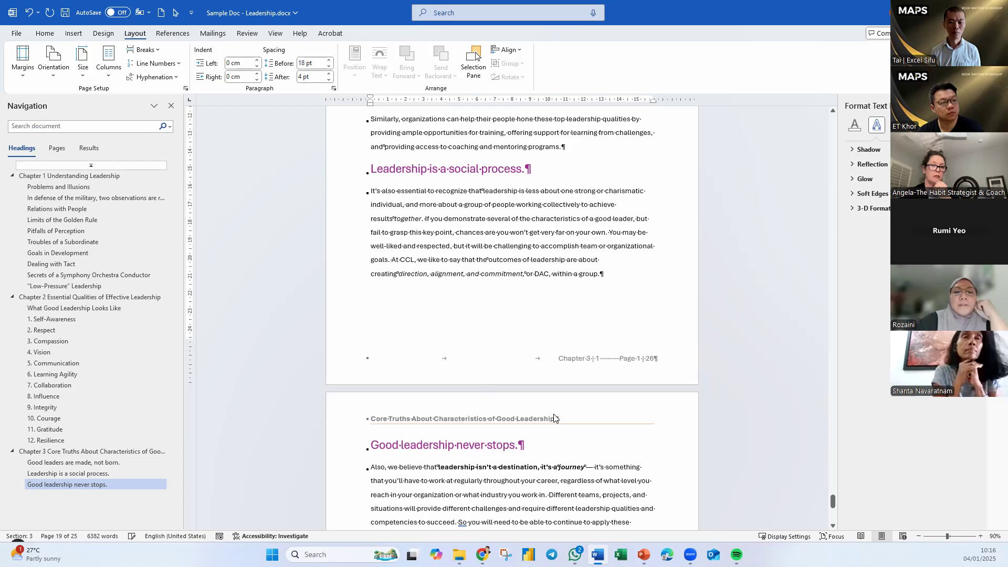
click(590, 363)
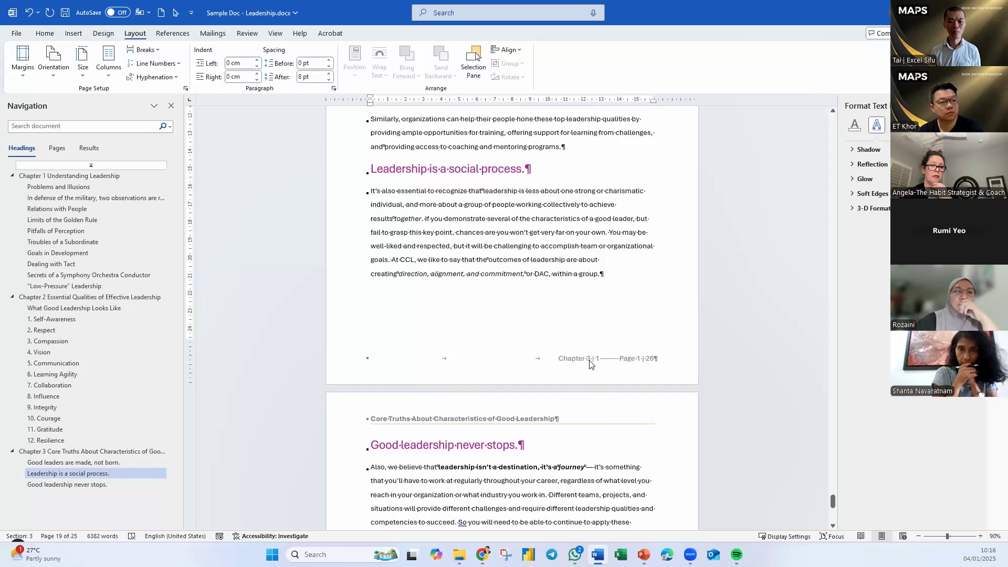
key(ctrl+Home)
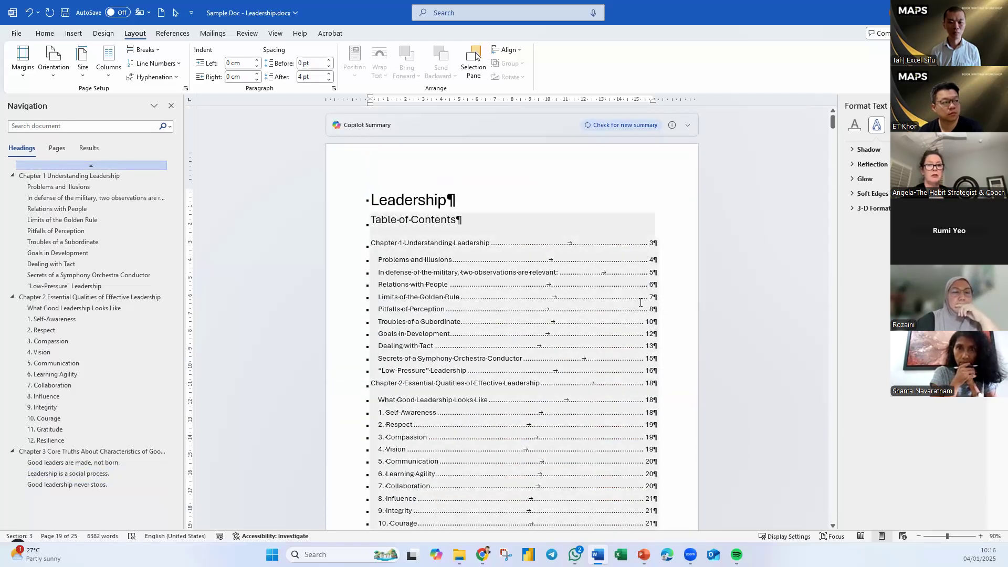
right_click(498, 284)
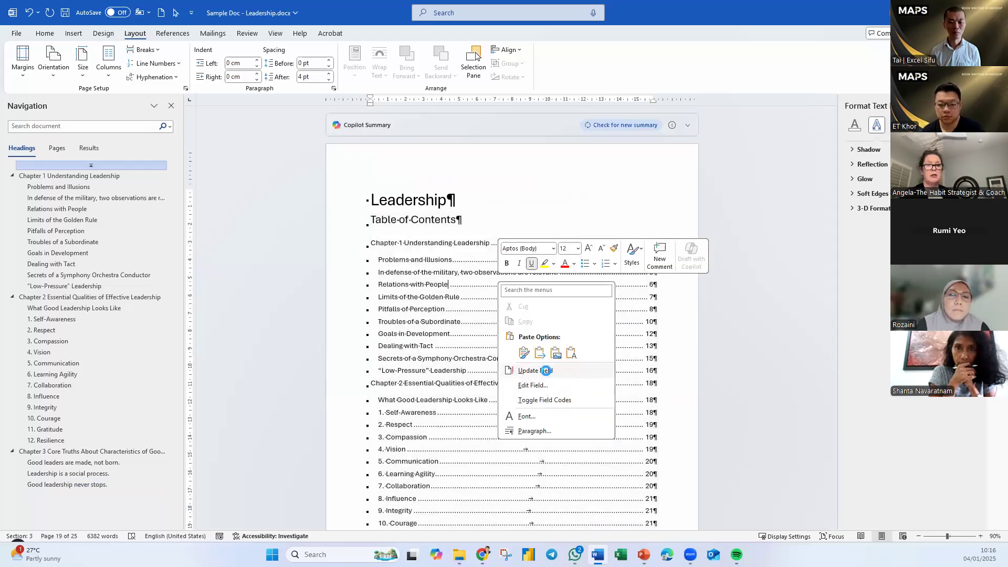
click(545, 372)
key(Down)
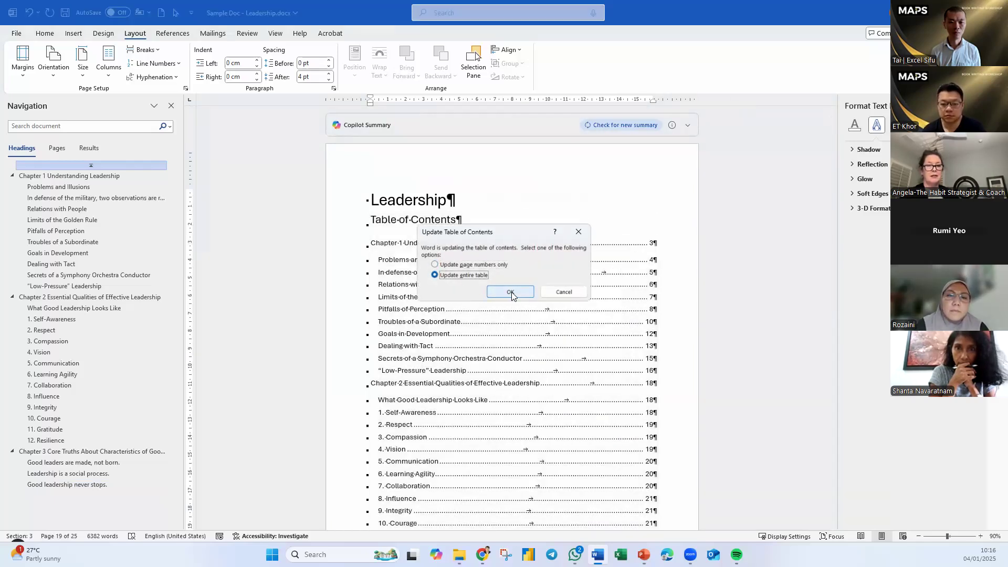
click(510, 292)
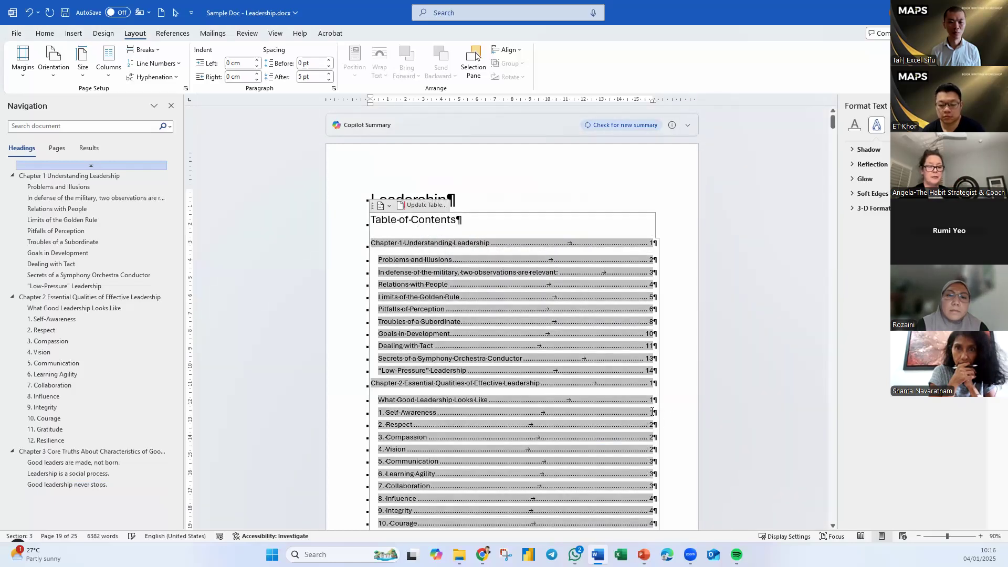
Step: Examine the page numbers across the updated table of contents and the footer on the first page of Chapter 1
scroll(652, 412, down, 3)
scroll(580, 438, down, 6)
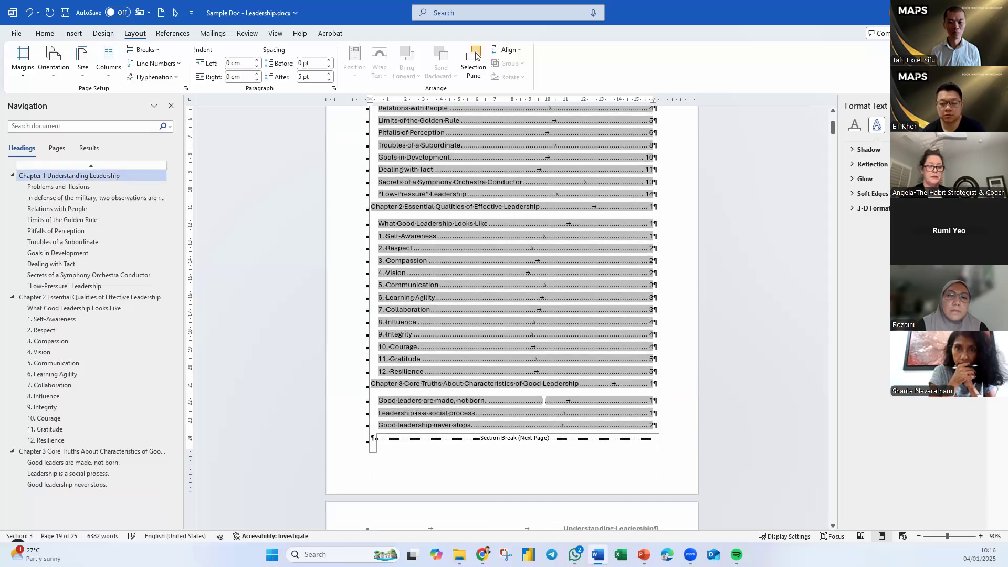
click(557, 263)
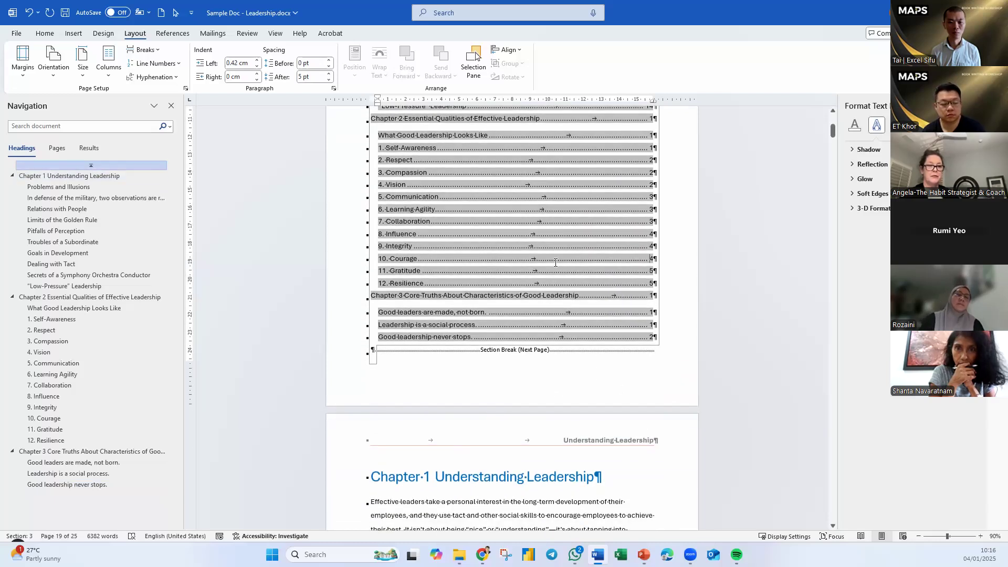
scroll(552, 268, up, 7)
click(547, 277)
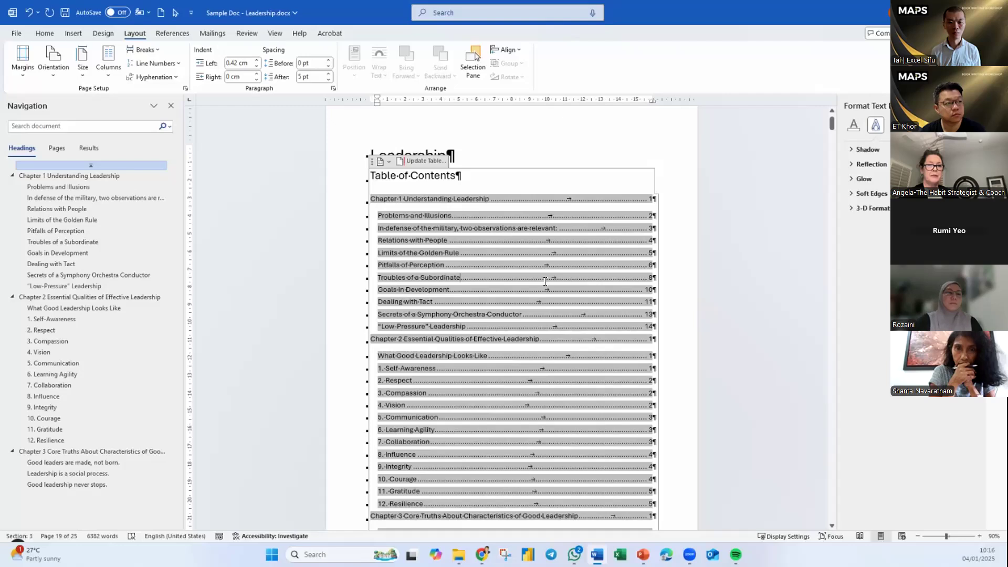
click(474, 177)
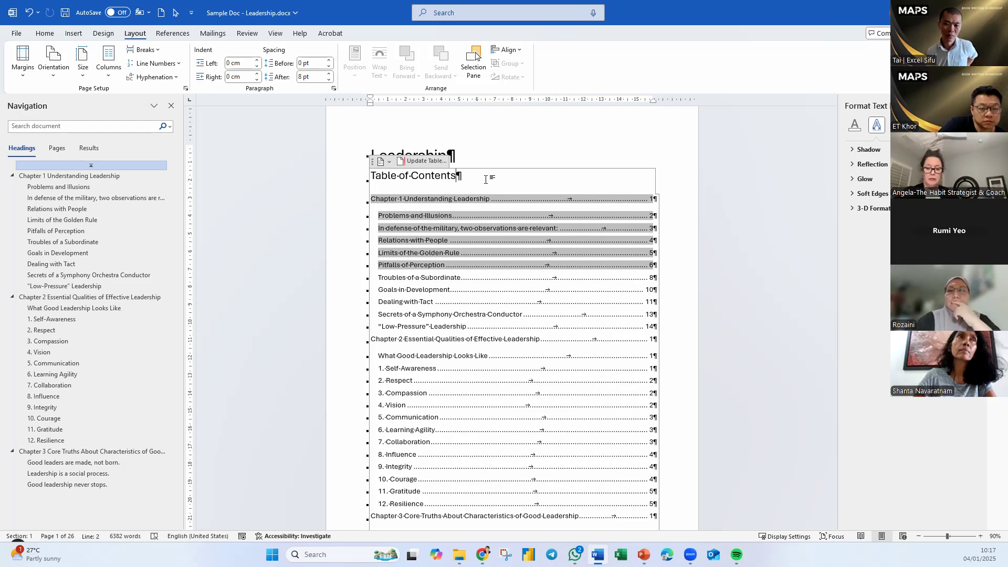
click(500, 342)
scroll(503, 341, down, 5)
scroll(505, 338, down, 5)
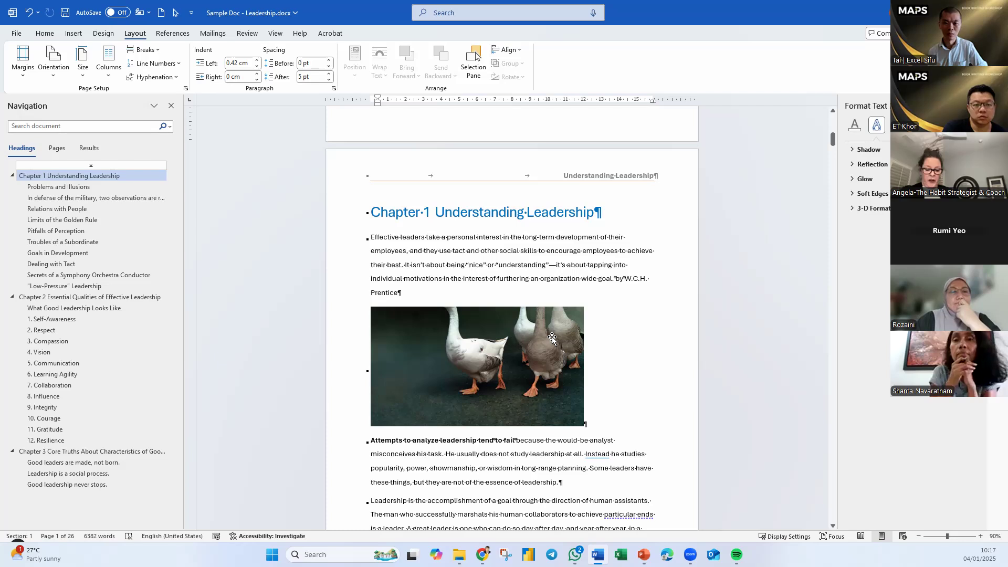
scroll(616, 336, down, 4)
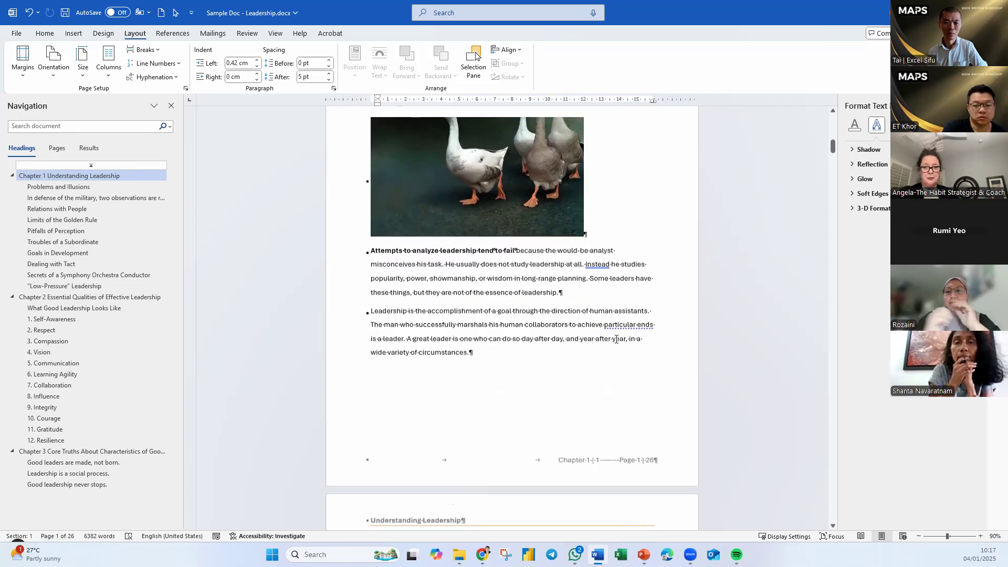
scroll(616, 339, down, 1)
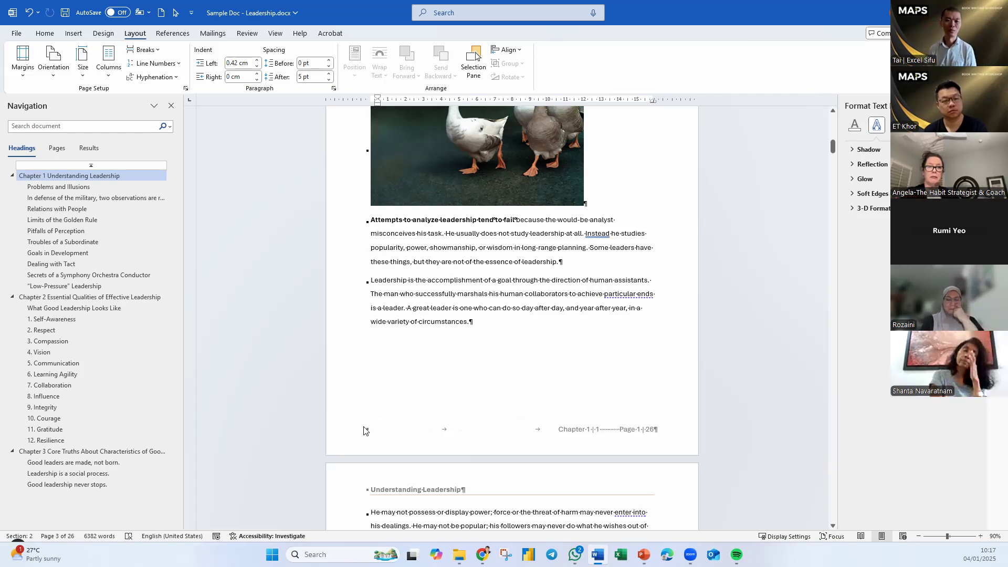
click(349, 321)
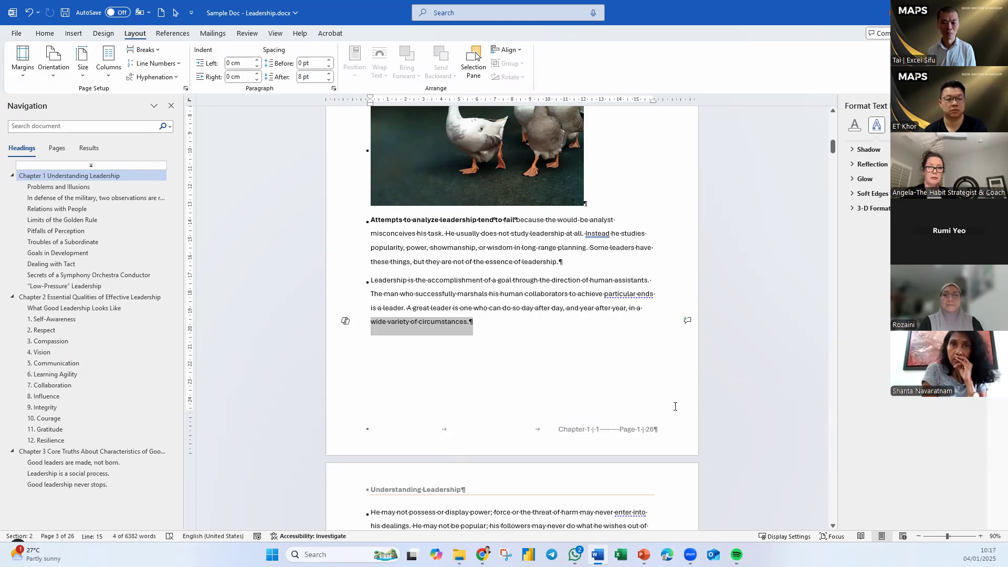
Step: Remove the spacing and the "Page 1 |" portion between the chapter page number and the total page count in Section 2's odd page footer
double_click(616, 431)
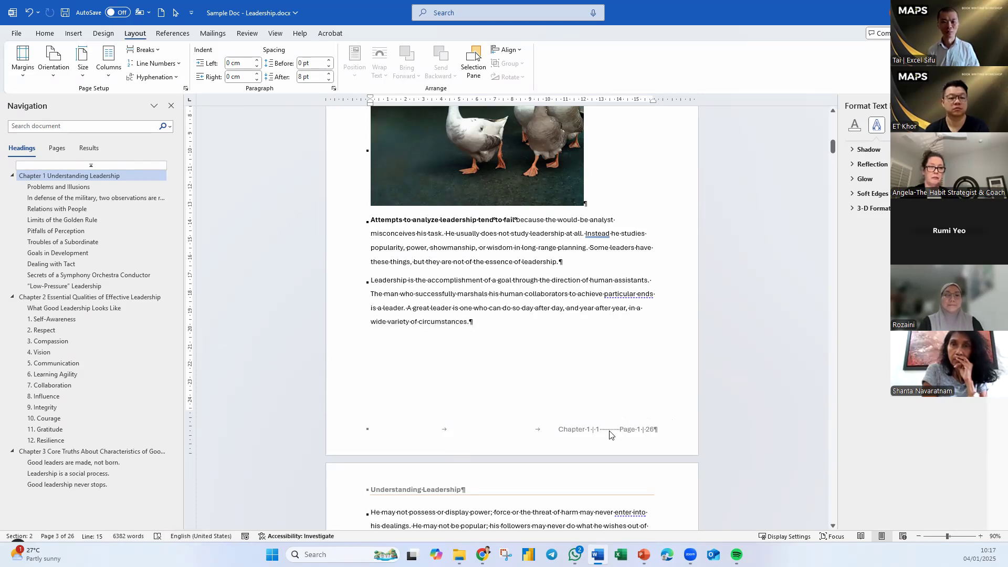
drag(599, 431, 656, 430)
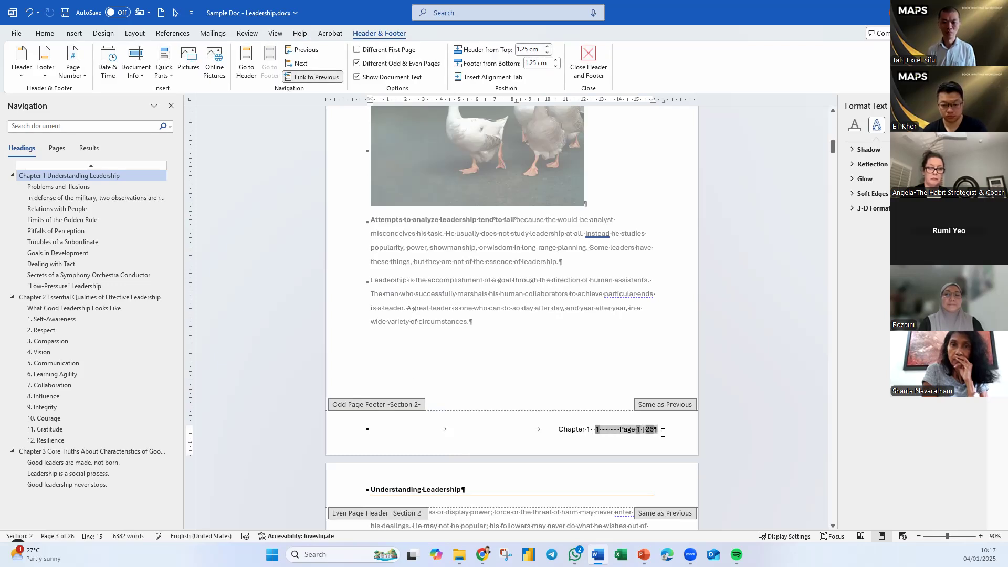
click(656, 430)
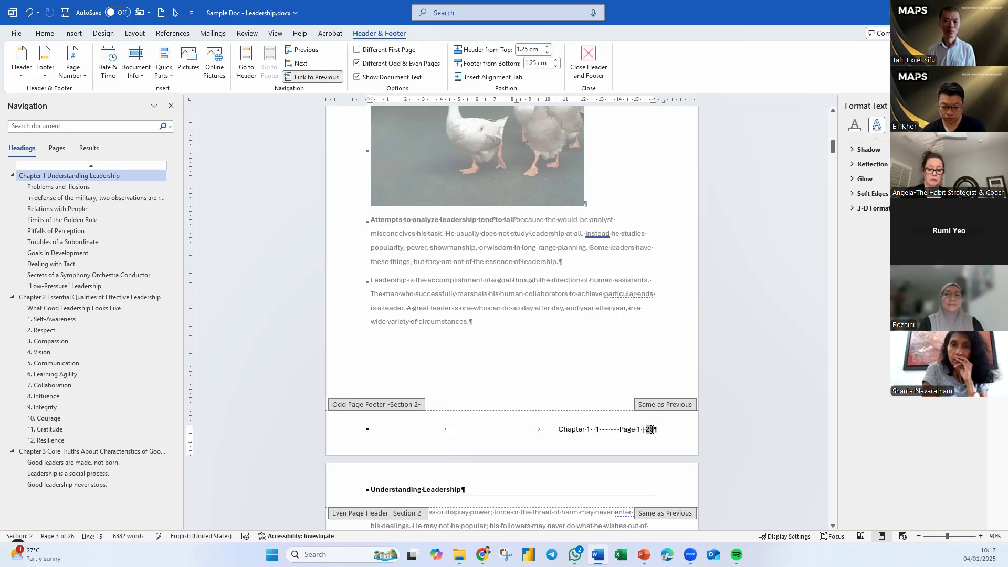
key(BackSpace)
key(BackSpace)
key(BackSpace)
key(BackSpace)
key(BackSpace)
key(BackSpace)
key(BackSpace)
key(BackSpace)
key(BackSpace)
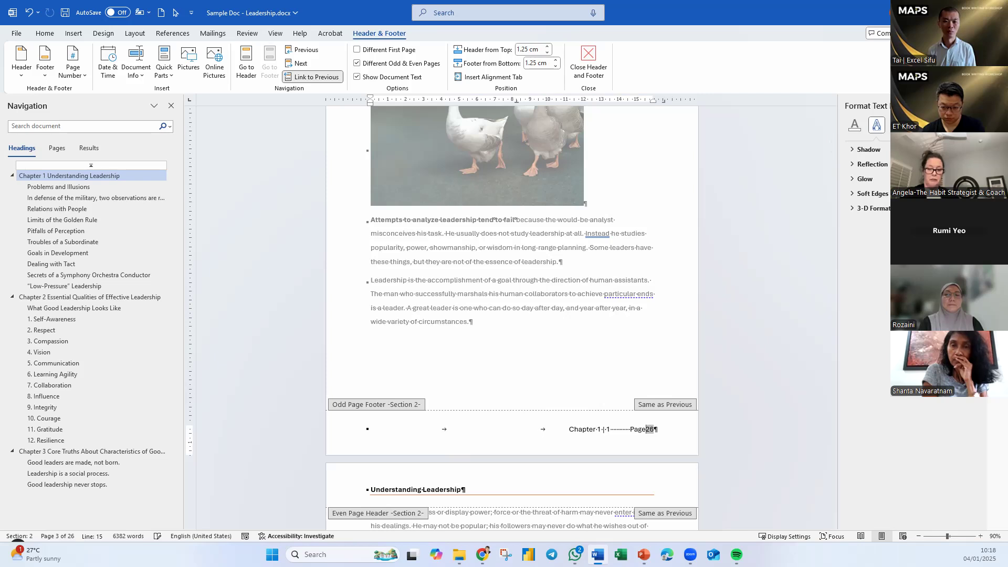
key(BackSpace)
key(BackSpace)
key(BackSpace)
key(BackSpace)
key(BackSpace)
key(BackSpace)
key(BackSpace)
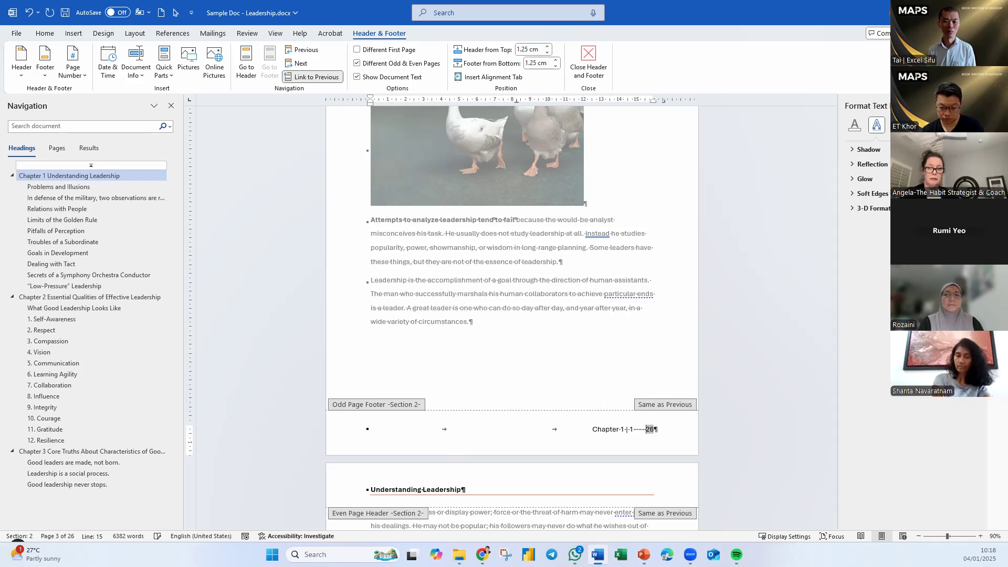
key(BackSpace)
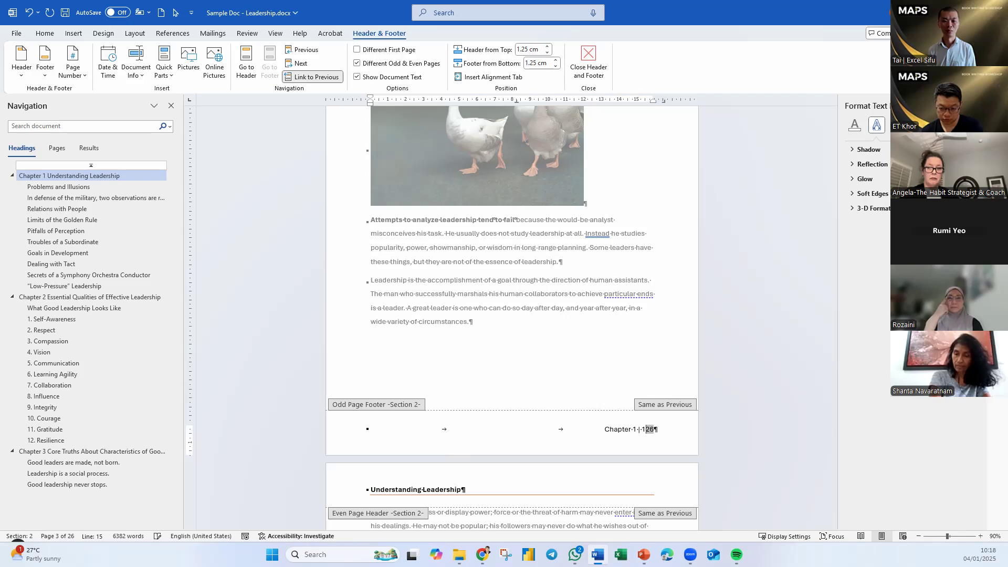
Step: Delete everything after "Chapter 1 | 2" in Section 2's even page footer and close footer editing
scroll(562, 435, up, 12)
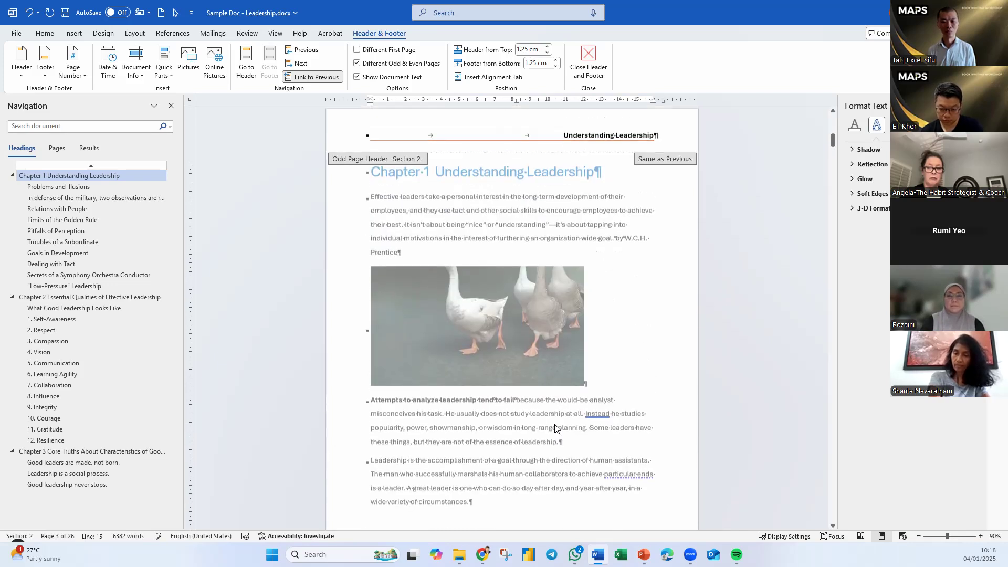
scroll(557, 429, down, 15)
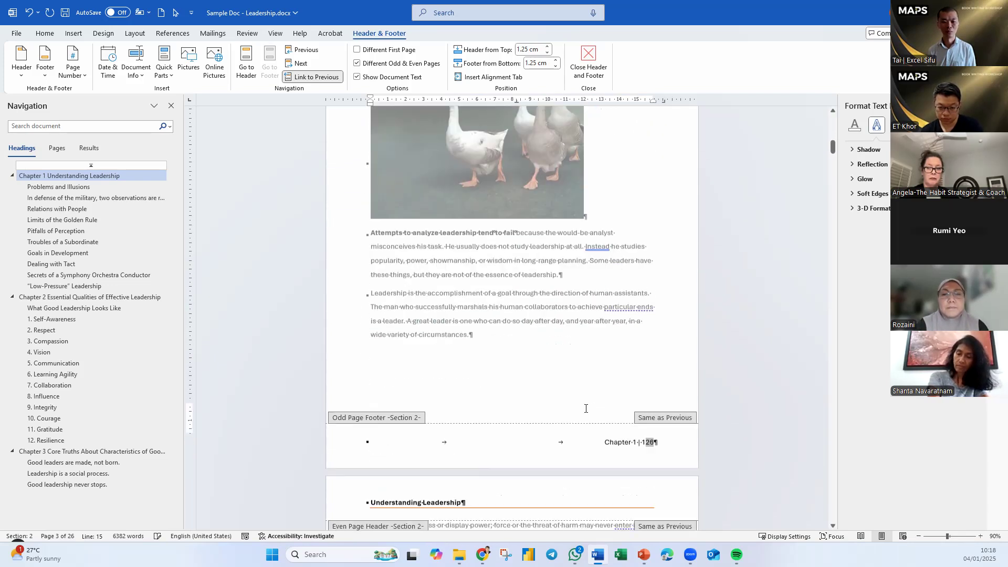
scroll(585, 412, down, 6)
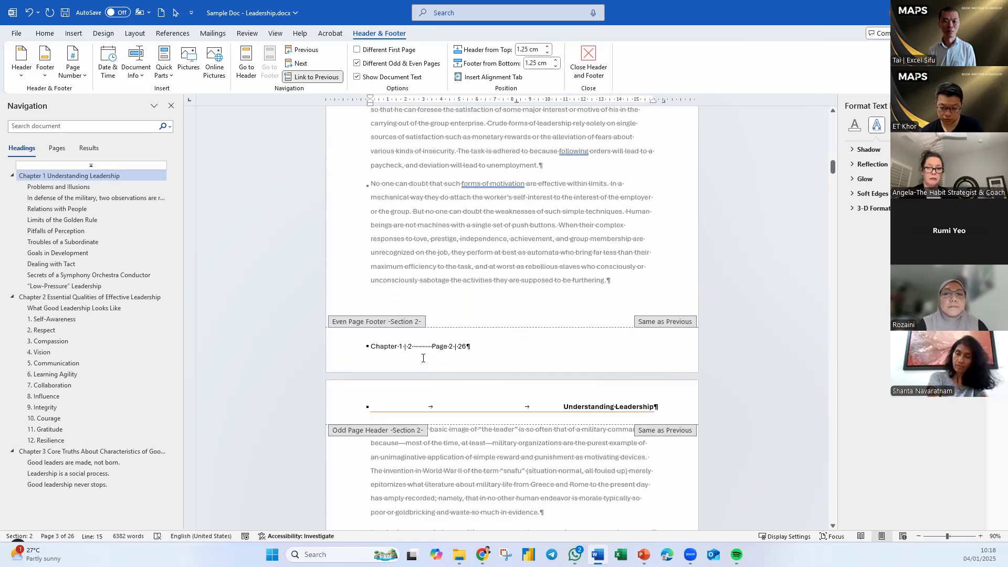
drag(472, 347, 427, 346)
key(Delete)
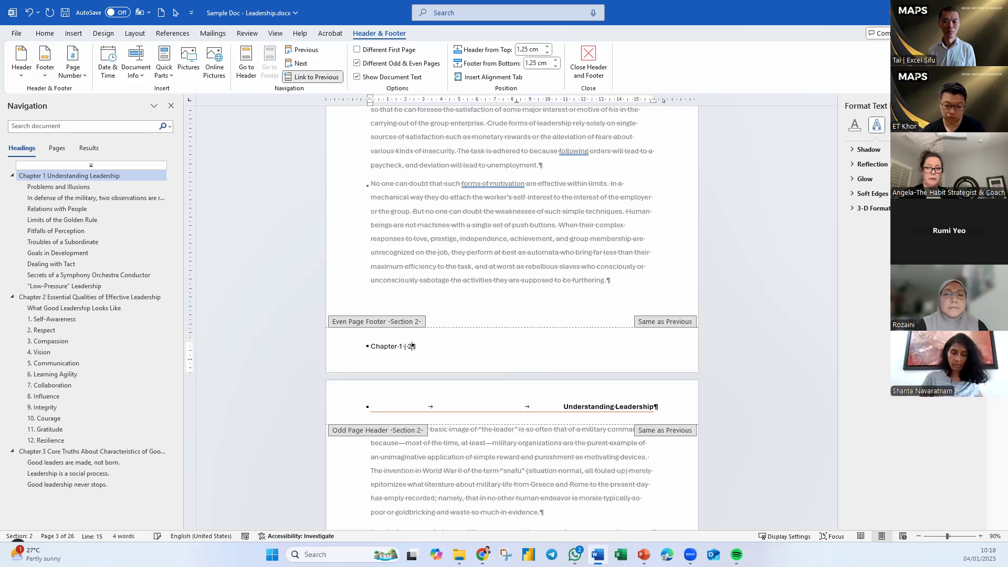
click(588, 57)
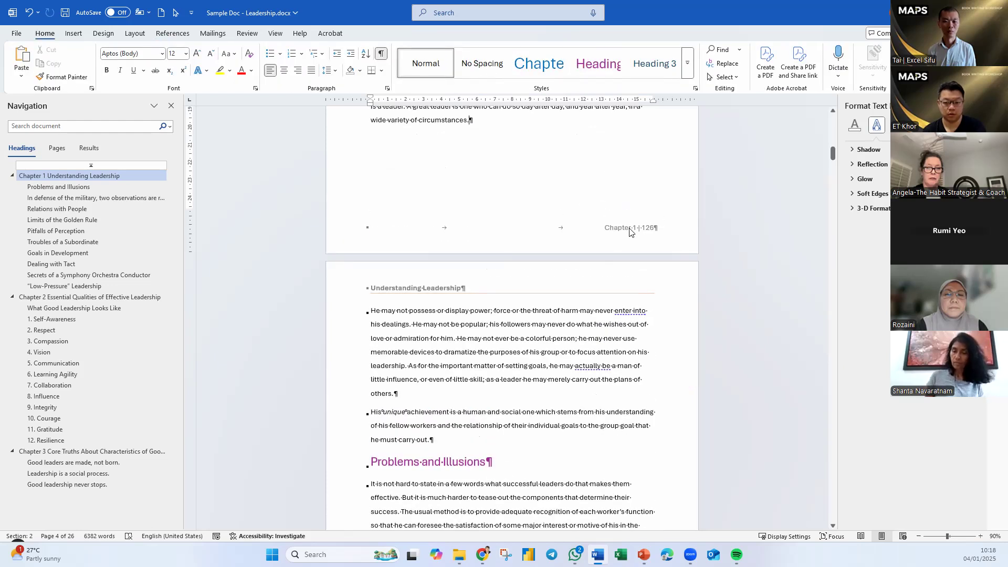
Step: Review the shortened odd and even footers on the Chapter 1 pages
scroll(588, 327, down, 10)
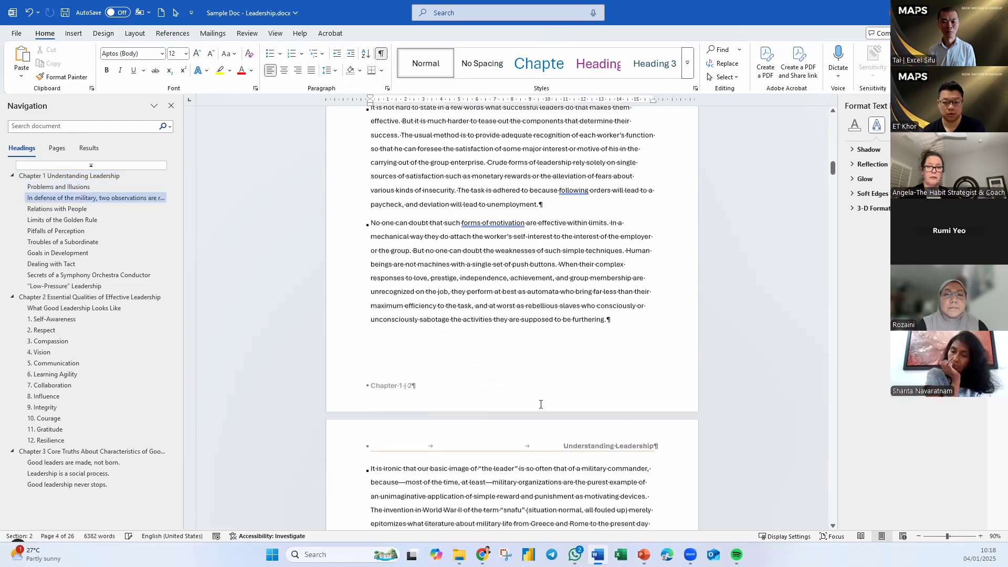
scroll(540, 404, down, 3)
scroll(540, 403, down, 11)
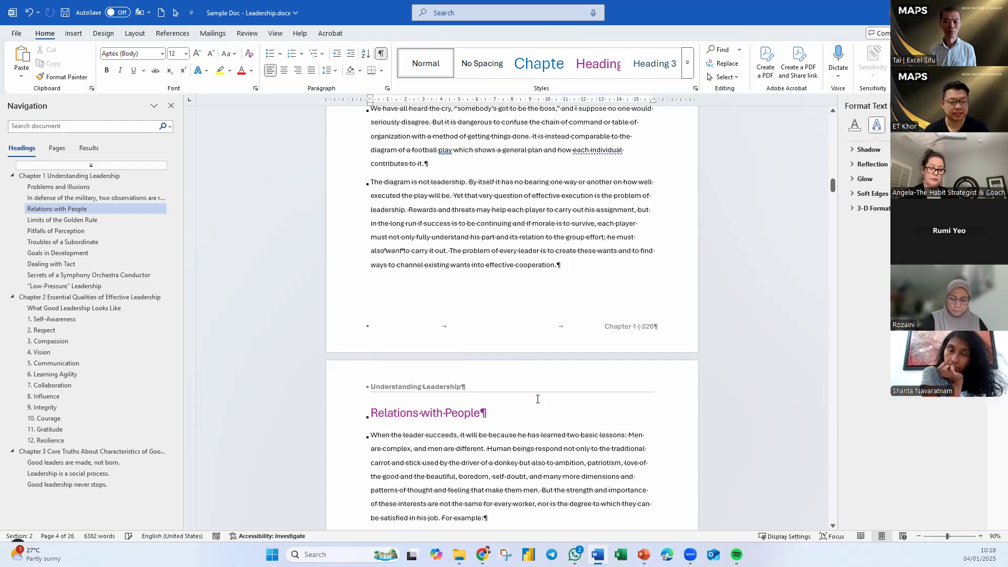
scroll(531, 394, down, 2)
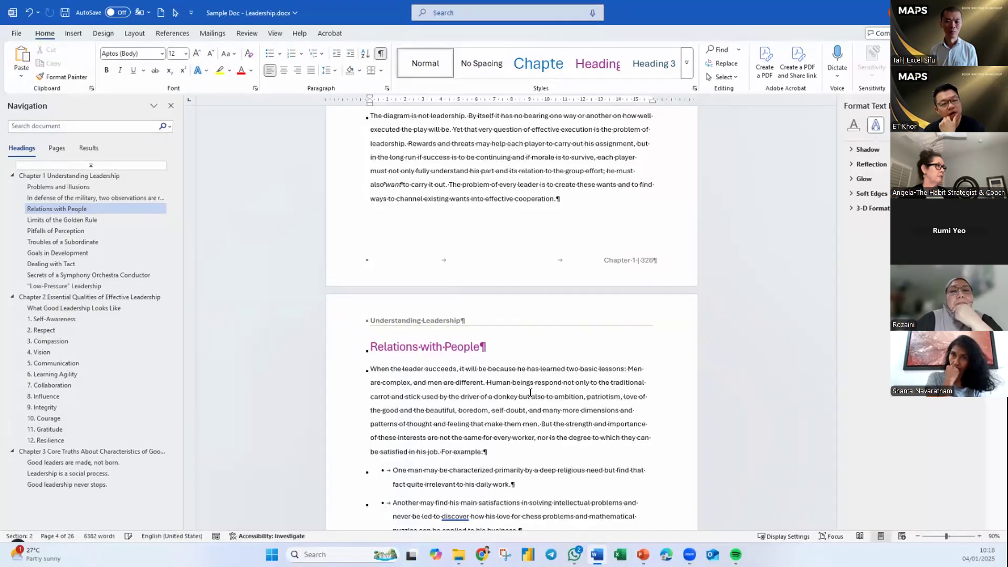
Step: Save a copy of the document as "Sample Doc - Leadership done.docx" in the same folder
click(16, 33)
click(35, 191)
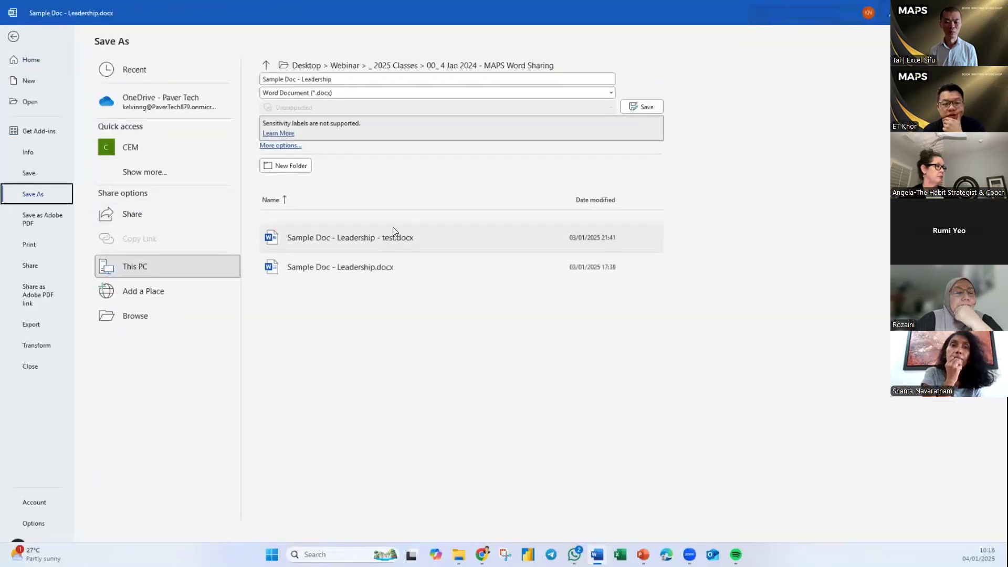
click(167, 315)
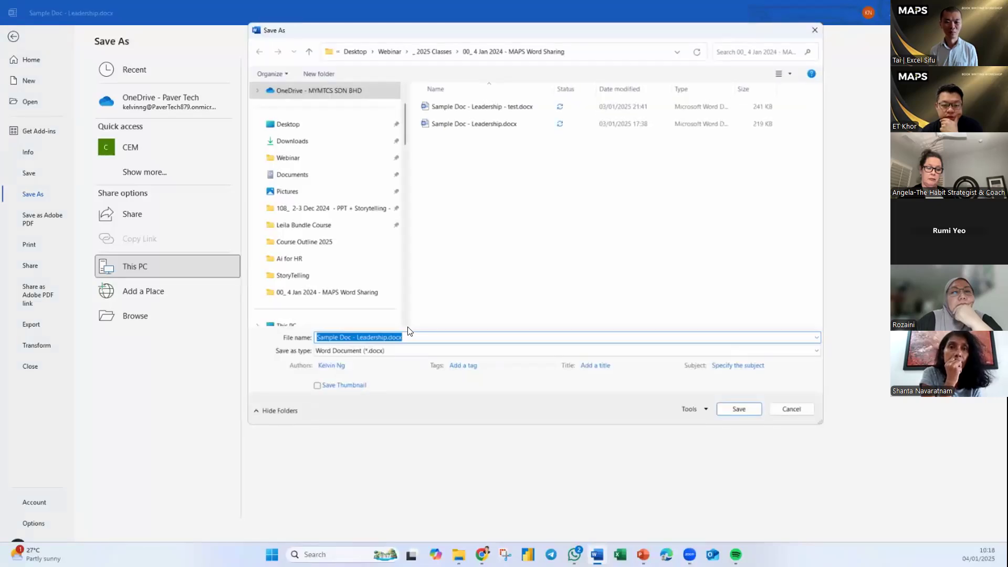
click(386, 337)
text(done)
click(740, 409)
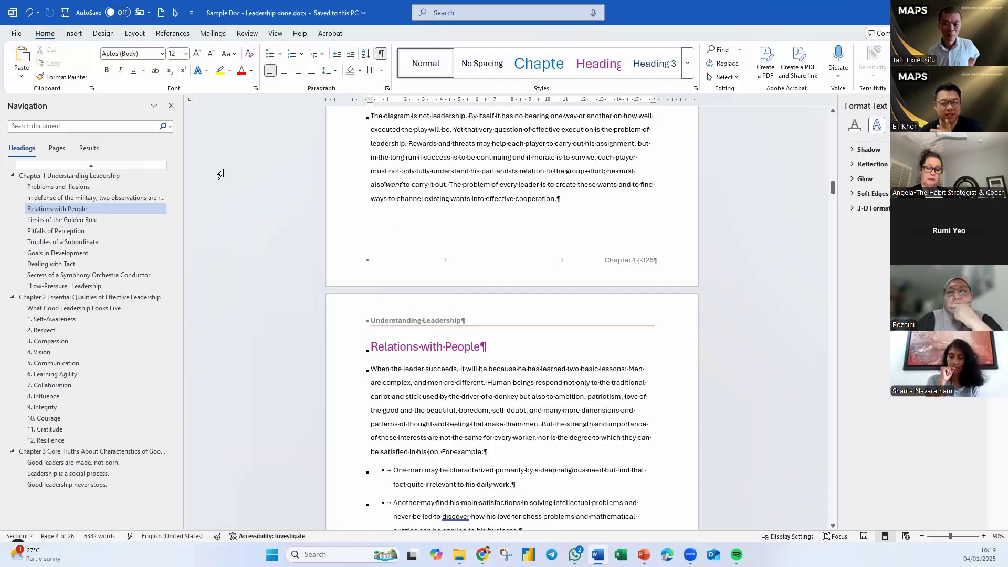
Step: Switch to File Explorer and open the original "Sample Doc - Leadership.docx" from the MAPS Word Sharing folder
click(16, 34)
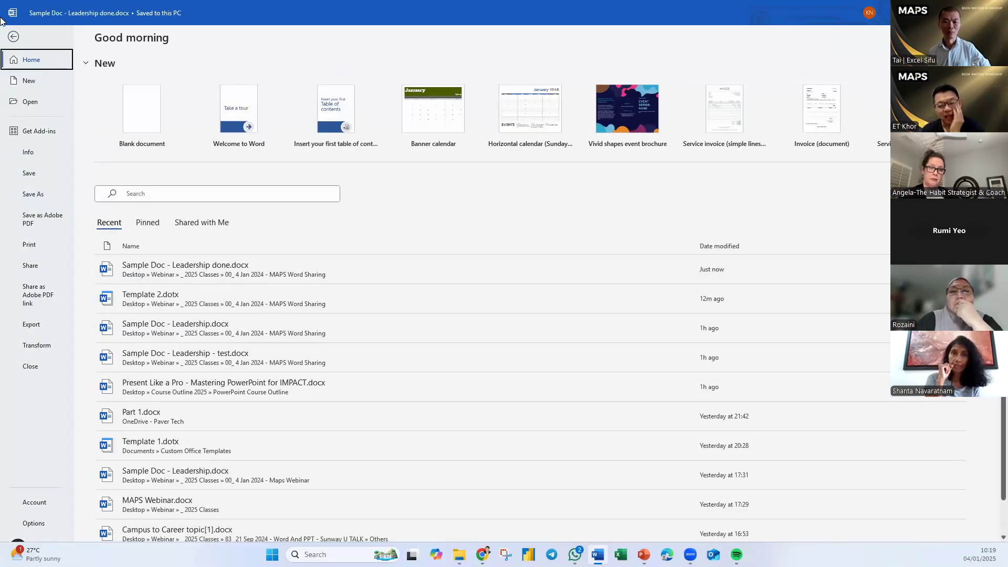
click(14, 36)
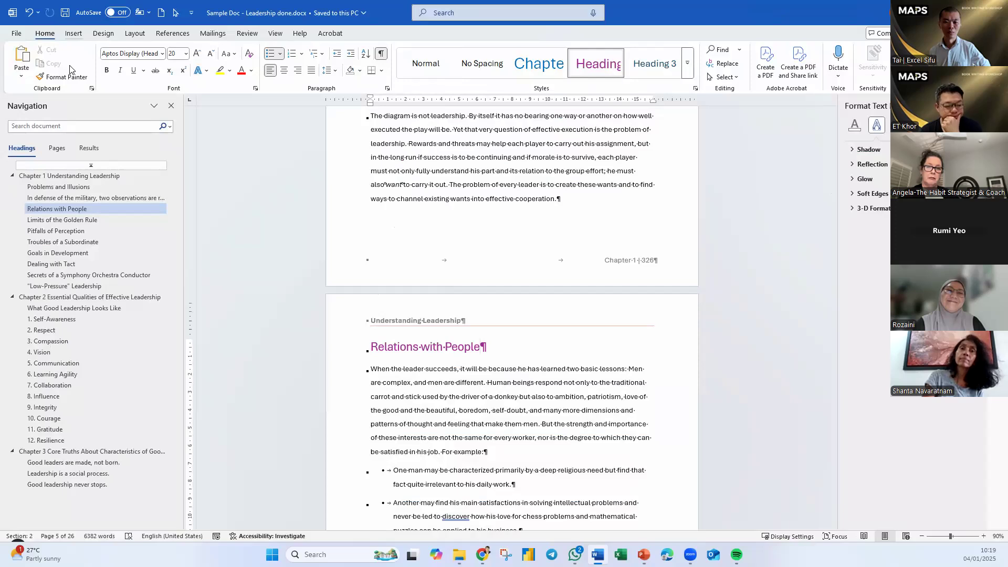
click(460, 554)
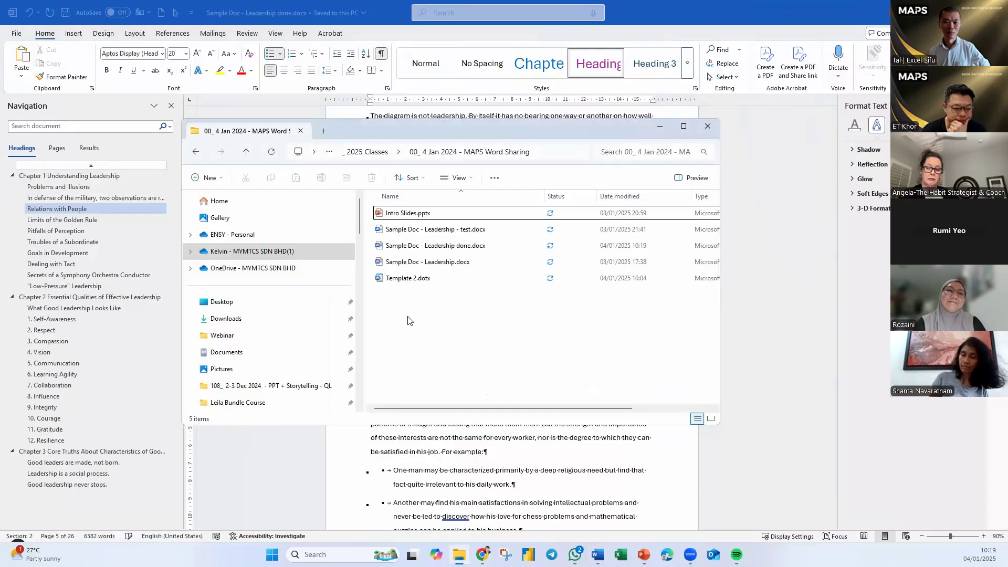
click(394, 262)
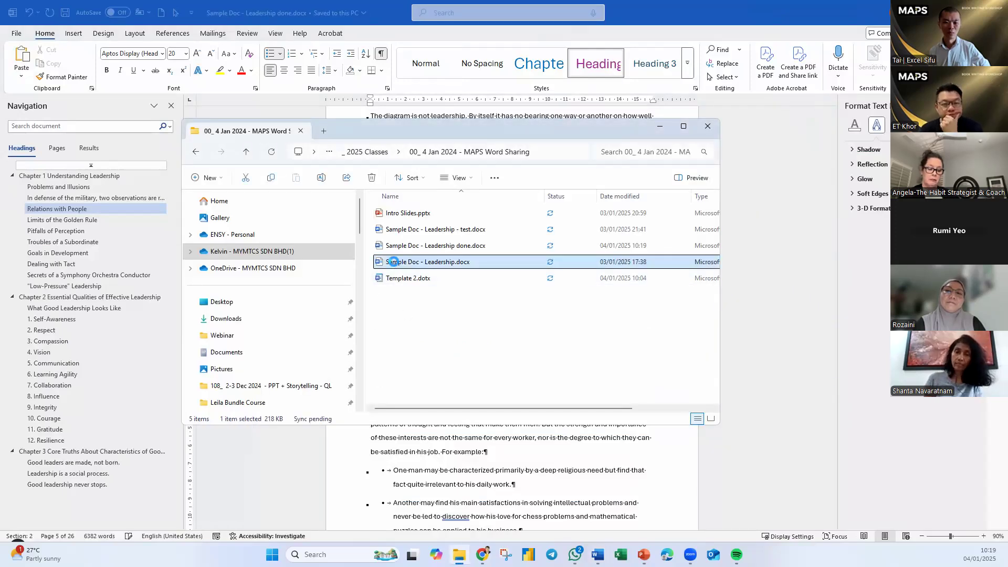
Step: Open the original "Sample Doc - Leadership.docx" and view its opening pages
double_click(394, 262)
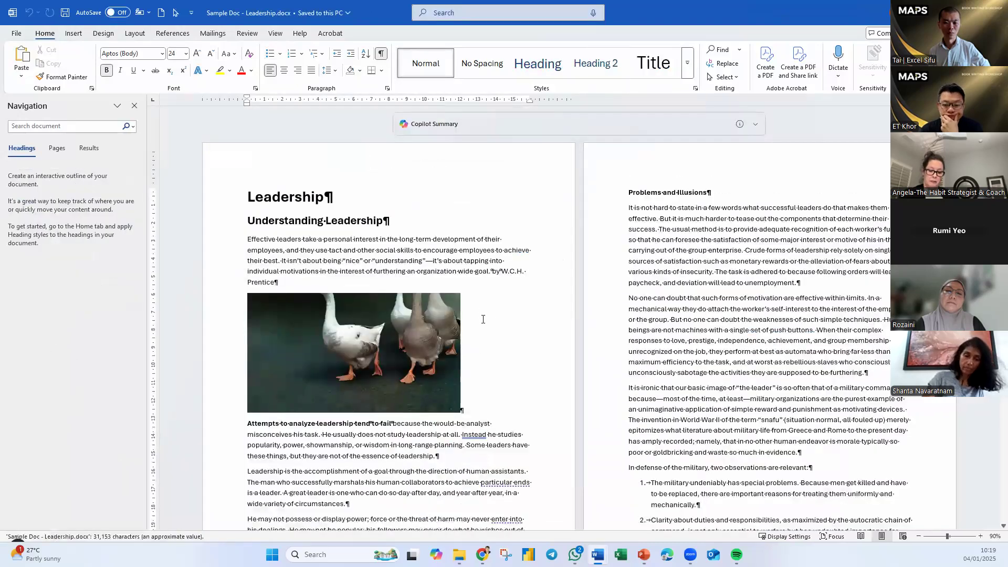
scroll(483, 319, down, 7)
scroll(482, 317, up, 4)
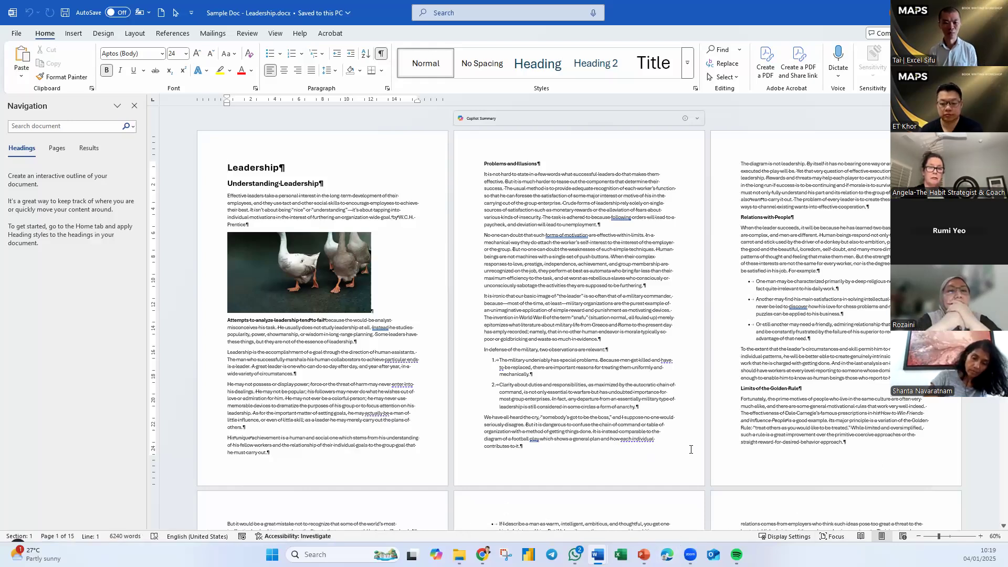
Step: Look through the pages of the Leadership document for a passage suitable for its own section
scroll(693, 395, down, 2)
scroll(694, 396, down, 10)
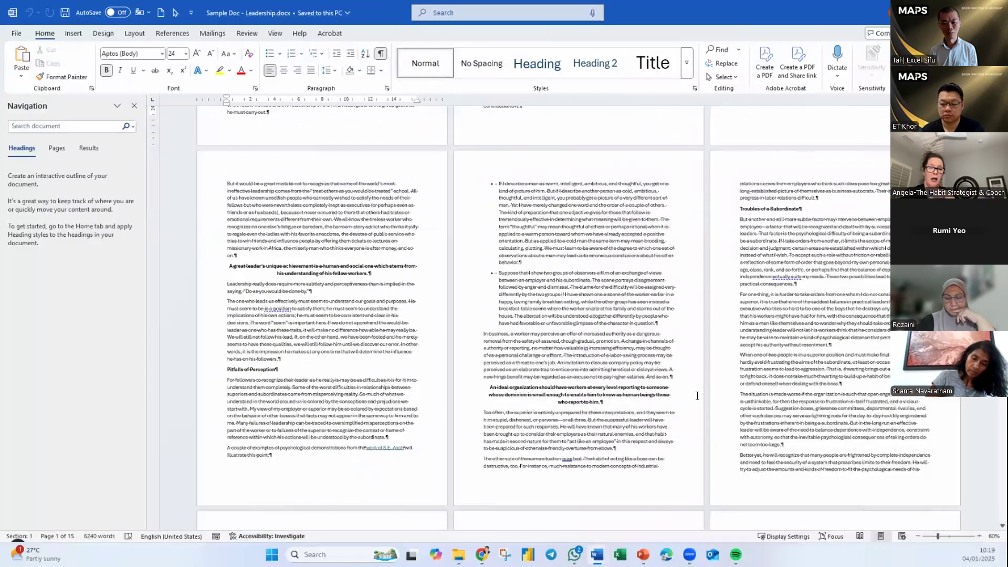
click(229, 266)
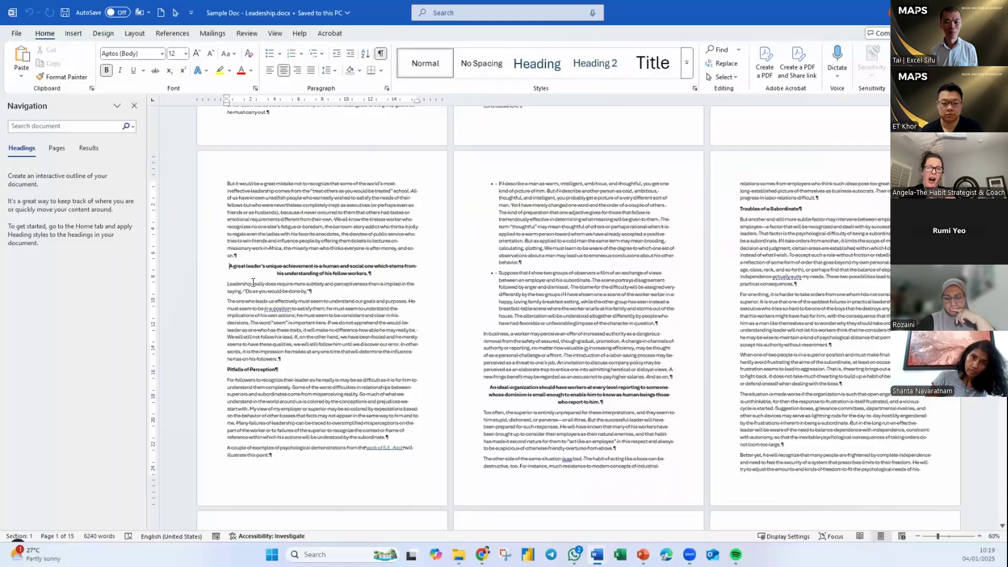
scroll(648, 339, down, 2)
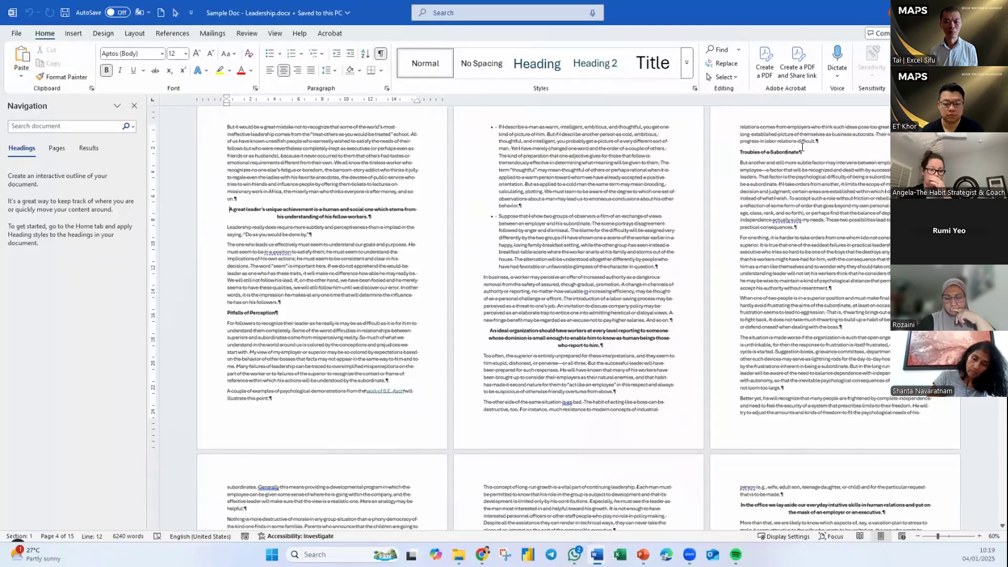
scroll(609, 318, down, 10)
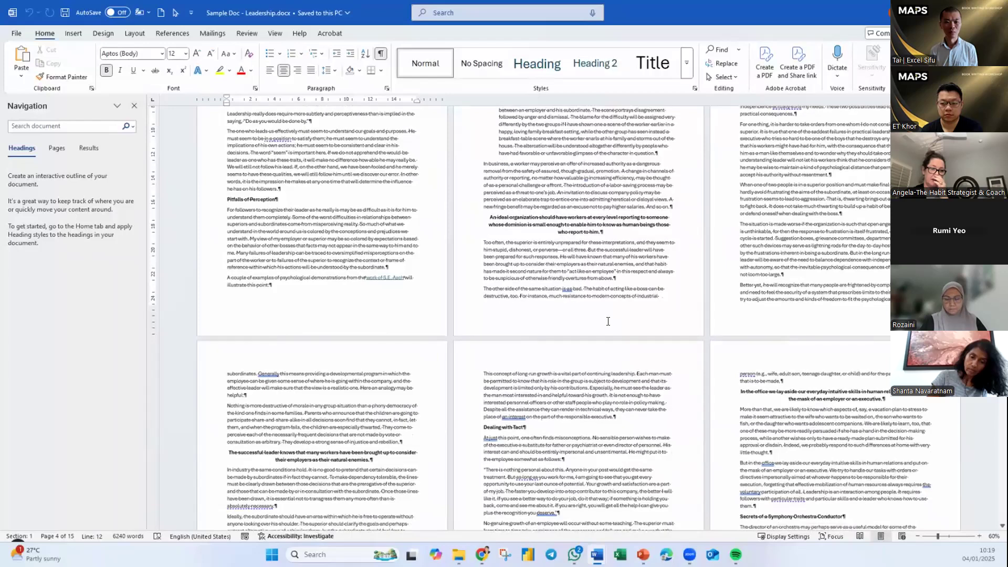
scroll(608, 319, up, 10)
scroll(736, 174, up, 1)
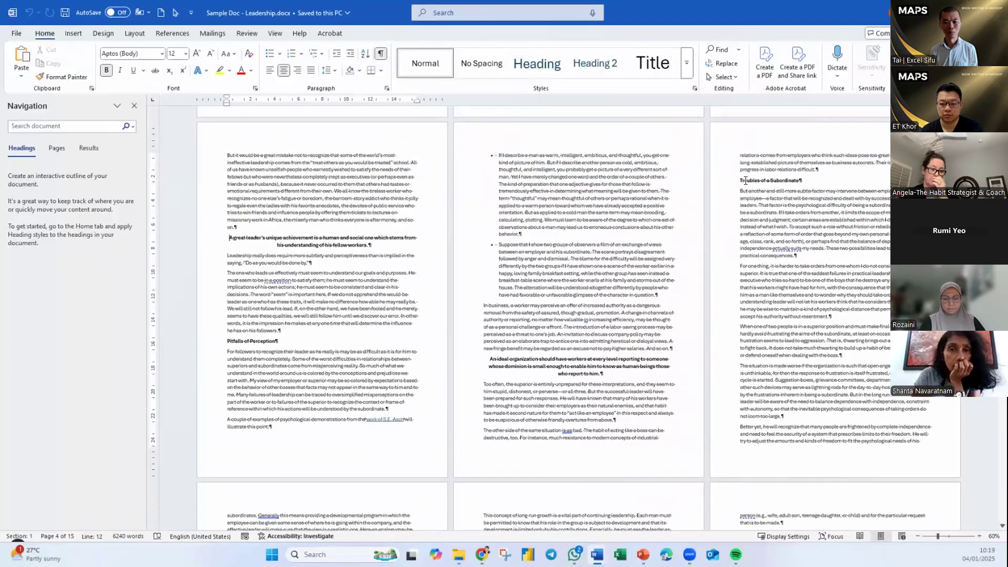
click(741, 179)
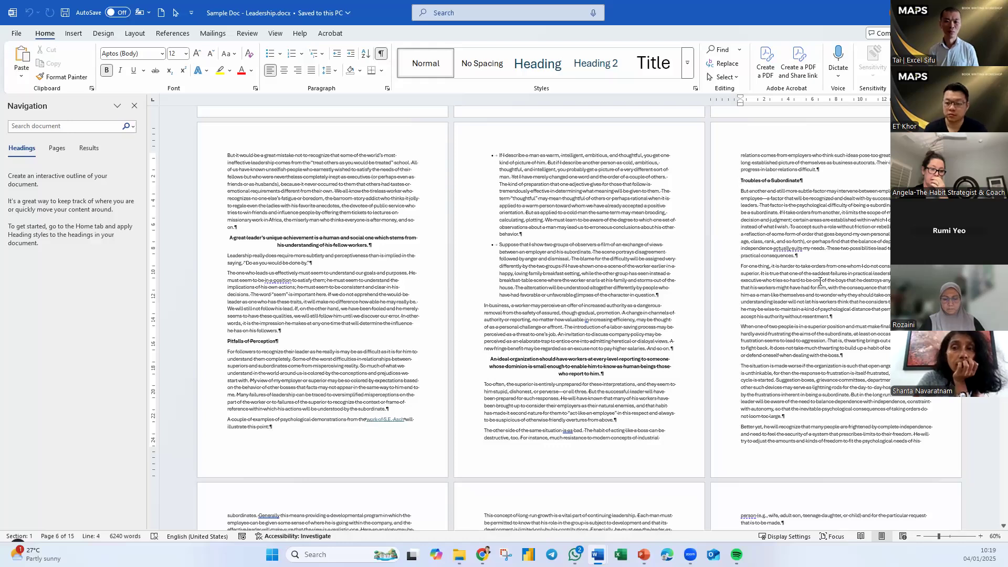
scroll(820, 281, down, 5)
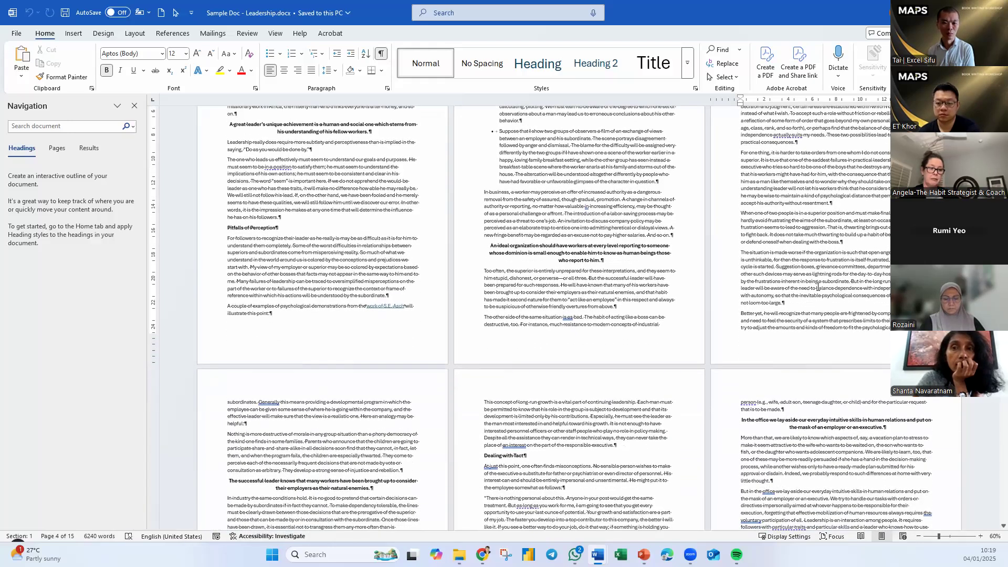
scroll(817, 286, down, 5)
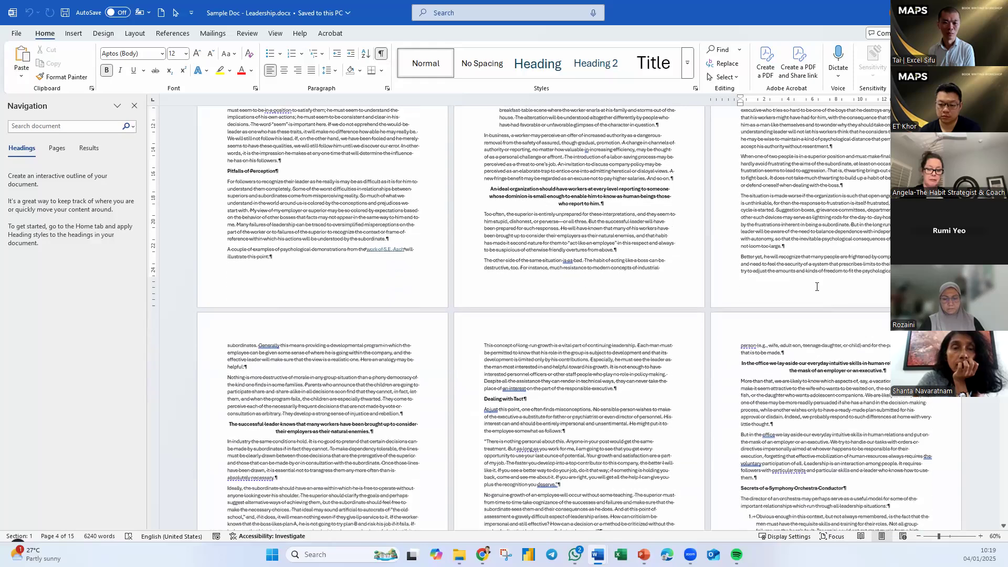
scroll(817, 286, down, 5)
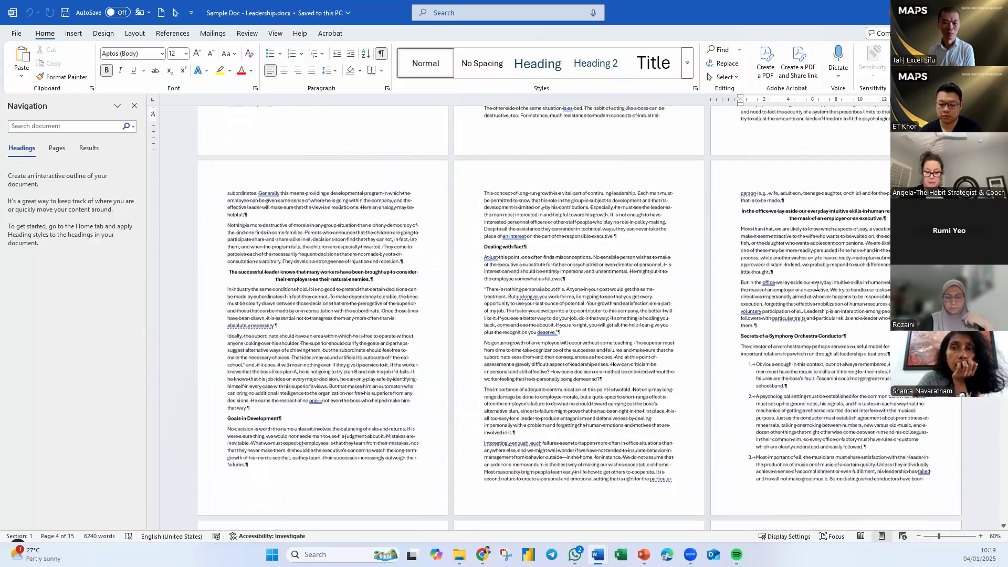
scroll(817, 286, down, 2)
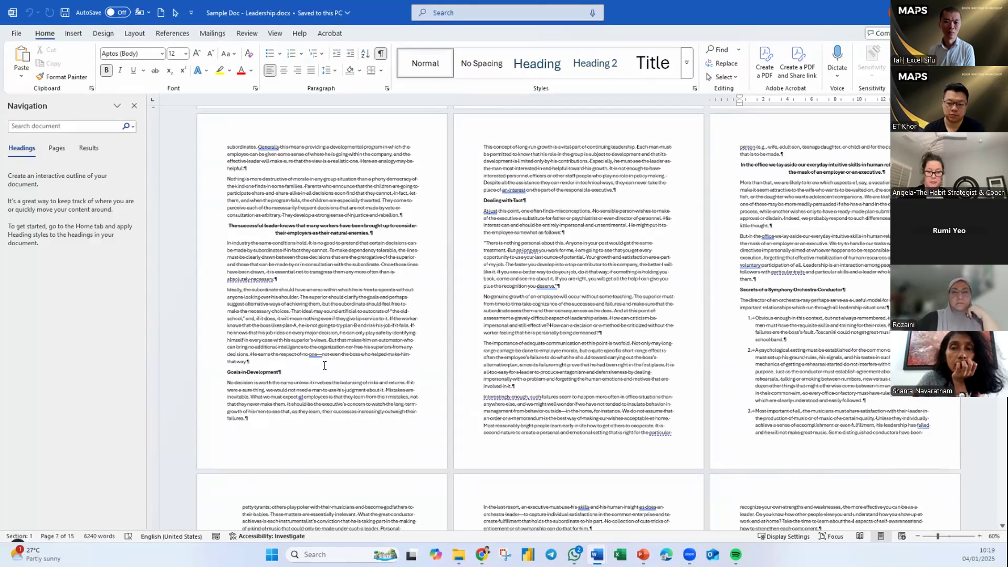
Step: Colour the text red from the "Goals in Development" heading through the paragraph before "Dealing with Tact"
click(228, 372)
drag(228, 371, 659, 186)
click(241, 70)
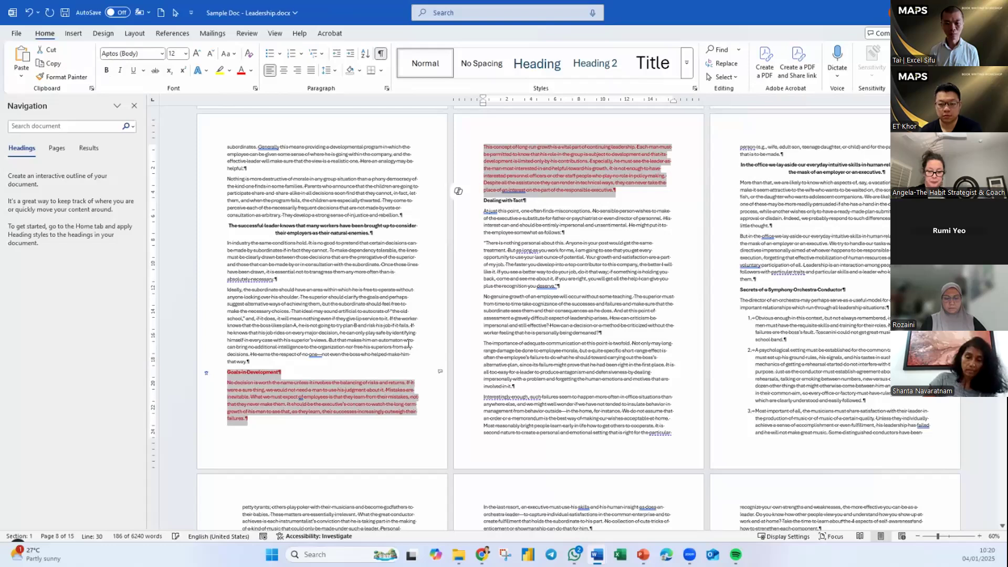
click(397, 425)
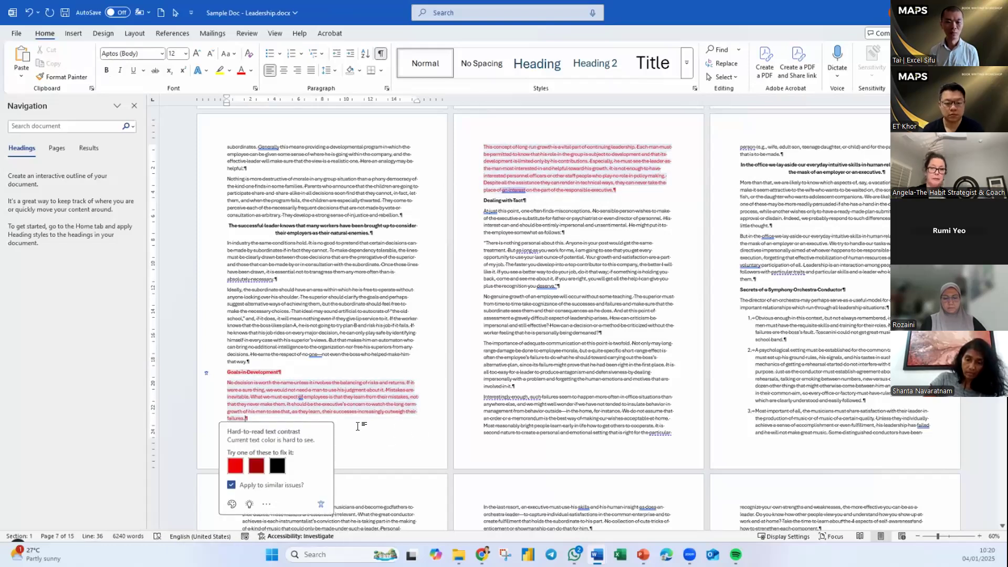
Step: Insert a Next Page section break directly before the "Goals in Development" heading
click(226, 373)
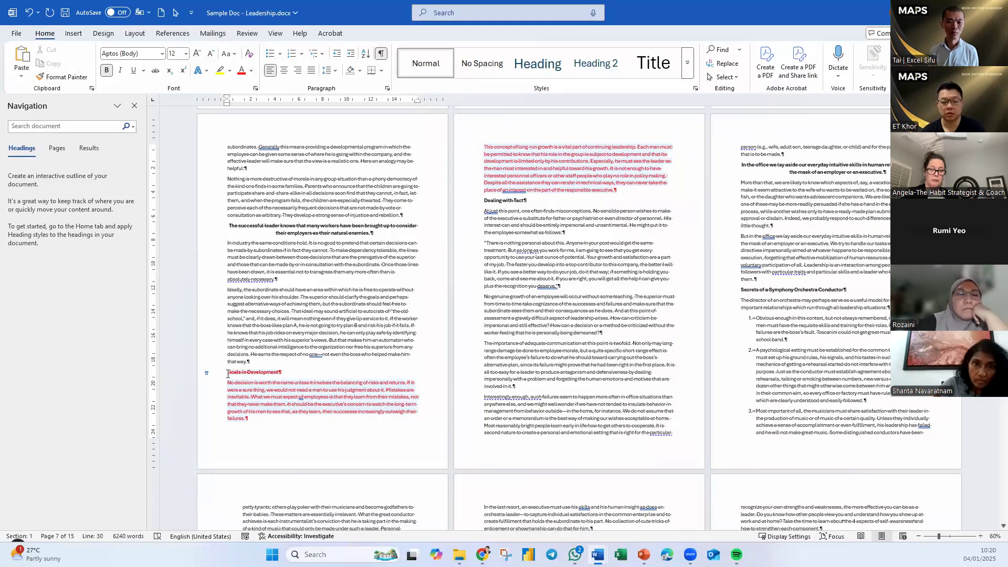
click(140, 35)
click(157, 51)
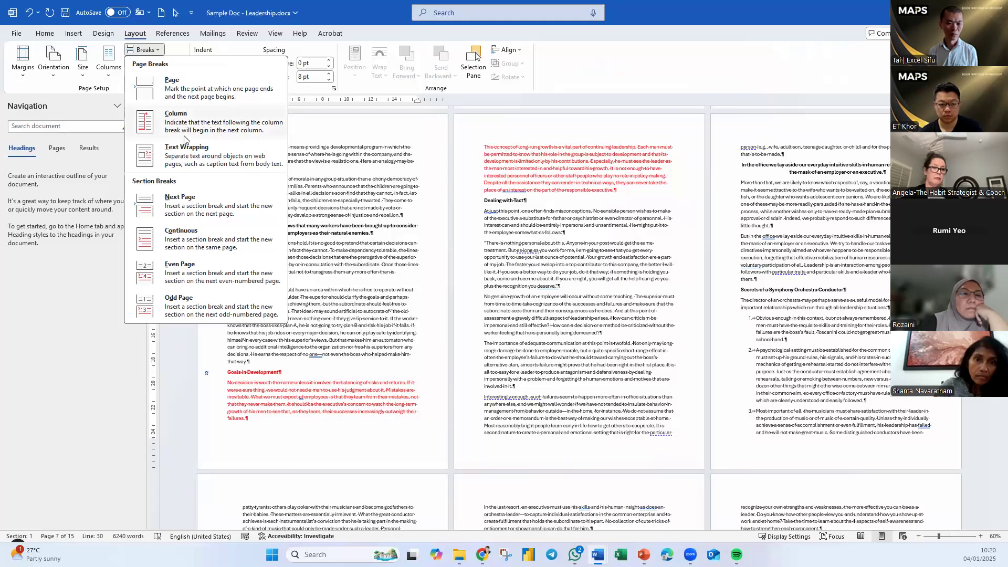
click(195, 204)
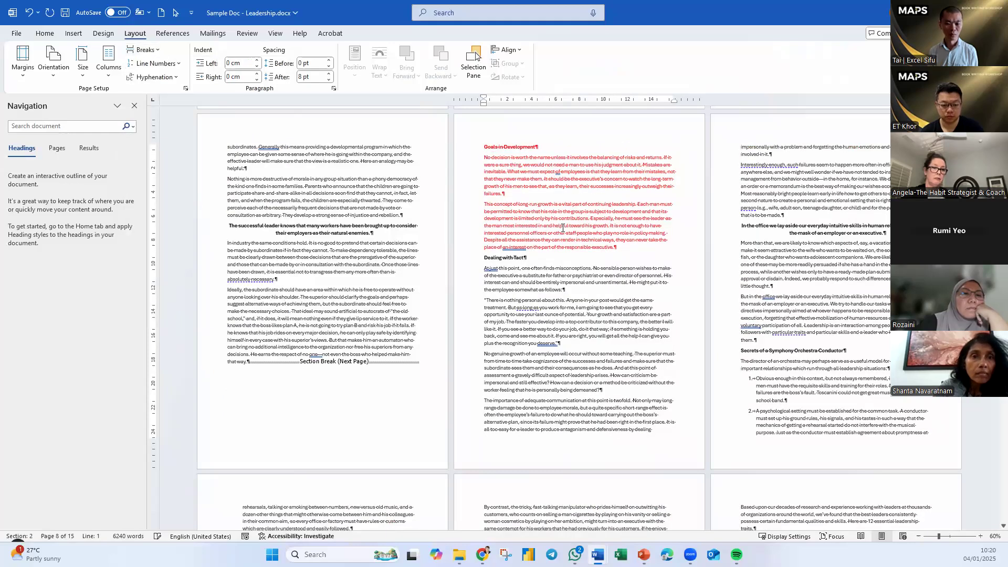
Step: Insert a Next Page section break directly before the "Dealing with Tact" heading
click(486, 260)
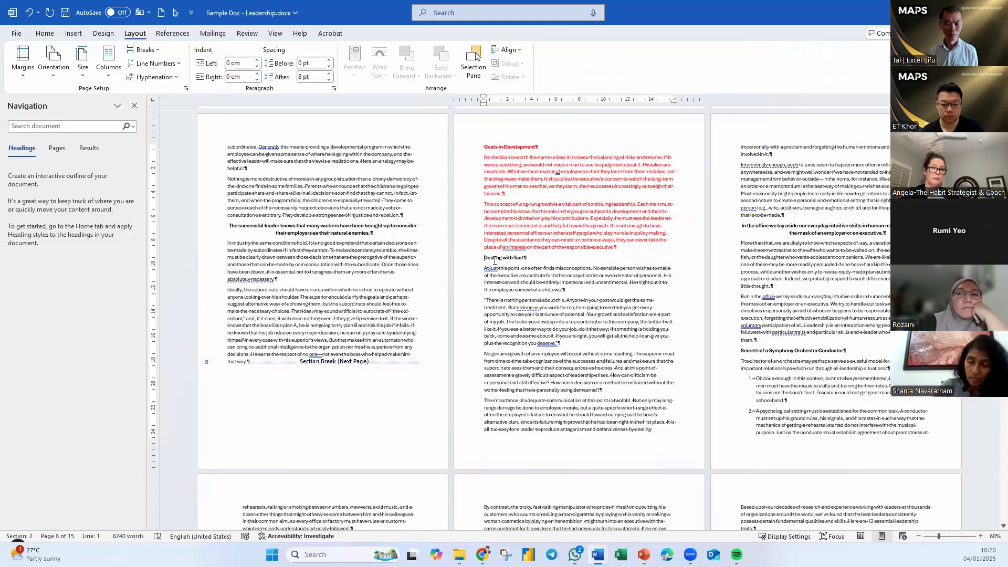
click(156, 50)
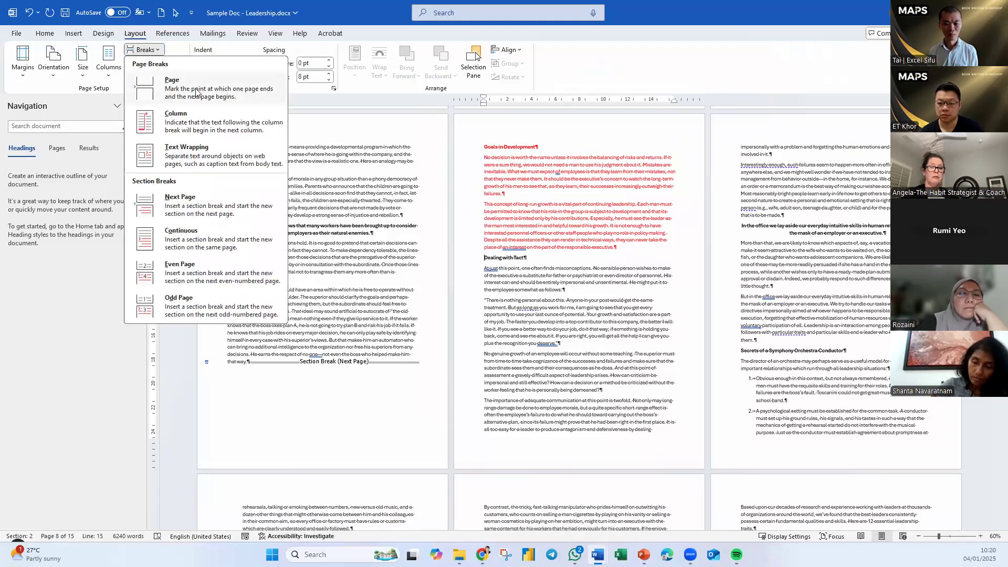
click(199, 206)
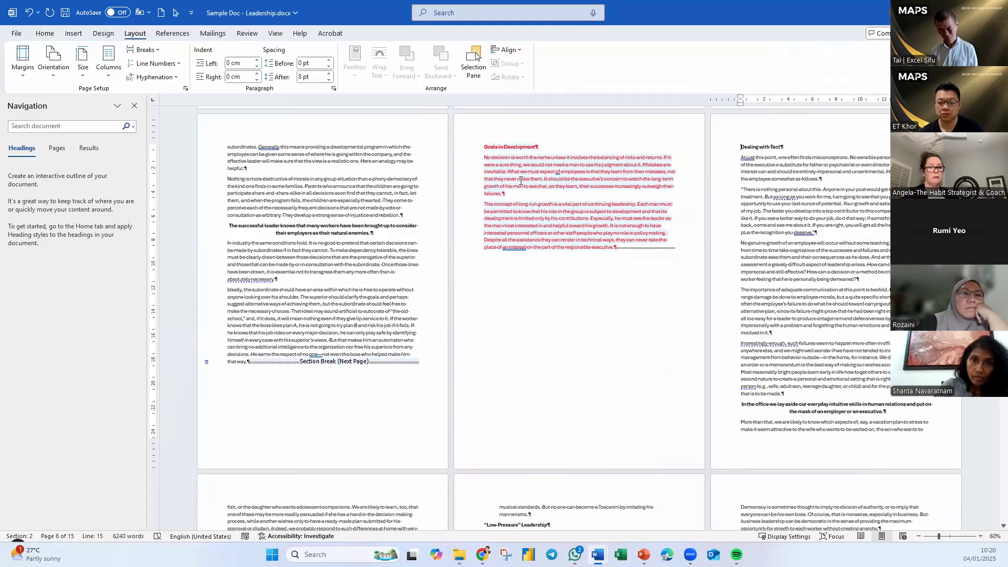
Step: Add a paragraph break at the end of the red passage to put the section break on its own line
click(521, 181)
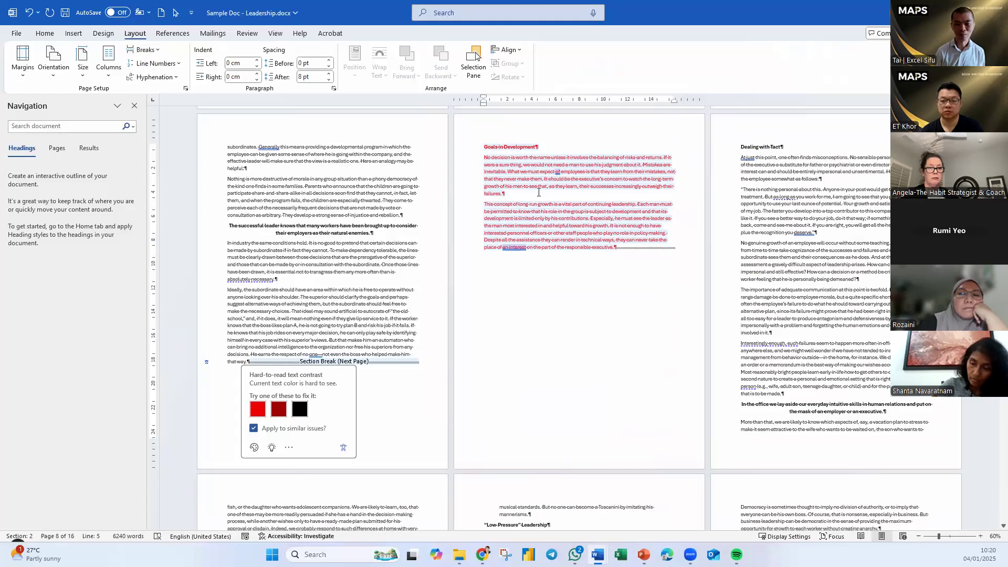
click(616, 251)
key(Return)
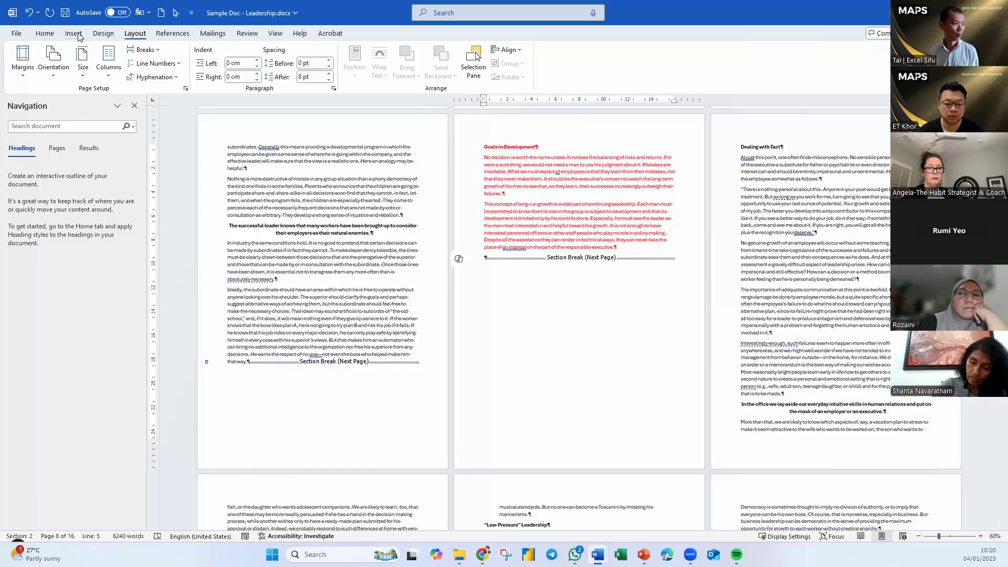
Step: Change the page orientation of the red "Goals in Development" section to landscape
click(532, 183)
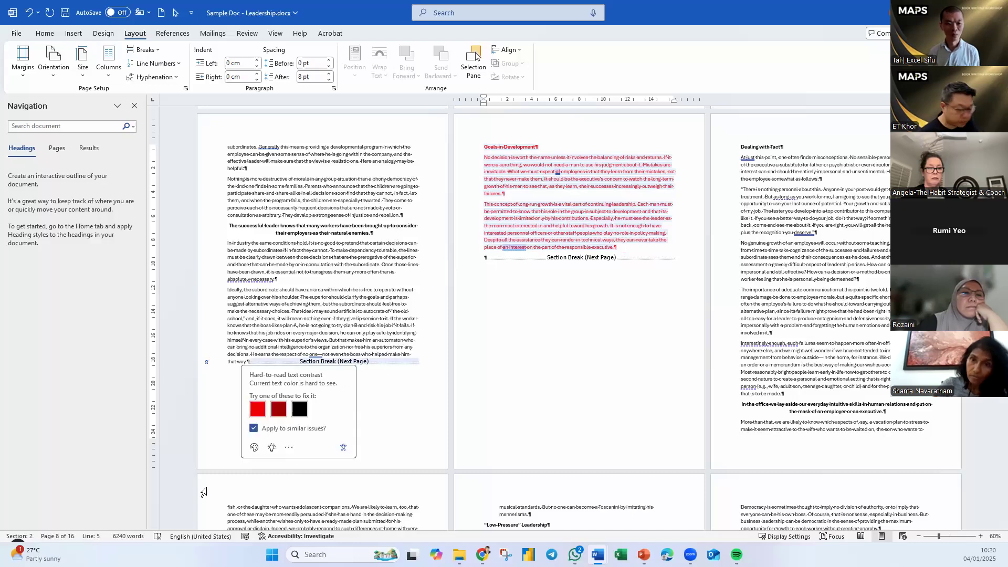
click(51, 74)
click(86, 124)
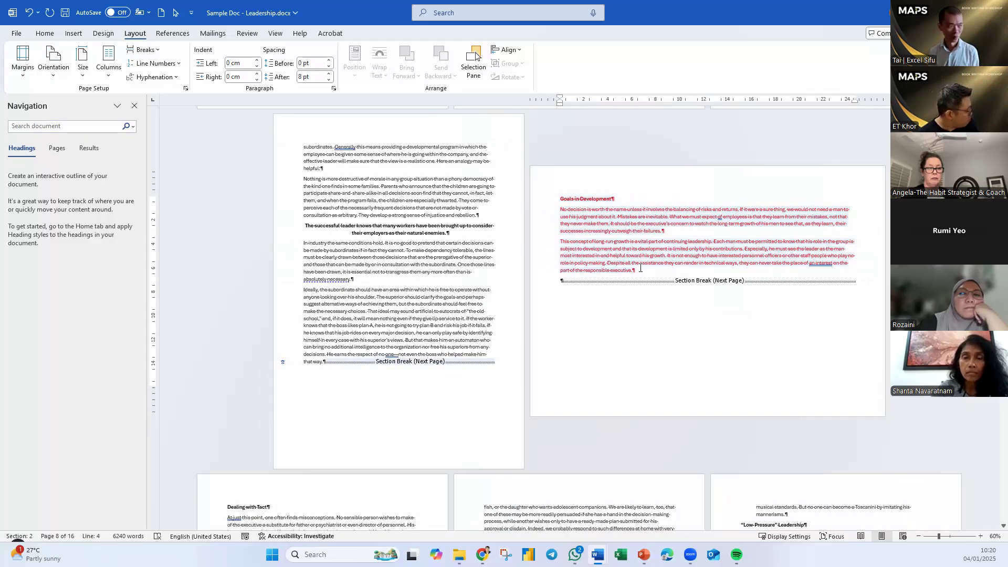
Step: Add an empty paragraph below the red text and insert a table with seven columns and six rows there
click(645, 275)
key(Return)
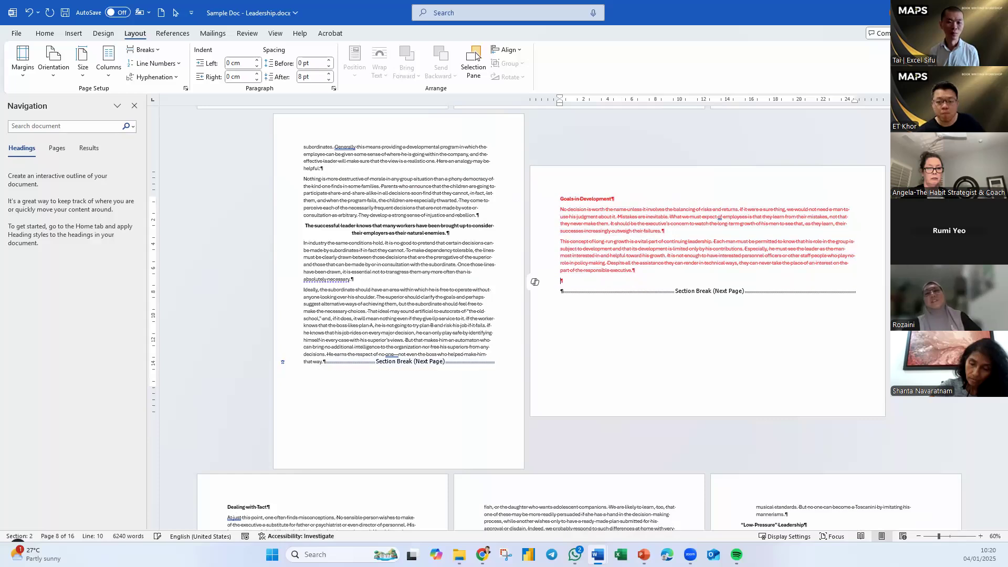
click(73, 34)
click(98, 60)
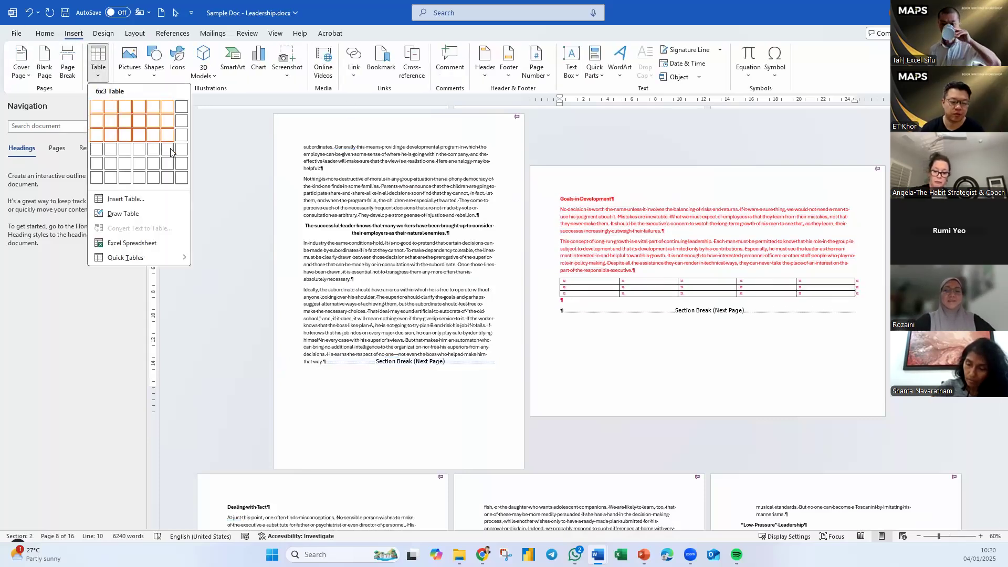
click(181, 178)
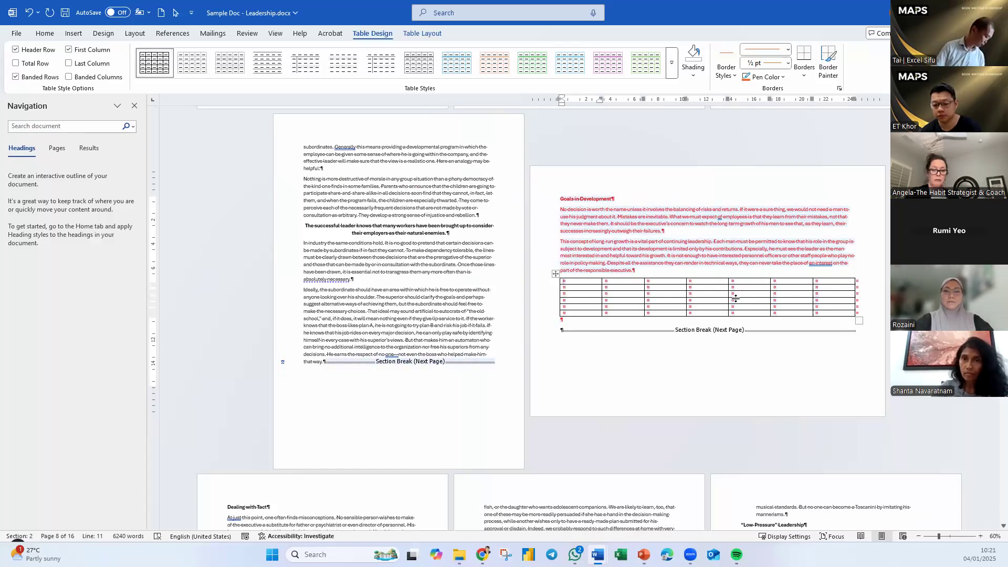
Step: Set the paper size of the landscape "Goals in Development" section to A3
click(709, 270)
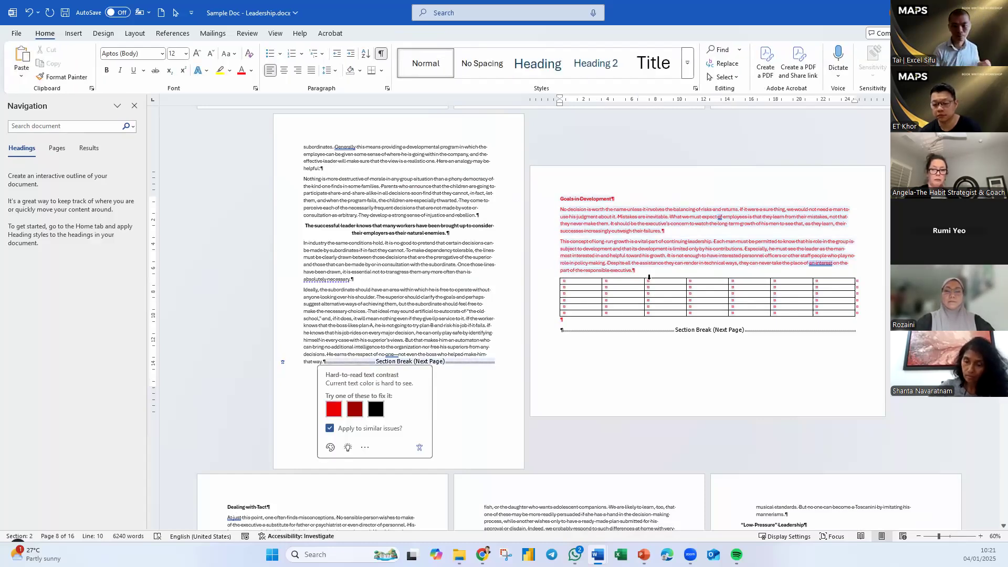
scroll(434, 213, down, 3)
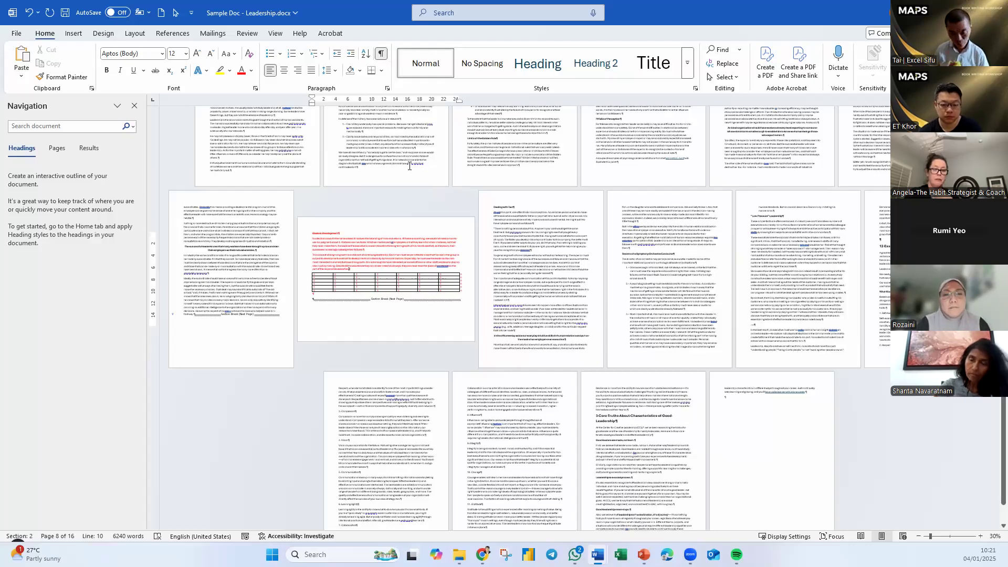
click(413, 222)
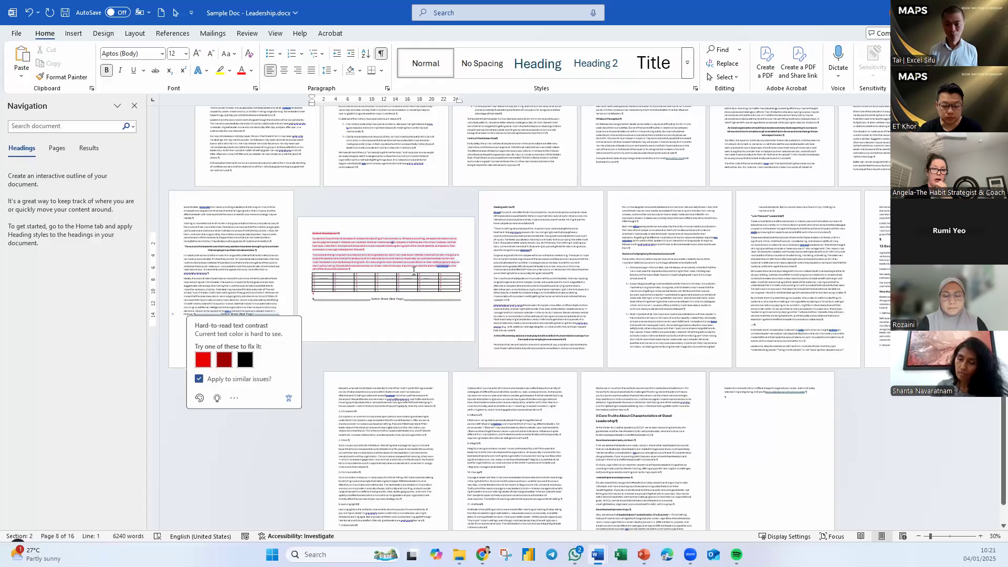
click(135, 33)
click(82, 62)
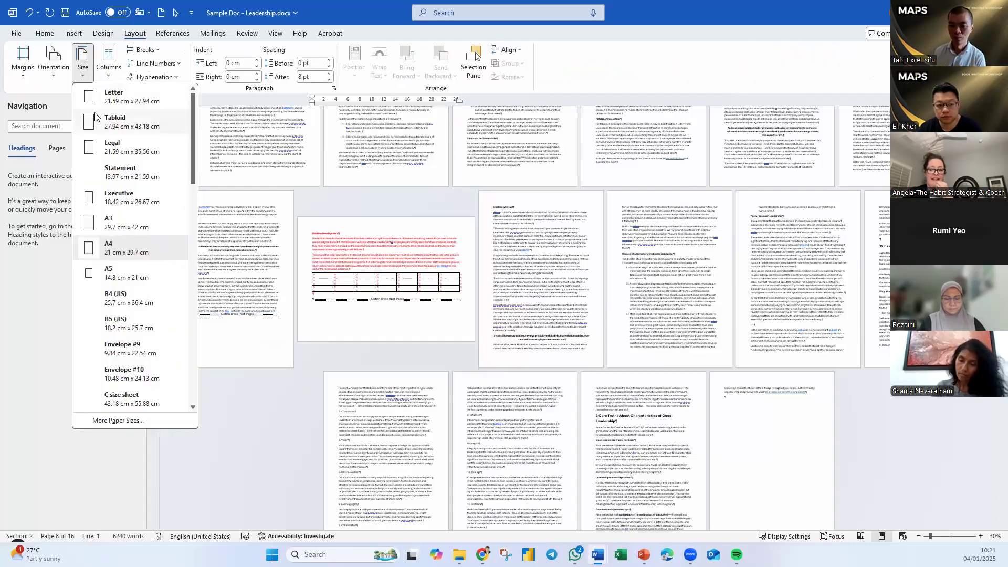
click(133, 227)
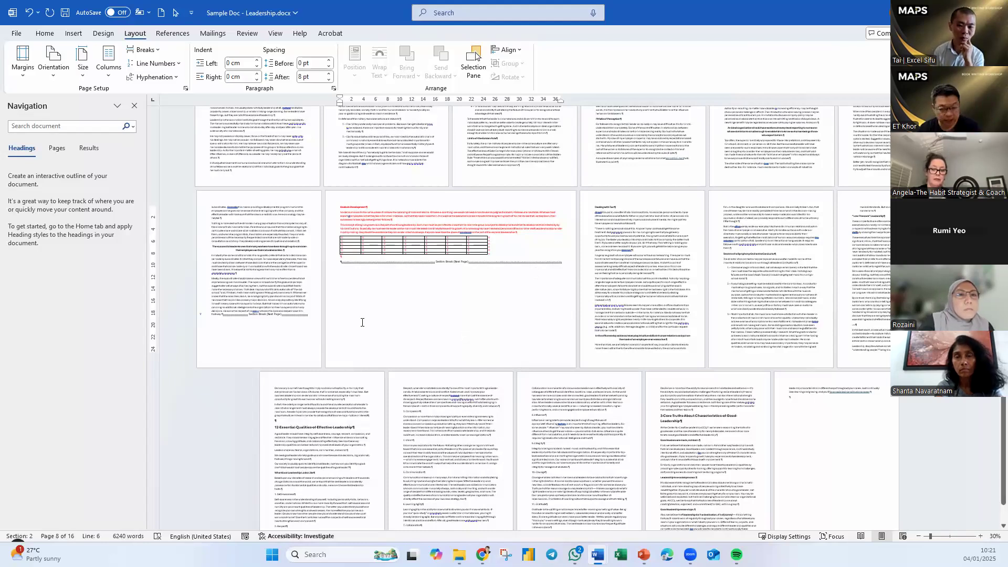
Step: Open Section 1's footer for editing and insert a page number at the current position
double_click(295, 180)
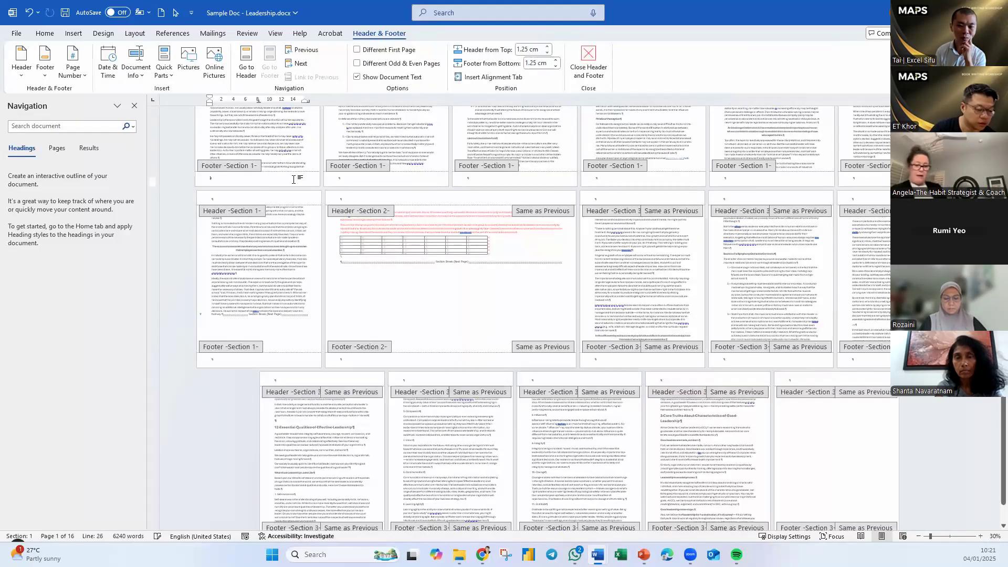
click(73, 66)
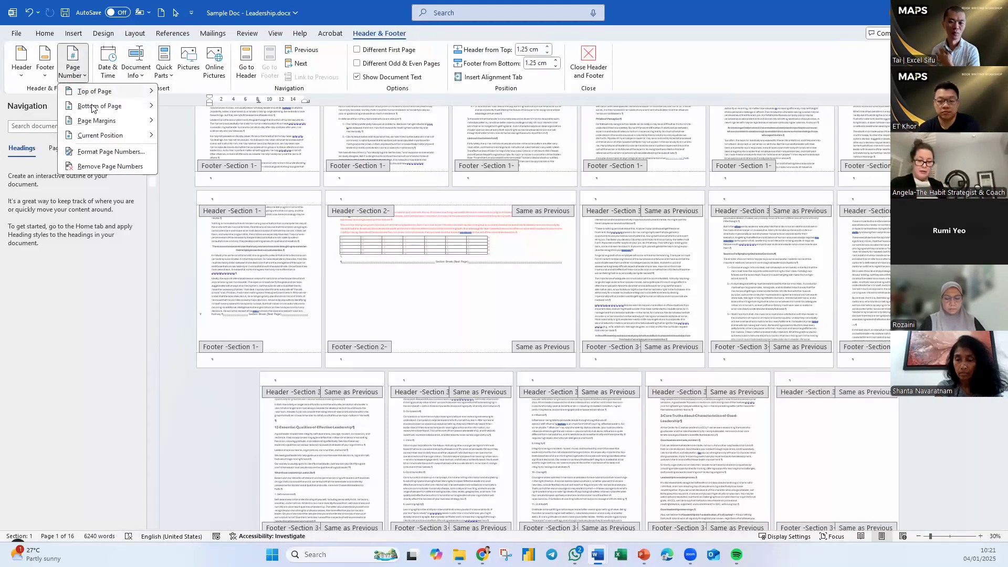
mouse_move(124, 138)
click(184, 178)
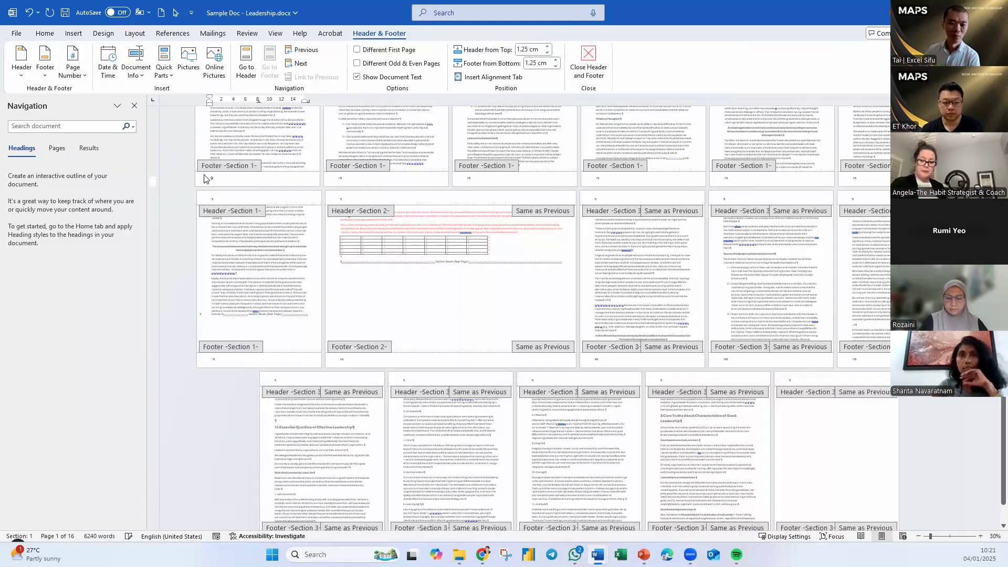
Step: Set the page number in Section 1's footer to 48 pt and return to the body text
double_click(212, 178)
click(44, 33)
click(197, 54)
click(197, 54)
click(197, 54)
click(198, 54)
click(198, 54)
click(198, 54)
click(198, 54)
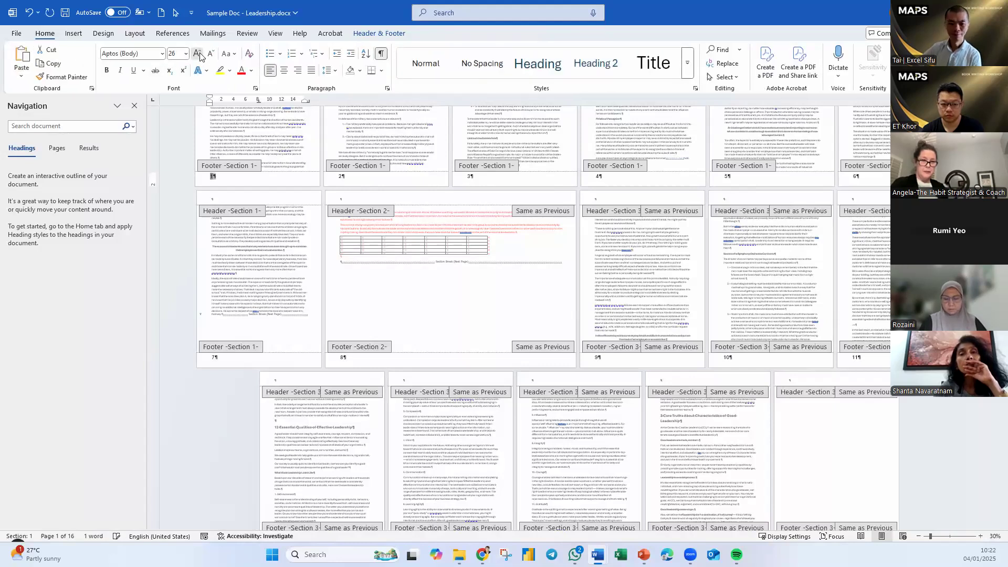
click(198, 54)
click(198, 54)
click(198, 54)
click(198, 55)
click(198, 54)
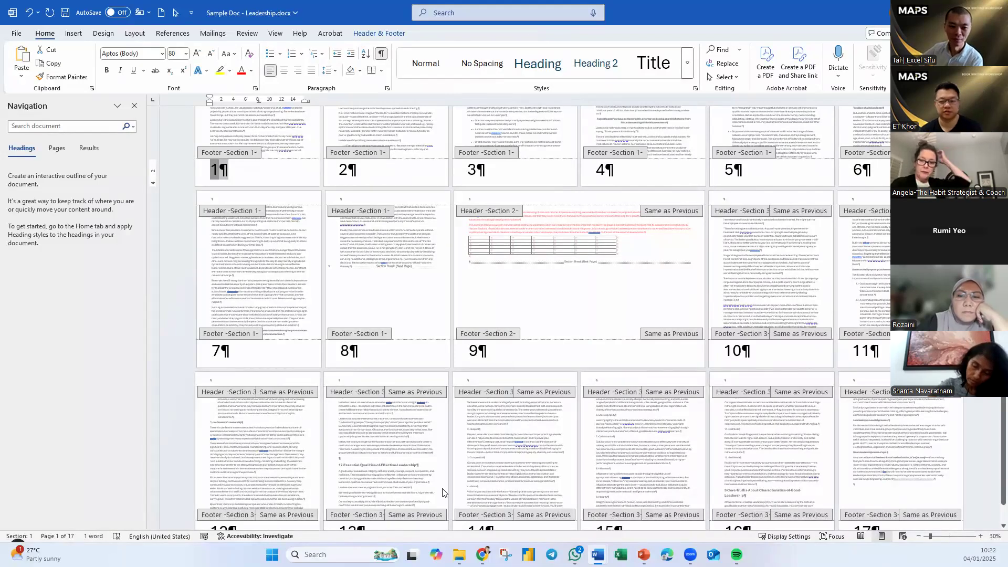
click(212, 54)
click(212, 54)
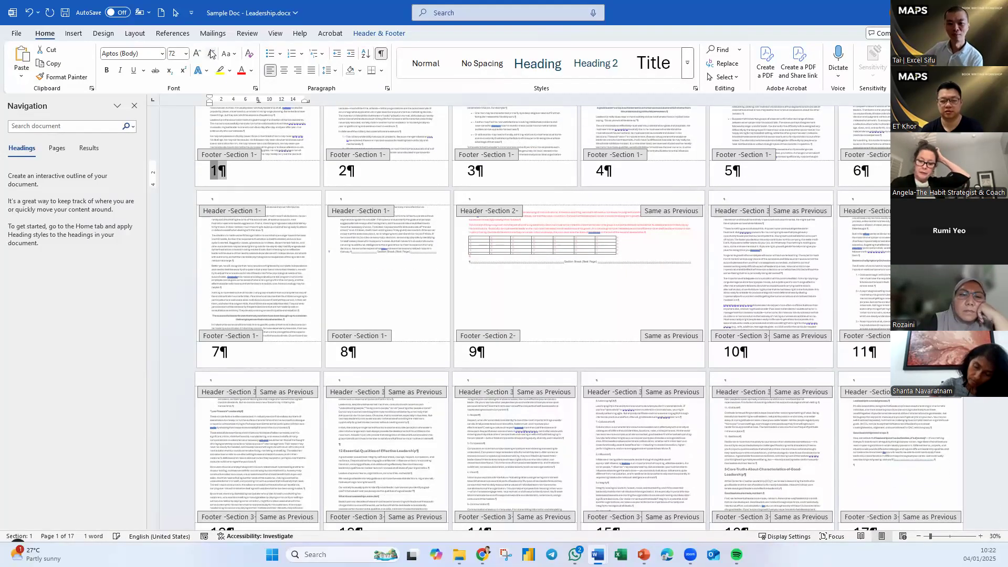
click(212, 54)
click(211, 55)
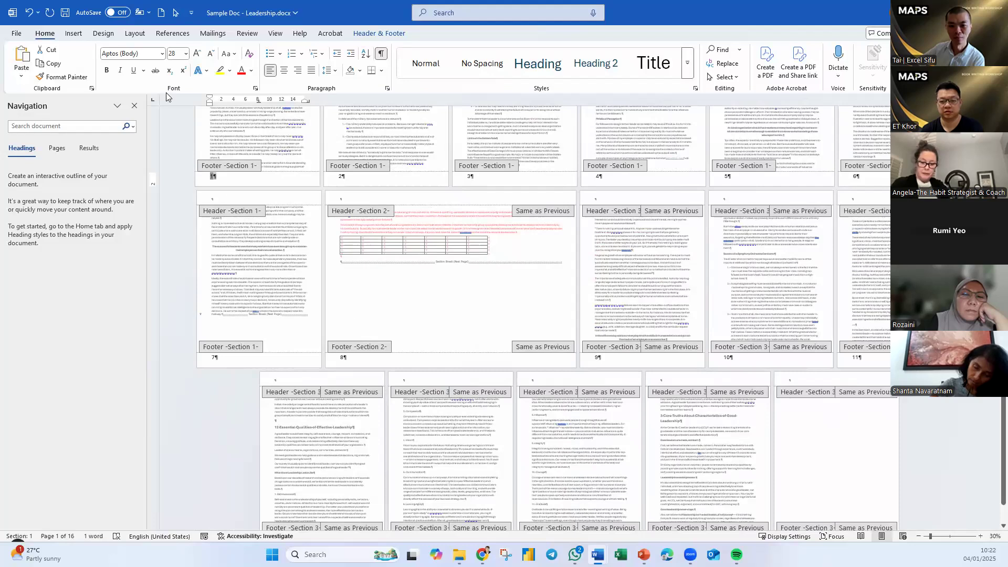
click(197, 54)
click(197, 54)
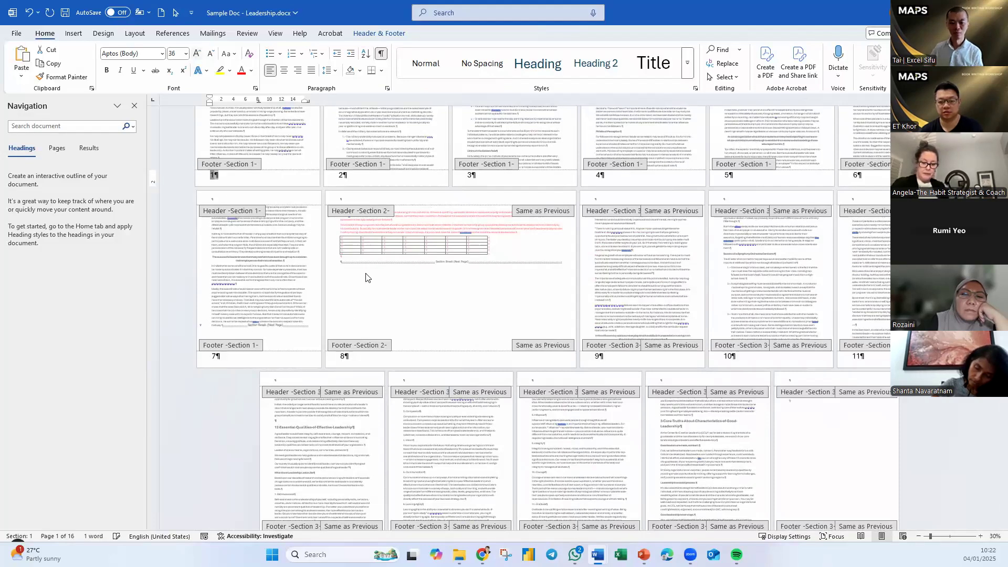
double_click(516, 438)
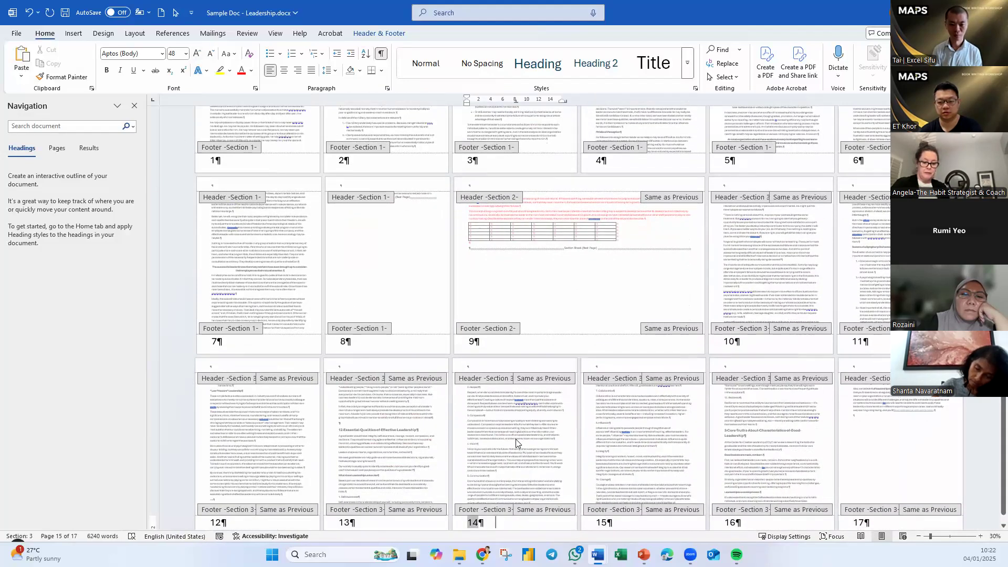
scroll(516, 439, up, 2)
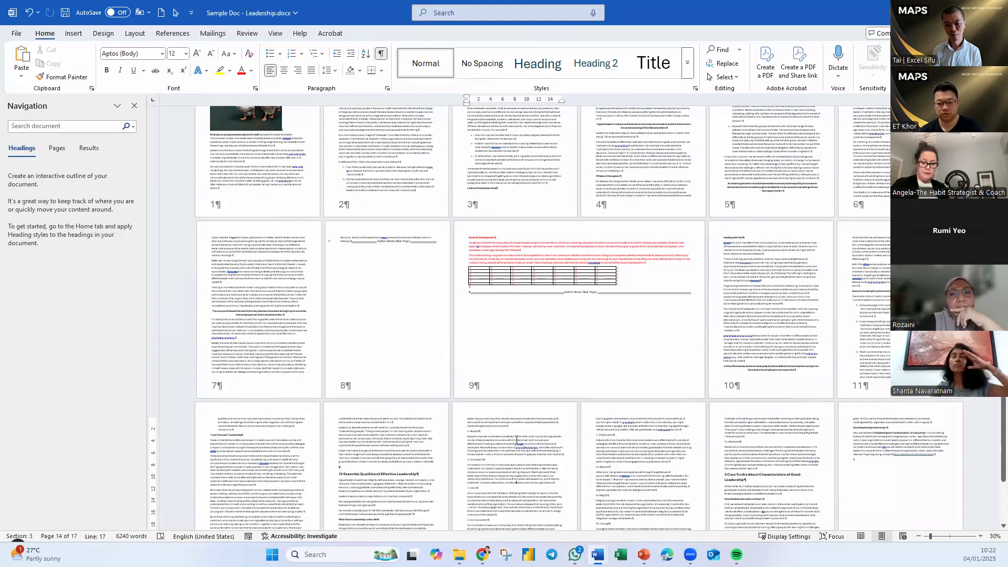
Step: Place the cursor in Sections 1, 2 and 3 in turn to compare their page layouts
click(501, 387)
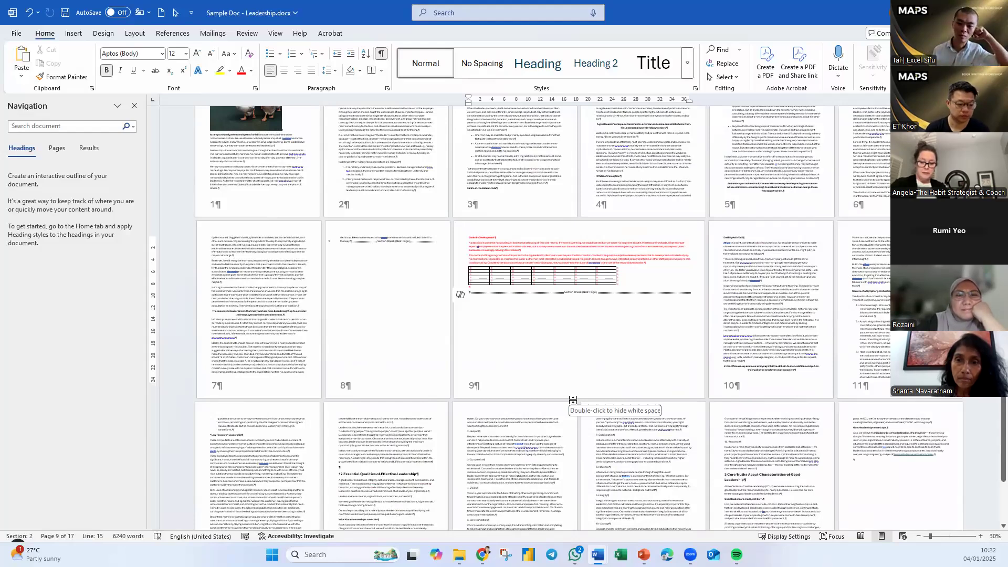
click(773, 326)
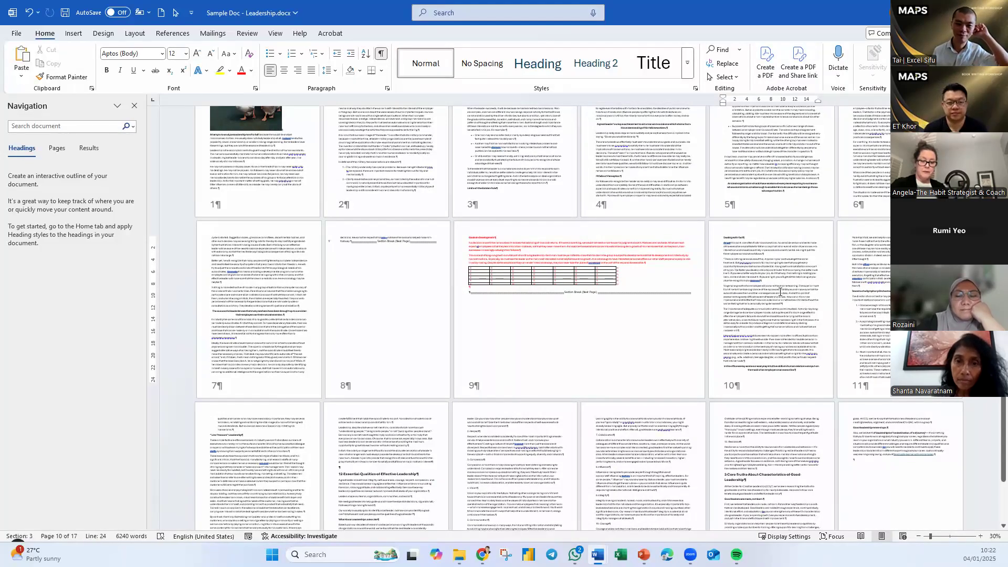
scroll(759, 317, up, 1)
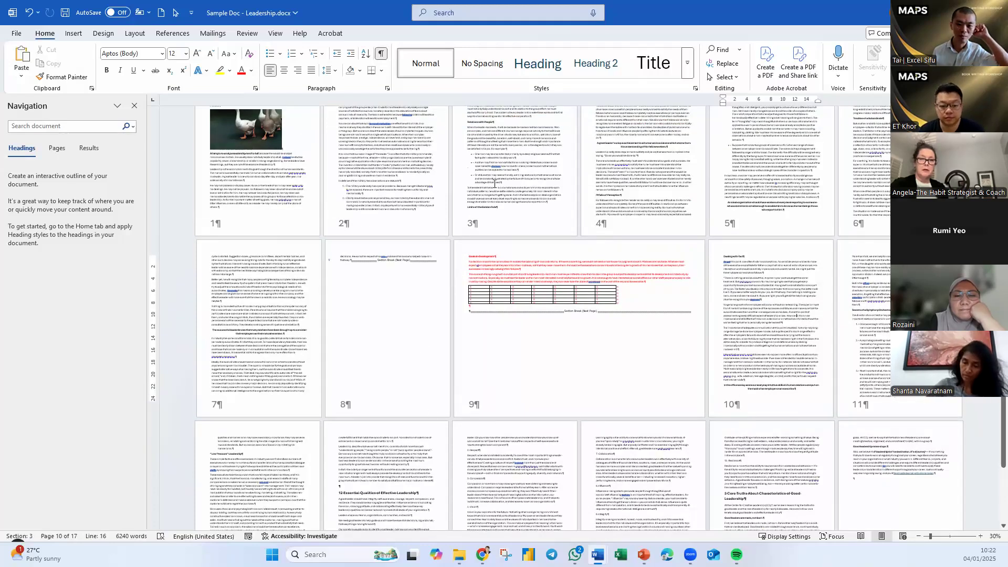
click(482, 152)
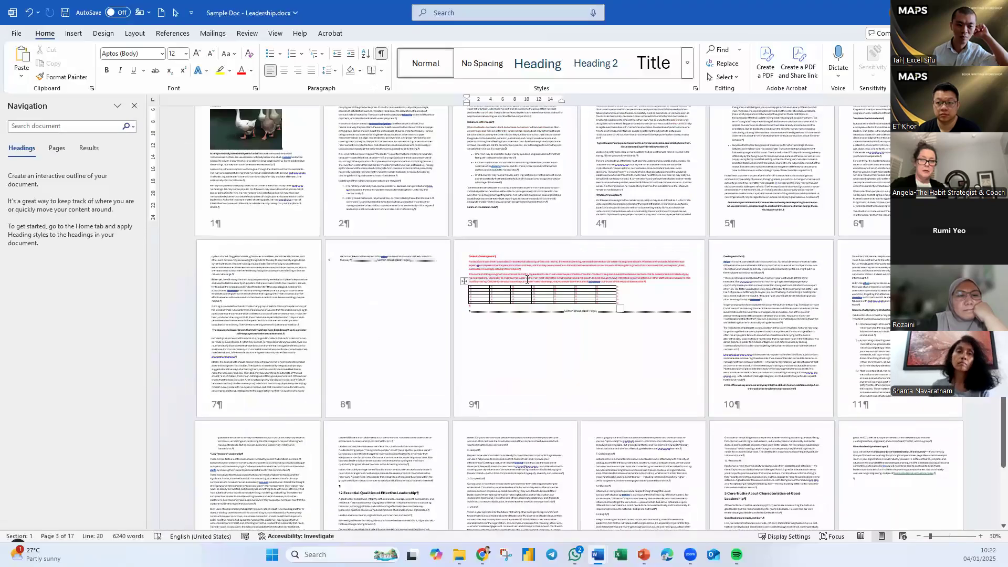
click(527, 280)
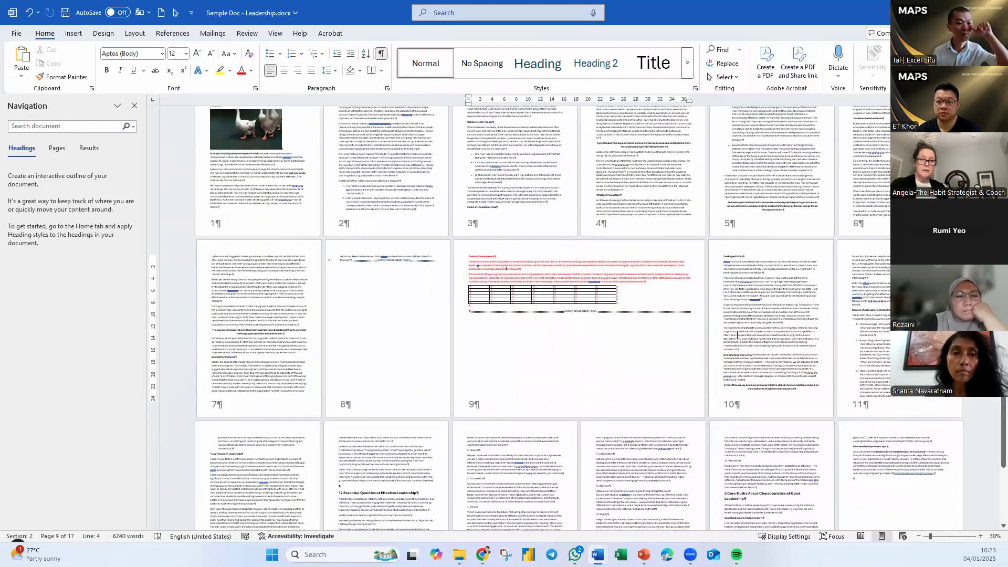
click(794, 308)
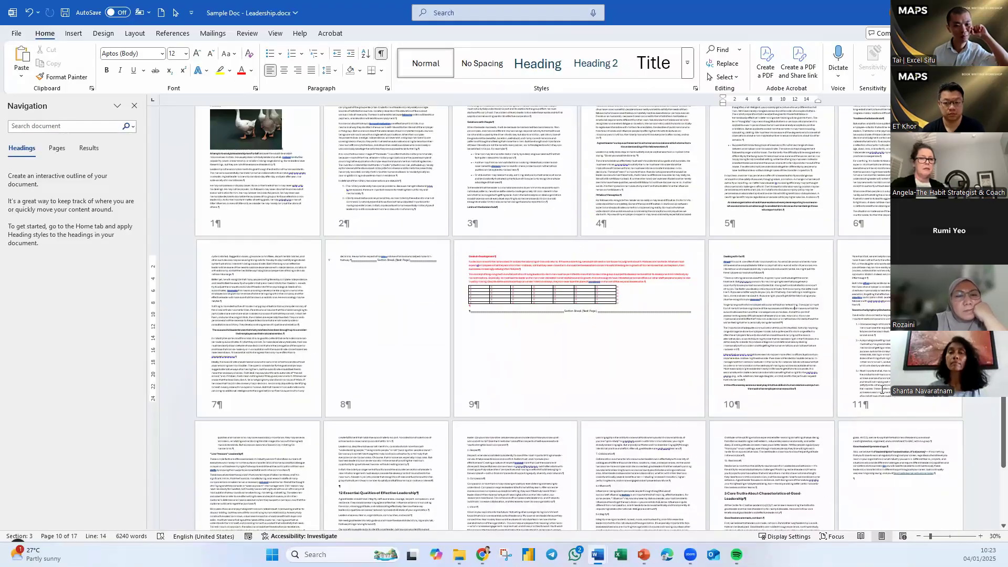
Step: Insert a next-page section break before the "12 Essential Qualities of Effective Leadership" heading
scroll(820, 360, down, 3)
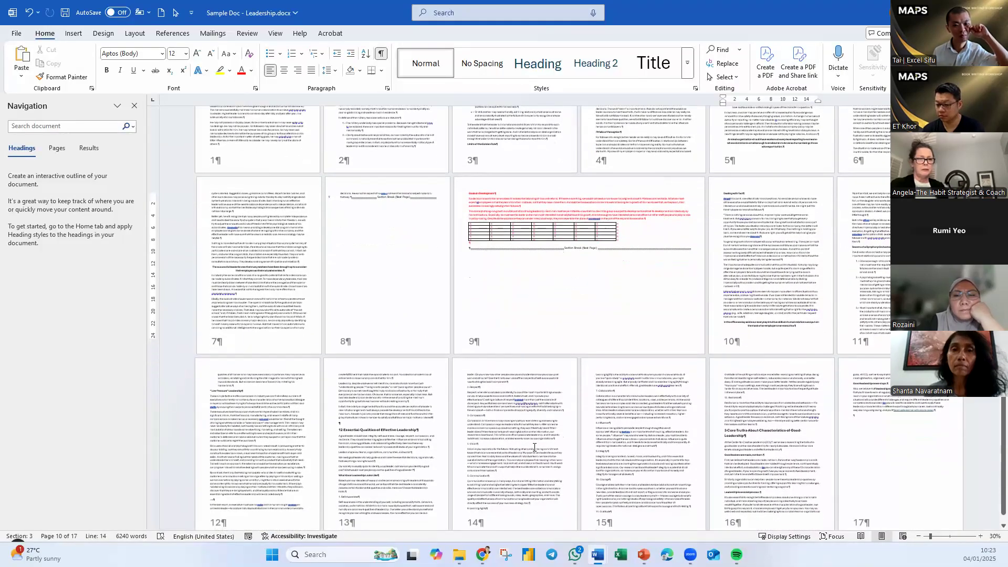
click(339, 431)
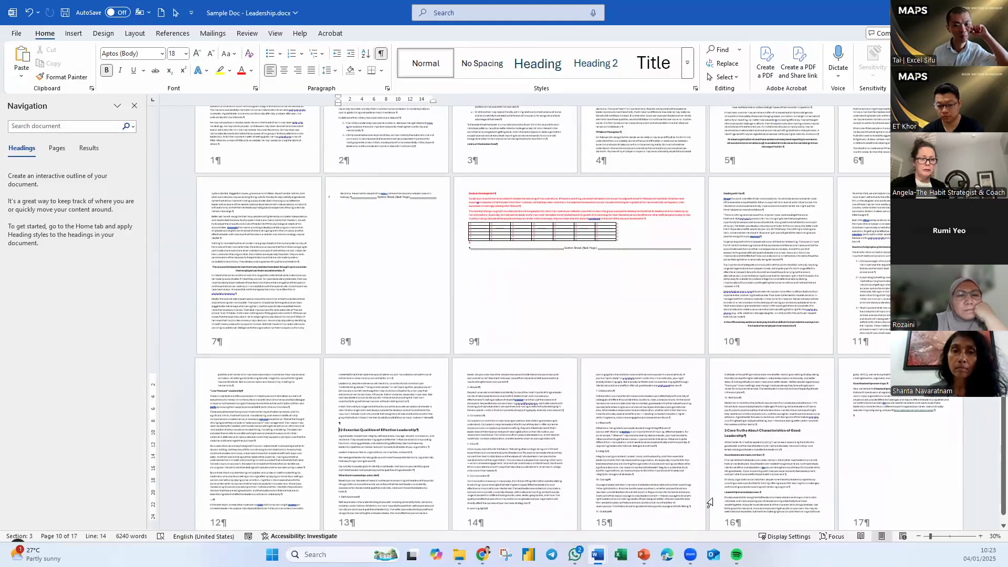
click(135, 33)
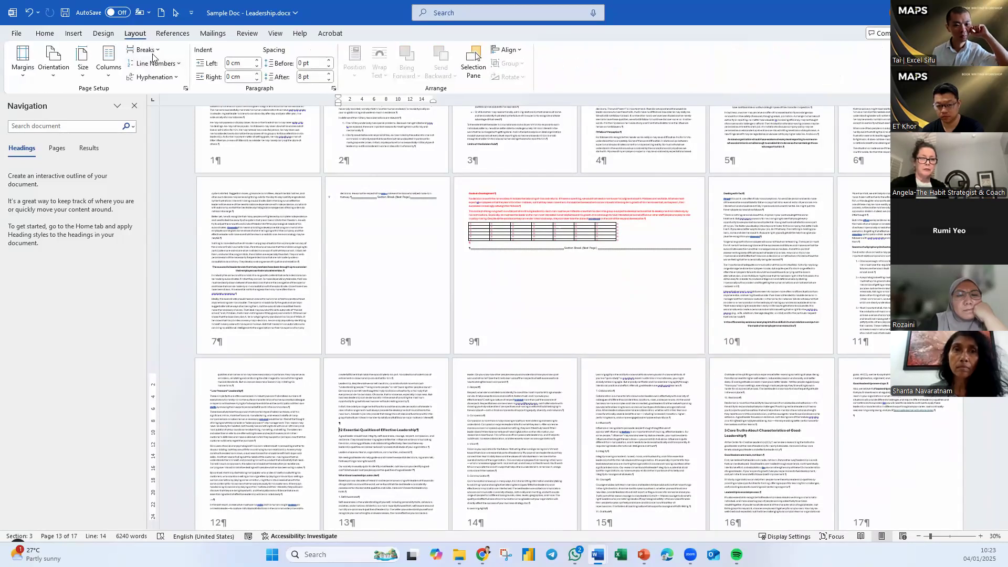
click(145, 50)
click(180, 205)
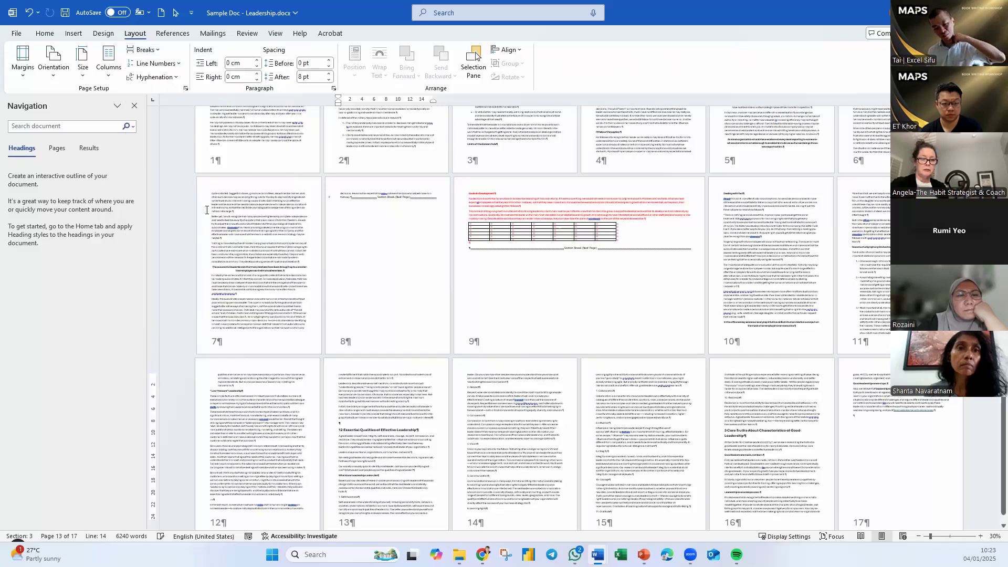
Step: Format Section 3, the text directly after the landscape table page, in two columns
click(584, 195)
click(109, 63)
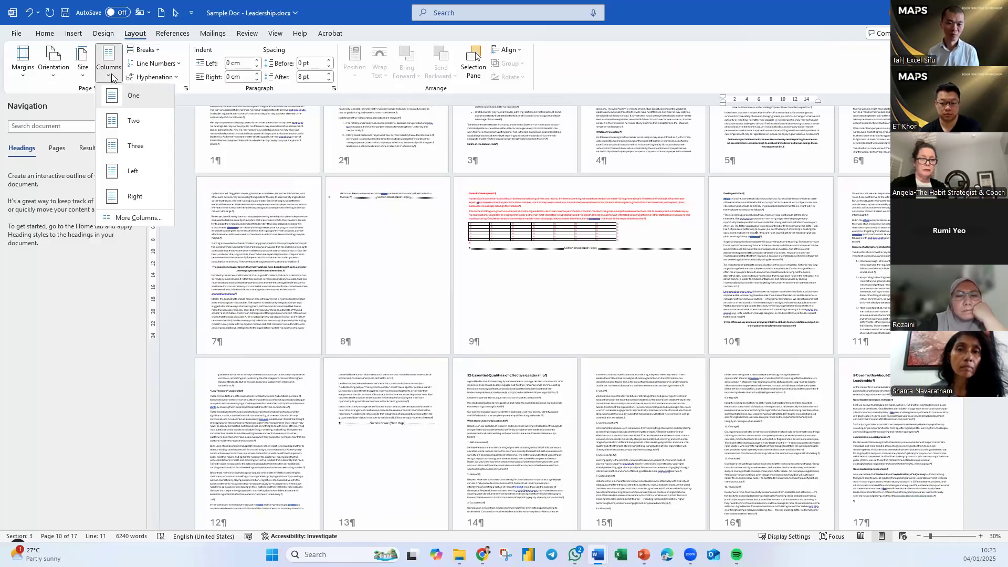
click(130, 123)
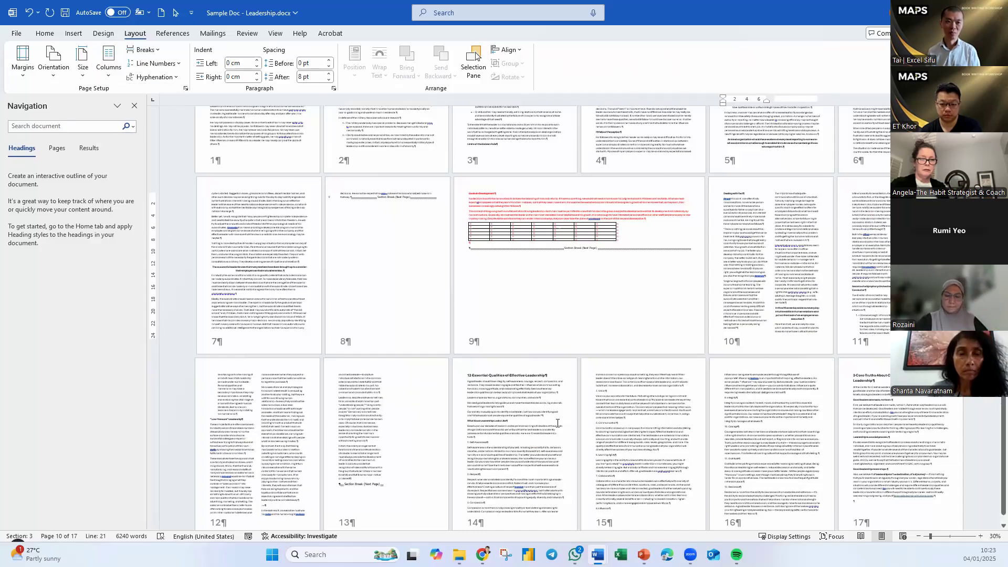
scroll(681, 489, down, 1)
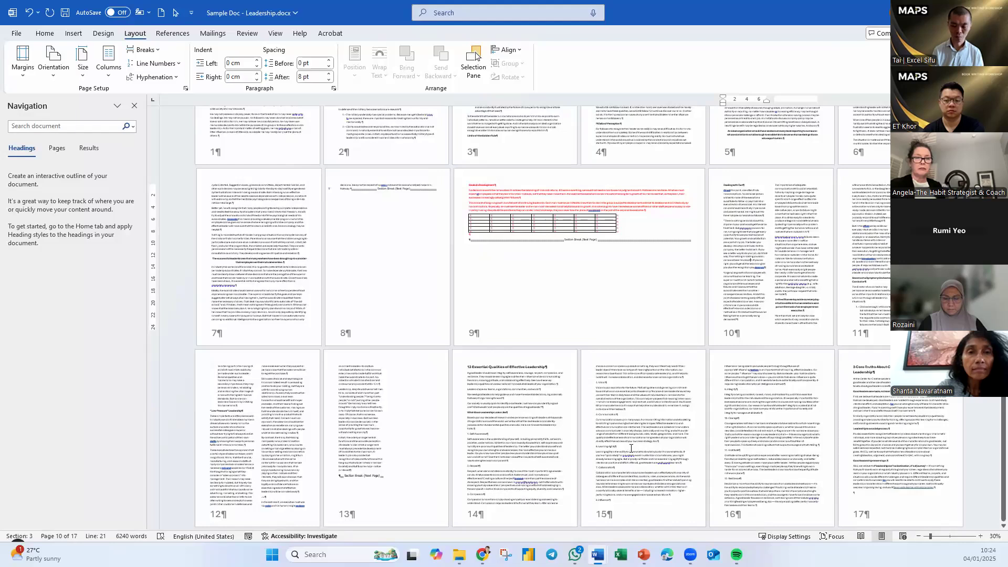
Step: Try a three-column layout on the "12 Essential Qualities of Effective Leadership" section and switch it back to one column
click(763, 288)
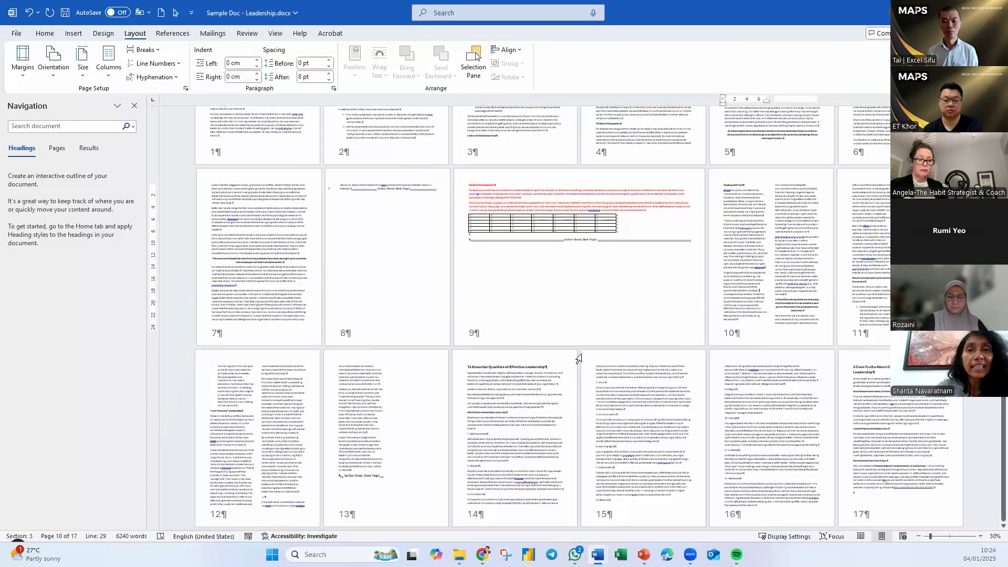
mouse_move(745, 229)
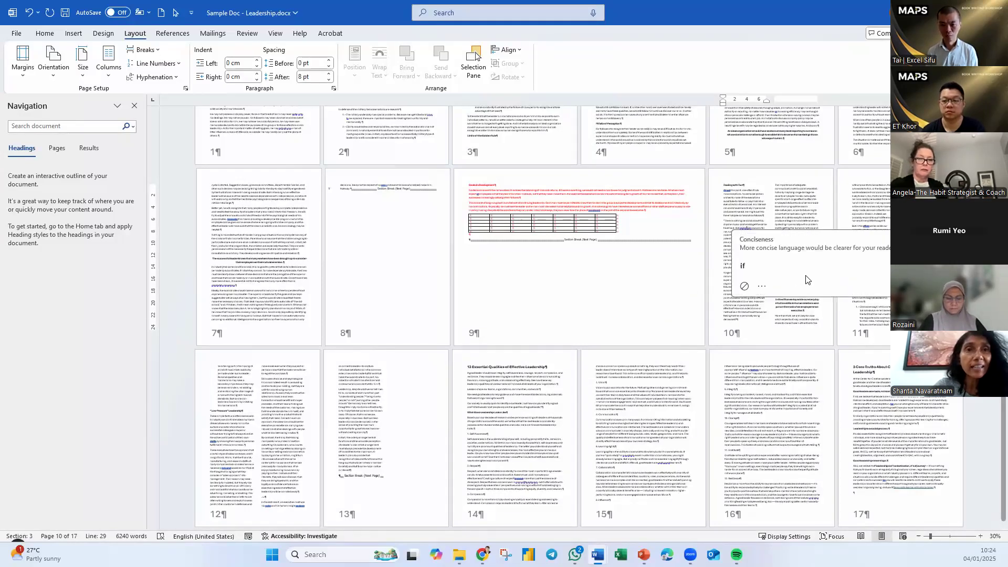
click(797, 318)
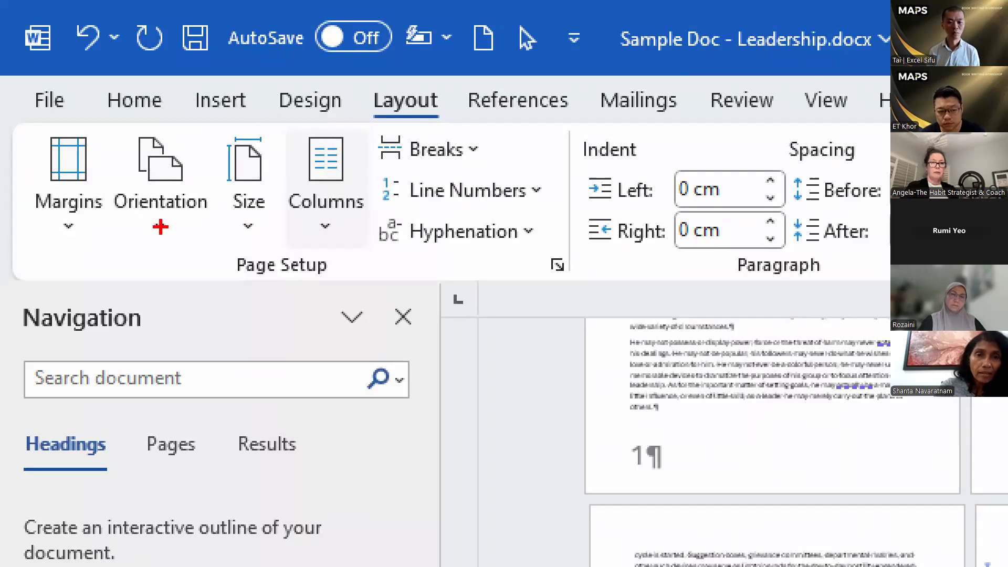
drag(278, 118, 376, 249)
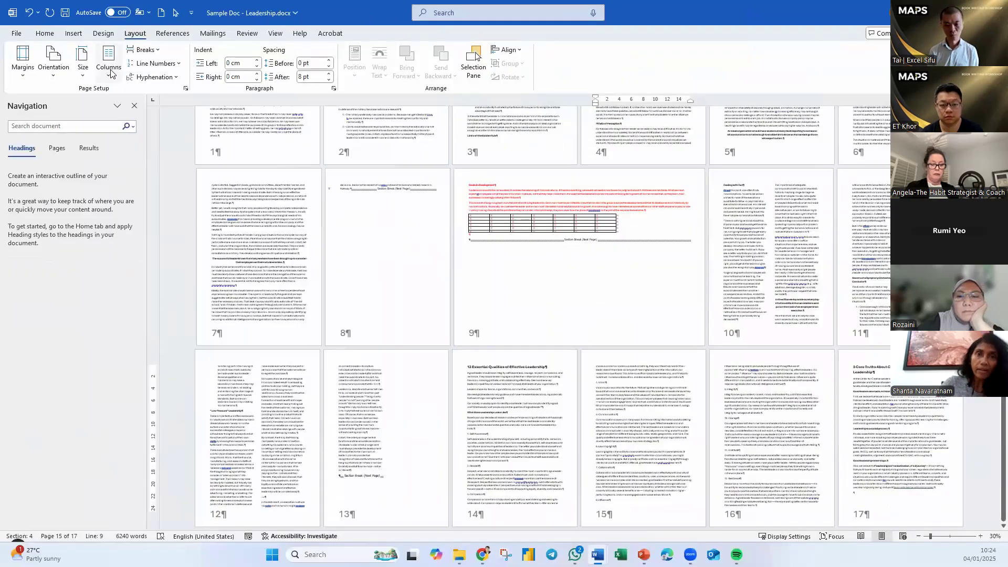
click(325, 173)
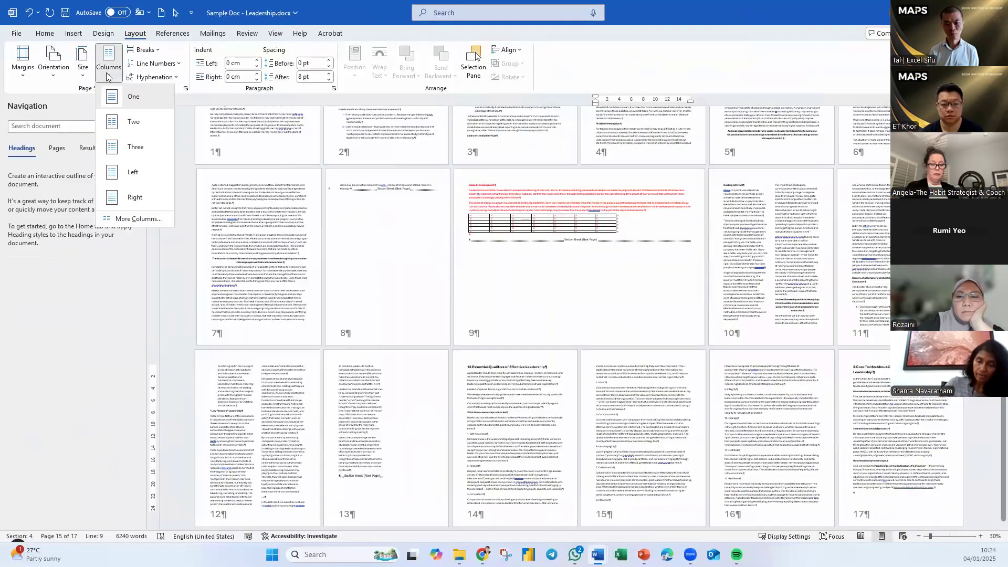
click(133, 149)
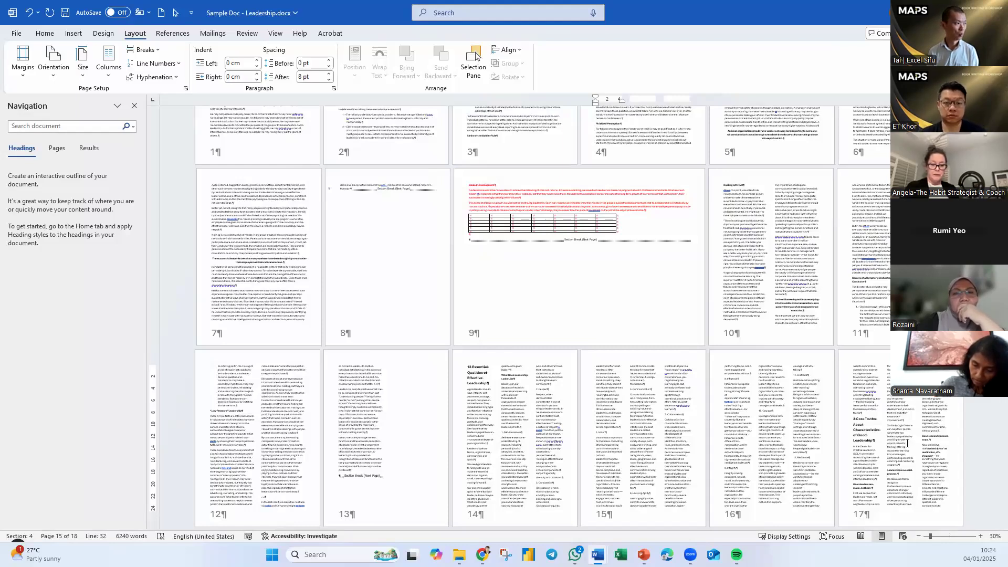
click(109, 79)
click(117, 99)
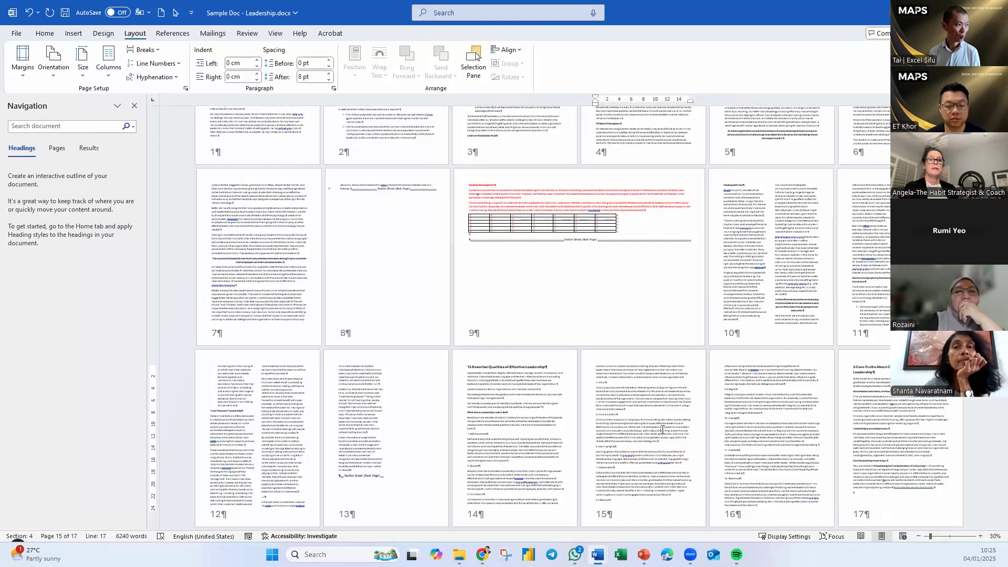
click(291, 269)
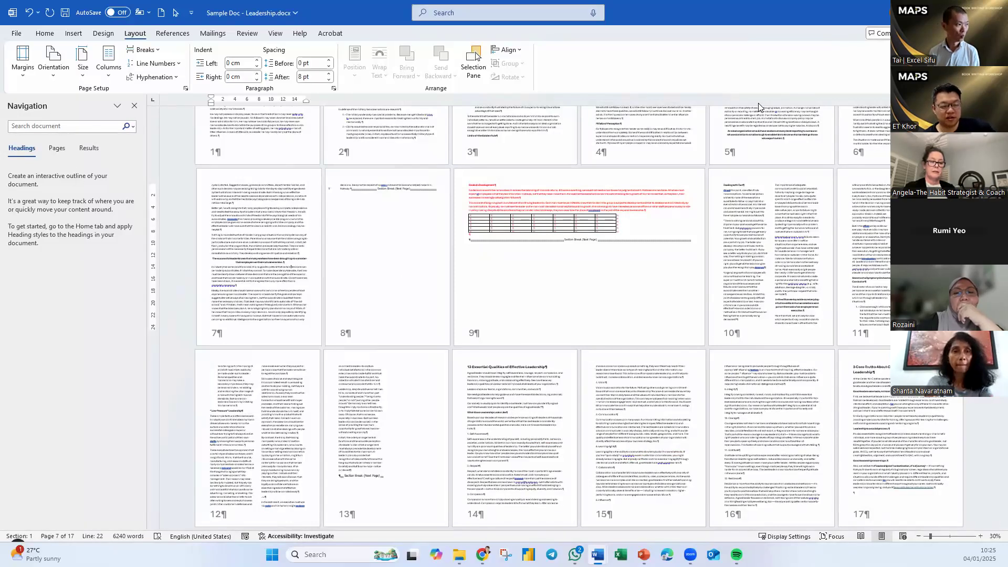
scroll(781, 247, up, 3)
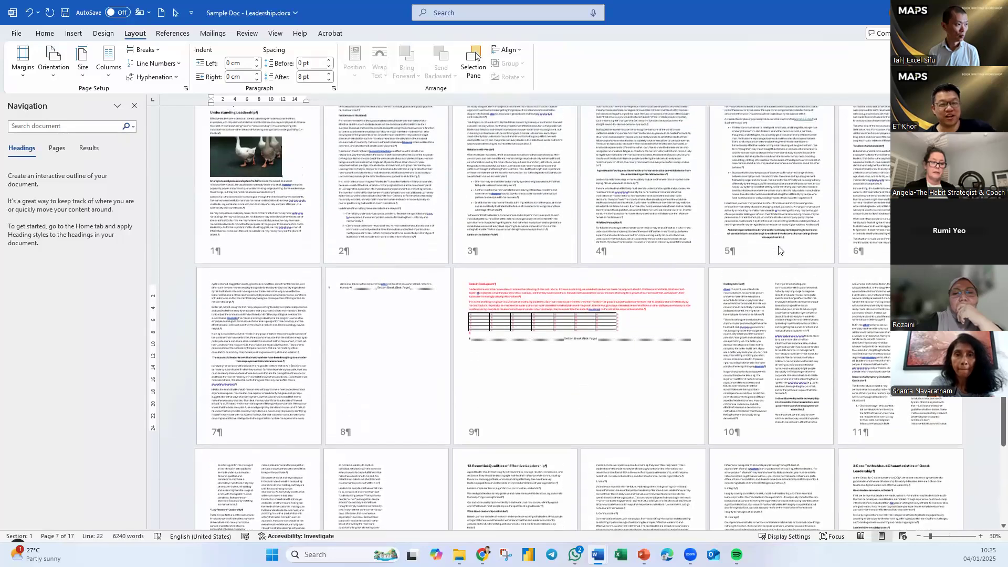
scroll(779, 245, down, 1)
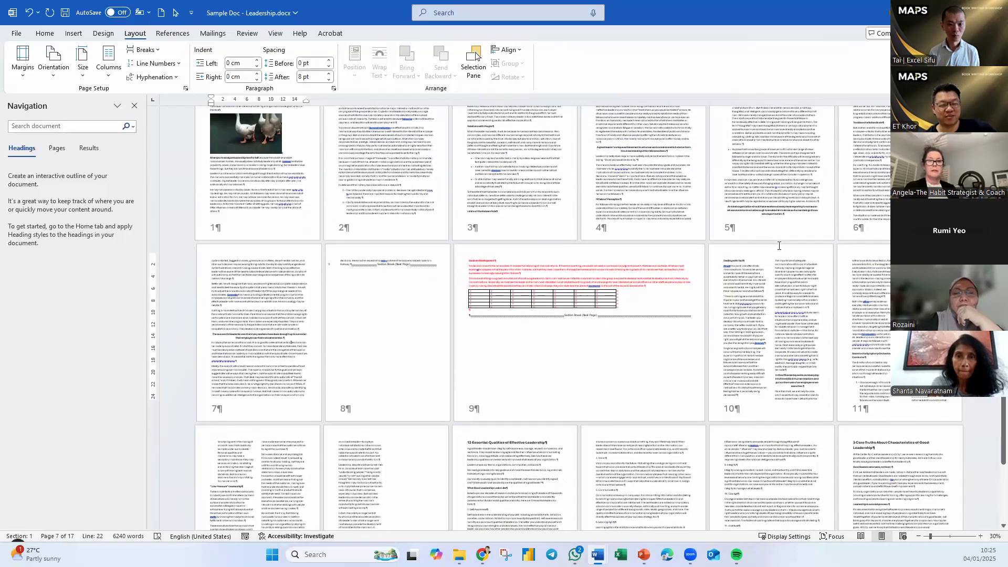
scroll(779, 246, down, 3)
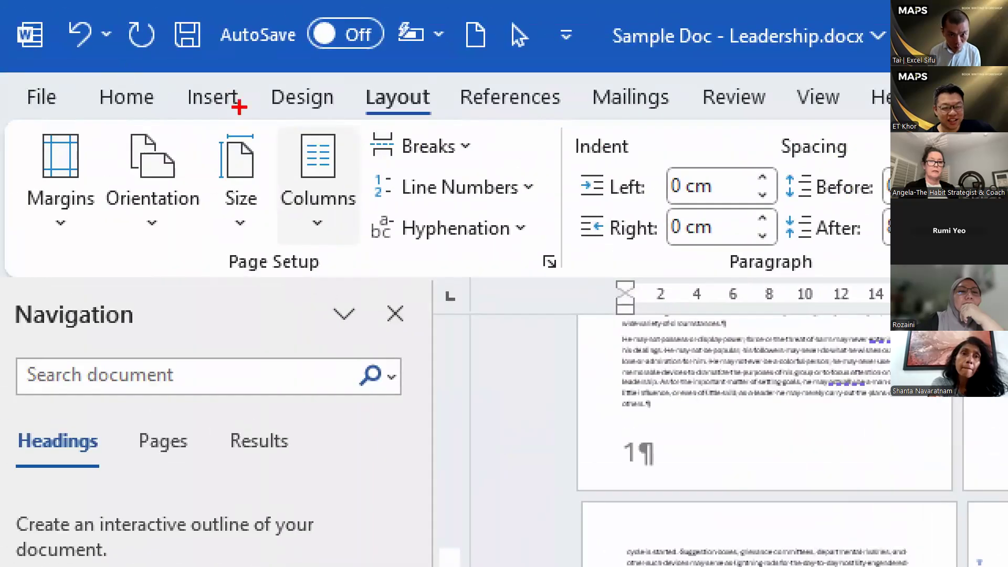
mouse_move(269, 110)
mouse_down()
mouse_move(343, 186)
mouse_move(362, 247)
mouse_up()
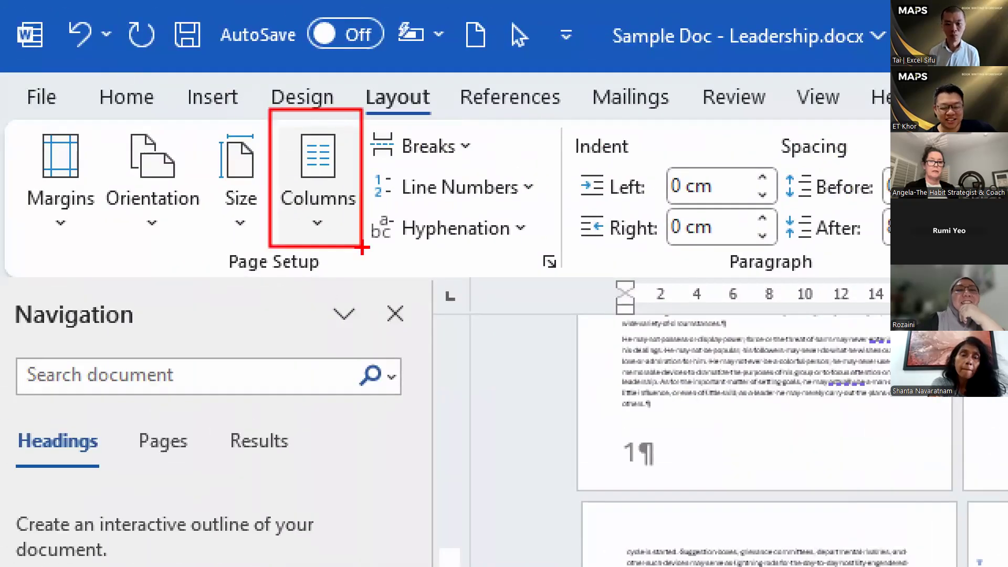
key(Escape)
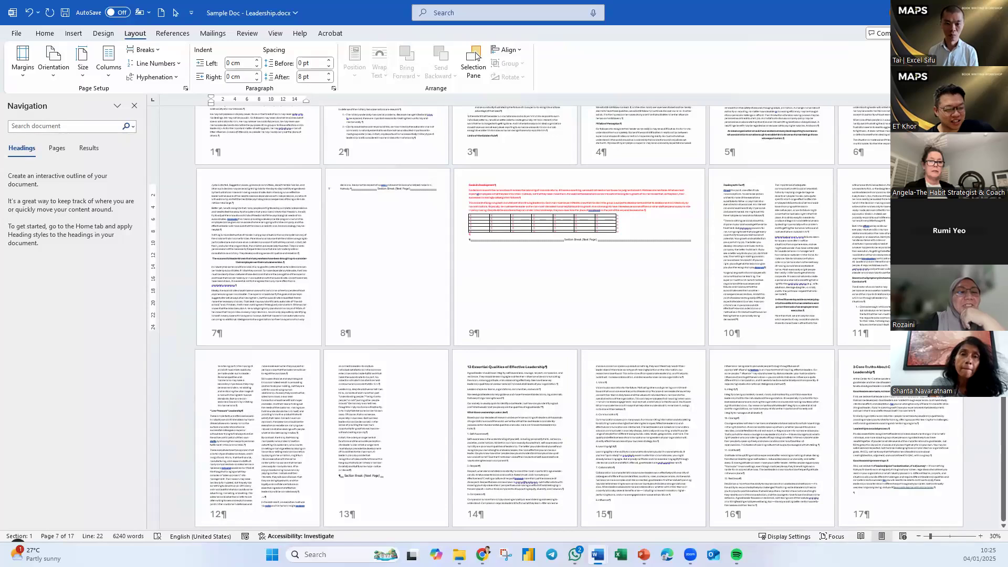
Step: Minimize both open Leadership documents to show the "00_ 4 Jan 2024 - MAPS Word Sharing" folder
click(946, 10)
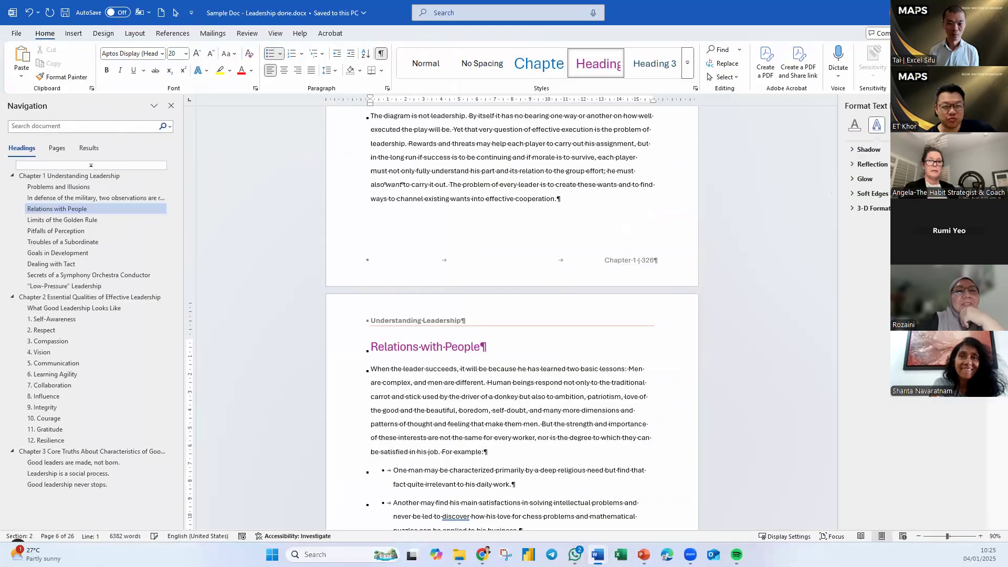
click(946, 10)
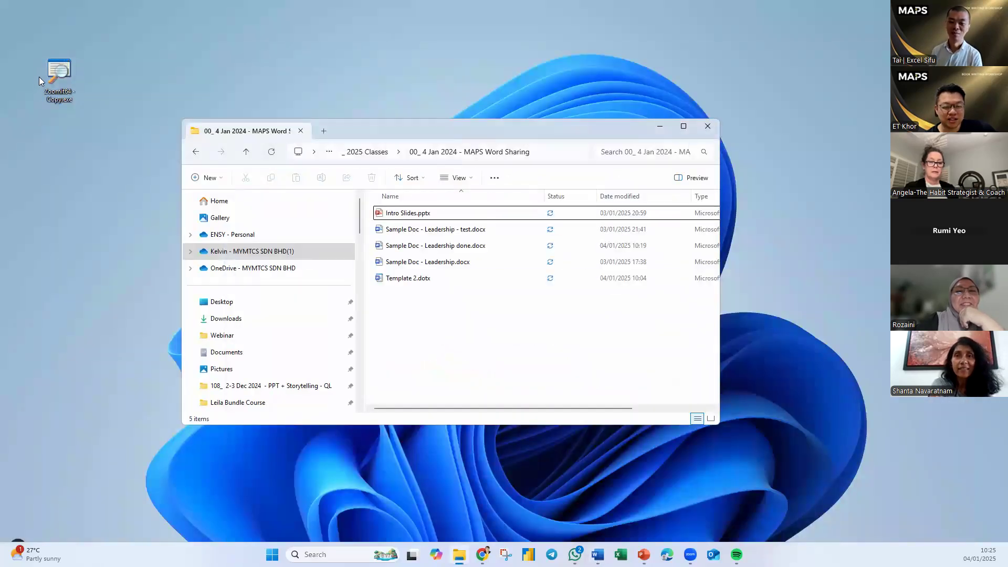
Step: Move the ZoomIt64 - Copy.exe desktop icon further in from the screen edge and magnify it with ZoomIt, then leave the magnified view
drag(64, 76, 98, 74)
click(144, 95)
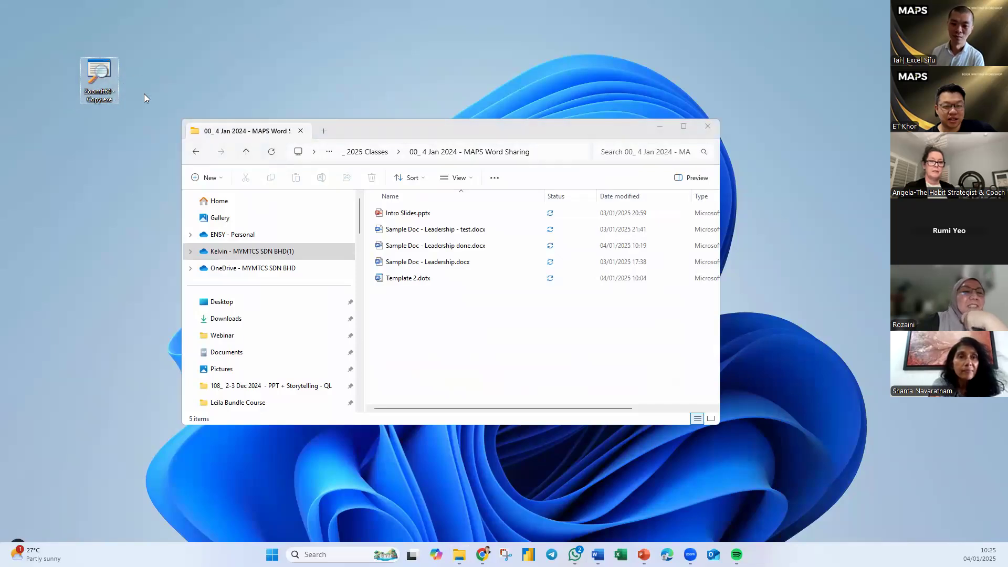
key(ctrl+1)
scroll(143, 94, up, 5)
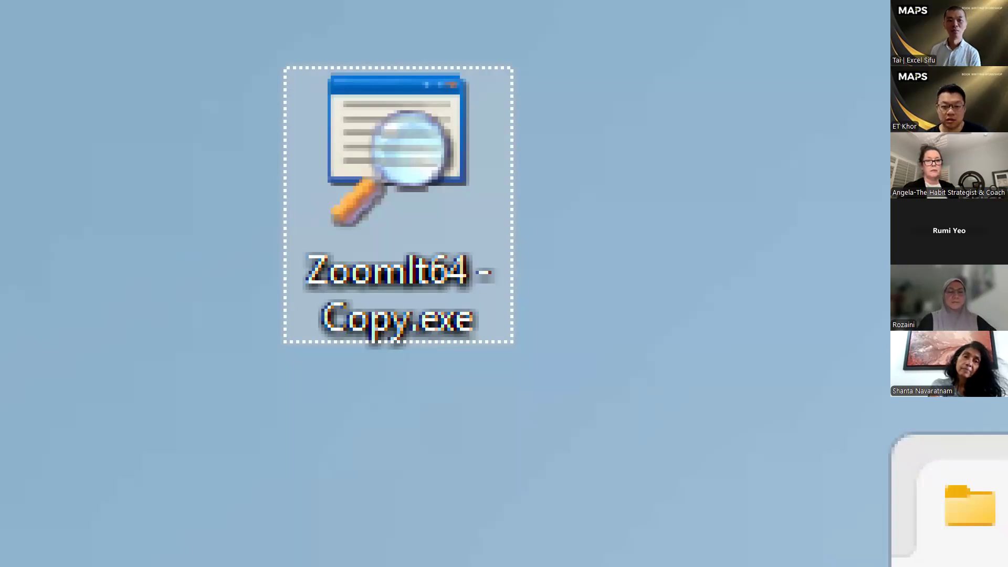
key(Escape)
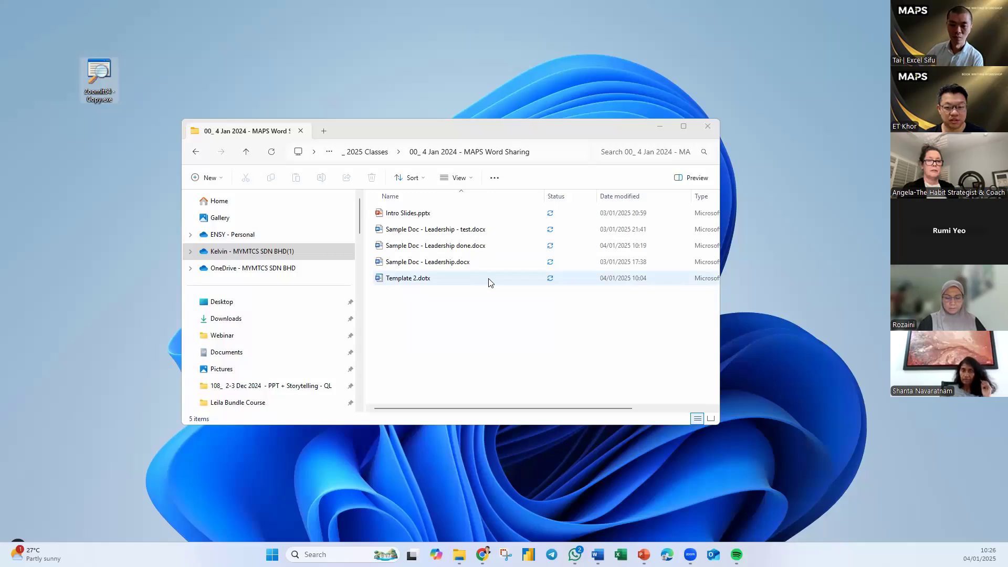
Step: Magnify the folder's file list with ZoomIt and draw a red rectangle, freehand stroke, ellipse, straight line and arrow over it
key(ctrl+1)
click(531, 335)
drag(528, 333, 691, 444)
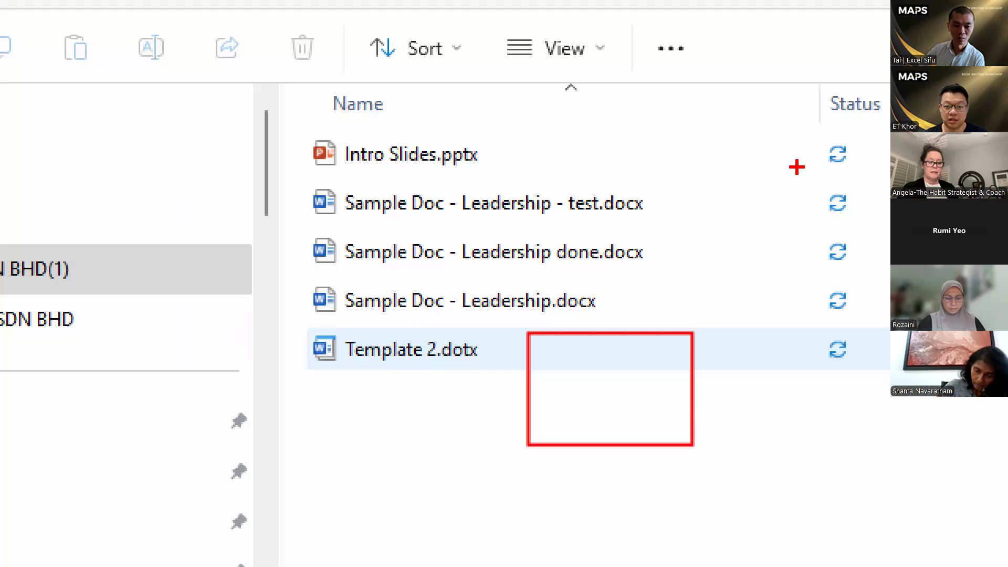
drag(778, 162, 696, 263)
mouse_move(733, 109)
mouse_down()
mouse_move(676, 162)
mouse_move(598, 209)
mouse_up()
drag(873, 321, 758, 471)
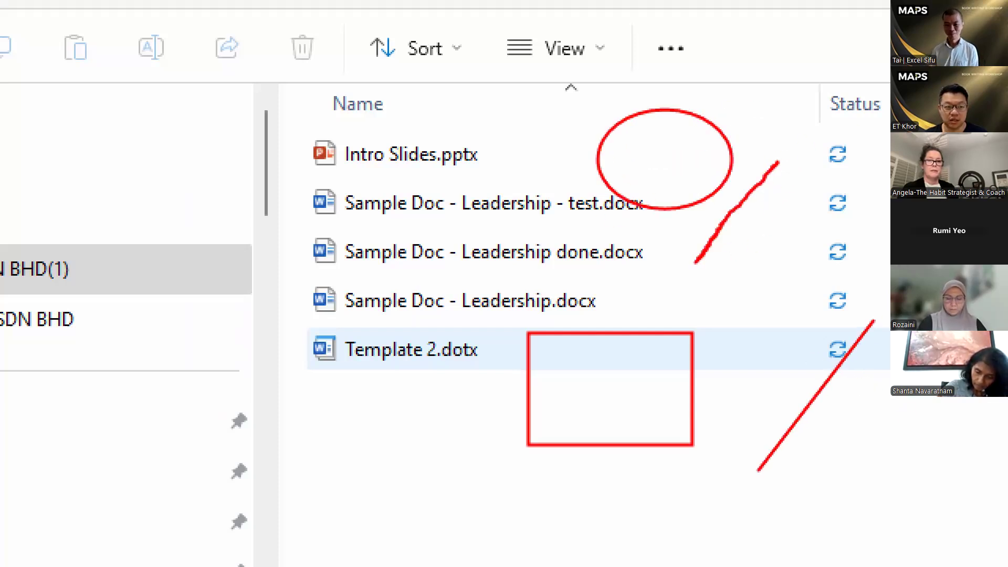
drag(859, 151, 758, 290)
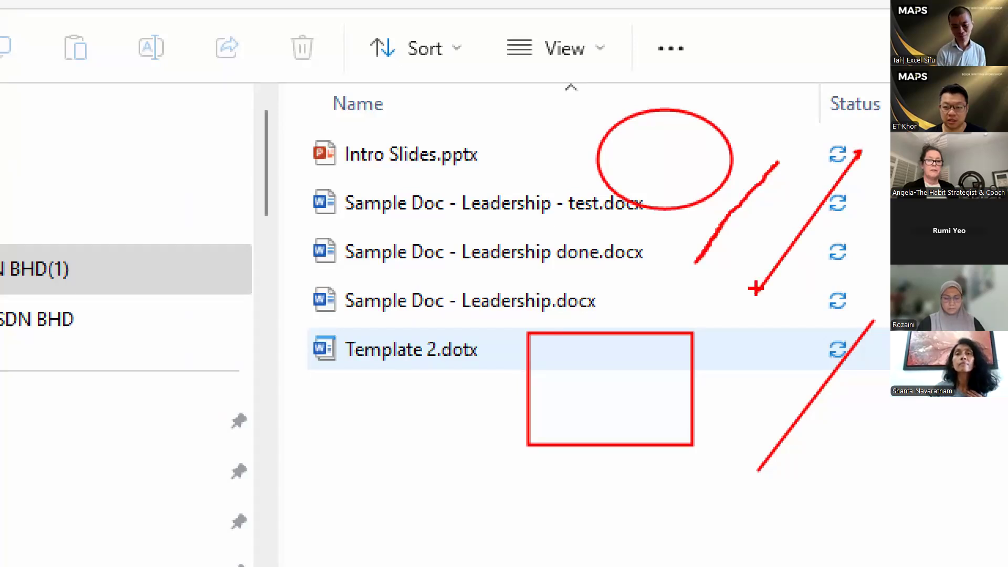
Step: Switch the annotation pen to blue, draw a diagonal arrow across the Leadership file names and leave the magnified view
key(b)
drag(635, 289, 517, 203)
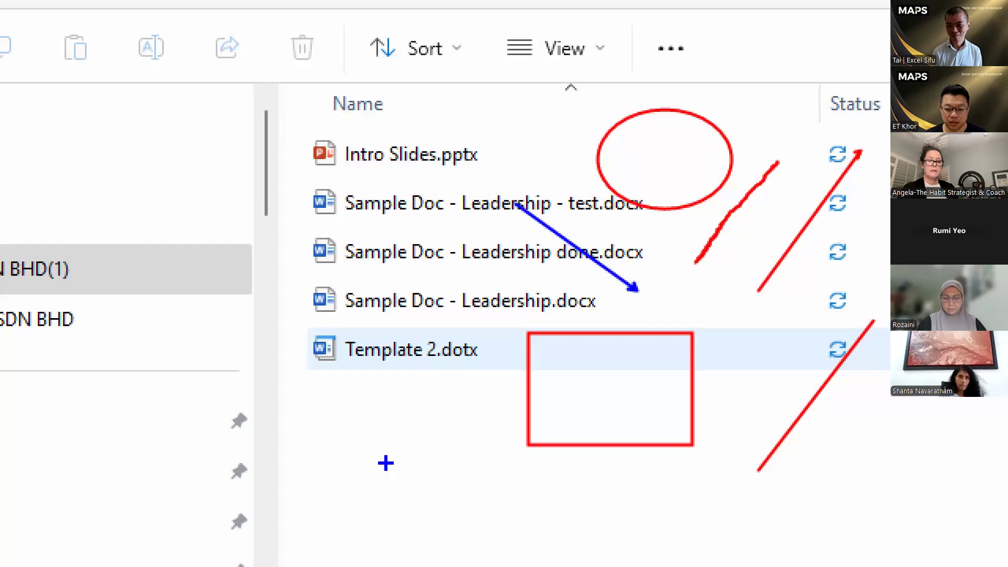
key(Escape)
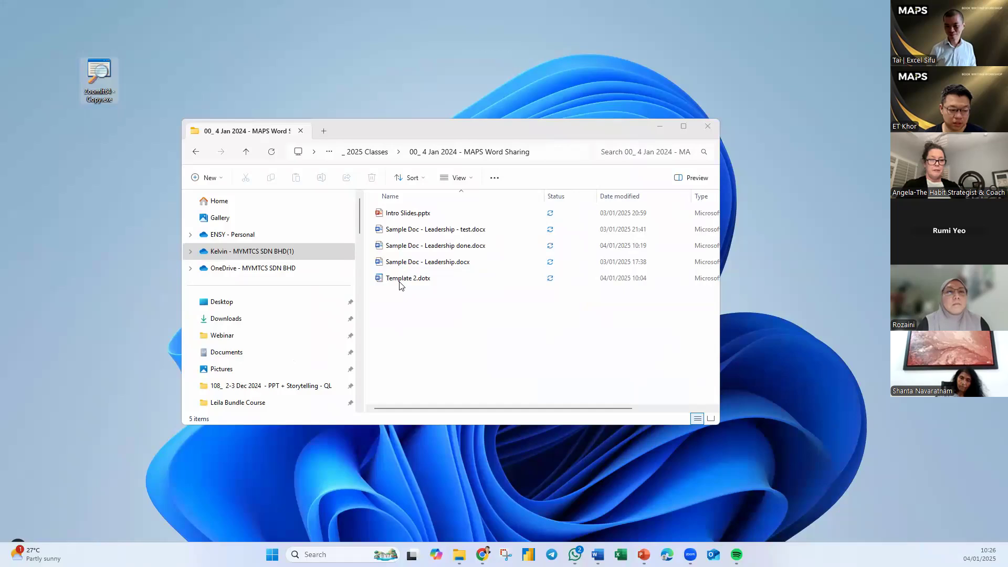
Step: Magnify the file list, frame "Sample Doc - Leadership done.docx" with a blue rectangle, write "confirm YOU can see" below the files, and exit the magnified view
click(415, 246)
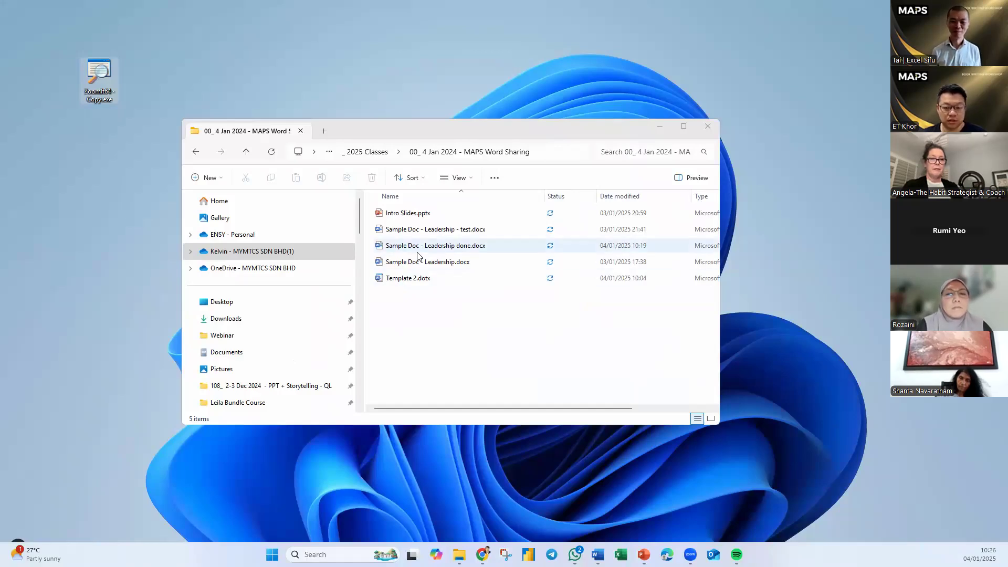
key(ctrl+1)
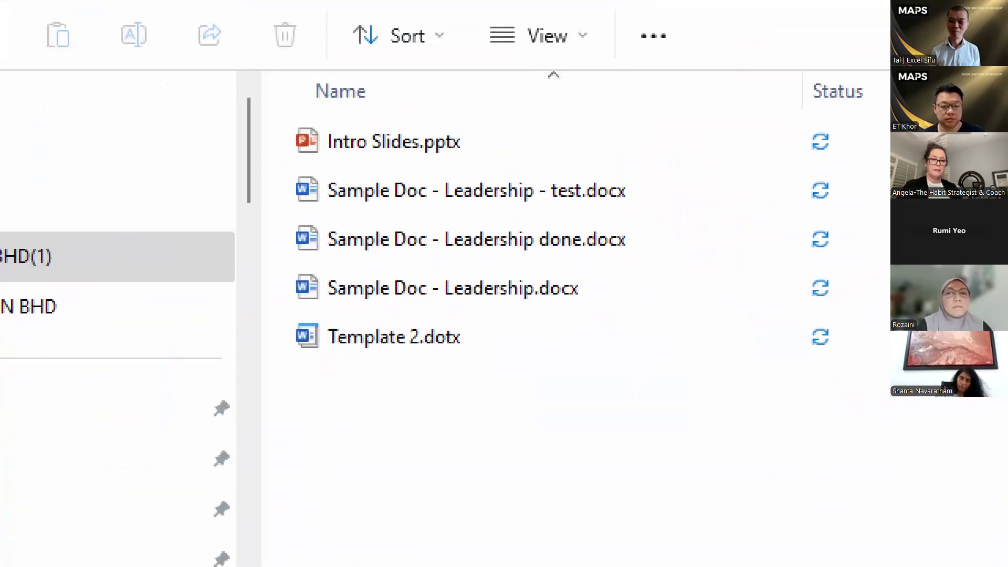
click(412, 244)
mouse_move(282, 215)
mouse_down()
mouse_move(419, 248)
mouse_move(666, 273)
mouse_up()
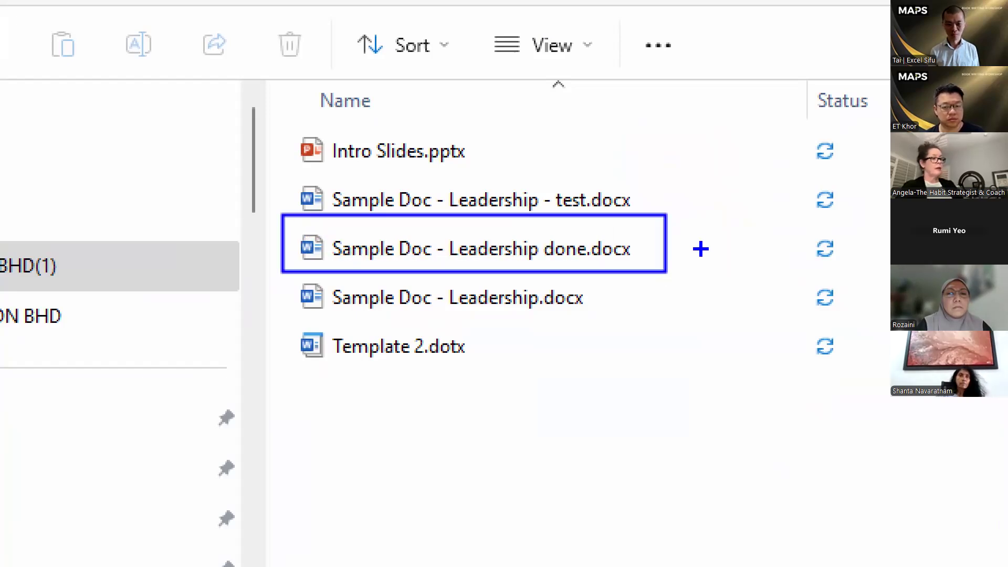
text(tc)
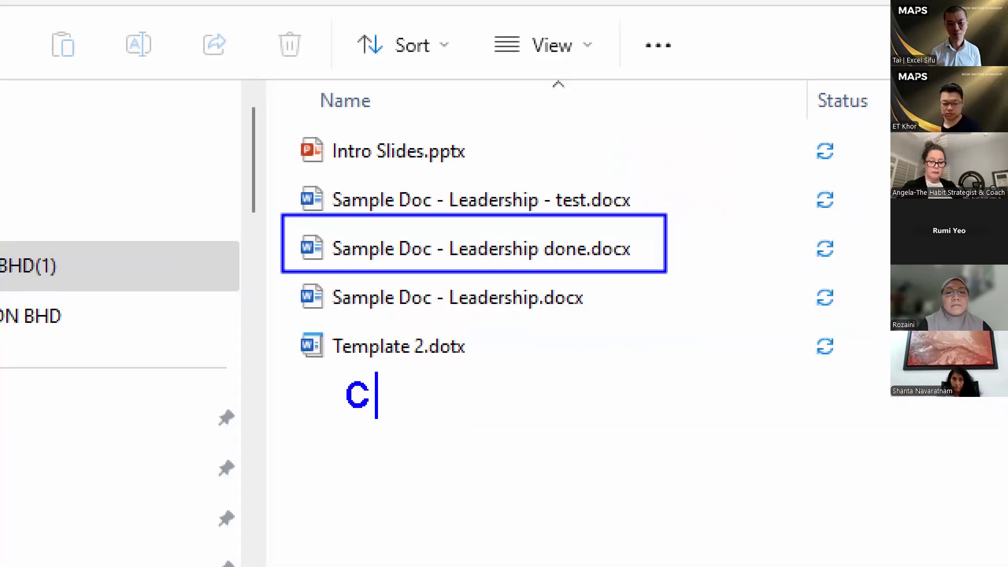
text(onf)
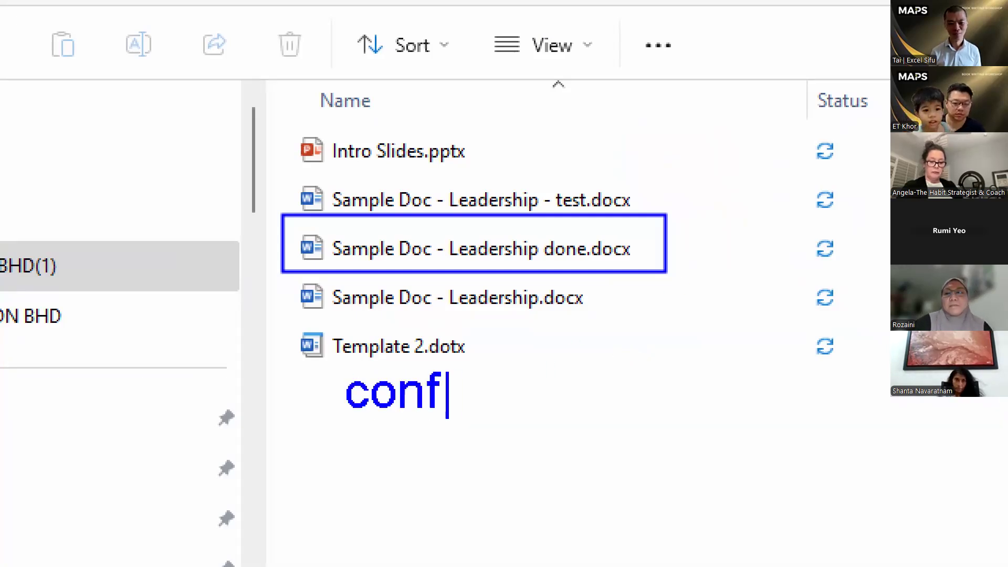
text(irm YOU )
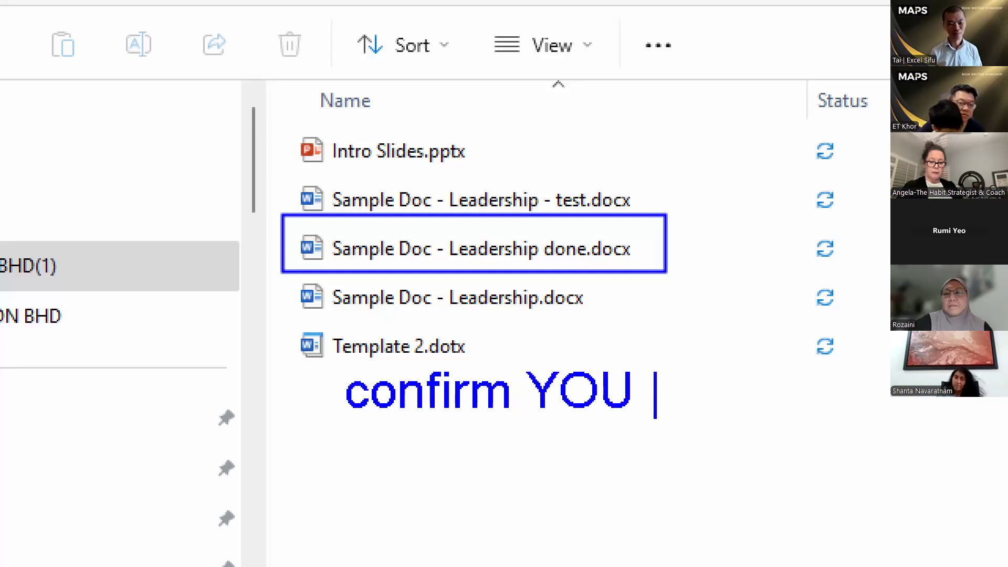
text(can see)
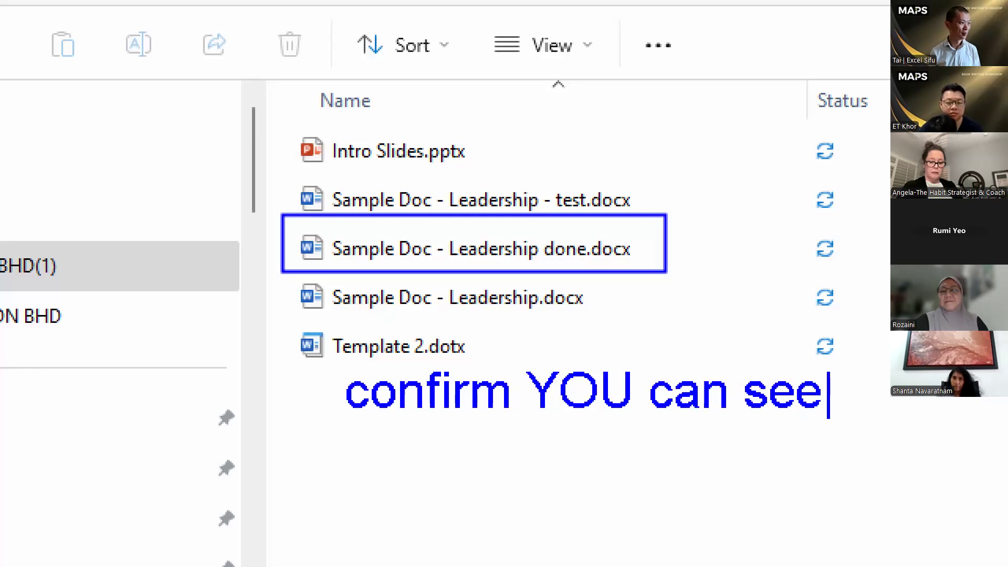
key(Escape)
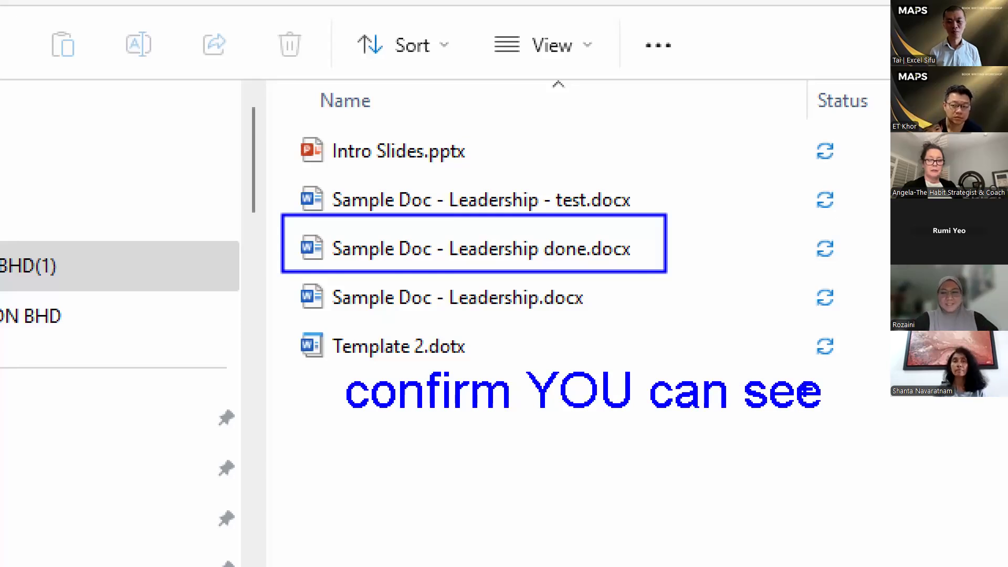
key(Escape)
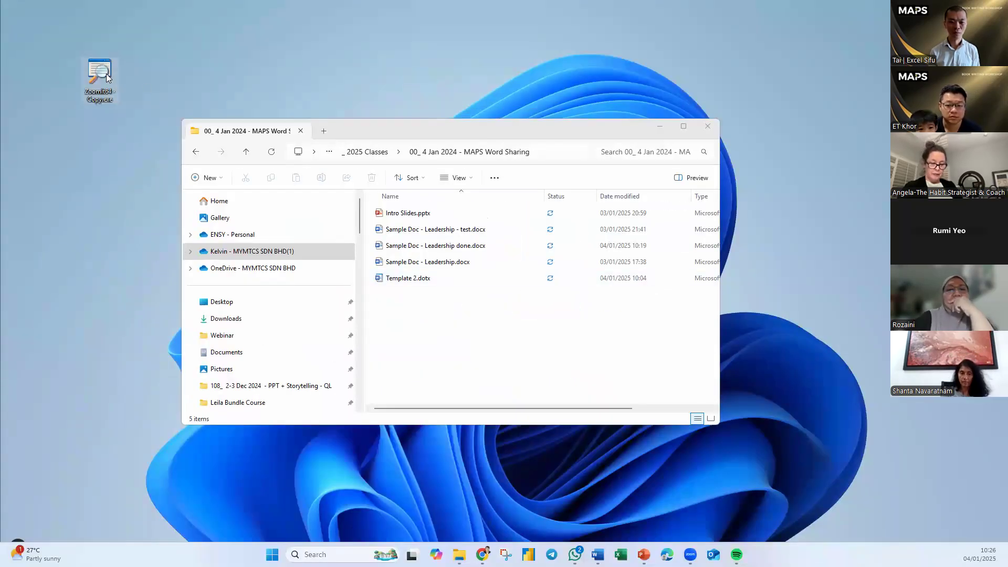
Step: Review ZoomIt's LiveZoom, Draw and Type settings and set its break timer to 10 minutes
double_click(99, 71)
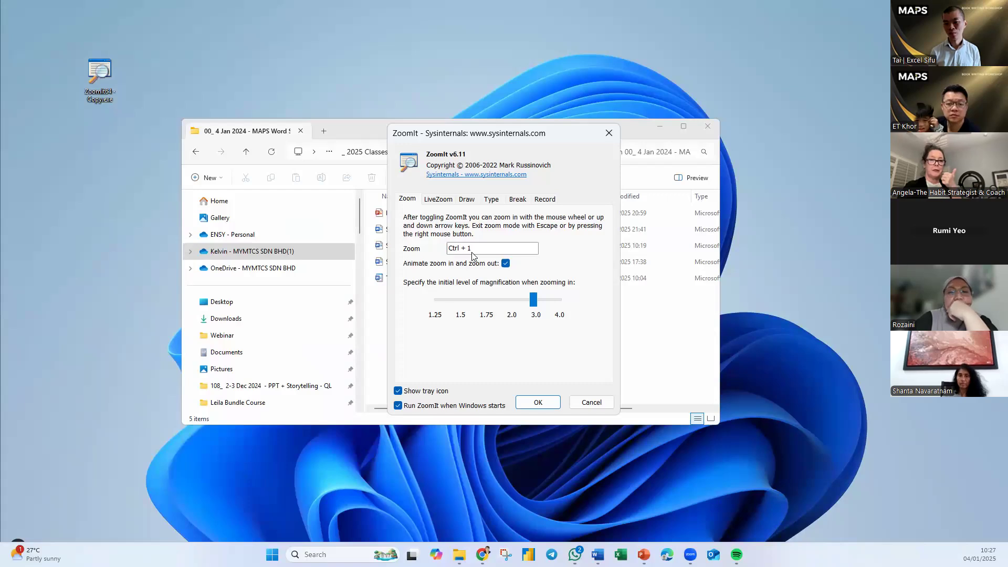
click(444, 203)
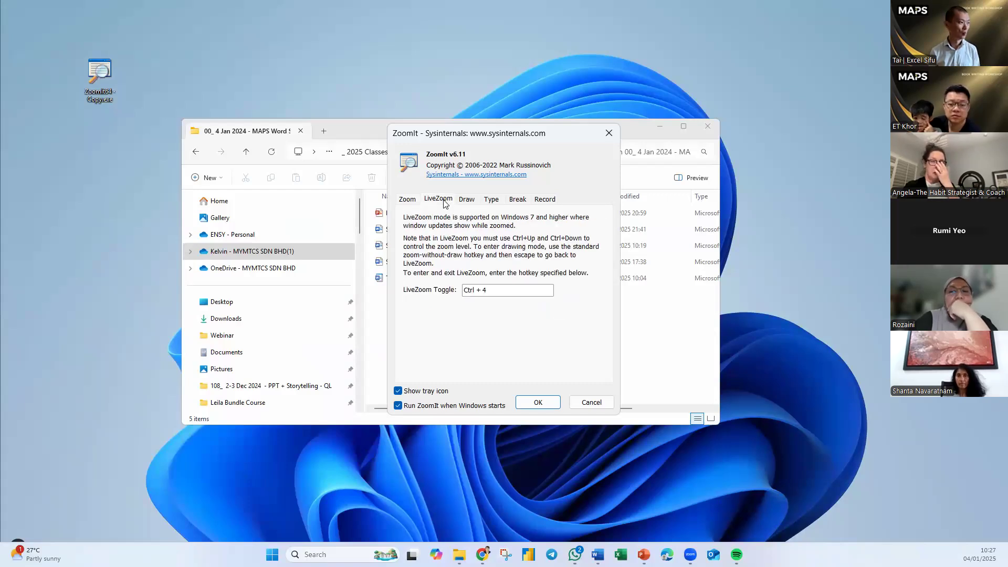
click(474, 204)
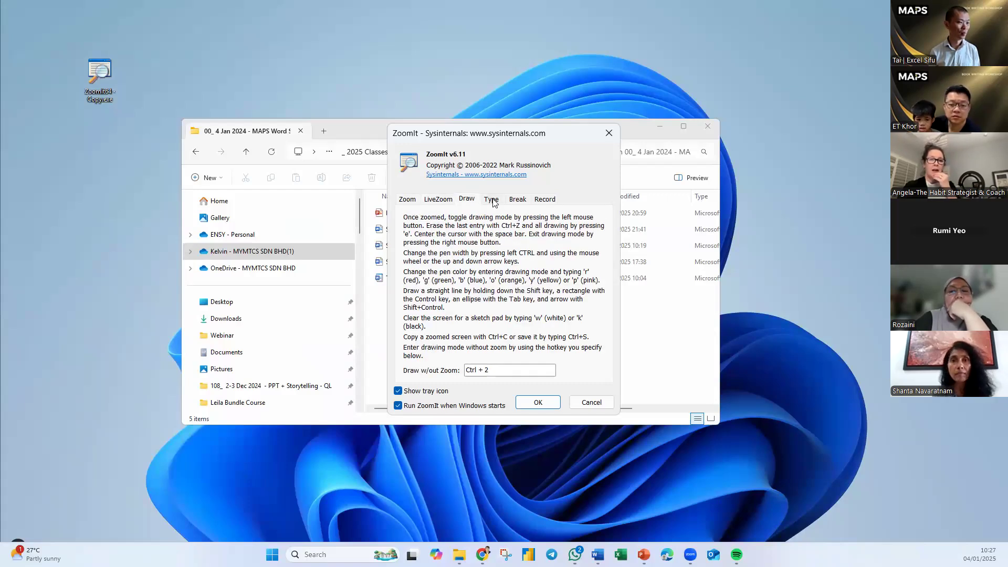
click(493, 203)
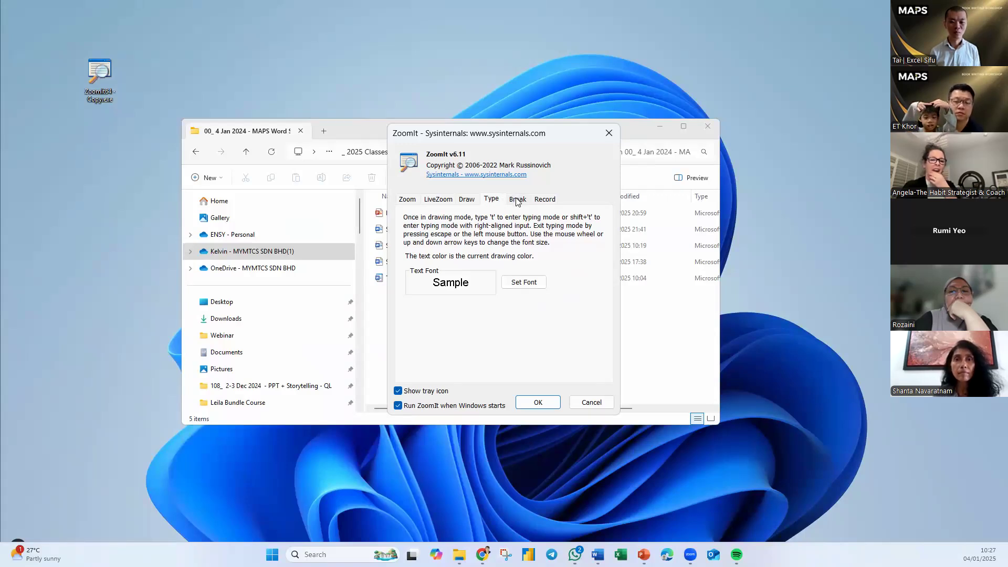
click(518, 202)
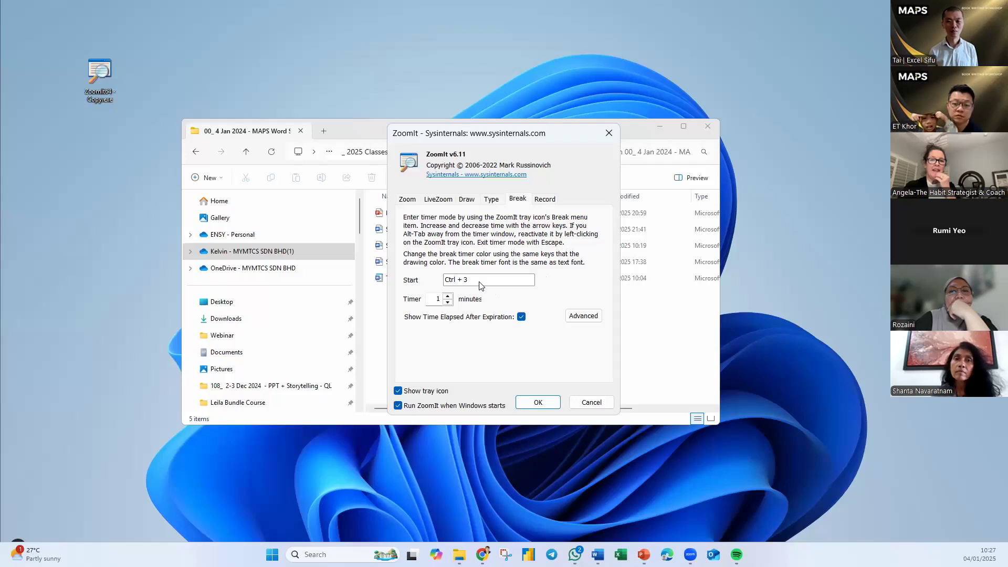
click(447, 302)
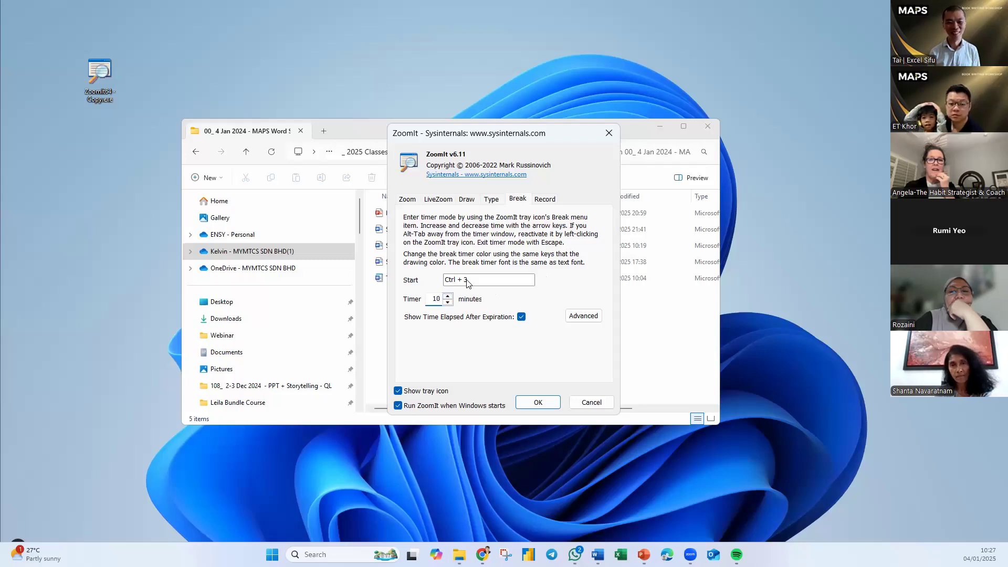
click(541, 403)
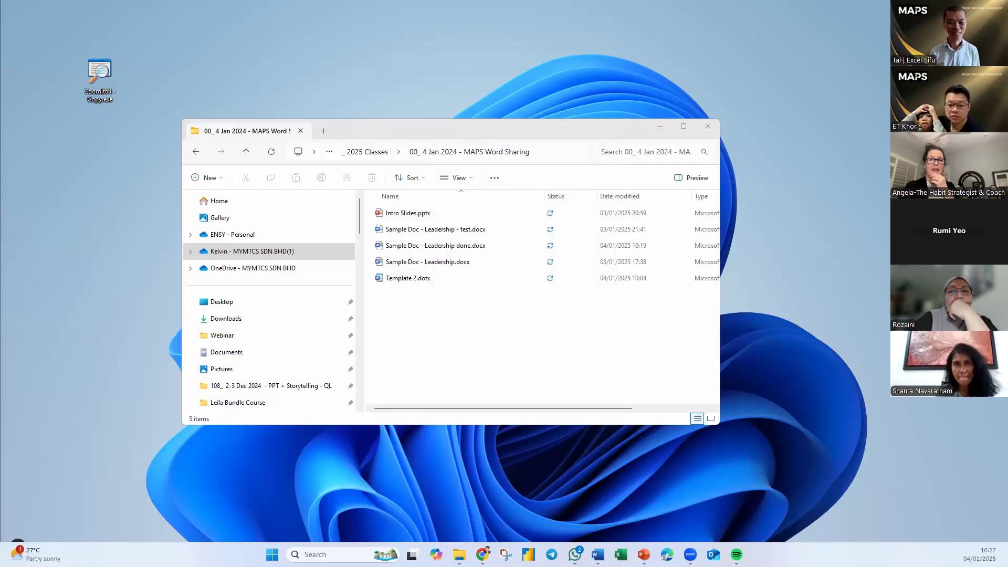
Step: Start the ZoomIt break timer and dismiss it, twice in a row
key(ctrl+3)
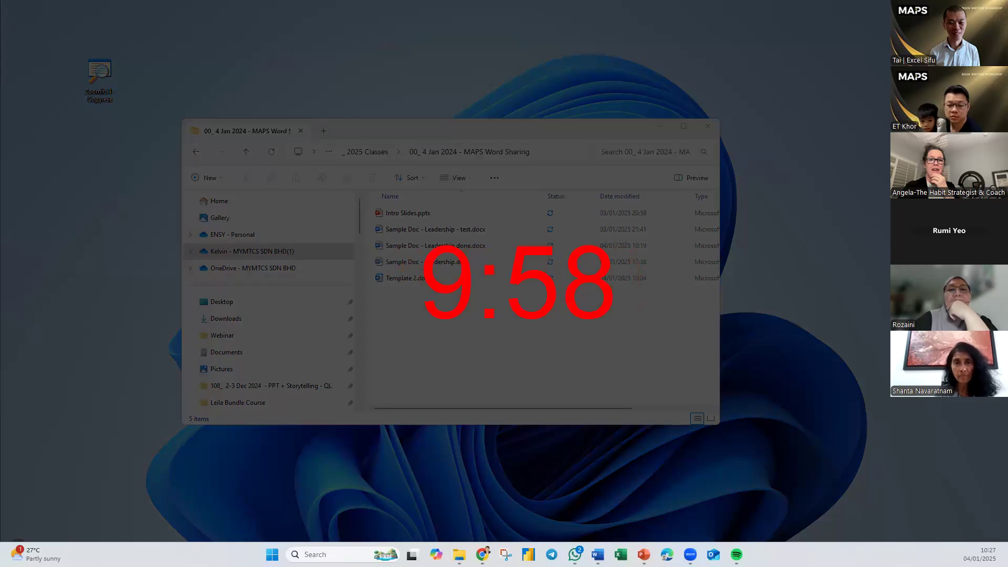
click(524, 363)
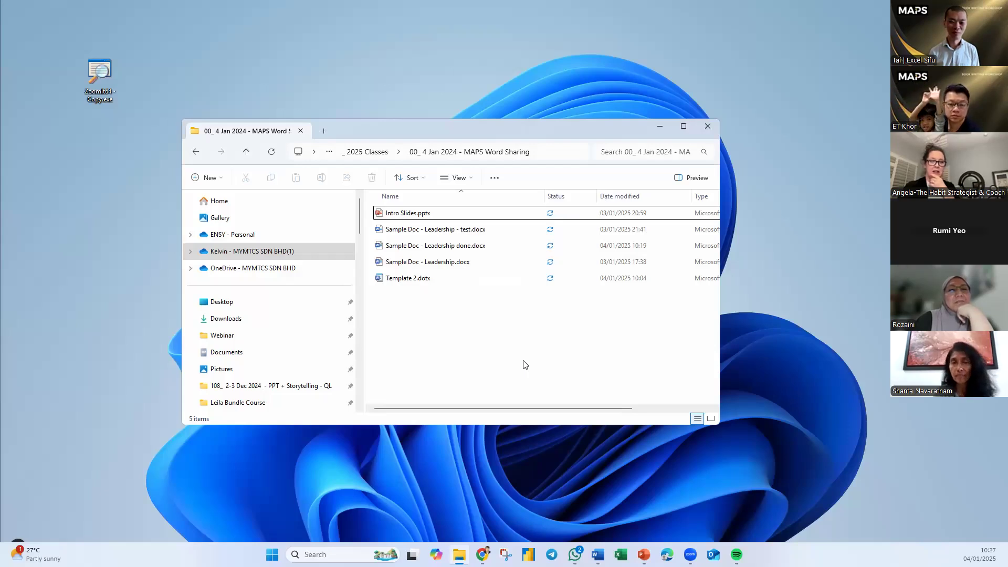
key(ctrl+3)
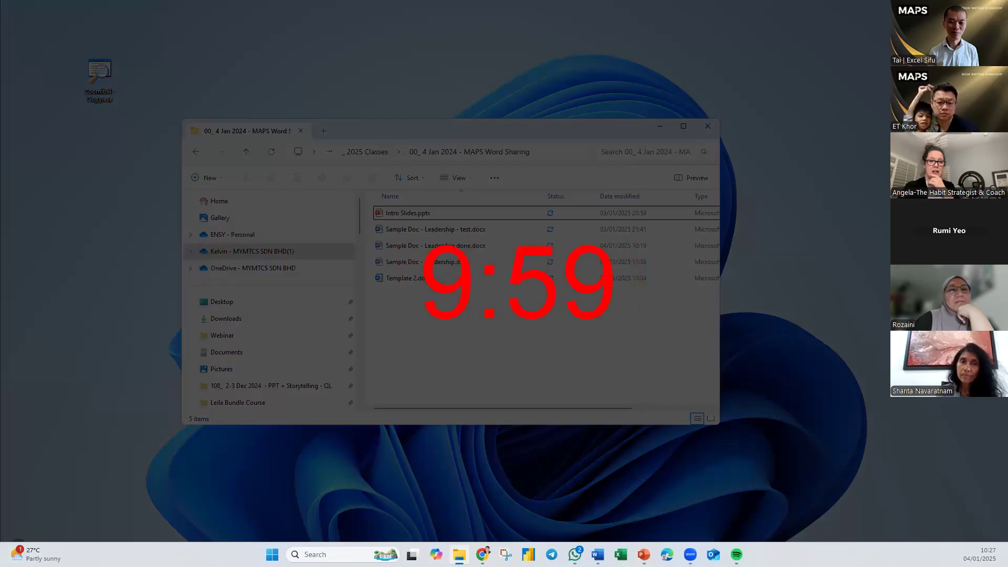
click(525, 364)
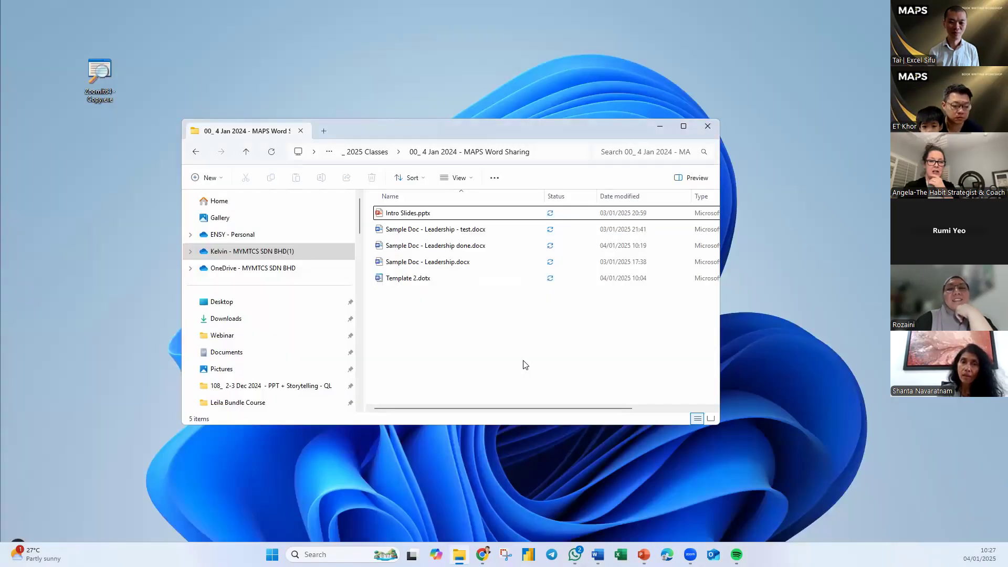
Step: Move the folder window higher on the desktop and review ZoomIt's Zoom, LiveZoom, Draw and Type settings without changing them
drag(521, 131, 597, 54)
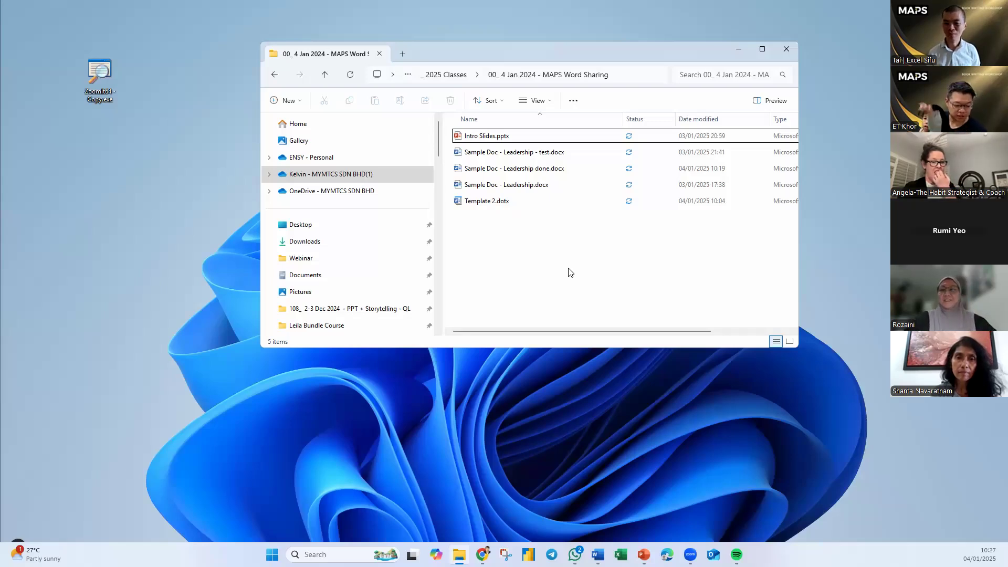
double_click(105, 76)
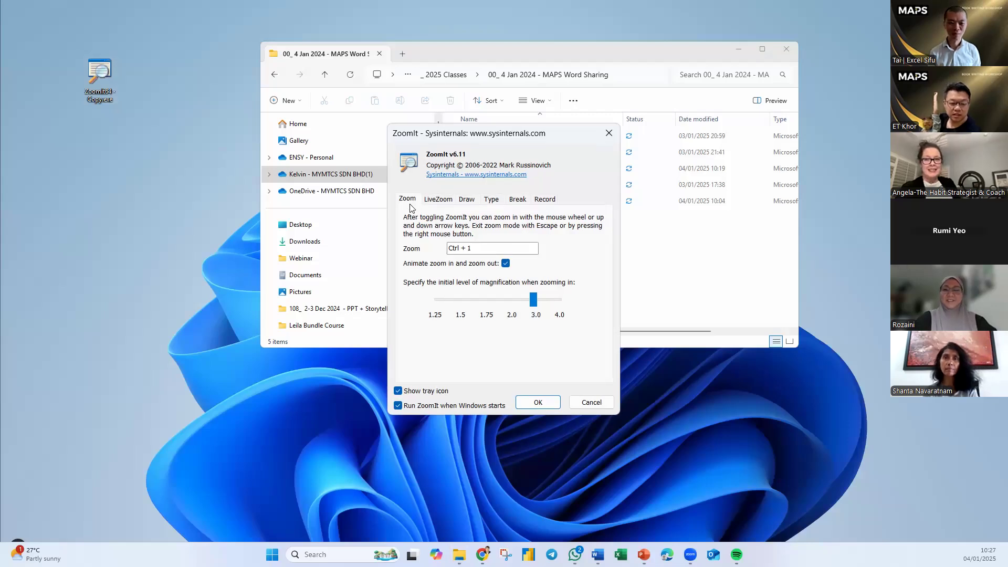
click(439, 202)
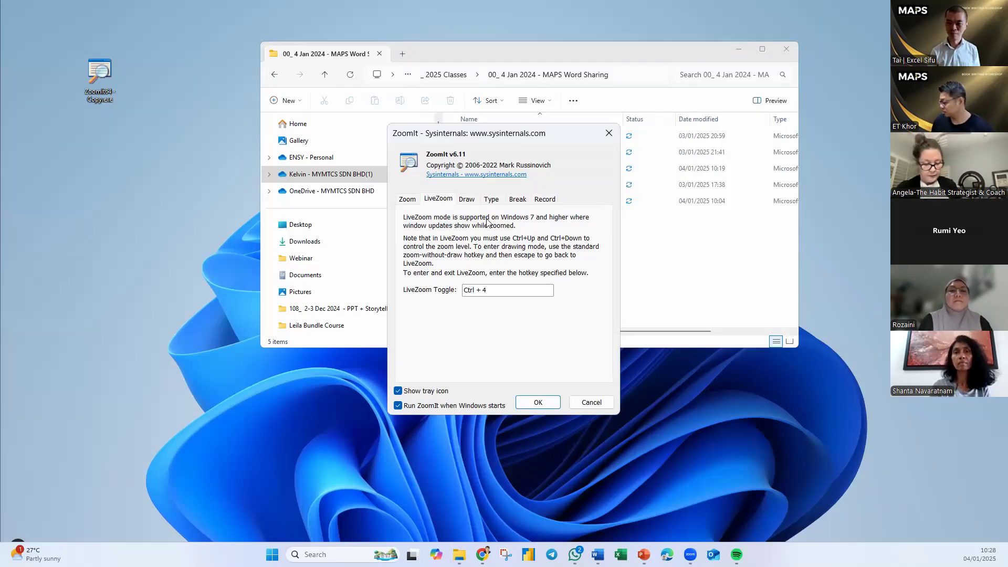
click(587, 402)
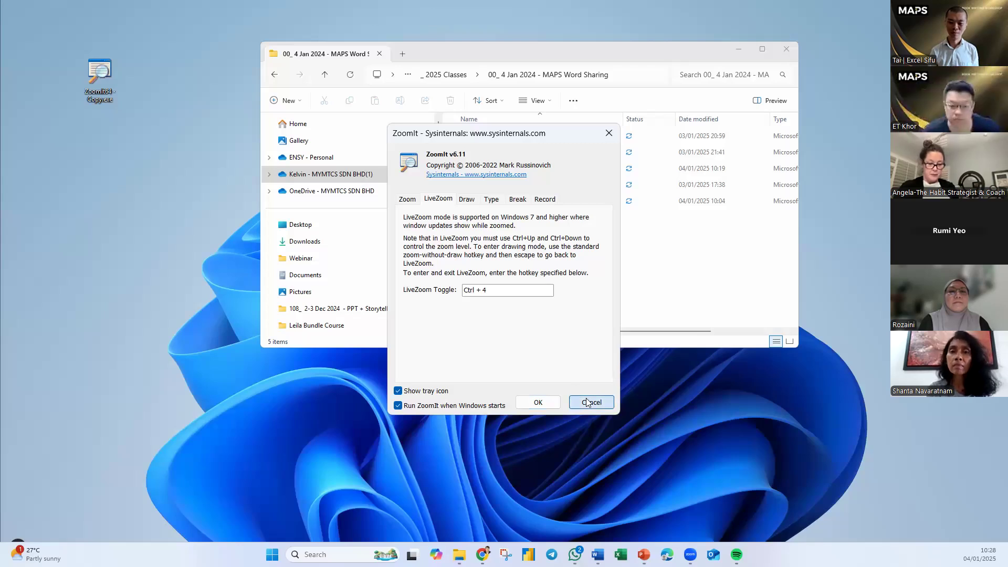
click(466, 199)
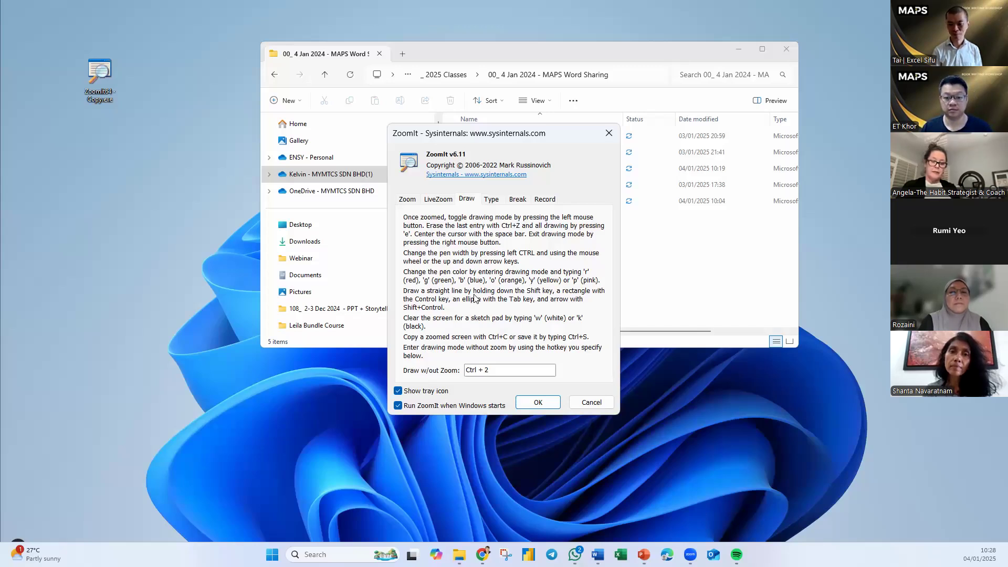
click(492, 201)
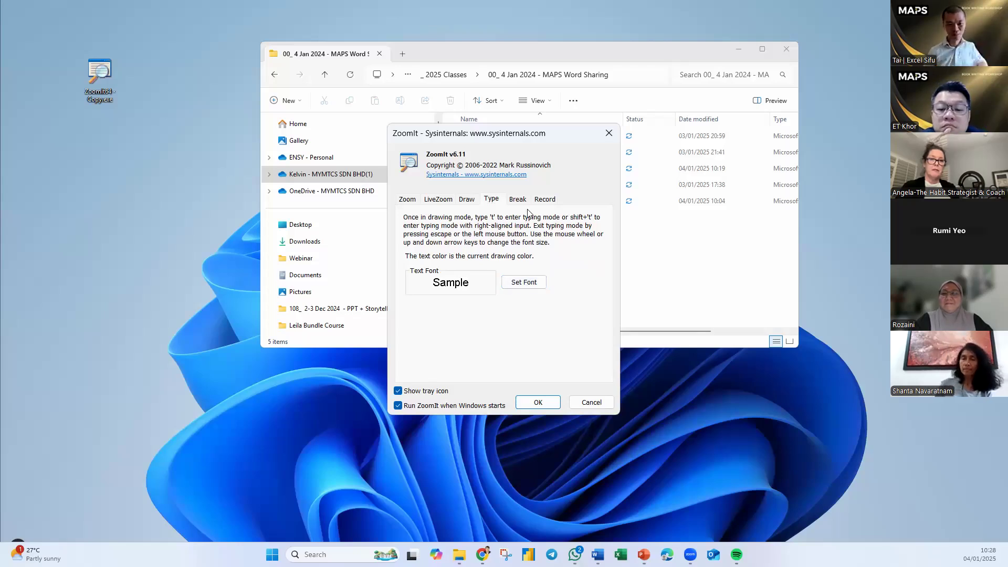
key(Escape)
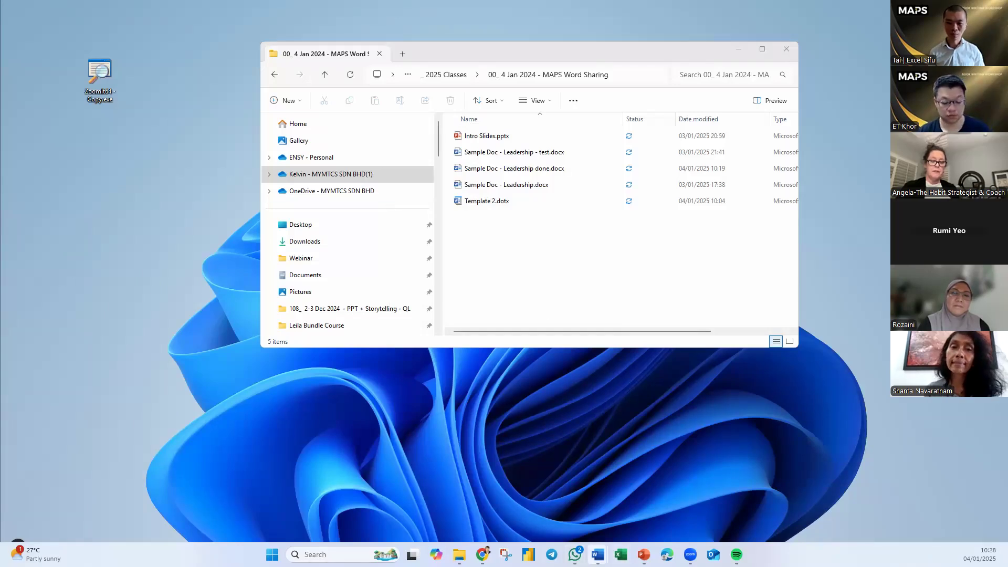
Step: Switch to Word, look over the pages of "Sample Doc - Leadership.docx" and close the document without saving its changes
mouse_move(597, 555)
click(646, 513)
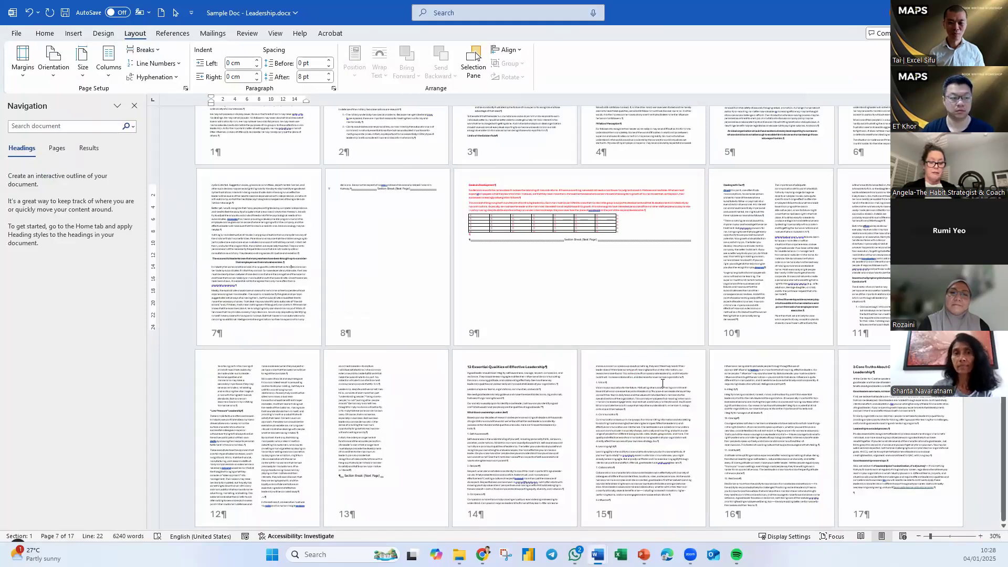
scroll(529, 368, up, 3)
scroll(529, 367, up, 4)
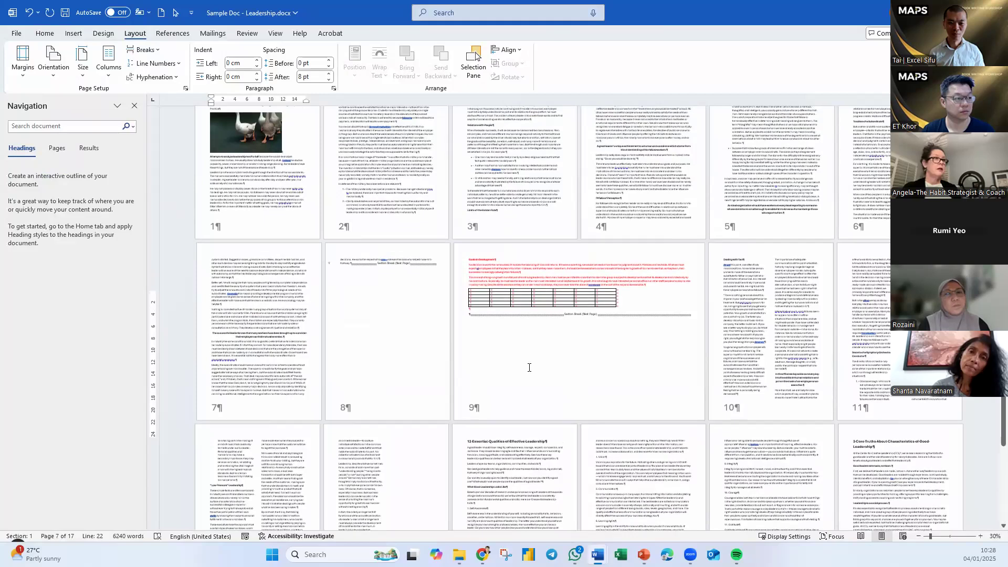
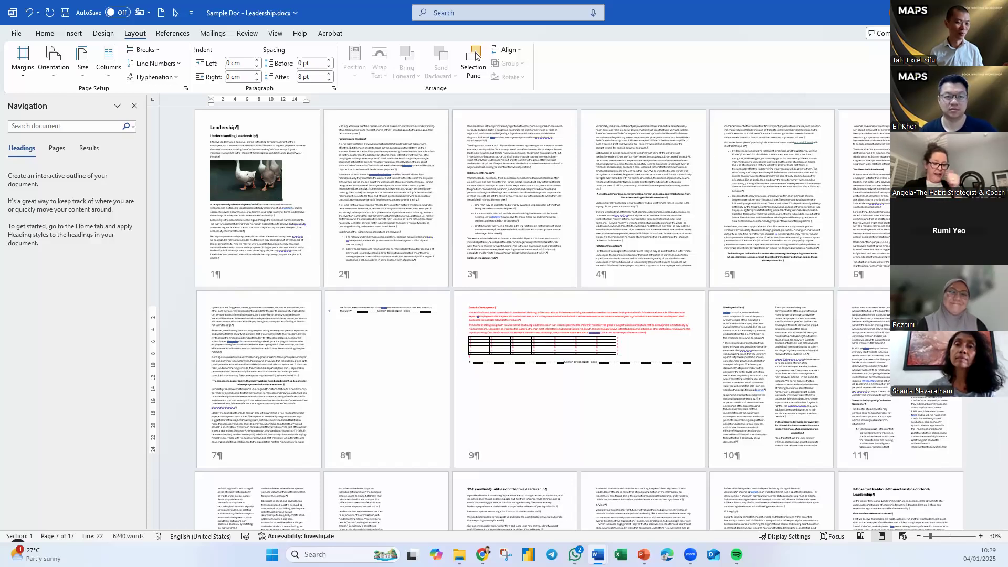
key(alt+F4)
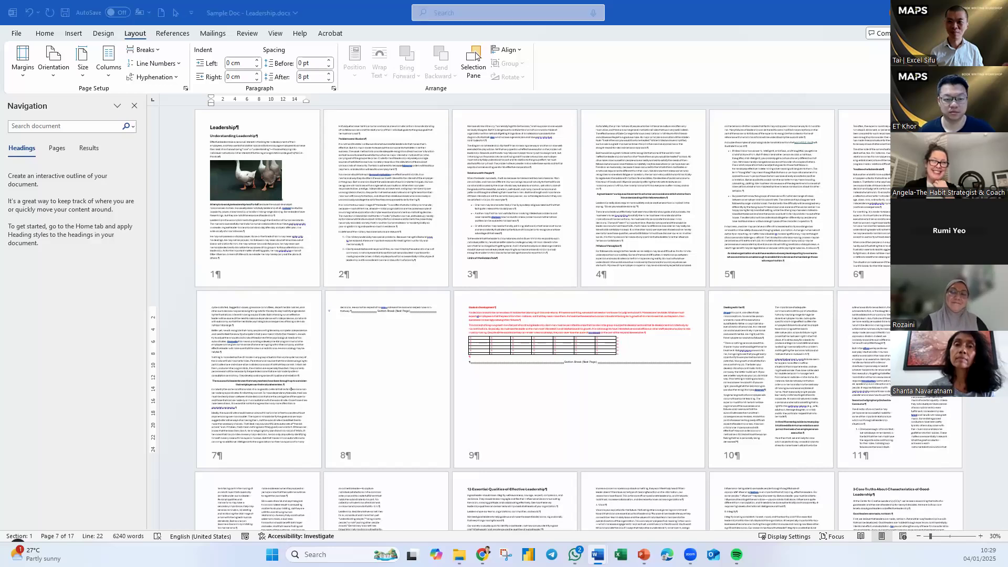
click(560, 297)
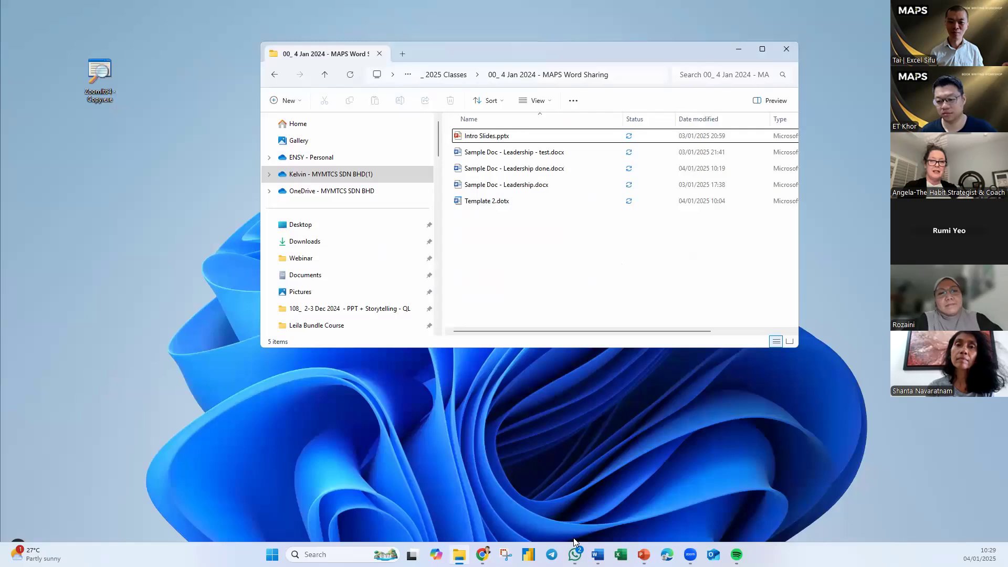
Step: In "Sample Doc - Leadership done.docx", append "For more information, refer to" to the paragraph ending "contributes to it." above the "Relations with People" page
mouse_move(598, 555)
click(609, 500)
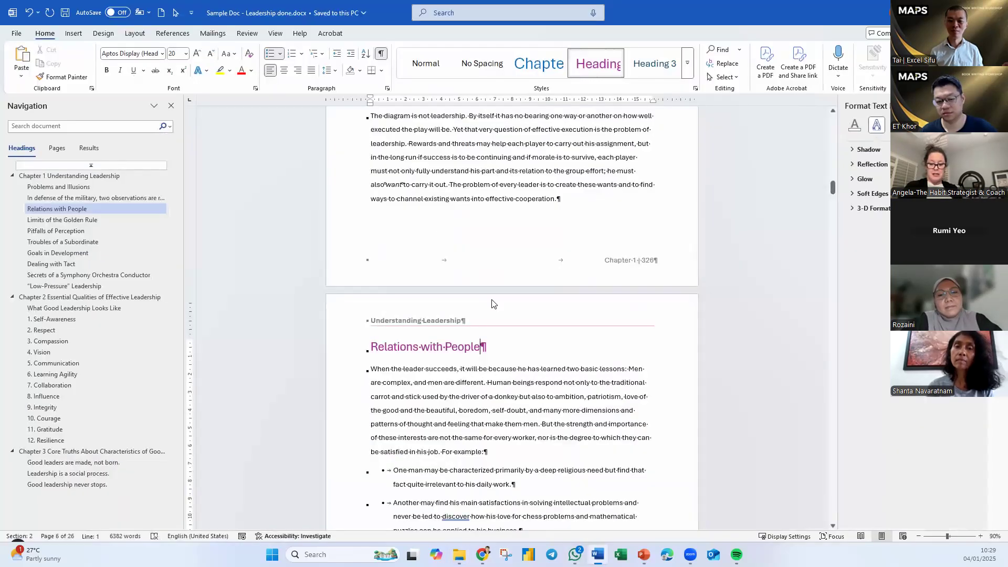
scroll(469, 337, up, 5)
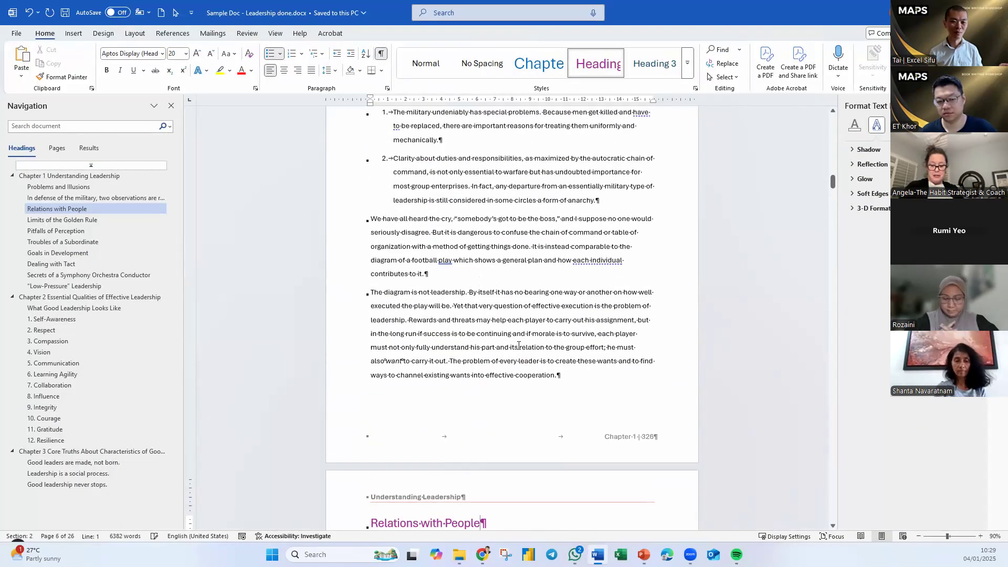
scroll(519, 345, up, 2)
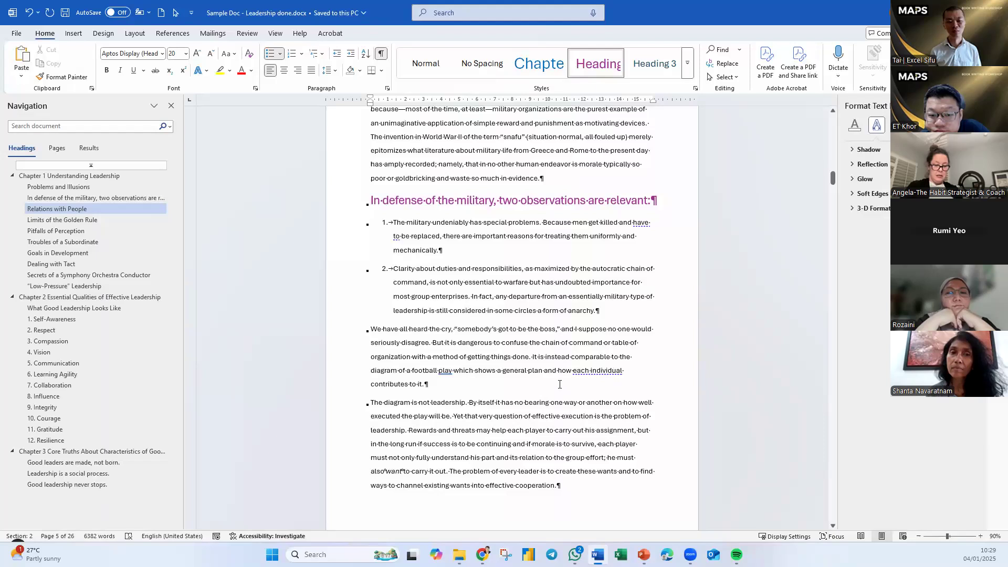
click(437, 383)
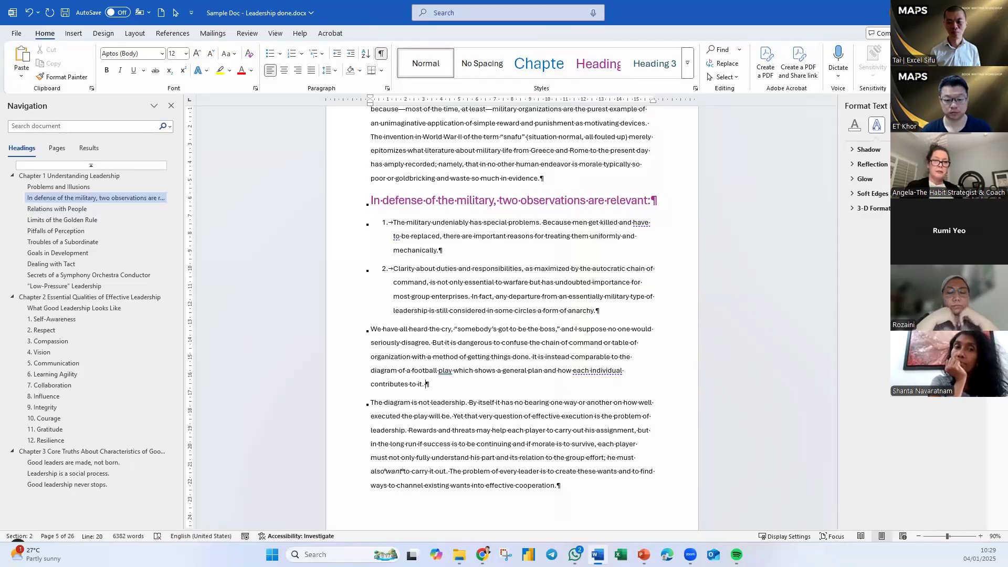
ctrl+scroll(514, 415, up, 9)
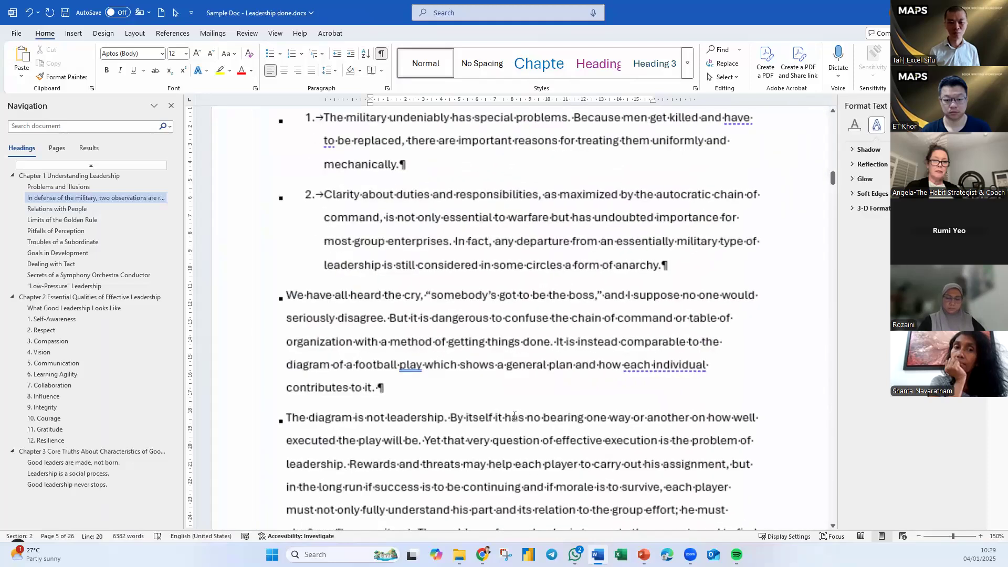
ctrl+scroll(513, 415, up, 2)
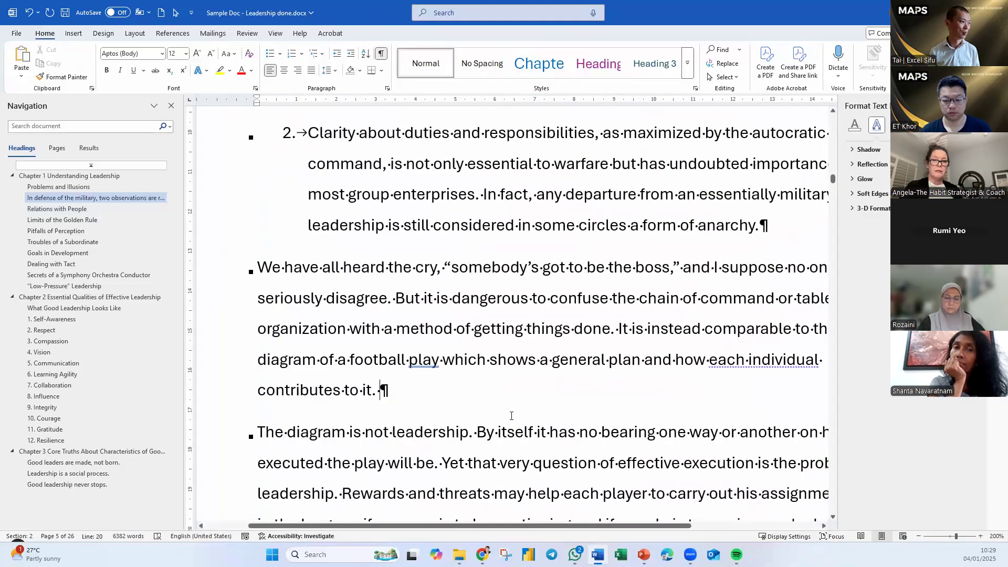
text(For more in)
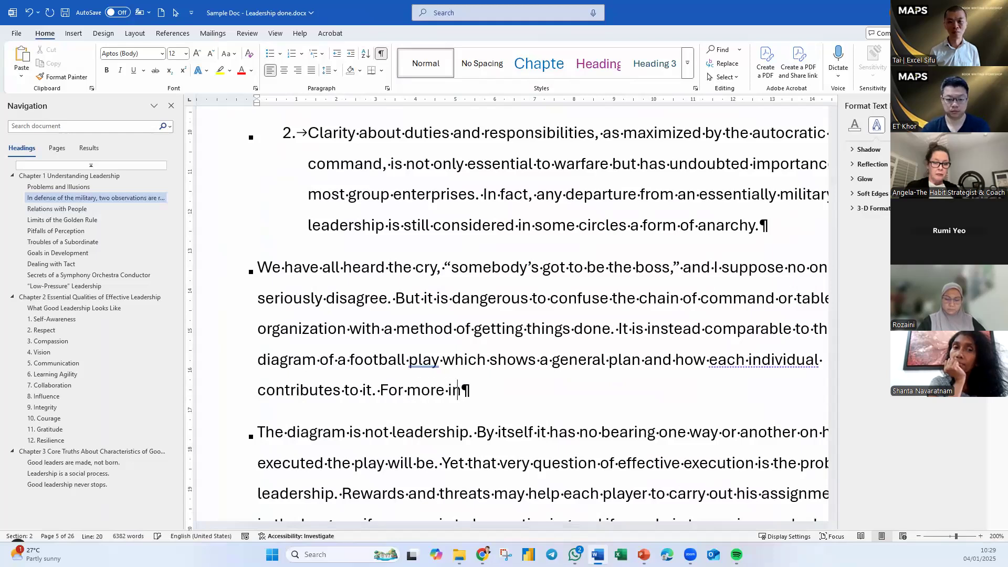
text(formation, f)
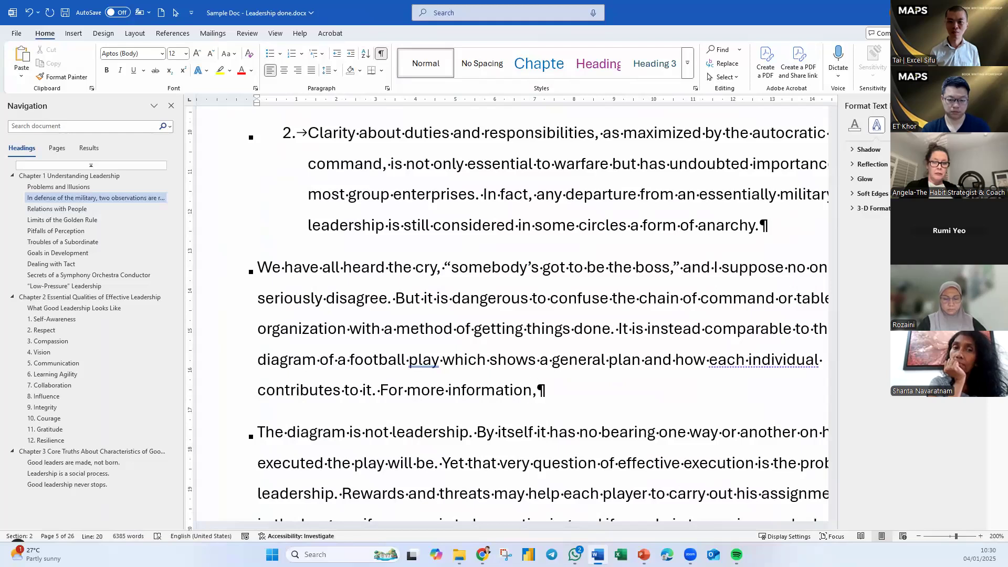
key(BackSpace)
text(refer to)
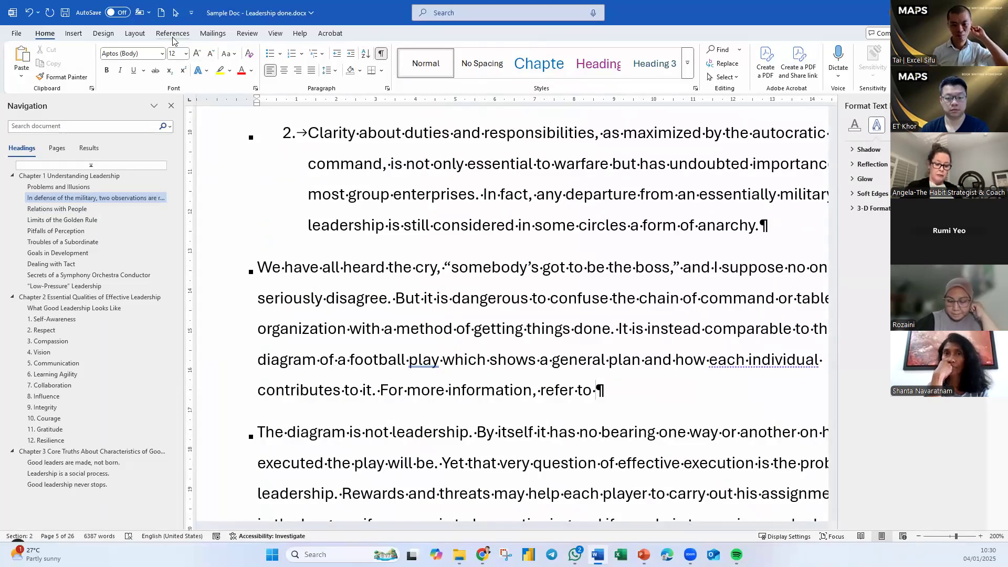
Step: Insert a hyperlinked cross-reference to the heading text of "Leadership is a social process." after "refer to"
click(152, 37)
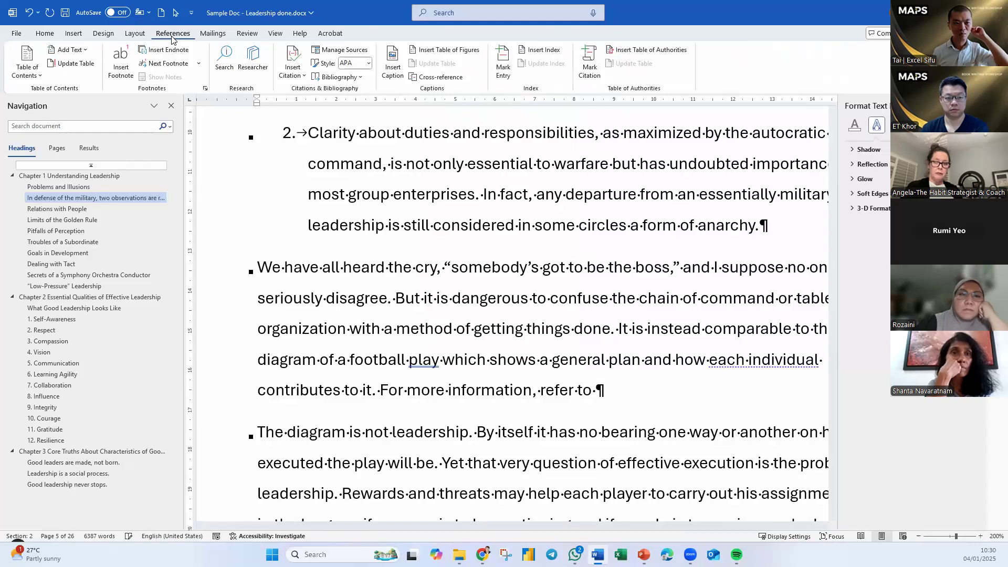
click(450, 78)
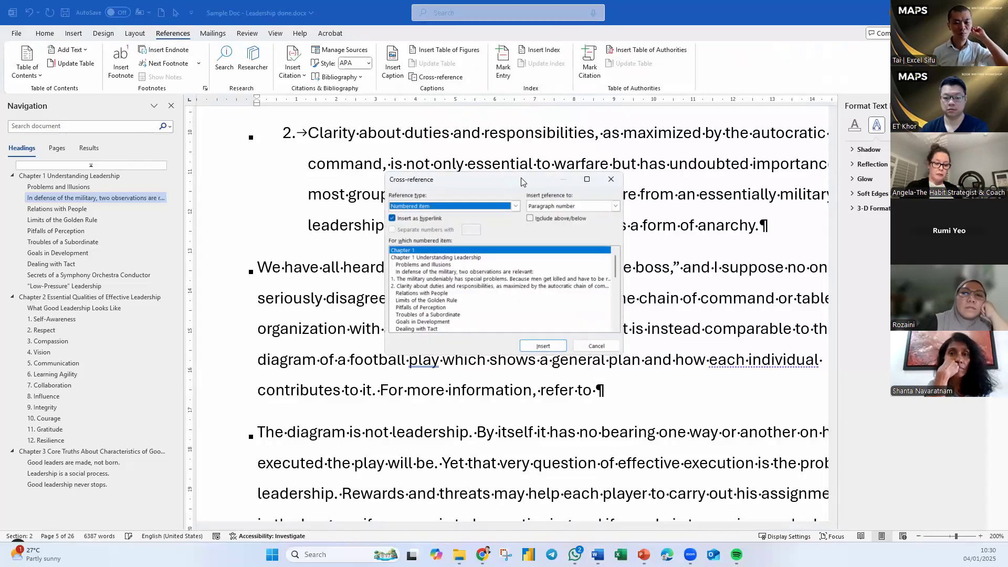
drag(521, 178, 615, 135)
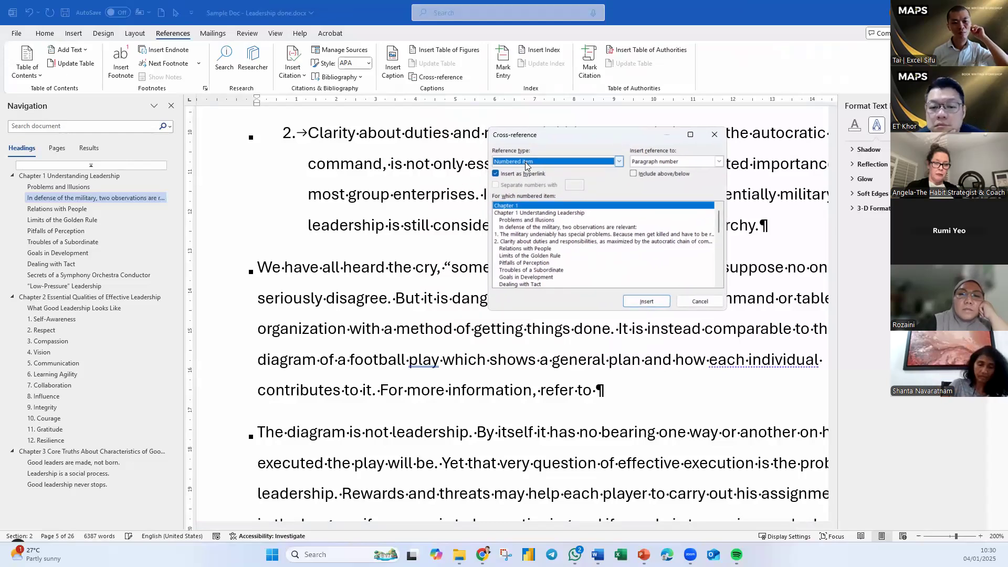
click(620, 163)
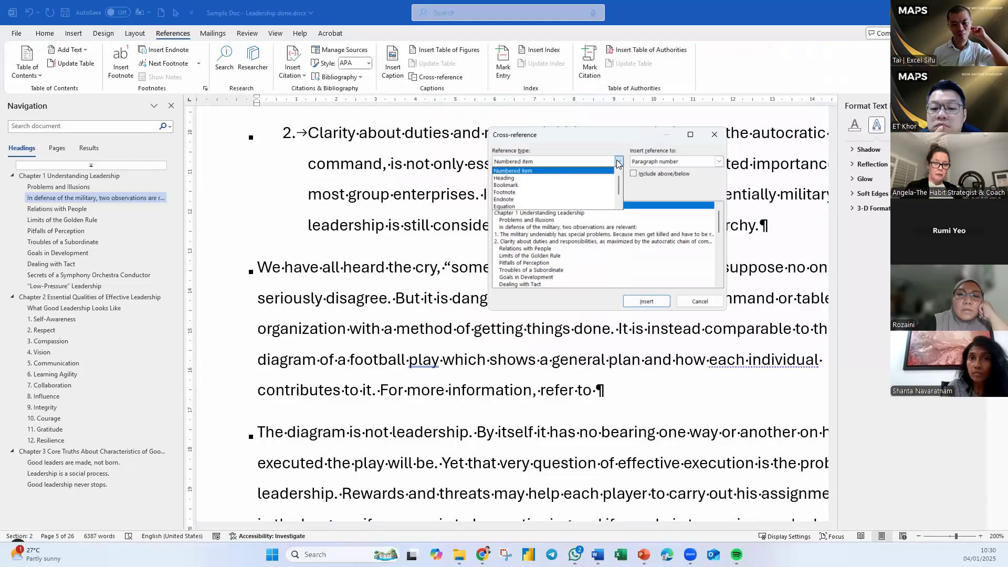
click(500, 179)
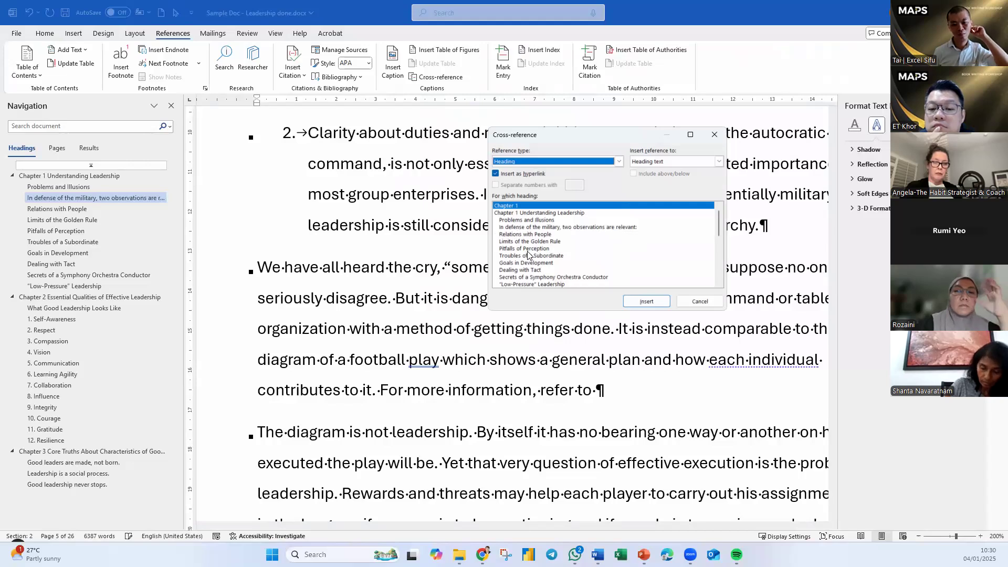
drag(723, 235, 721, 274)
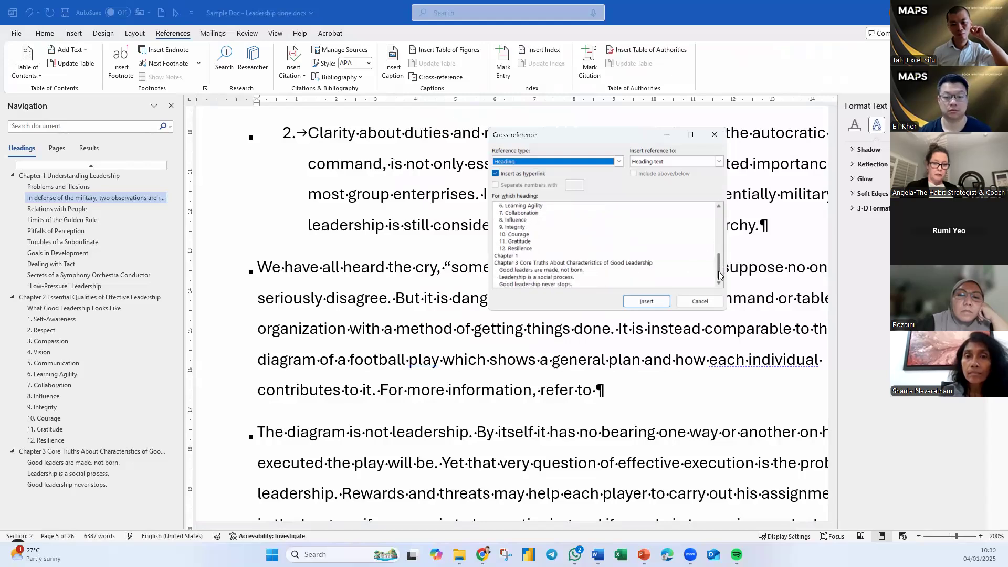
click(530, 278)
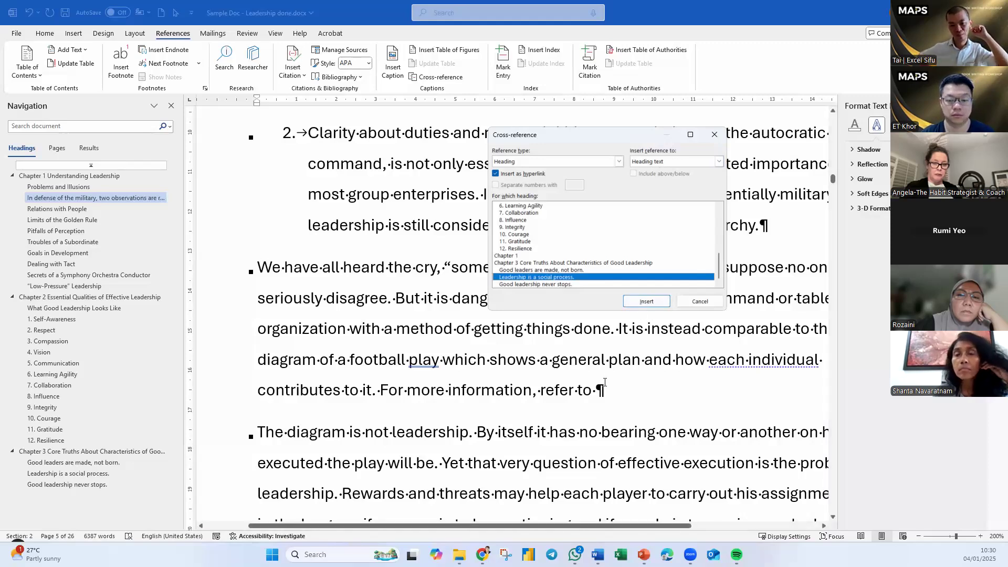
click(646, 302)
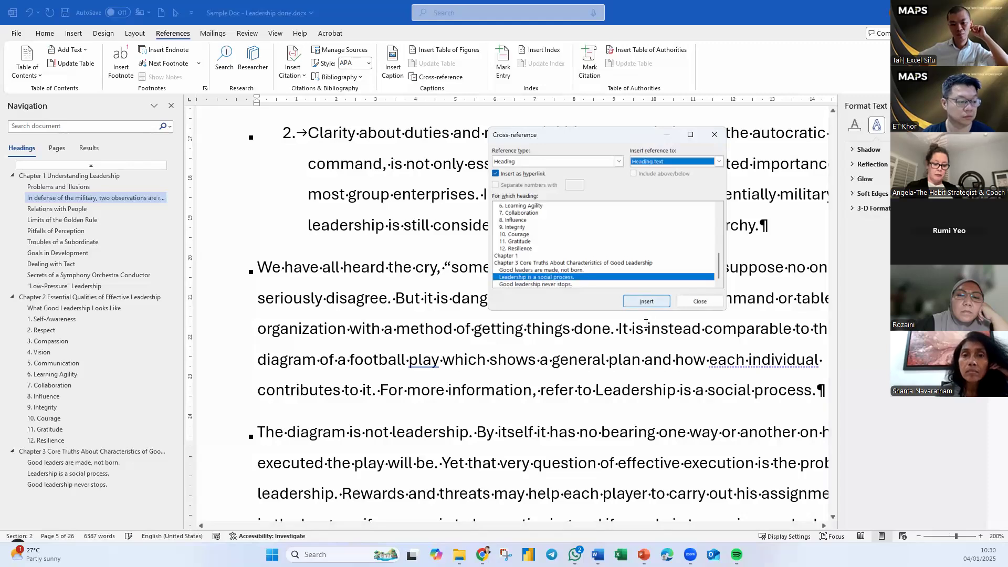
Step: Enclose the inserted heading cross-reference in double quotation marks
scroll(656, 363, down, 3)
drag(577, 134, 541, 294)
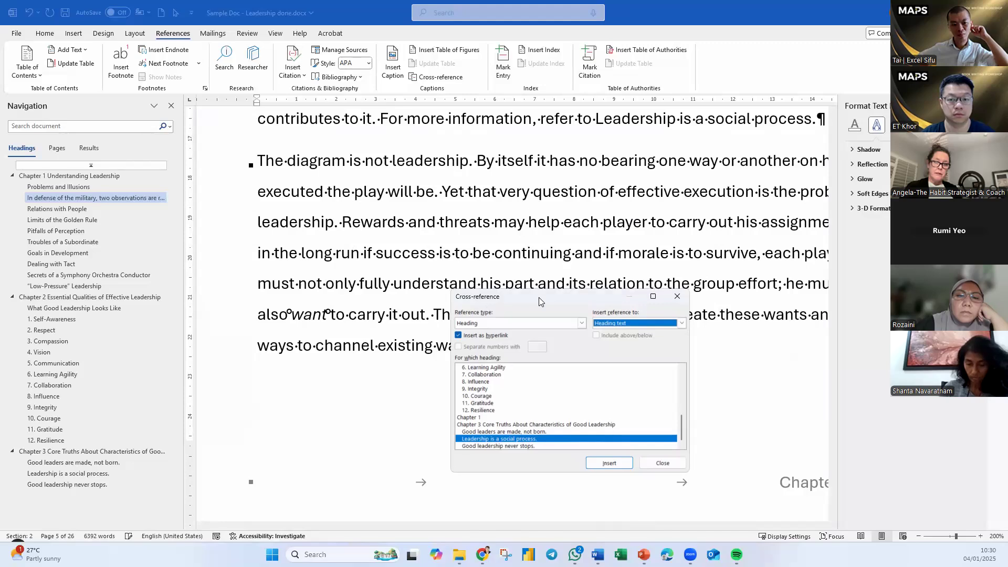
scroll(457, 234, up, 1)
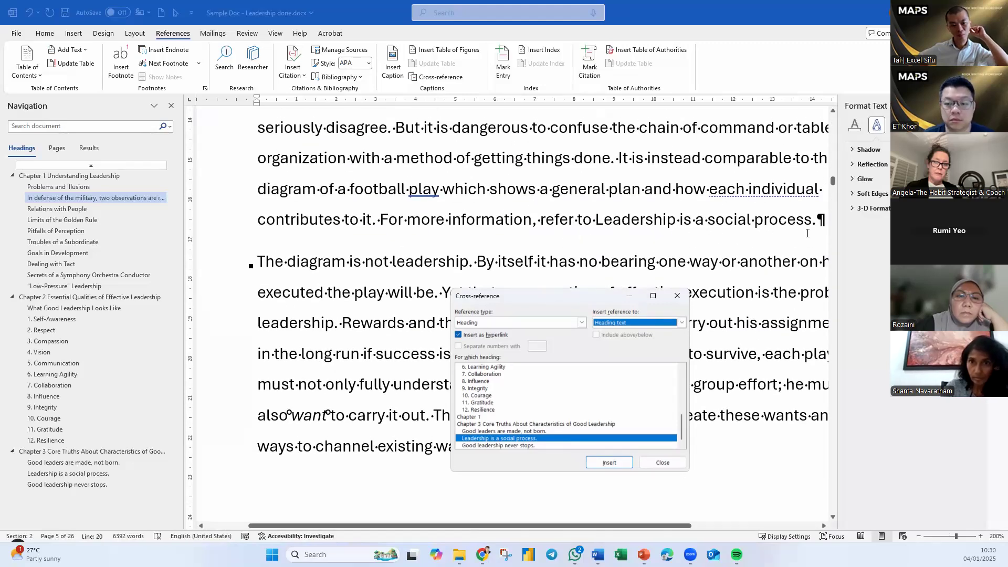
click(595, 219)
text(")
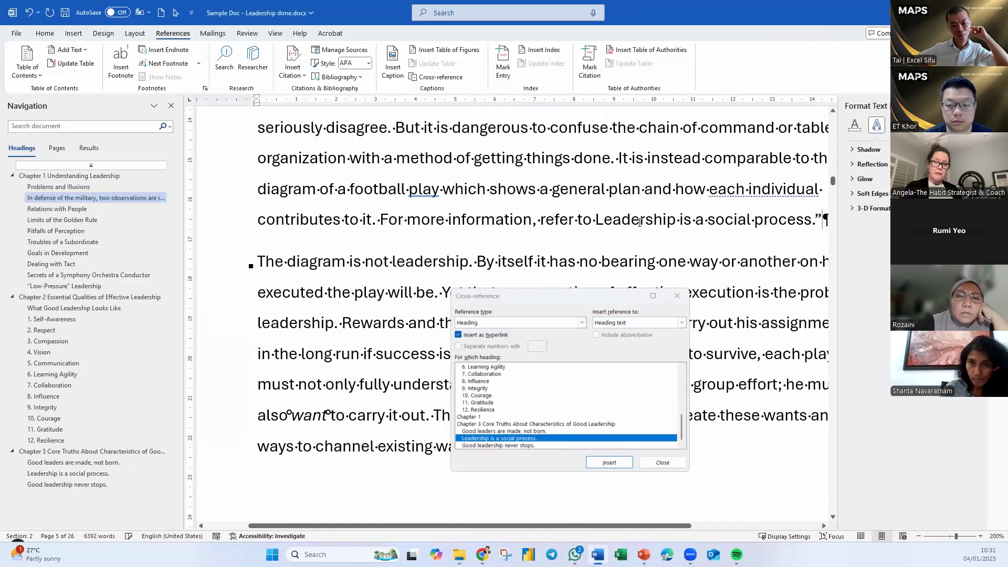
click(596, 220)
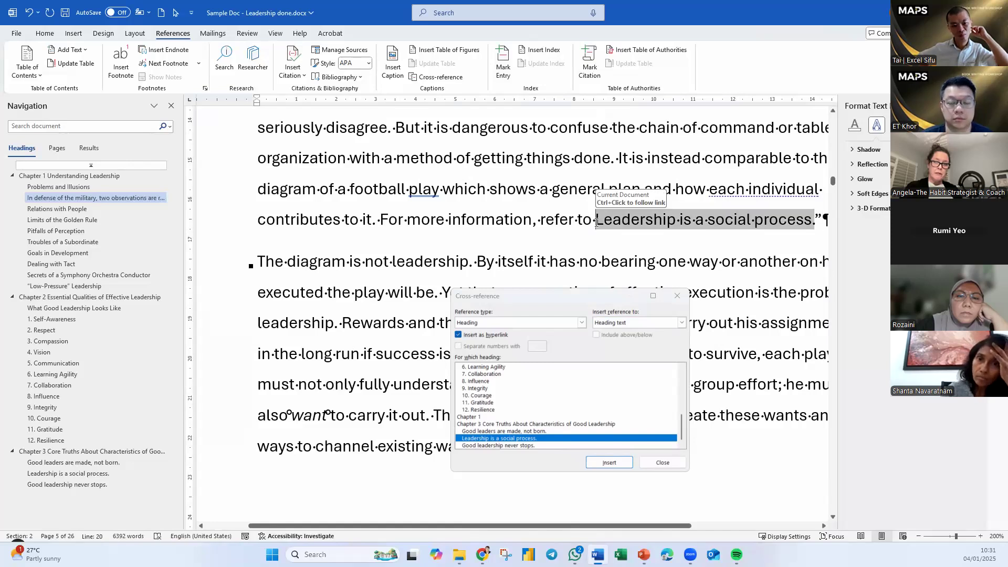
text(")
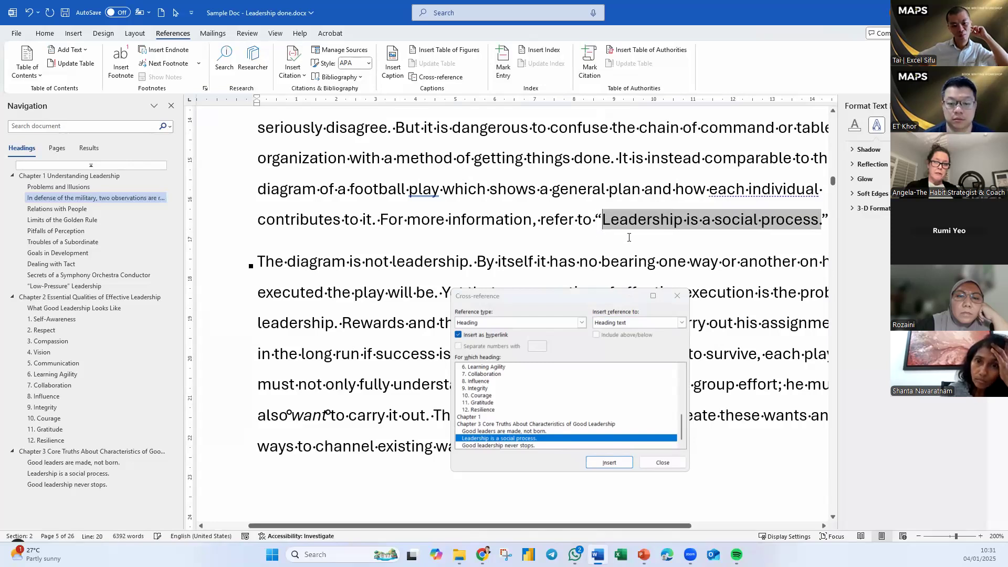
Step: Add "On page" after the closing quotation mark, followed by a cross-reference to the page number of "Leadership is a social process."
click(832, 223)
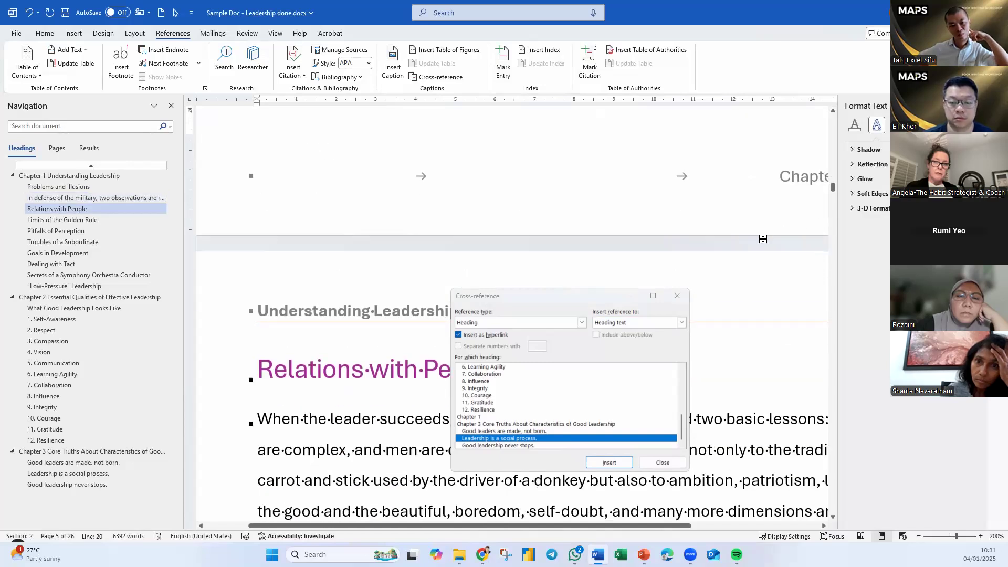
scroll(717, 342, up, 10)
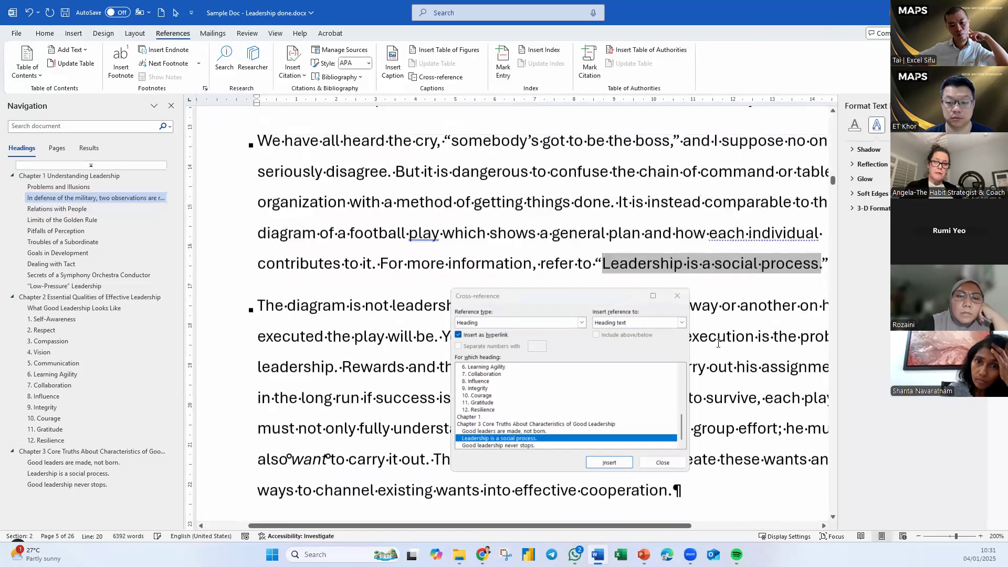
click(828, 268)
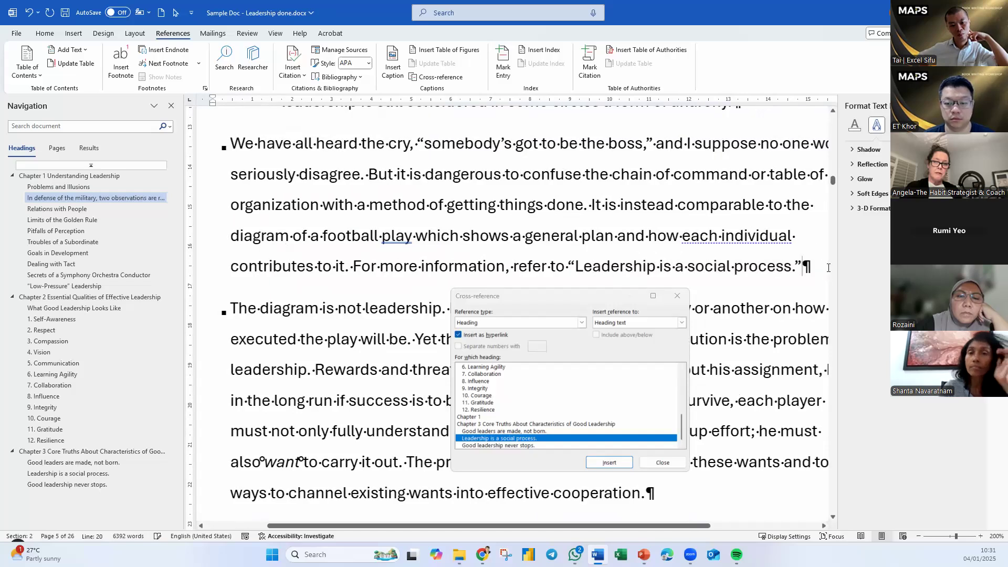
text(On page)
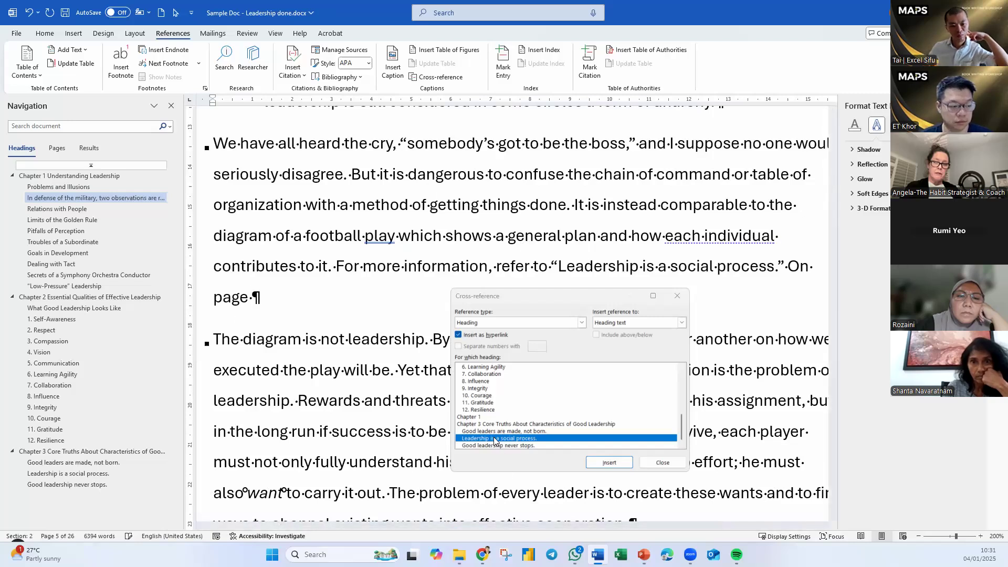
drag(506, 297, 380, 274)
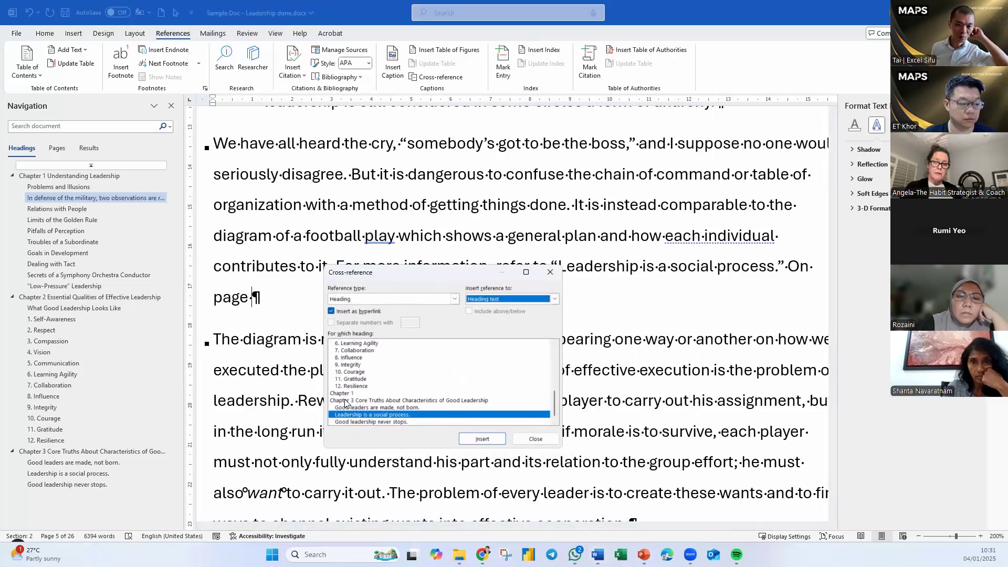
click(527, 298)
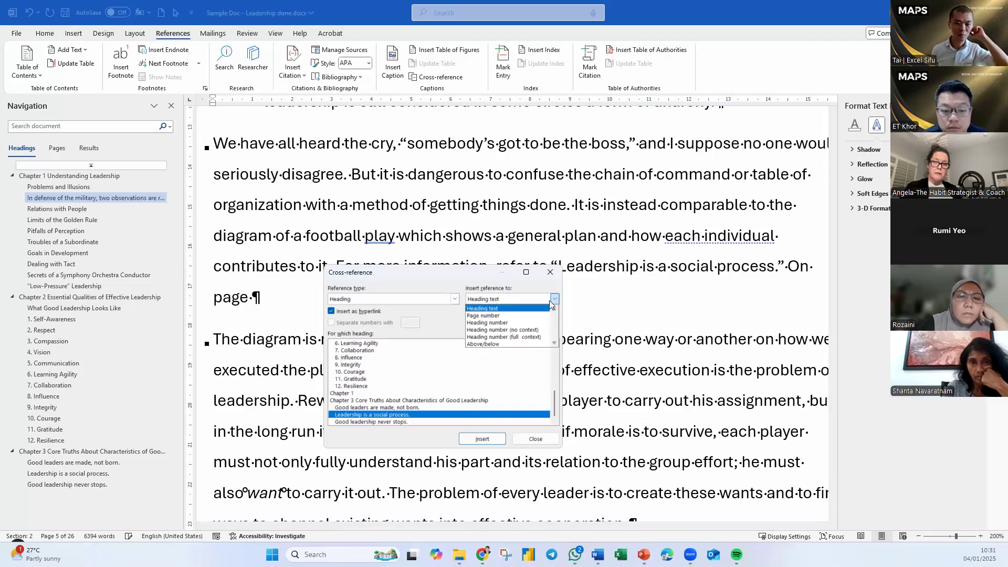
click(514, 316)
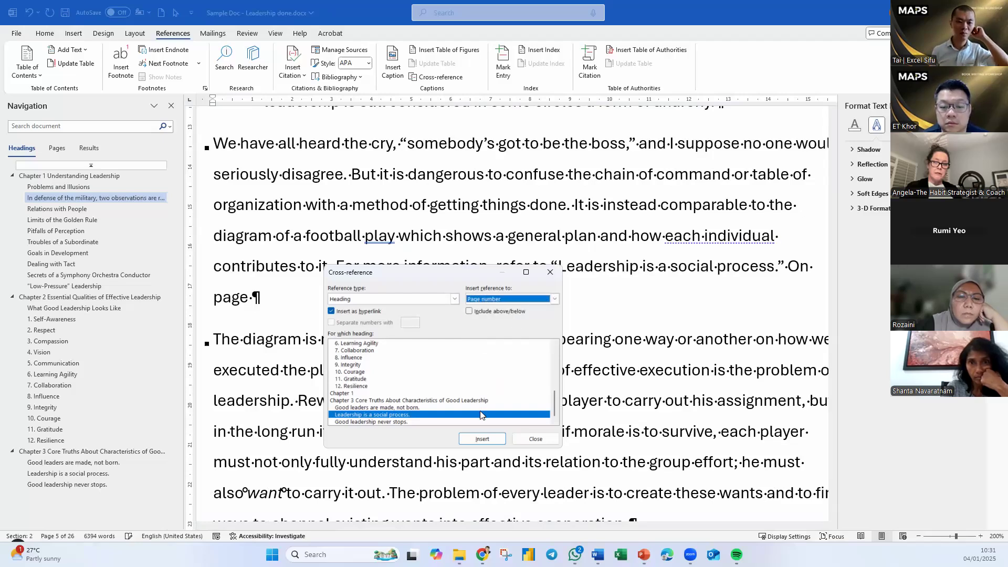
click(490, 440)
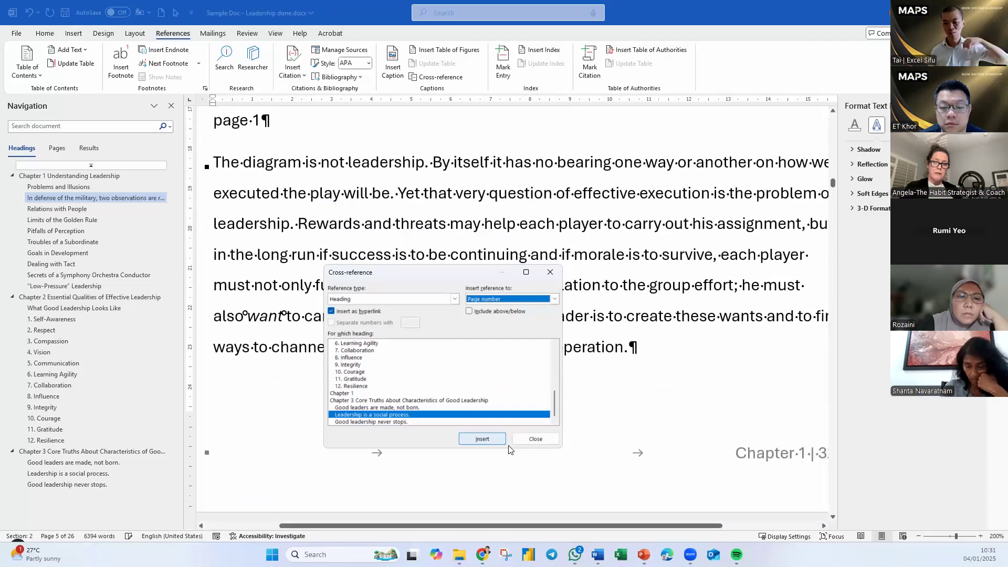
Step: Close the Cross-reference dialog and update the page-number field after "On page"
click(536, 439)
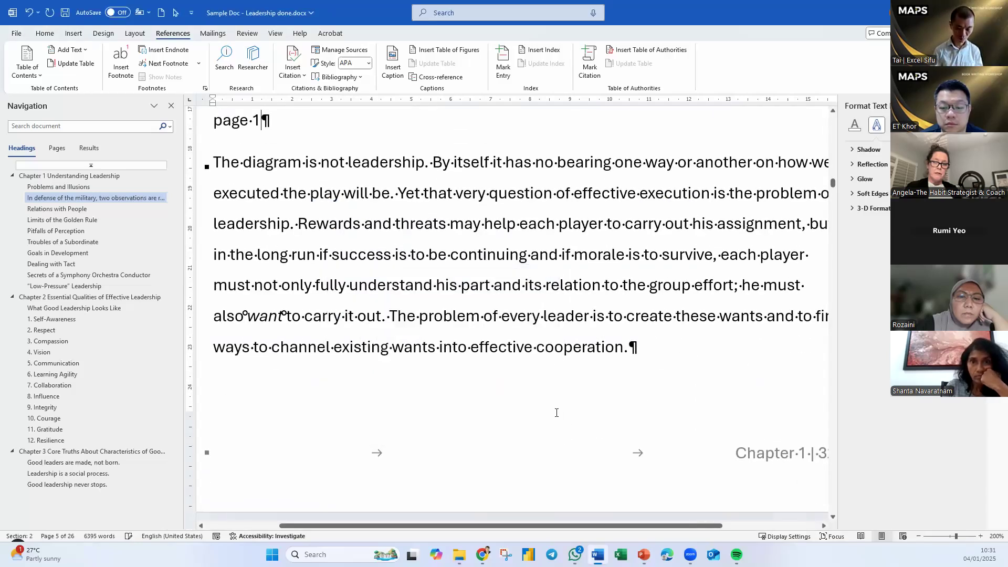
scroll(536, 291, up, 3)
scroll(536, 291, up, 1)
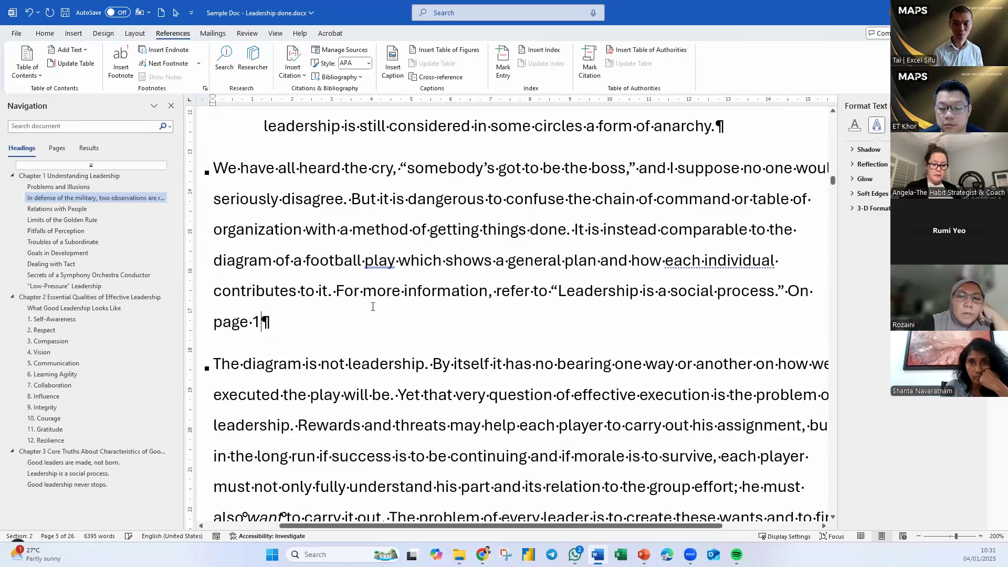
ctrl+scroll(379, 319, down, 9)
scroll(379, 318, up, 3)
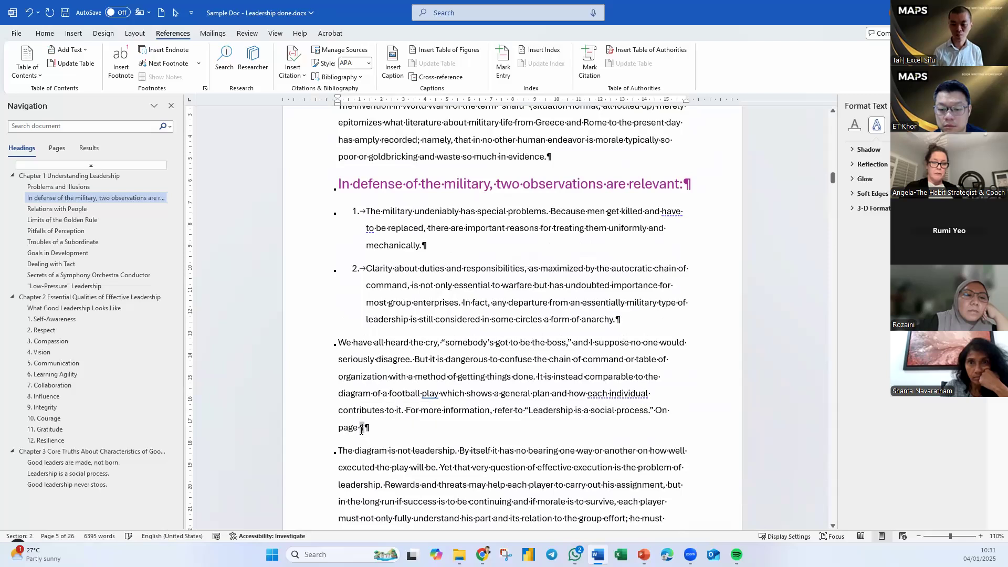
right_click(362, 427)
click(425, 362)
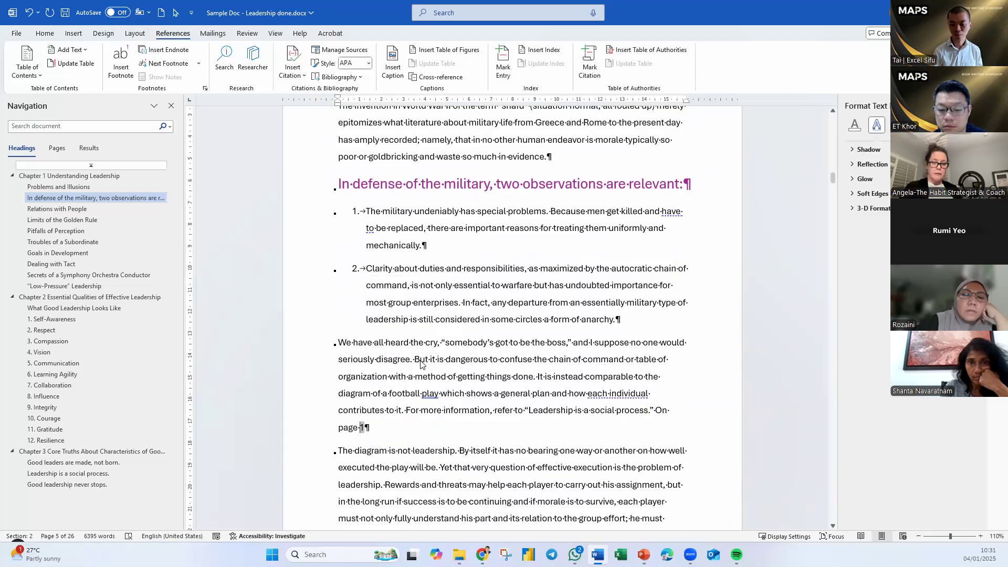
scroll(494, 385, up, 4)
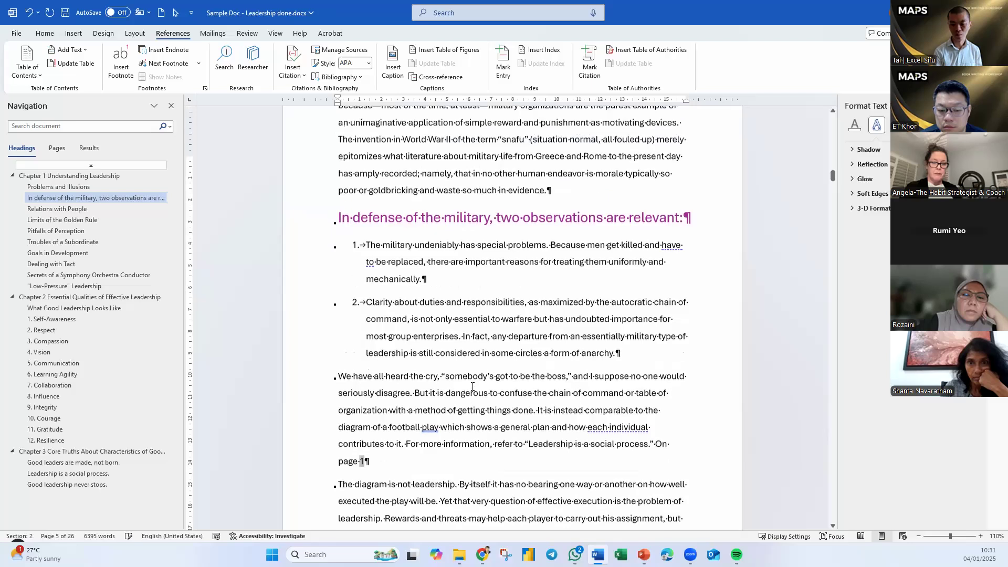
scroll(477, 387, down, 2)
scroll(476, 388, down, 3)
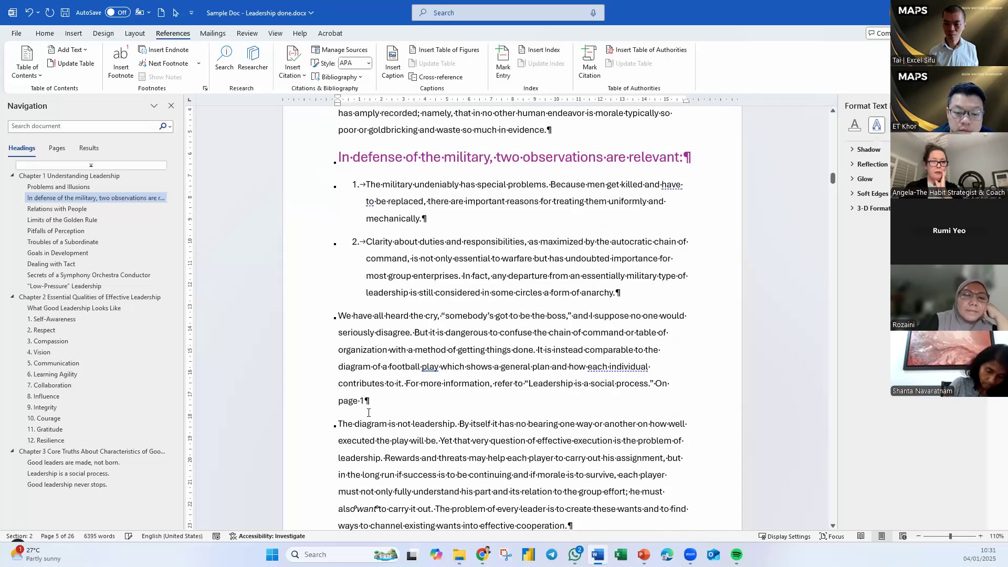
Step: Insert a StyleRef field for Heading 2 before the referenced page number, using the option to insert the paragraph number in relative context
click(361, 402)
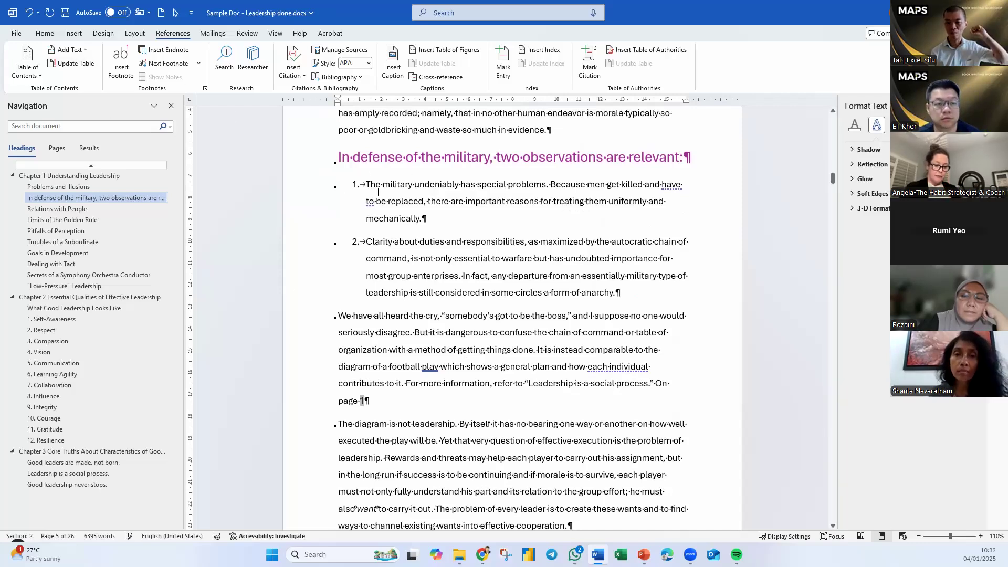
click(74, 33)
click(595, 73)
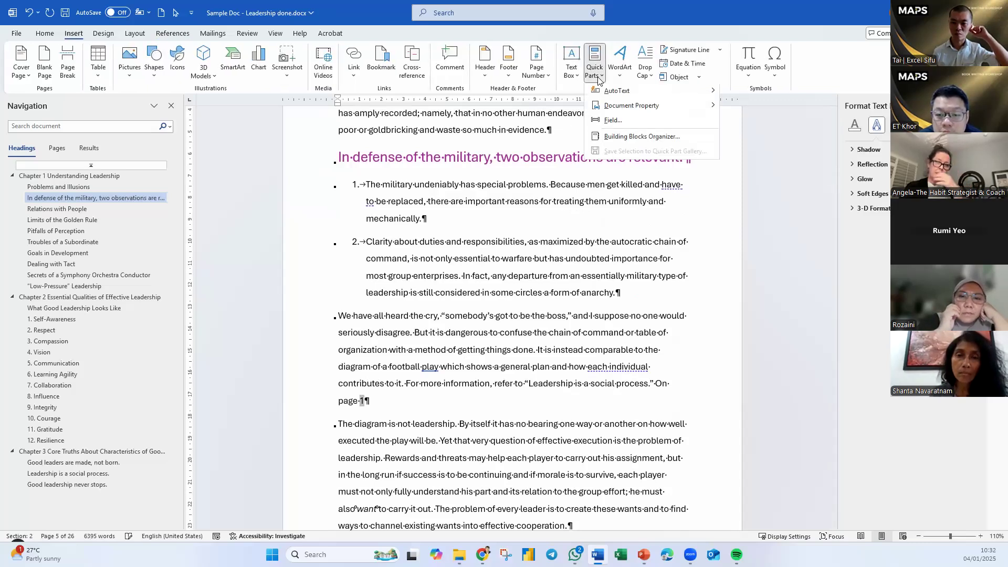
click(614, 122)
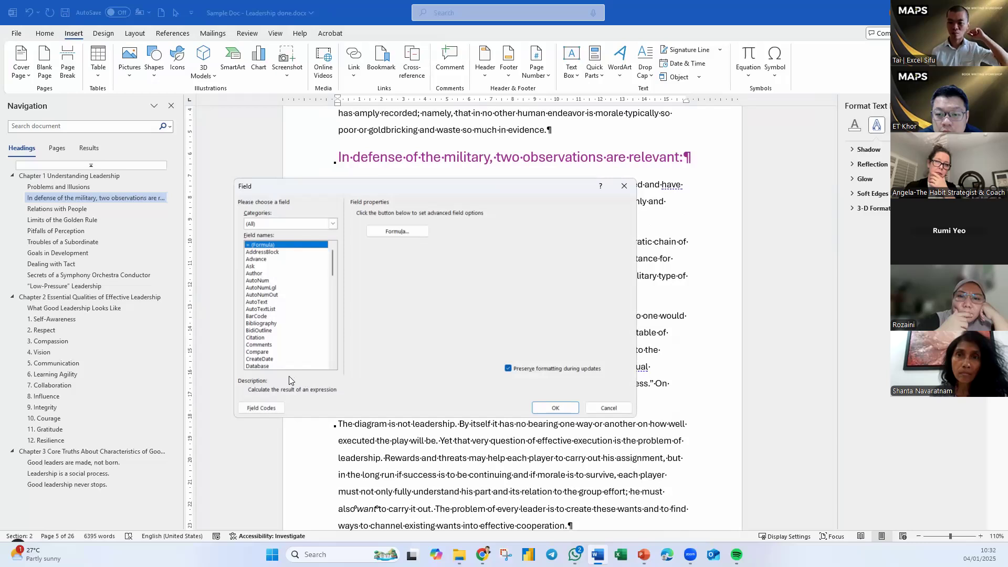
drag(330, 257, 334, 350)
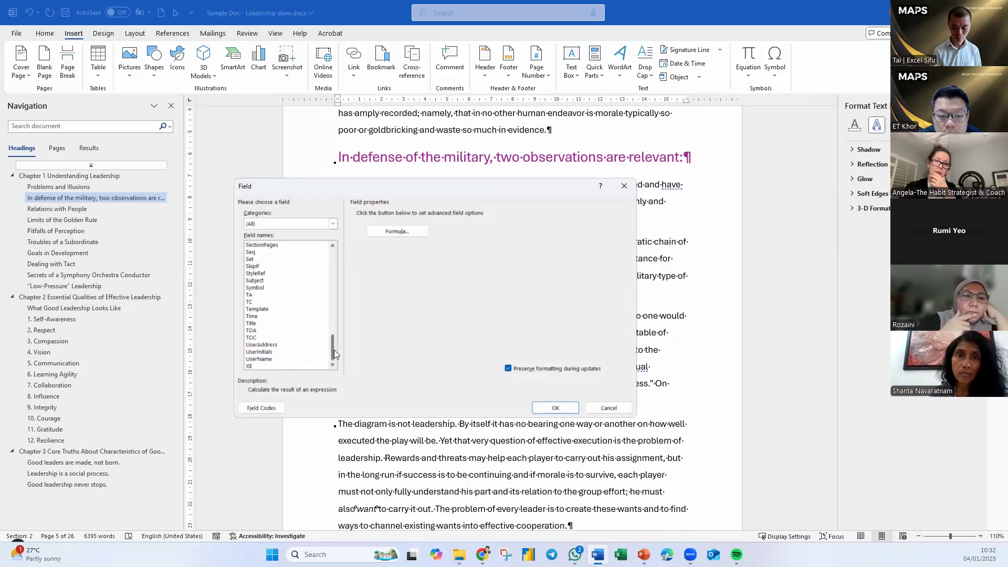
click(264, 274)
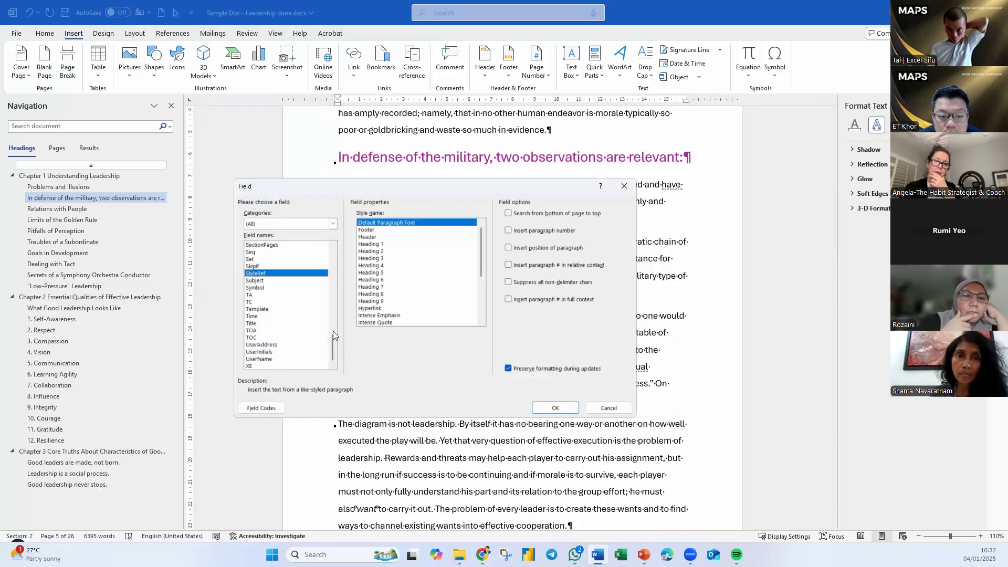
click(379, 251)
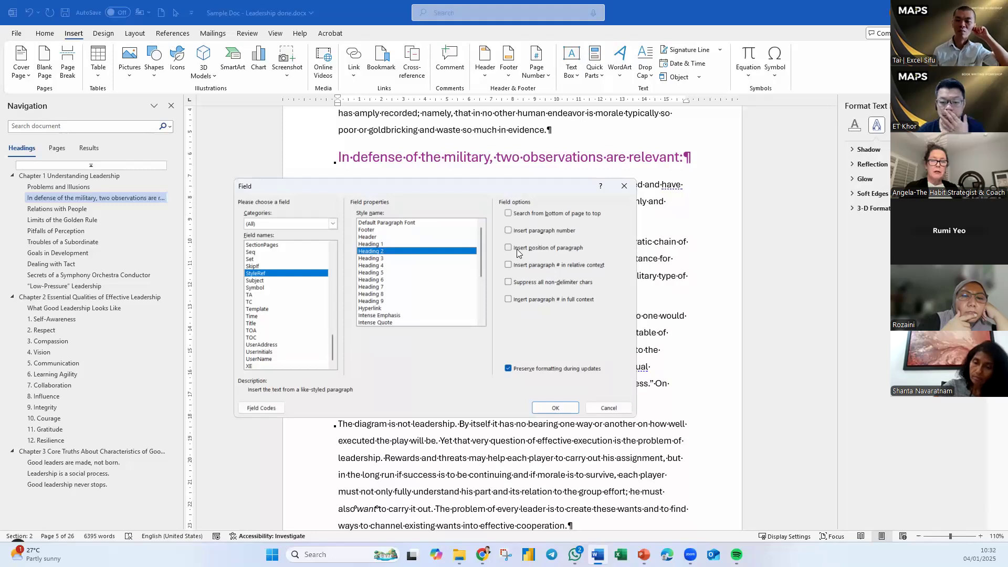
click(508, 265)
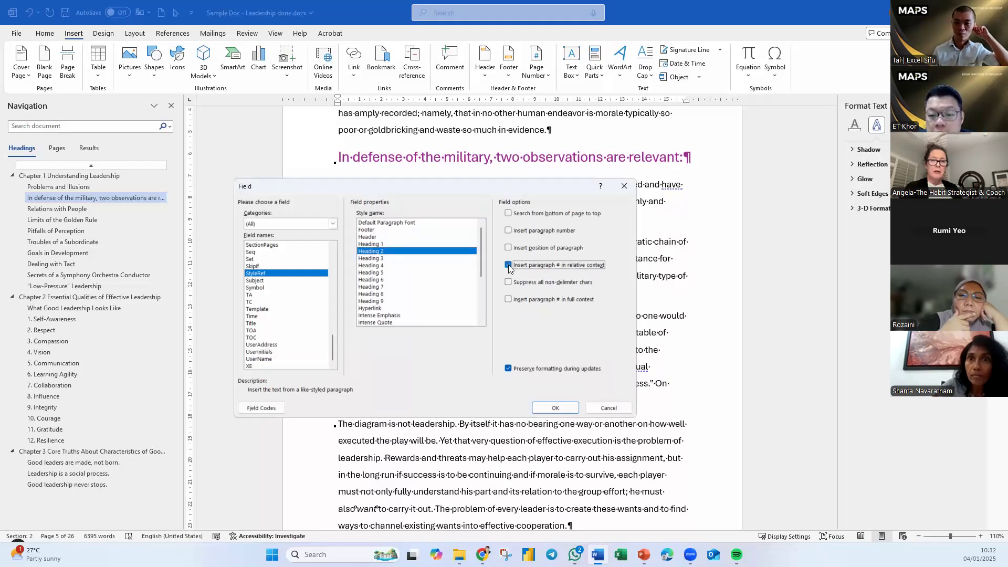
click(565, 406)
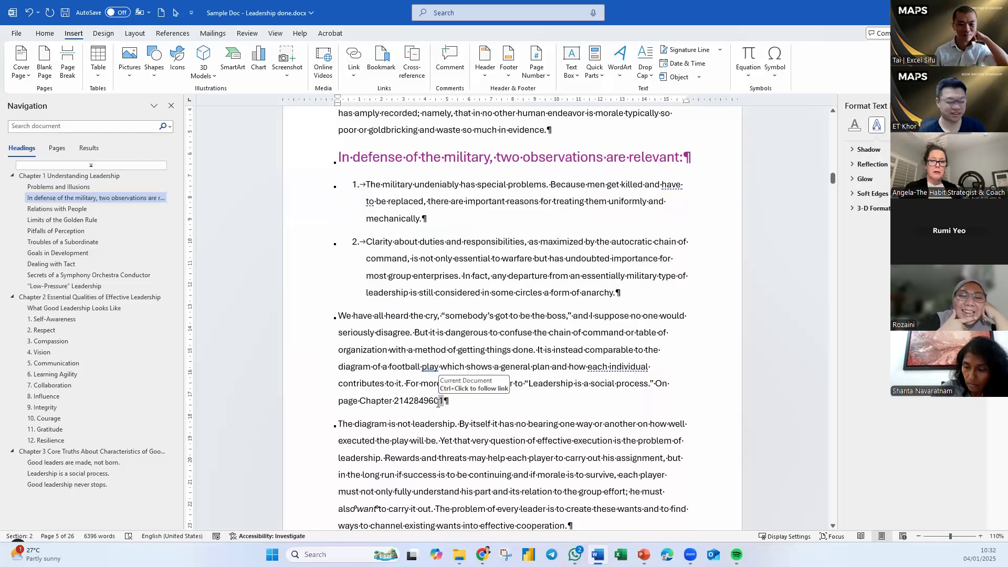
Step: Edit the page reference to read "Chapter 2 | 1" and put the "For more information" sentence in its own paragraph
drag(439, 401, 400, 402)
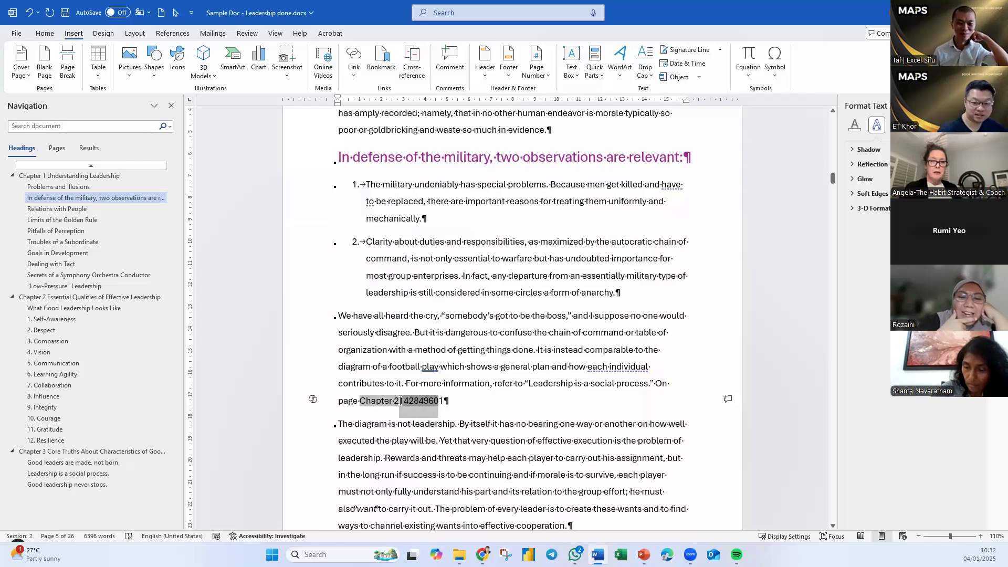
key(Delete)
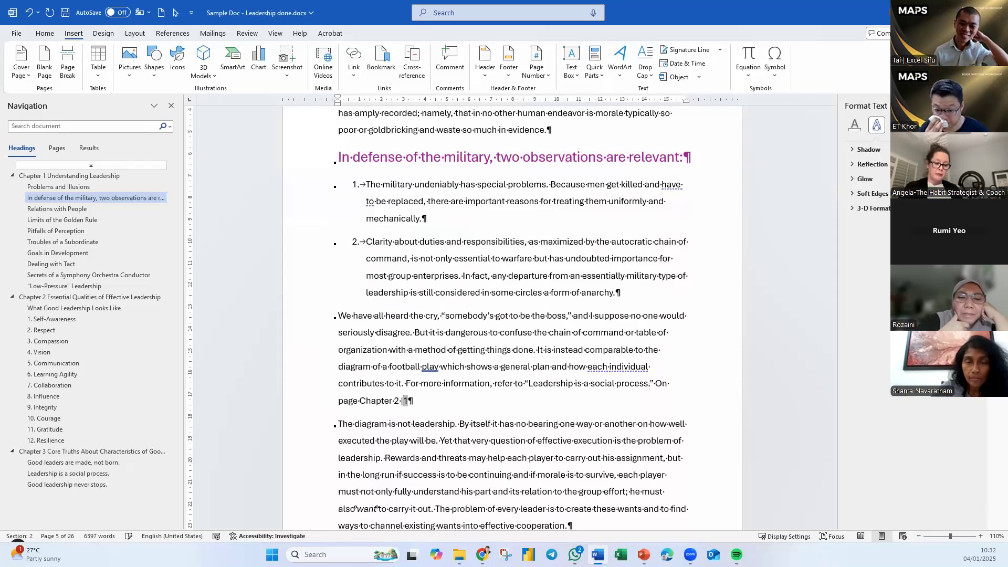
click(528, 497)
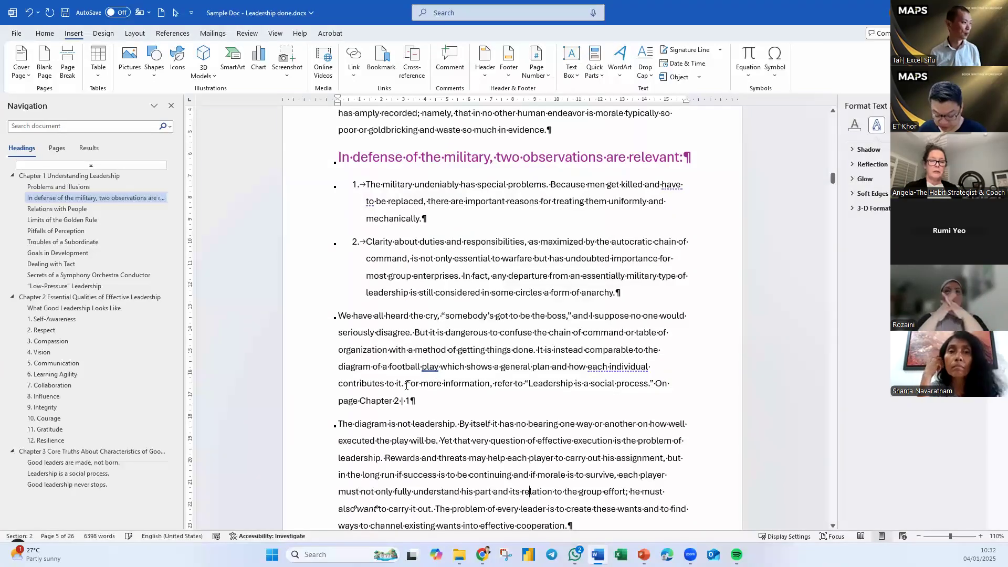
key(Return)
click(408, 464)
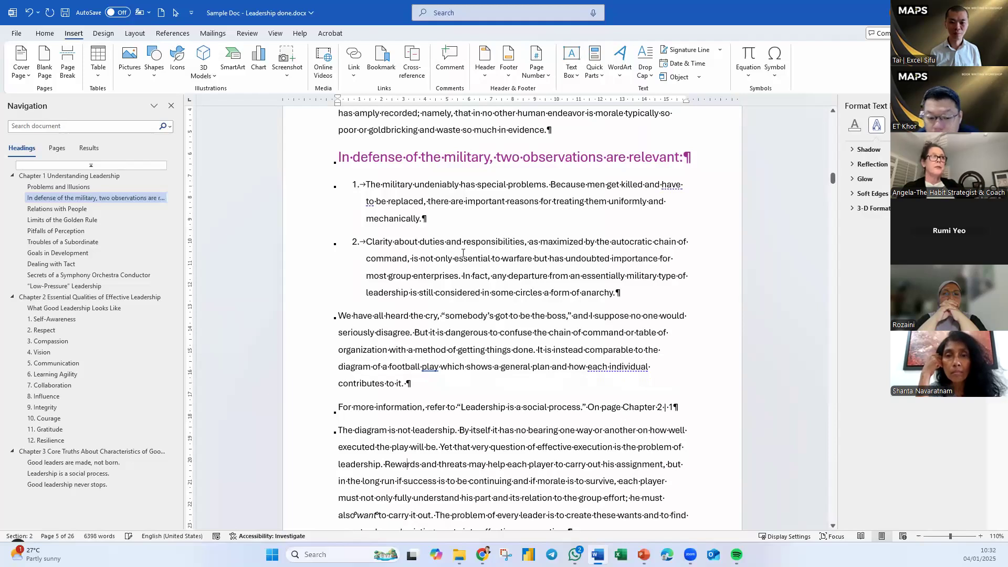
Step: Select the whole document and update all of its fields
right_click(671, 407)
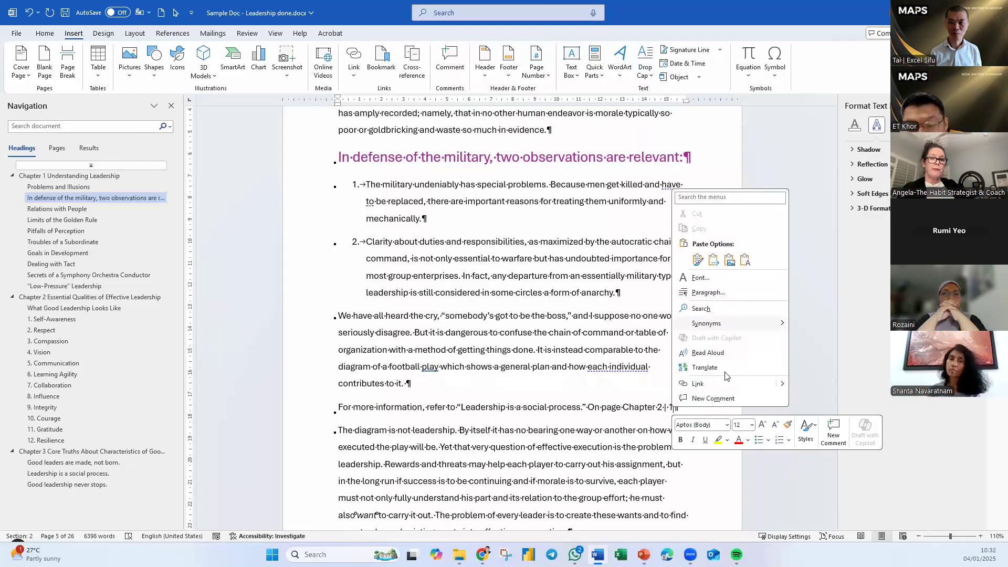
click(611, 435)
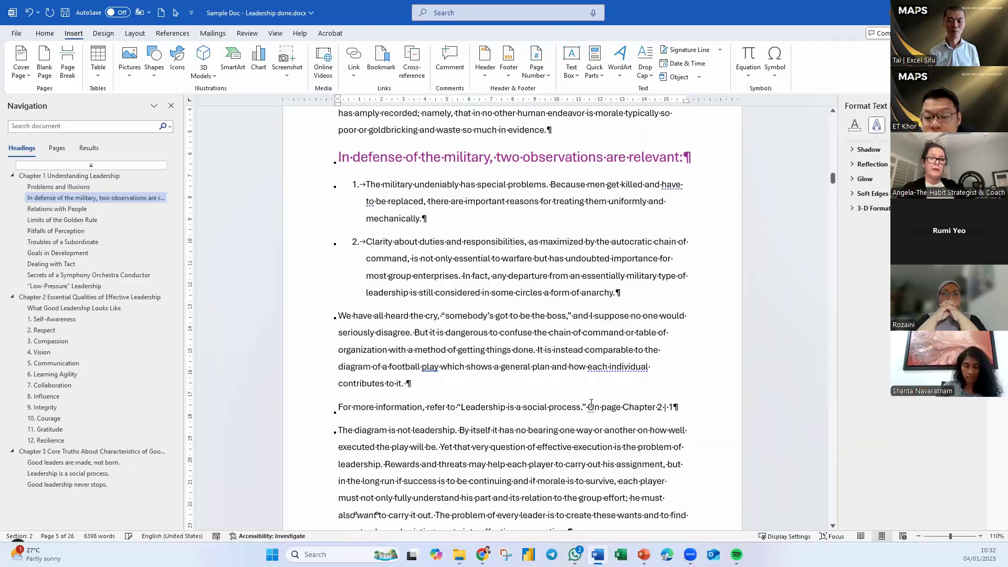
click(498, 339)
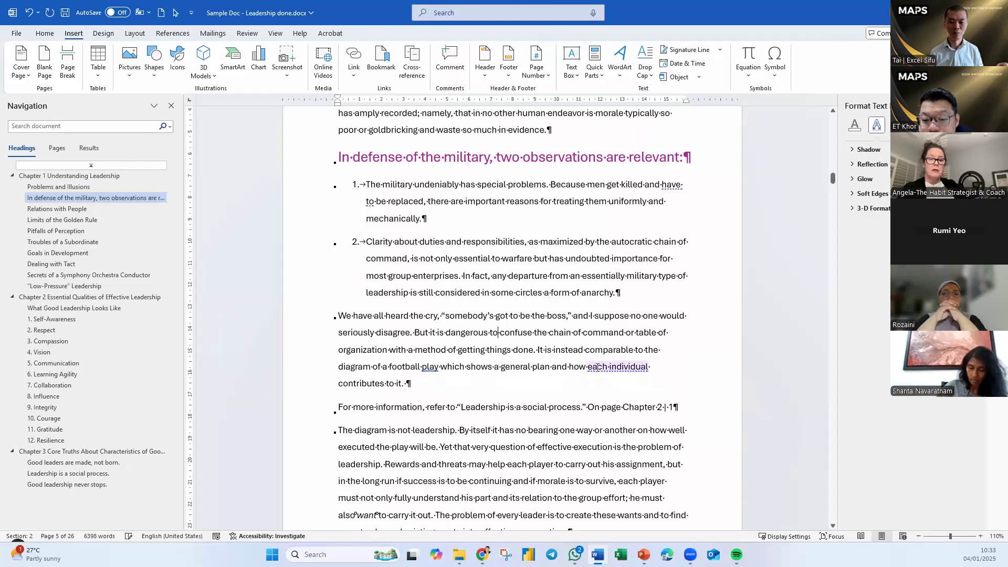
key(ctrl+a)
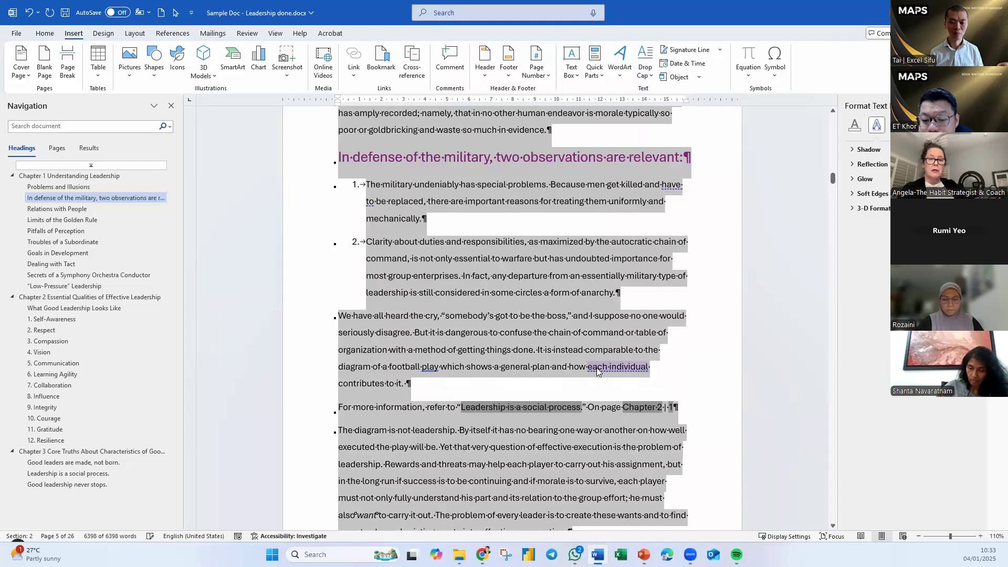
key(F9)
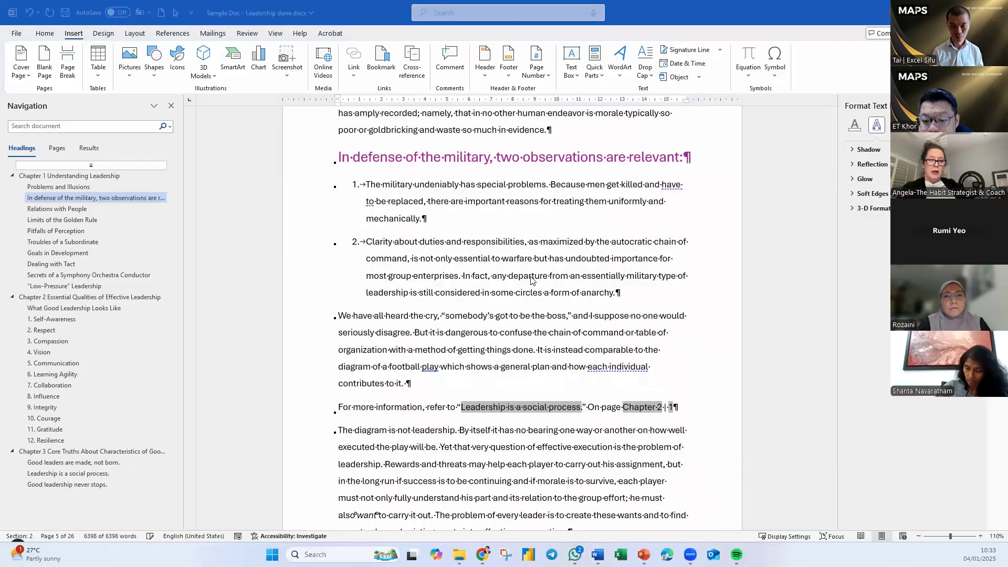
click(478, 273)
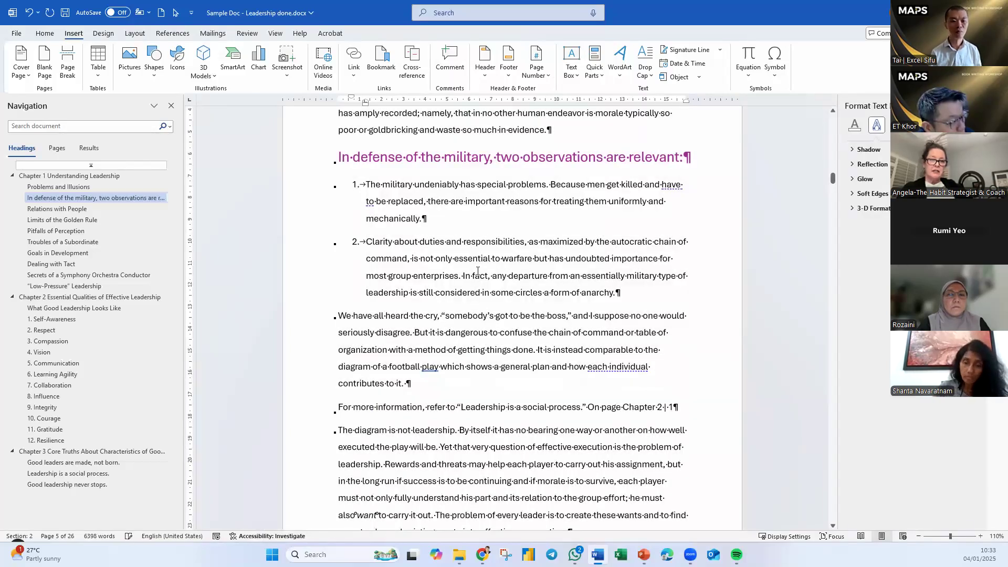
right_click(479, 268)
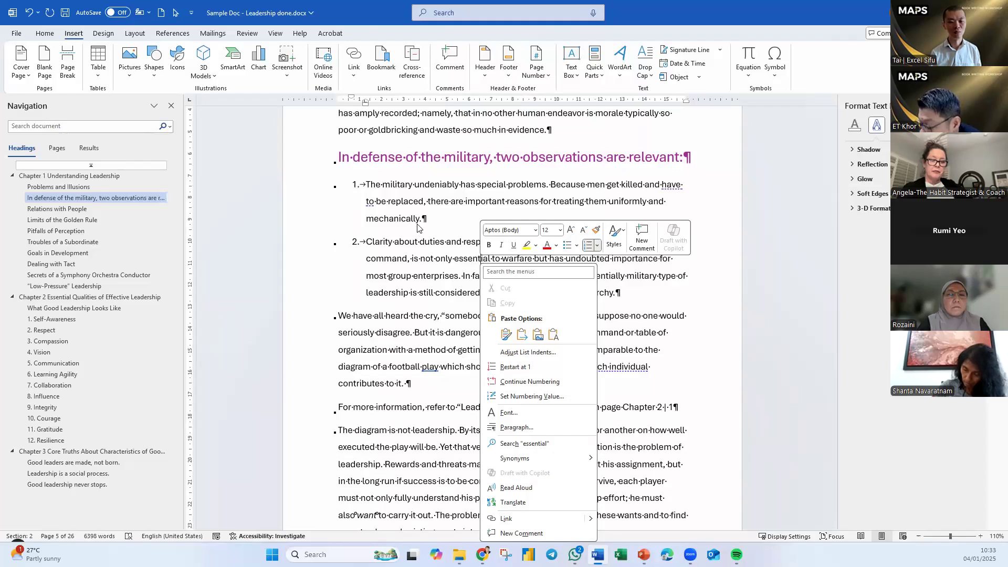
click(664, 412)
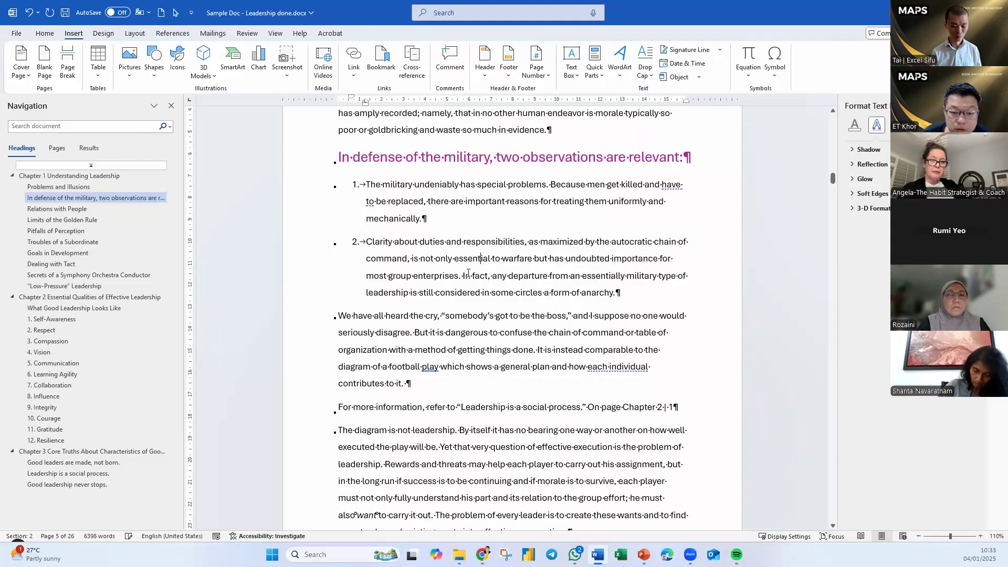
Step: Try to update the fields of the whole document again, choosing to update the entire table of contents
key(ctrl+a)
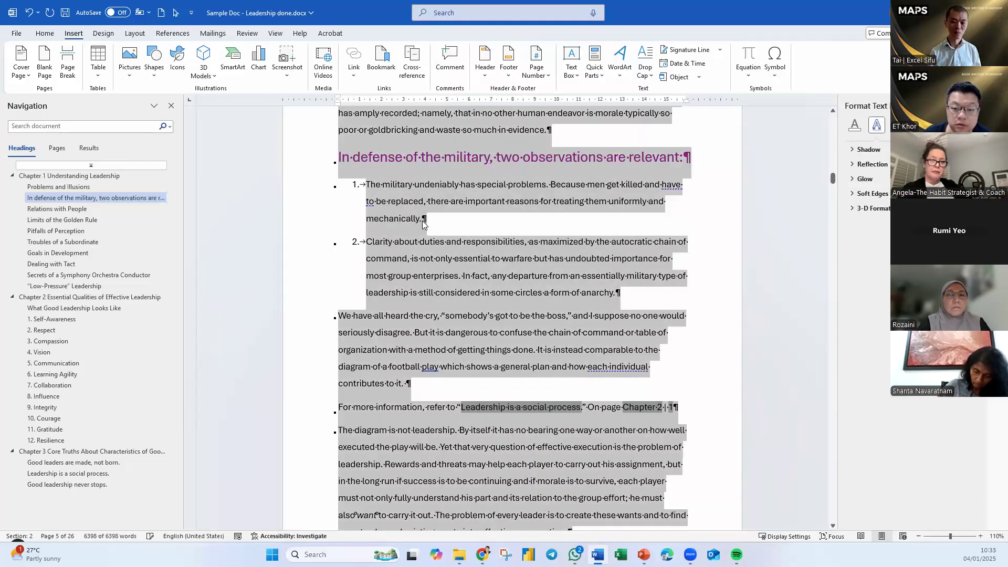
right_click(492, 409)
click(524, 337)
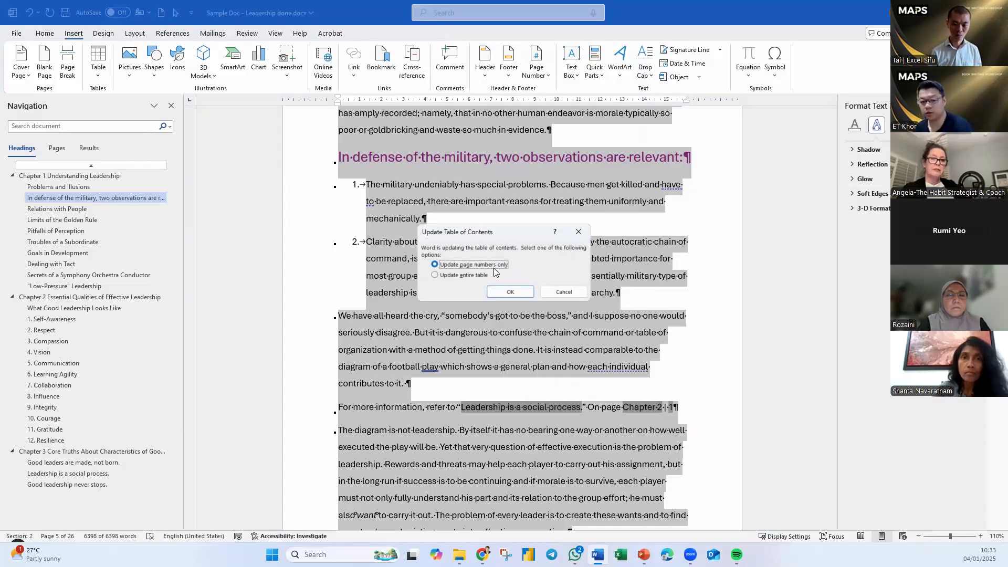
click(452, 276)
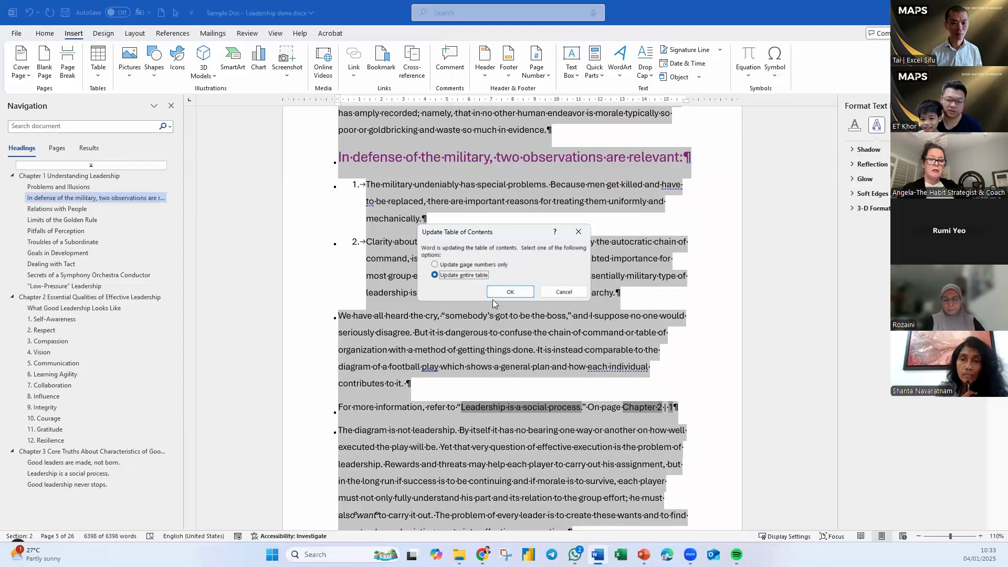
click(571, 294)
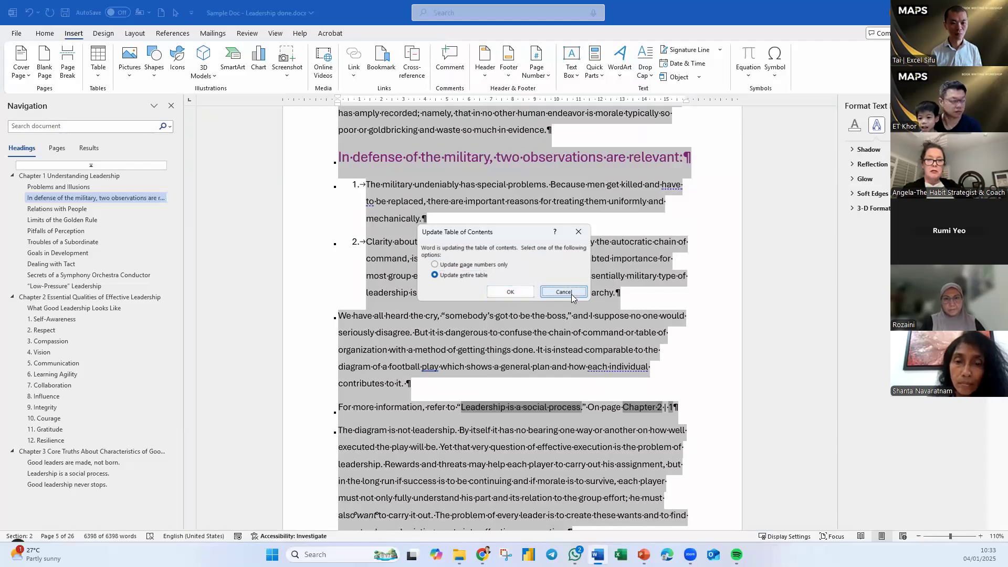
click(612, 416)
Step: Select the whole document and open the update options for its table of contents, leaving them without applying
scroll(617, 415, up, 2)
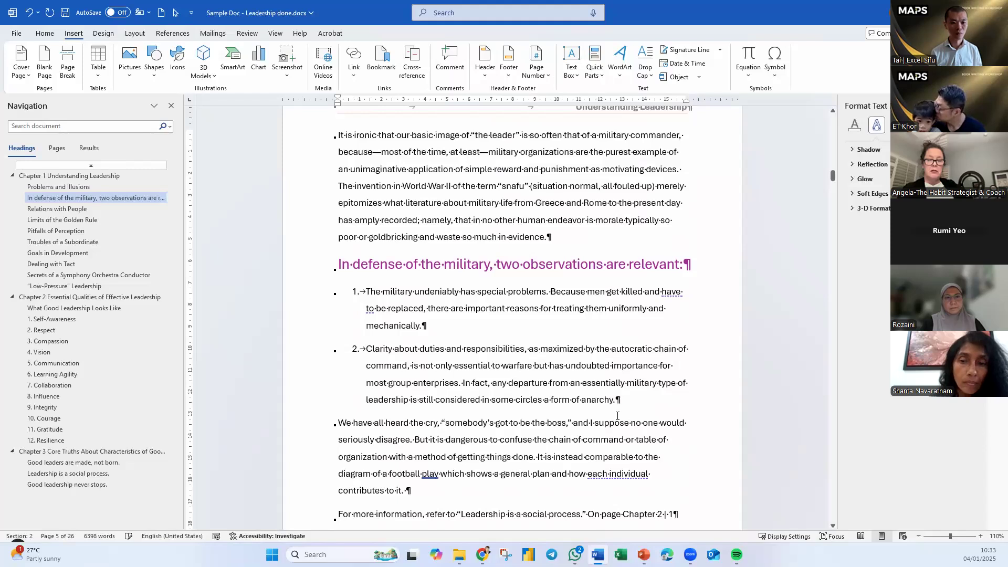
scroll(616, 419, down, 4)
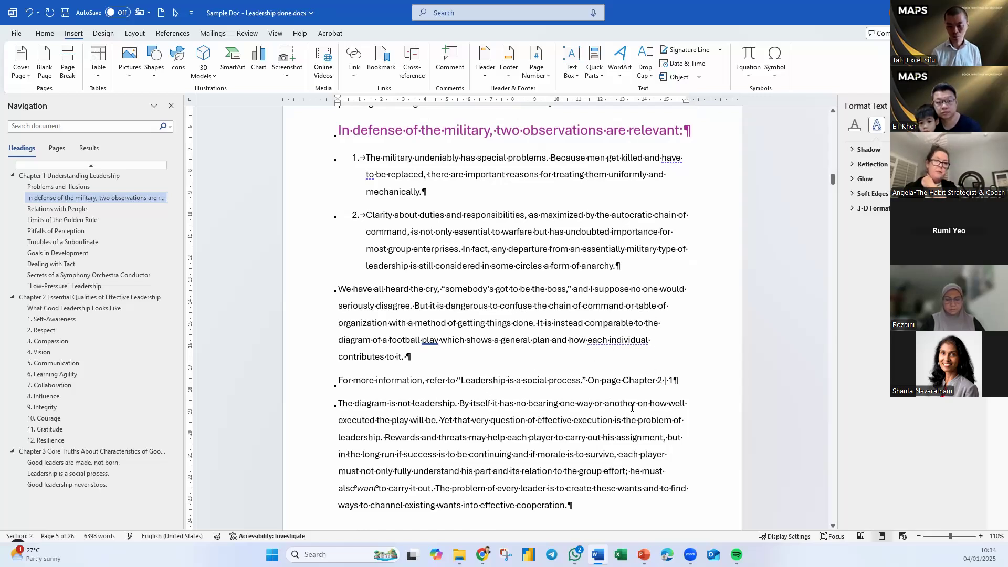
scroll(558, 425, down, 3)
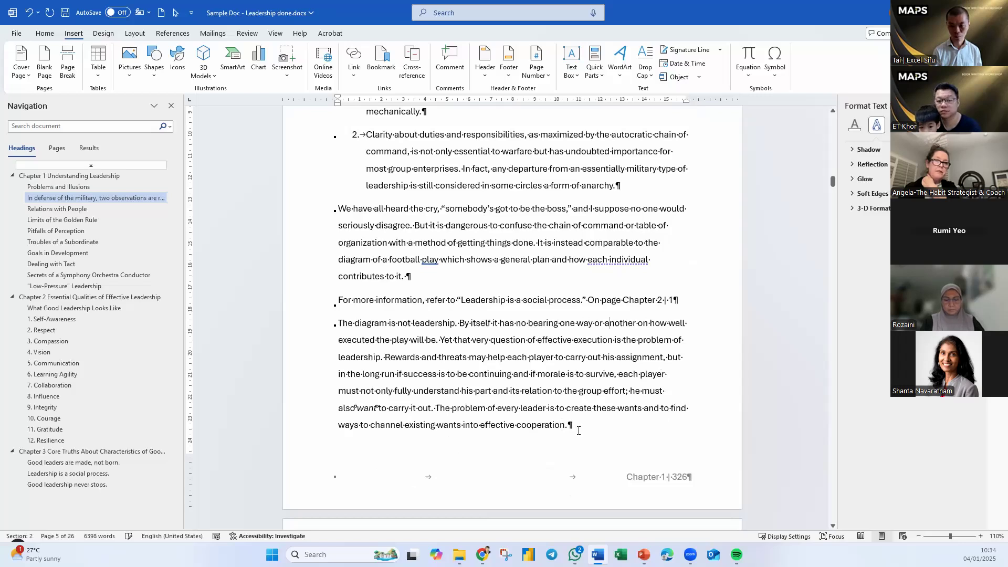
scroll(578, 429, down, 6)
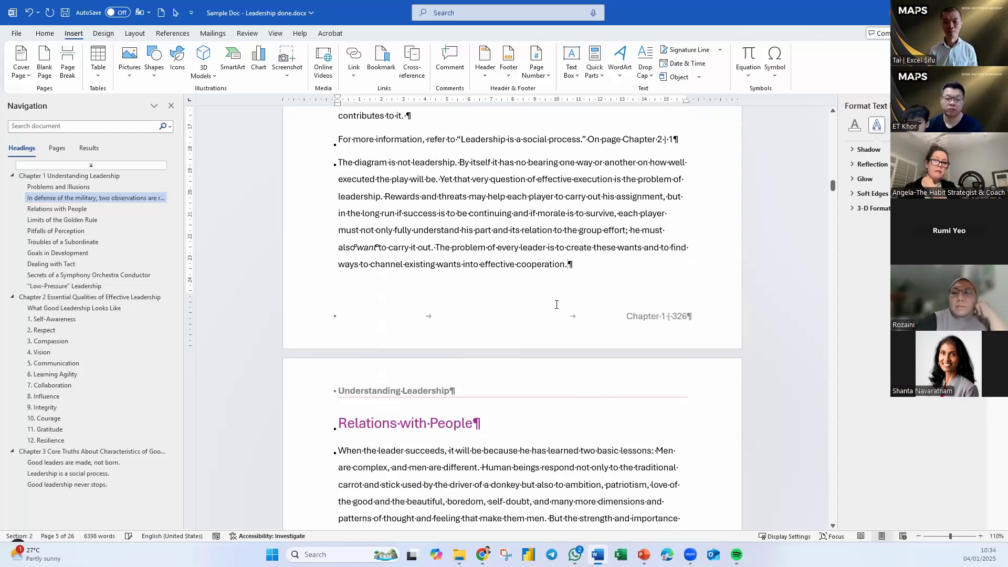
key(ctrl+a)
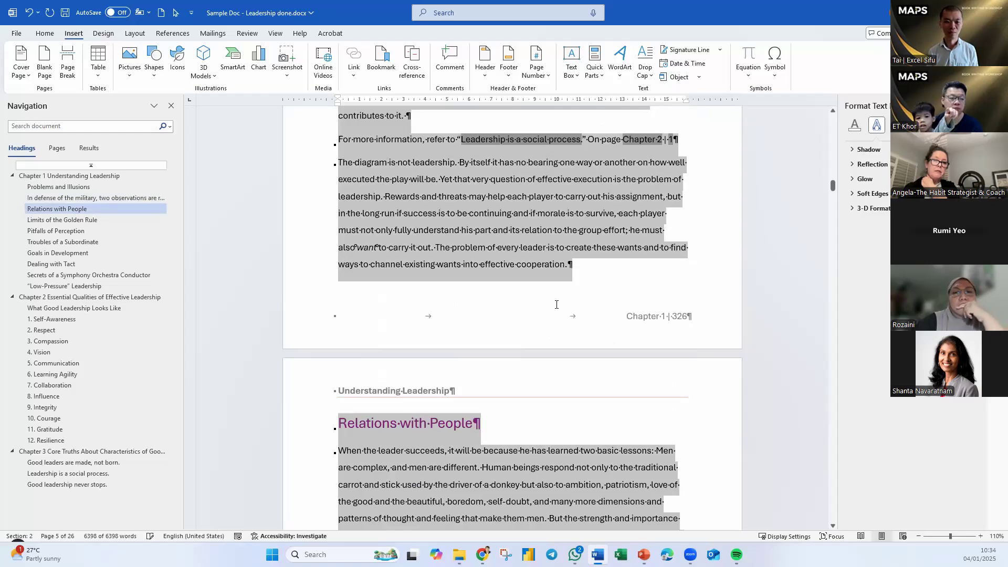
key(F9)
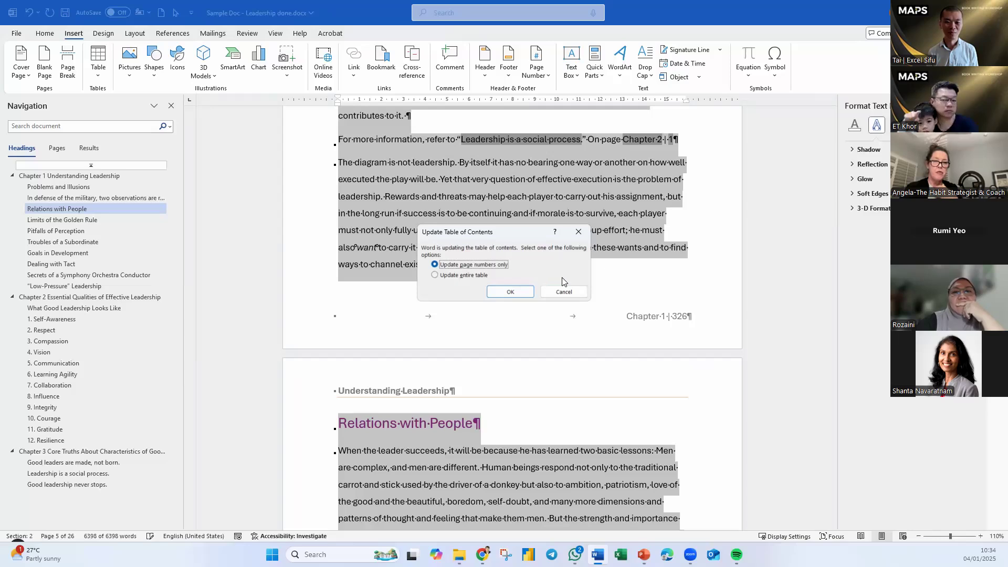
click(563, 292)
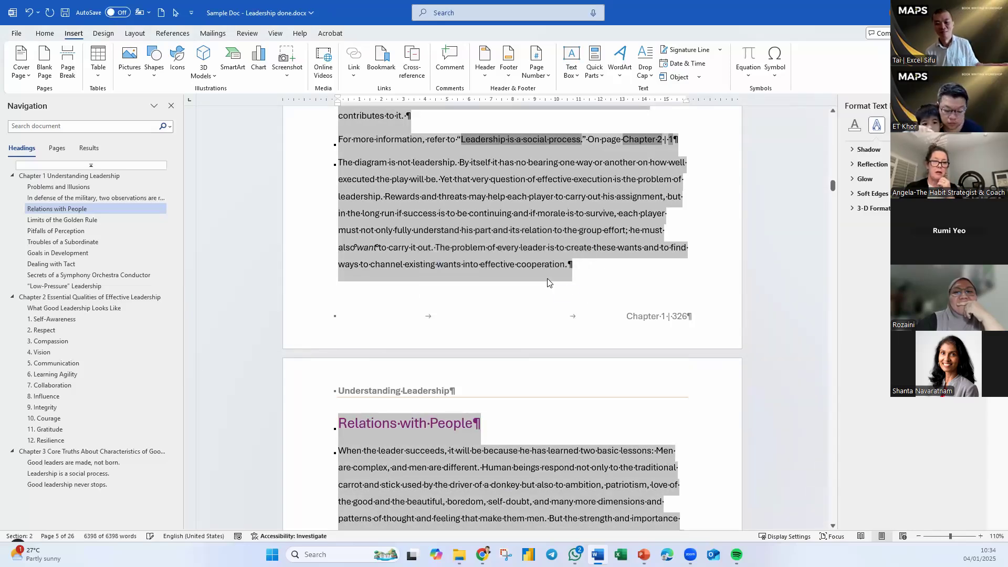
click(516, 247)
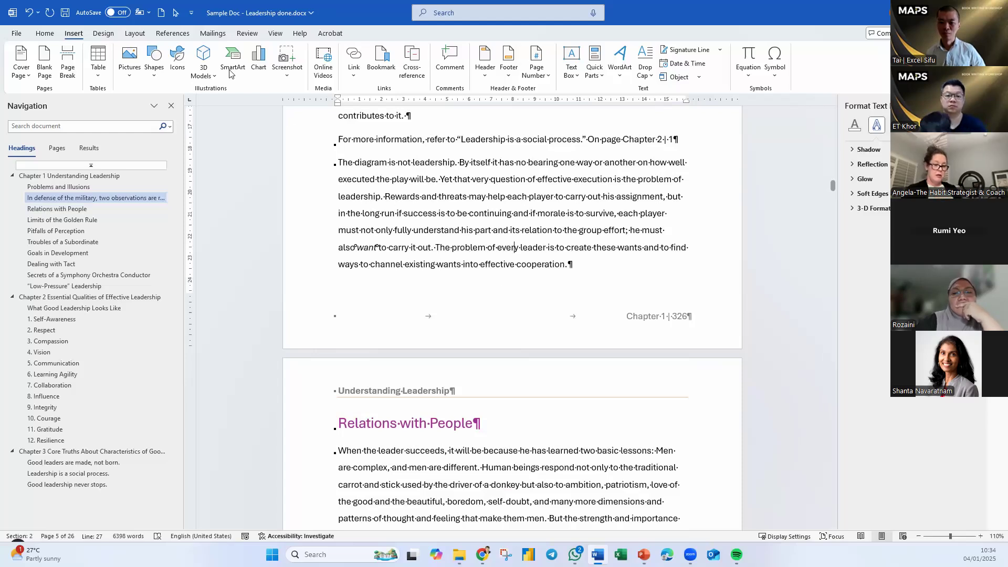
Step: Look at the form for creating a new APA citation source and leave it without adding one
click(169, 34)
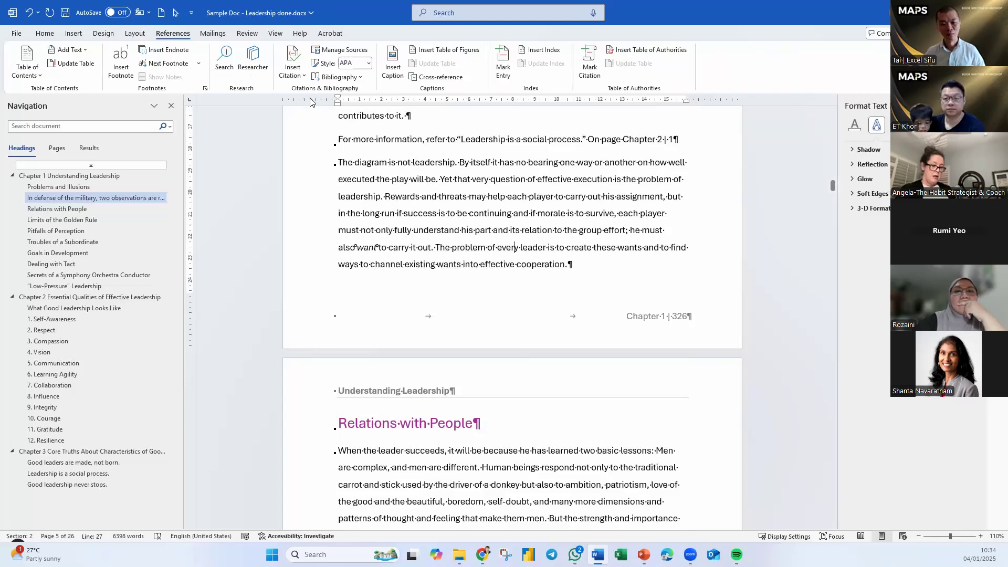
click(293, 77)
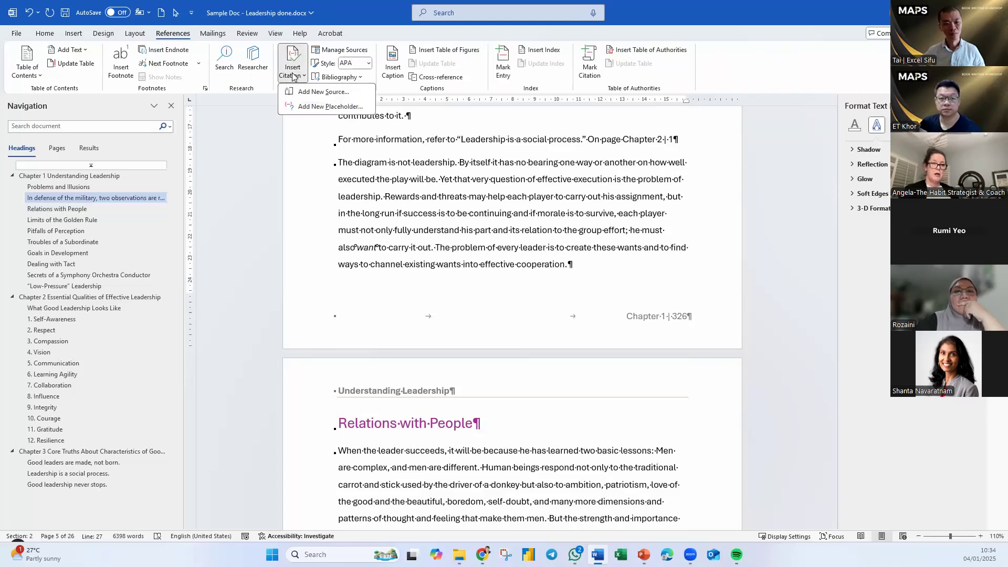
click(325, 93)
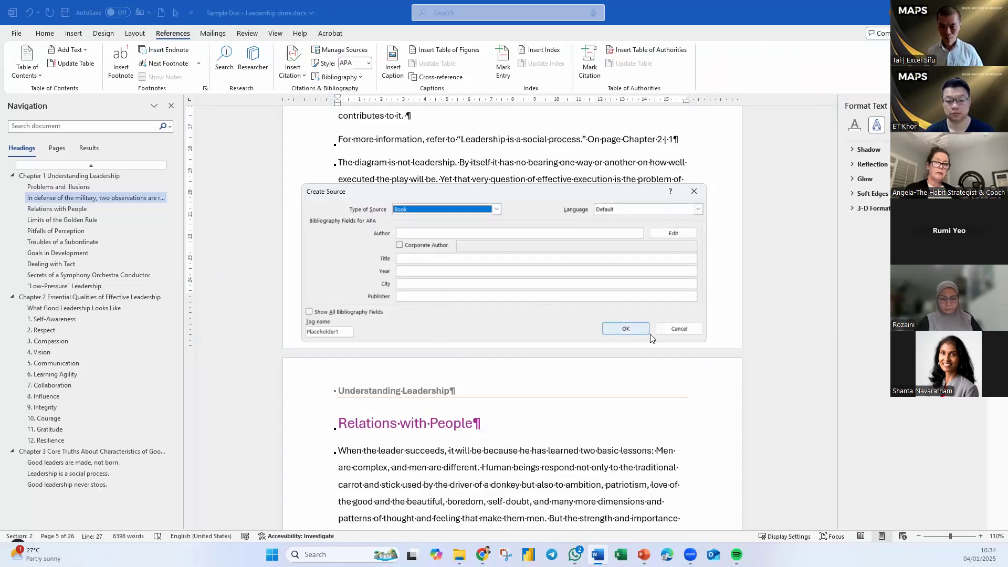
click(676, 329)
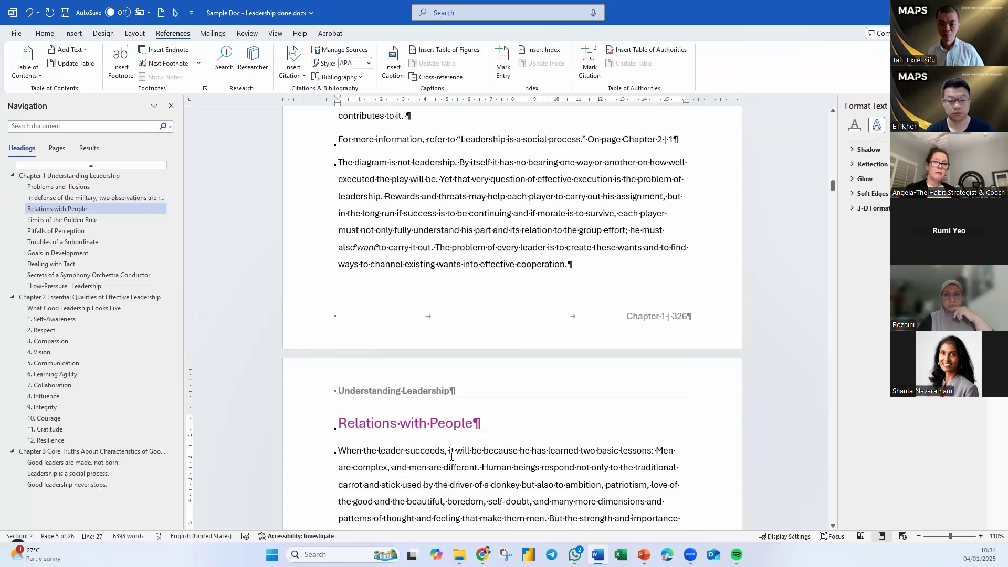
Step: Add the word "References" in the empty paragraph at the very end of the document
scroll(452, 457, down, 2)
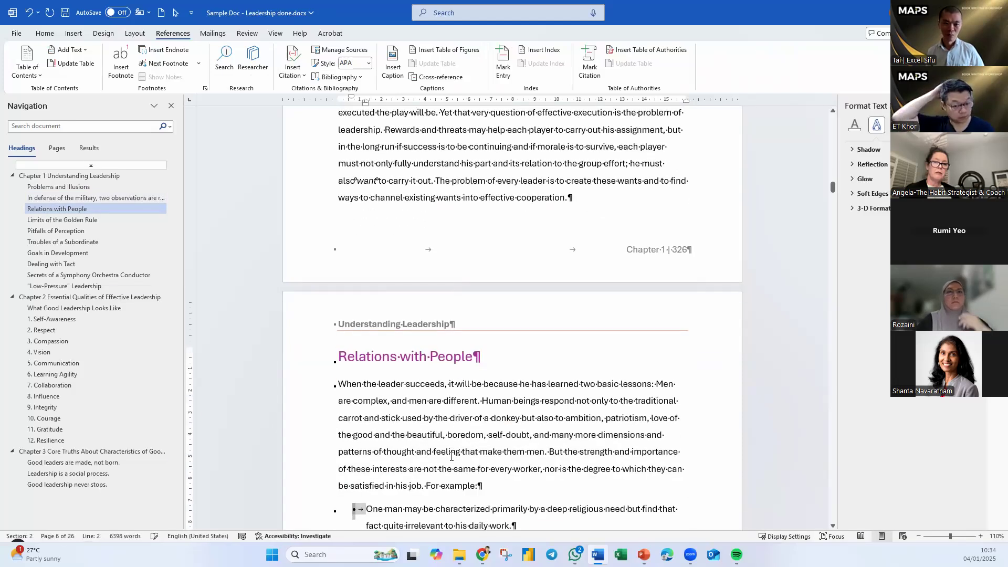
key(ctrl+End)
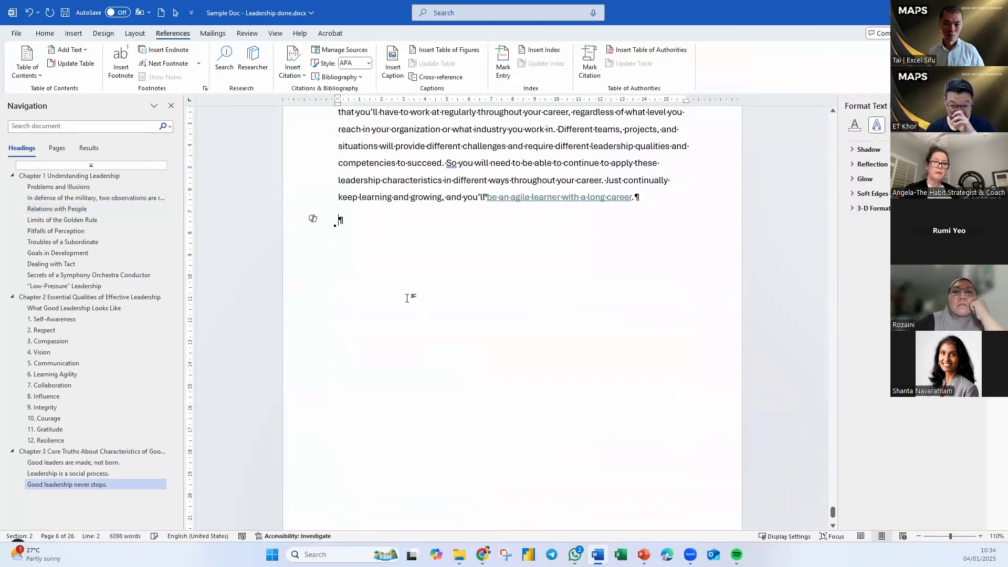
text(Referebce)
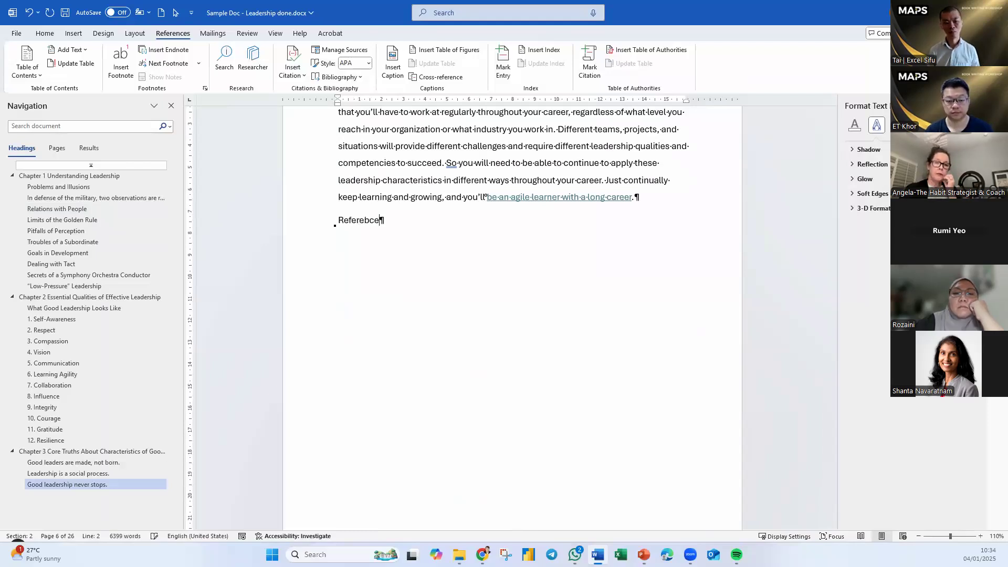
key(BackSpace)
key(BackSpace)
text(ences)
Step: Format the "References" line as a numbered chapter heading using the Heading 1 style
click(45, 33)
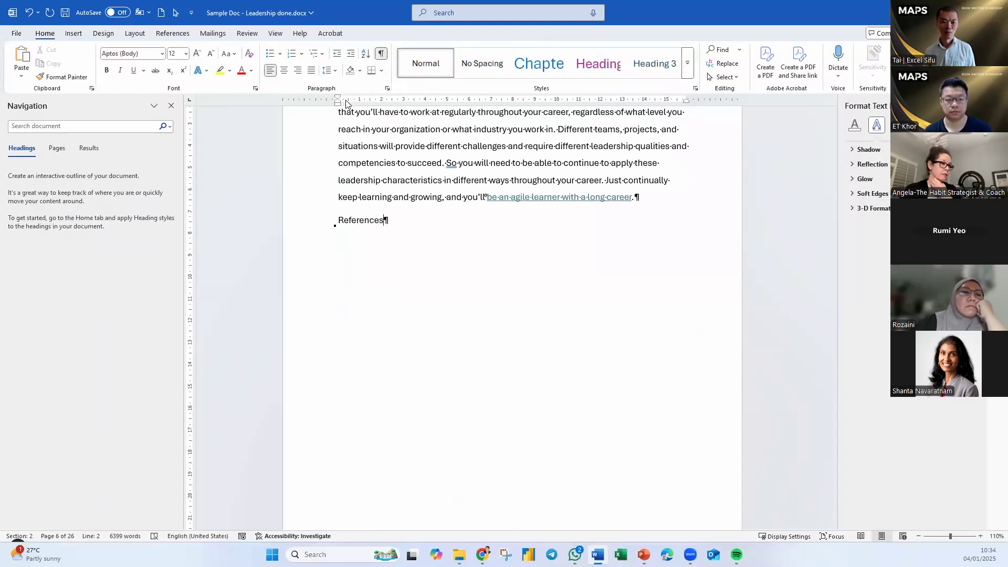
click(599, 74)
click(534, 74)
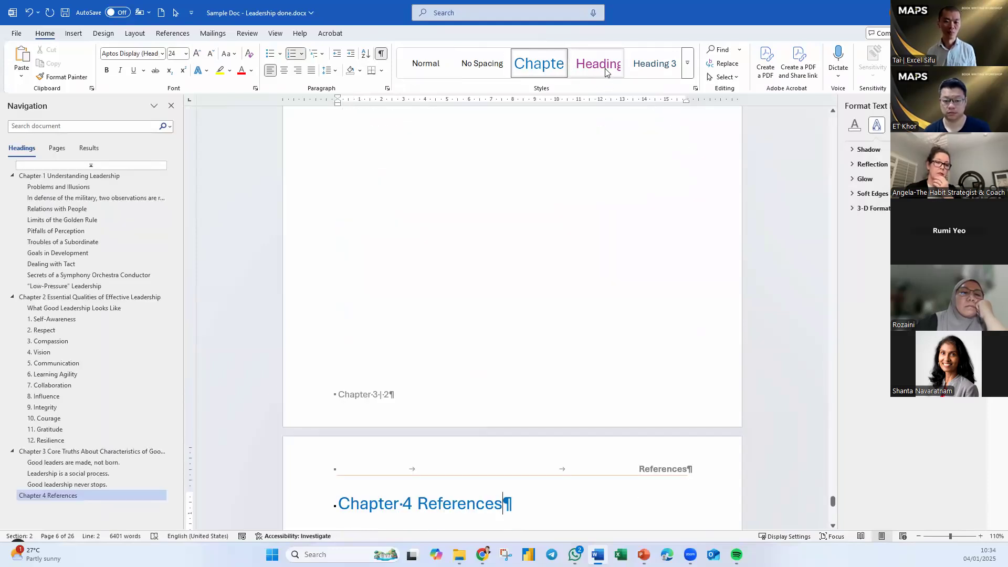
click(604, 72)
click(538, 73)
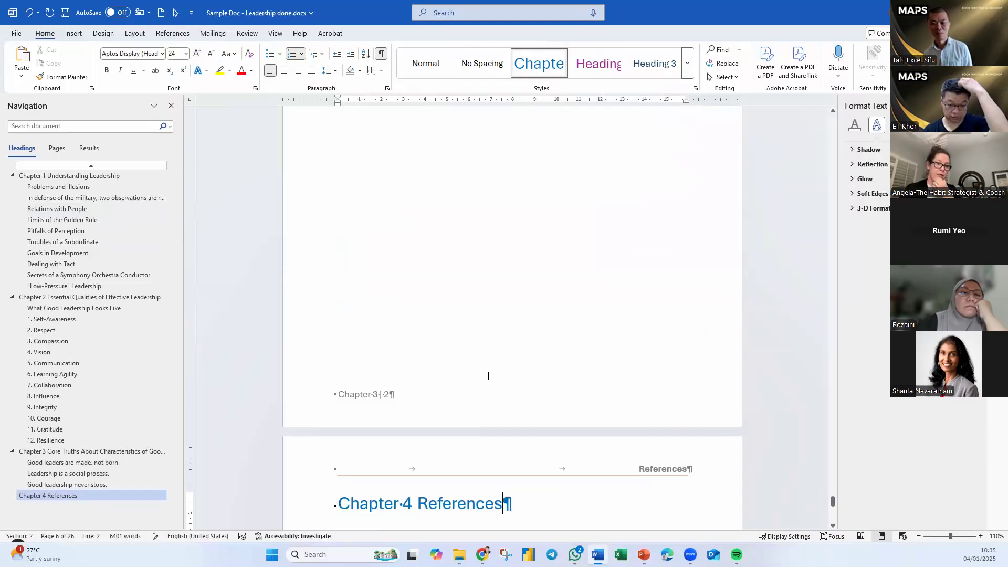
Step: Try a plain bibliography below the Chapter 4 References heading and delete it again
scroll(499, 399, down, 2)
key(Return)
key(Return)
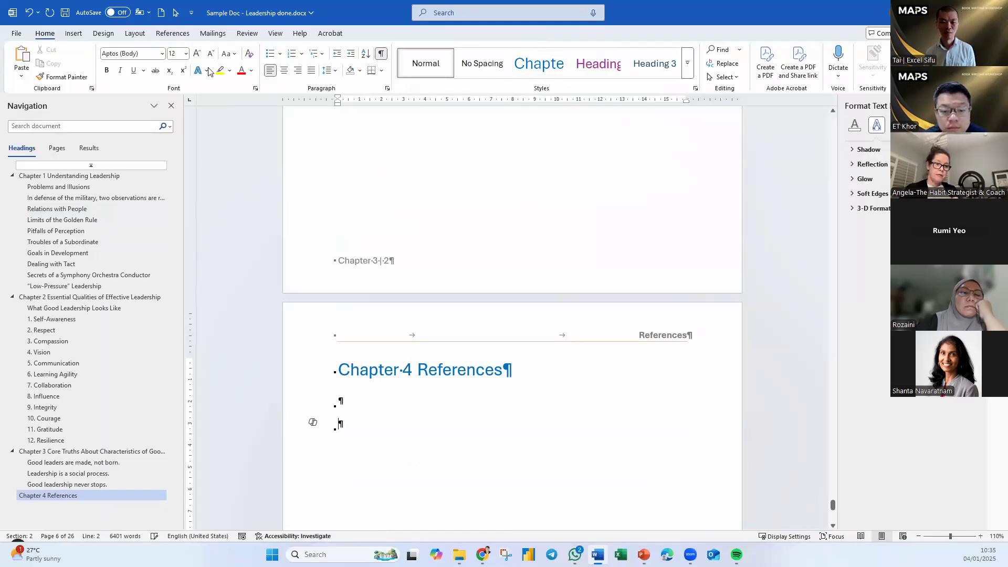
click(173, 33)
click(361, 78)
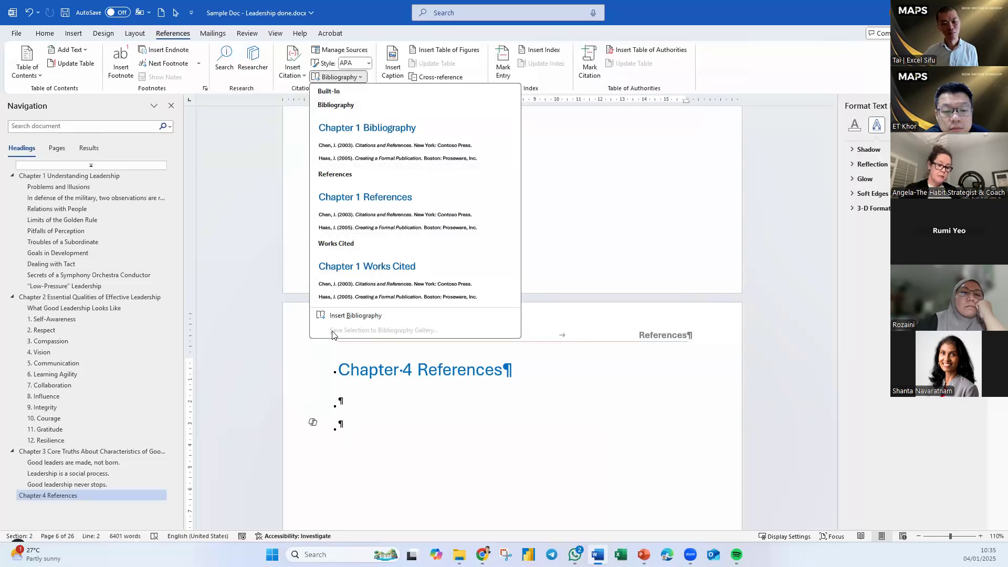
click(355, 316)
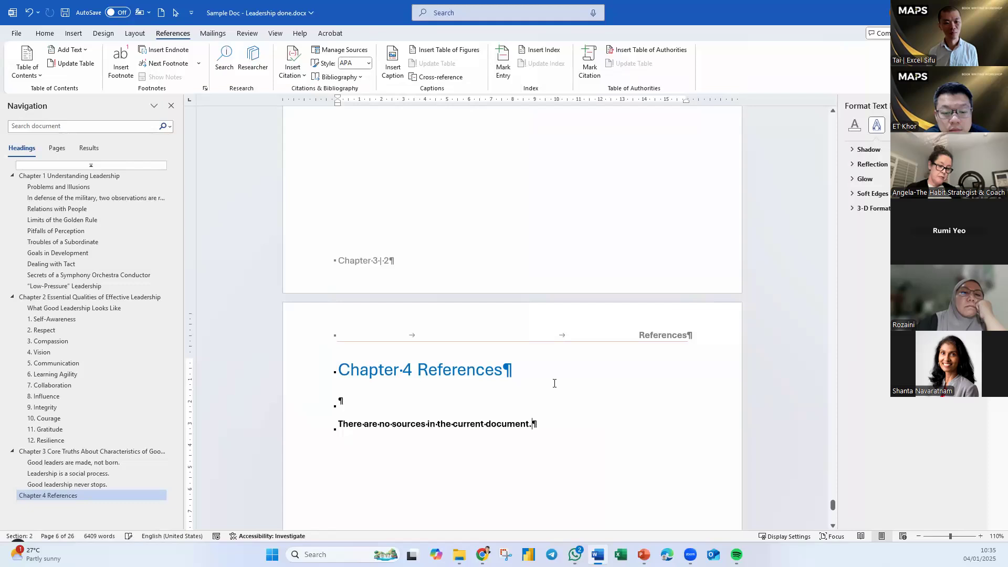
click(319, 431)
key(BackSpace)
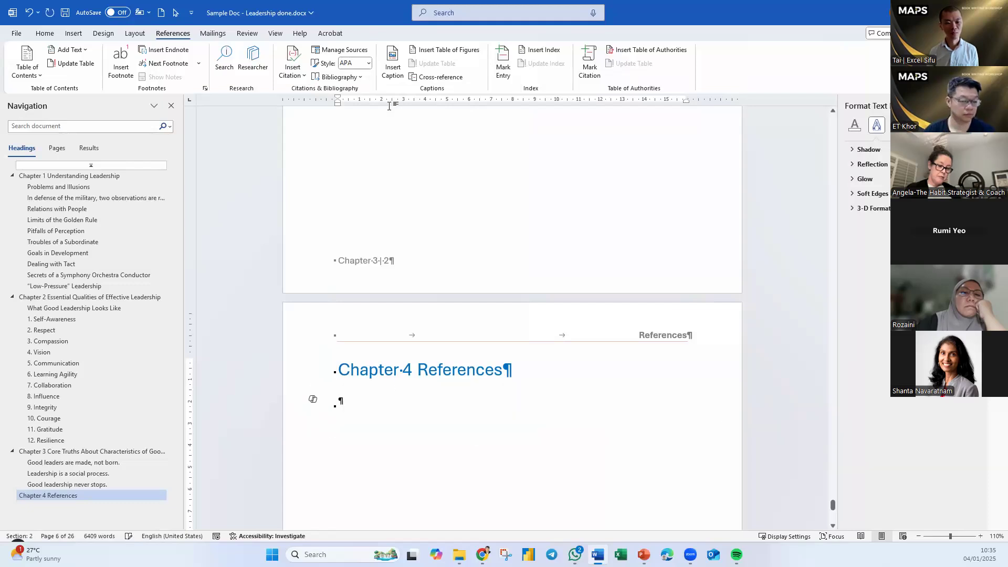
Step: Insert the built-in References bibliography after the Chapter 4 heading and delete the text line under its own heading
click(339, 77)
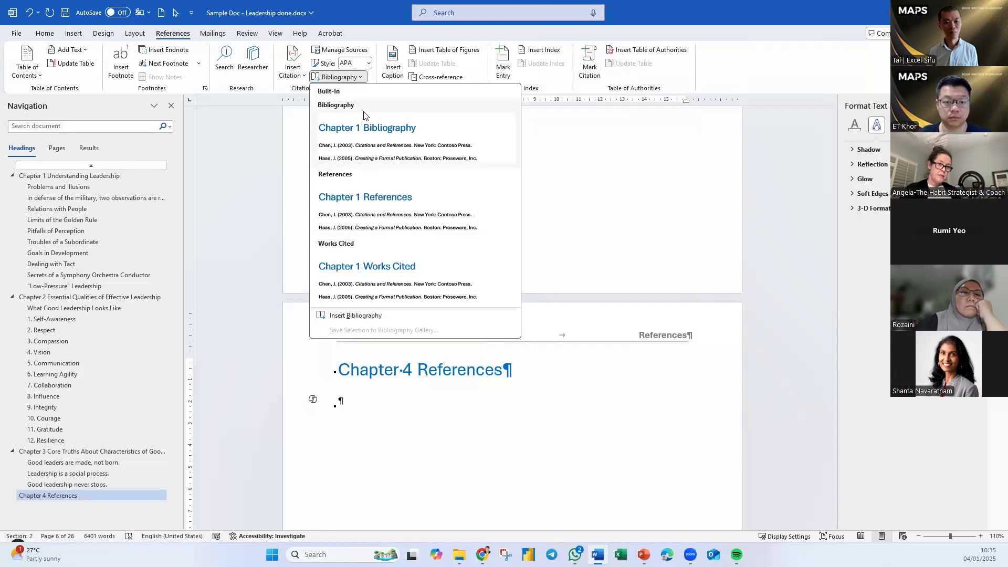
click(362, 214)
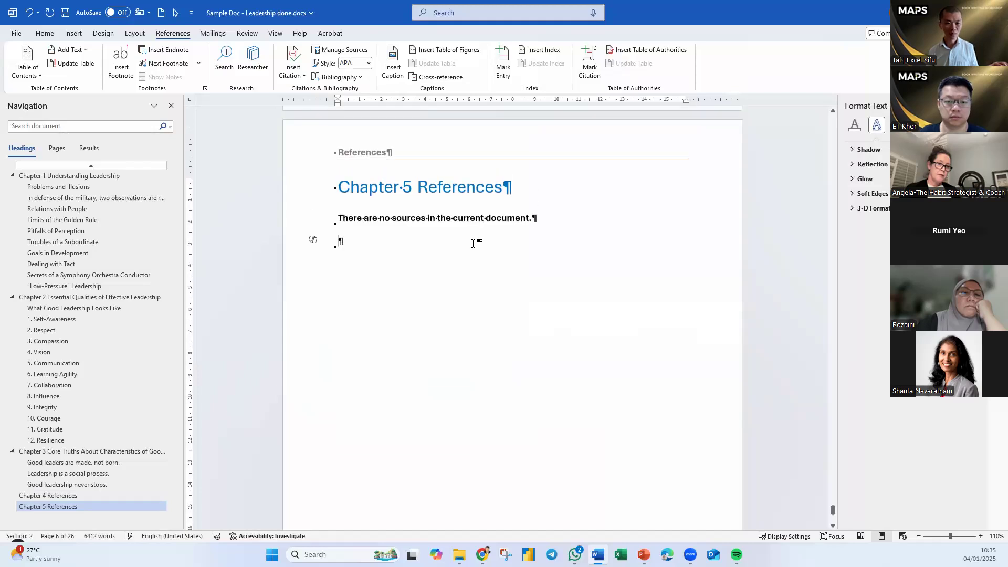
click(362, 49)
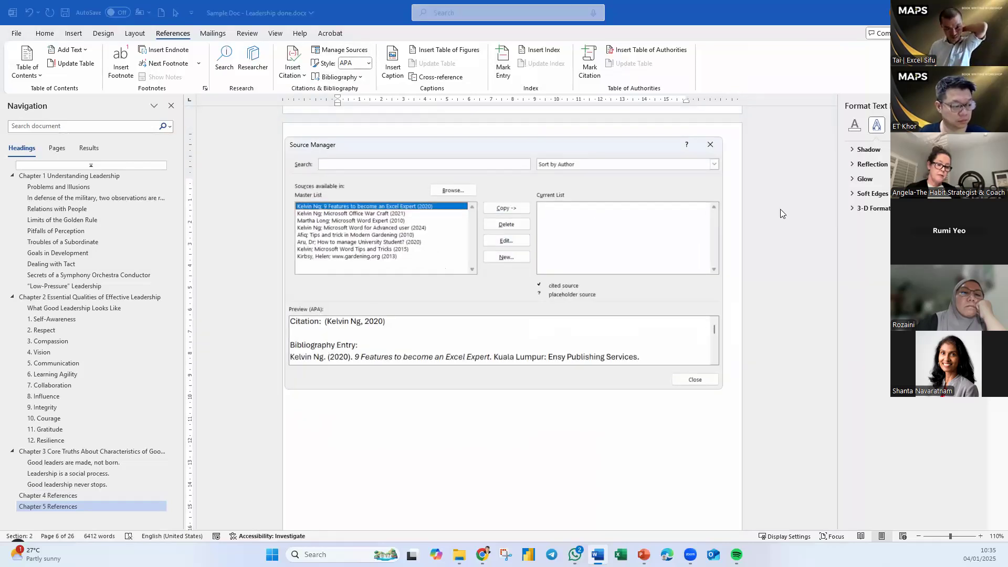
click(710, 151)
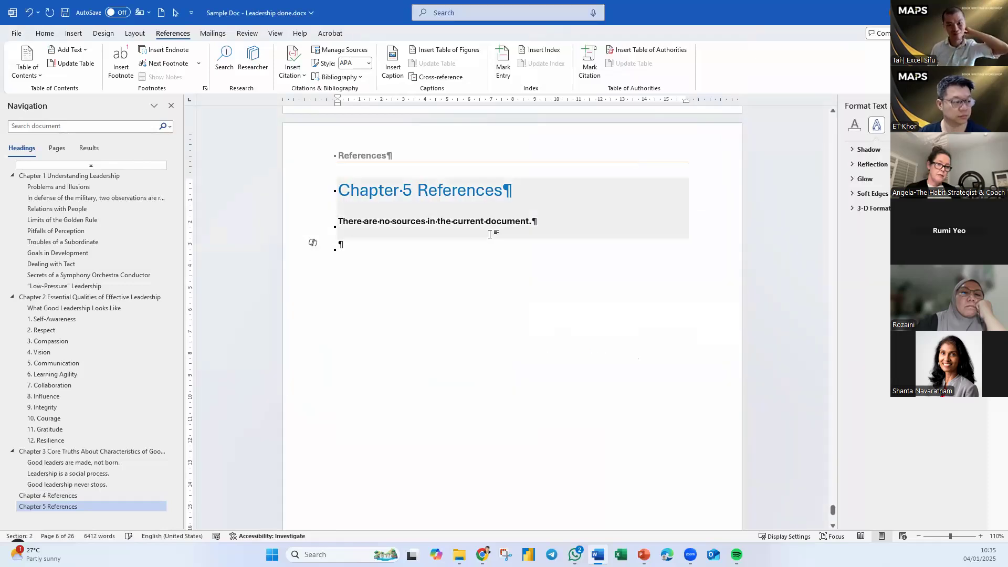
click(328, 225)
key(Delete)
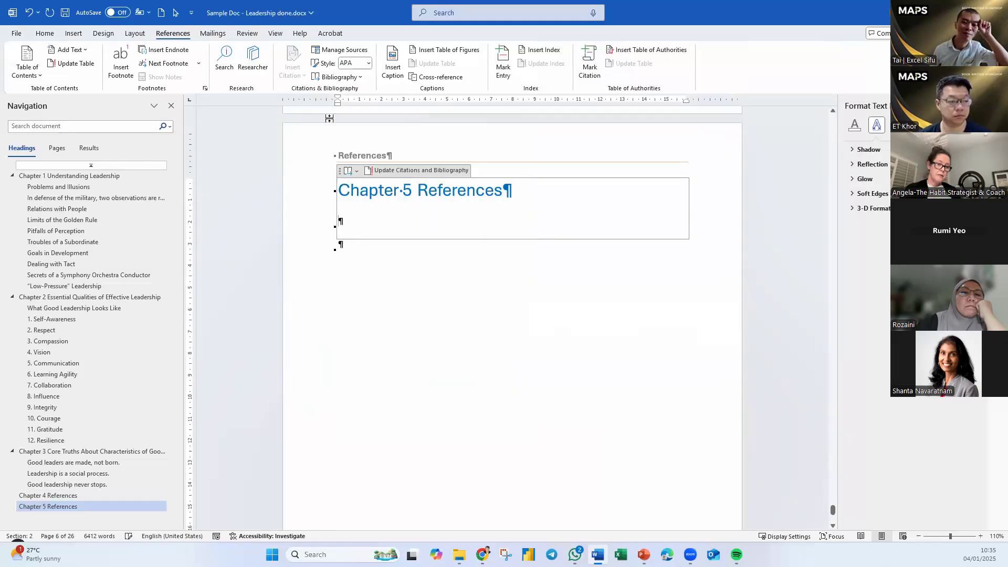
Step: Copy the master-list sources "9 Features to become an Excel Expert", "Microsoft Office War Craft" and "Microsoft Word Expert" into the document's source list
click(361, 52)
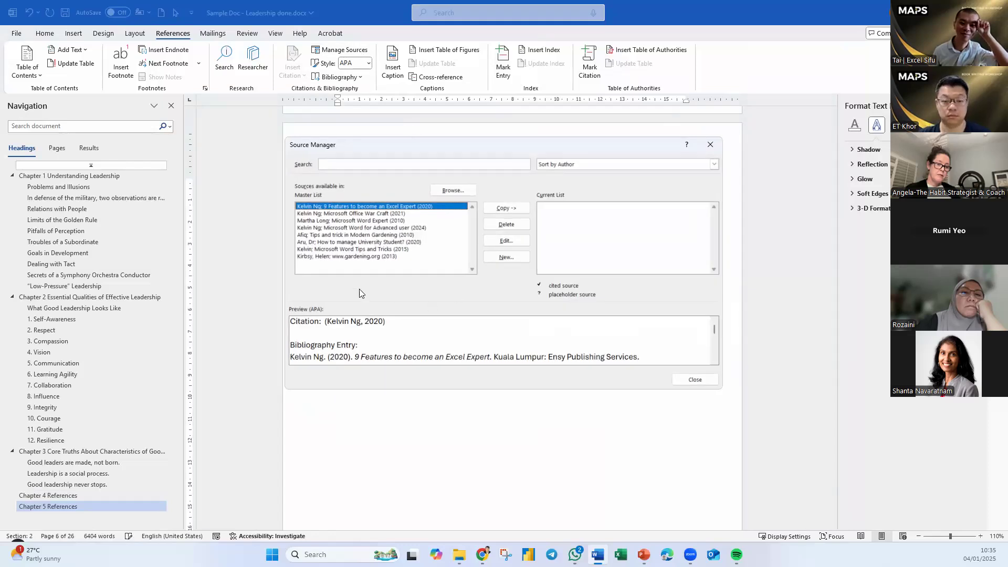
click(515, 206)
click(514, 206)
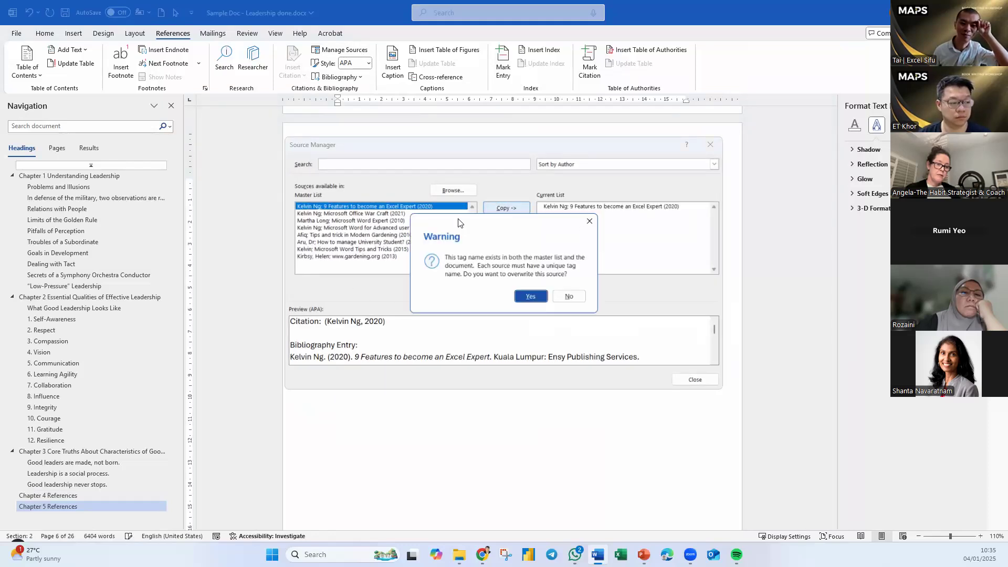
click(572, 297)
click(388, 214)
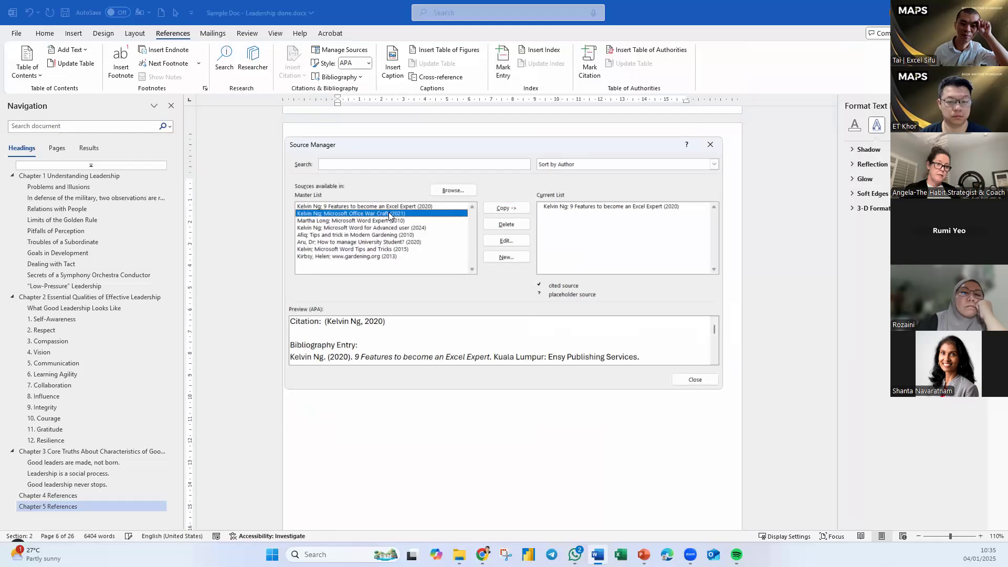
click(515, 208)
click(398, 221)
click(506, 208)
click(446, 234)
click(506, 208)
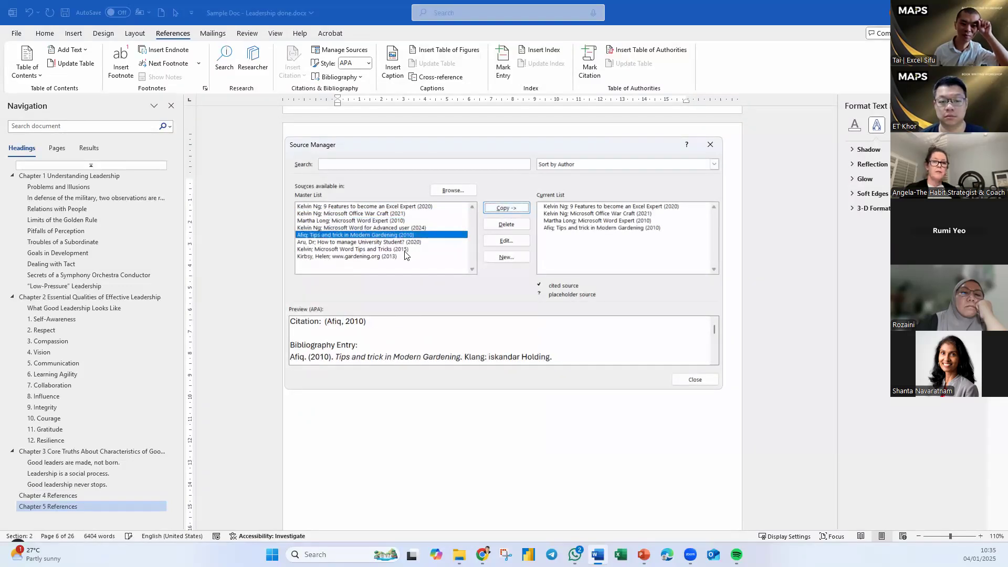
click(409, 242)
click(504, 208)
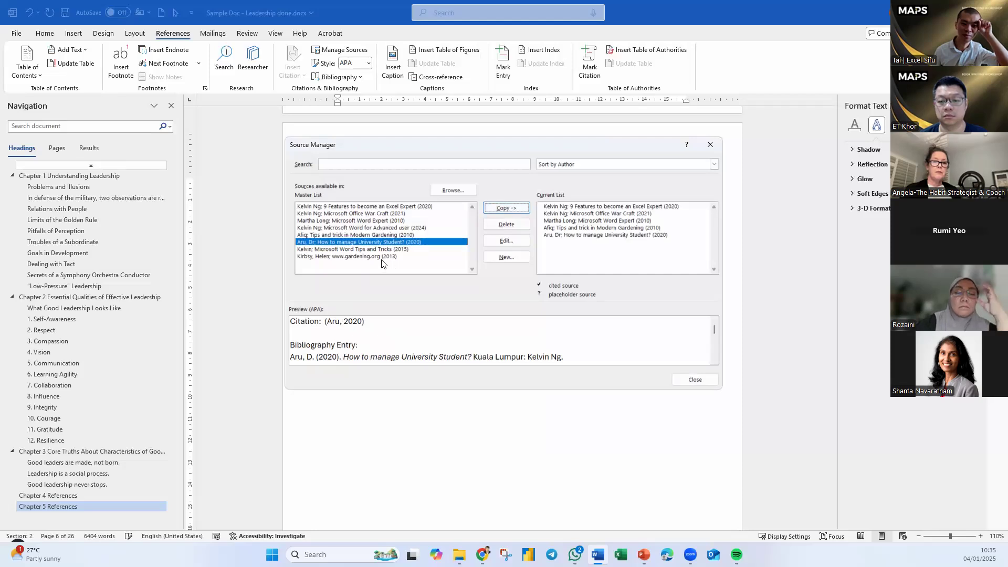
click(368, 256)
click(499, 208)
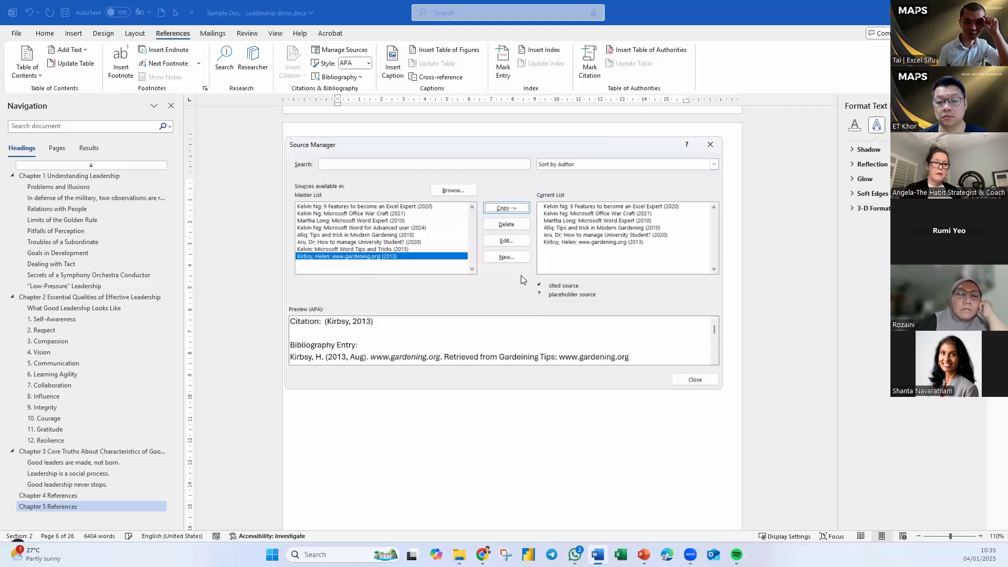
click(686, 379)
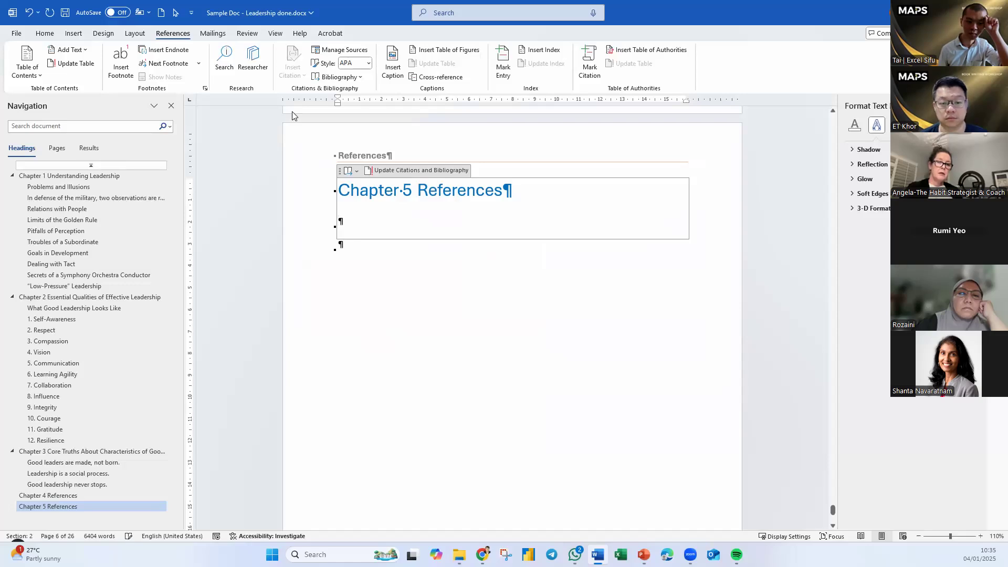
Step: Insert the built-in References bibliography below the Chapter 5 References heading and delete the extra empty paragraph after its entries
click(340, 76)
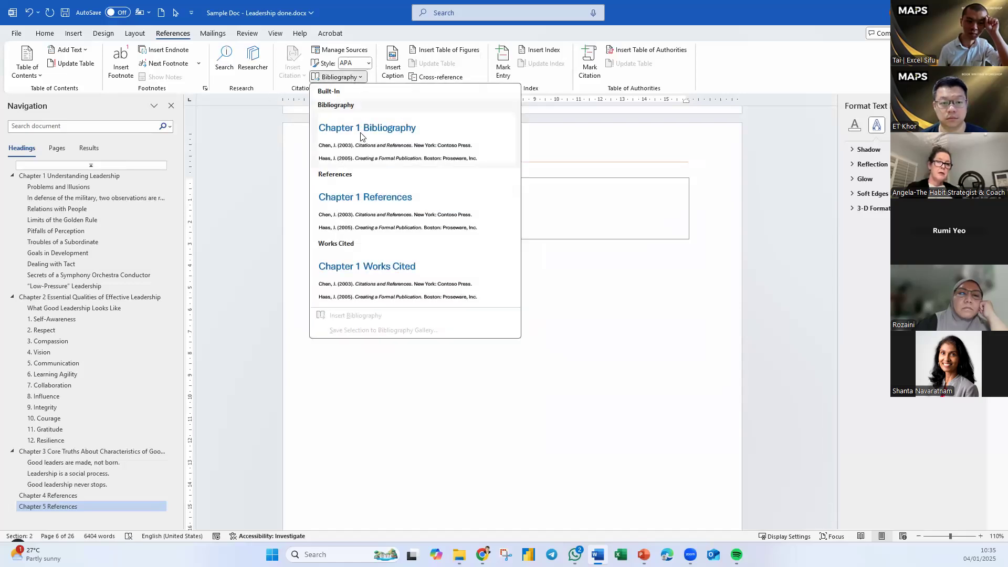
click(371, 202)
scroll(504, 330, up, 4)
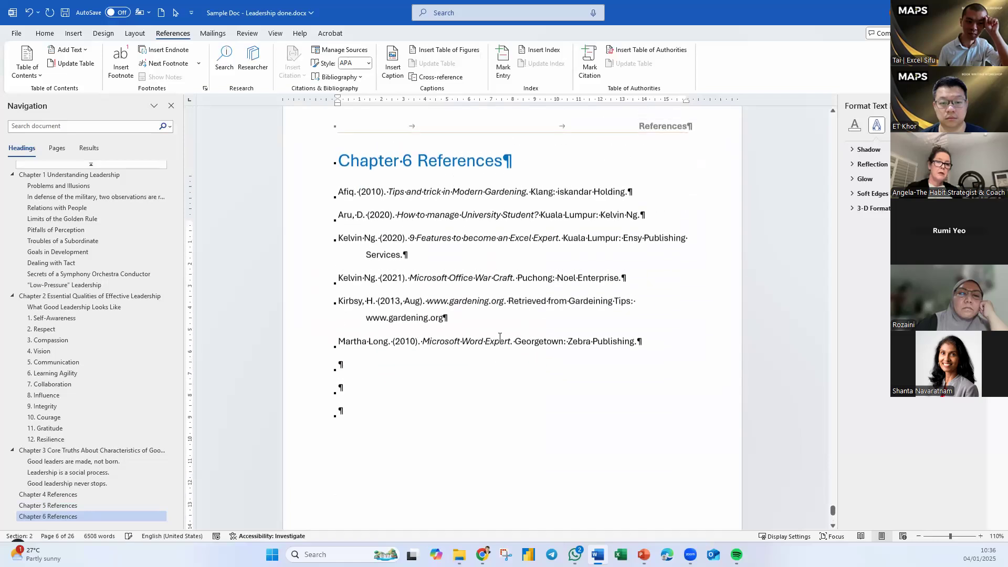
scroll(500, 338, up, 2)
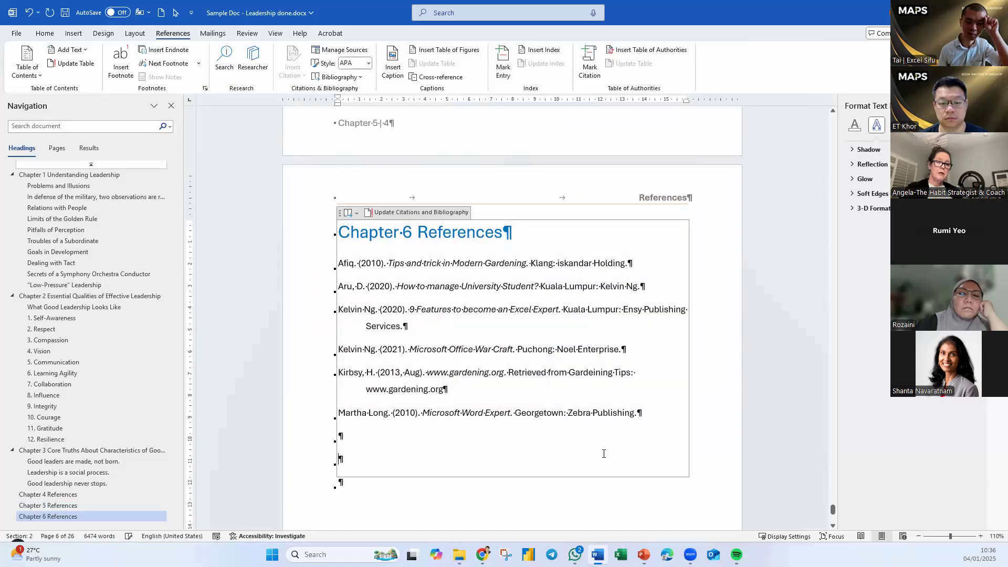
key(BackSpace)
key(BackSpace)
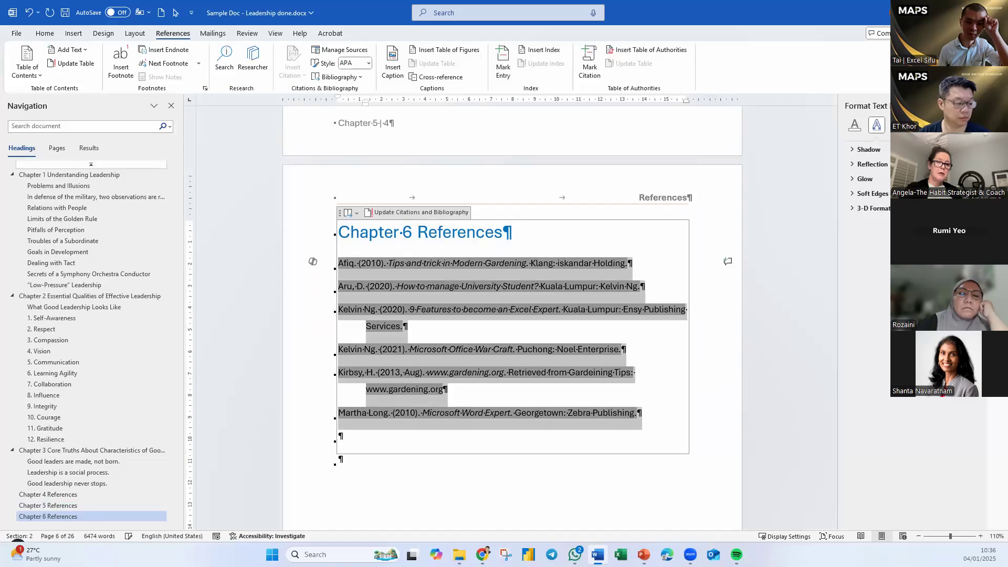
click(349, 447)
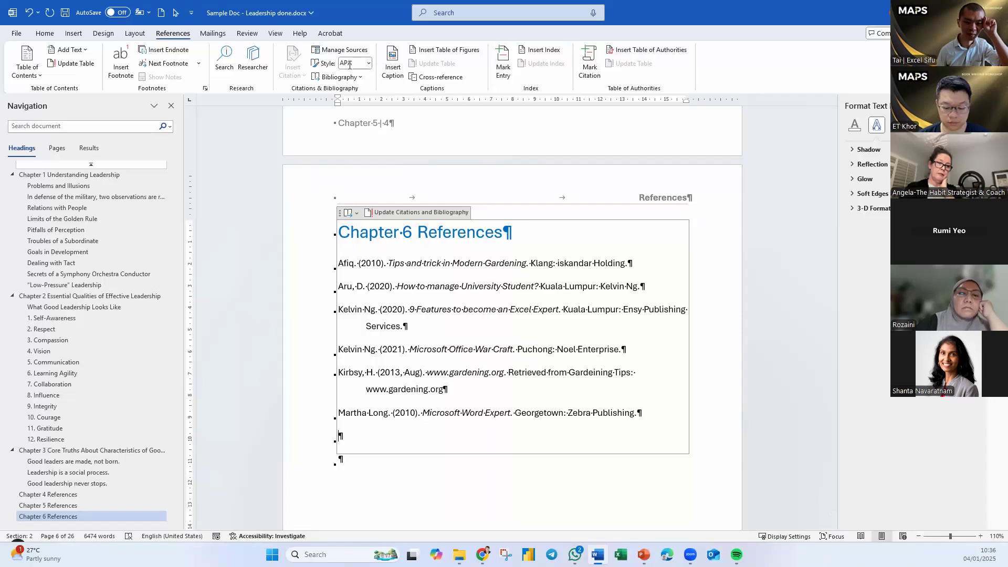
Step: Look through the available citation styles for the bibliography and inspect the inserted list of references
click(369, 64)
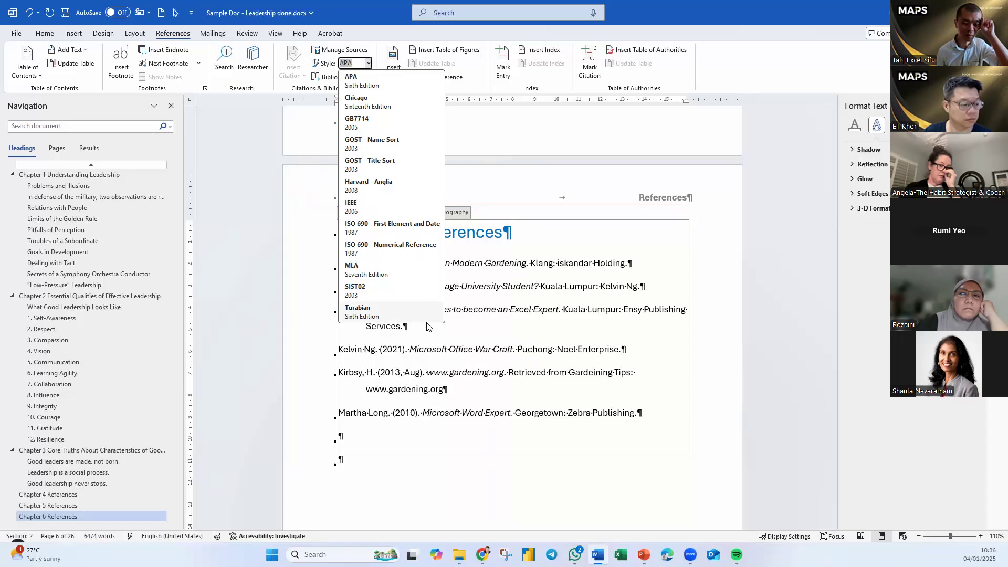
click(513, 266)
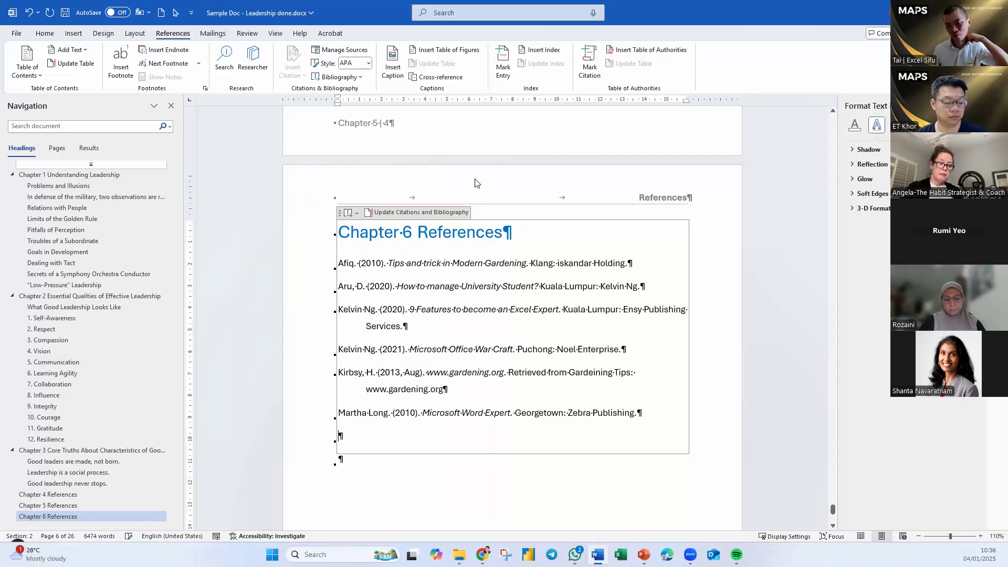
click(505, 307)
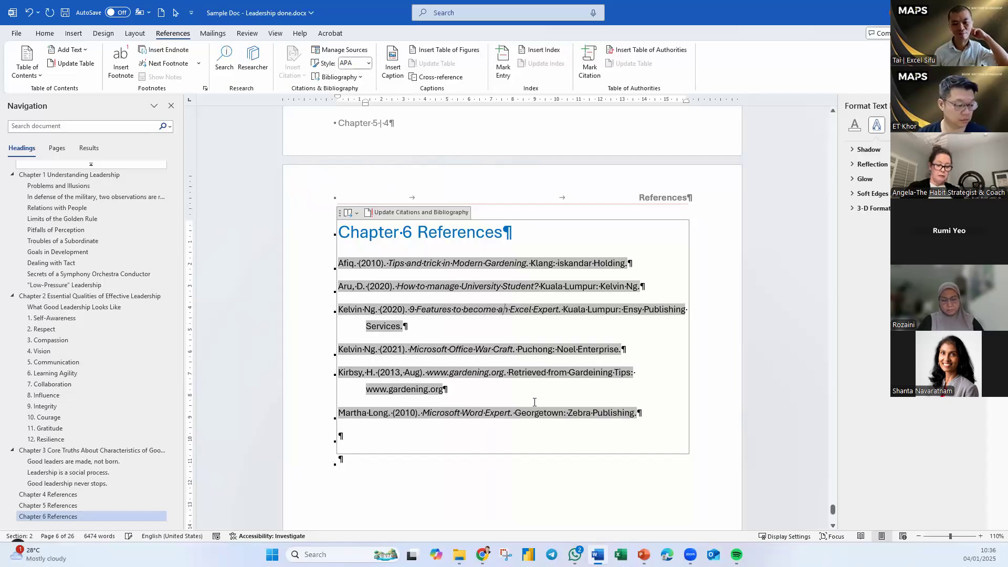
click(530, 236)
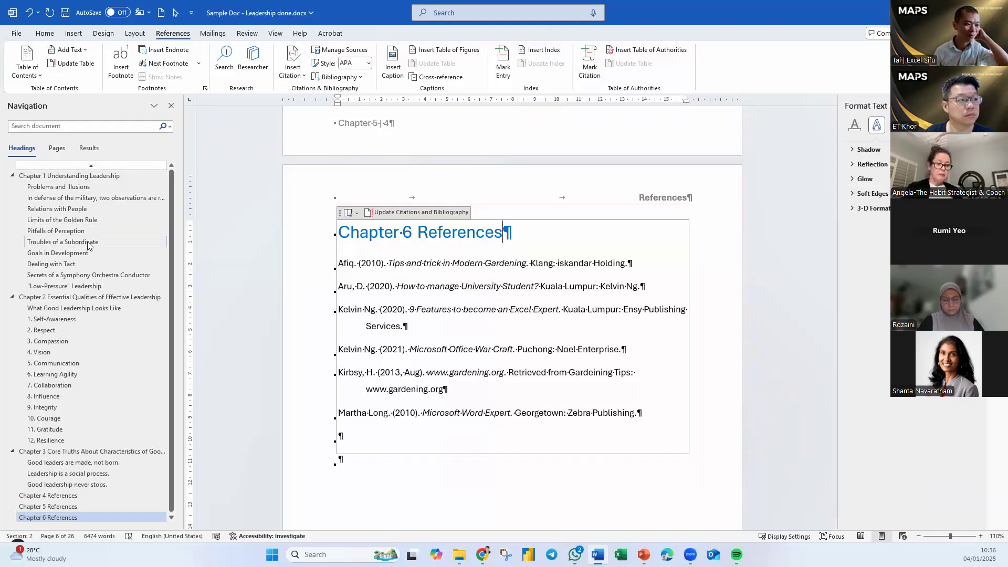
Step: Go to the "Relations with People" section, return to the Chapter 1 heading and look through its opening pages
click(79, 177)
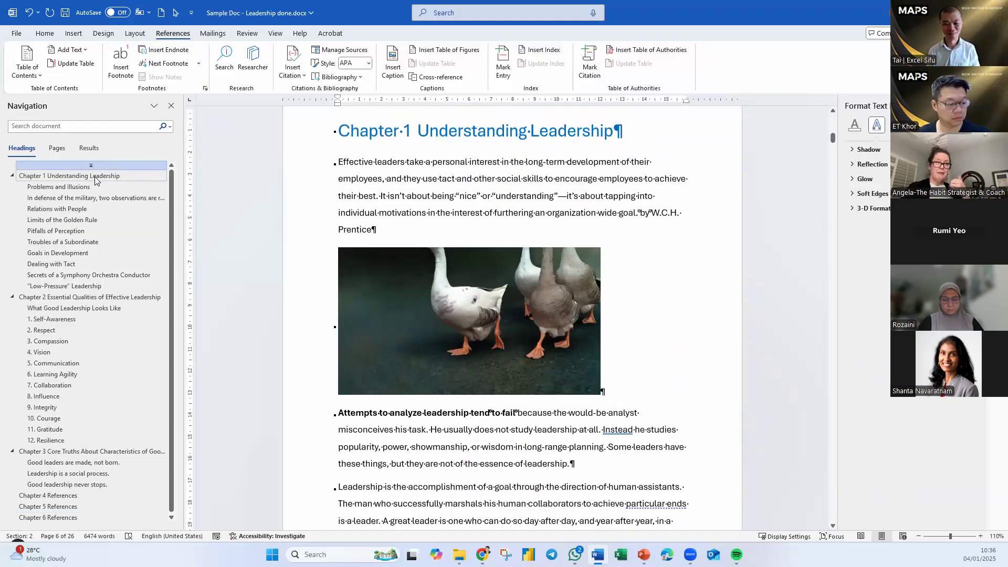
click(57, 209)
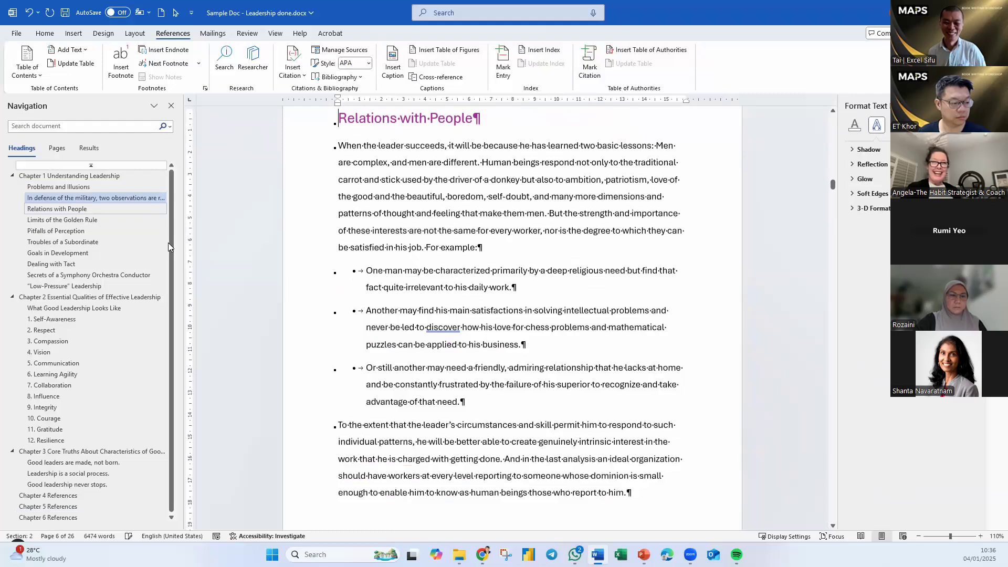
scroll(445, 345, up, 5)
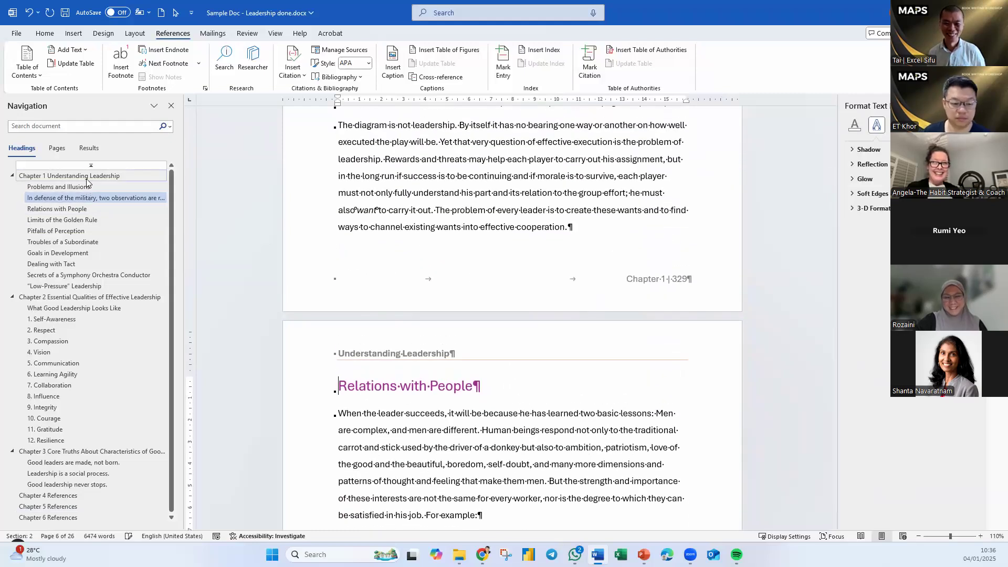
click(99, 176)
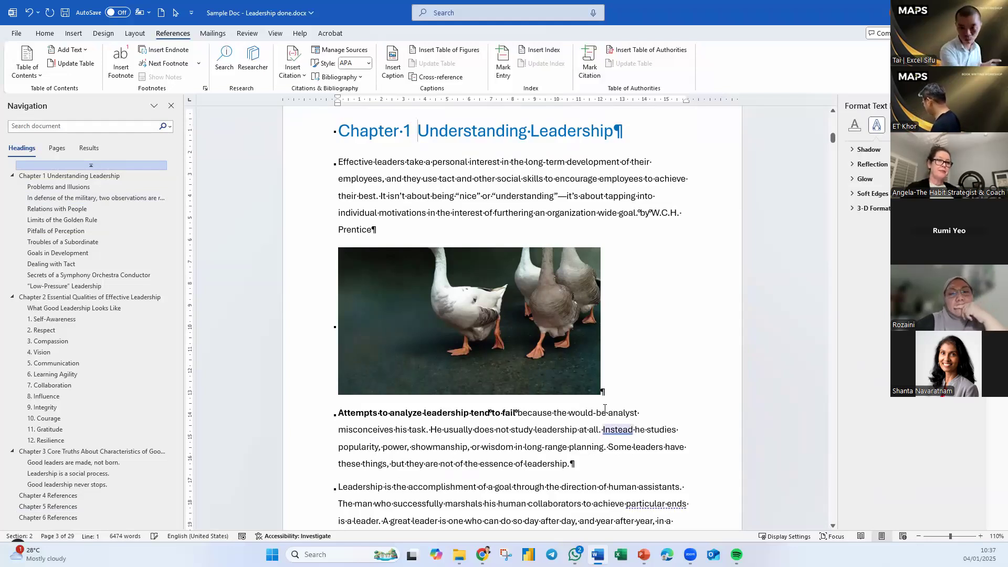
scroll(540, 428, down, 8)
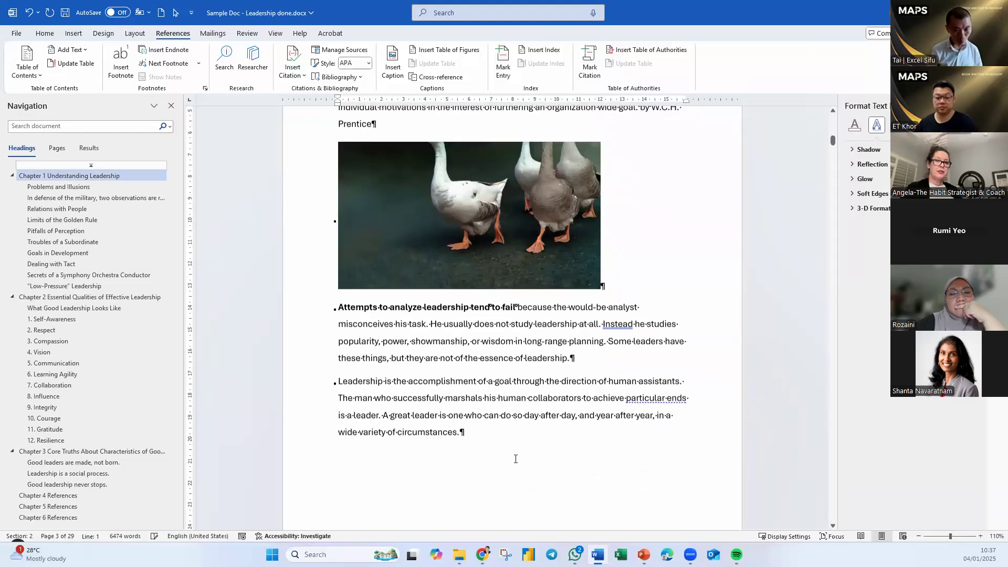
scroll(483, 399, down, 2)
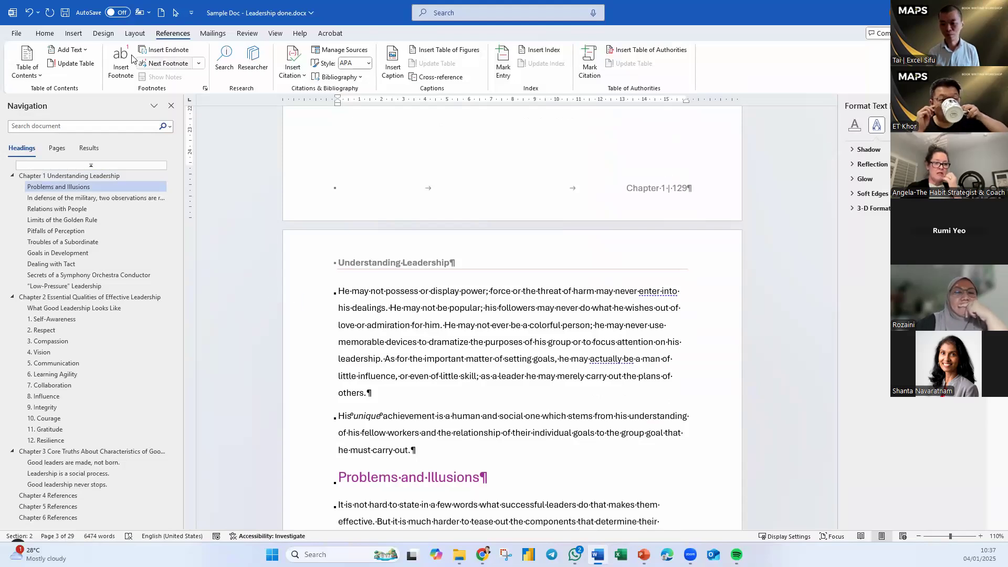
Step: Browse the insertable Quick Parts fields, view the options of Advance and Author, and close the list without inserting one
click(50, 35)
click(74, 35)
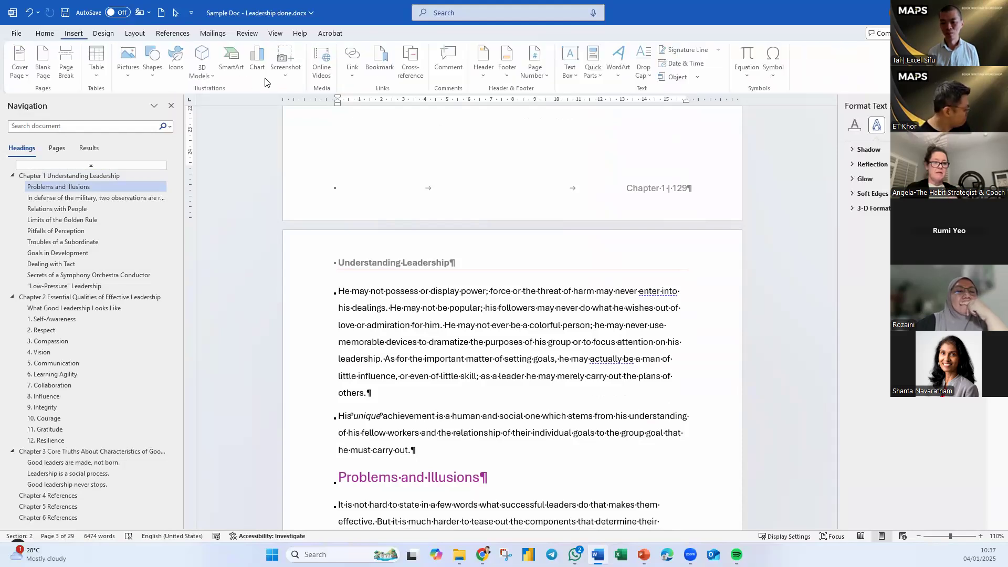
click(594, 74)
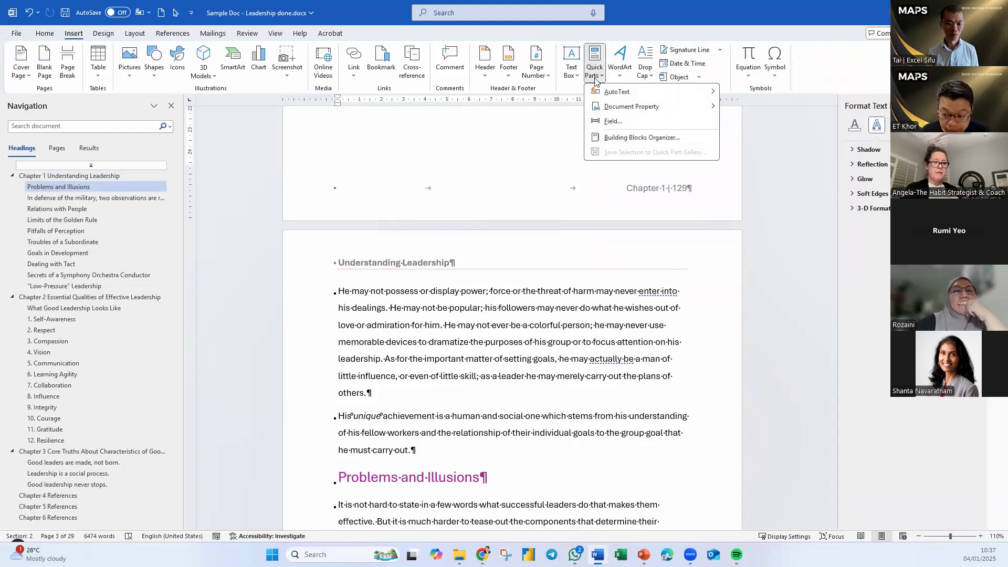
click(612, 121)
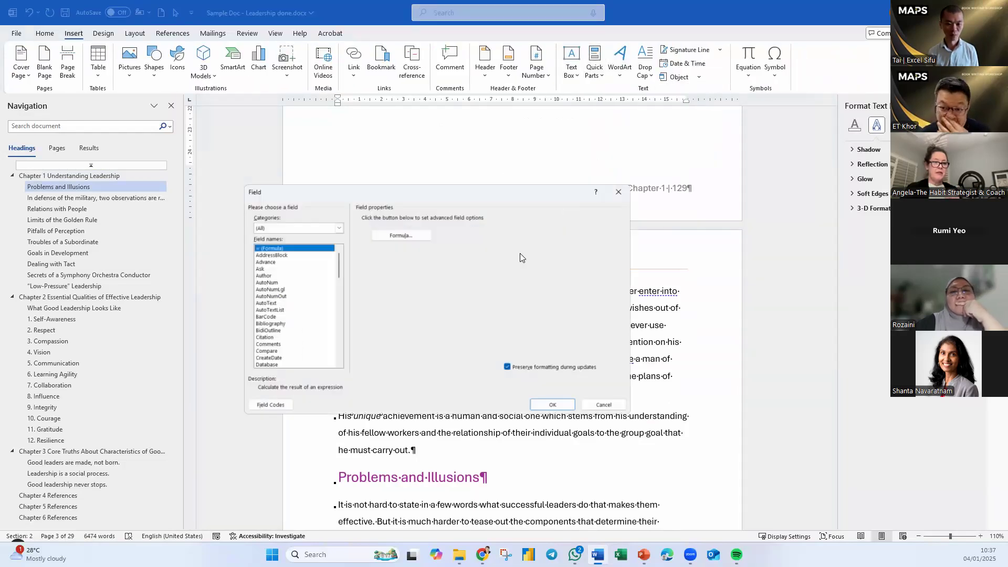
click(267, 260)
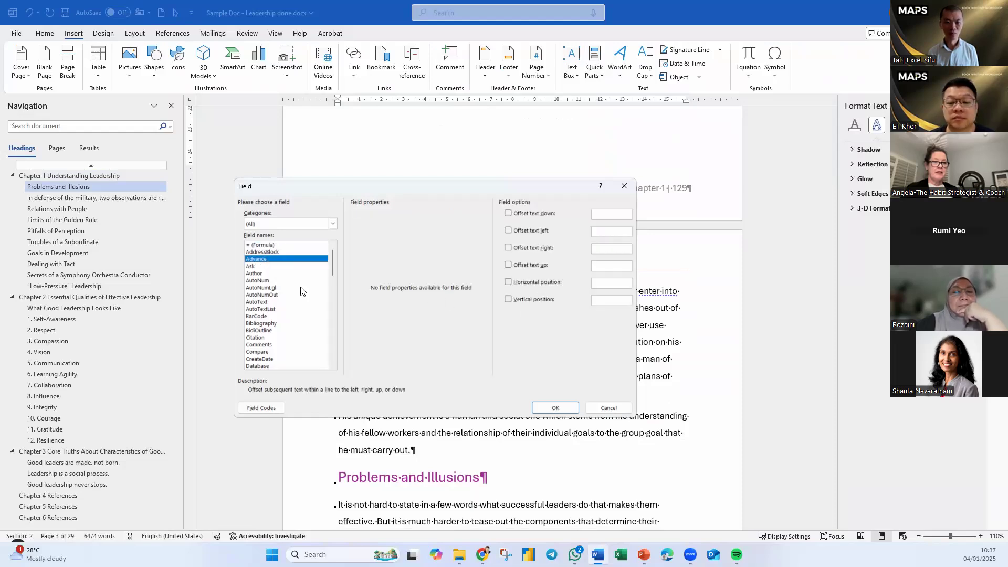
click(265, 274)
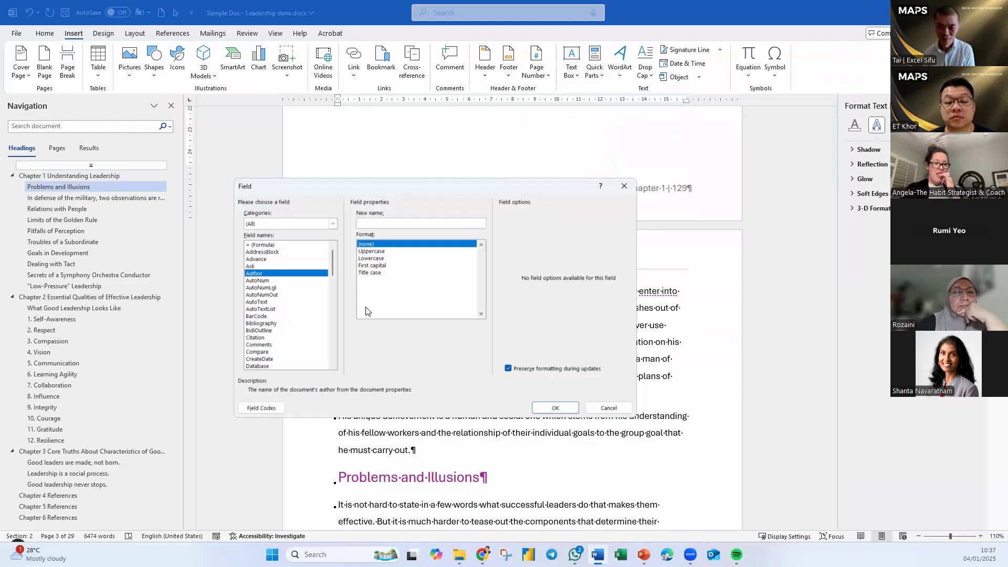
scroll(279, 317, down, 7)
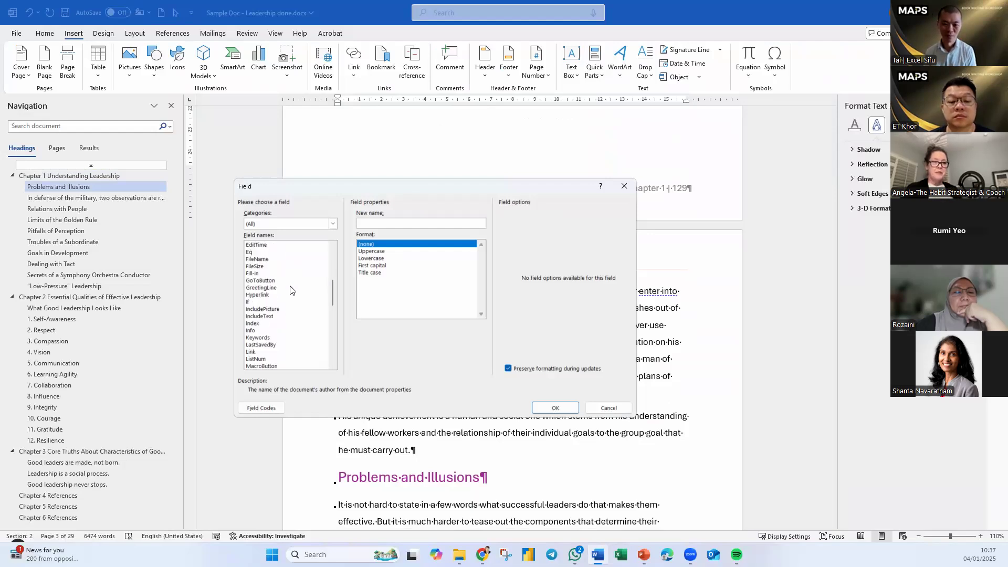
scroll(290, 315, down, 2)
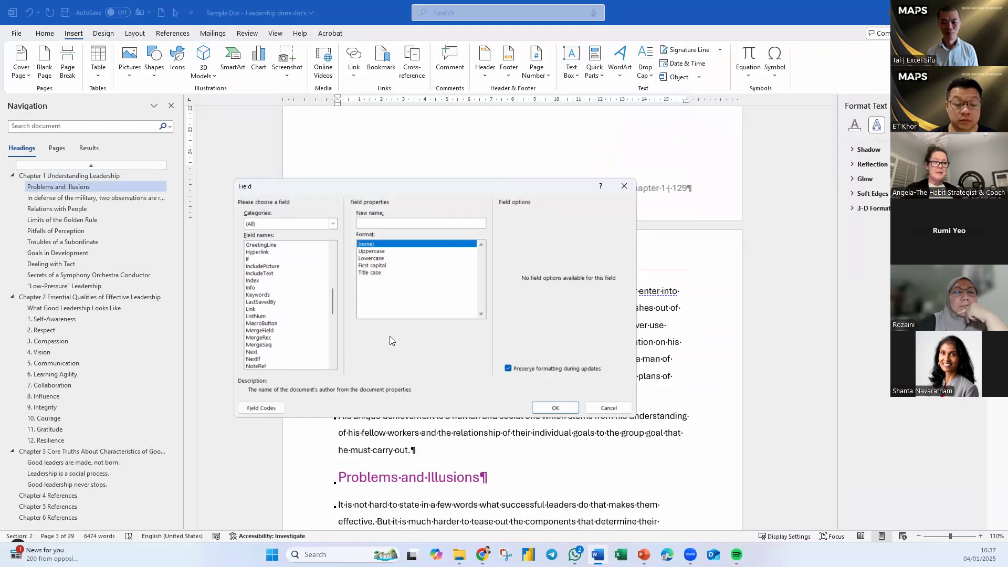
click(612, 413)
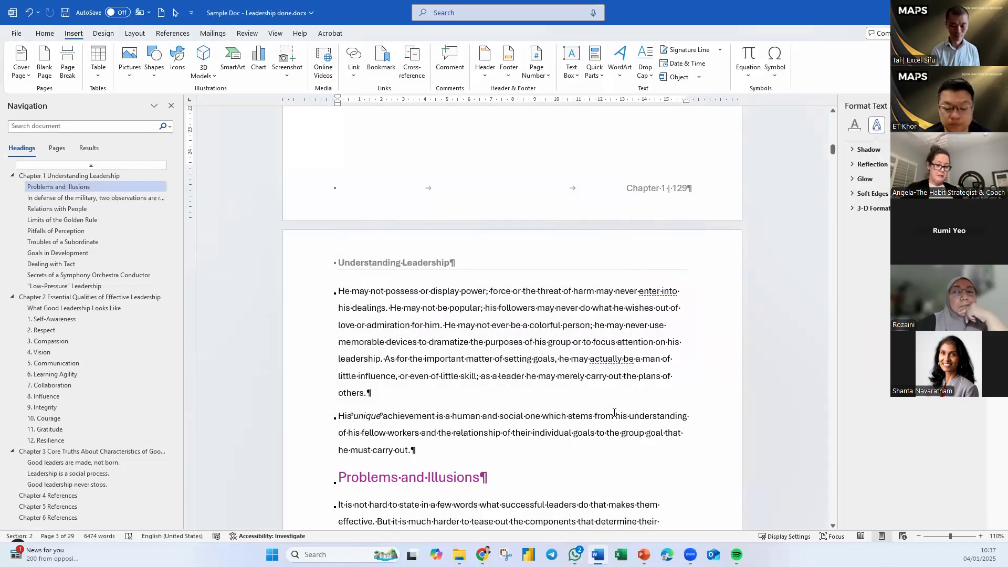
click(572, 360)
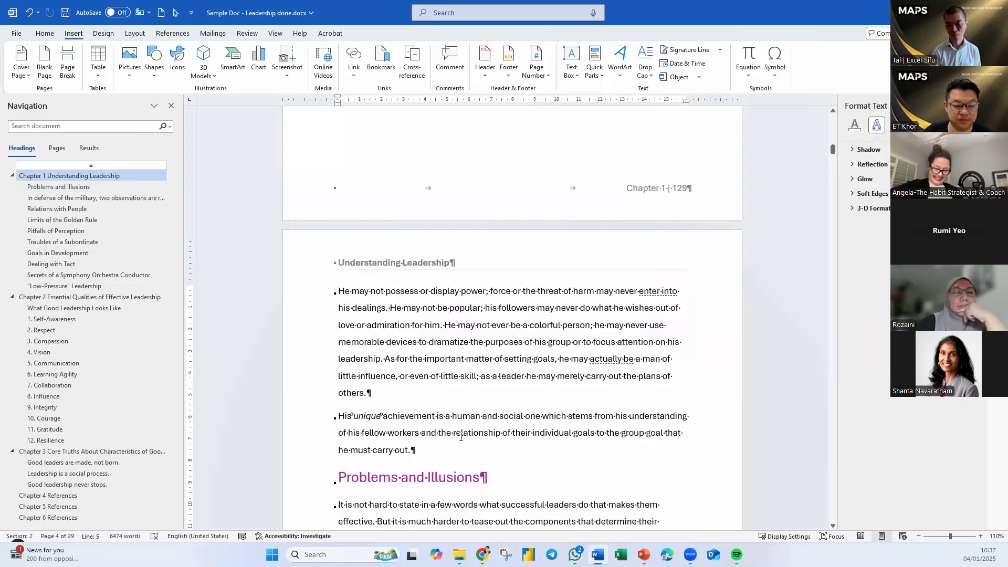
scroll(461, 436, down, 3)
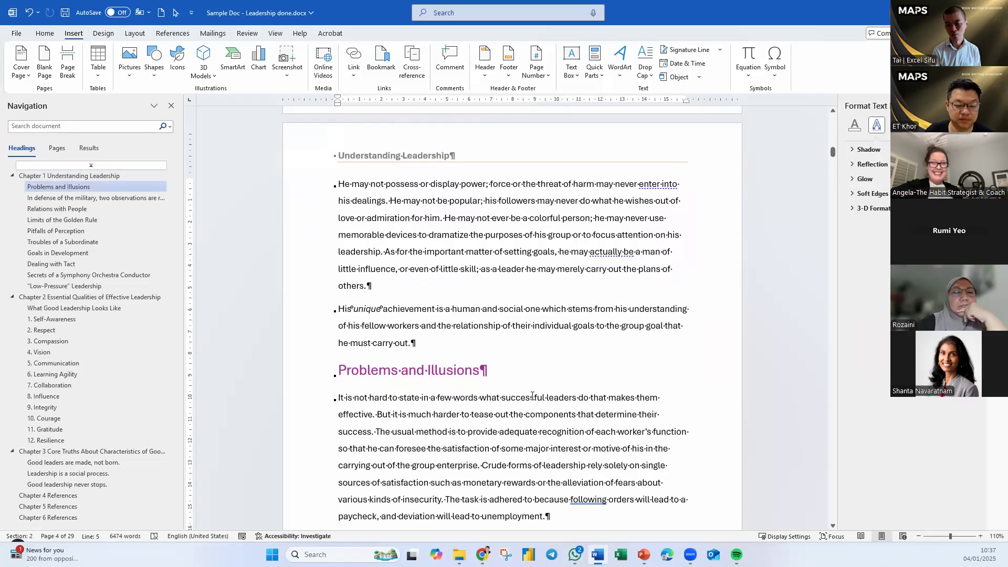
scroll(532, 396, down, 2)
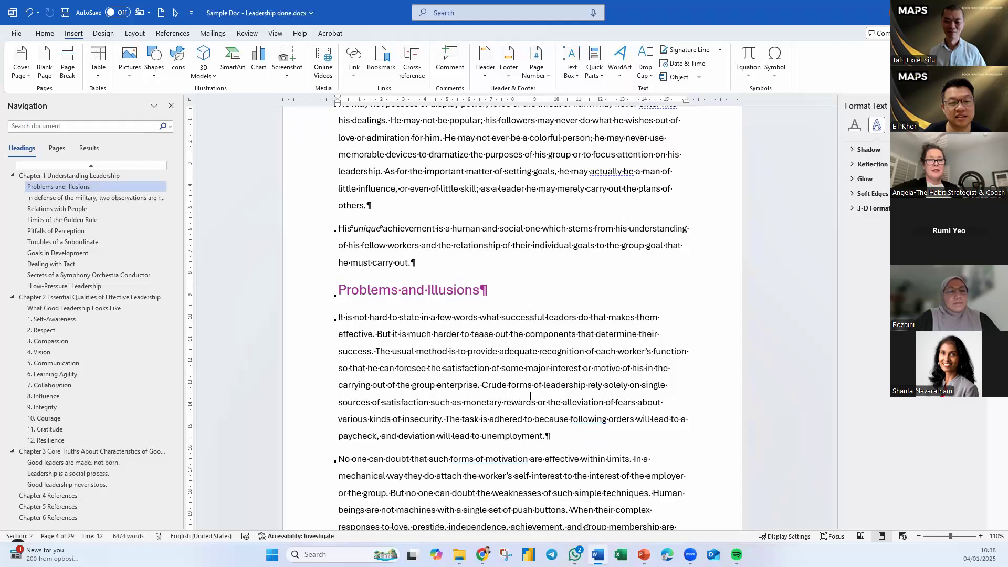
click(46, 35)
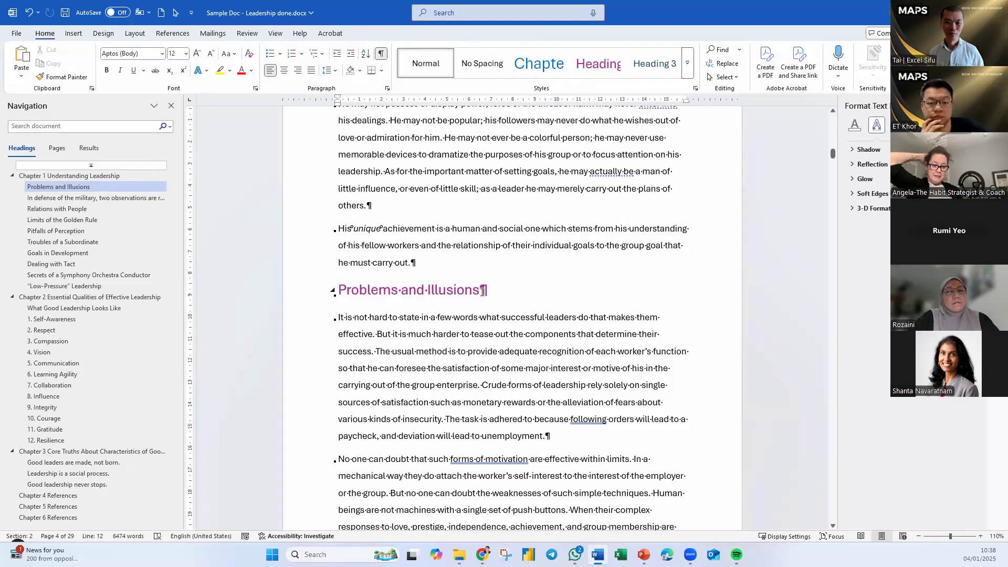
click(510, 303)
scroll(511, 302, up, 3)
scroll(511, 302, up, 1)
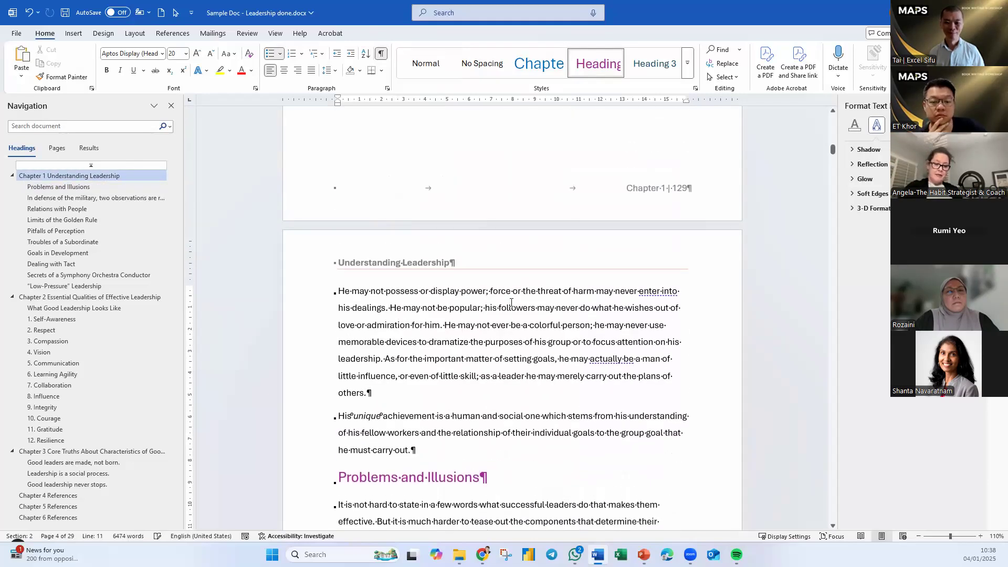